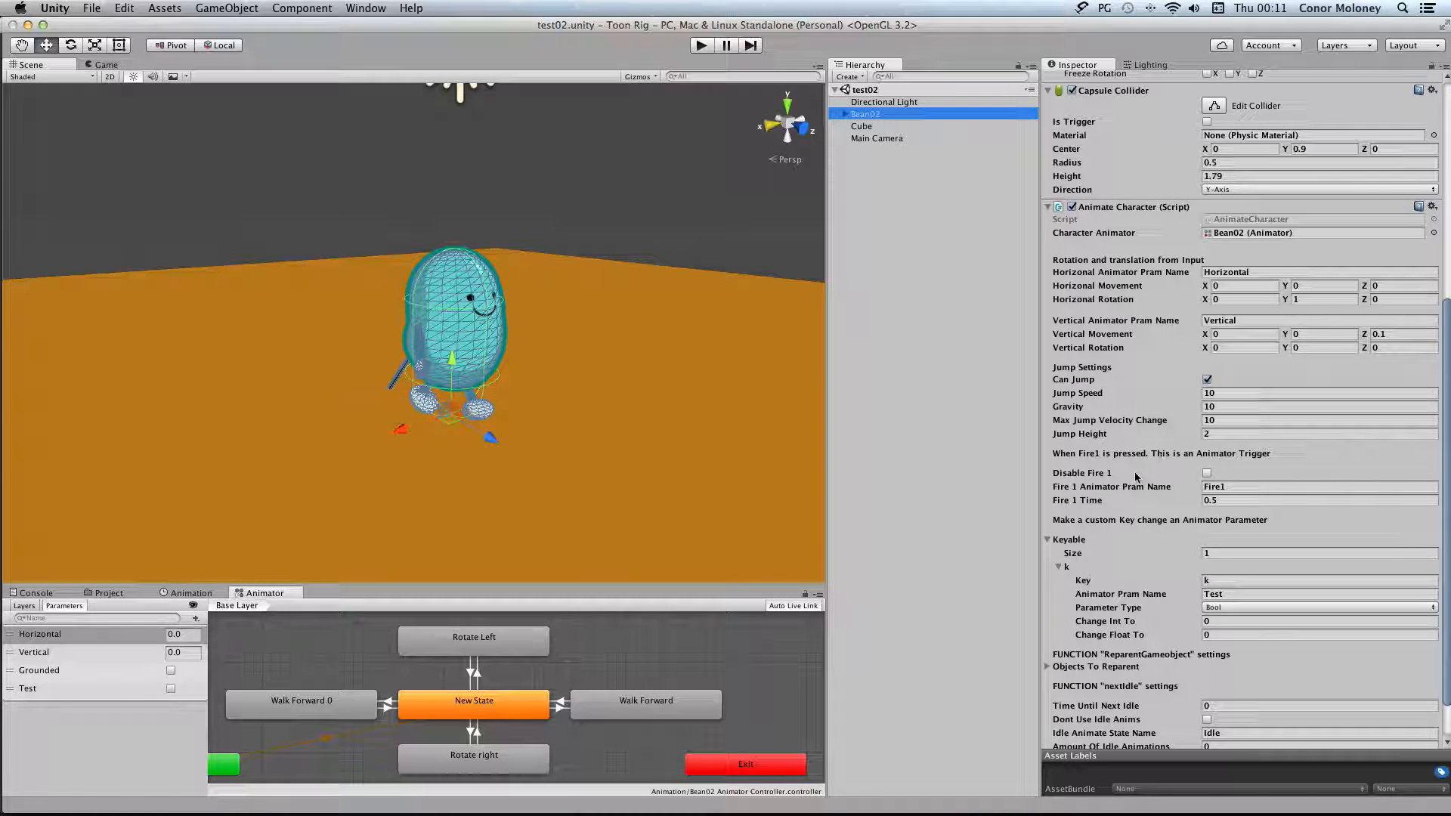
Apply the Bean02 object's component settings to its prefab
mouse_move(1199, 479)
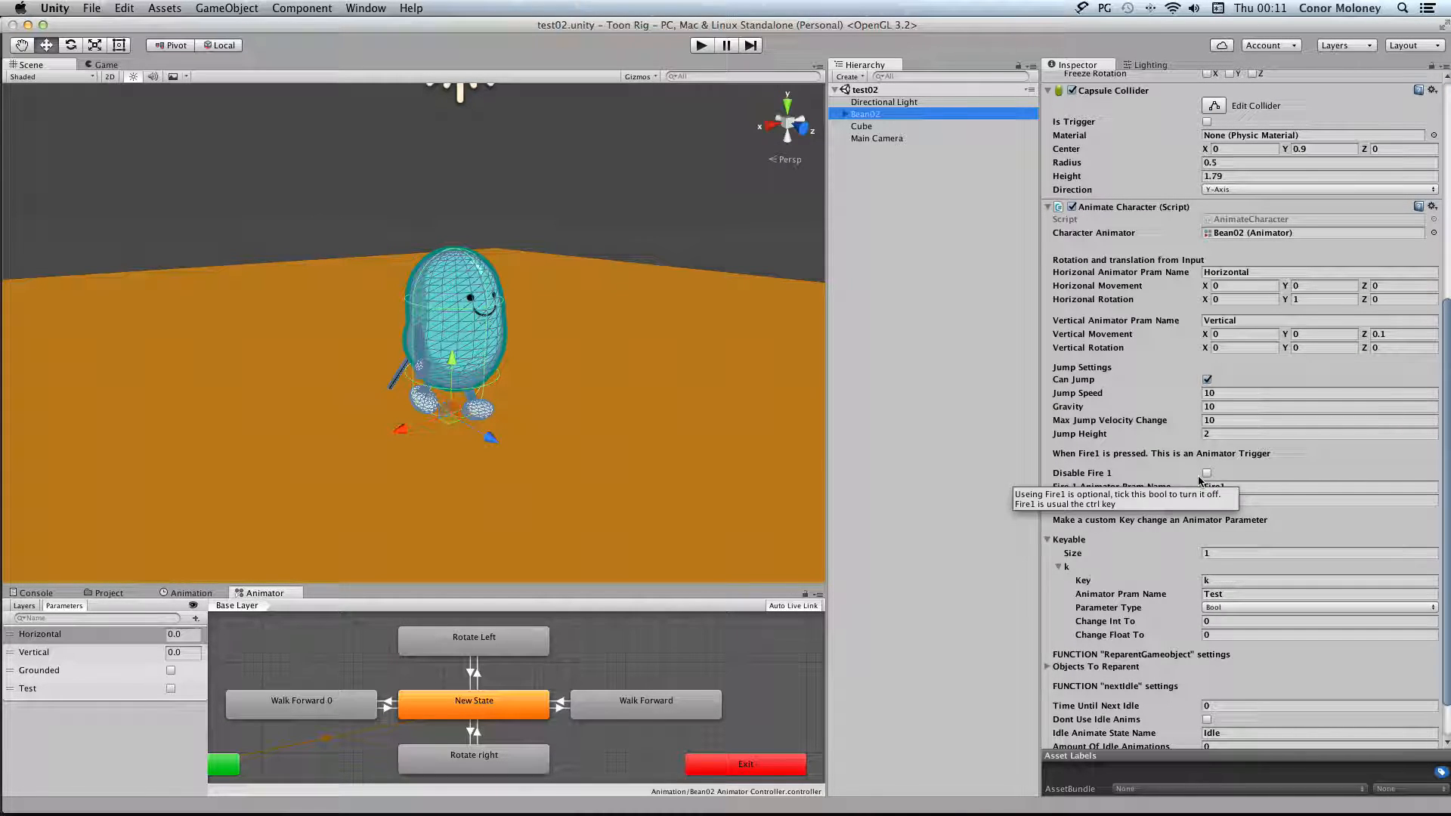
scroll(1199, 479, "up", 1)
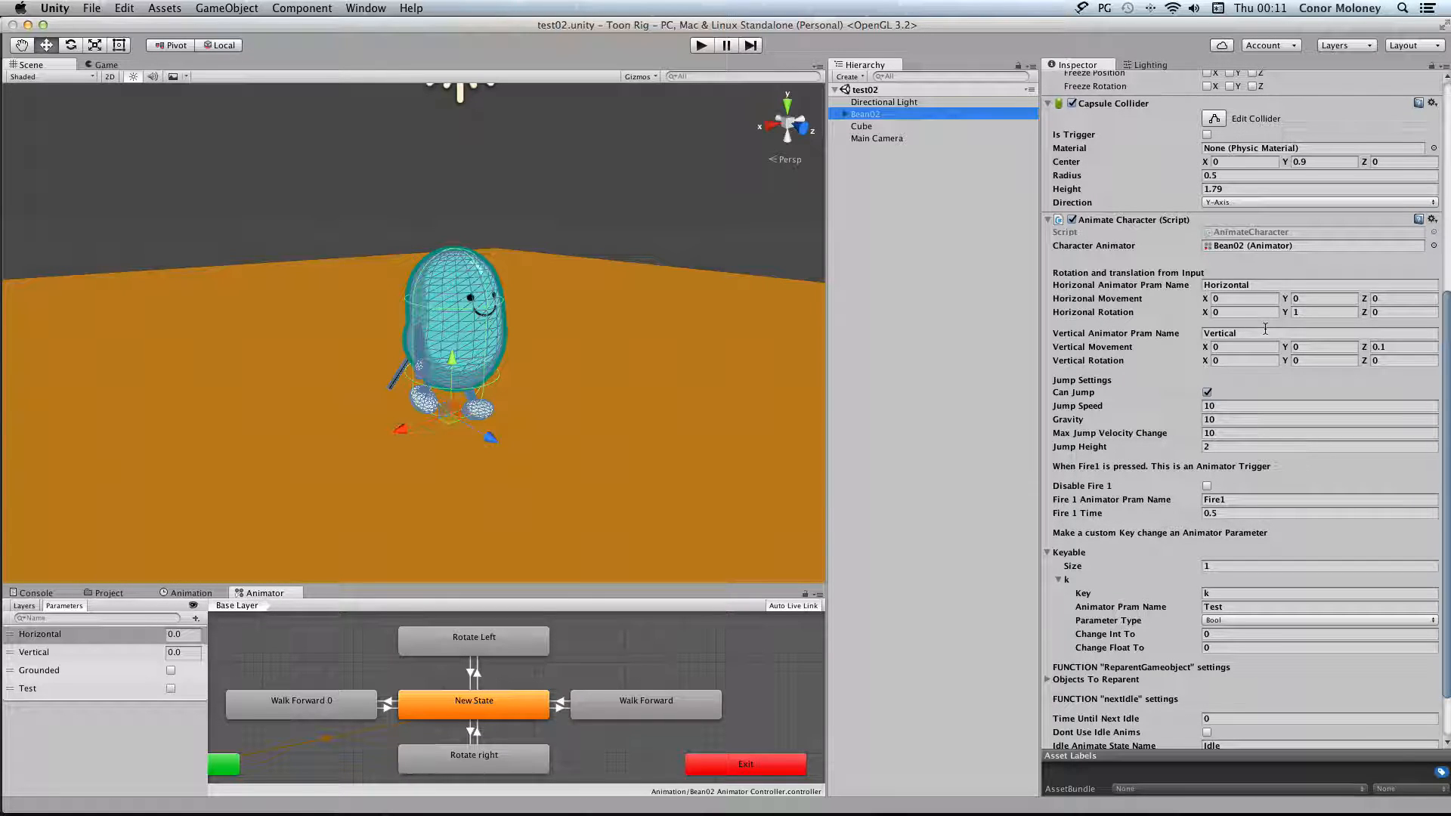
scroll(1265, 328, "up", 8)
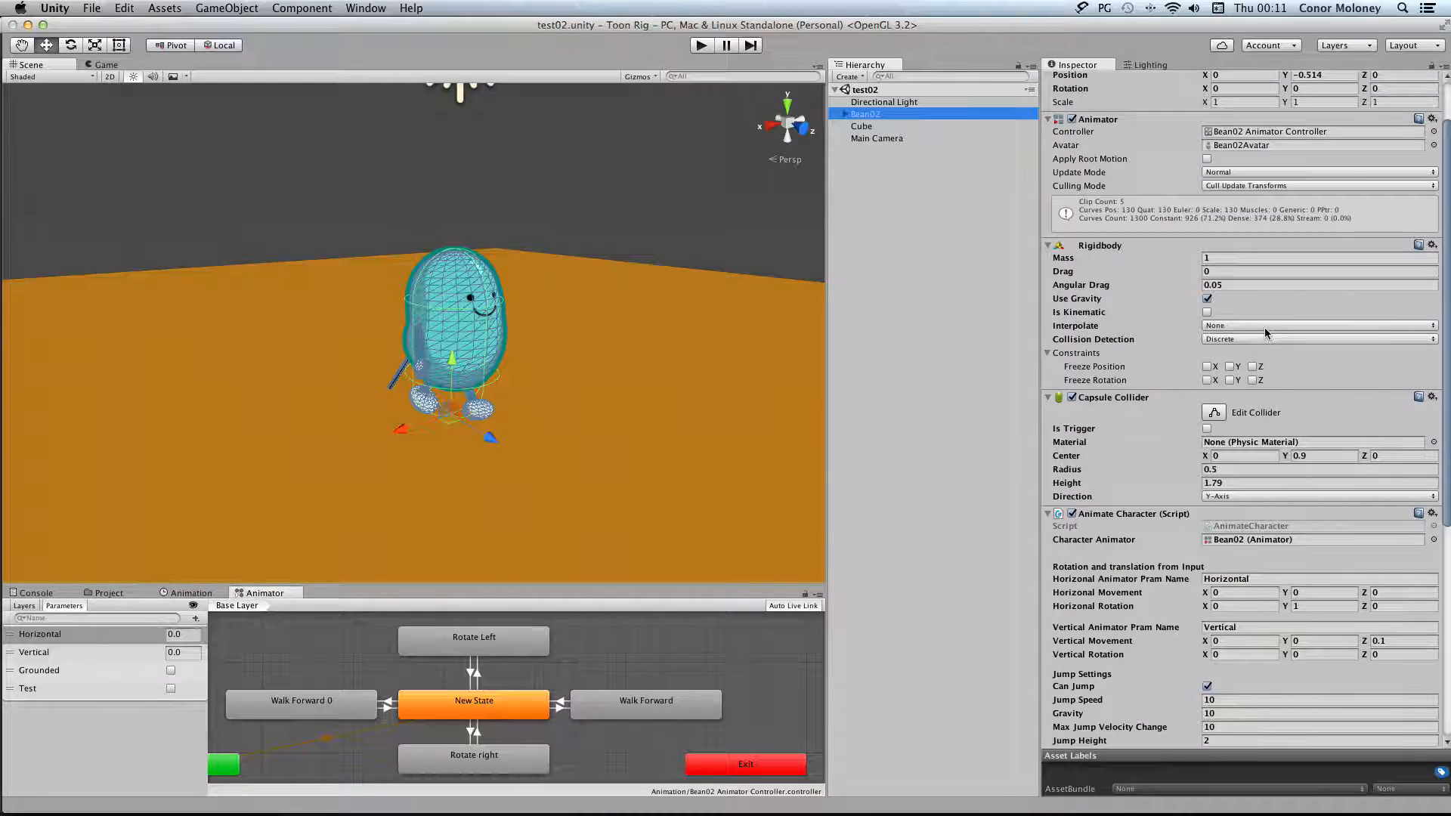
scroll(1266, 330, "up", 8)
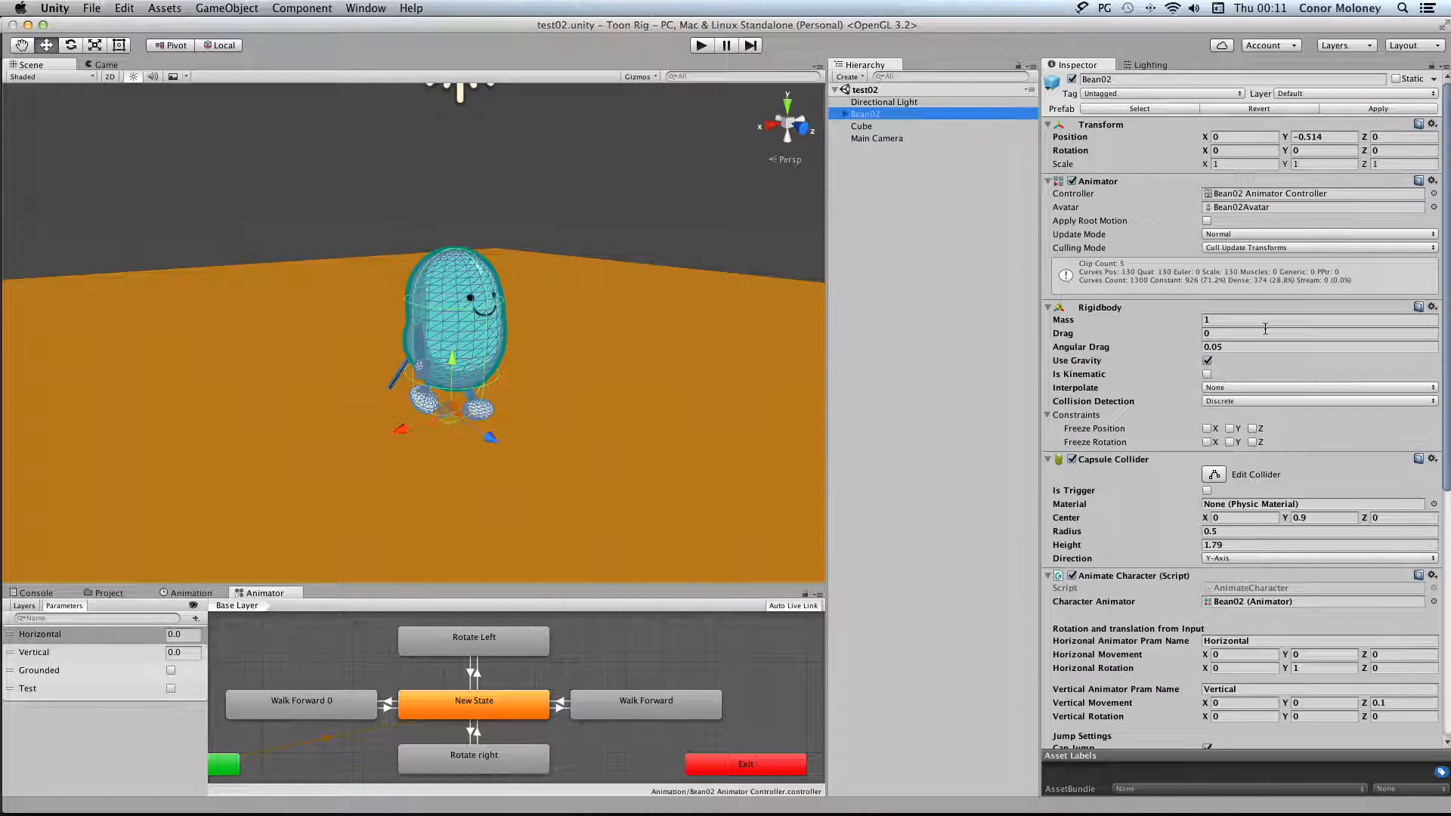
left_click(1371, 109)
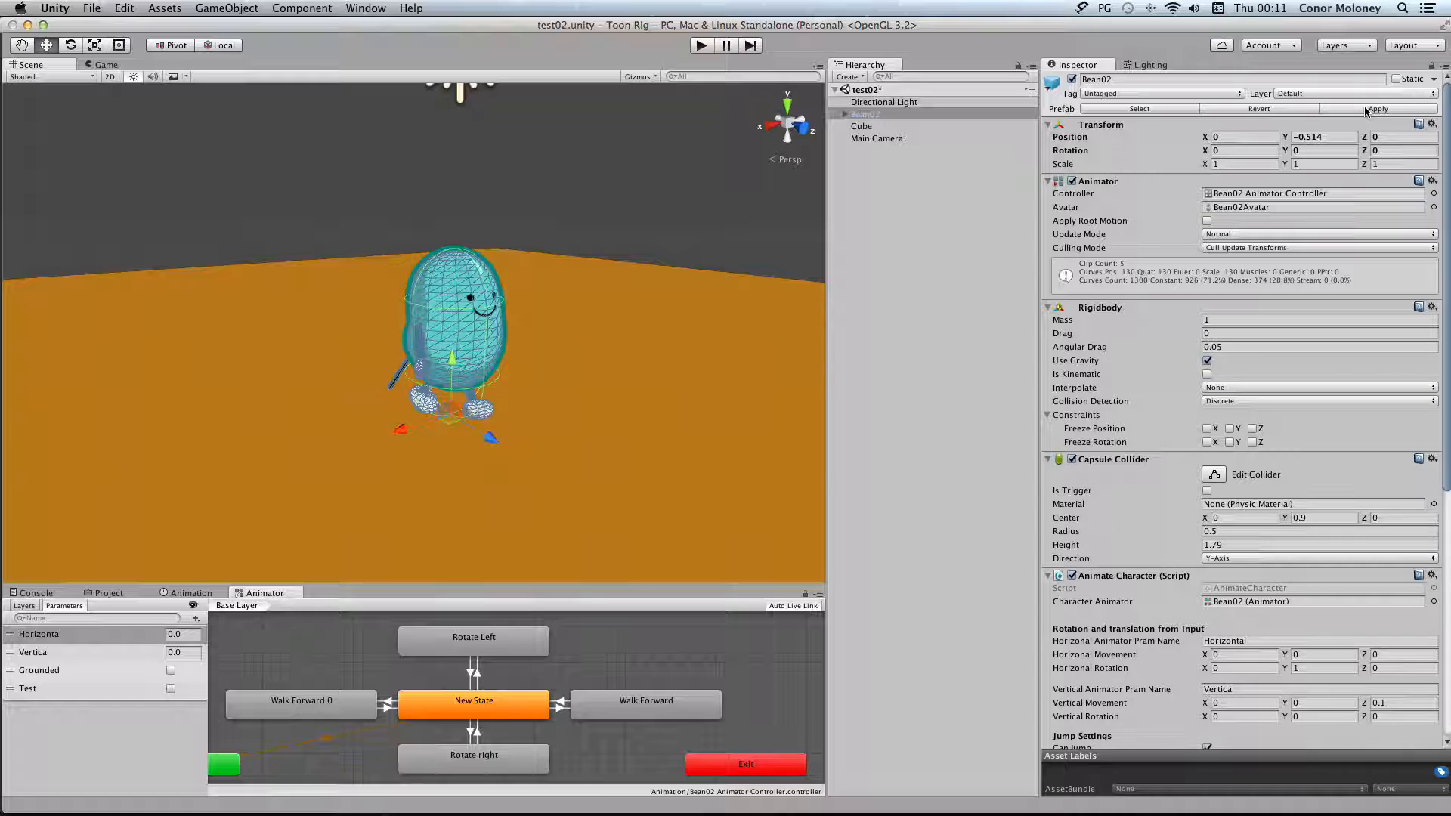
Save the current test02 scene under its existing name
scroll(1213, 282, "down", 5)
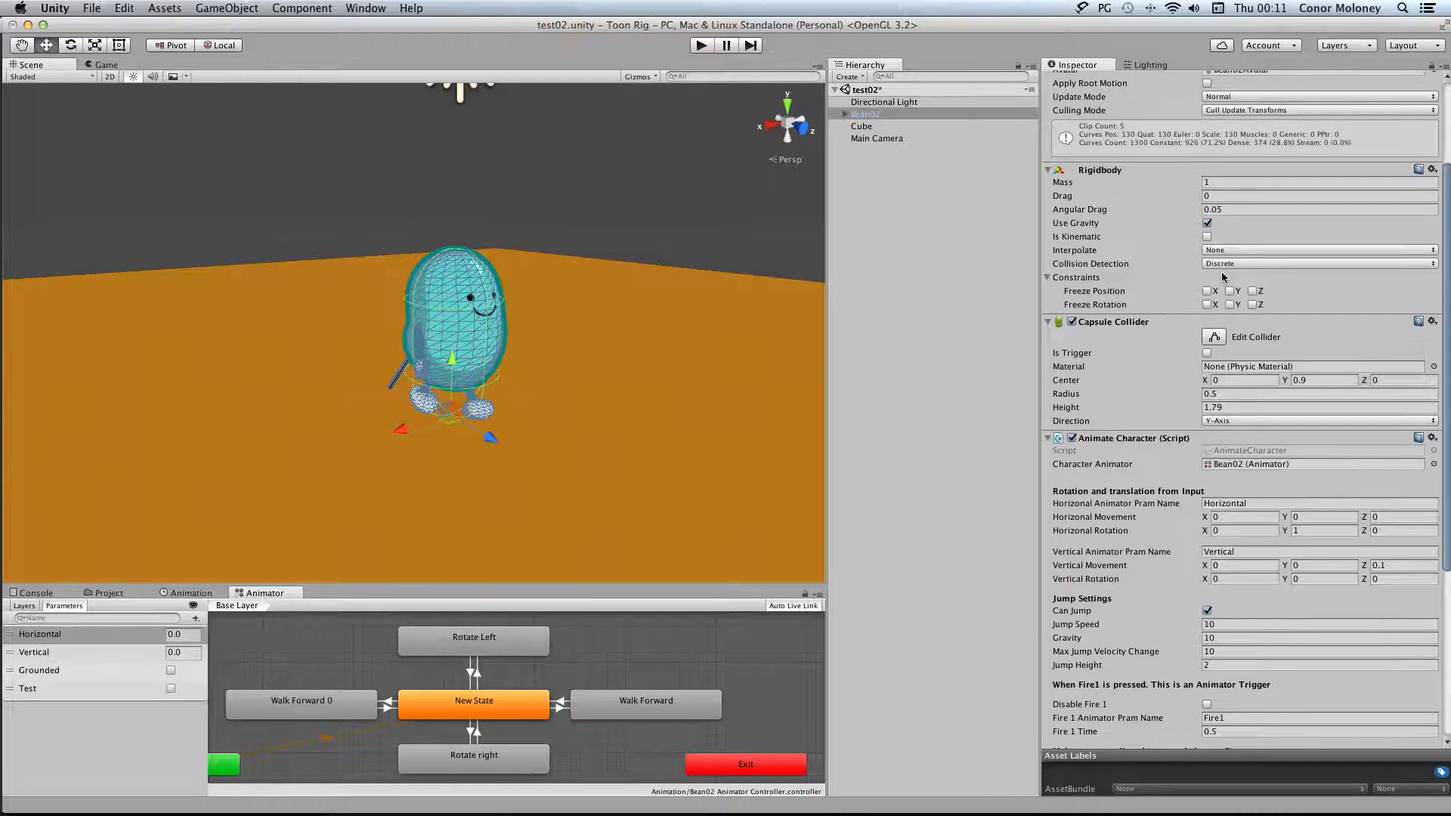
scroll(1221, 273, "down", 5)
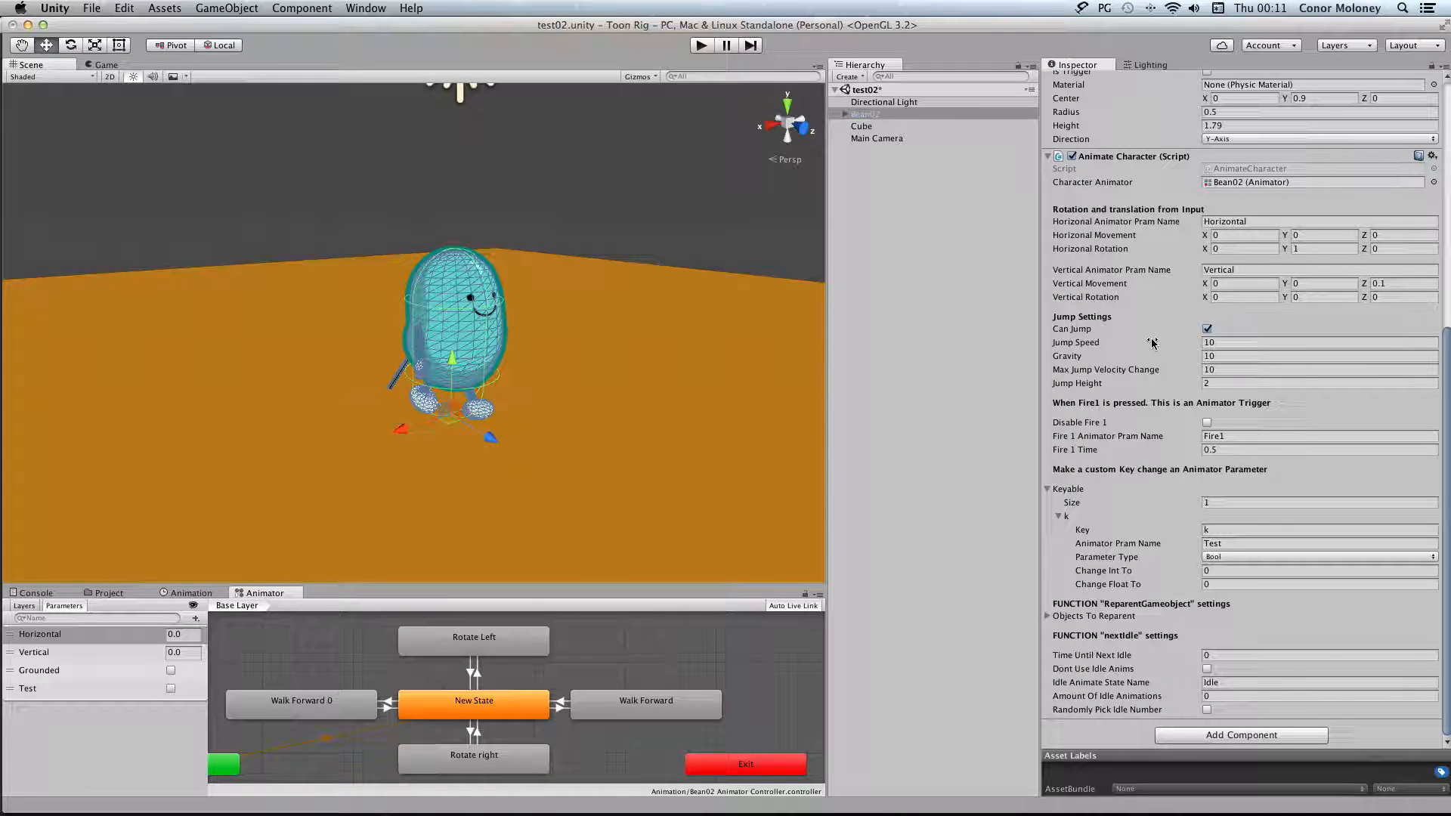
scroll(1223, 270, "up", 10)
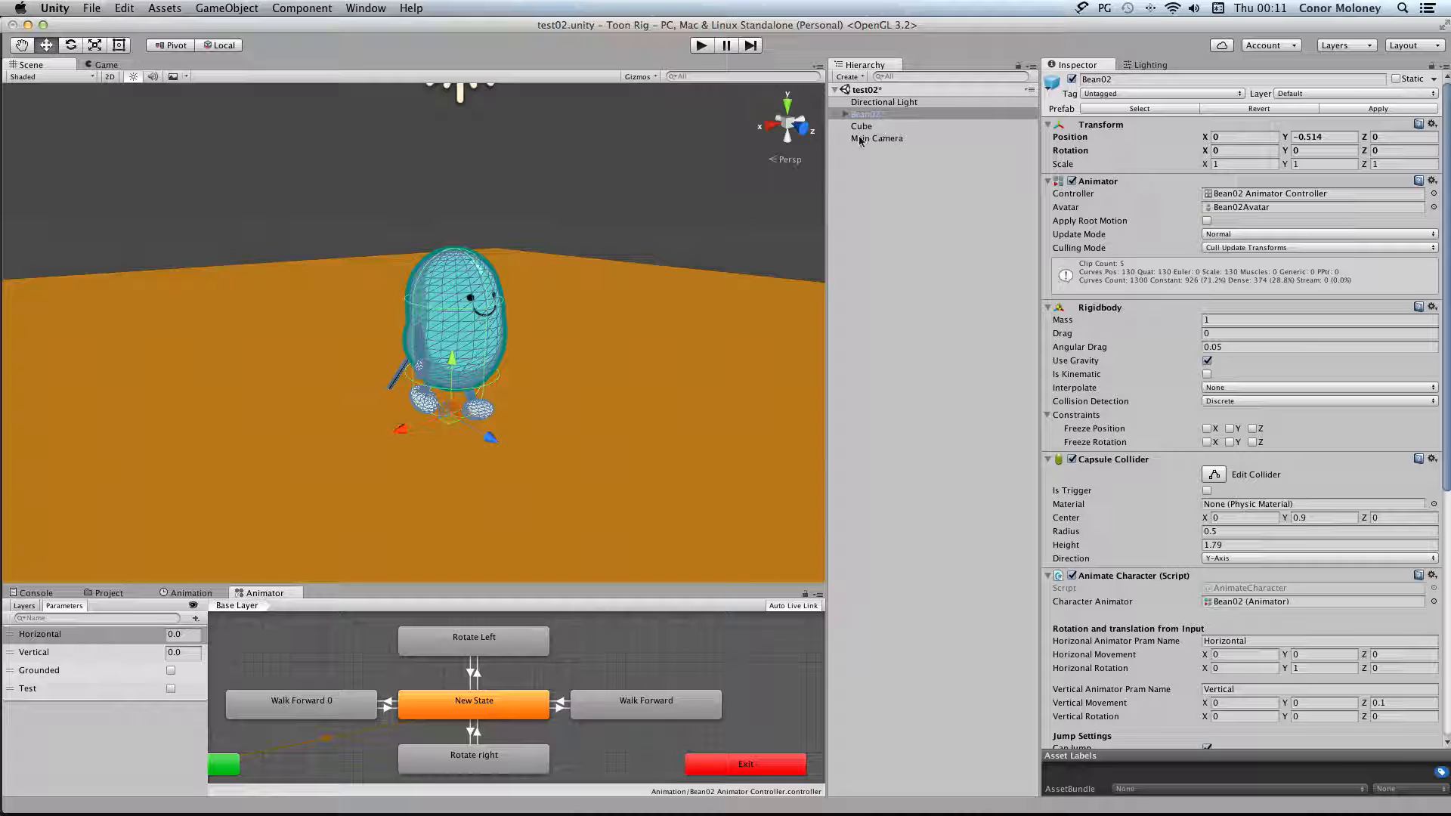
scroll(1159, 345, "down", 10)
scroll(1160, 346, "up", 10)
left_click(92, 7)
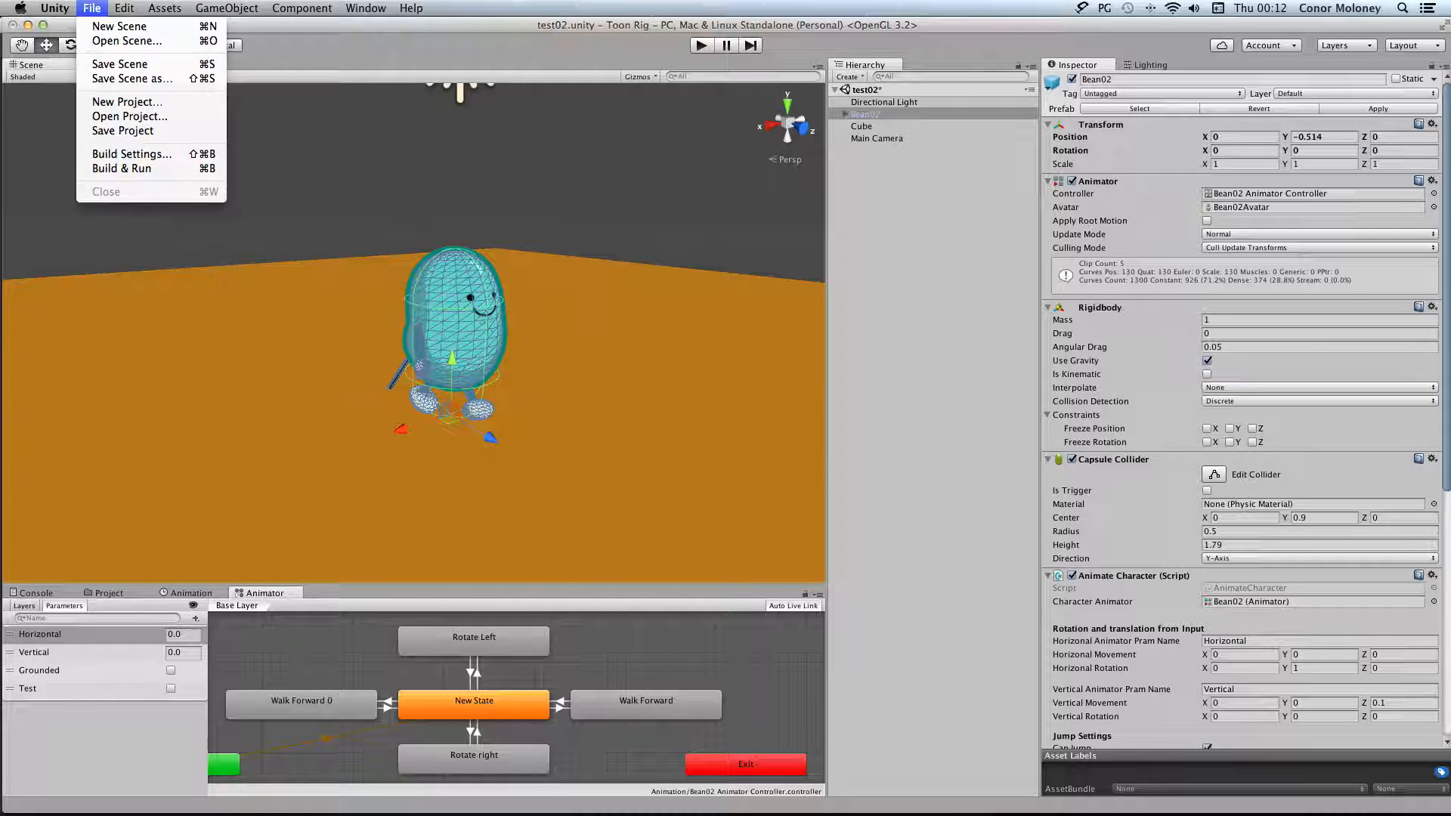
left_click(193, 71)
key("super+Tab")
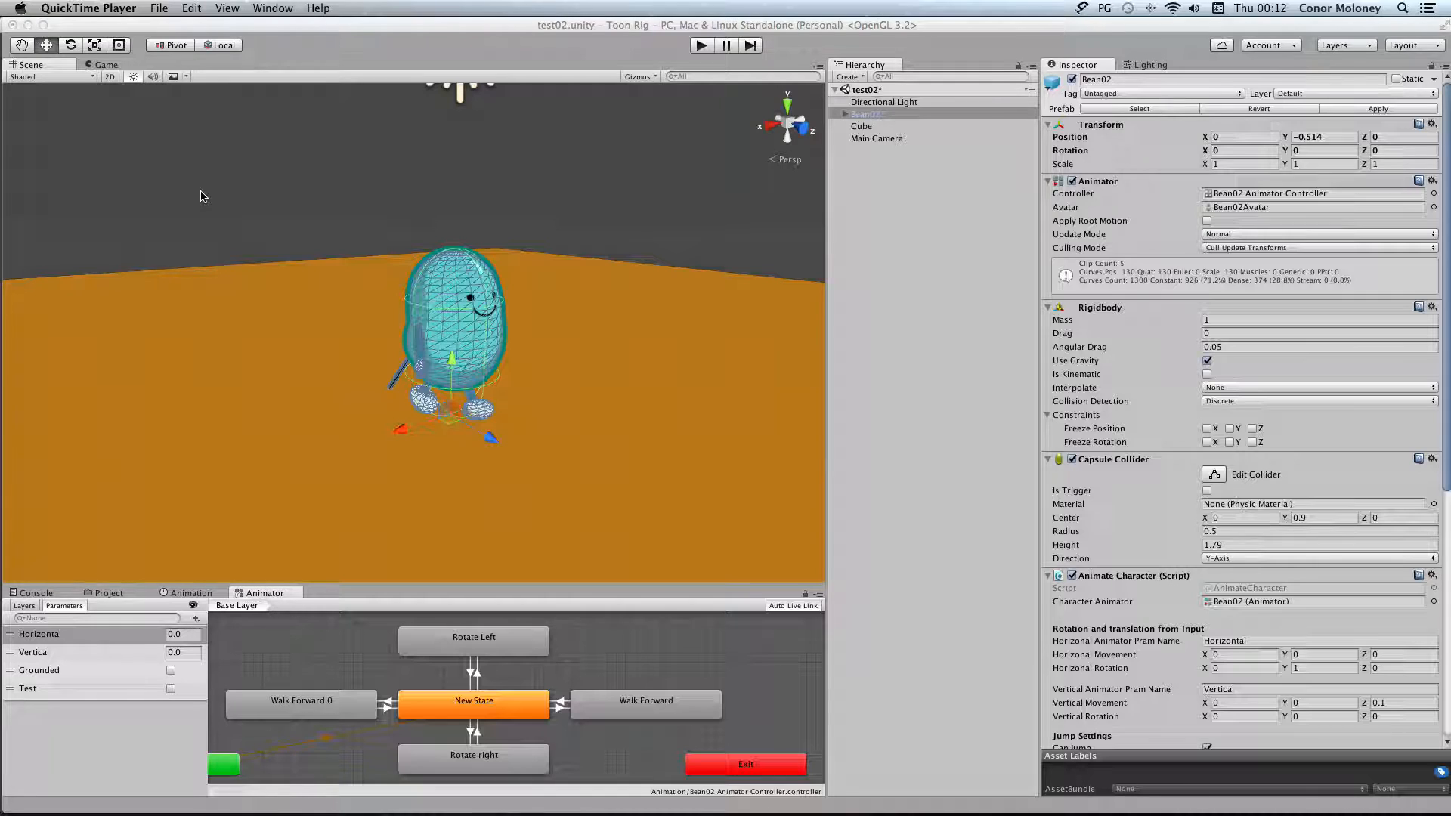
left_click(169, 23)
left_click(92, 8)
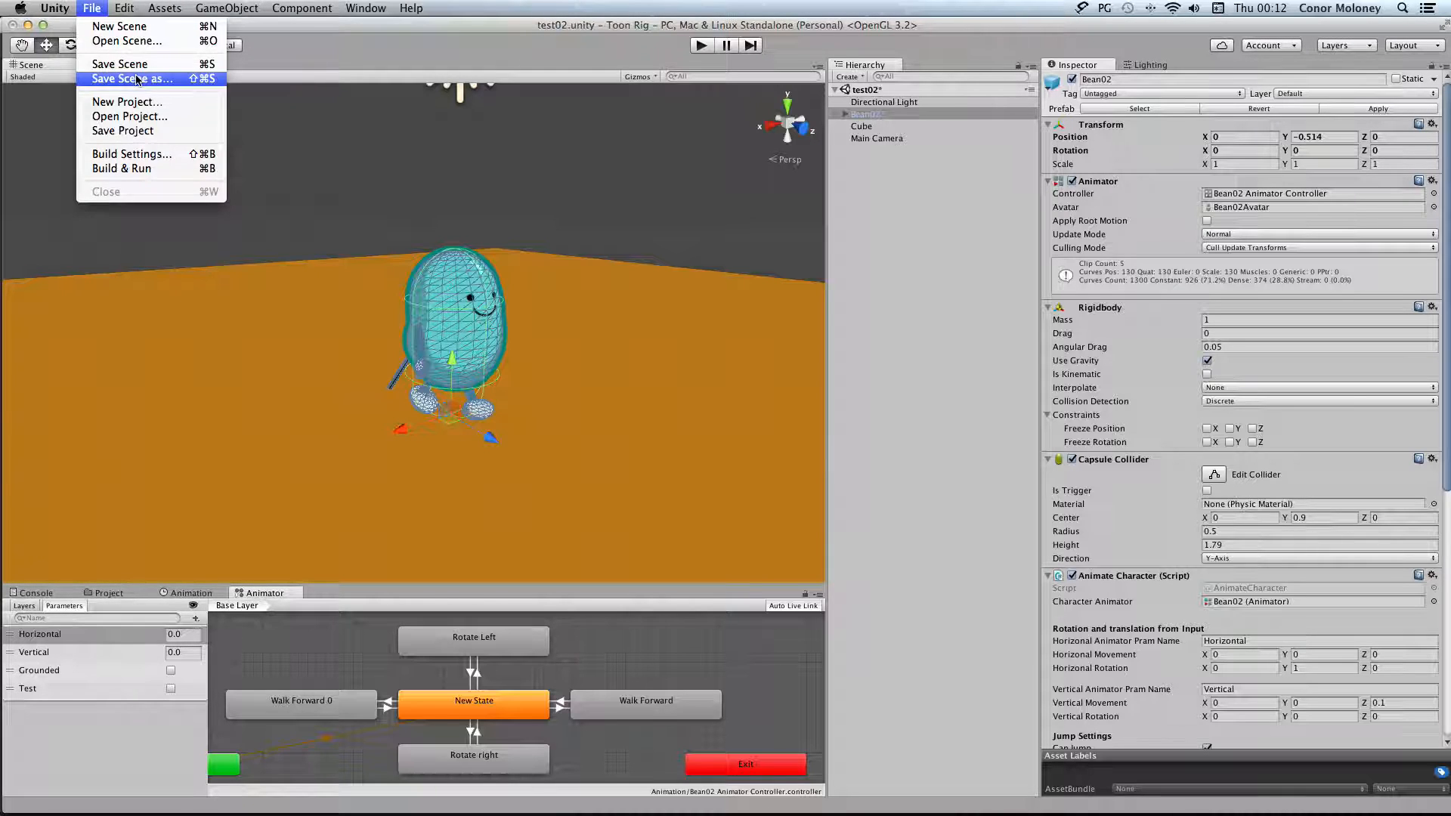
left_click(159, 64)
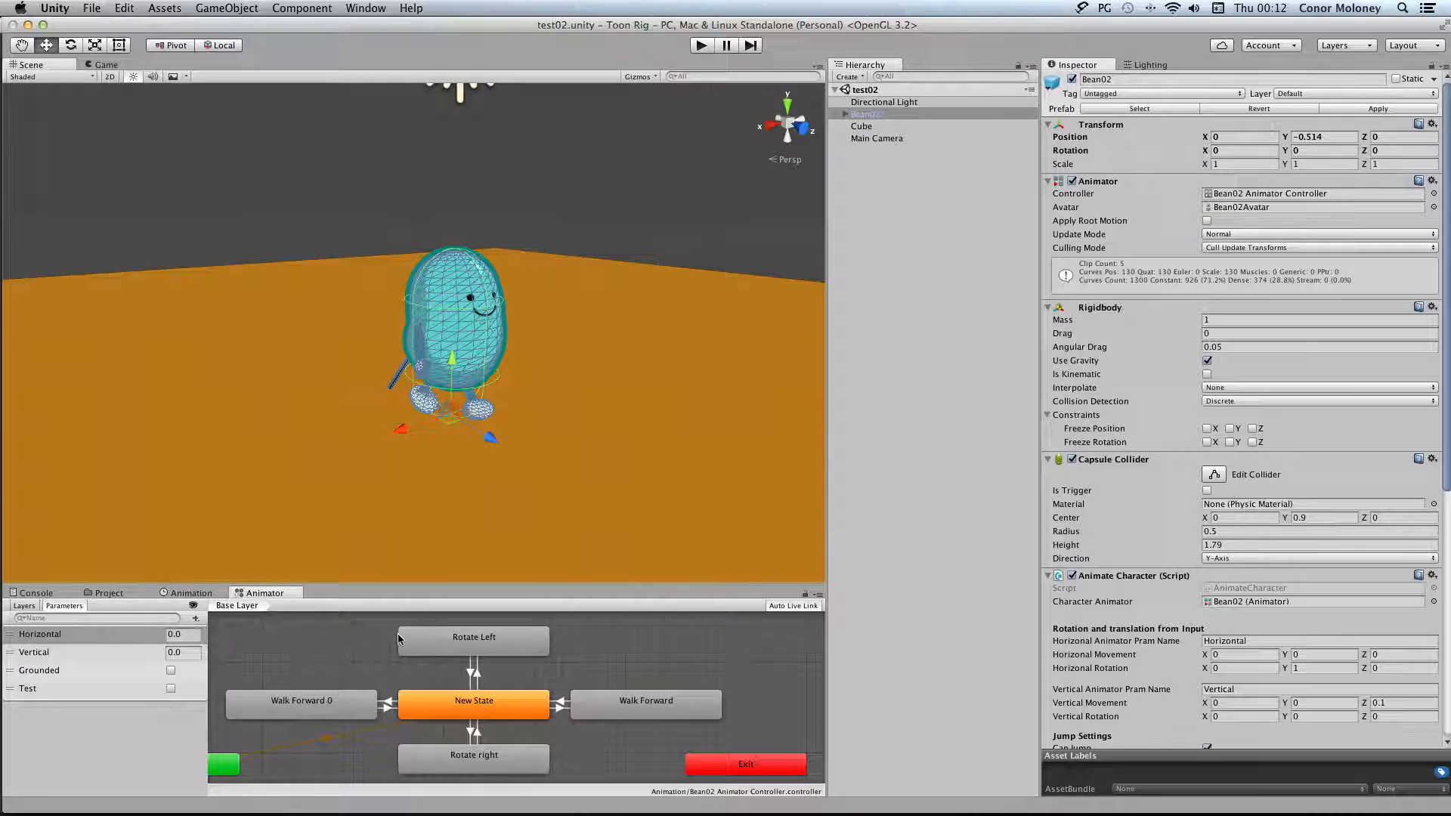
Look over the states and transitions in the Bean02 Animator Controller graph
scroll(479, 646, "left", 3)
scroll(478, 647, "down", 4)
scroll(478, 647, "left", 6)
scroll(479, 647, "up", 3)
scroll(478, 650, "up", 5)
scroll(478, 649, "right", 3)
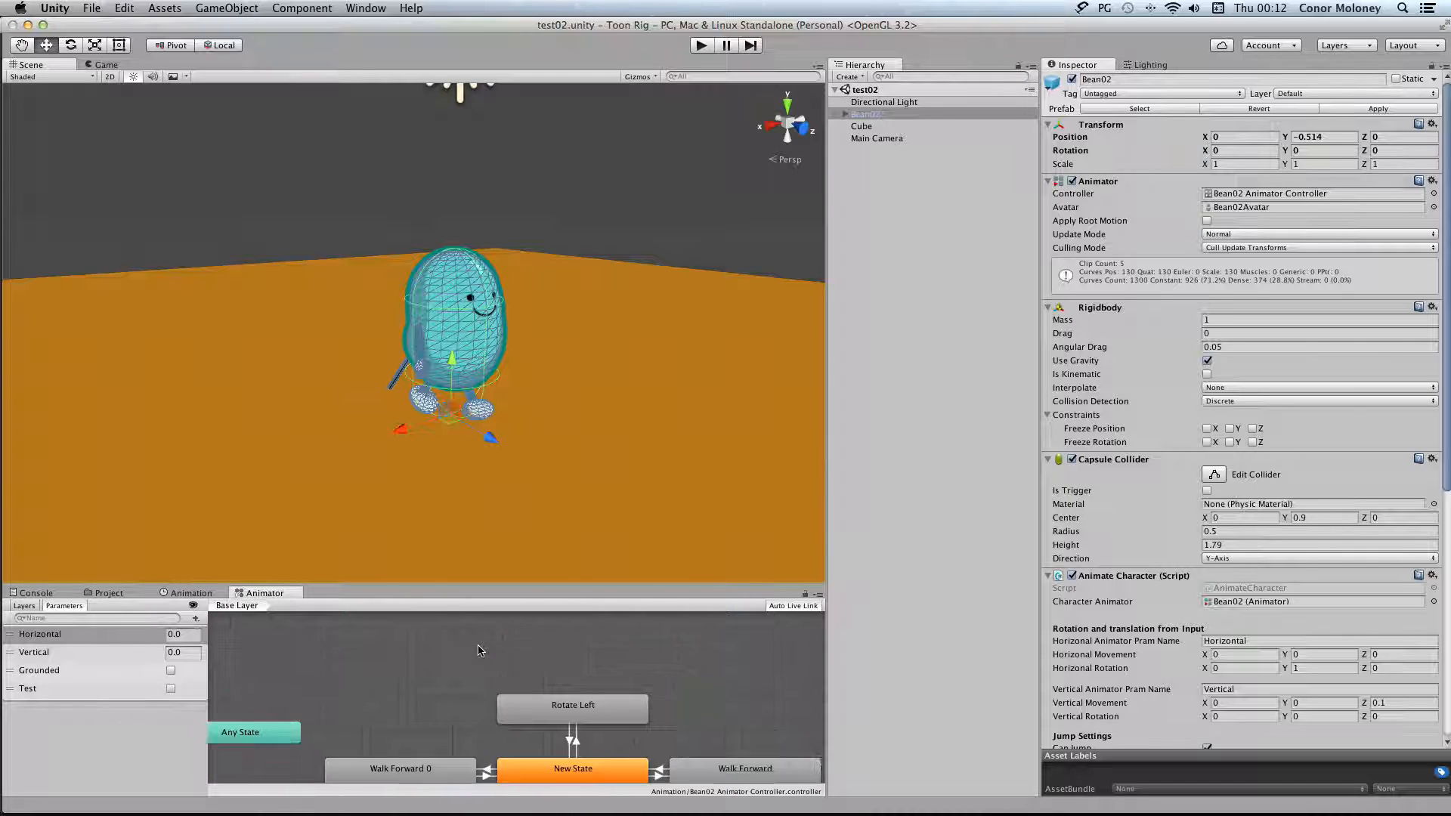
scroll(479, 650, "down", 5)
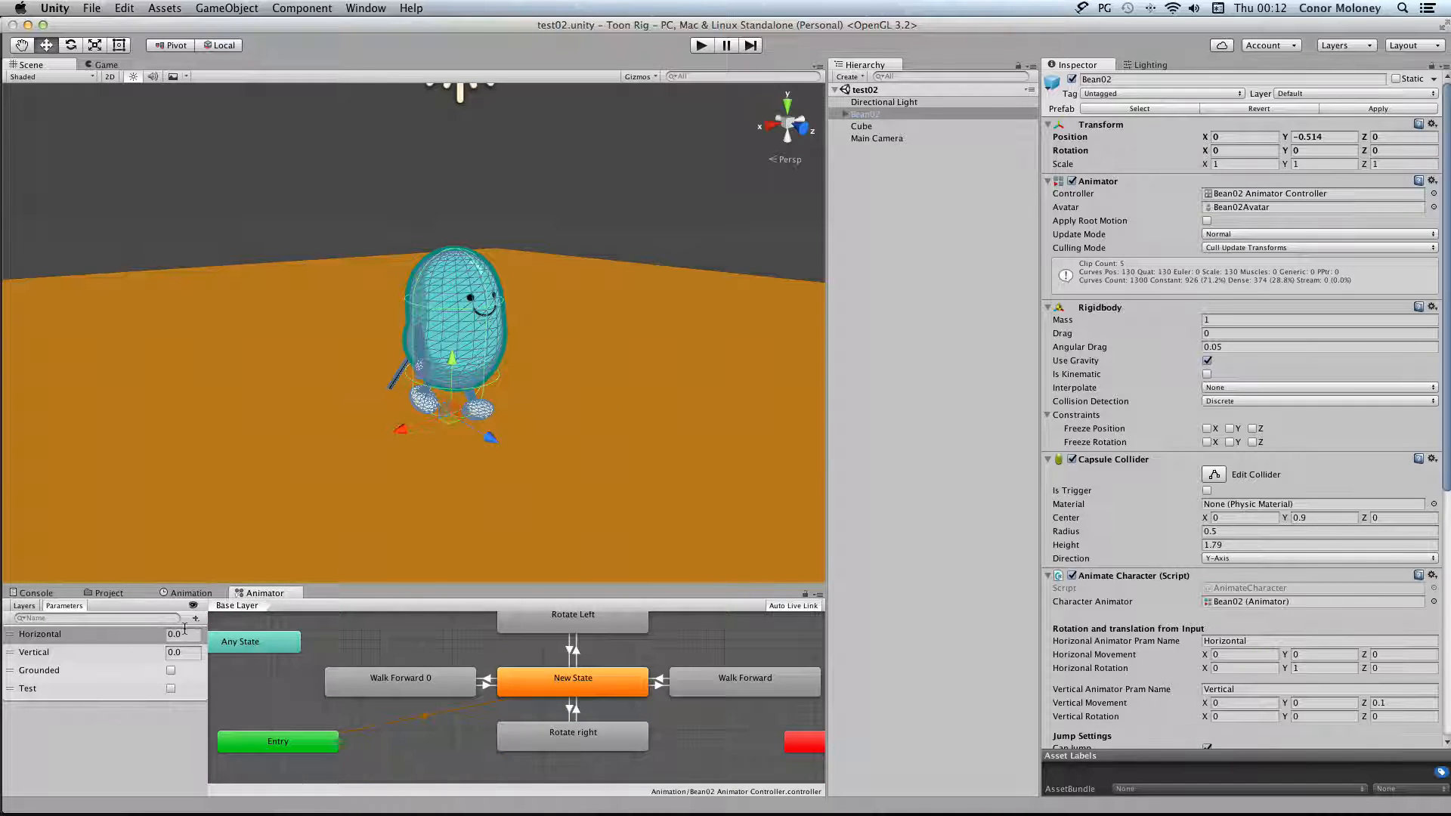
Open the Toon Test scene and play it to test the character's jump and backward walk
left_click(121, 594)
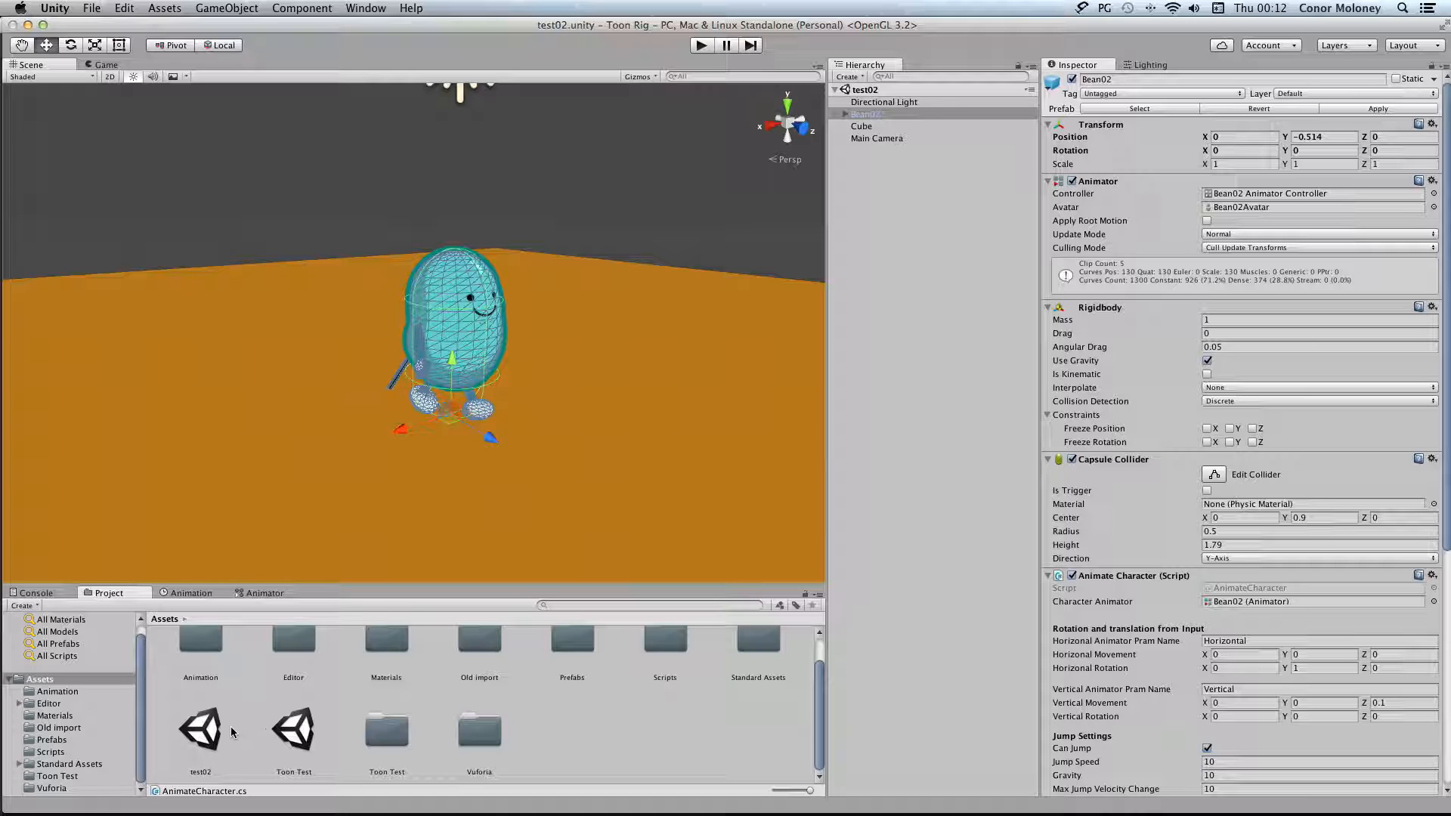
double_click(295, 731)
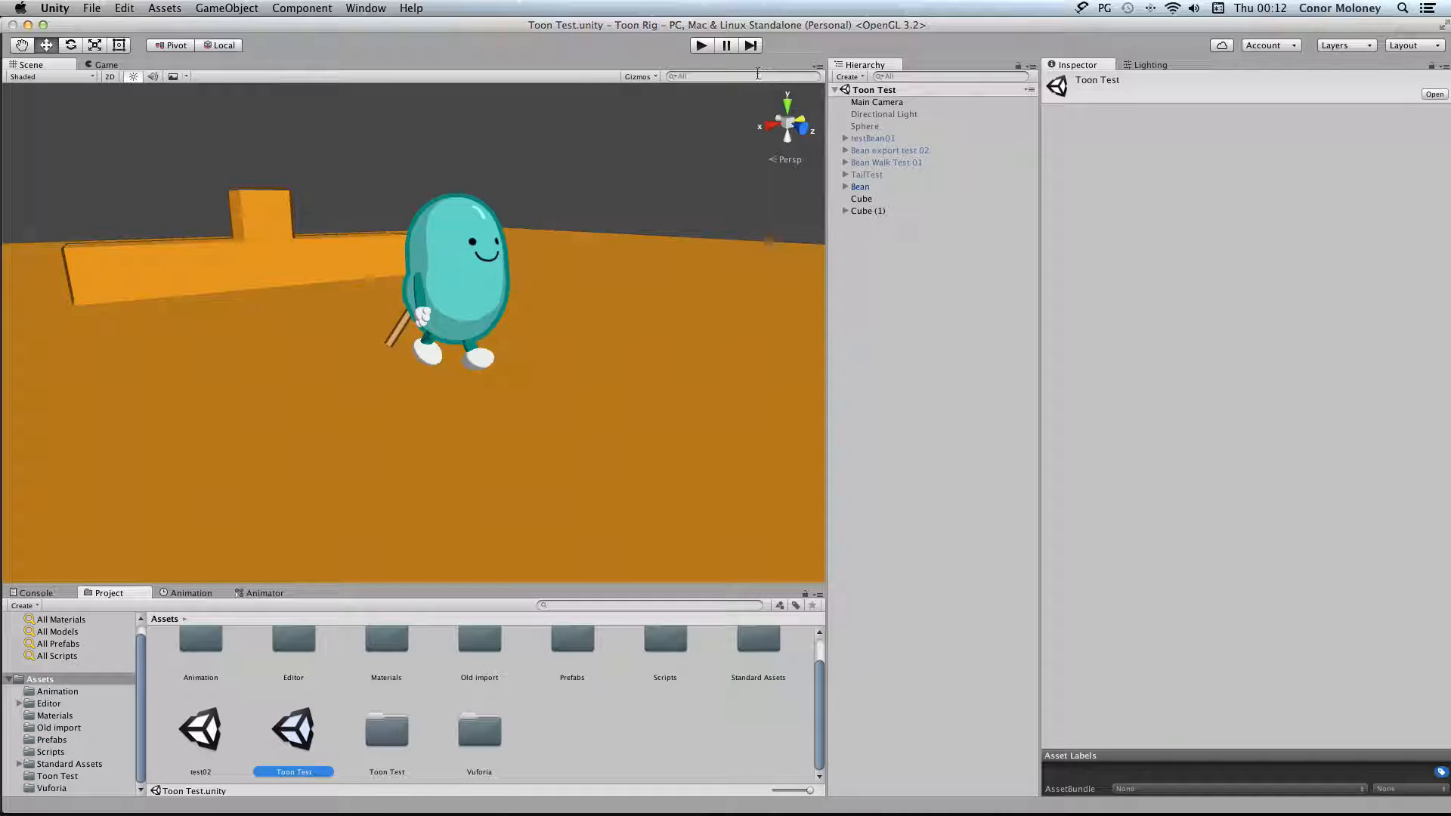
left_click(701, 47)
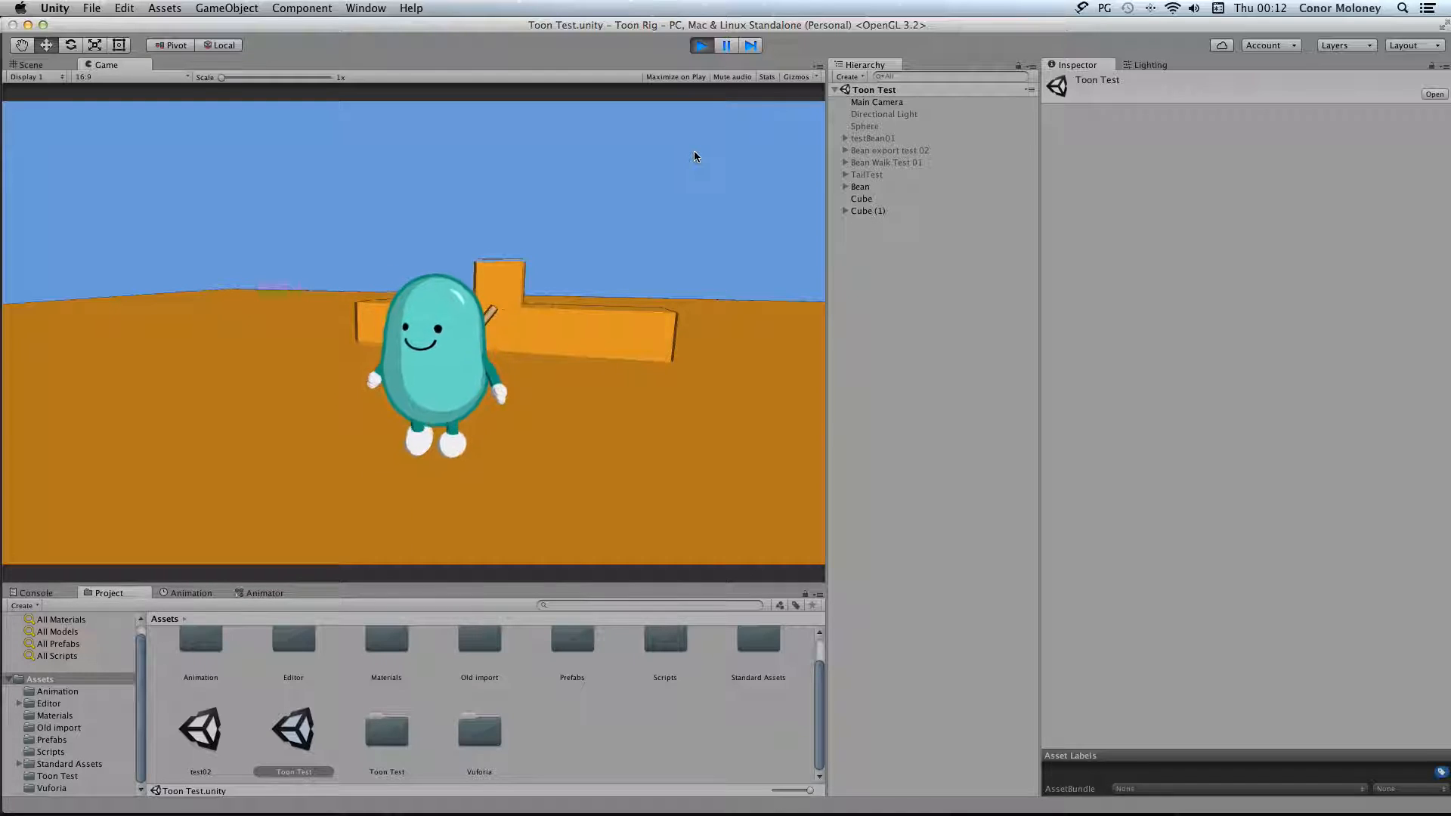
key("space")
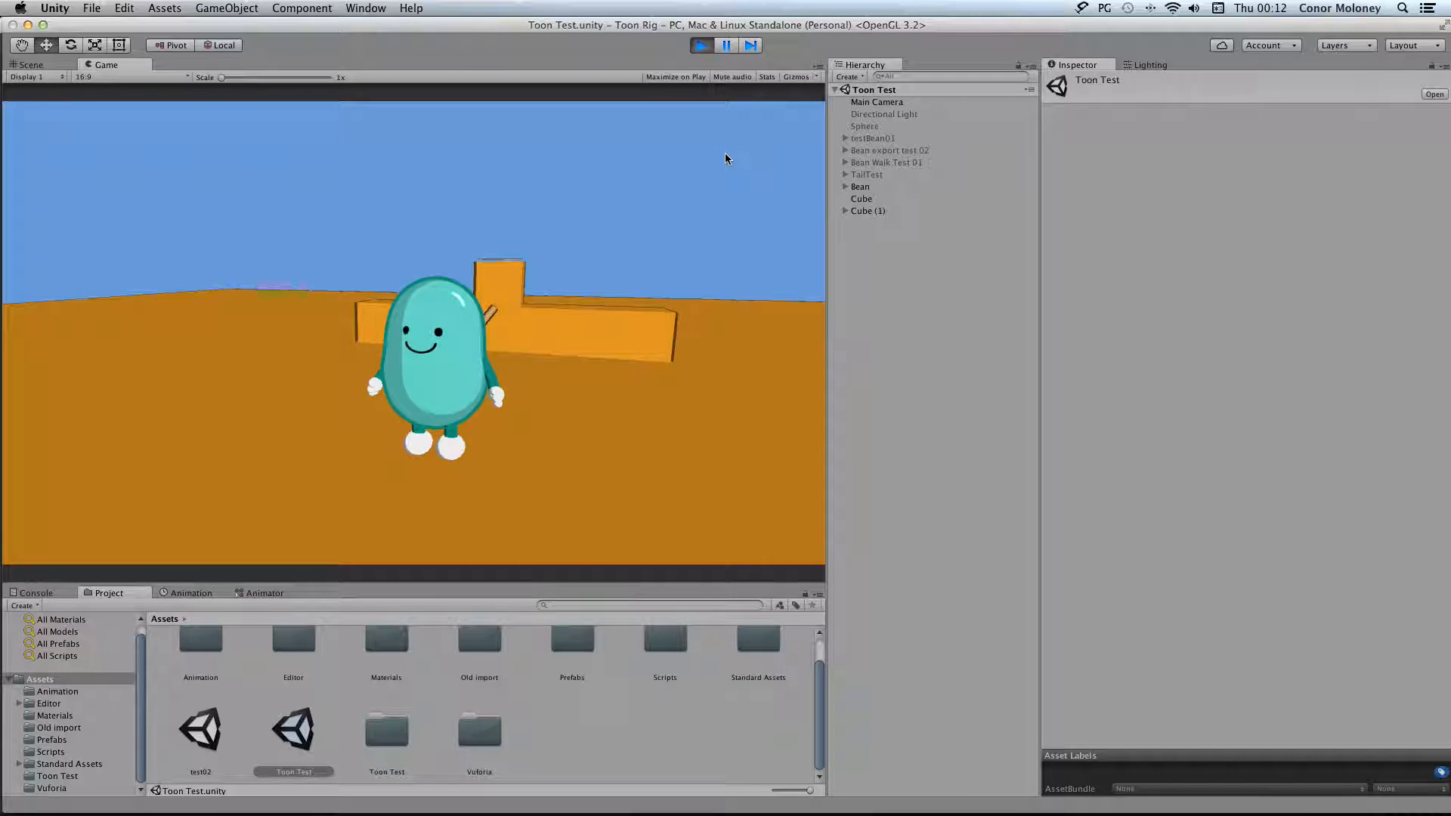
key("Down")
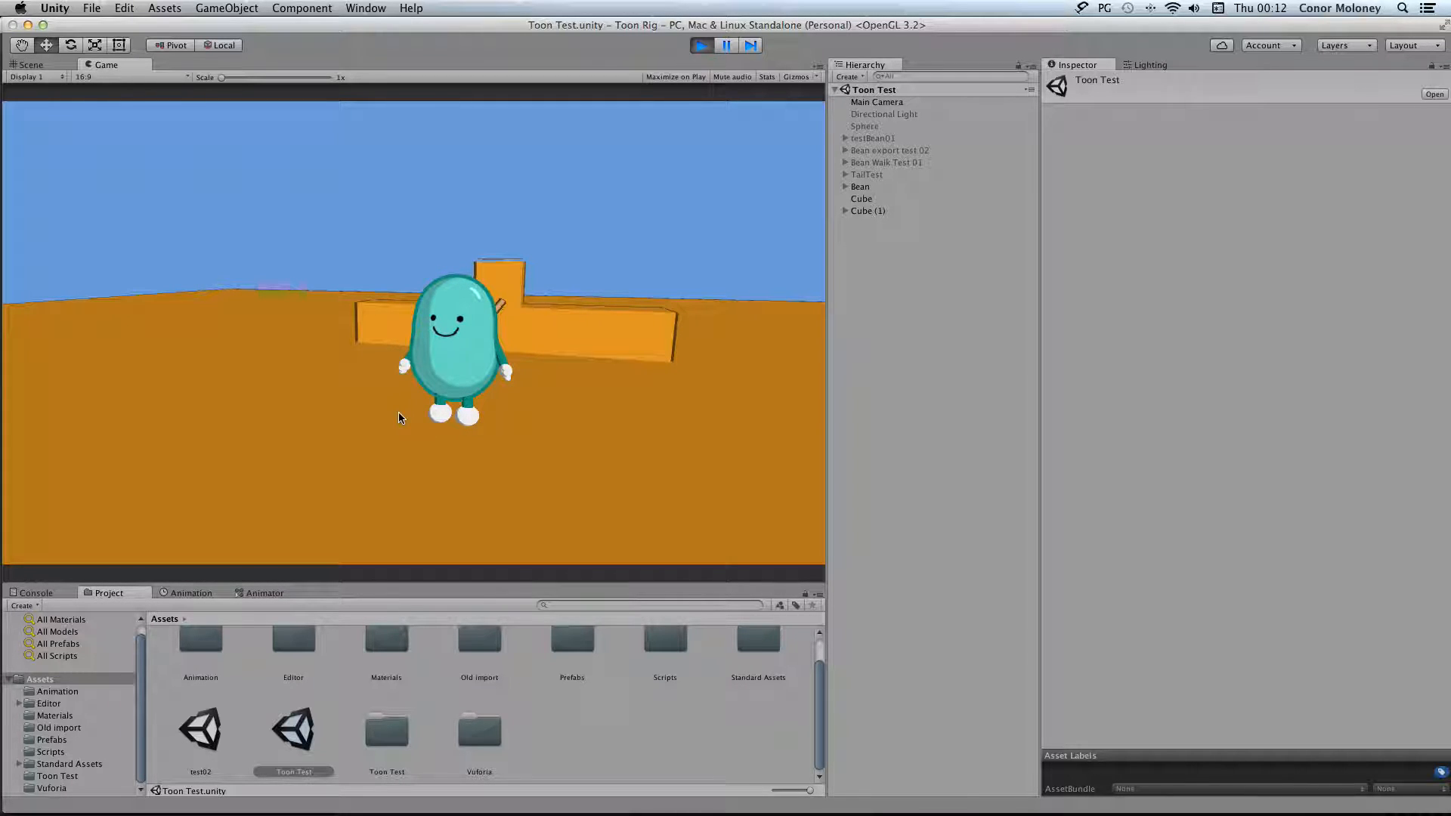
View the Bean object's animator graph around Any State while the game runs, and stop play mode
left_click(264, 592)
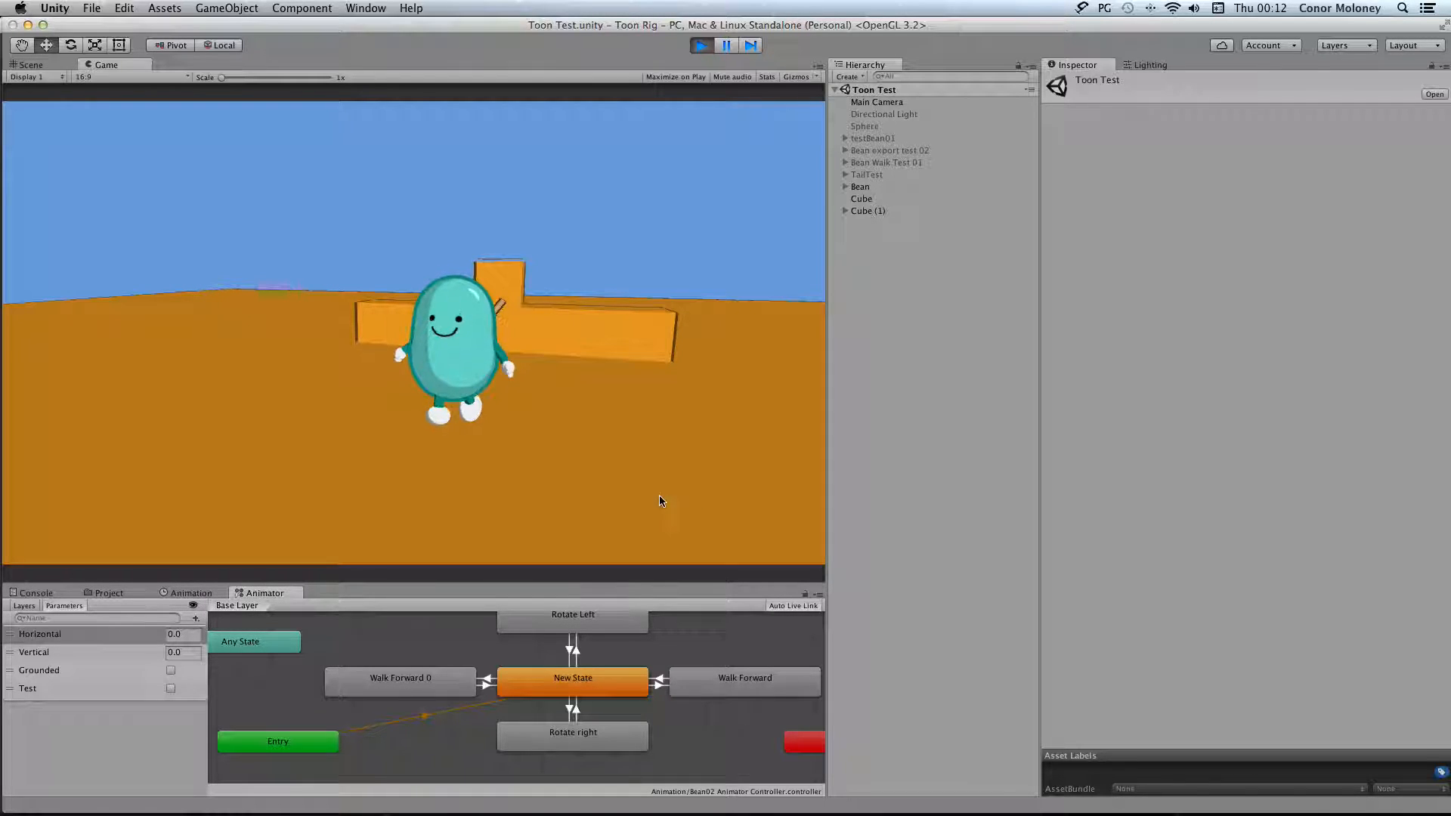
left_click(891, 186)
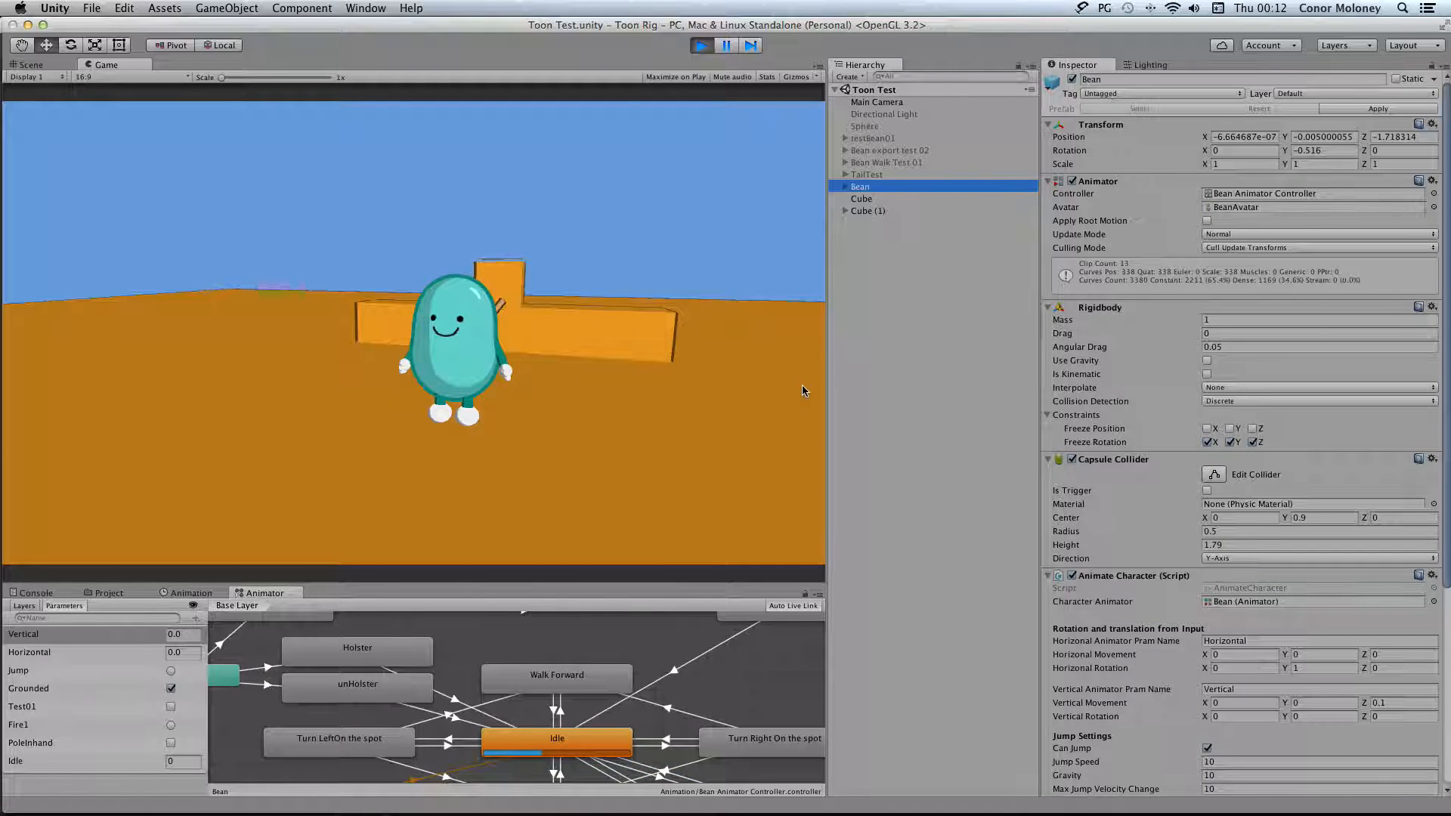
middle_click_drag(518, 685, 612, 733)
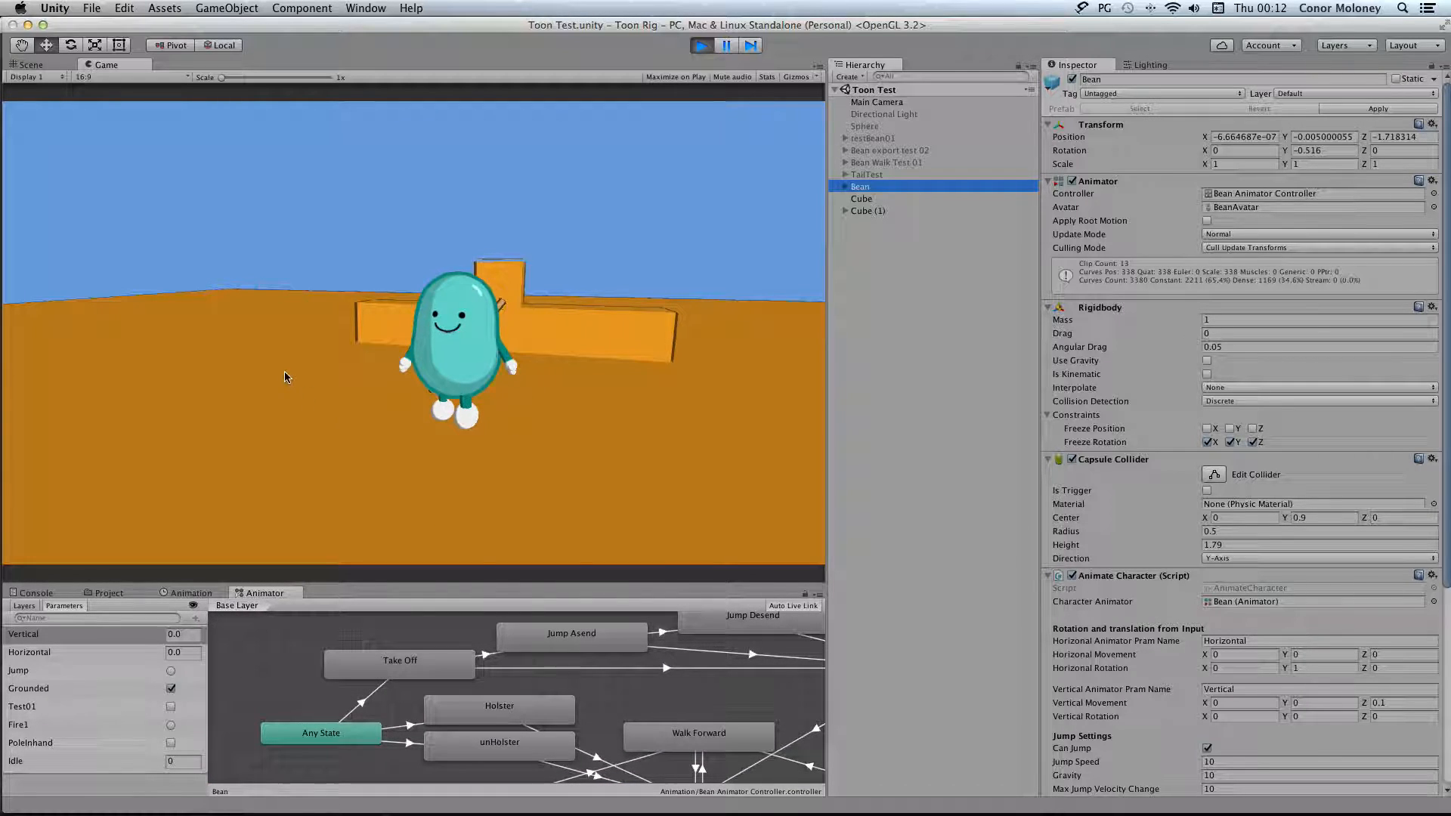
left_click(701, 45)
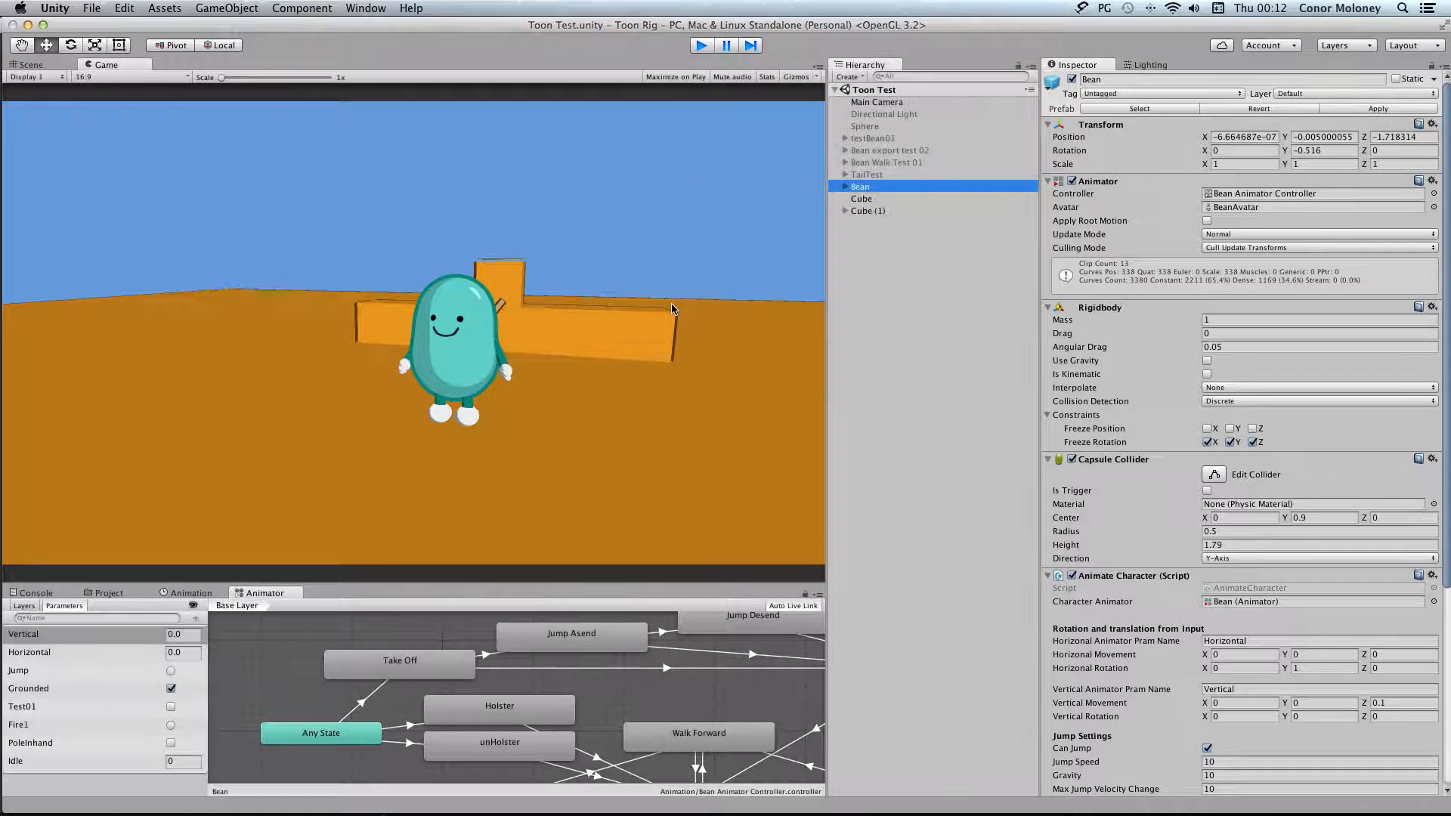
Examine the transitions leaving Any State and the settings and condition of the one to Take Off
left_click(345, 741)
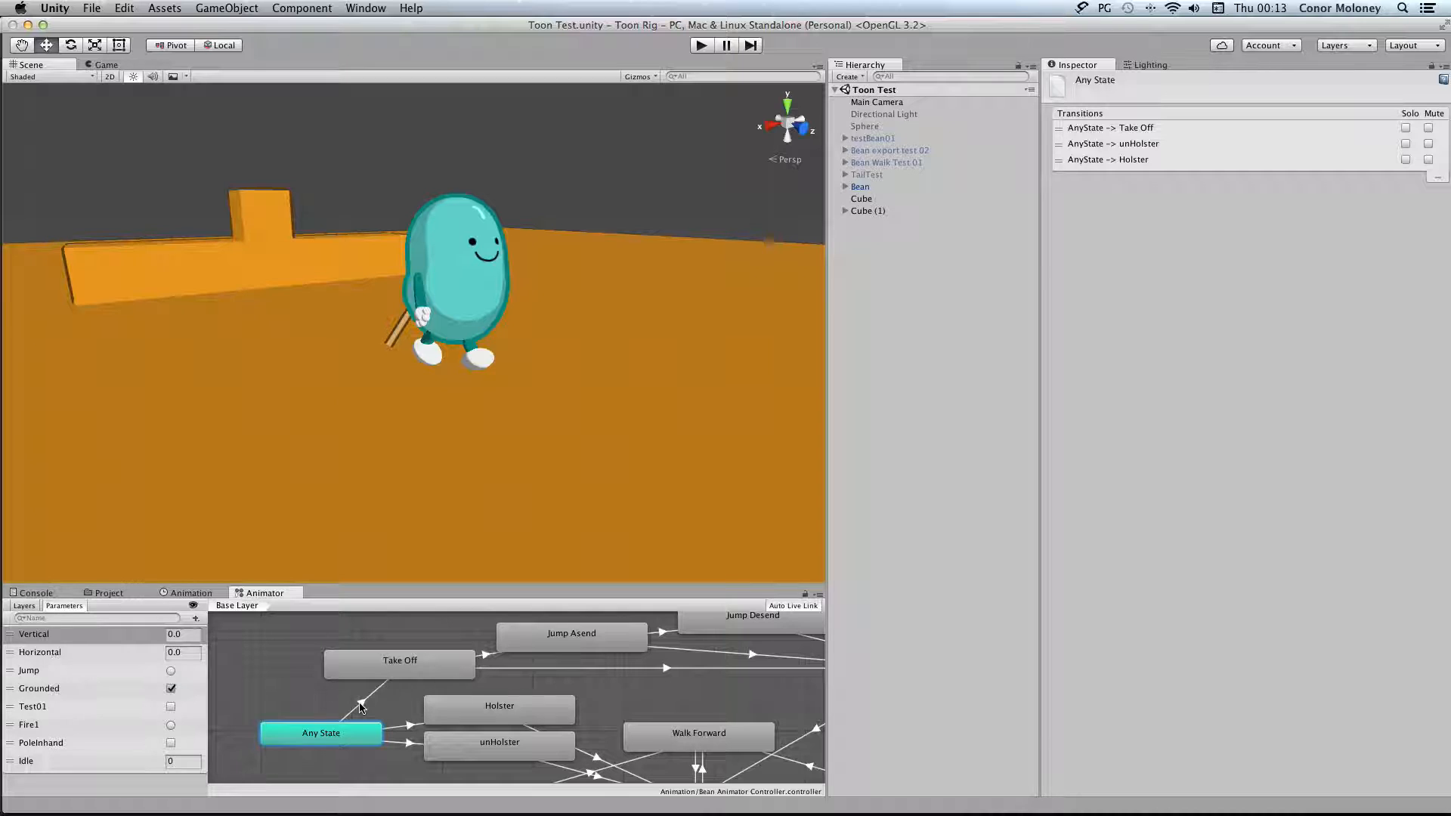
scroll(421, 714, "down", 5)
scroll(420, 714, "right", 5)
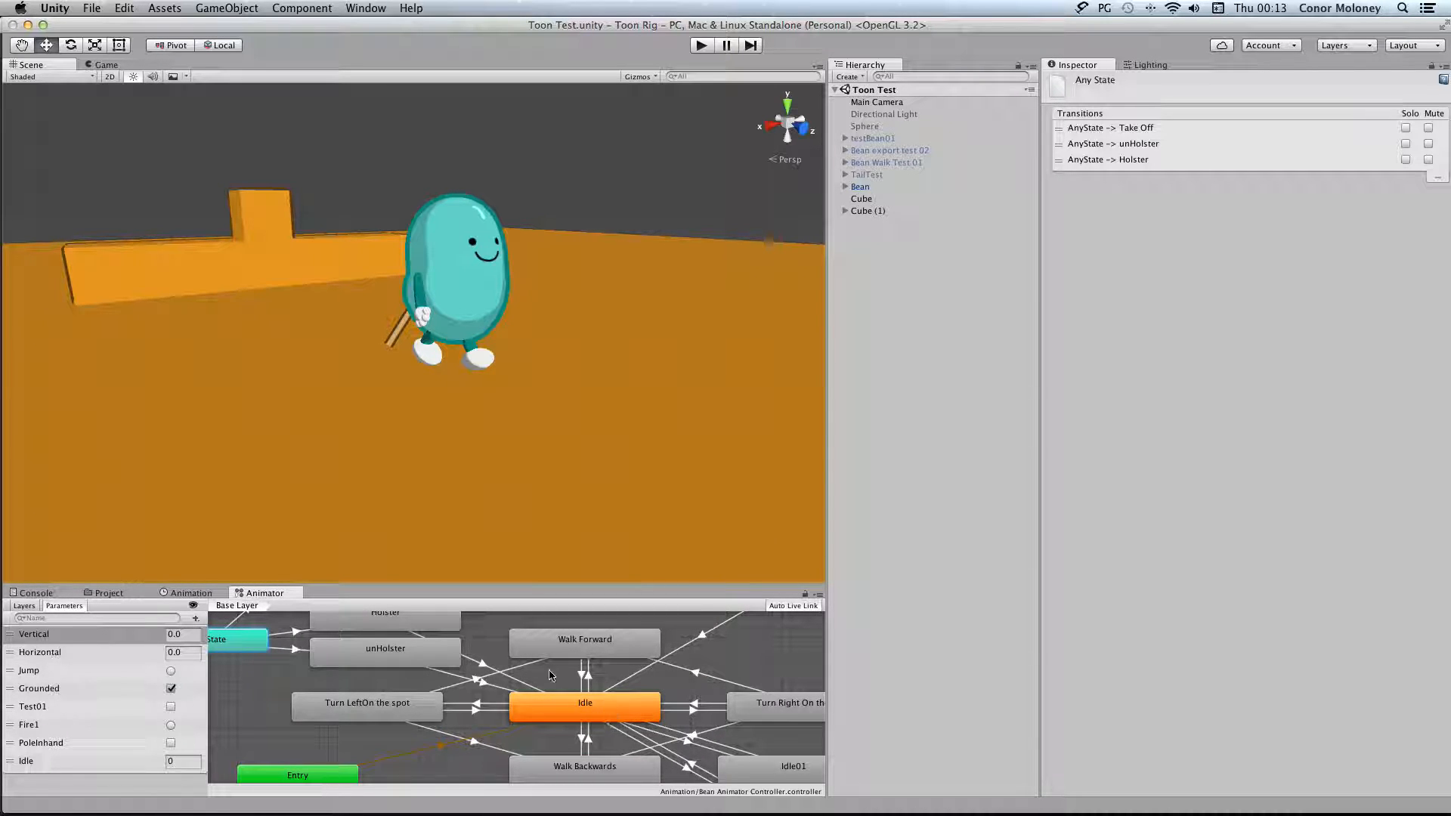
scroll(513, 692, "up", 3)
scroll(514, 691, "left", 5)
scroll(508, 696, "down", 2)
left_click(369, 654)
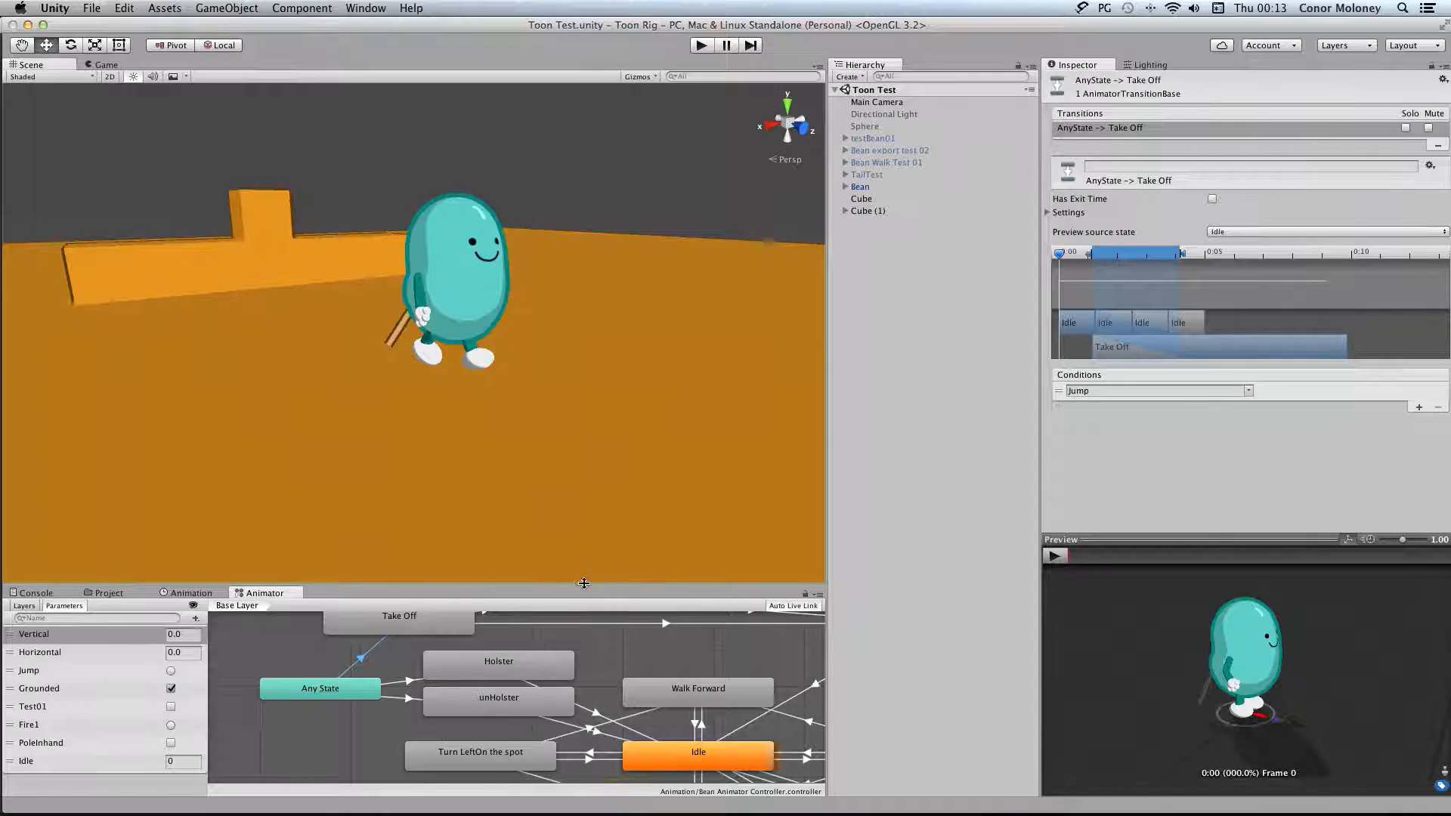
Check the Jump parameter and the available parameter types, and review the Bean's Animate Character jump settings
left_click(62, 672)
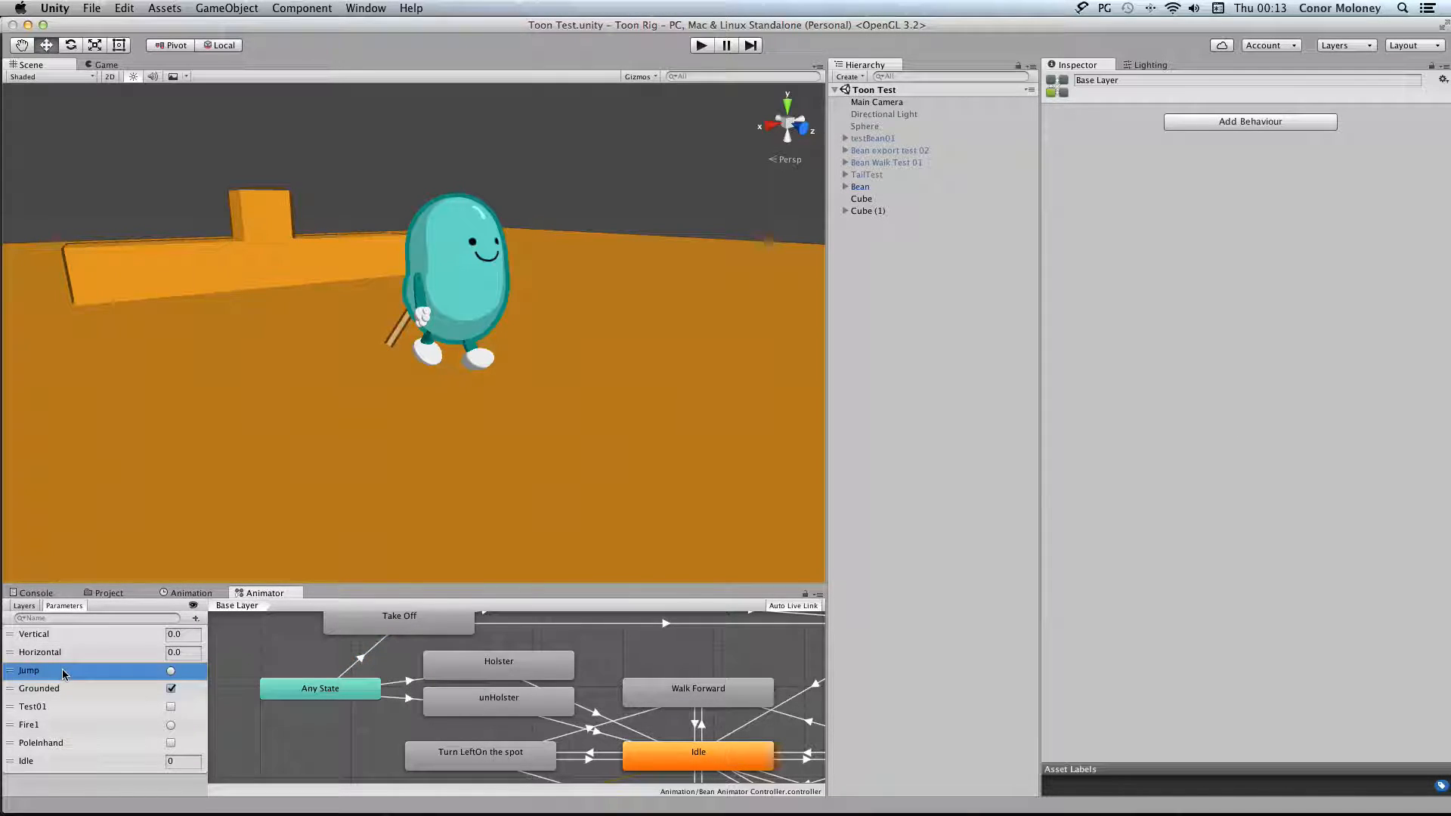
left_click(196, 618)
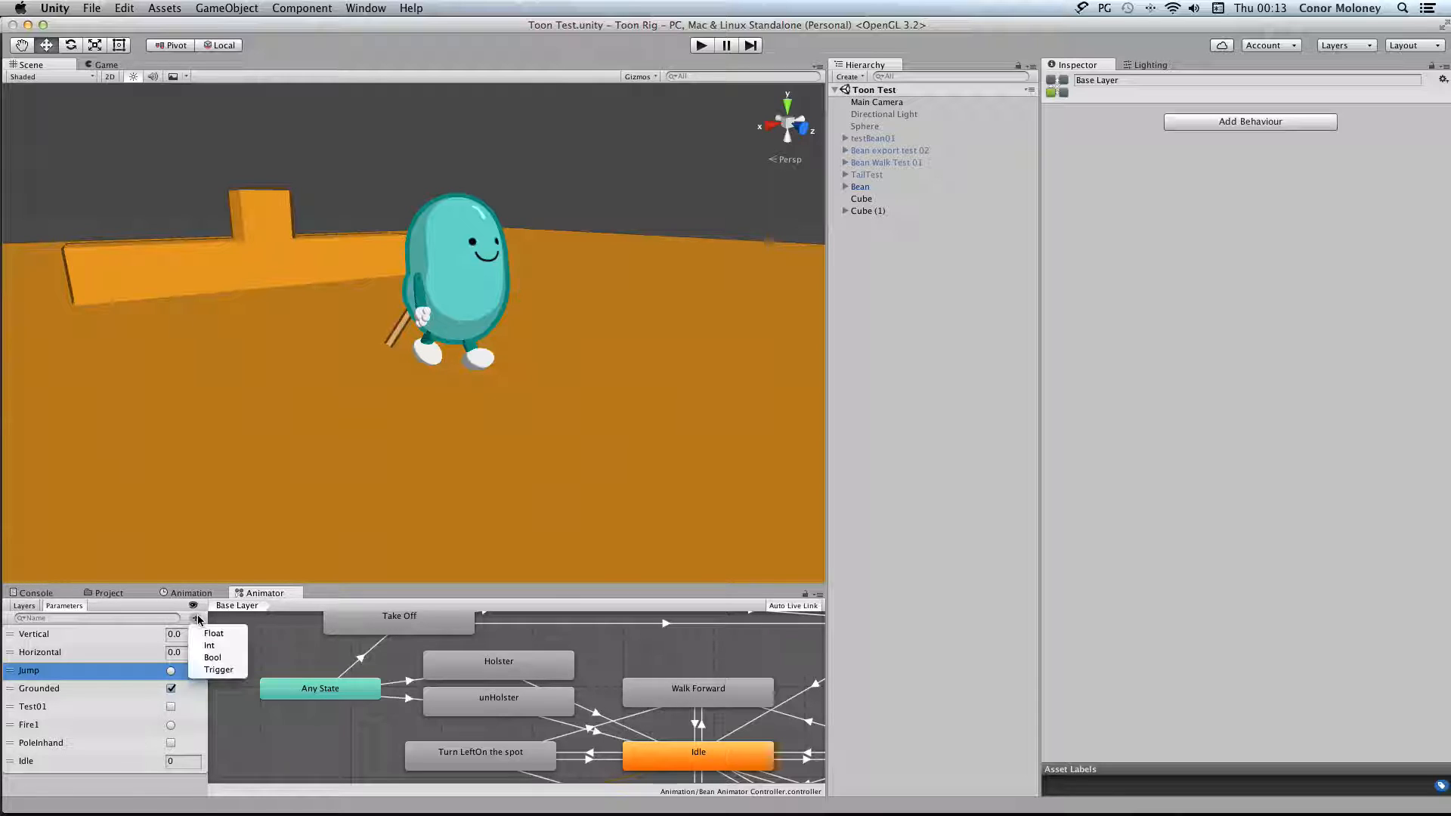
left_click(81, 674)
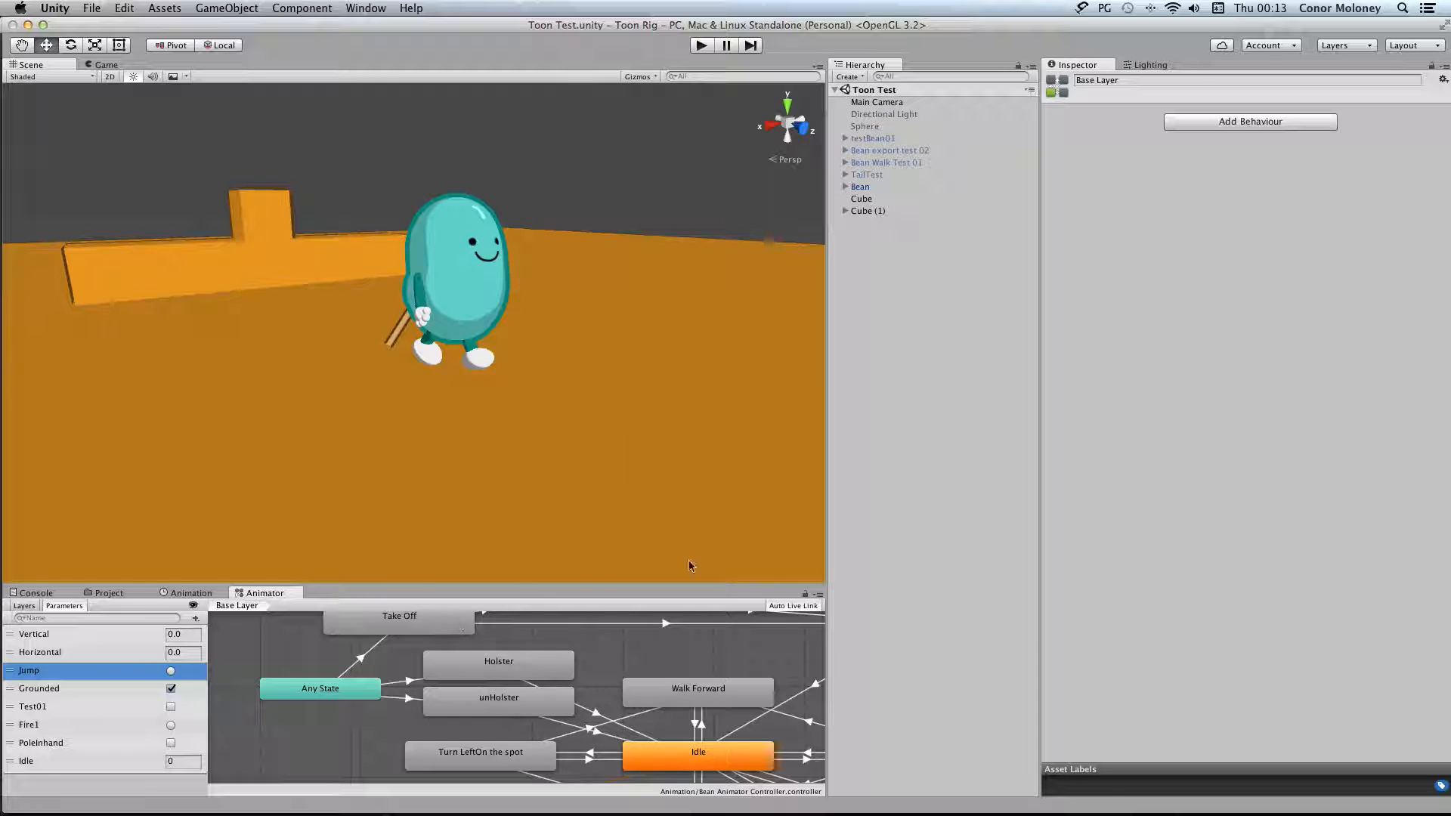
left_click(907, 186)
scroll(1197, 398, "down", 6)
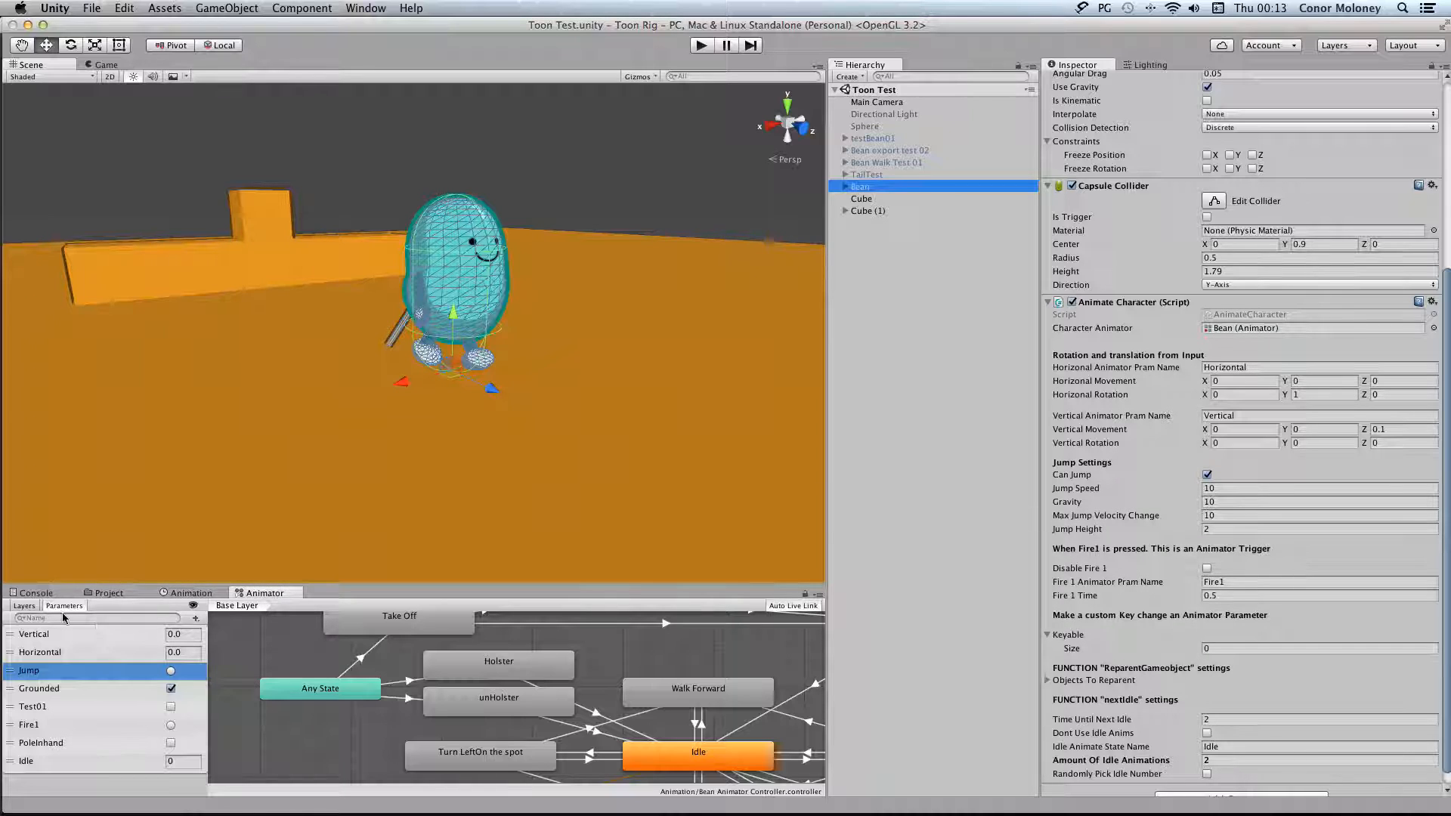
Open the AnimateCharacter script from the Scripts folder and find the Jump trigger code in FixedUpdate
left_click(119, 594)
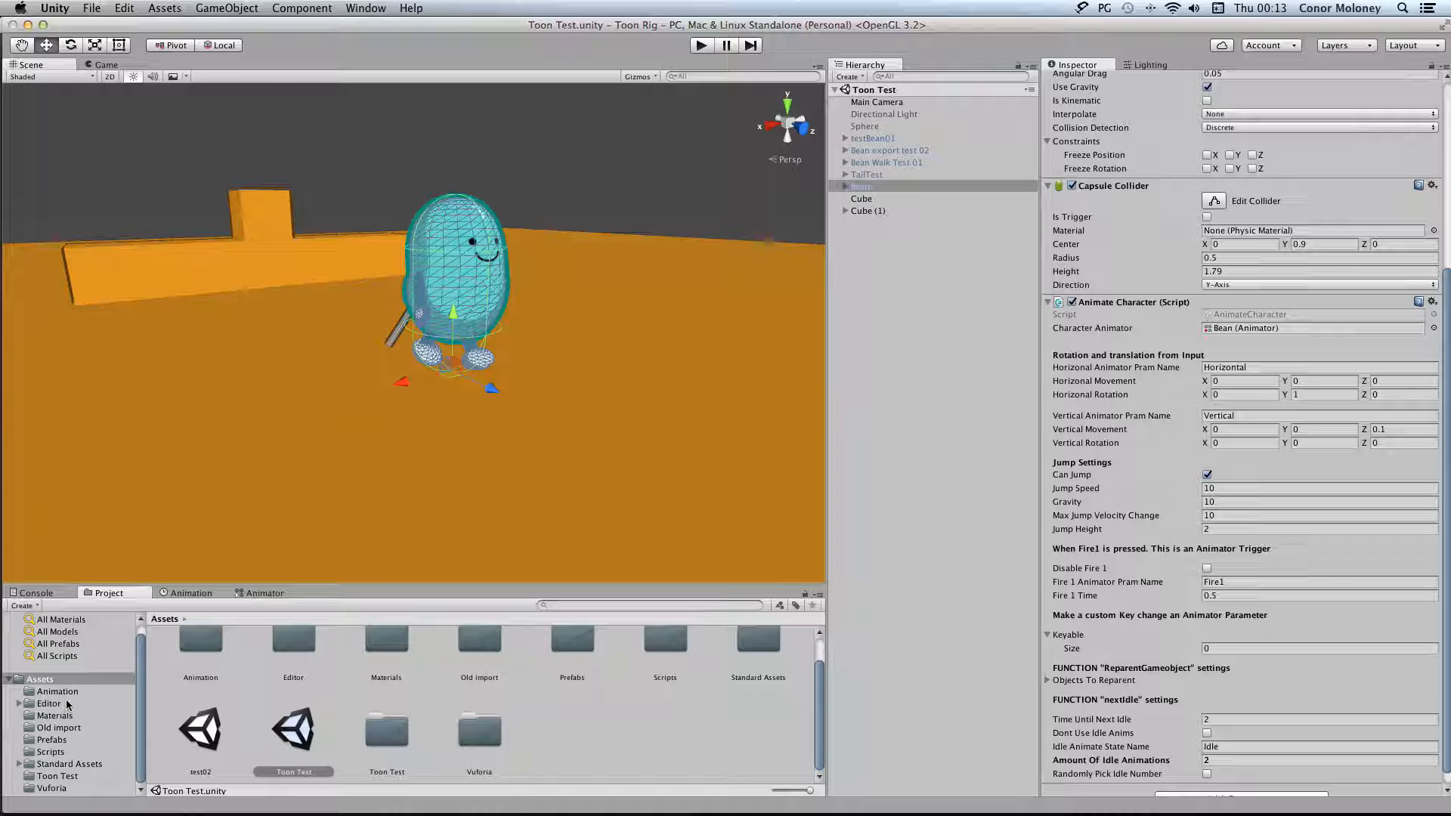
left_click(62, 756)
double_click(193, 667)
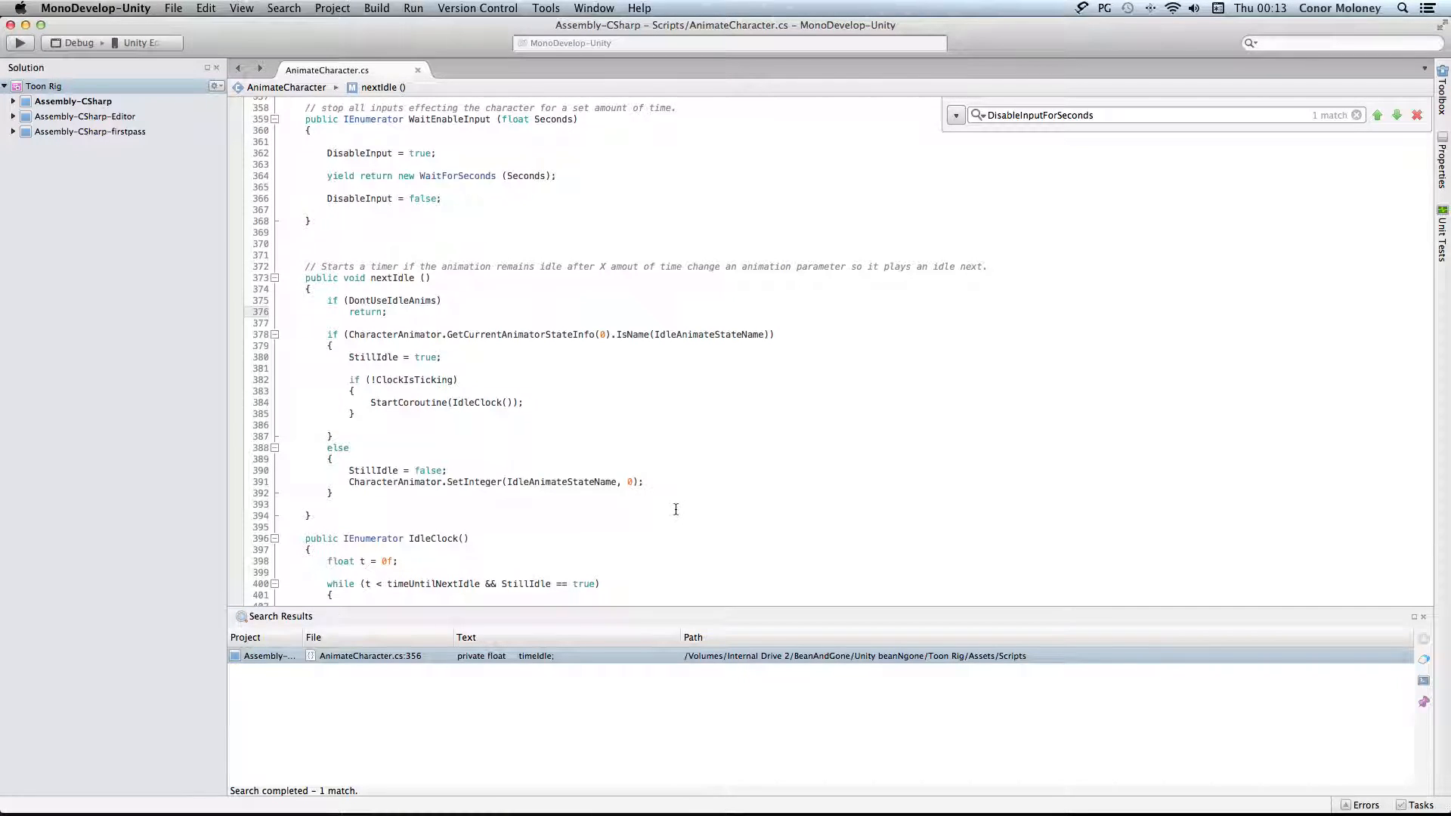
scroll(680, 511, "up", 6)
scroll(675, 509, "up", 15)
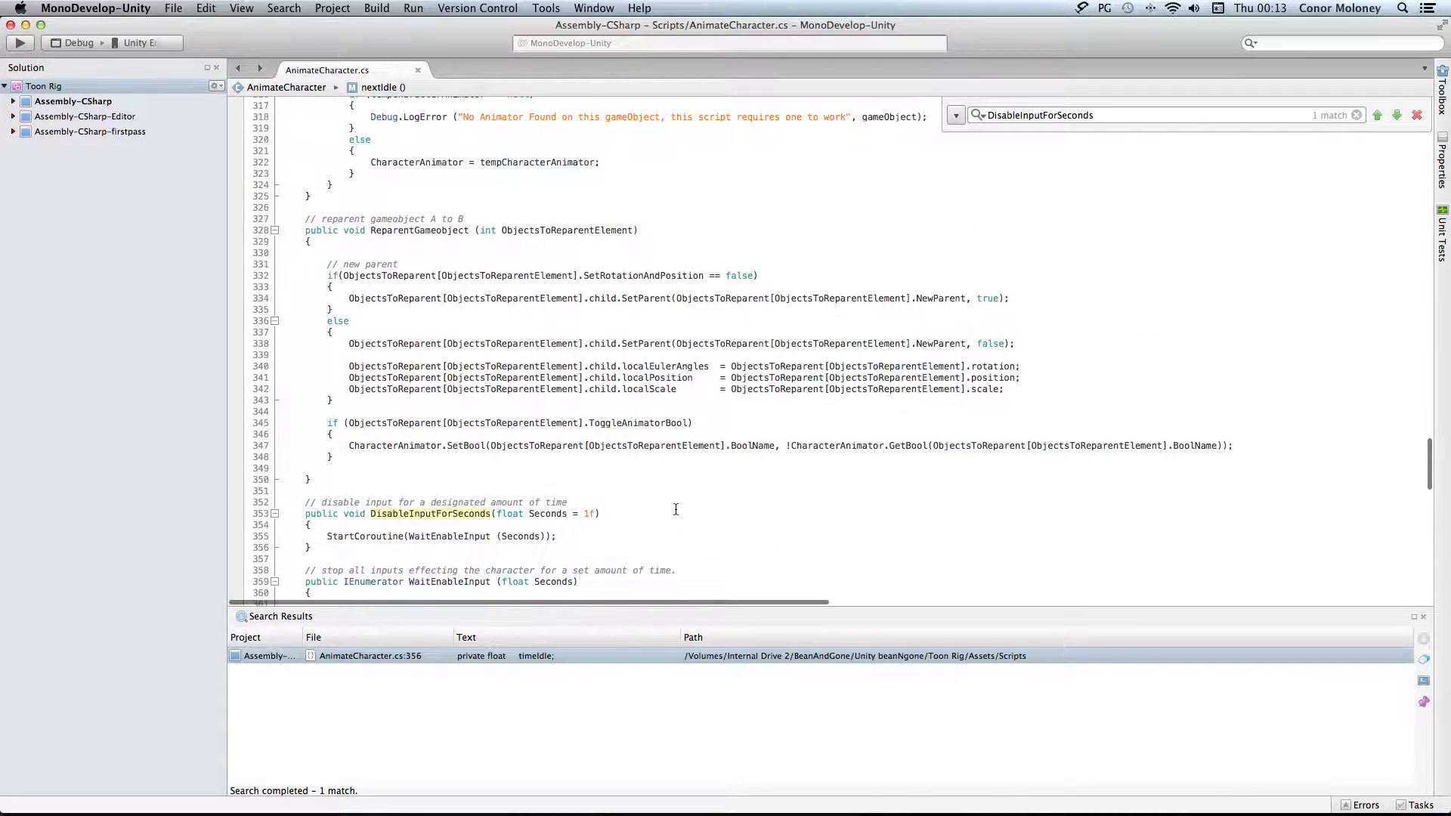
scroll(675, 509, "up", 6)
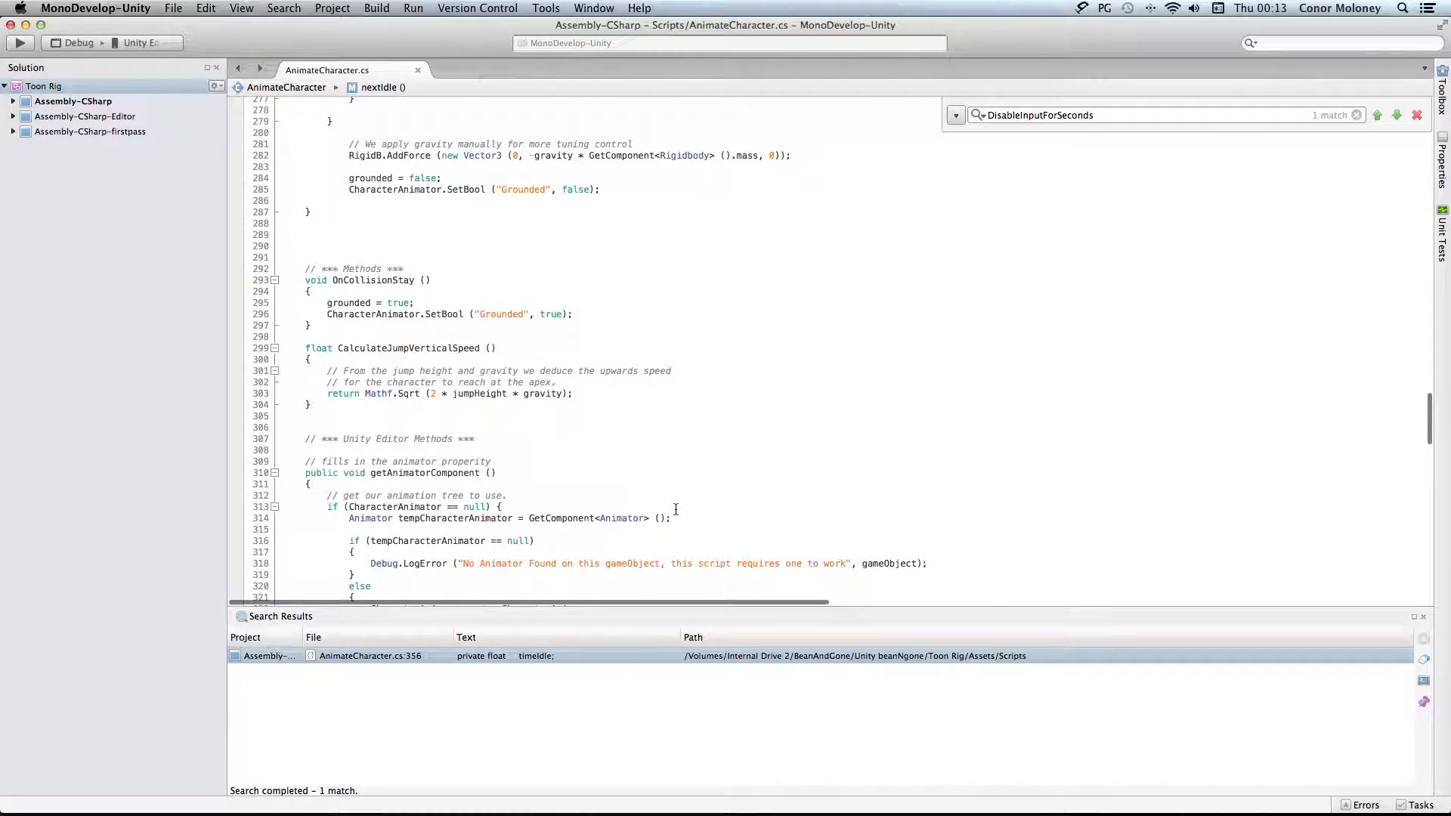
scroll(675, 509, "up", 12)
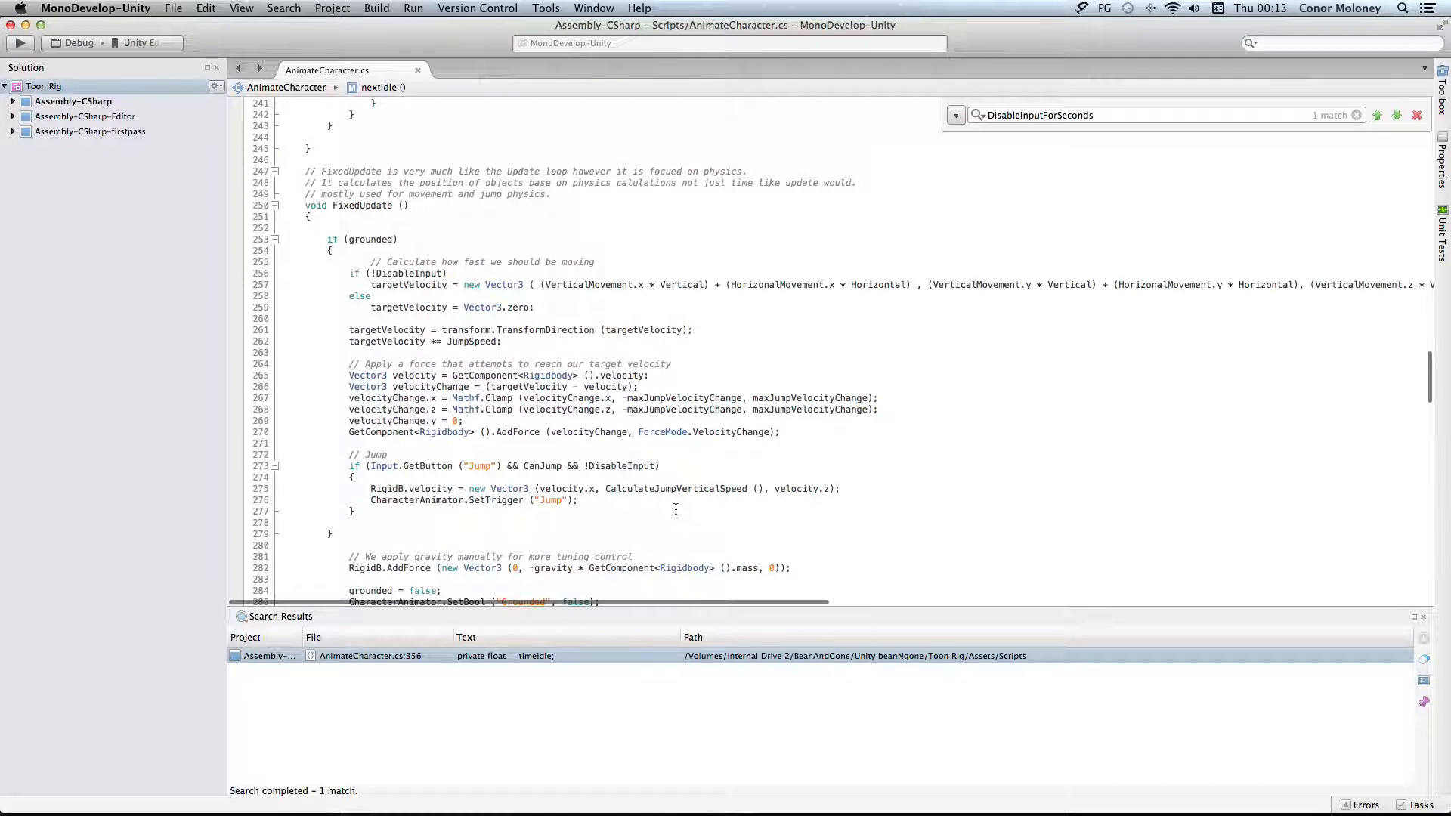
Highlight the Jump name in the script's SetTrigger call, and return to the animator graph in Unity
double_click(556, 506)
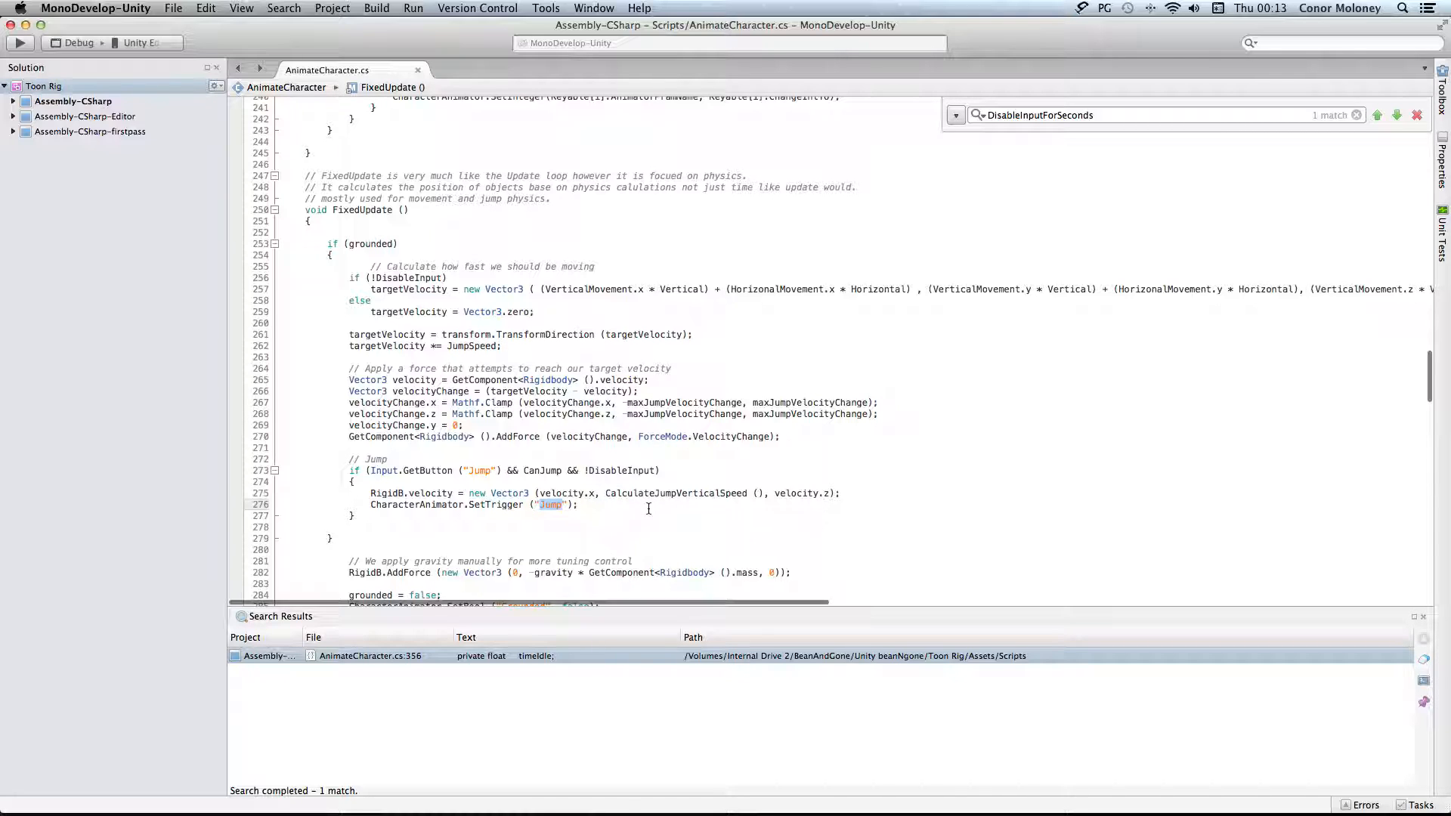
key("super+Tab")
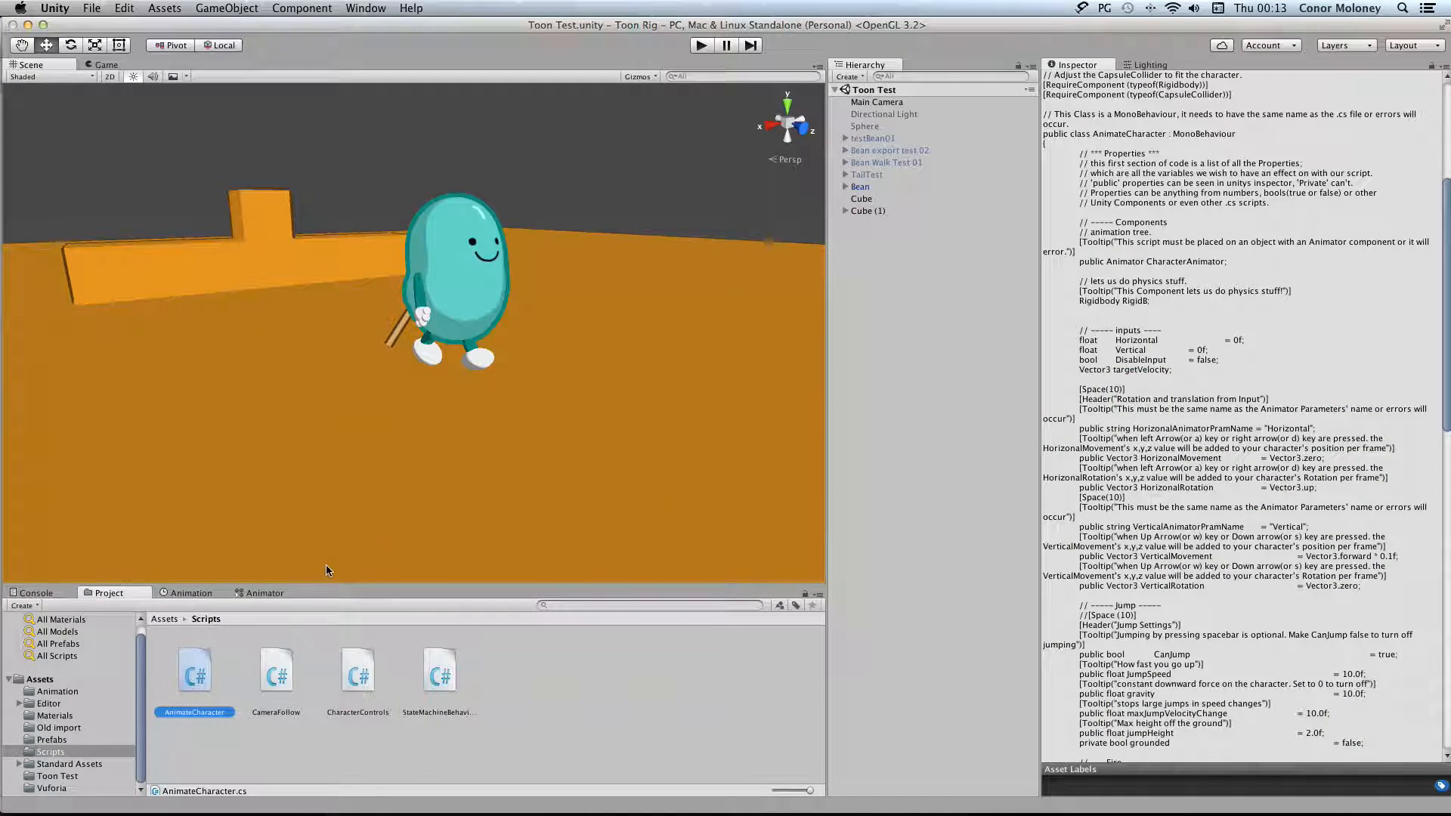
left_click(189, 593)
left_click(259, 592)
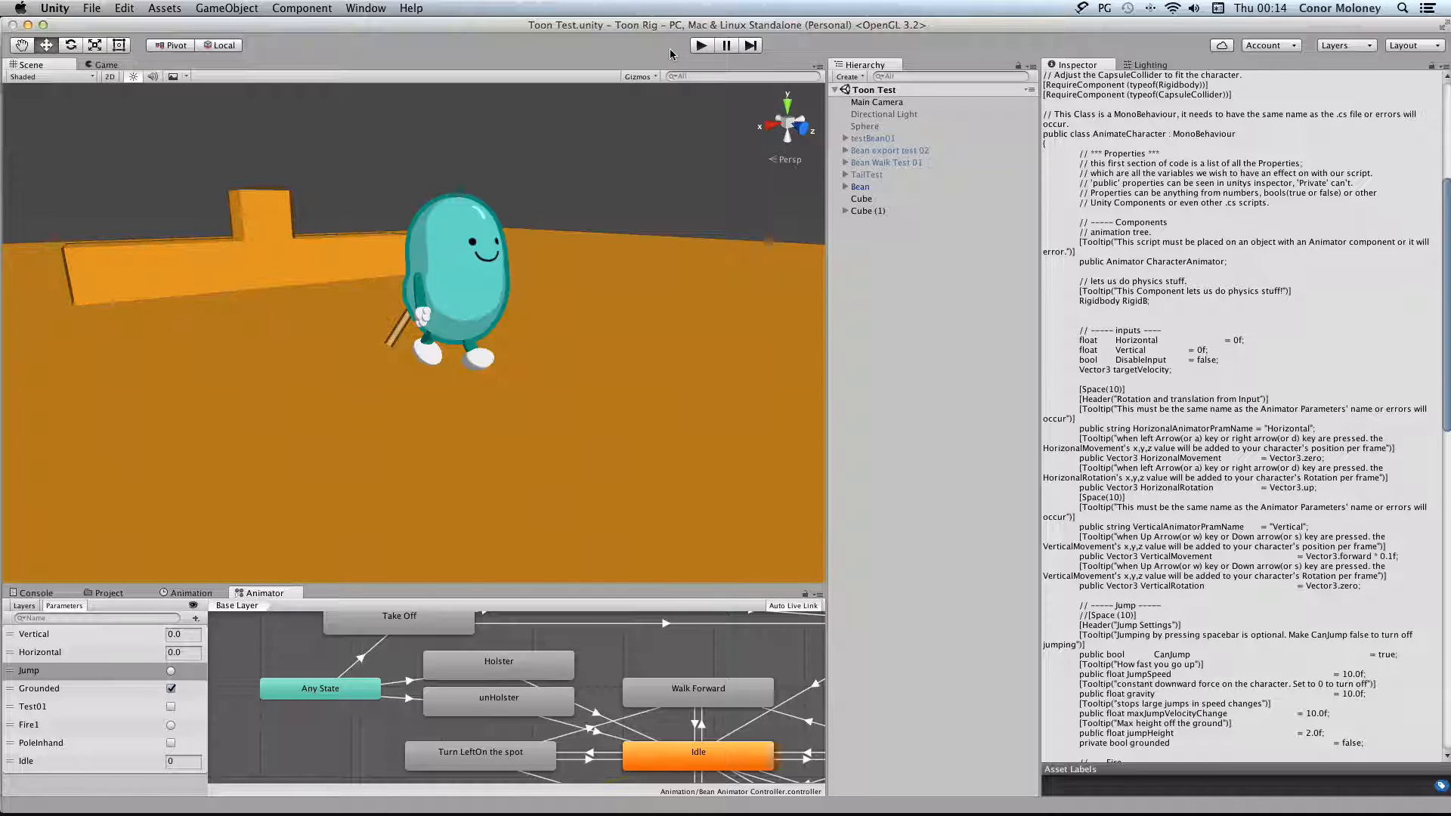
Test the game with the Bean's Can Jump option turned off, and turn the option back on after stopping play mode
left_click(892, 186)
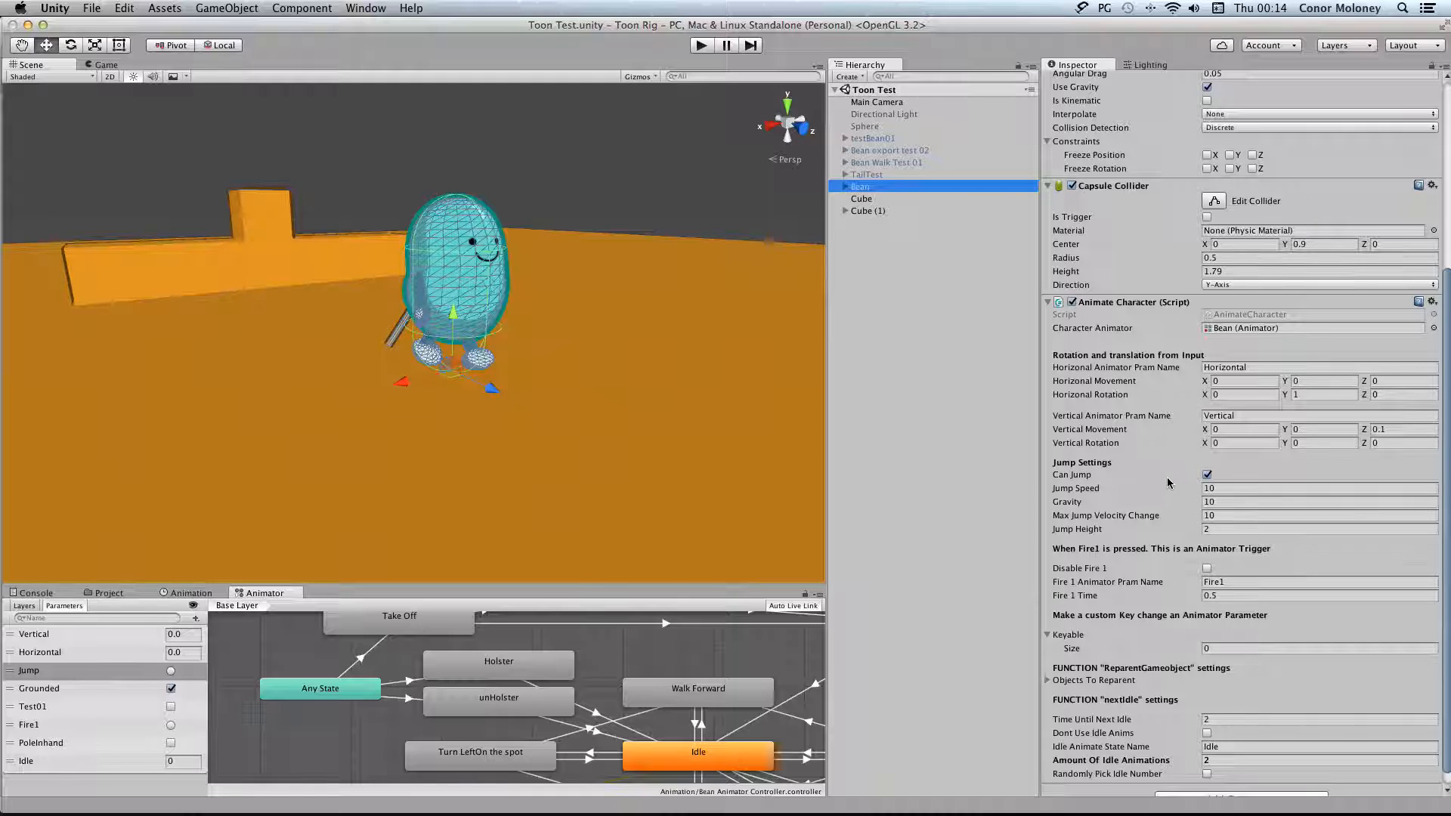
left_click(1207, 475)
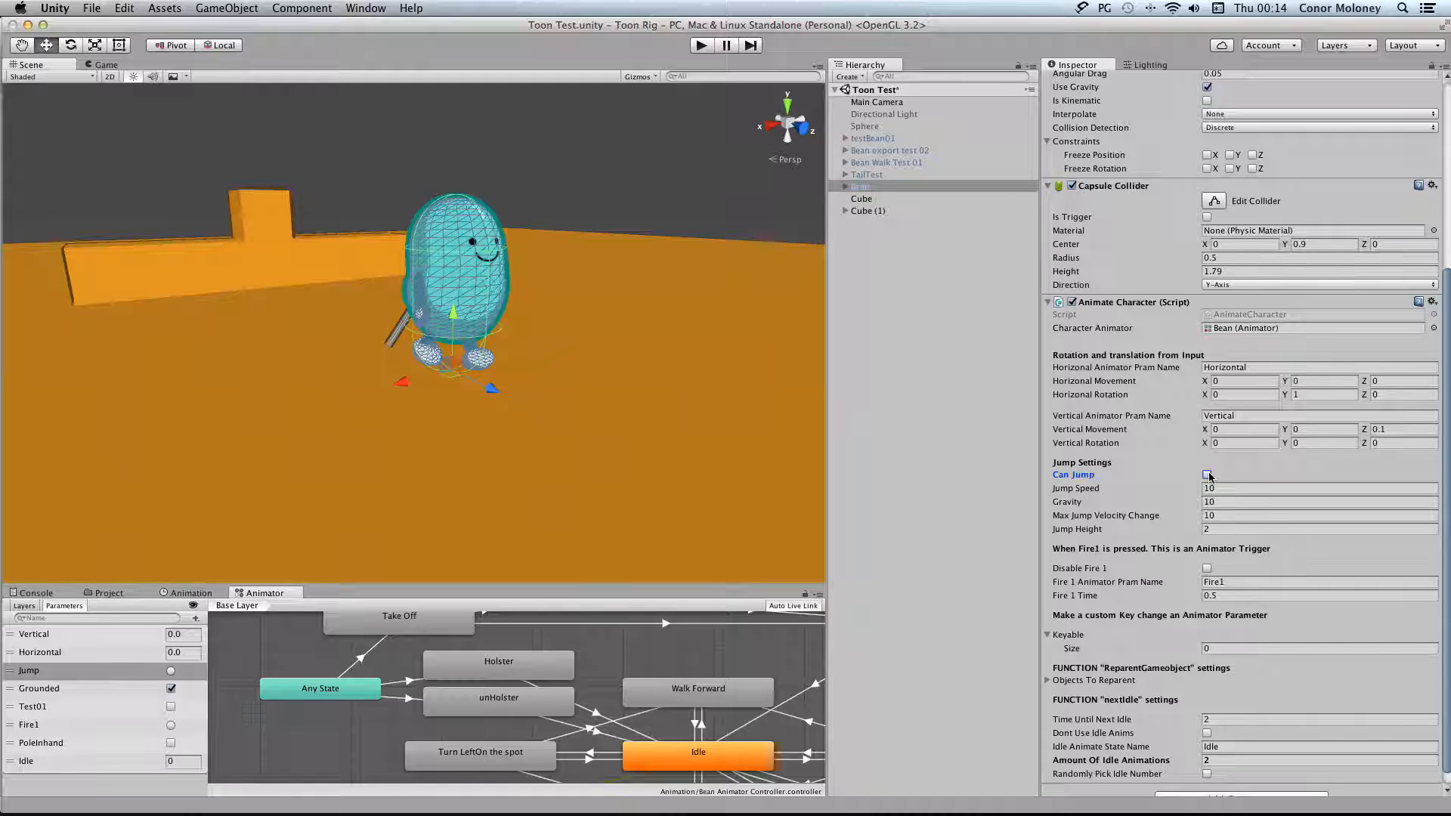
left_click(700, 46)
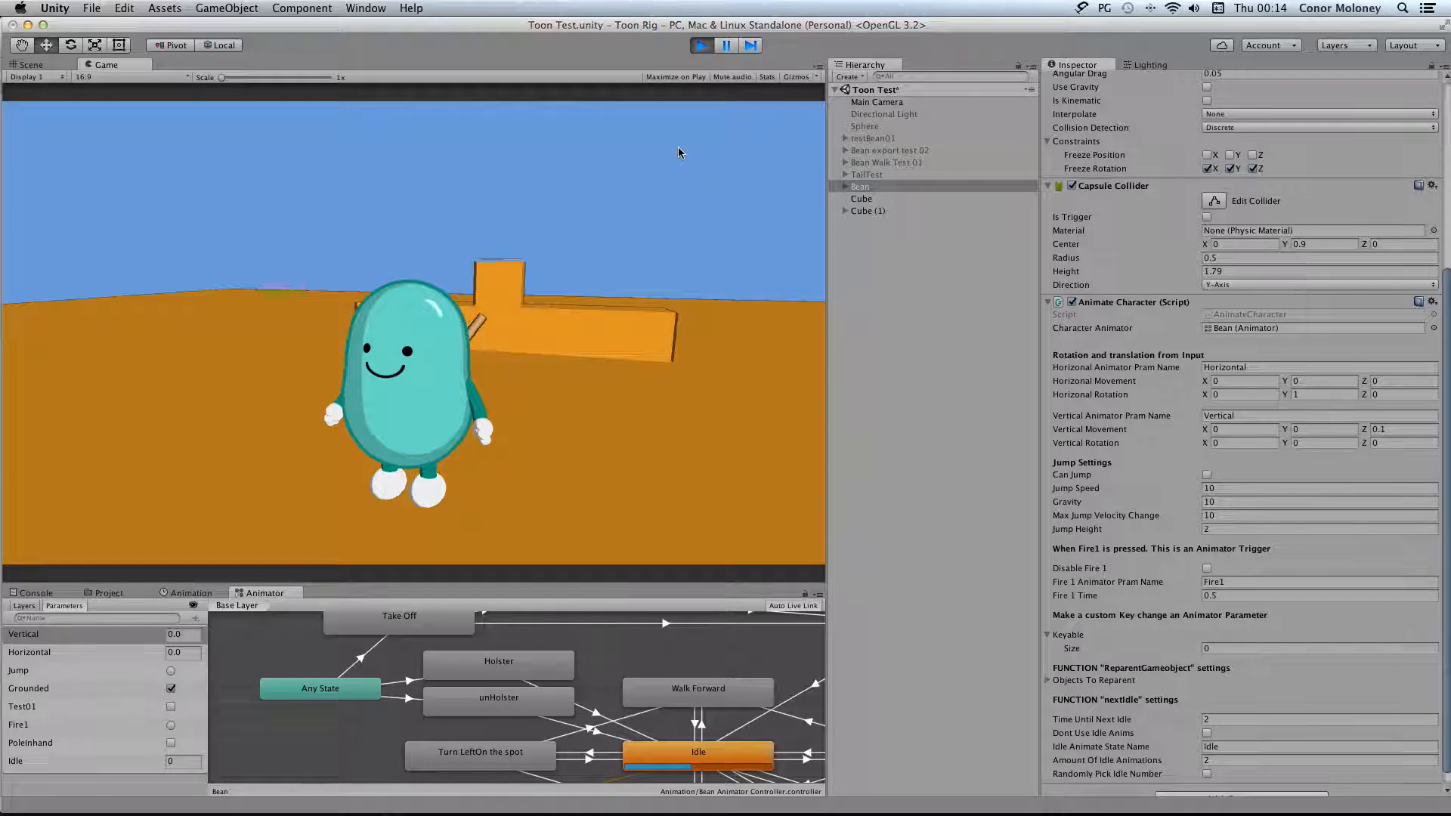
left_click(700, 45)
left_click(700, 47)
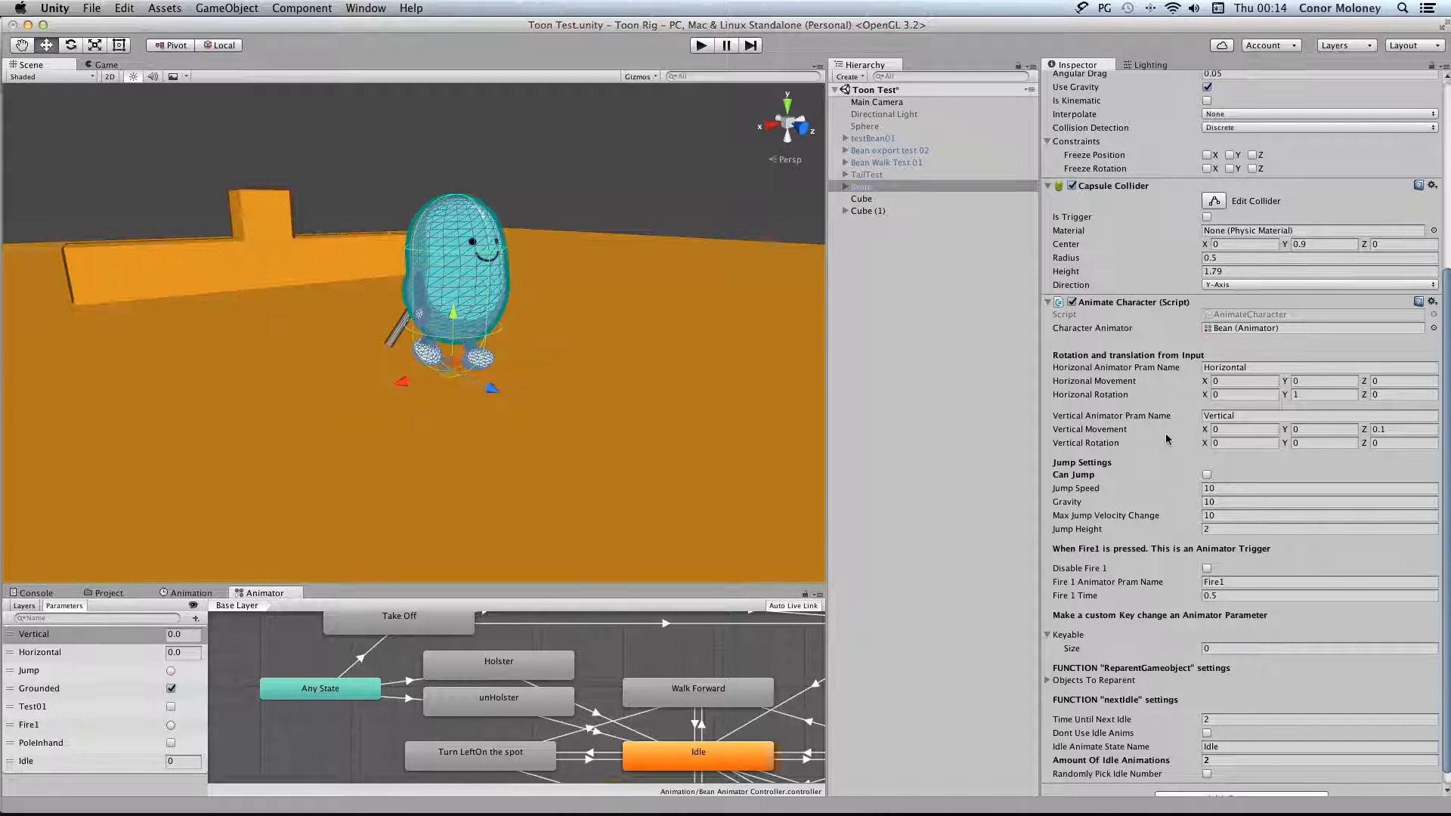
left_click(1207, 475)
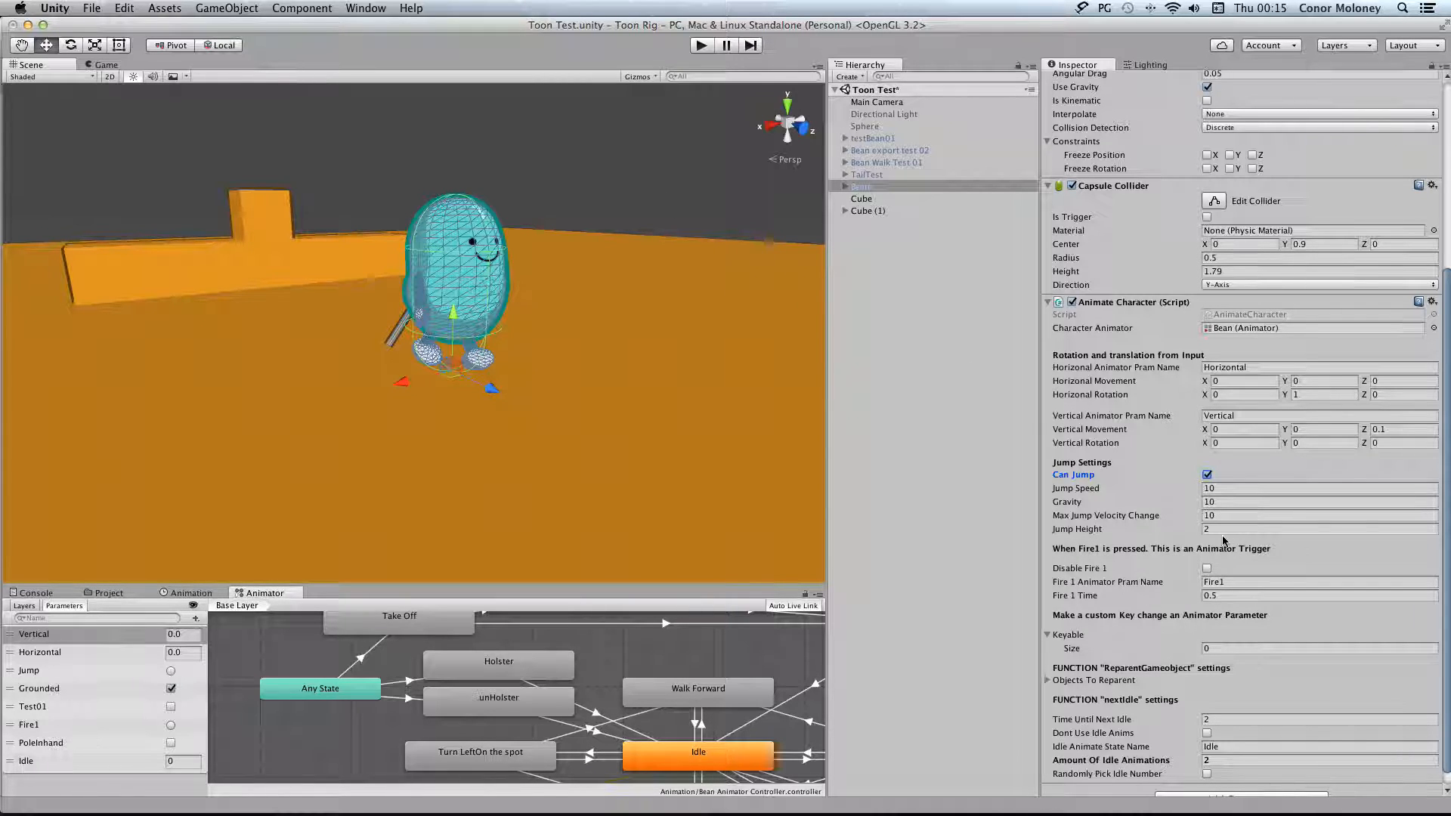
Run the game, raise the Bean's Jump Speed to 21.19 and test the jump
left_click(700, 46)
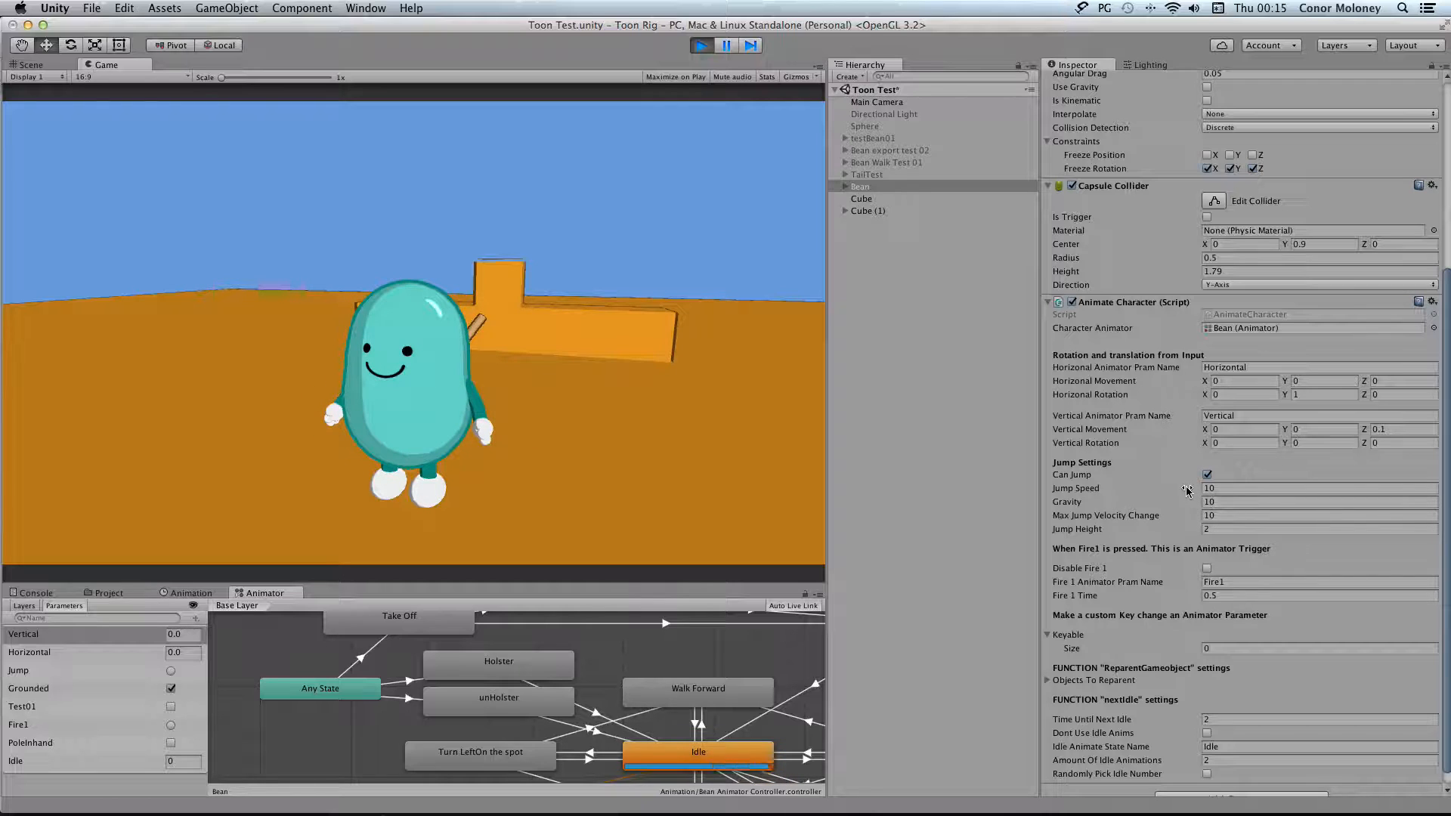
left_click_drag(1187, 490, 1257, 491)
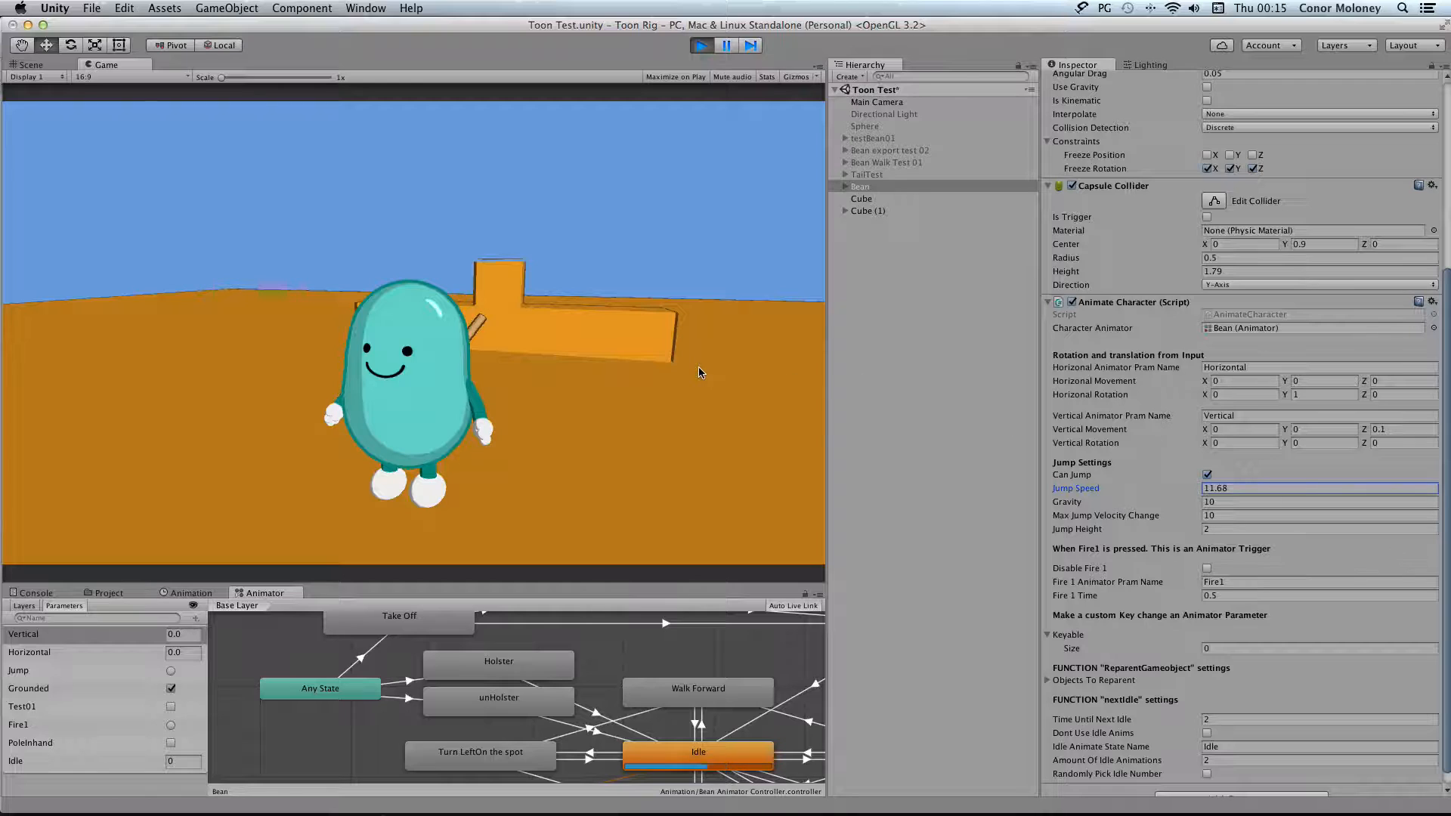
left_click_drag(1275, 485, 1283, 483)
left_click(768, 393)
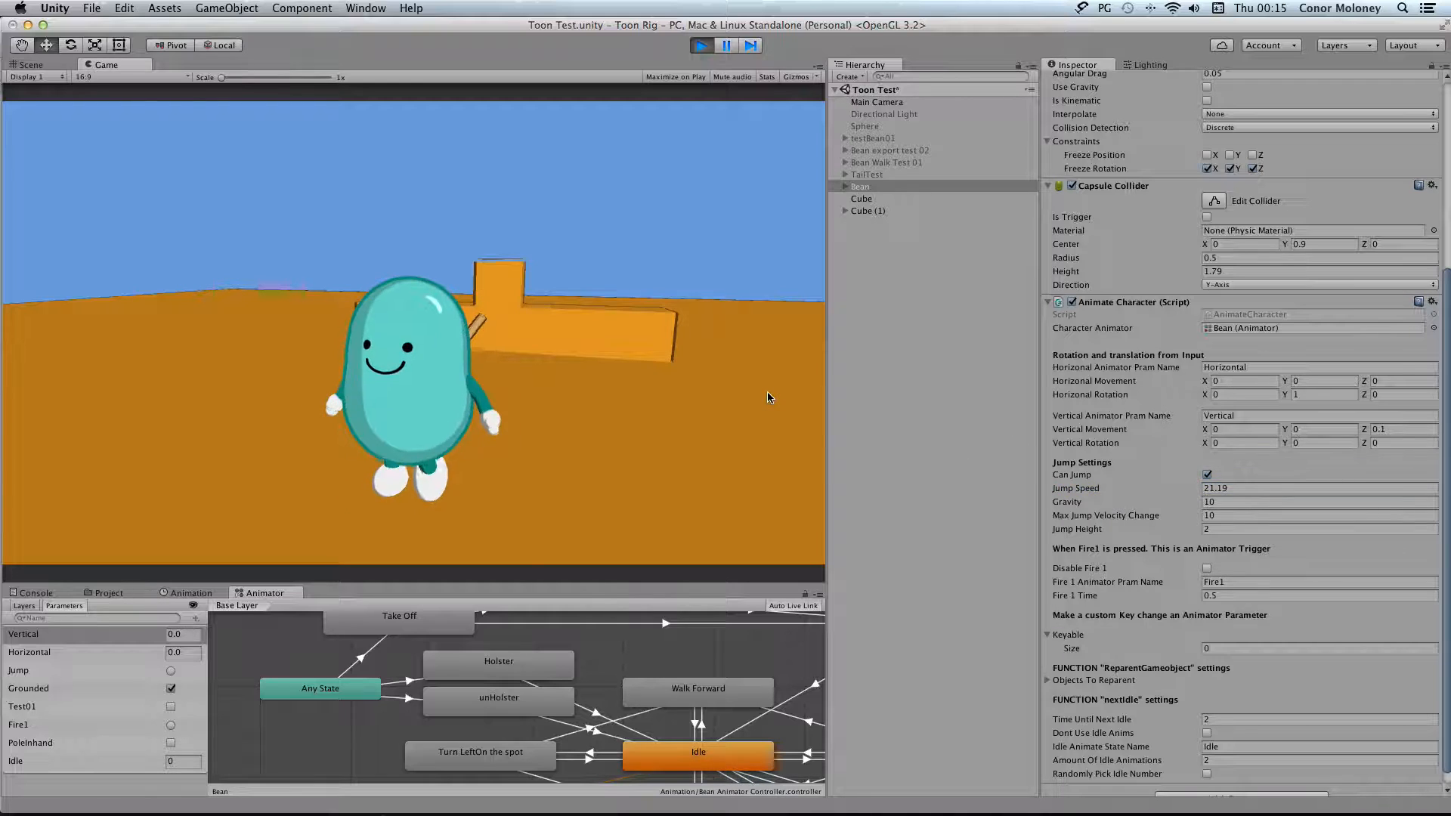
key("space")
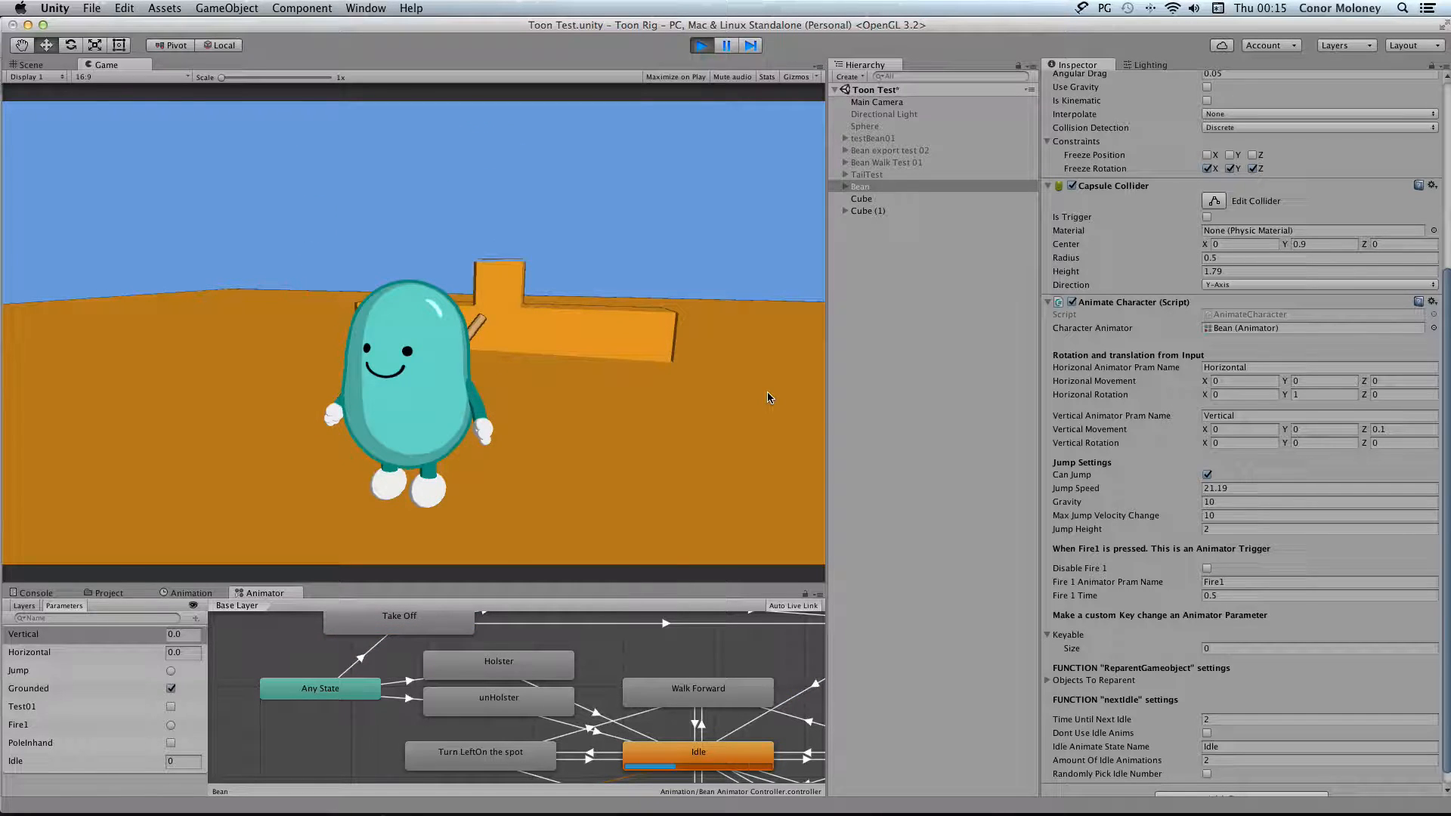
key("space")
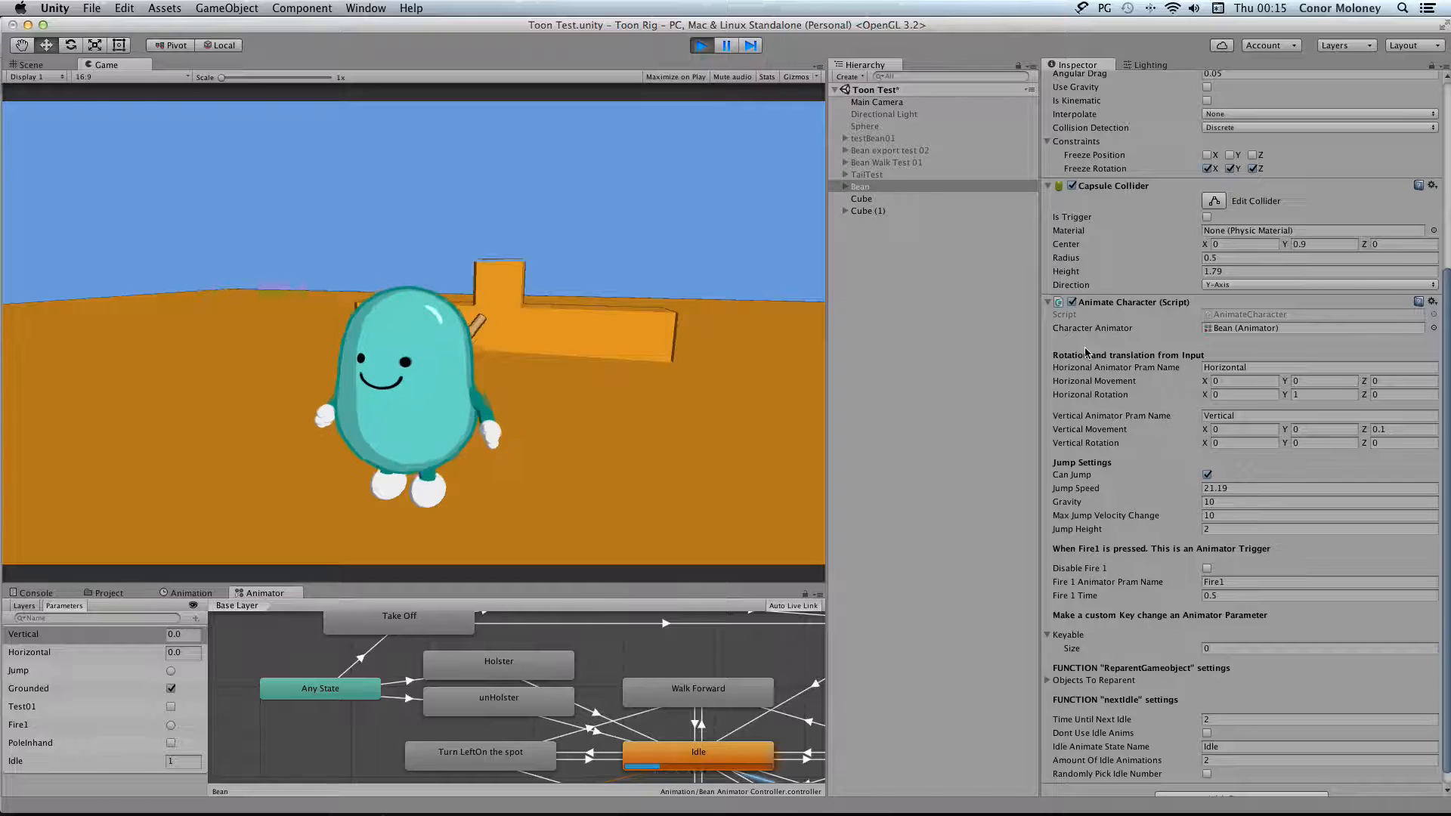
Copy the running Bean's Animate Character component, and paste its values onto the same component after stopping play mode
right_click(1108, 303)
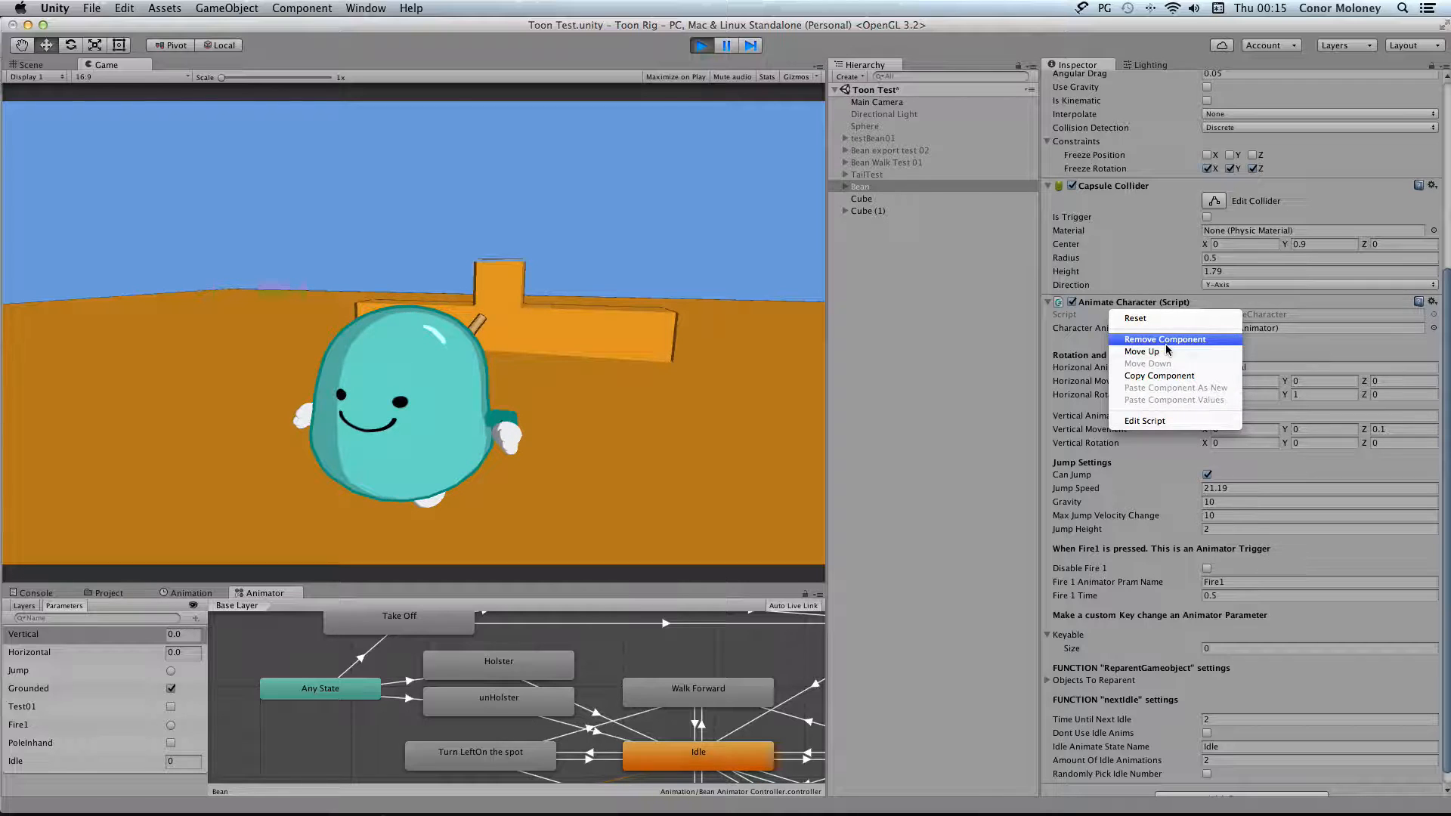
left_click(1174, 376)
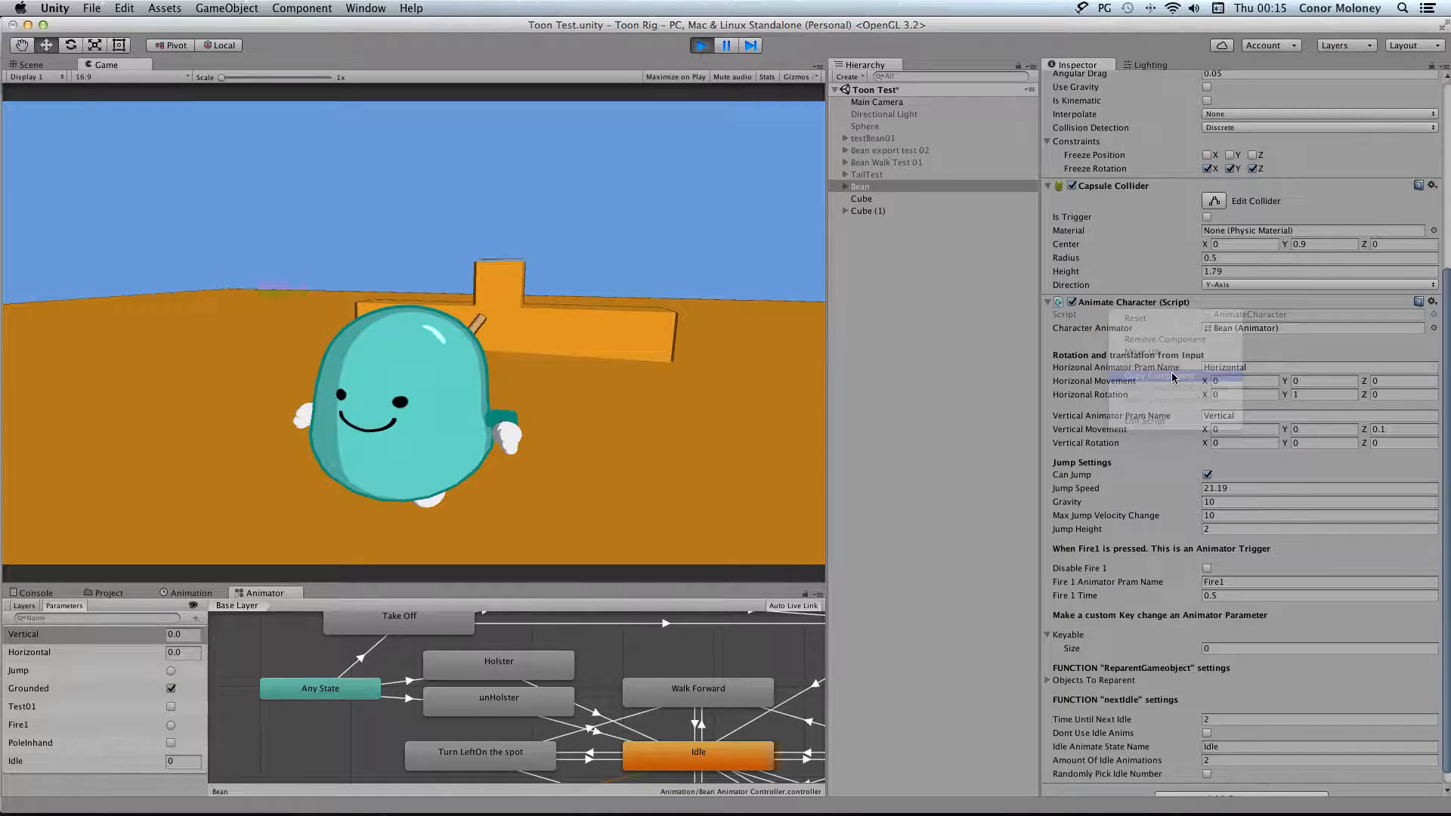
left_click(699, 46)
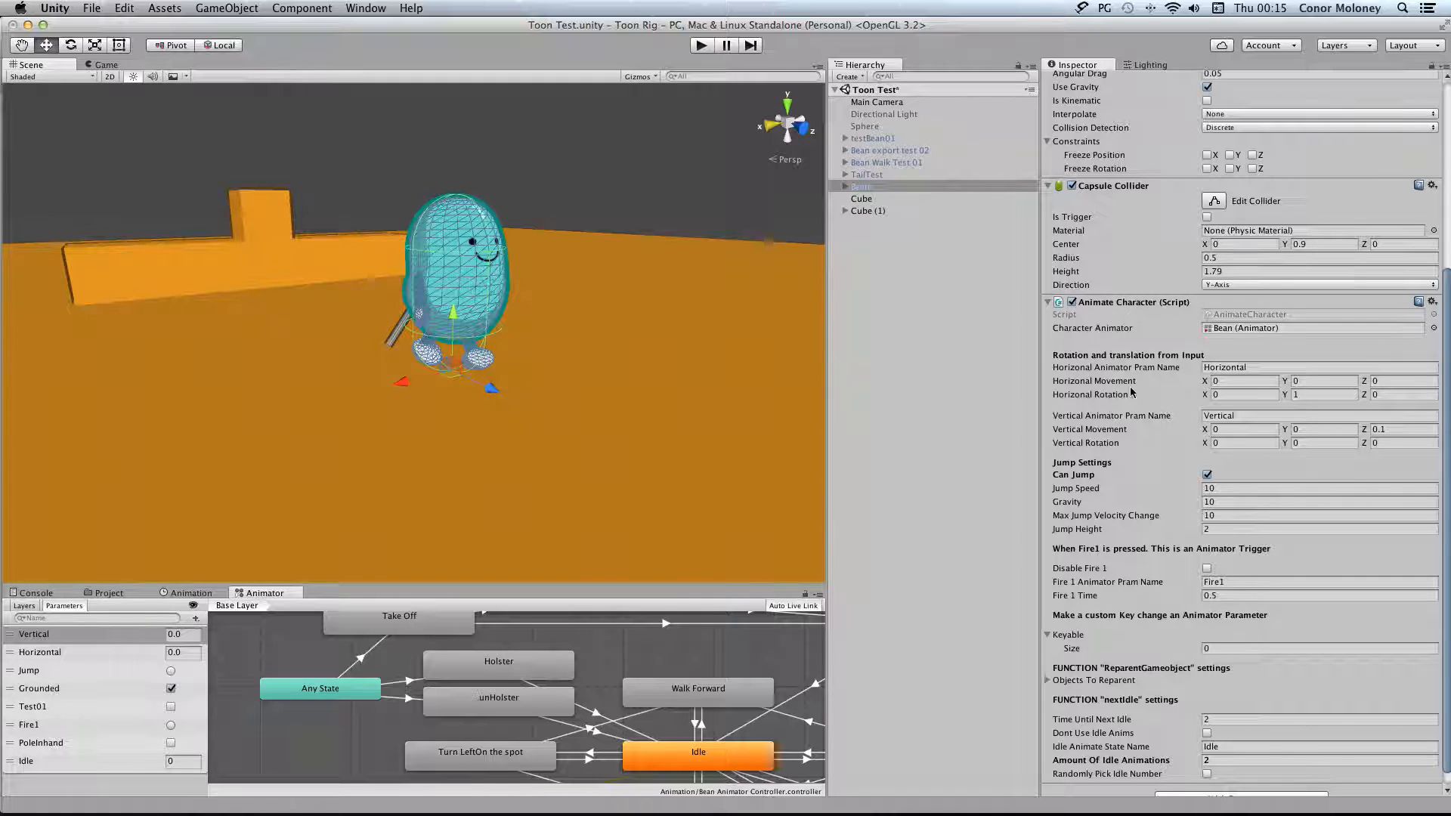
right_click(1117, 305)
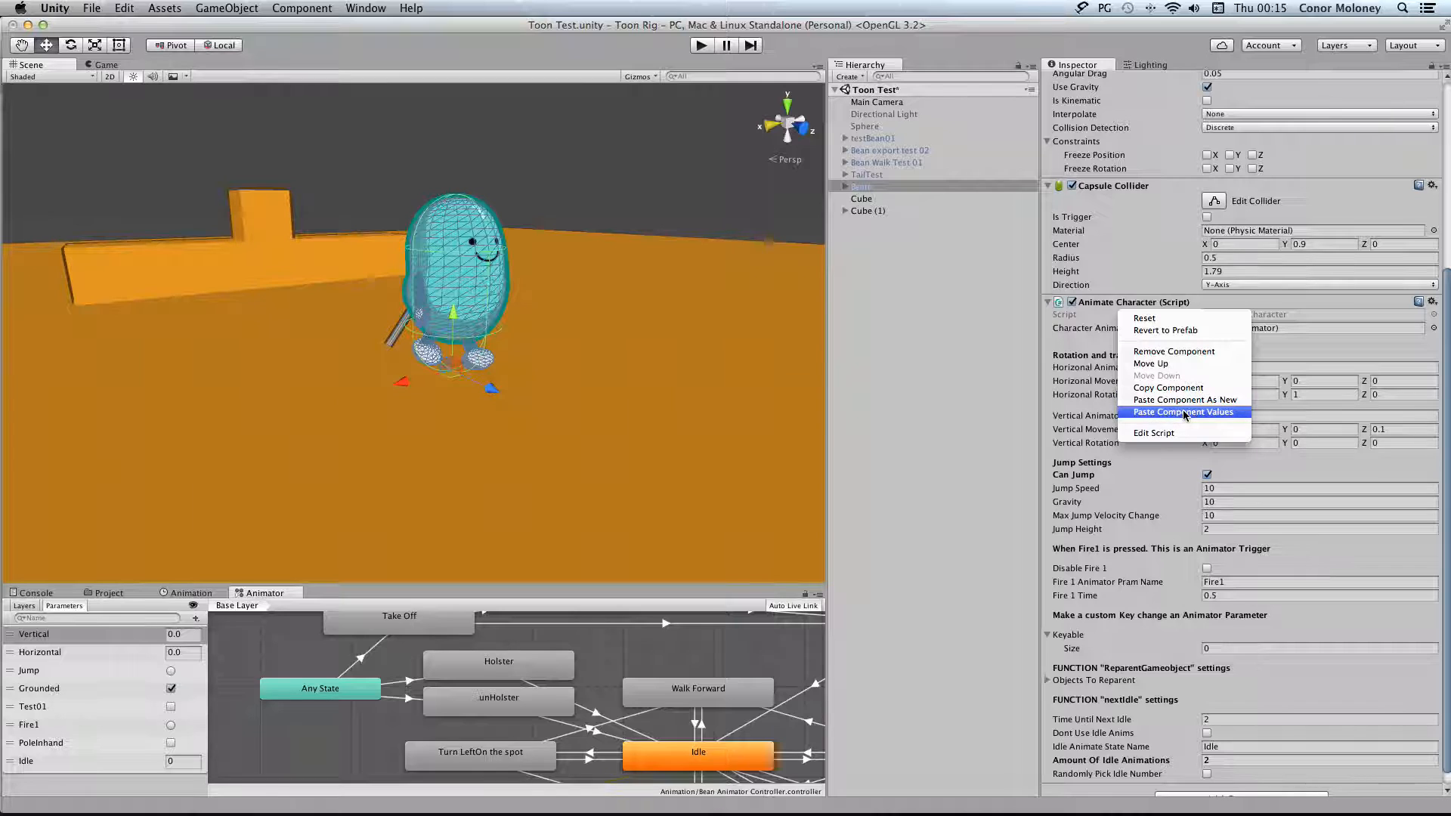
left_click(1223, 413)
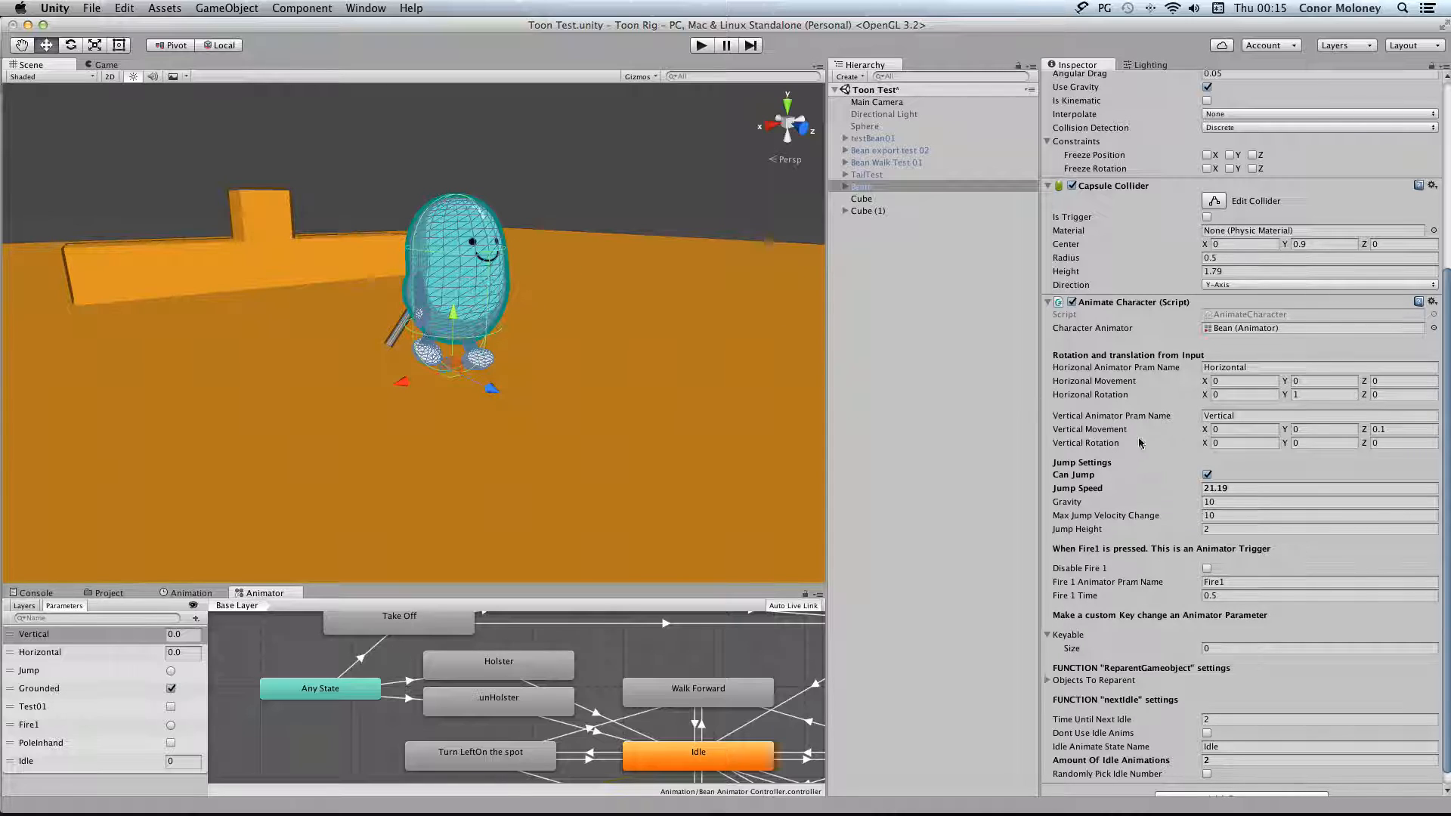
Set the Bean's Jump Speed to 10 and apply the object's changes to its prefab
left_click(1234, 488)
type("10")
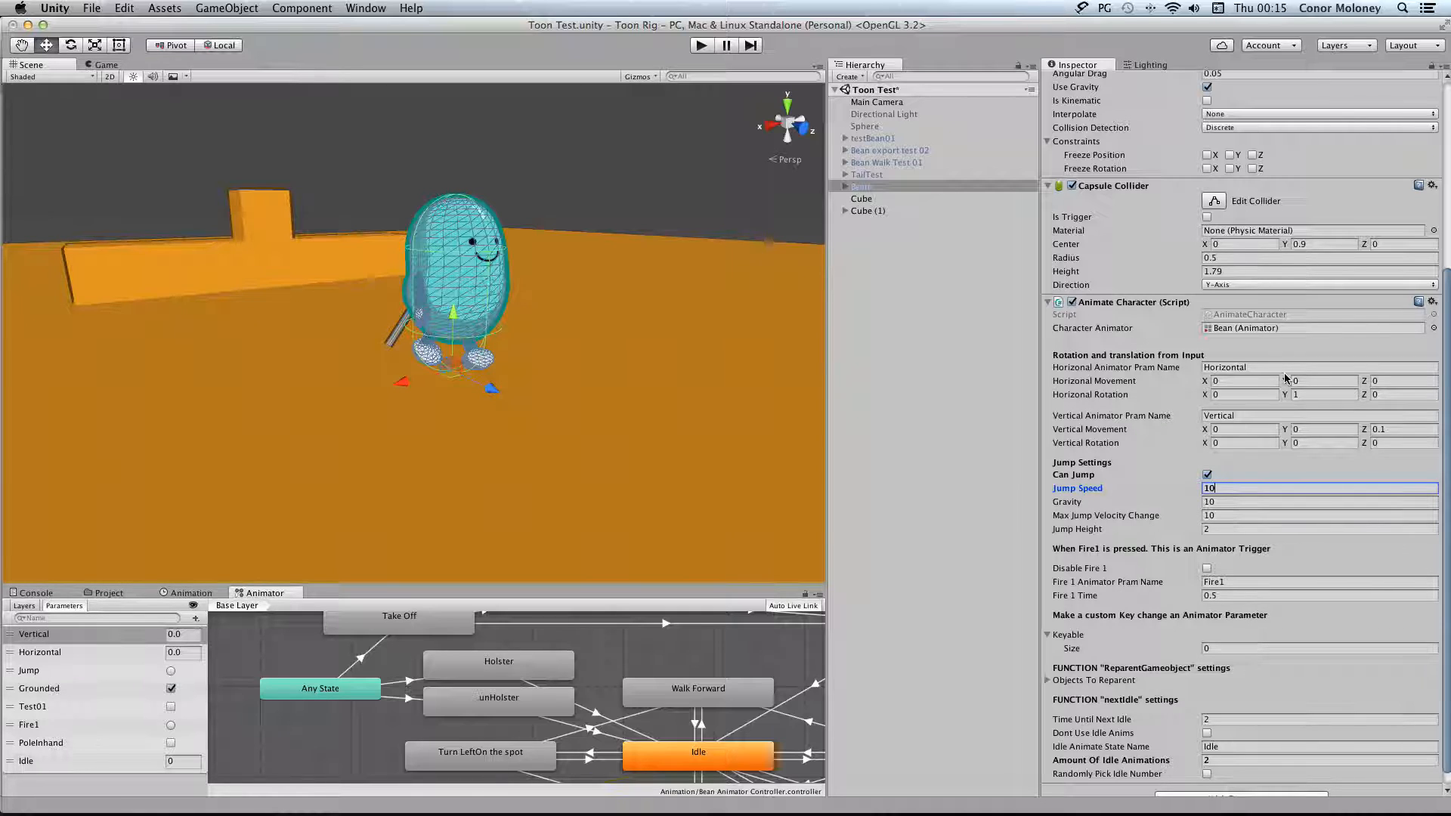
scroll(1284, 377, "up", 5)
left_click(1377, 110)
scroll(1260, 346, "down", 5)
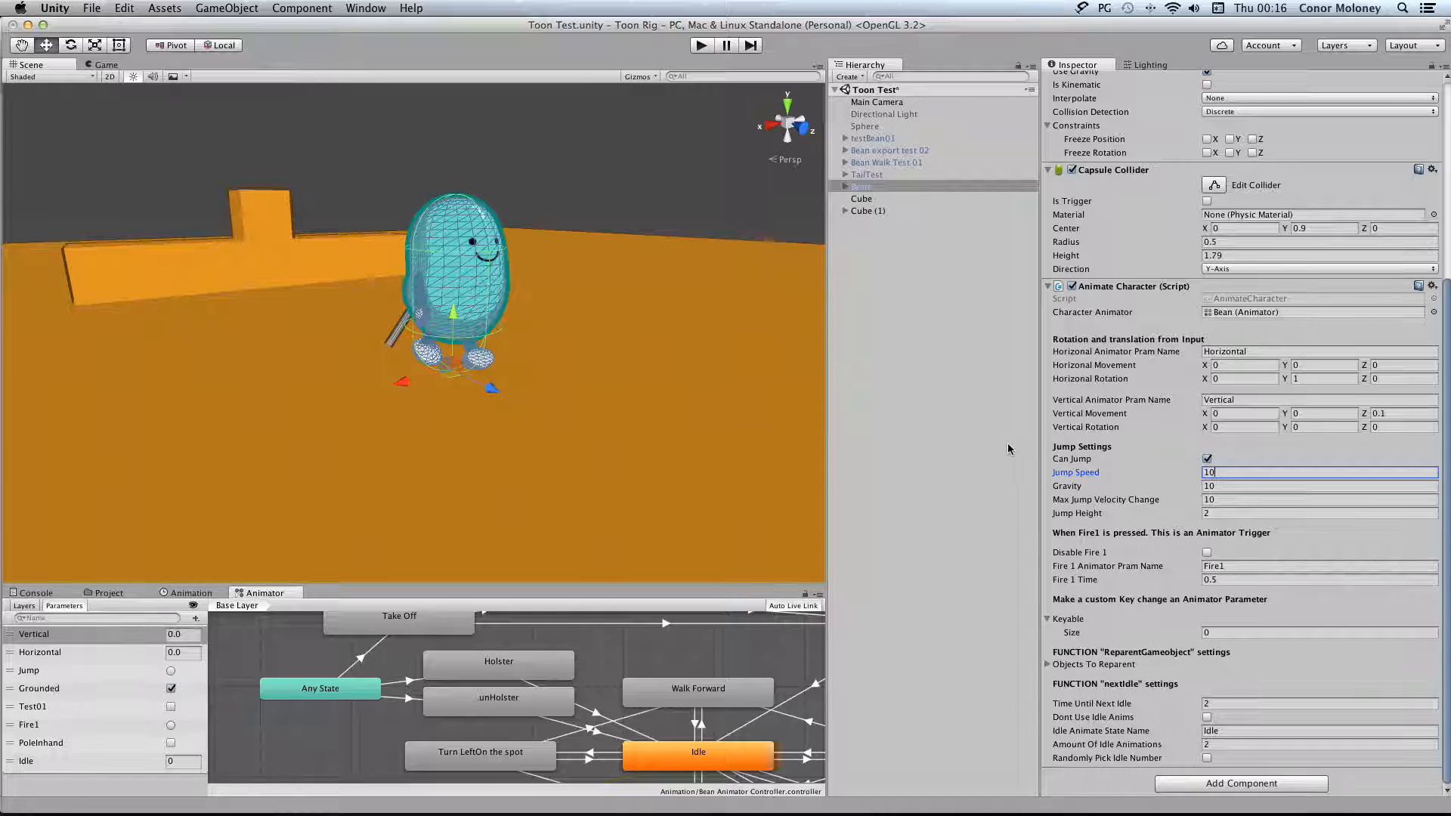
Examine the transition from Any State to Take Off and the settings of the Take Off state
scroll(583, 652, "up", 1)
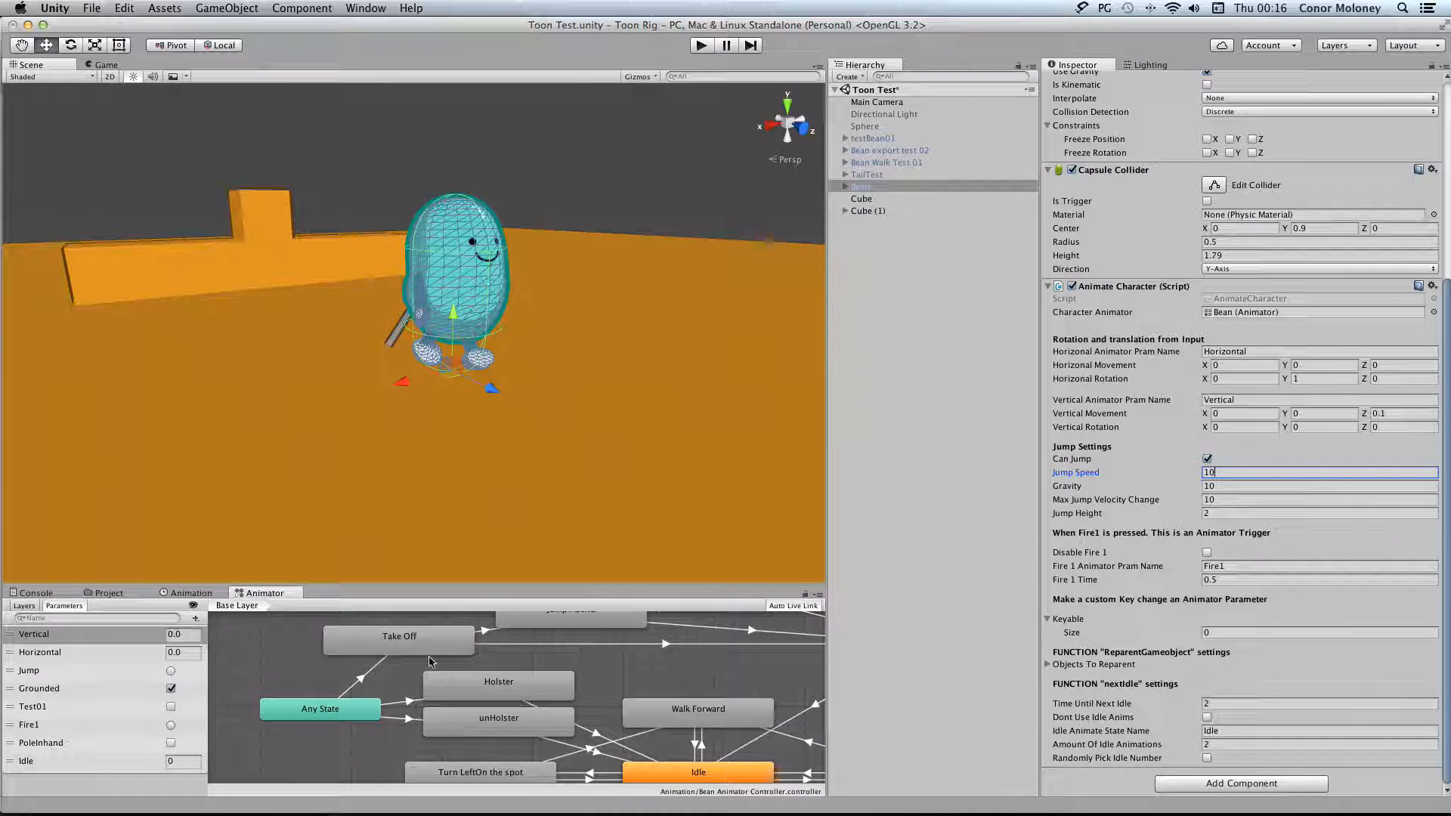
left_click(368, 675)
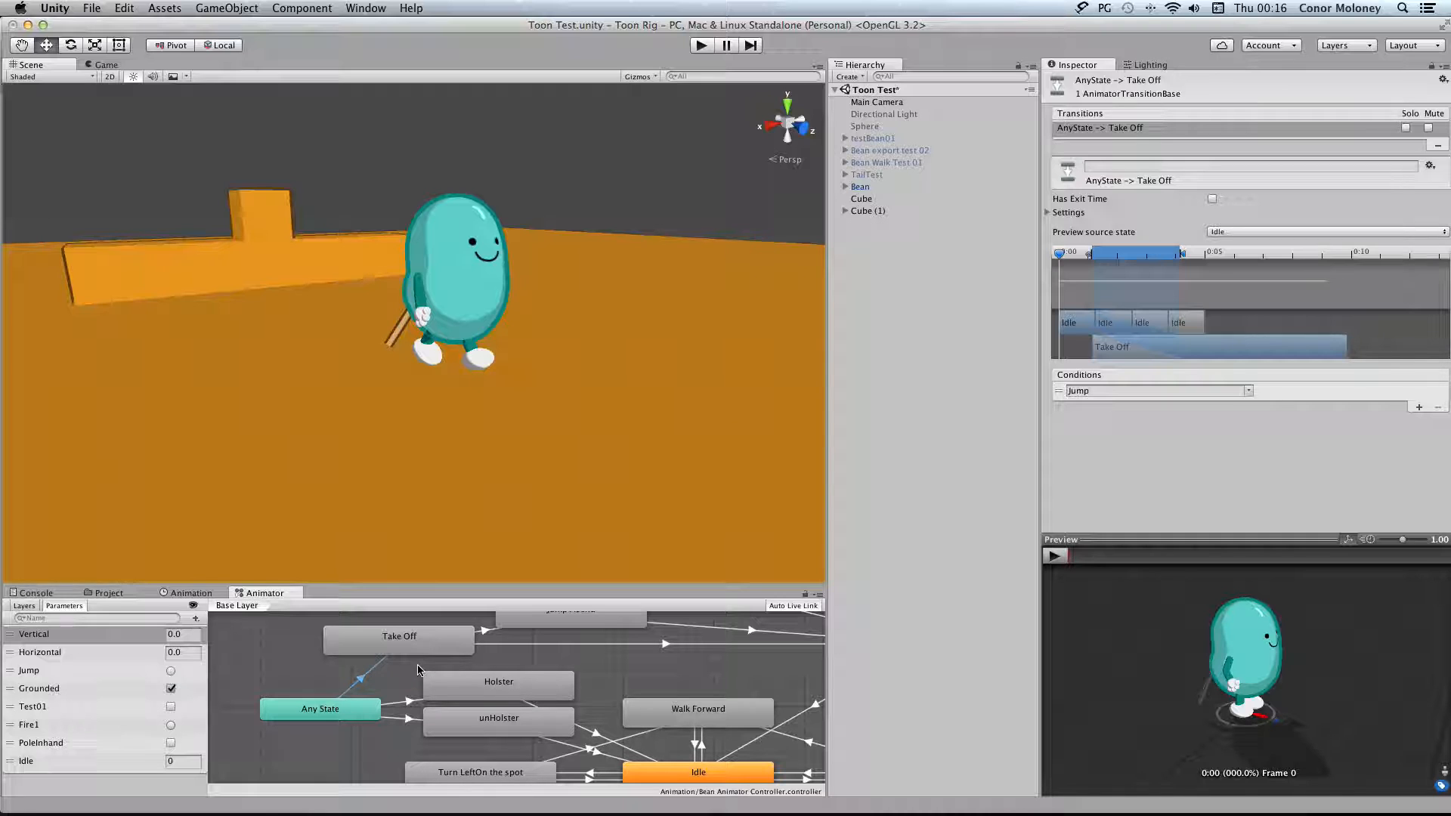
left_click(438, 640)
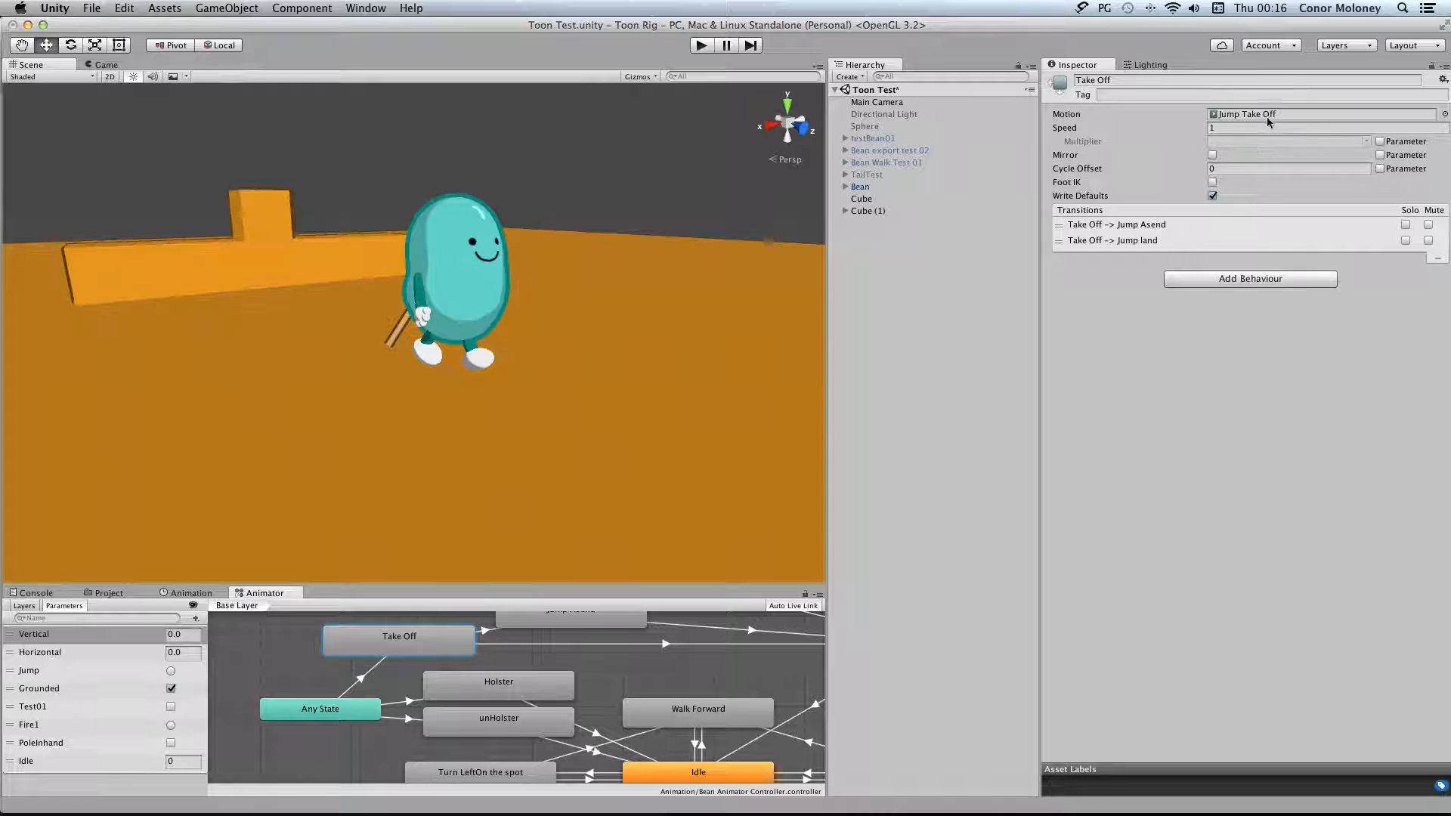
View the animation clips available on the Bean object in the Animation window
left_click(204, 593)
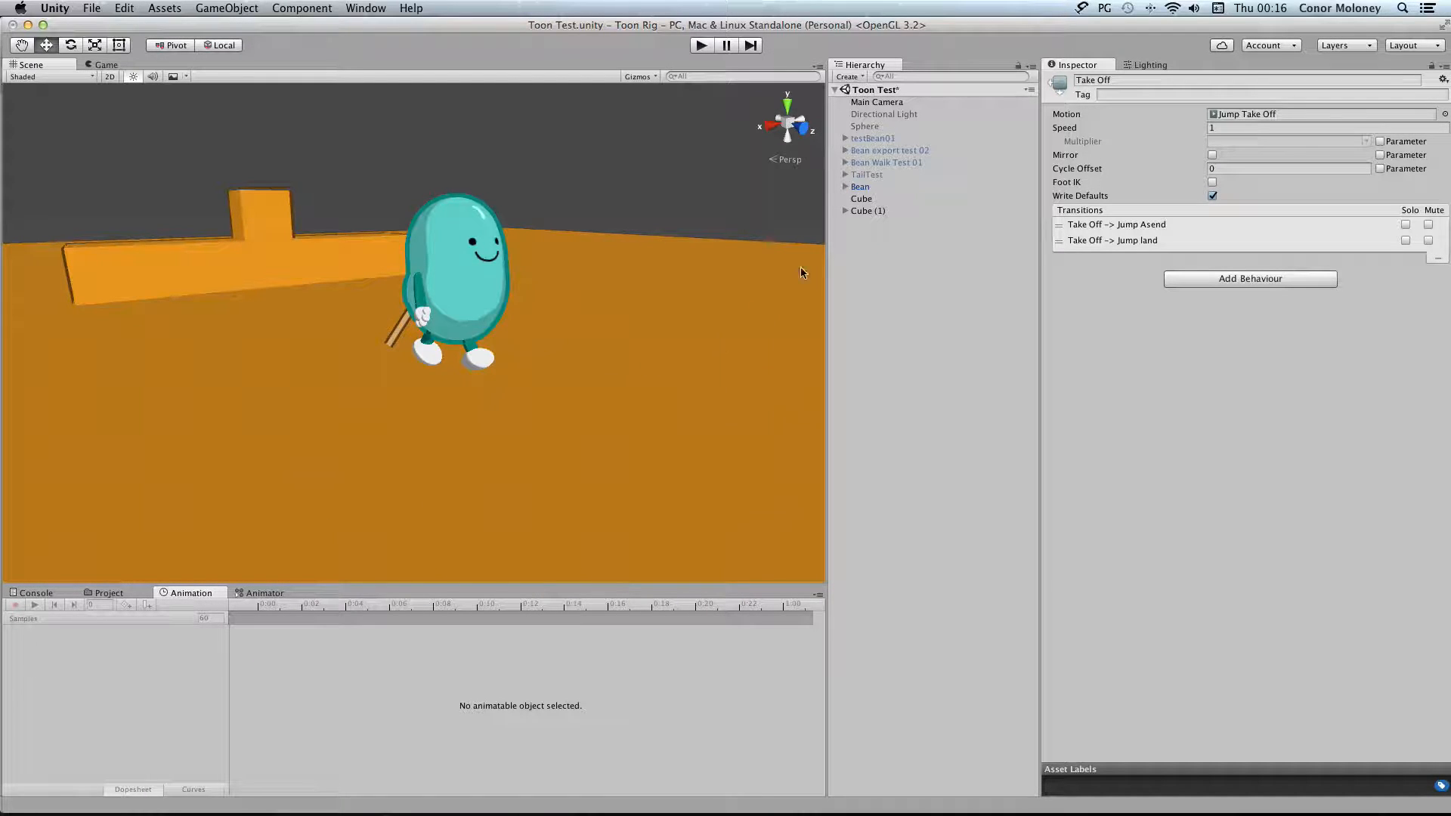
left_click(861, 187)
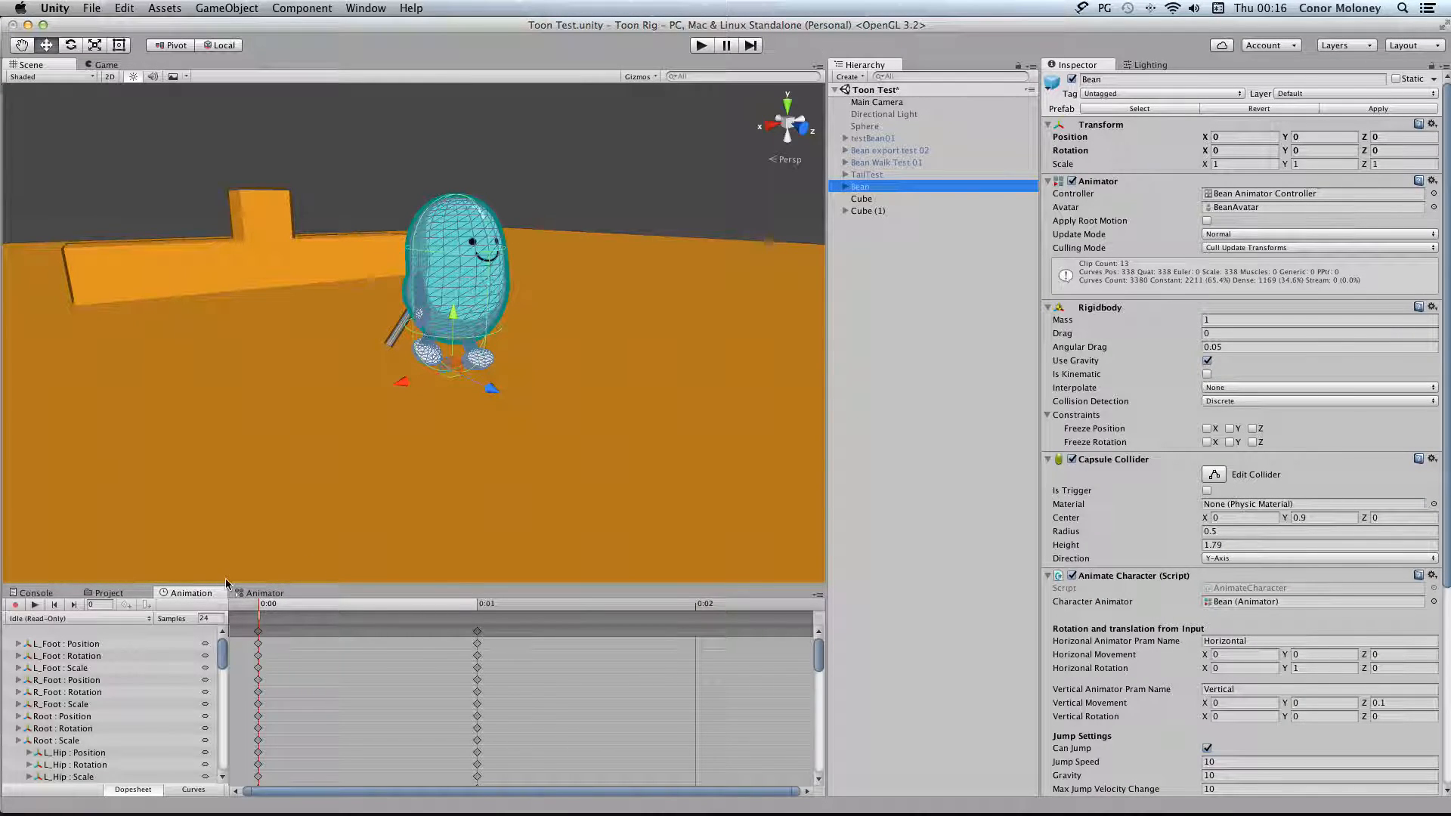
left_click(149, 619)
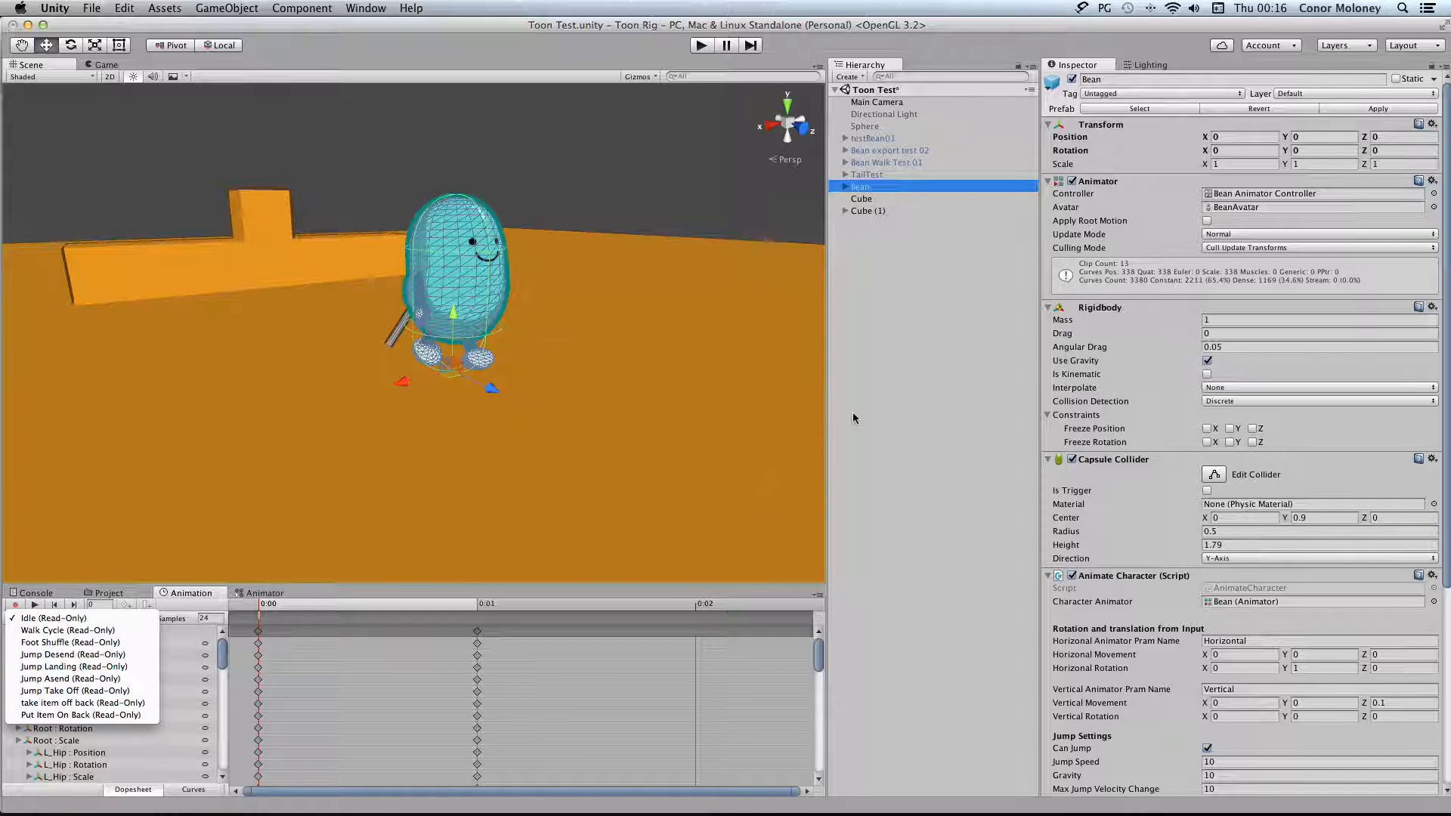
left_click(223, 655)
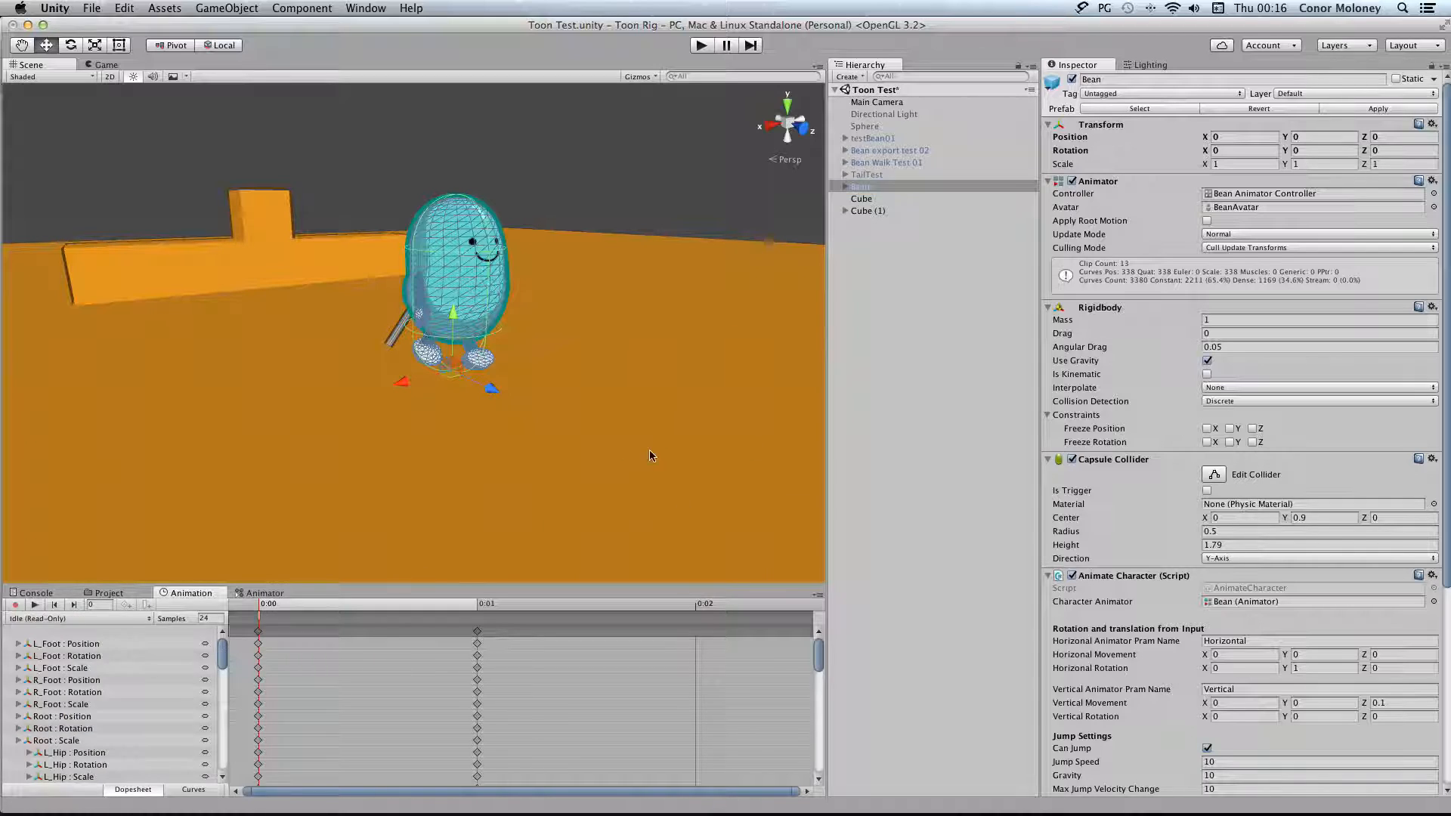
Create an animation clip named New Animation for the Cube object and save it in the Assets/Animation folder
left_click(880, 200)
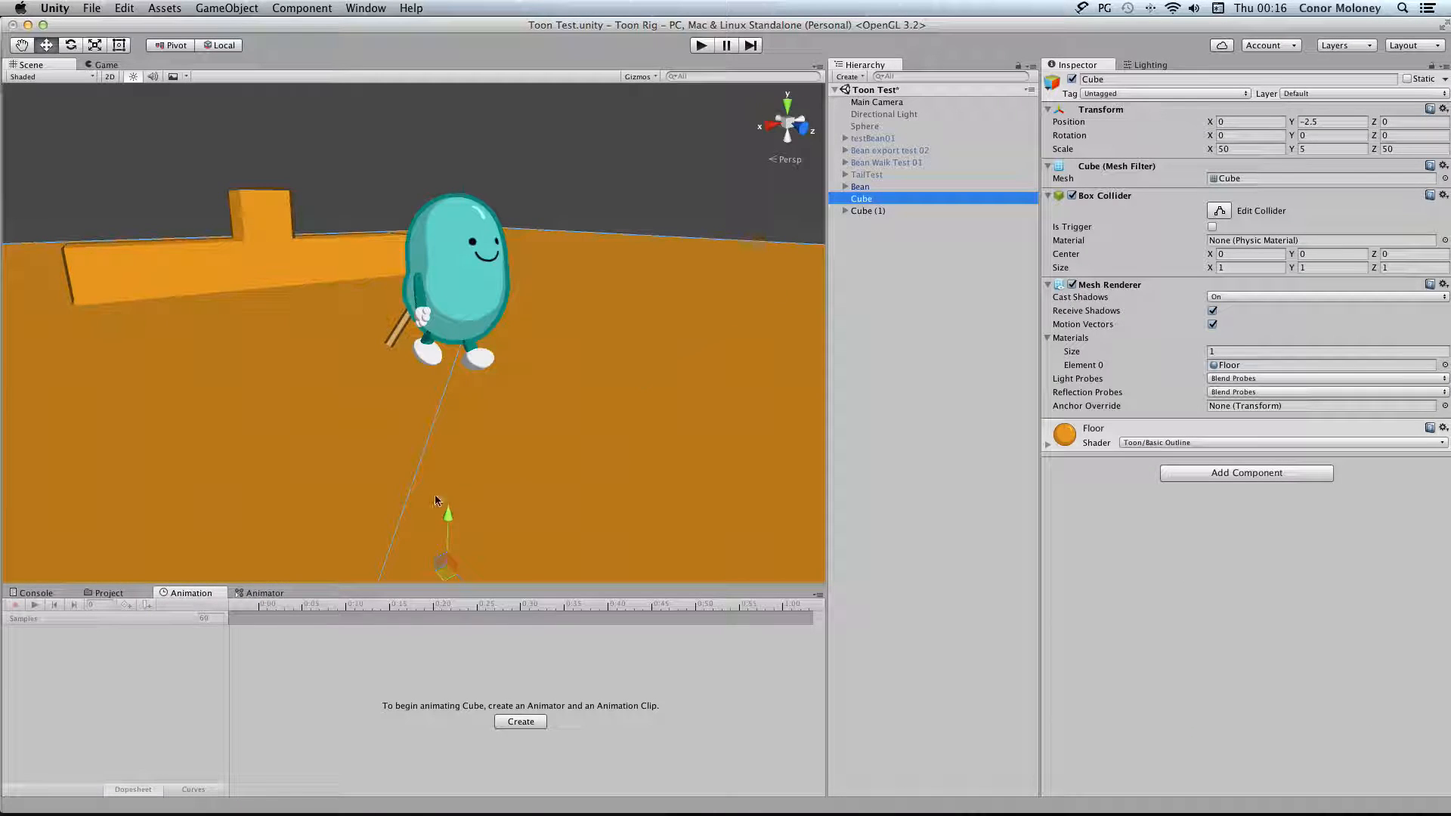
left_click(521, 721)
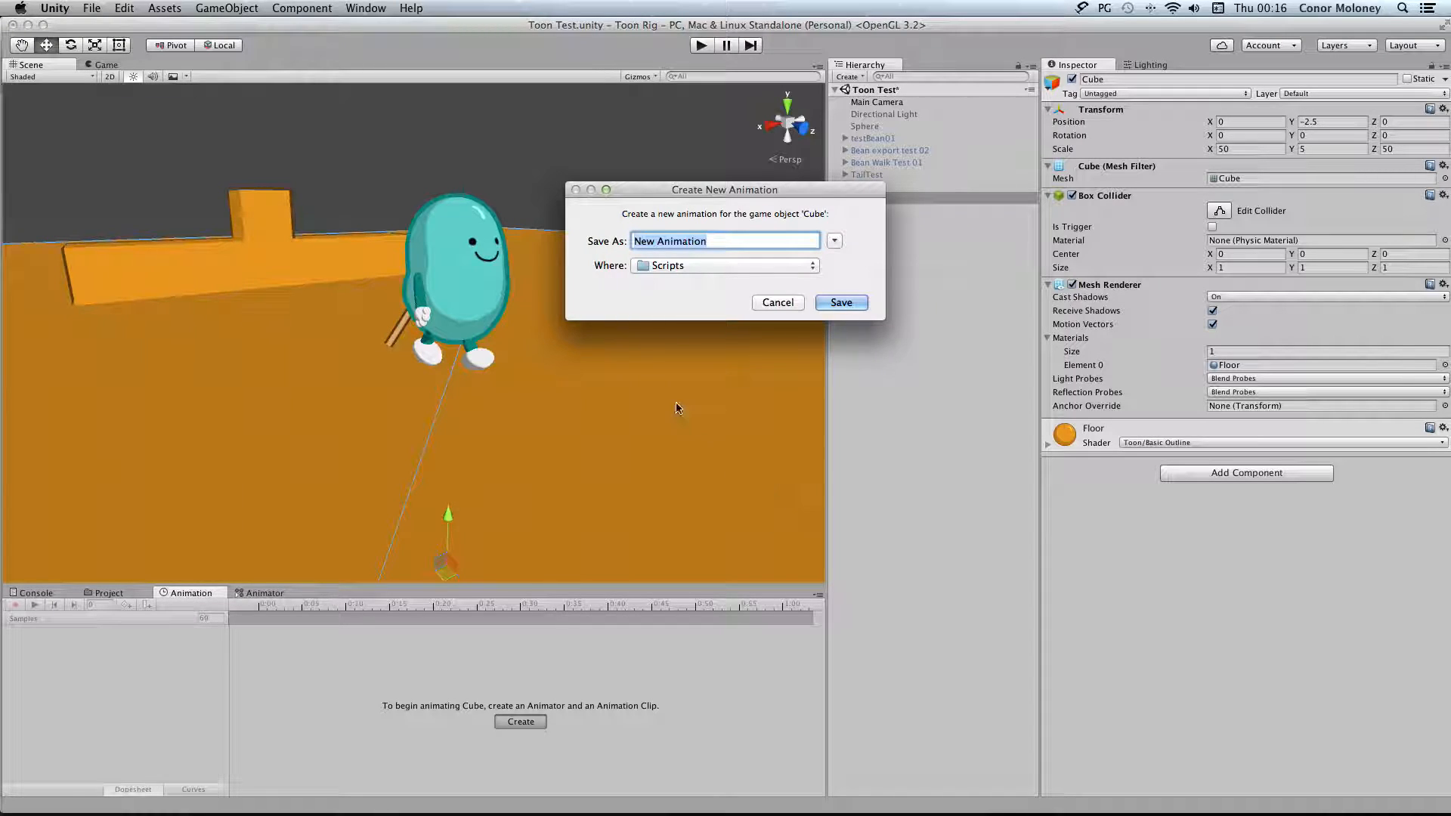
left_click(780, 266)
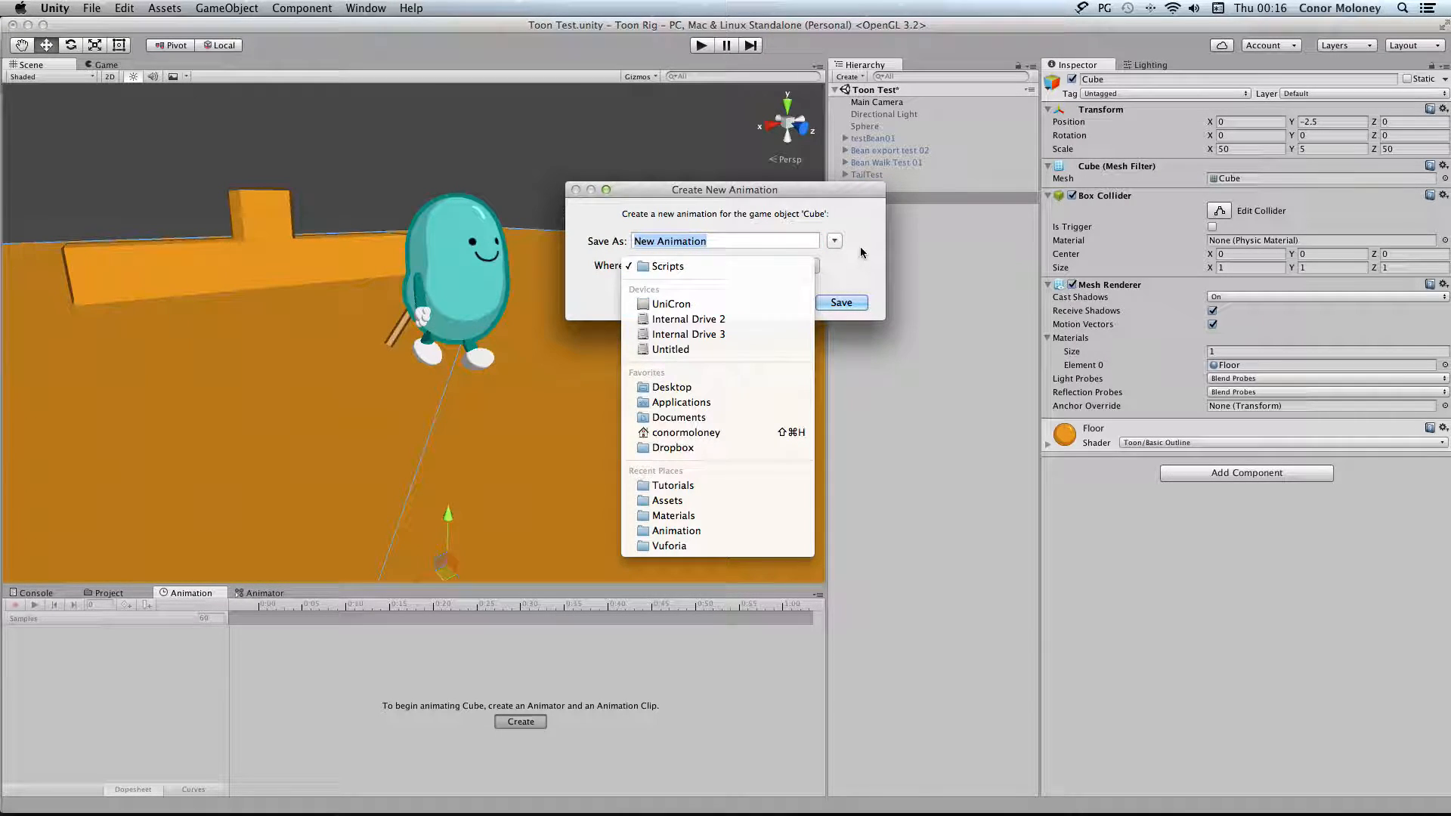
left_click(834, 240)
left_click(834, 240)
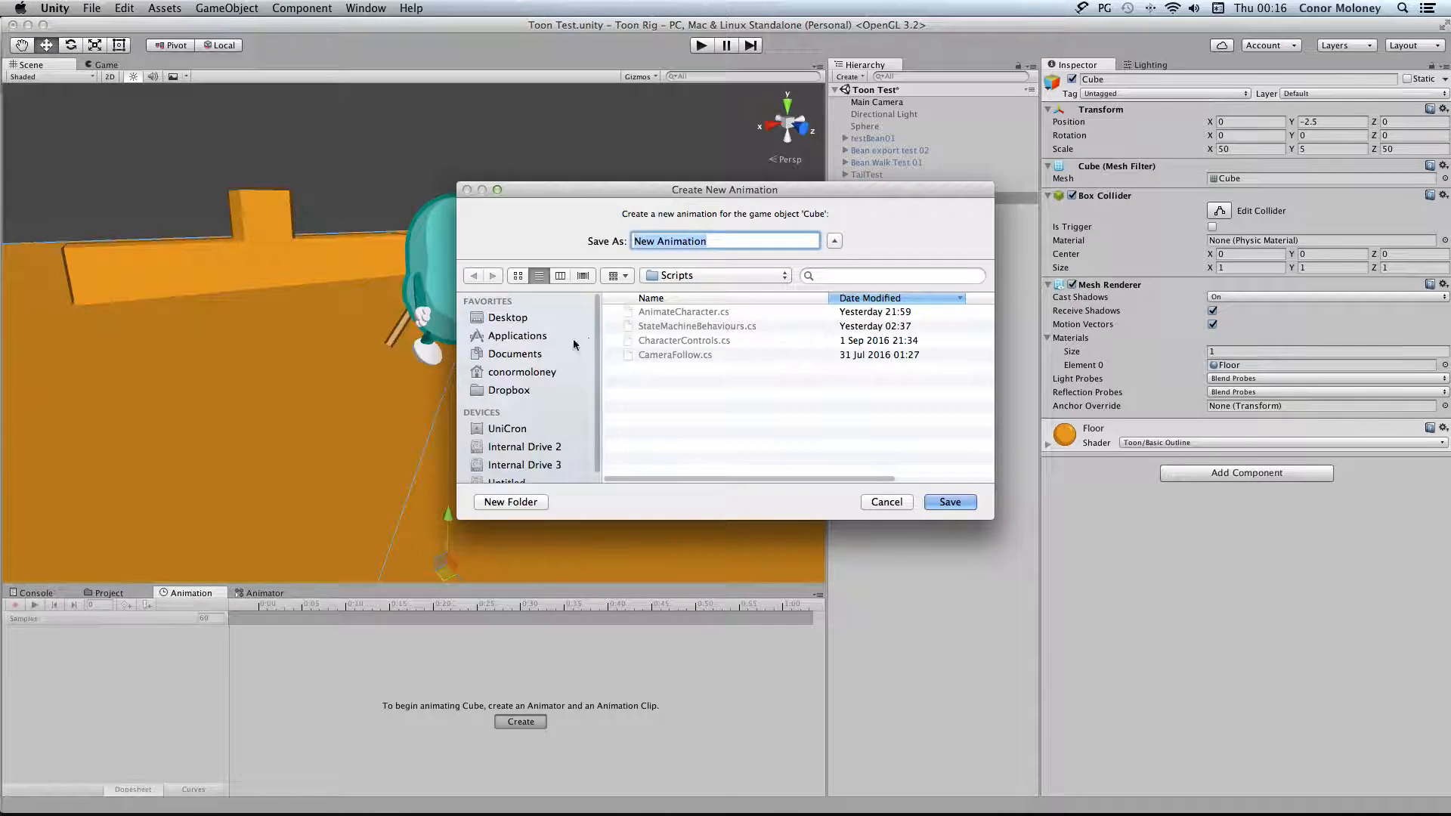
left_click(703, 275)
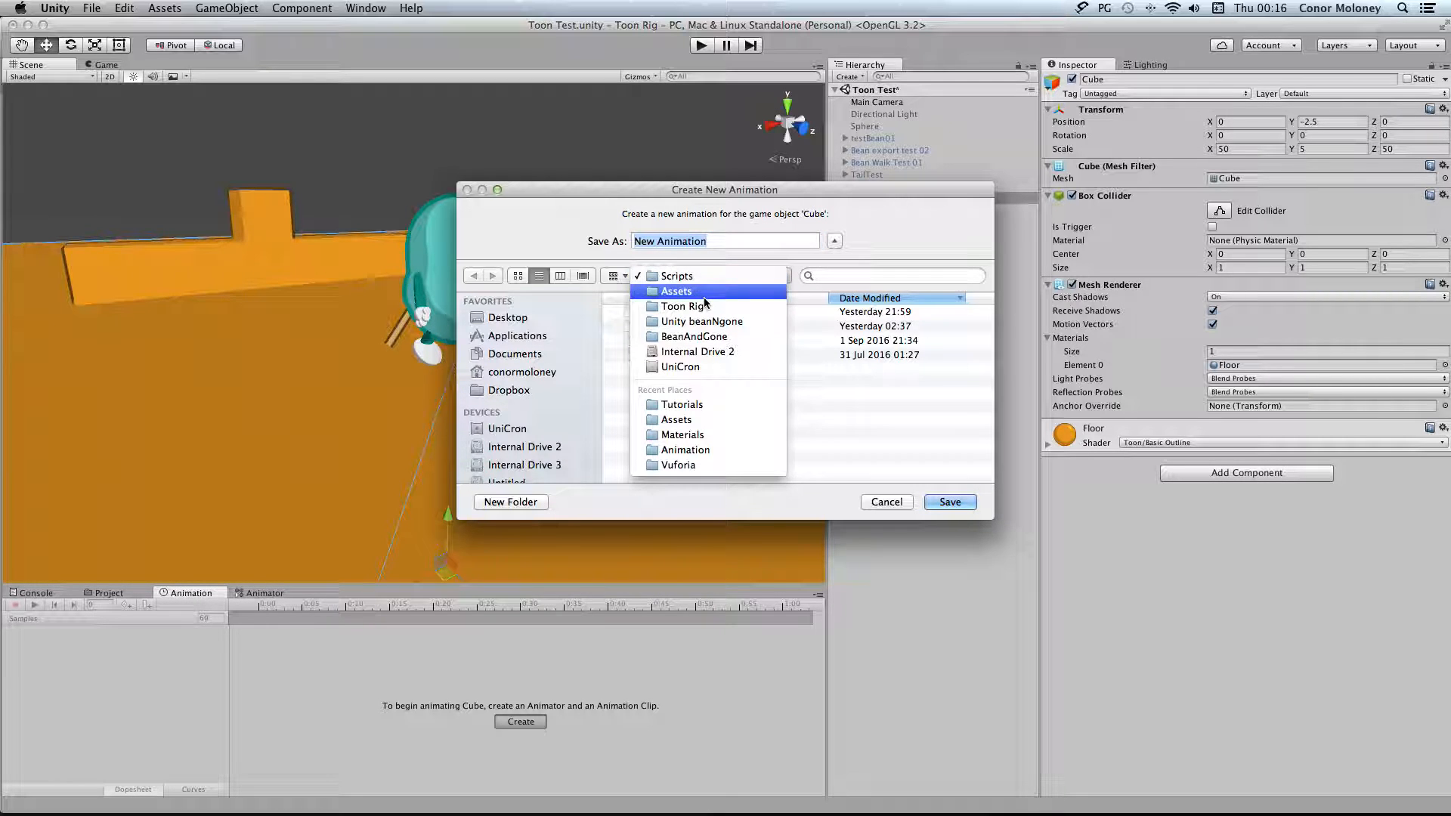
left_click(704, 298)
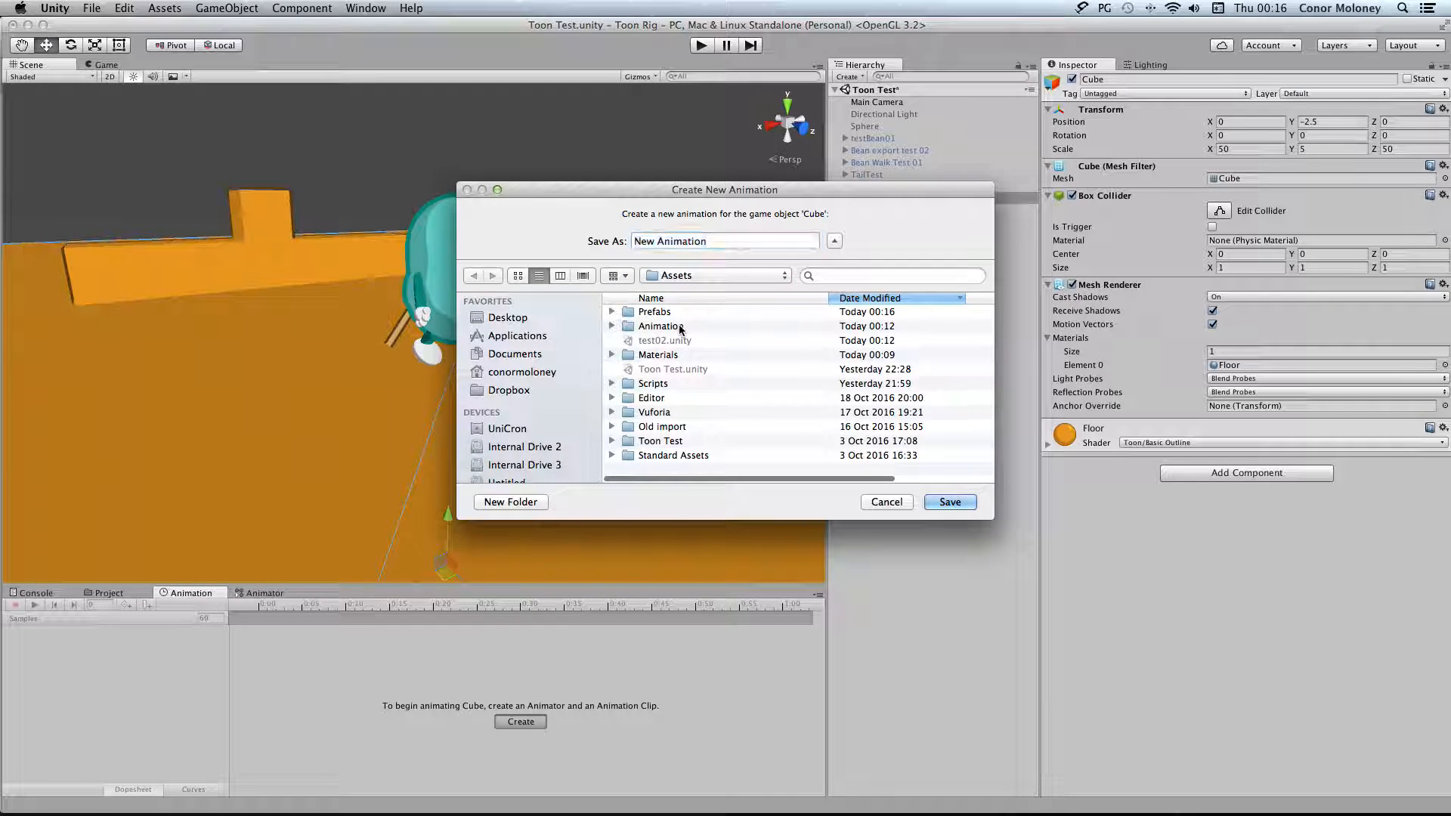
double_click(679, 326)
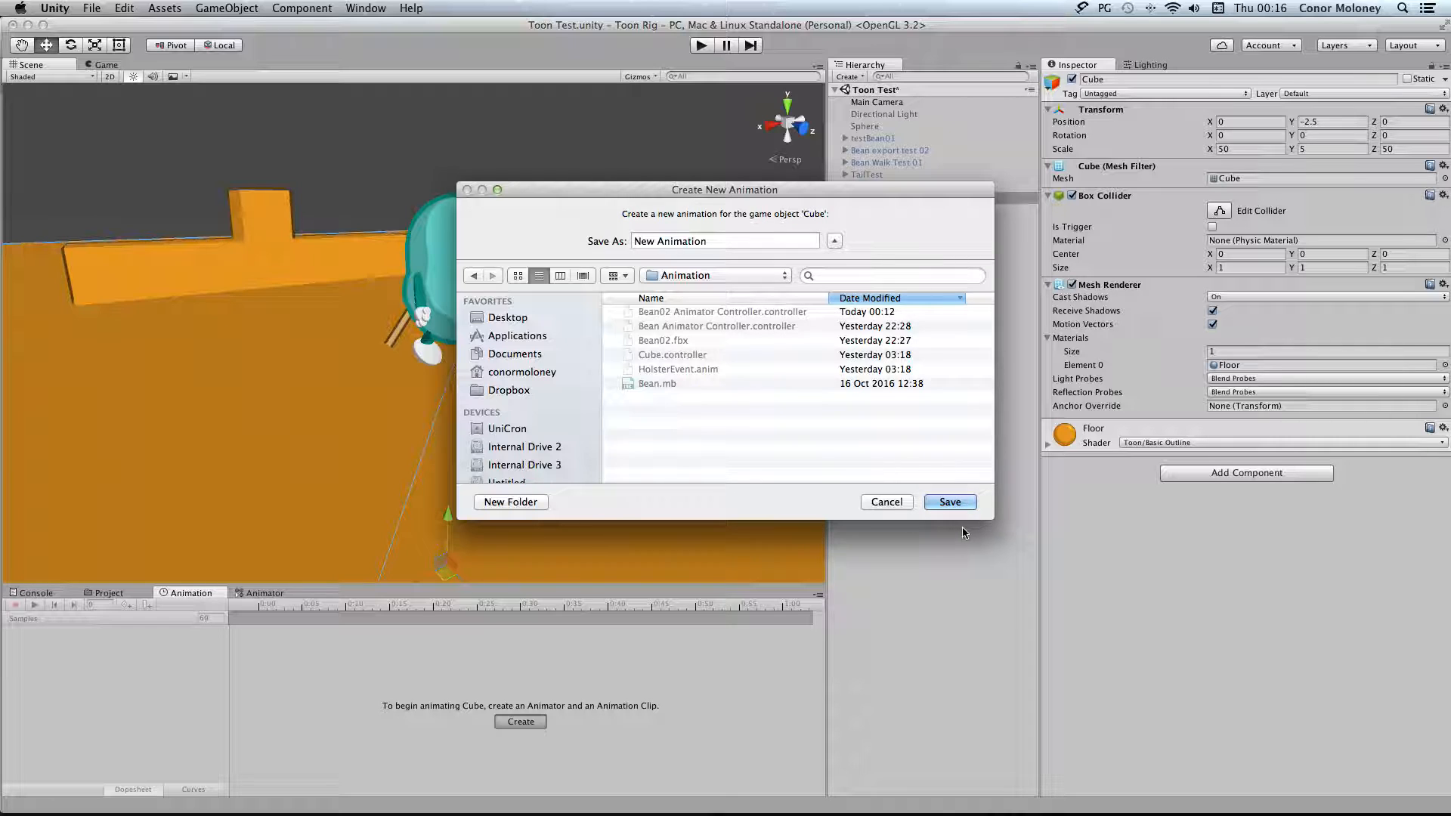
left_click(953, 501)
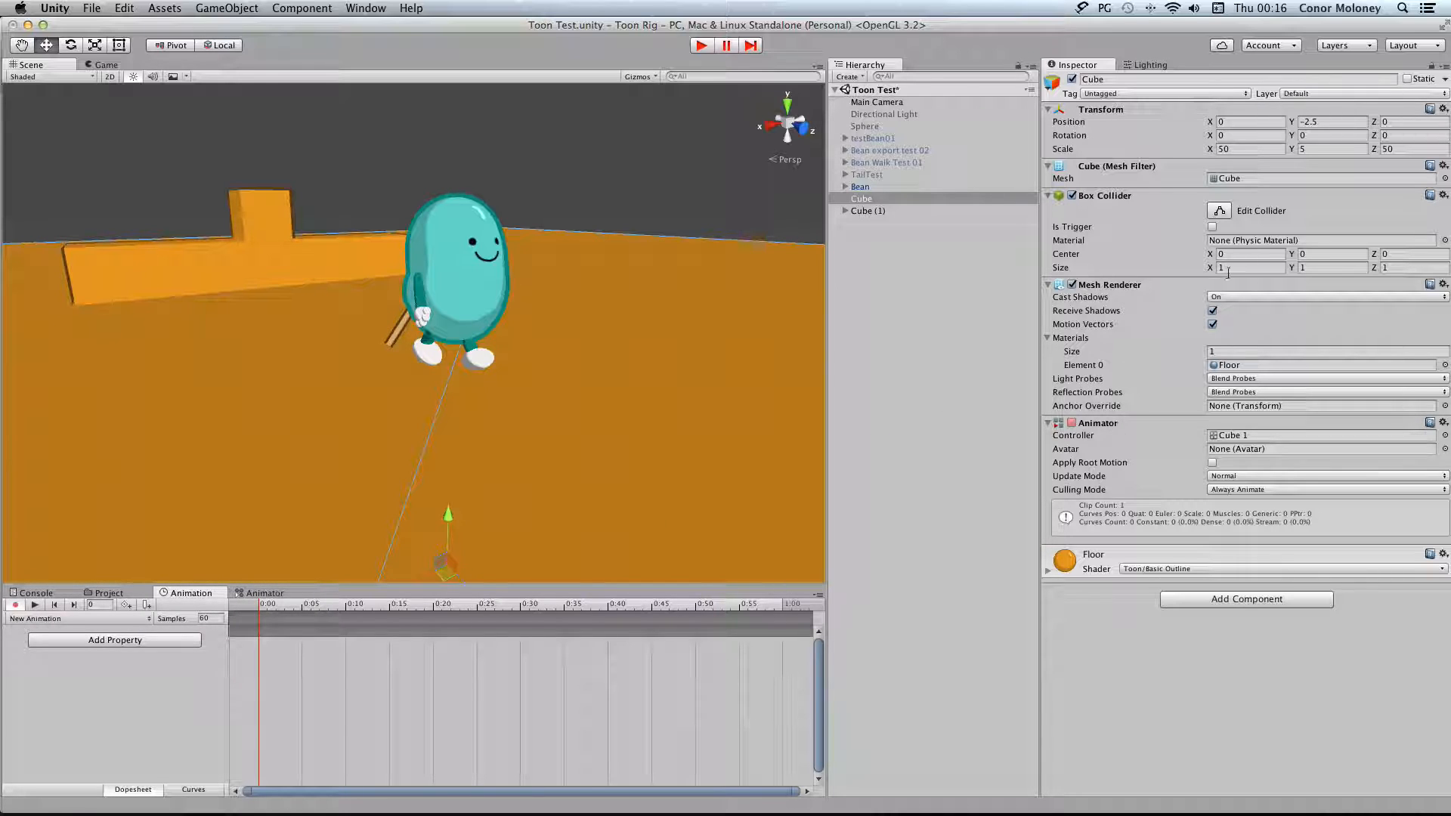
Record a position keyframe for the Cube at frame 0 with X set to 8.7
left_click(1212, 124)
type("8.7")
key("Return")
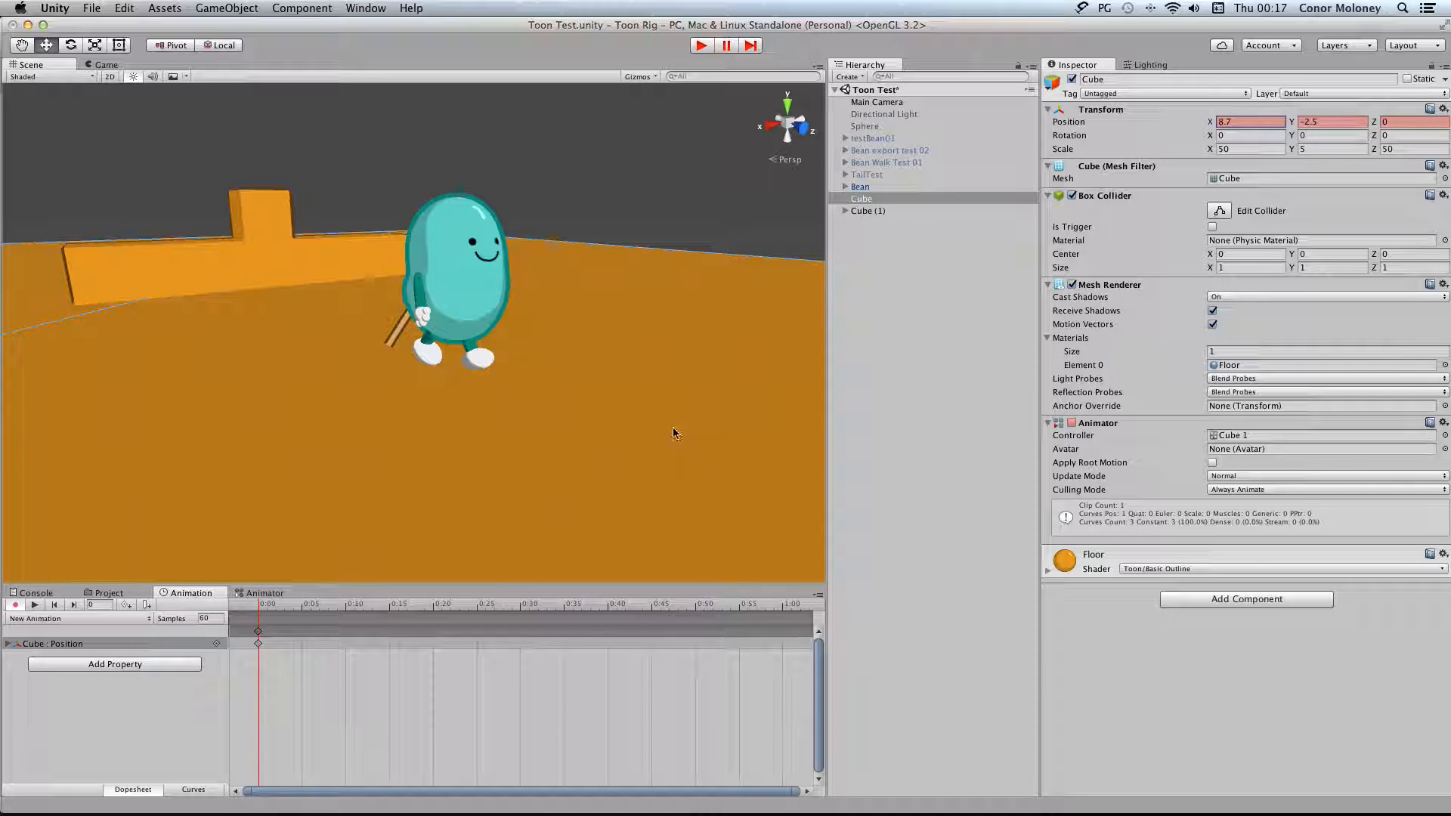
Undo the Cube's recorded position keyframe and stop recording the New Animation clip
key("super+z")
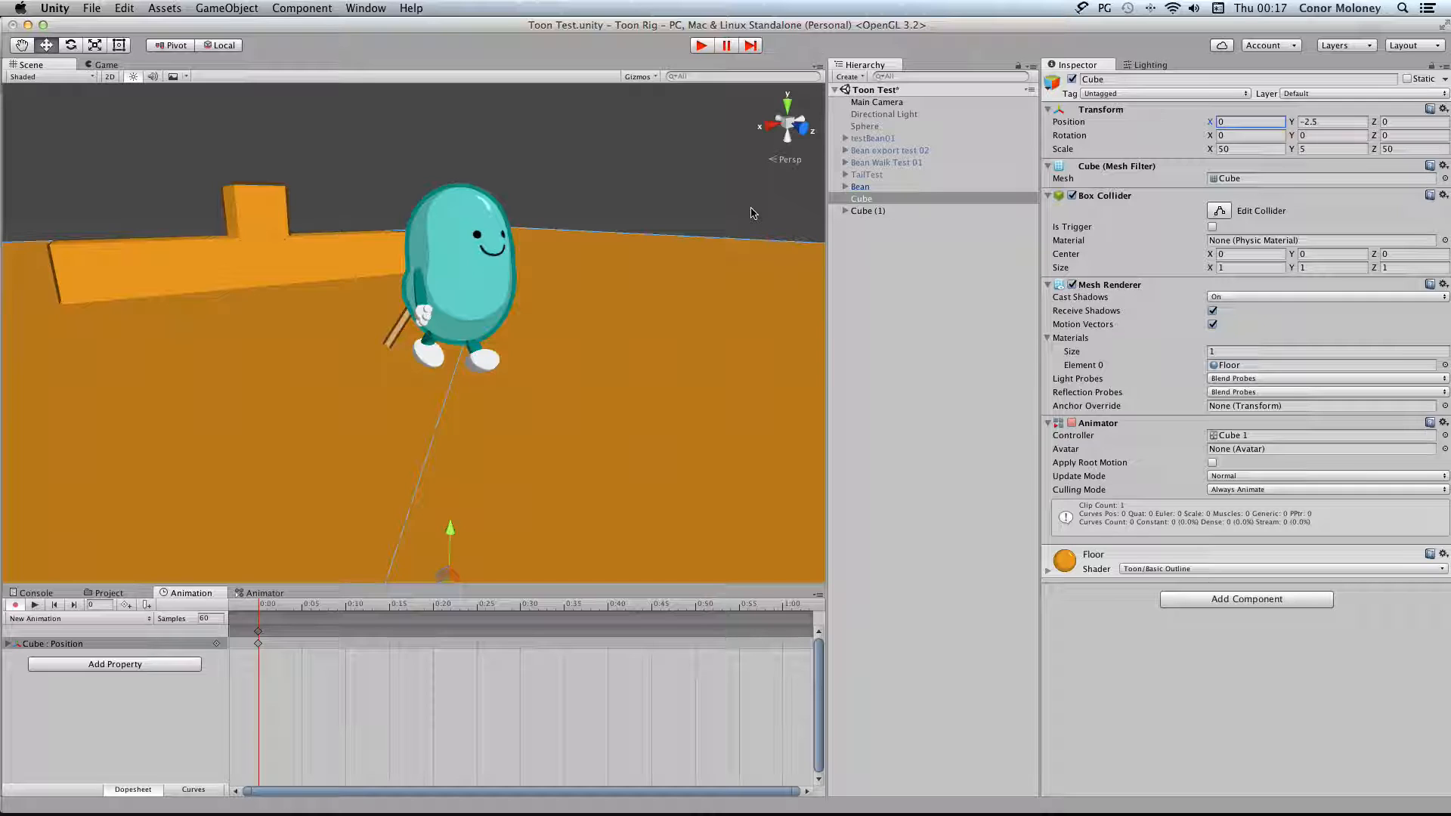
key("super+z")
left_click(17, 610)
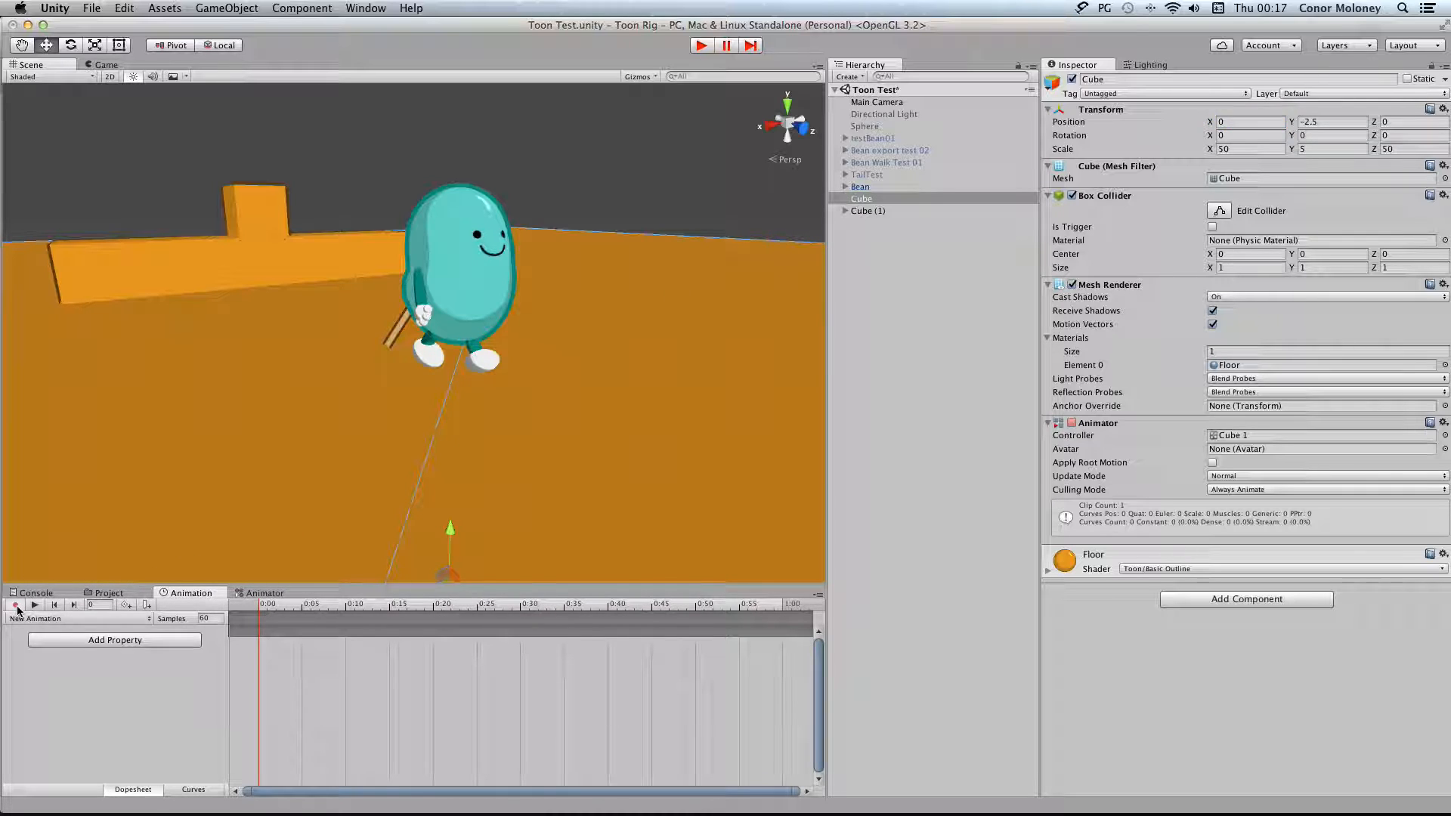
left_click(16, 607)
Compare the animation clips and Animator state machines of the Cube and the Bean
left_click(110, 593)
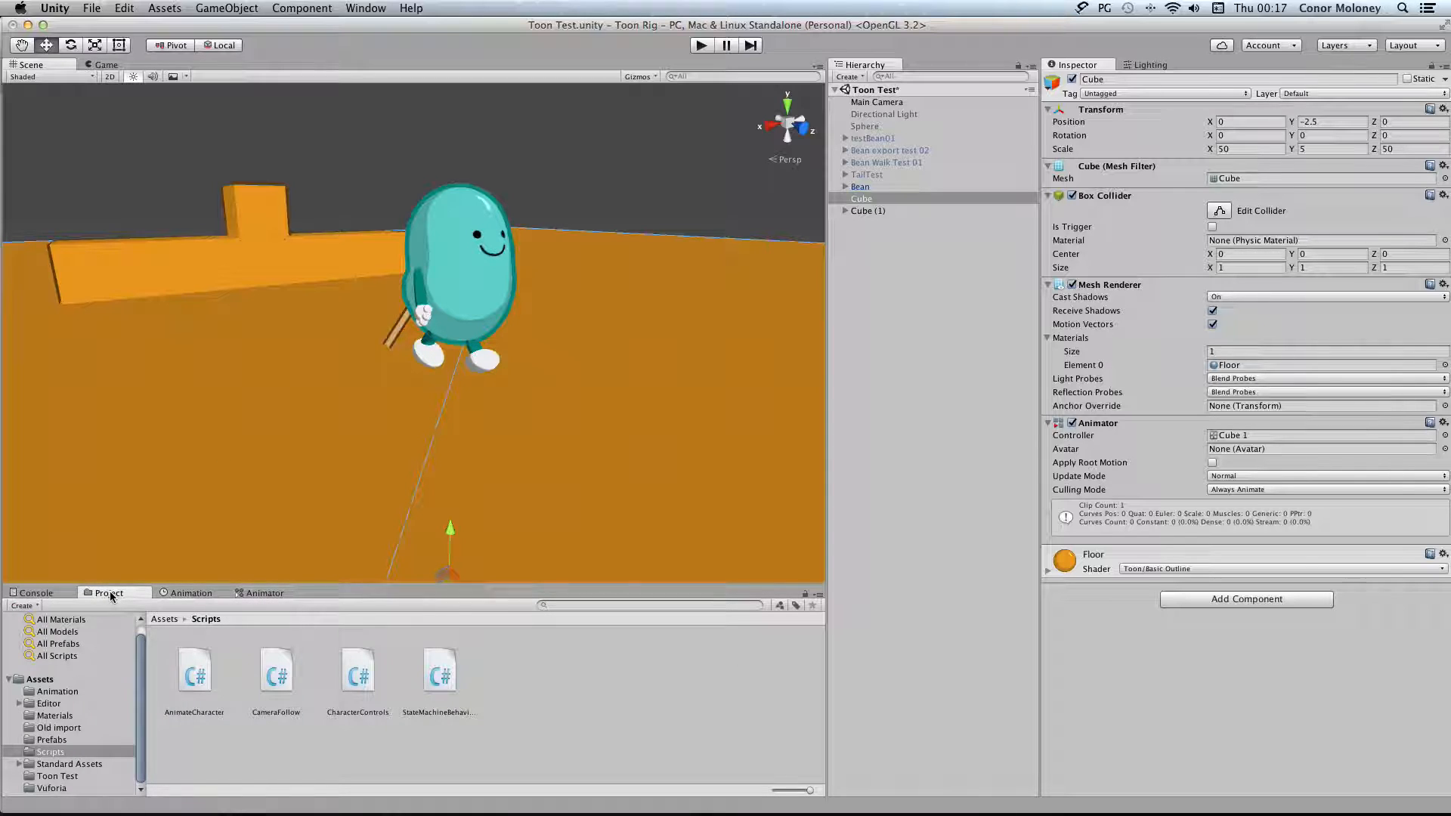
left_click(195, 593)
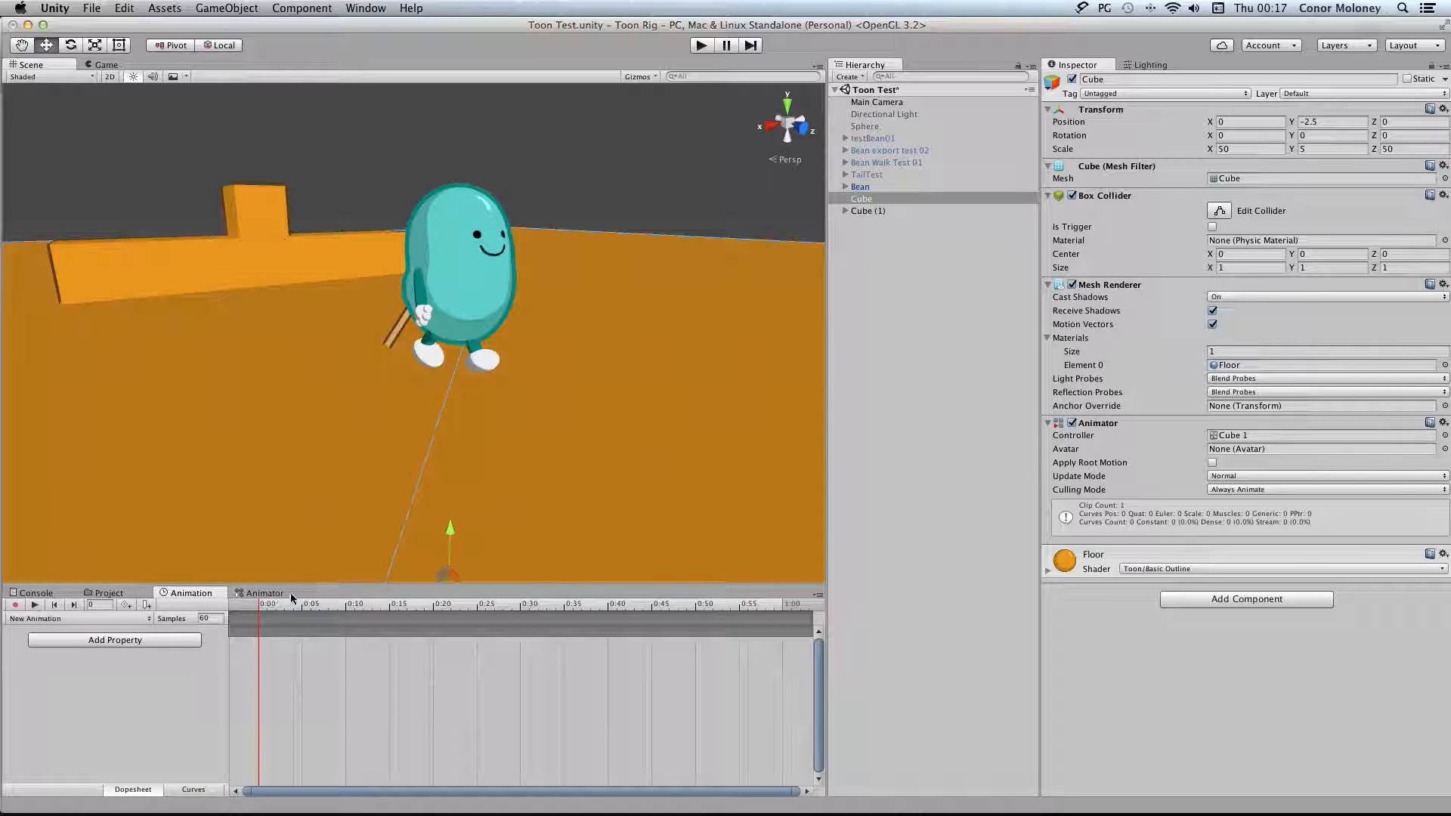
left_click(265, 593)
left_click(198, 594)
left_click(899, 188)
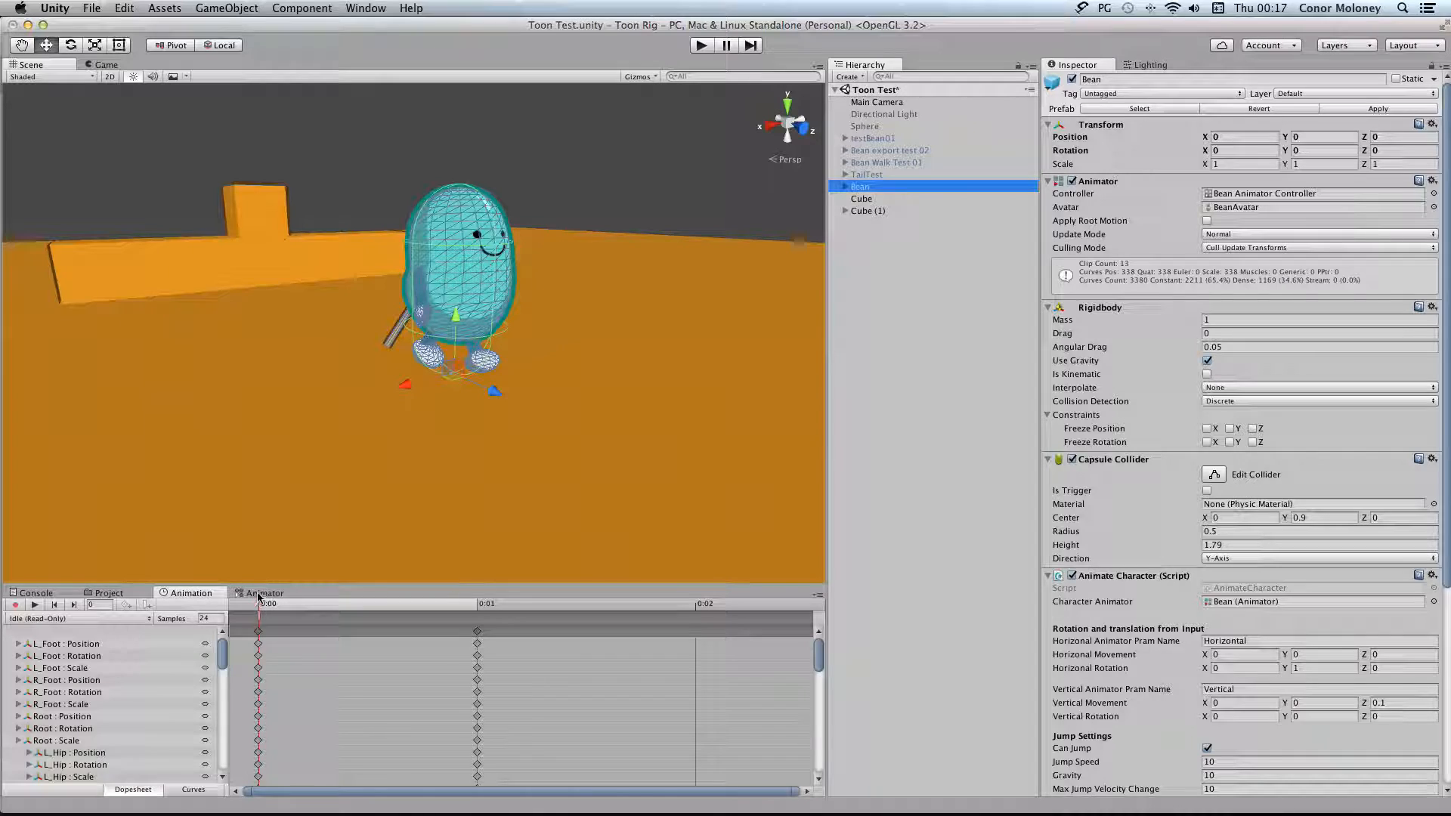
left_click(258, 594)
left_click(901, 201)
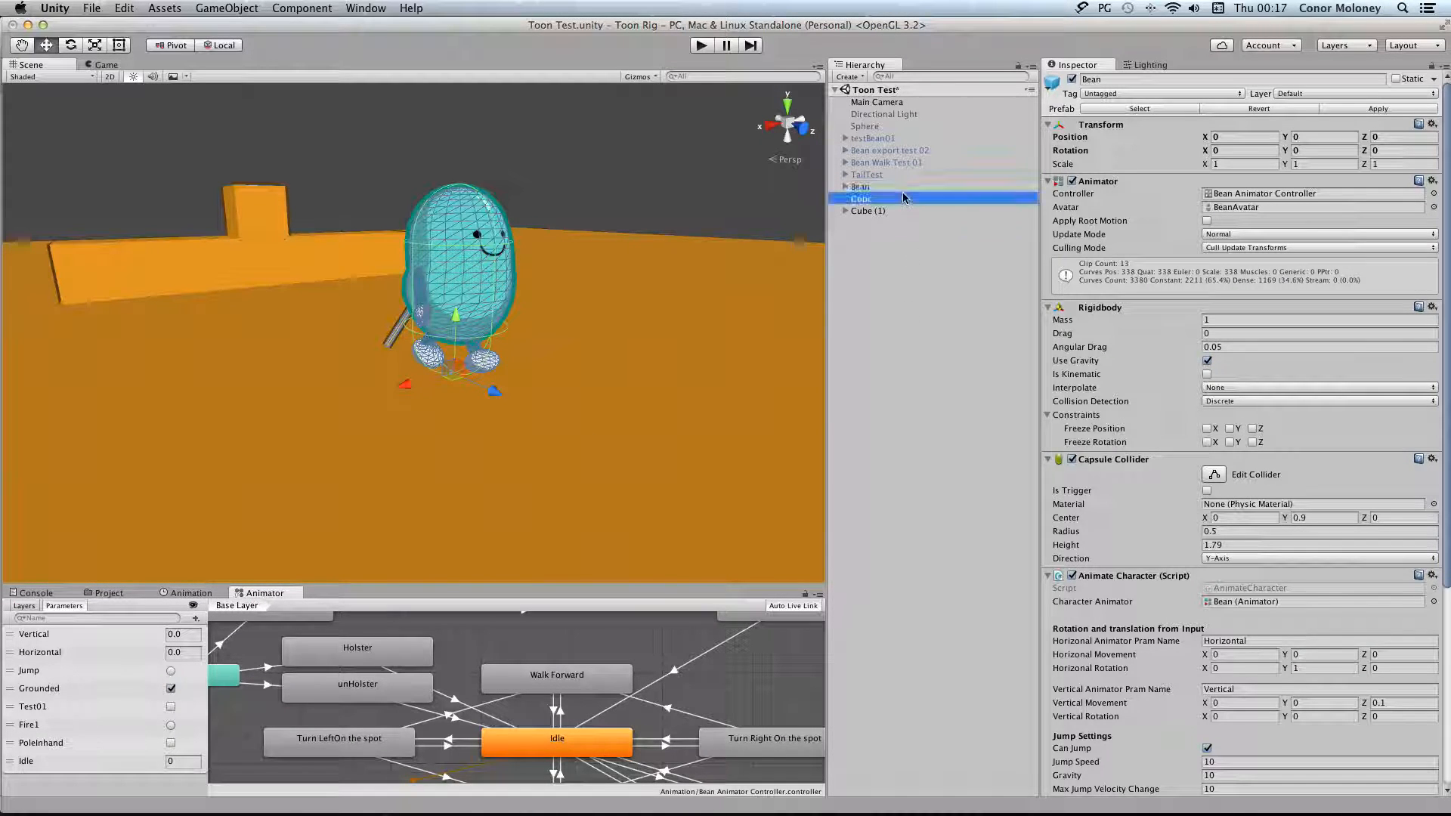
left_click(903, 211)
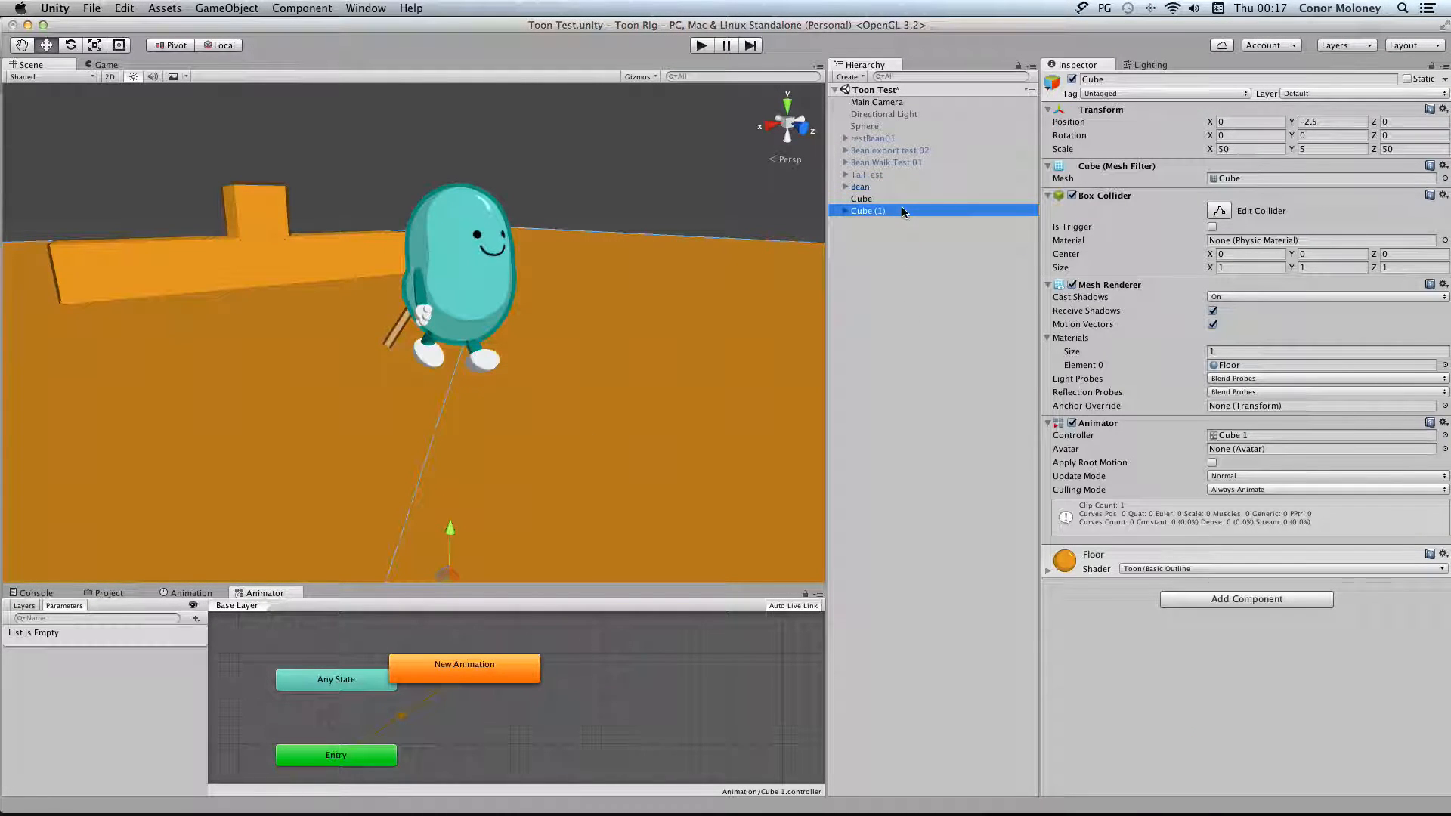
left_click(904, 199)
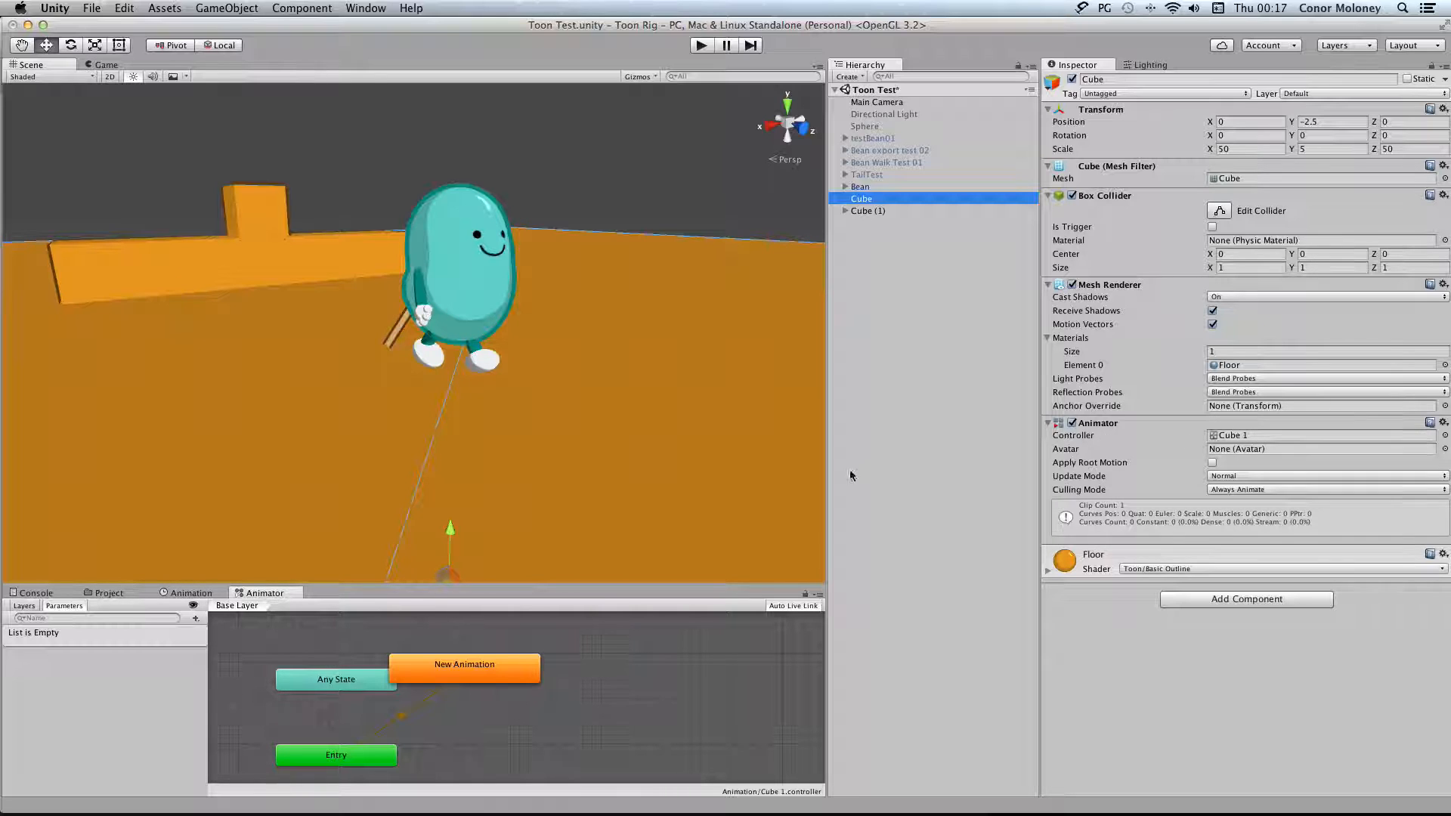
Check where the Animation and Animator windows can be opened while the Cube's clip is shown
left_click(206, 596)
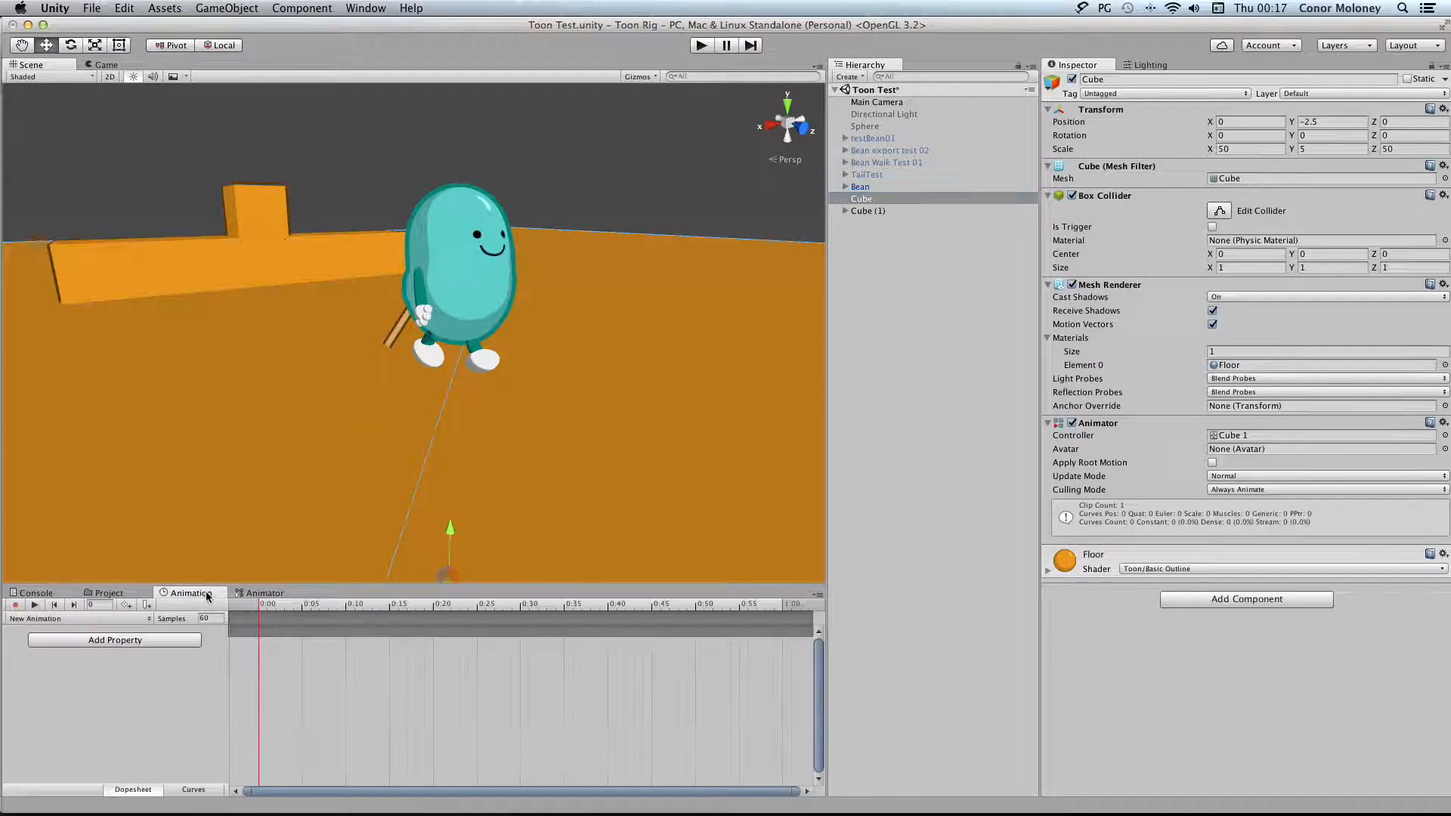
left_click(301, 8)
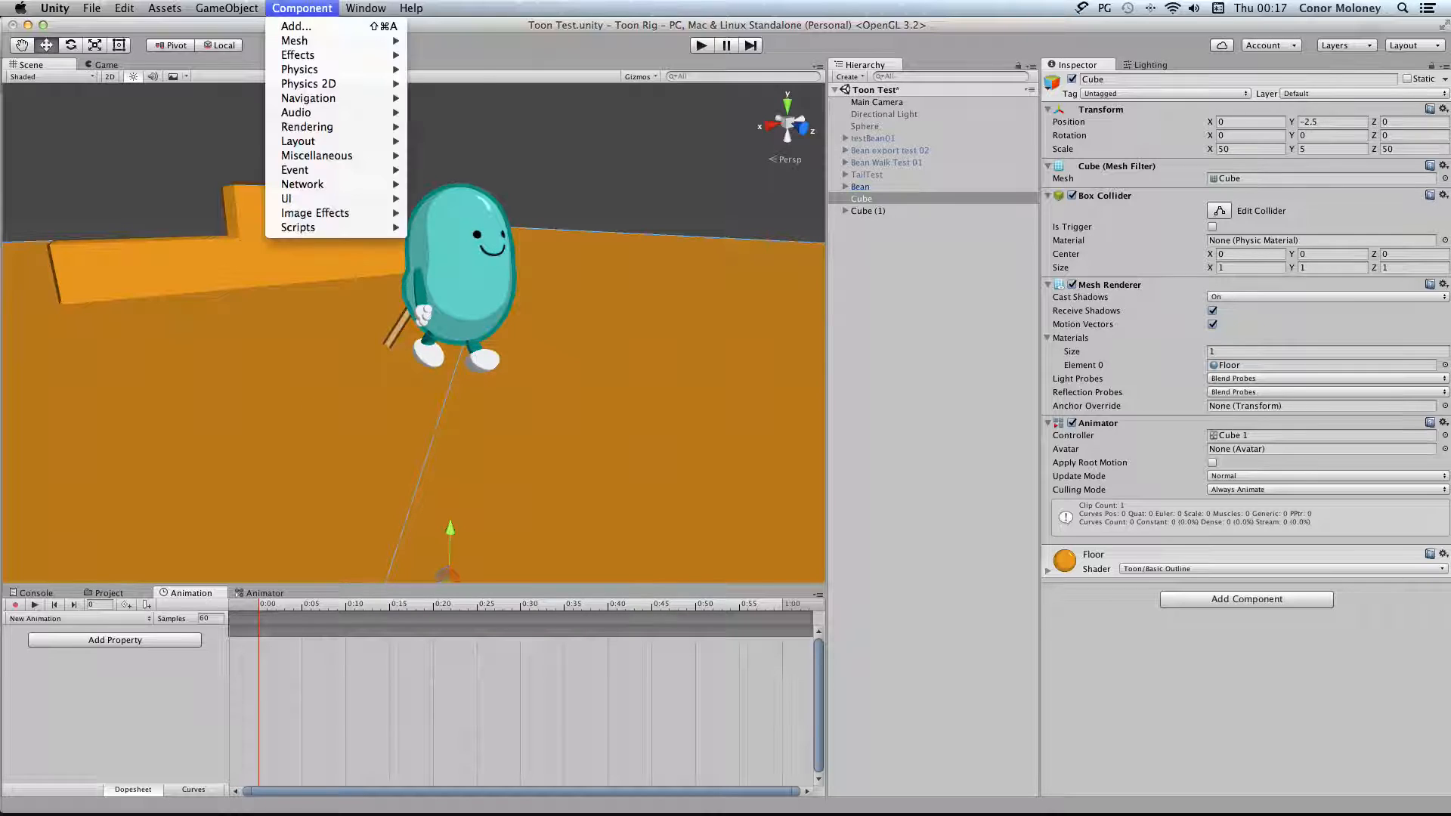
mouse_move(366, 8)
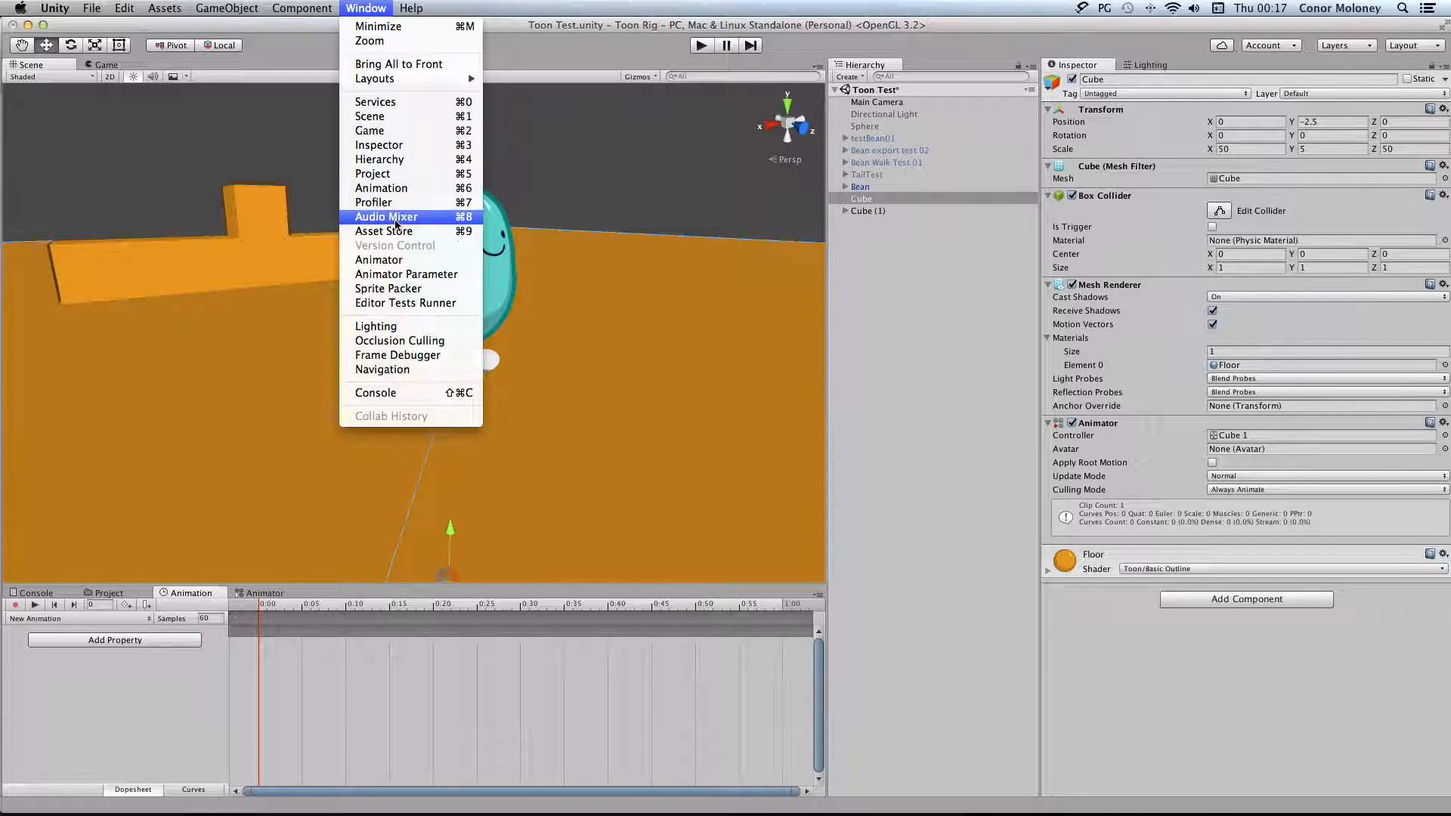
left_click(208, 670)
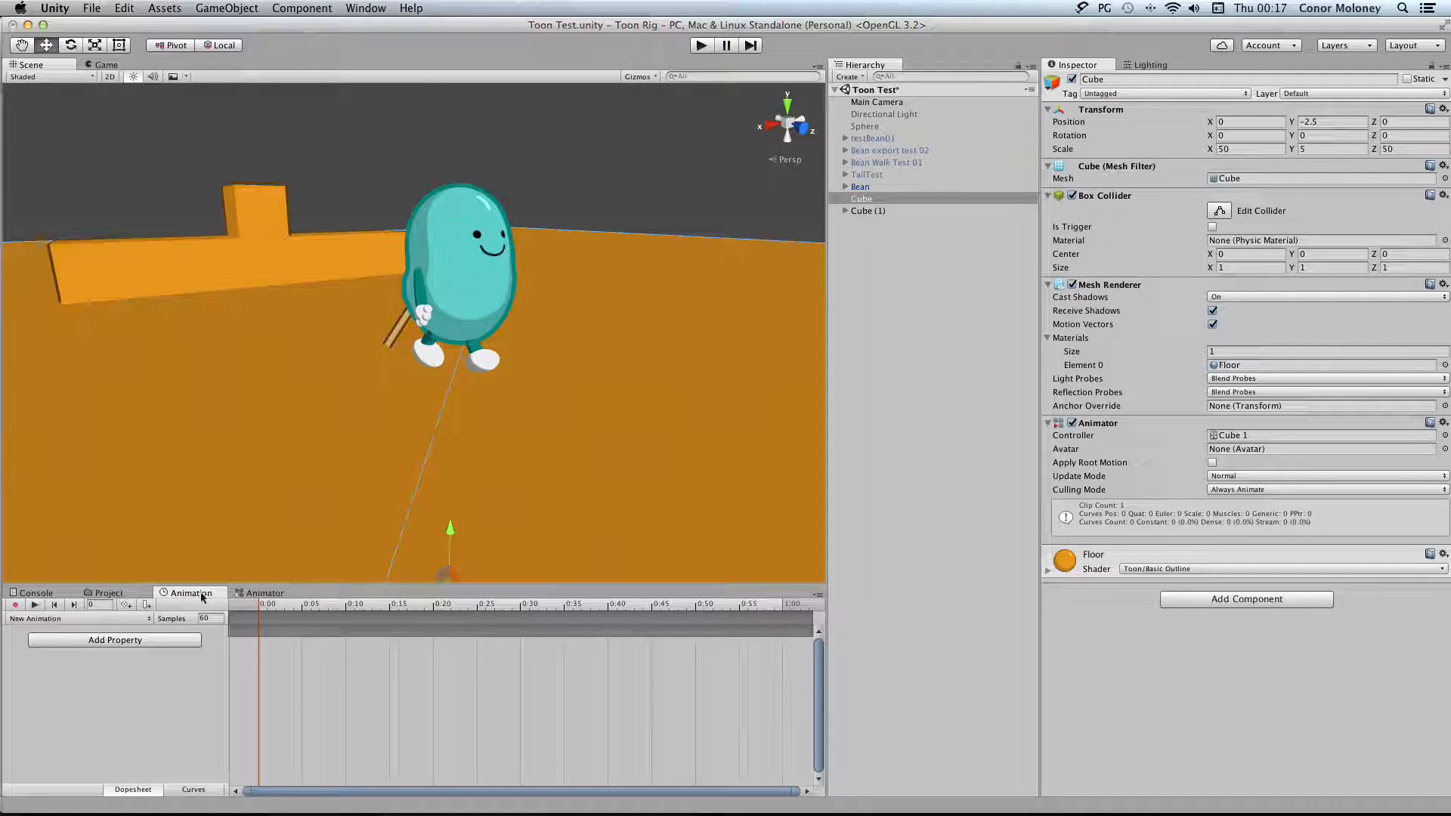
Examine the motion and outgoing transitions of the Take Off state in the Bean's state machine
left_click(262, 594)
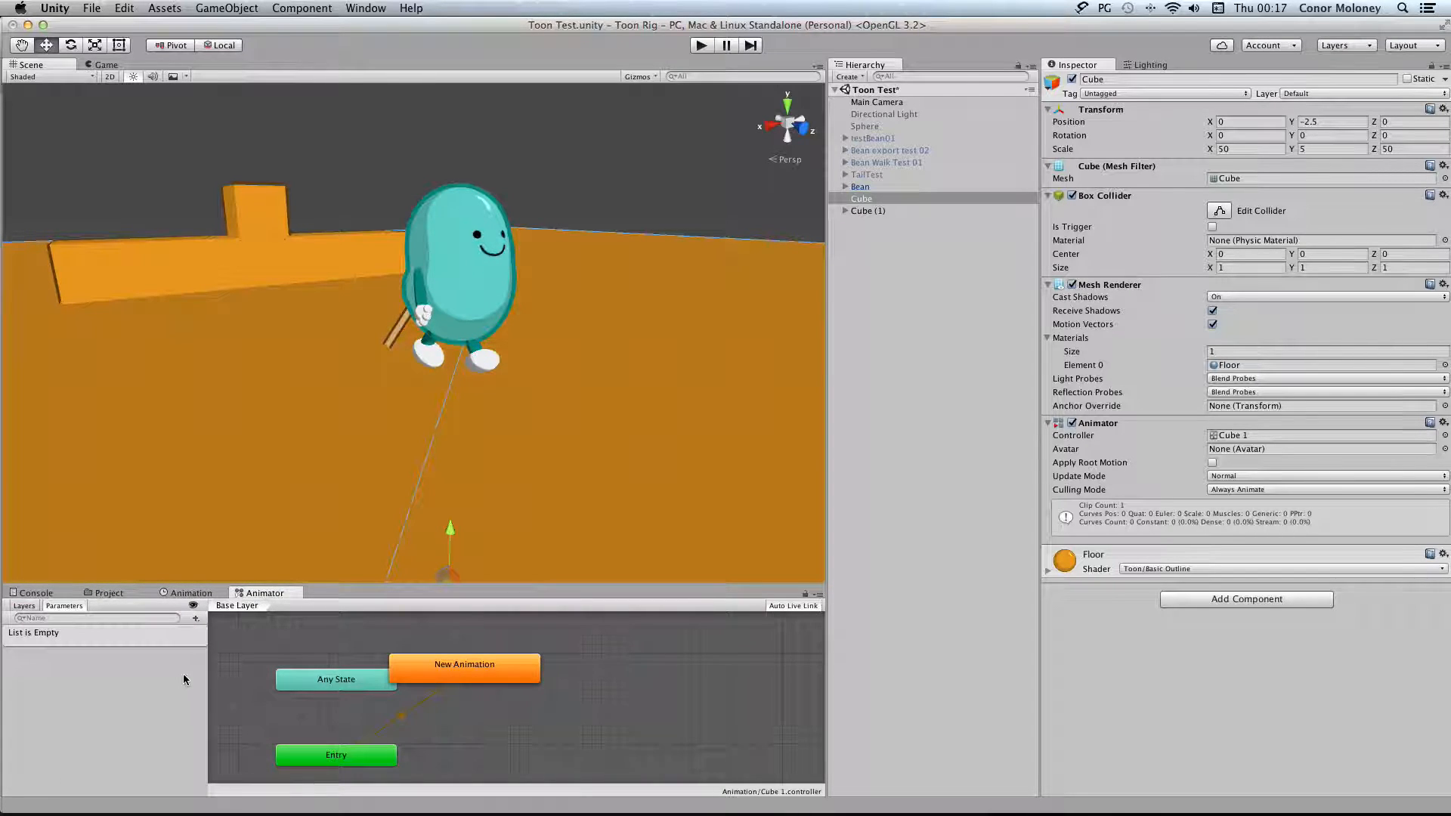
left_click(898, 187)
scroll(531, 622, "left", 5)
scroll(531, 621, "up", 5)
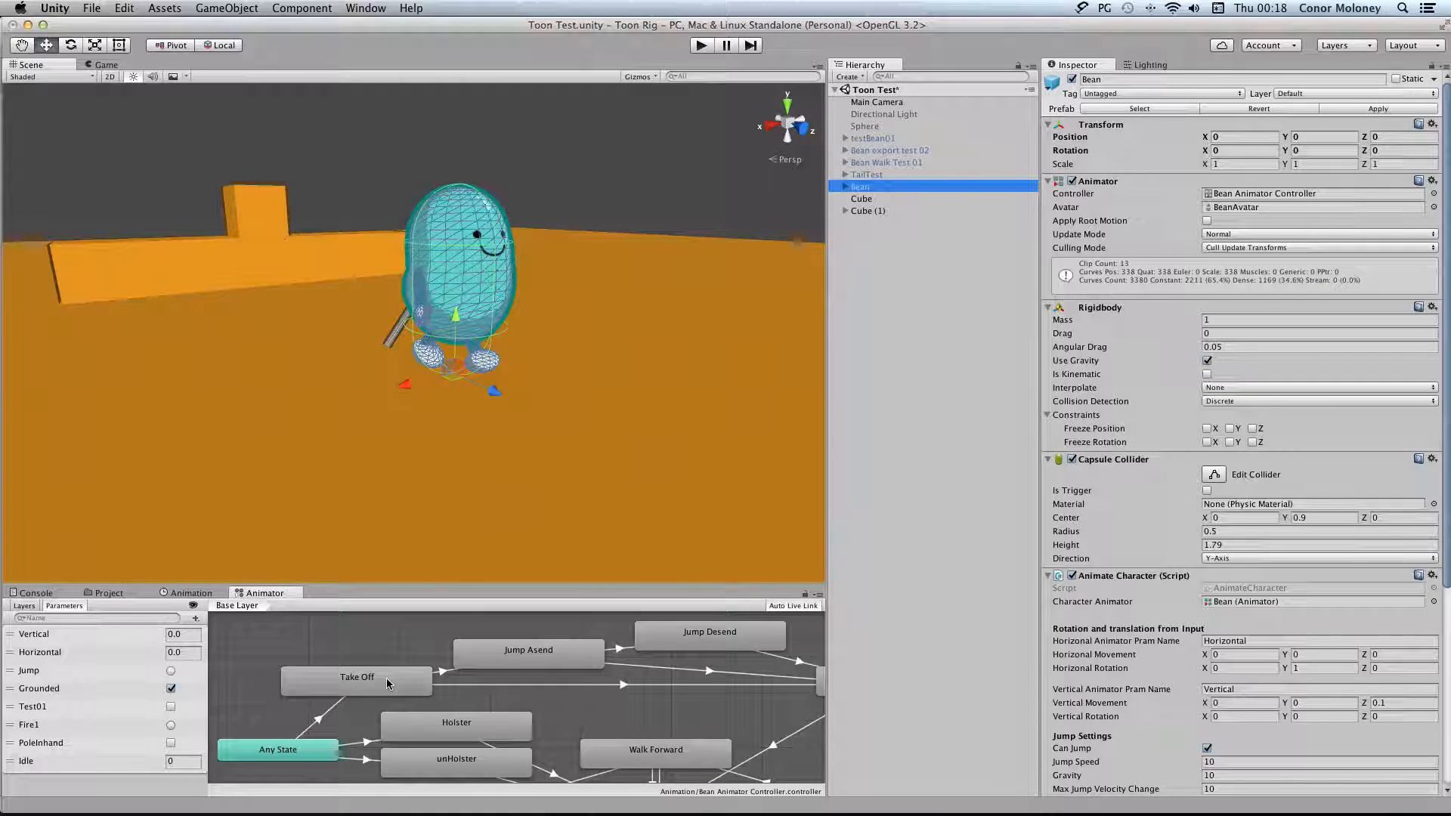
left_click(393, 684)
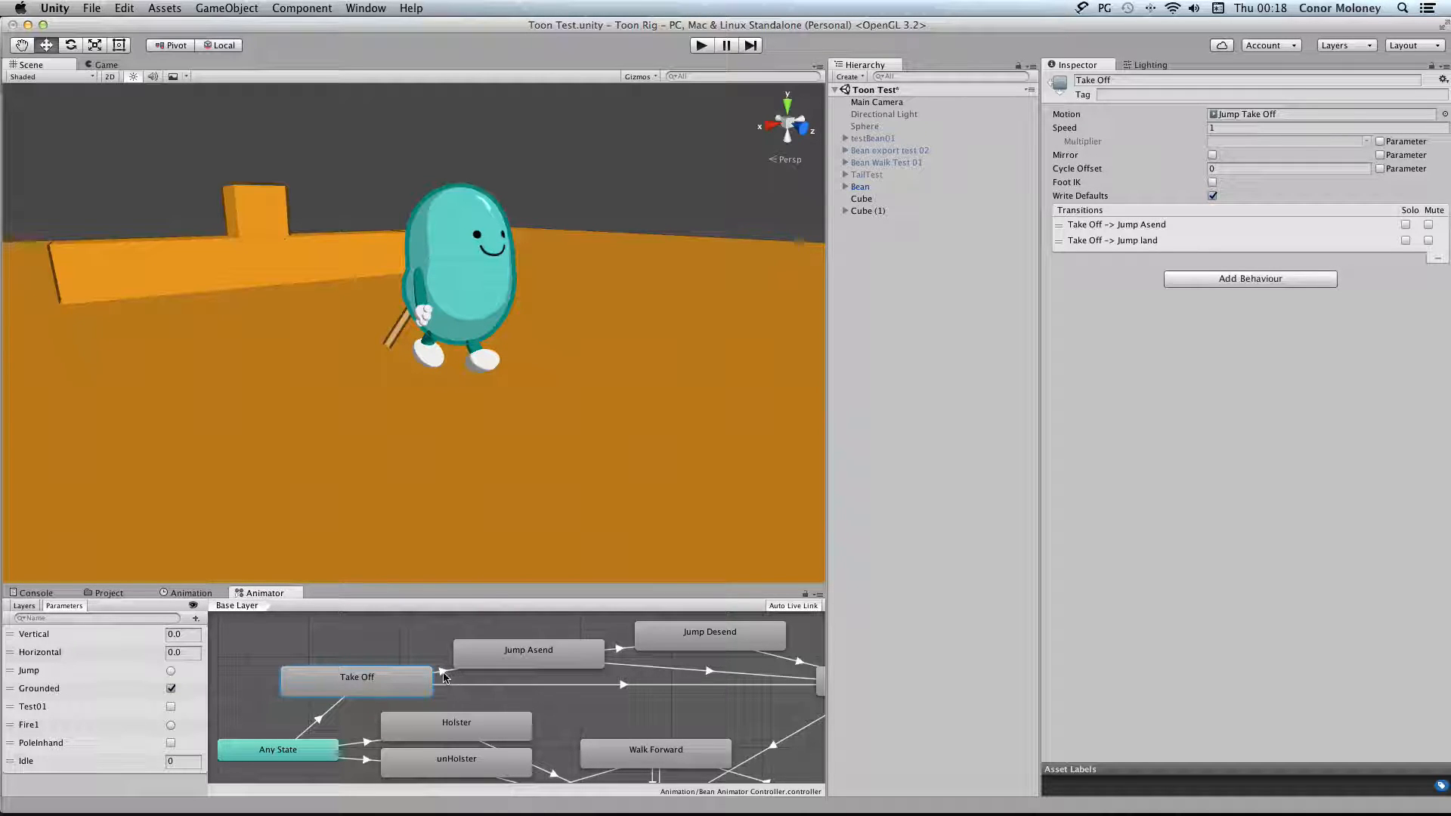
Examine the conditions of the transitions from Take Off and Jump Desend into Jump land
scroll(555, 688, "right", 5)
scroll(556, 688, "left", 5)
scroll(555, 688, "right", 10)
scroll(555, 688, "left", 2)
left_click(476, 686)
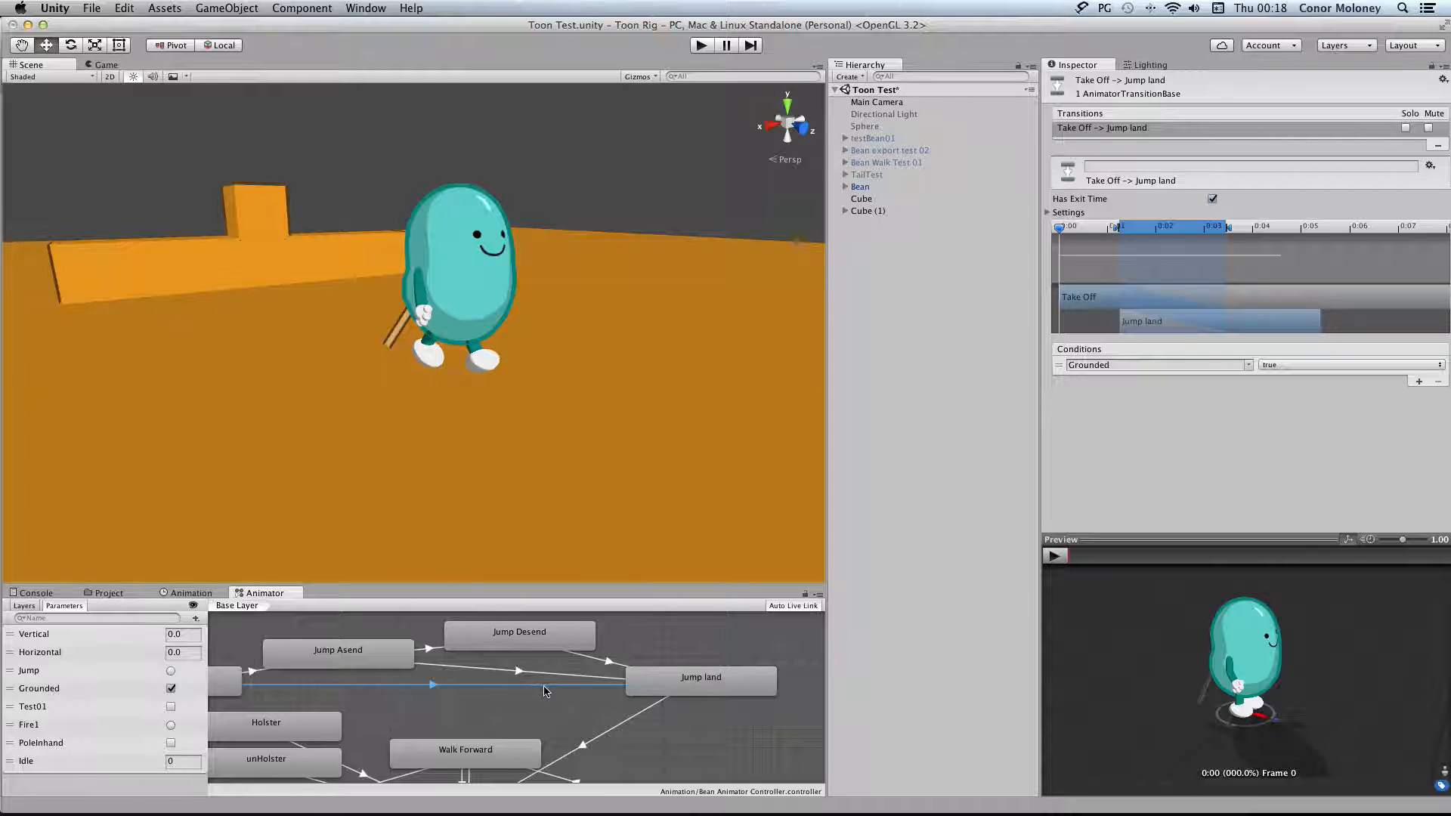
scroll(544, 684, "left", 5)
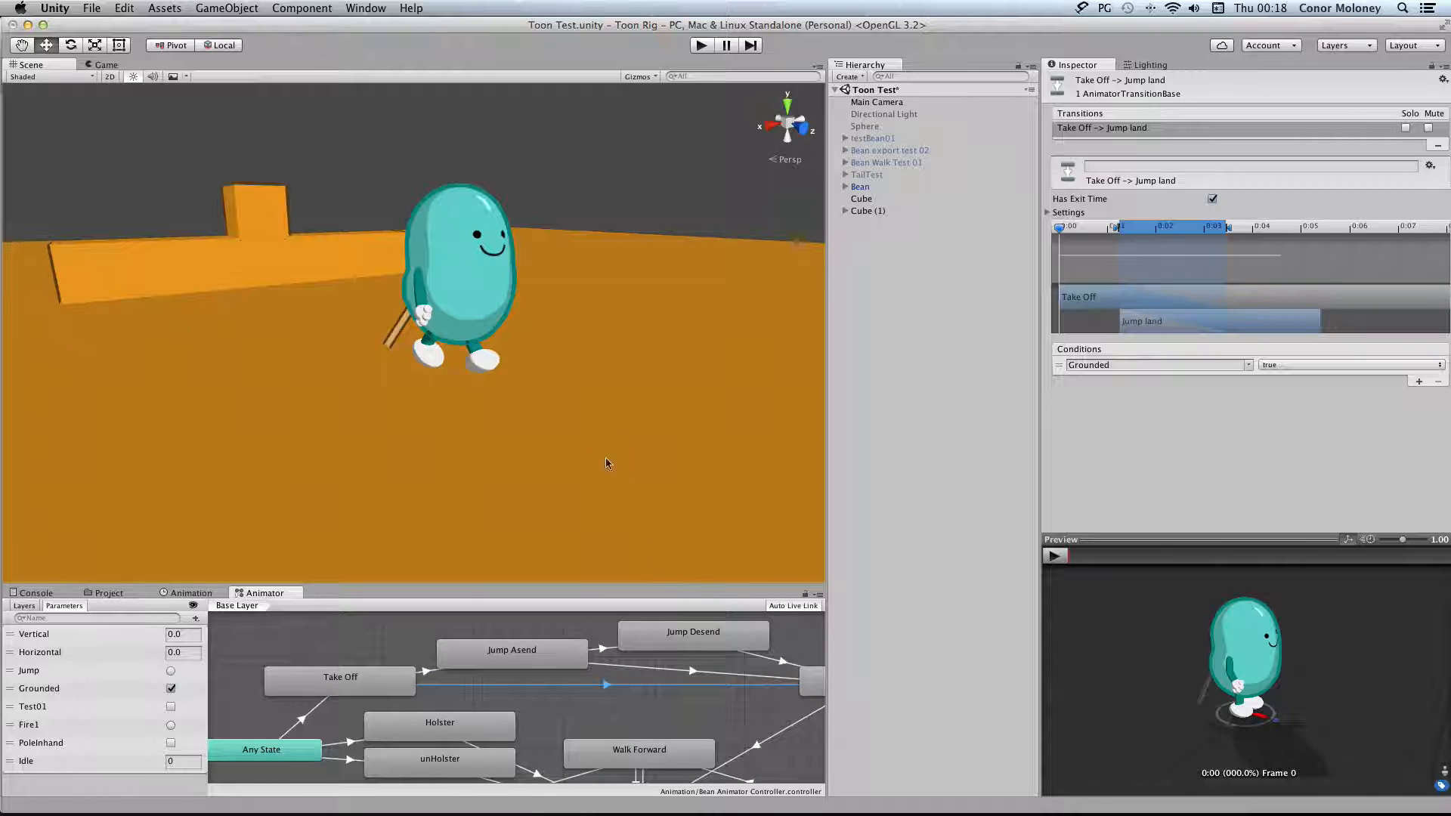
scroll(506, 691, "right", 1)
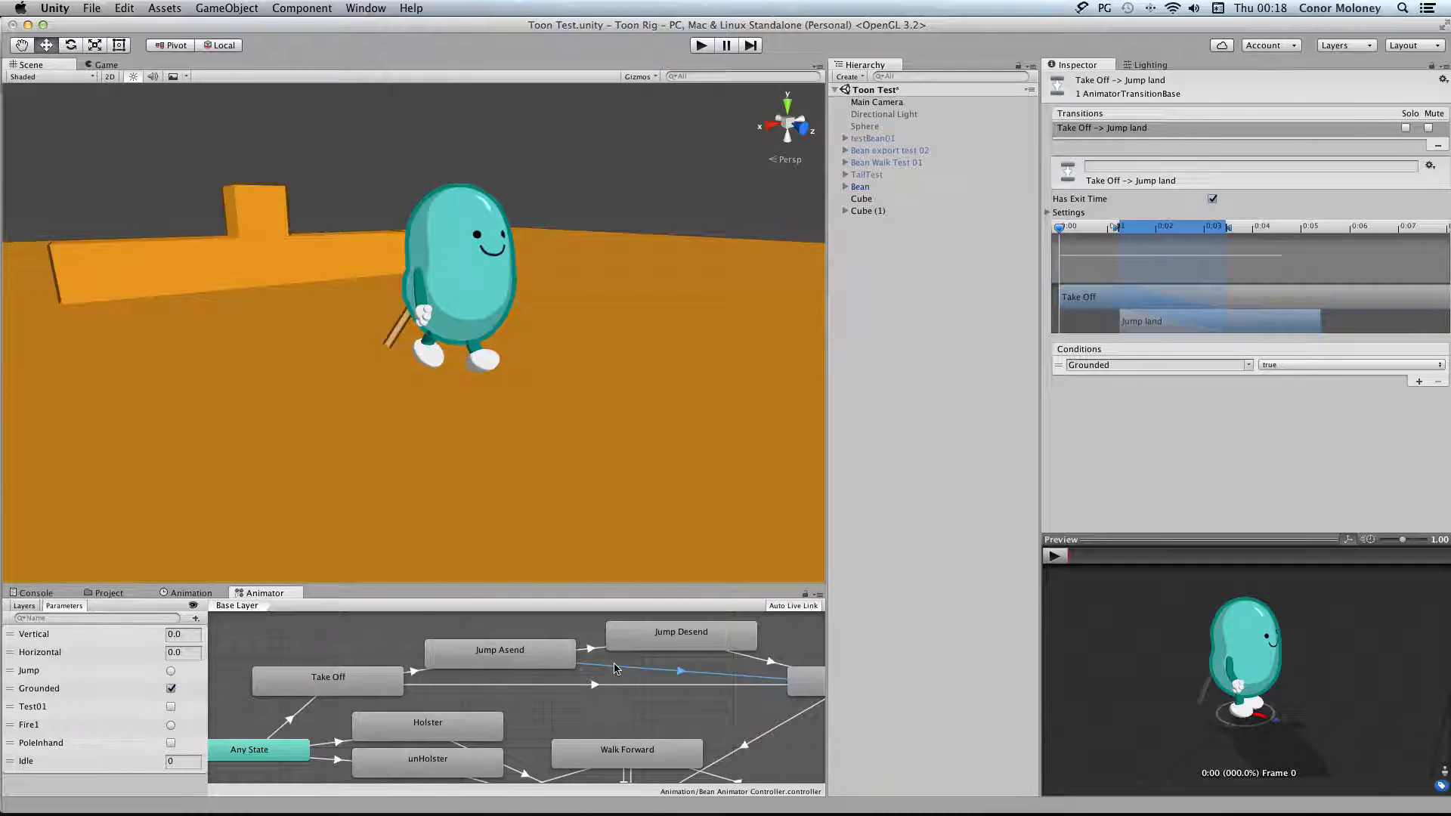
left_click(767, 662)
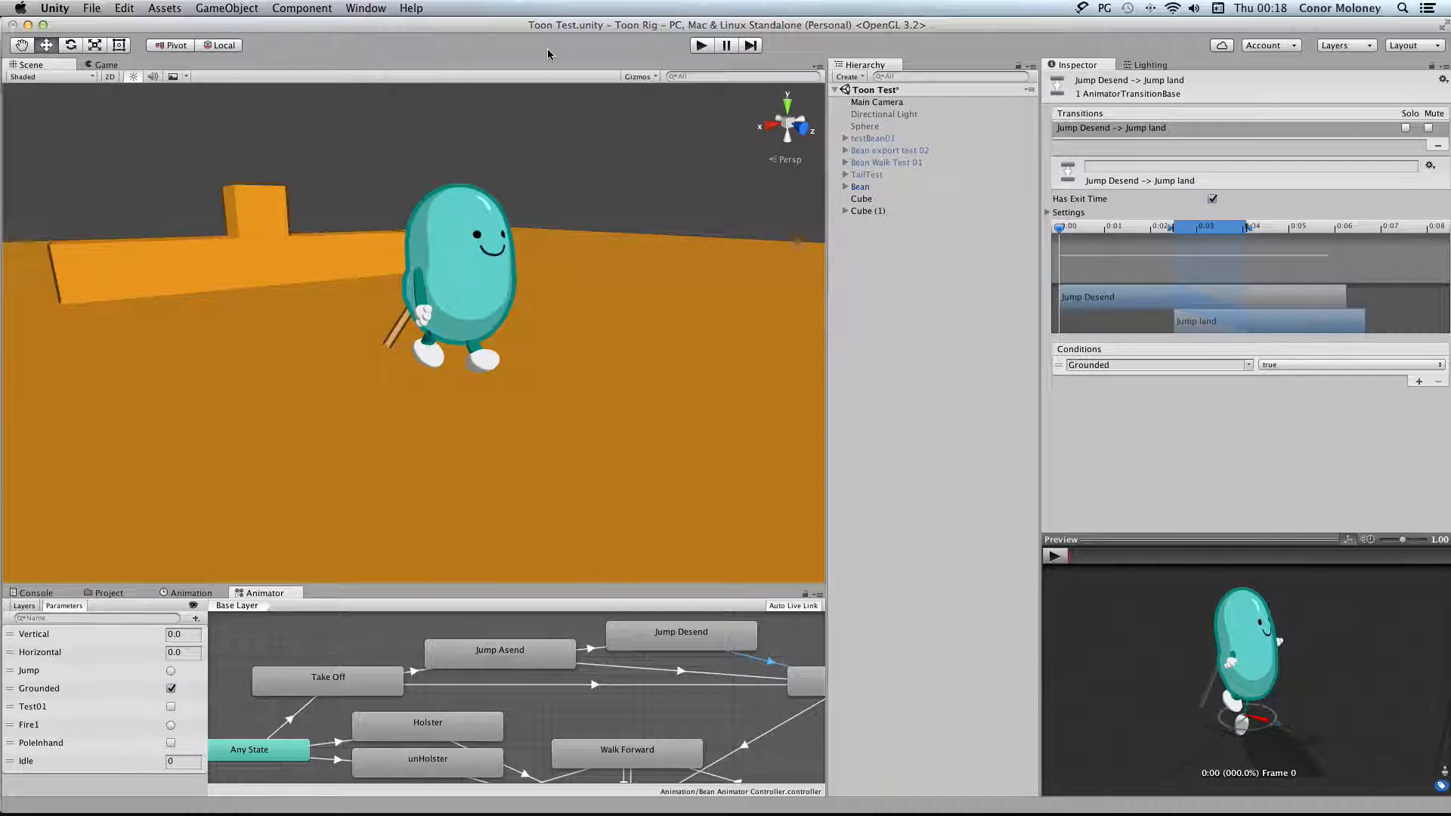
Run the game, move the Bean backward and jump it onto the top of the raised orange block
left_click(702, 45)
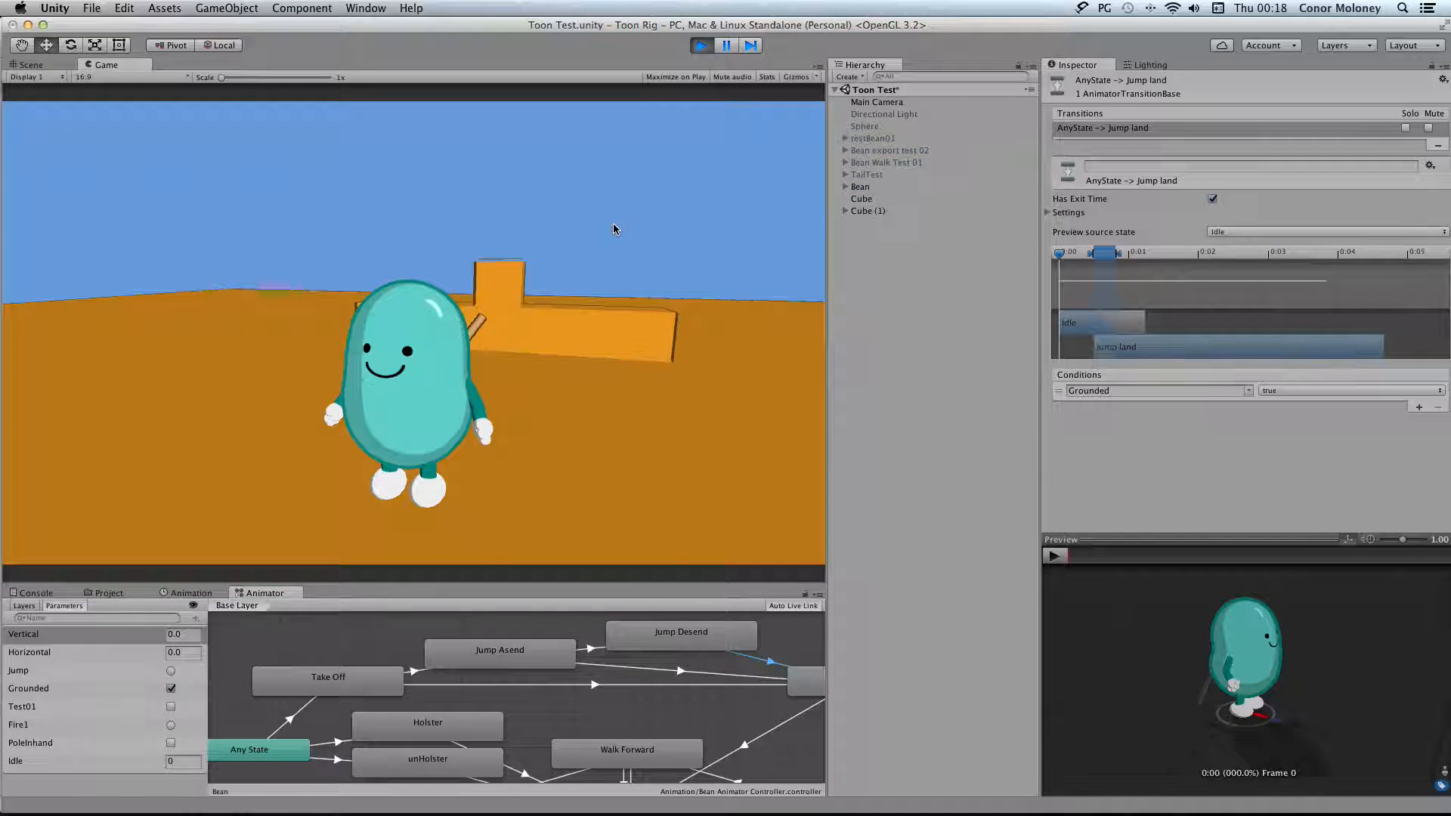
key("s")
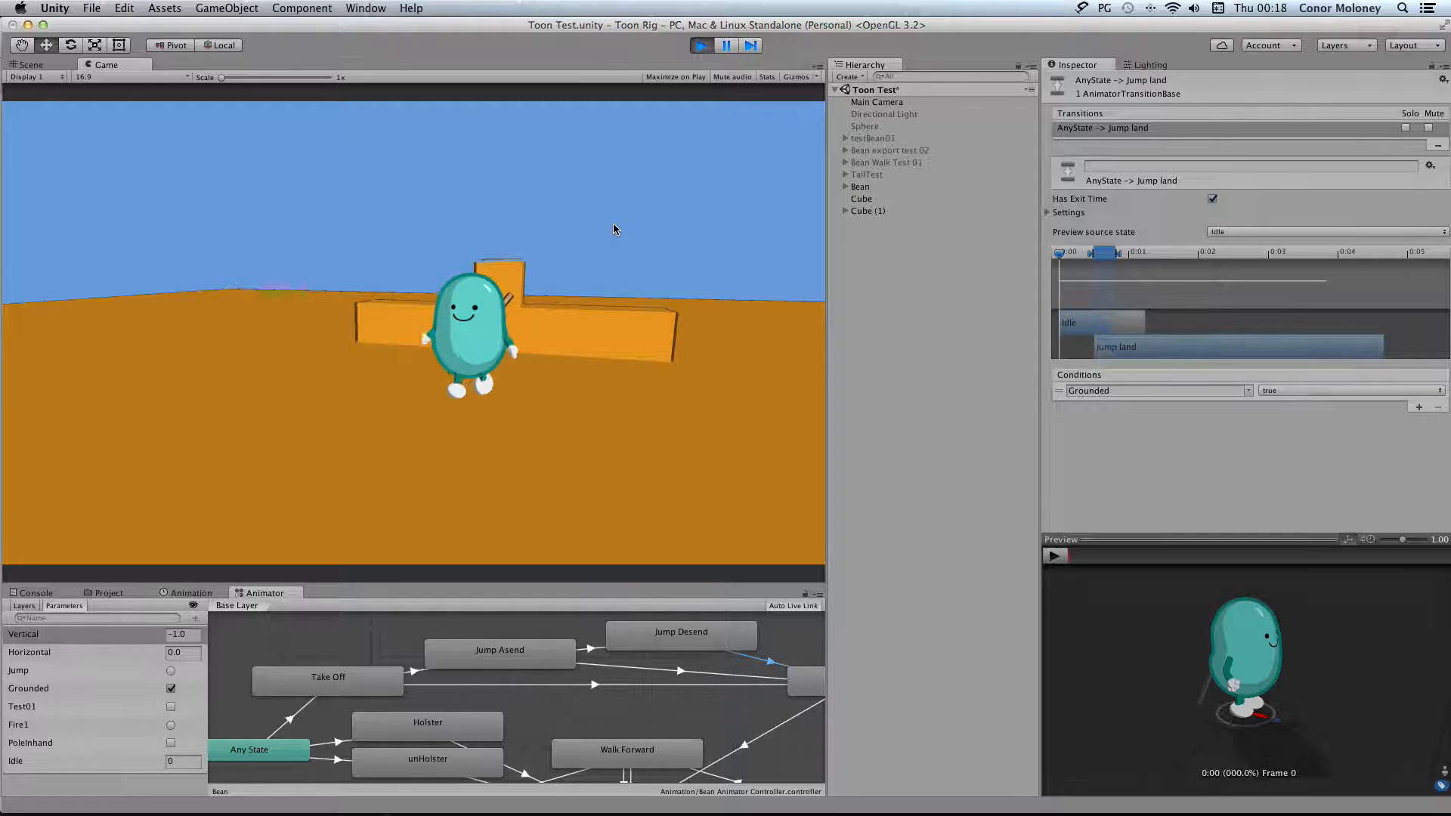
key("space")
key("space")
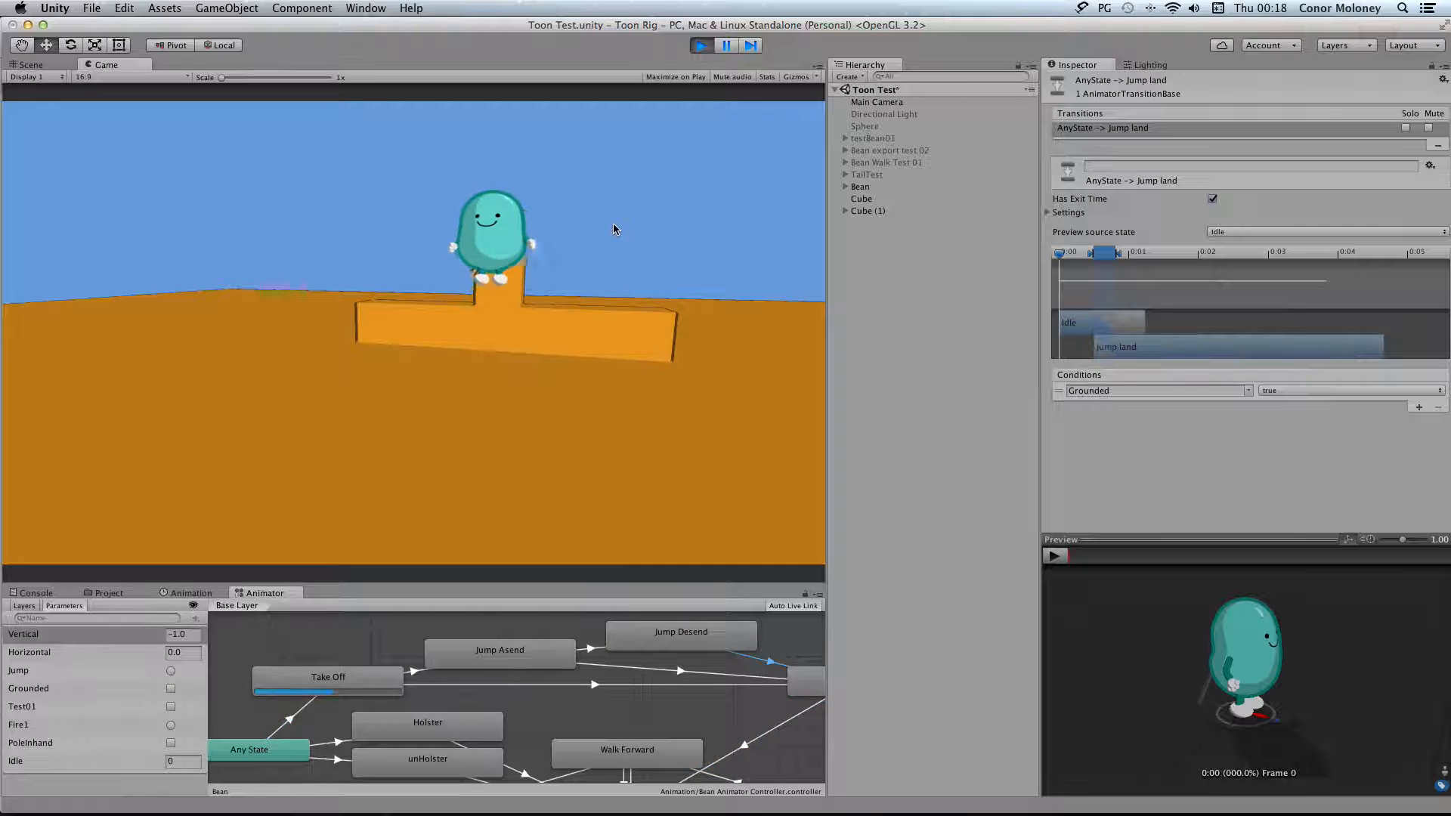
key("space")
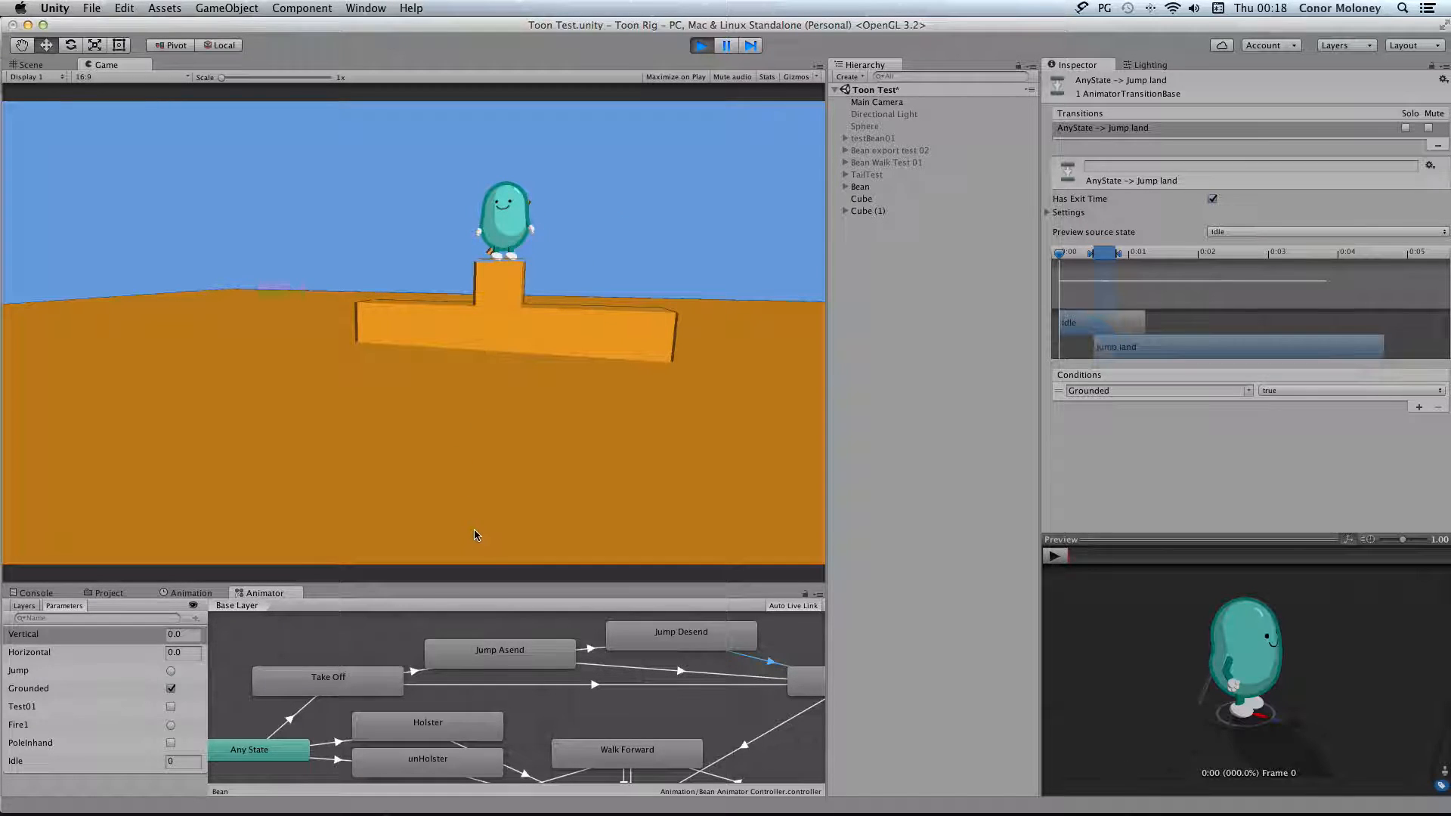
Examine the Jump Asend state and the condition of its transition to Jump Desend
left_click(484, 641)
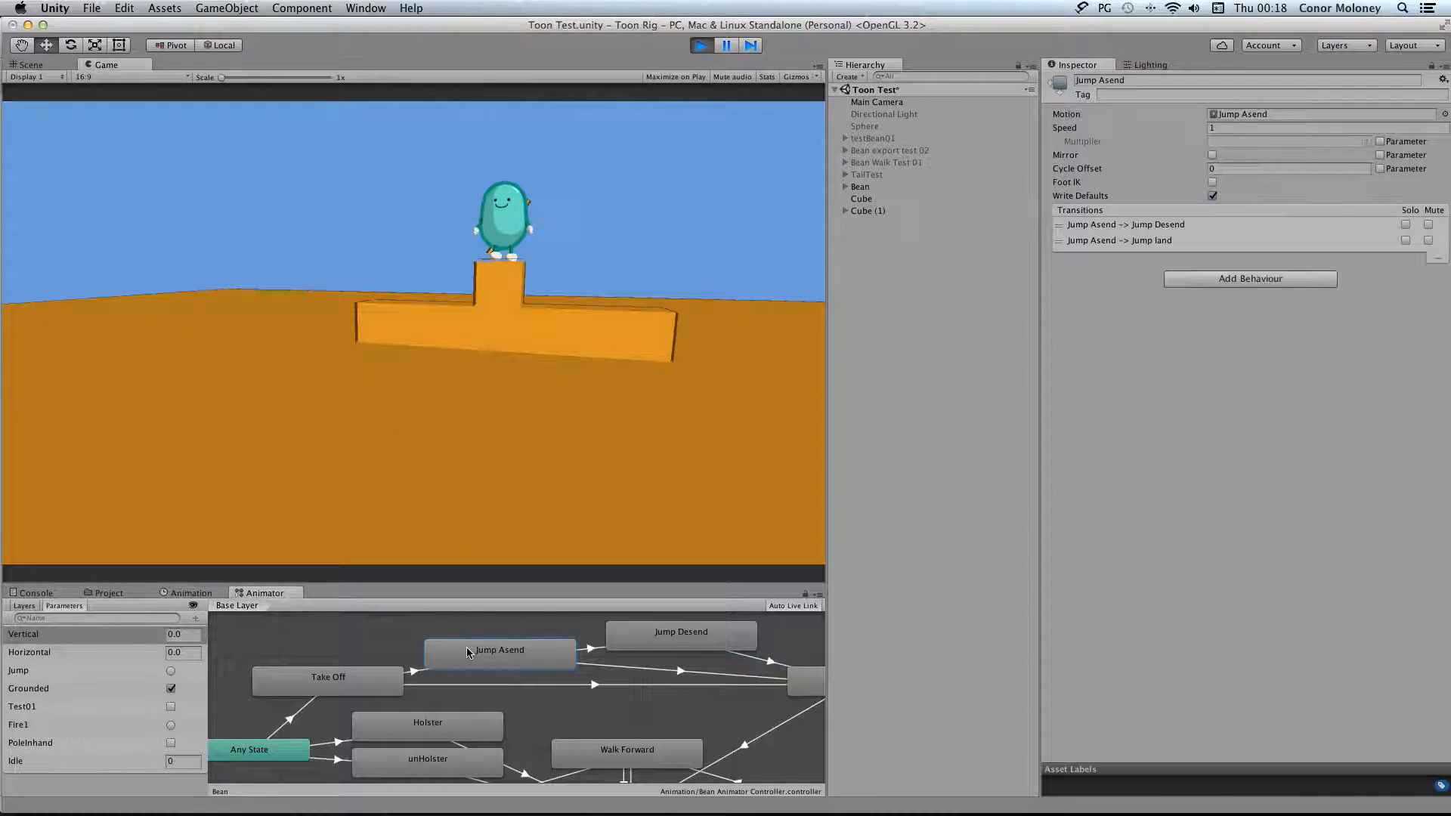
left_click(678, 641)
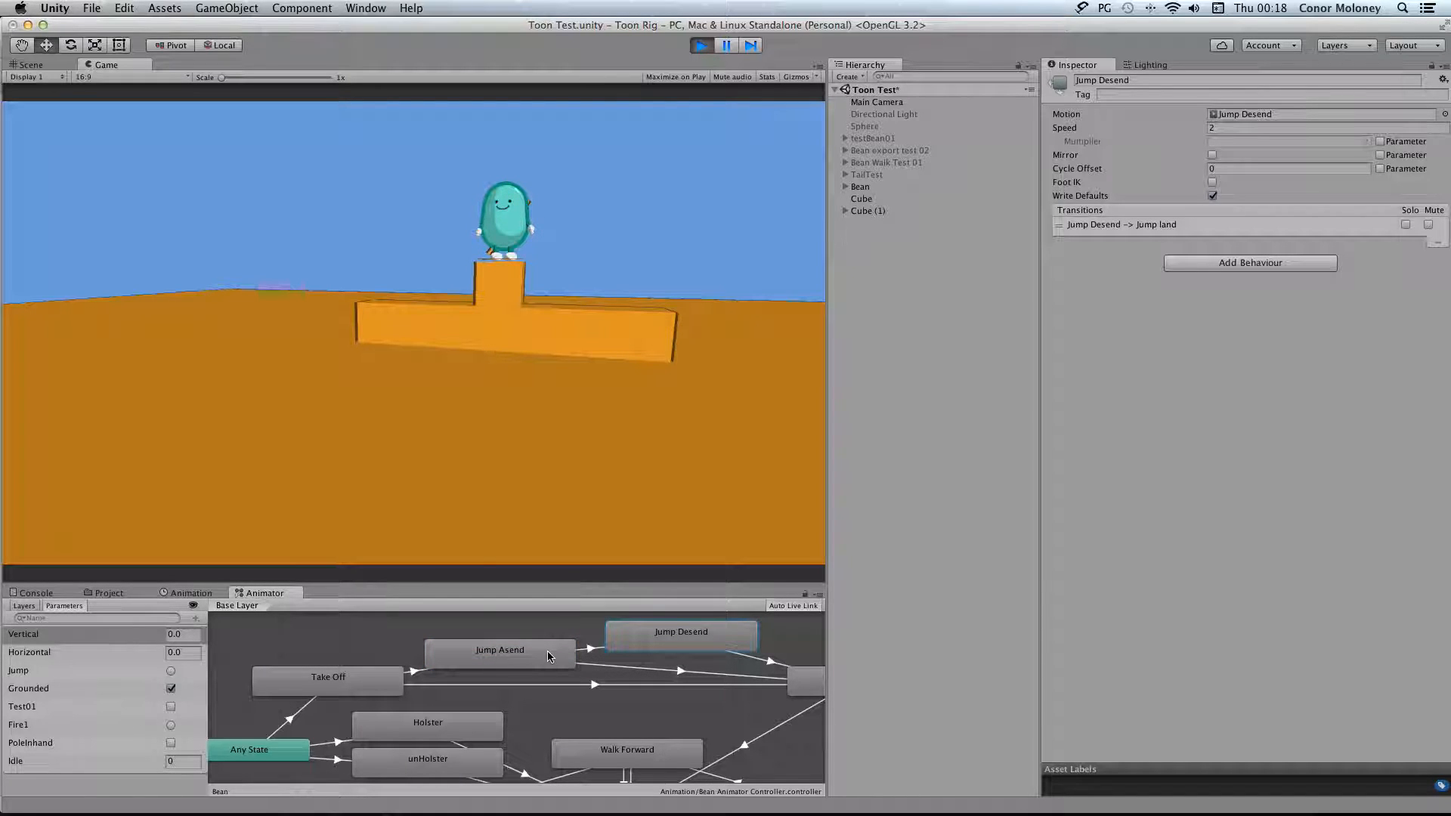
left_click(591, 650)
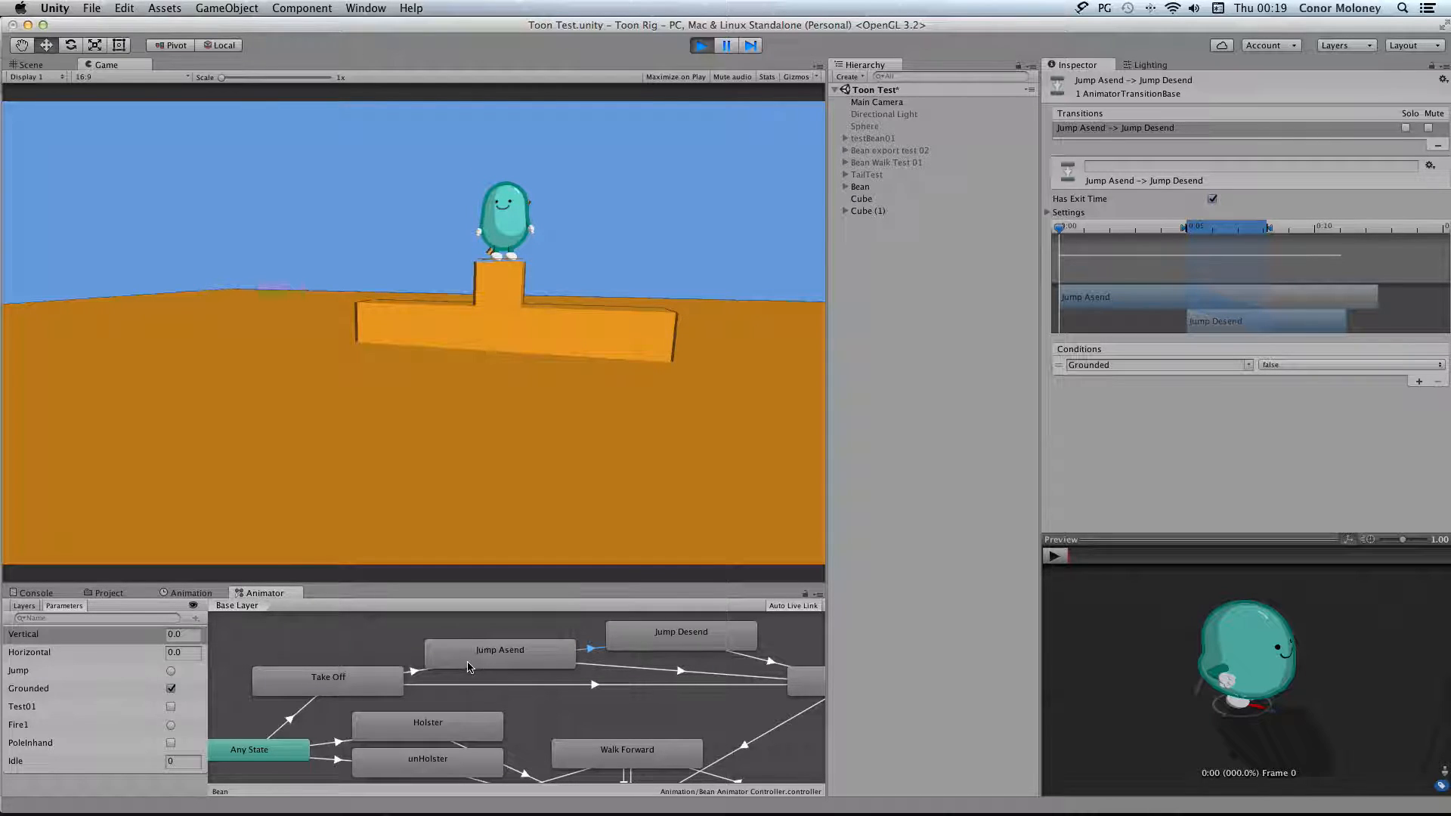
left_click(484, 661)
left_click(592, 648)
left_click(502, 654)
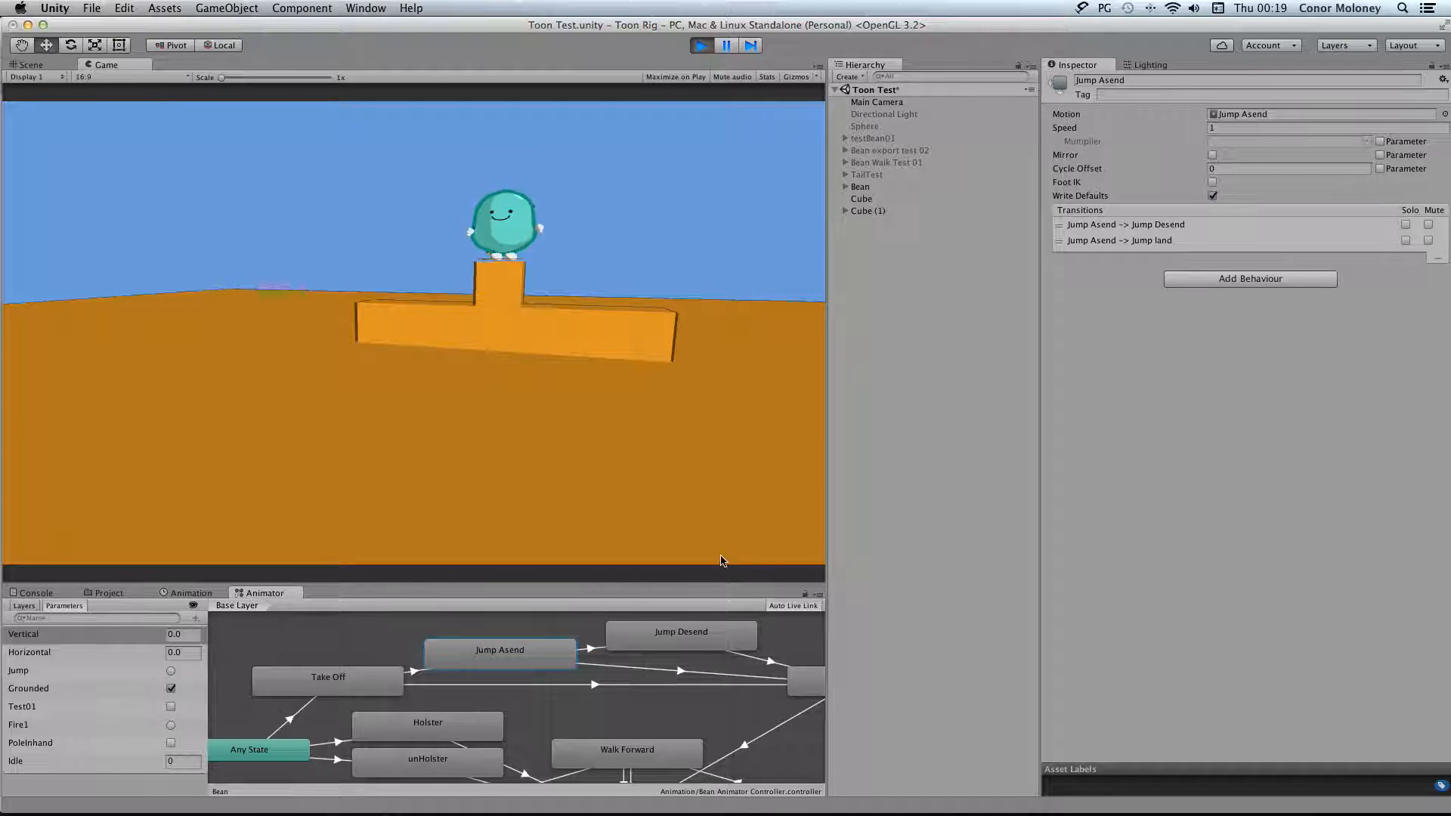
left_click(594, 650)
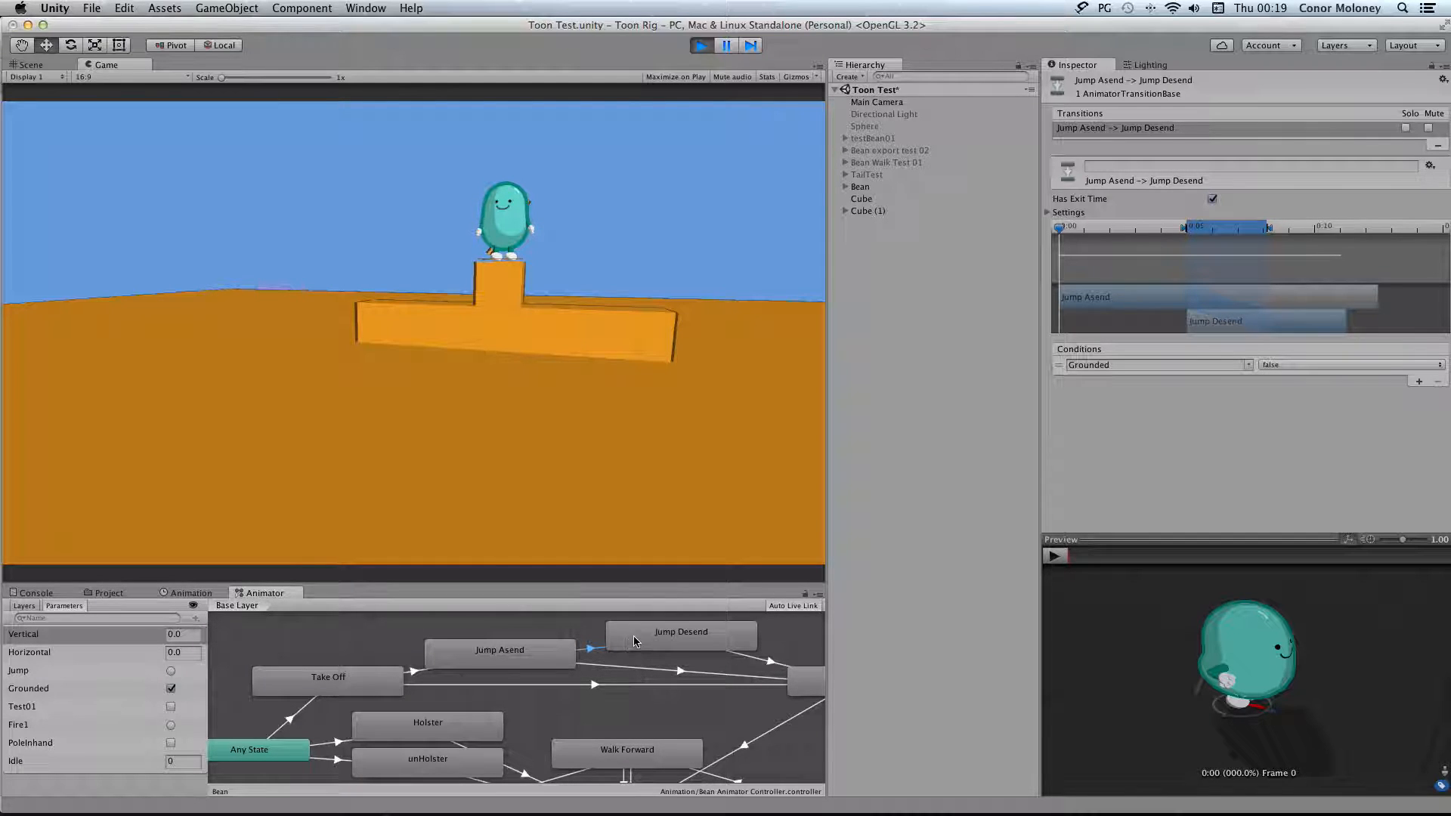
Examine the Jump Desend and Jump land states and their transitions to Jump land and Idle
left_click(668, 636)
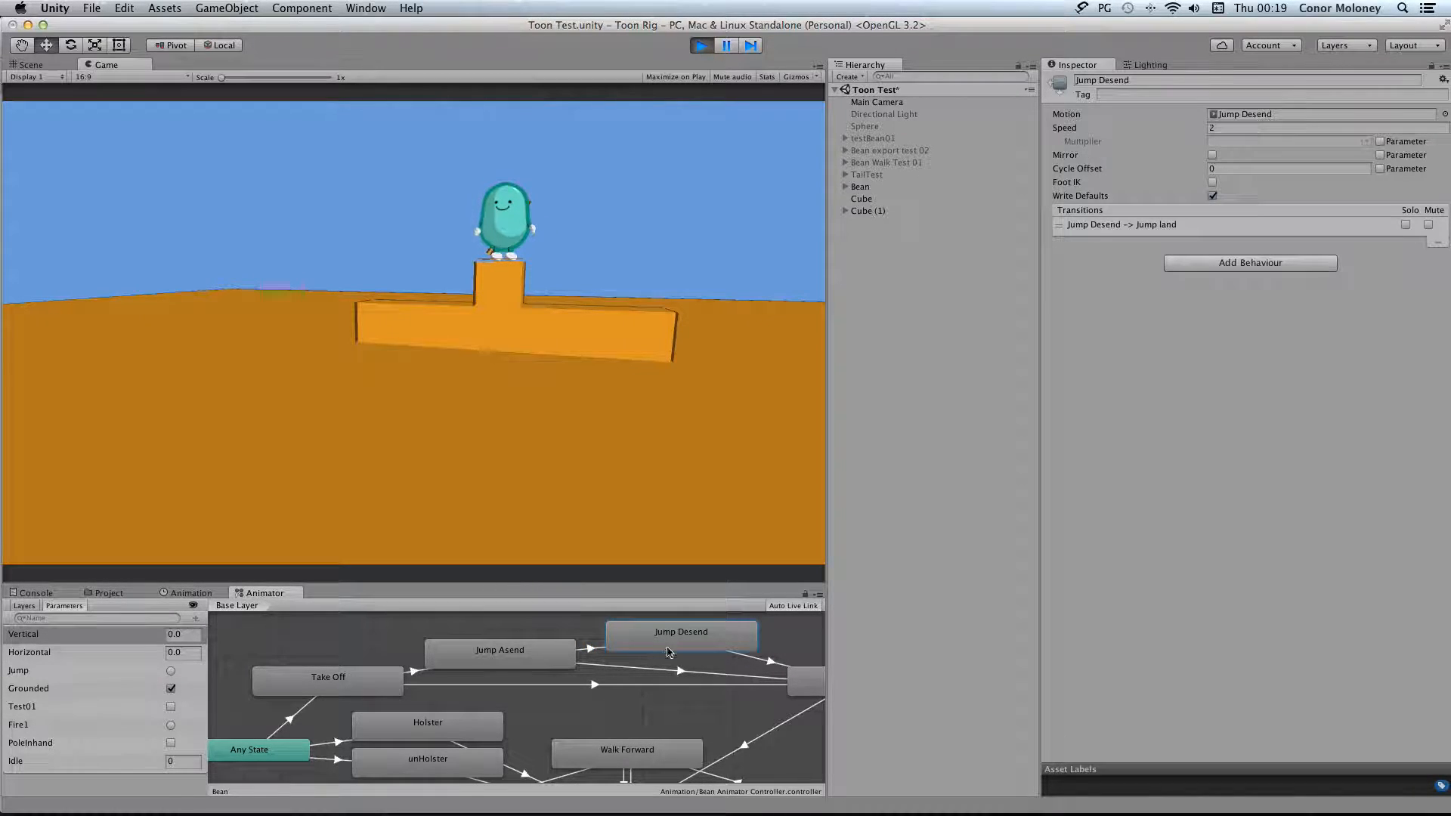
left_click(752, 662)
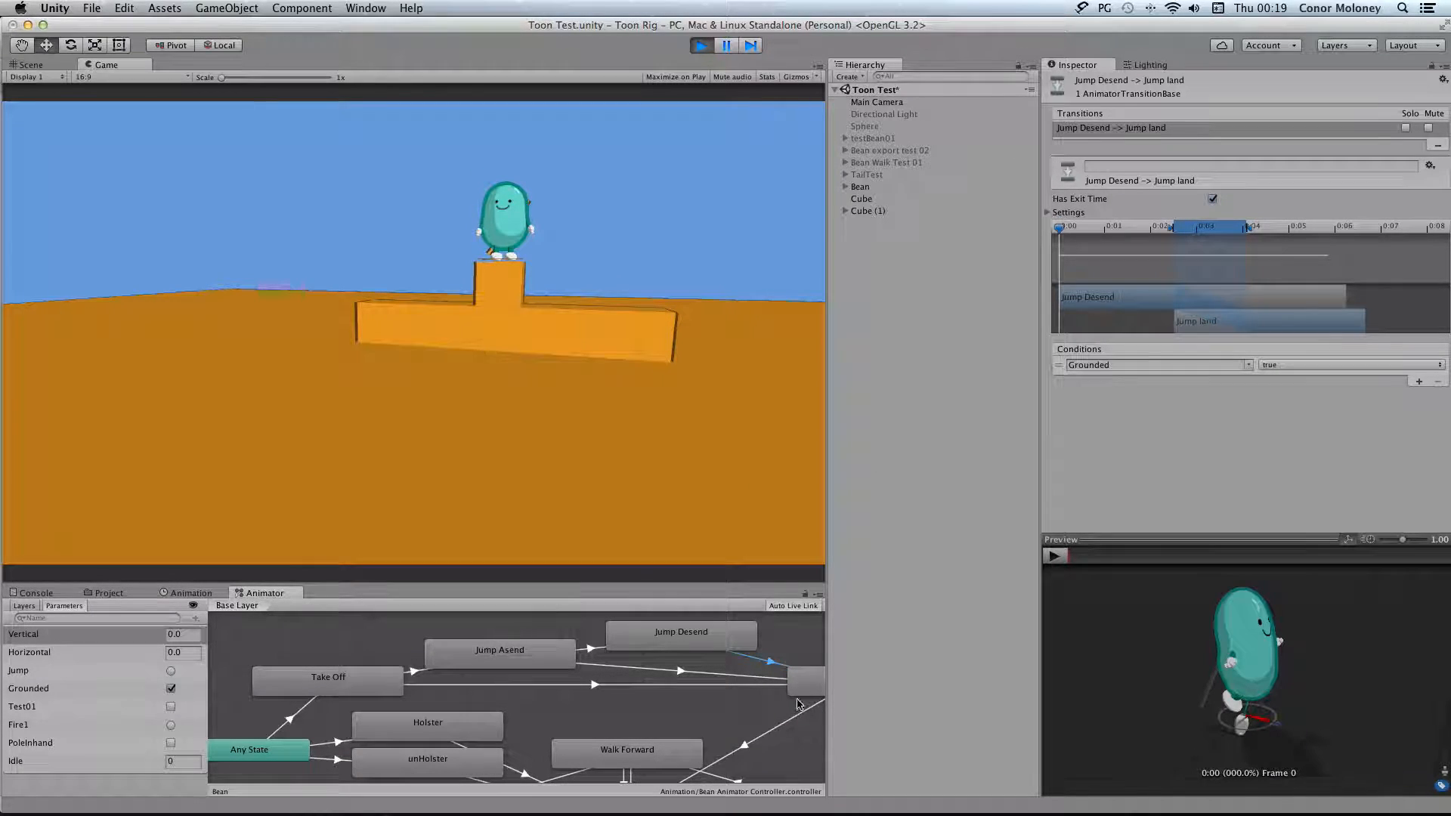
scroll(801, 705, "right", 5)
left_click(723, 687)
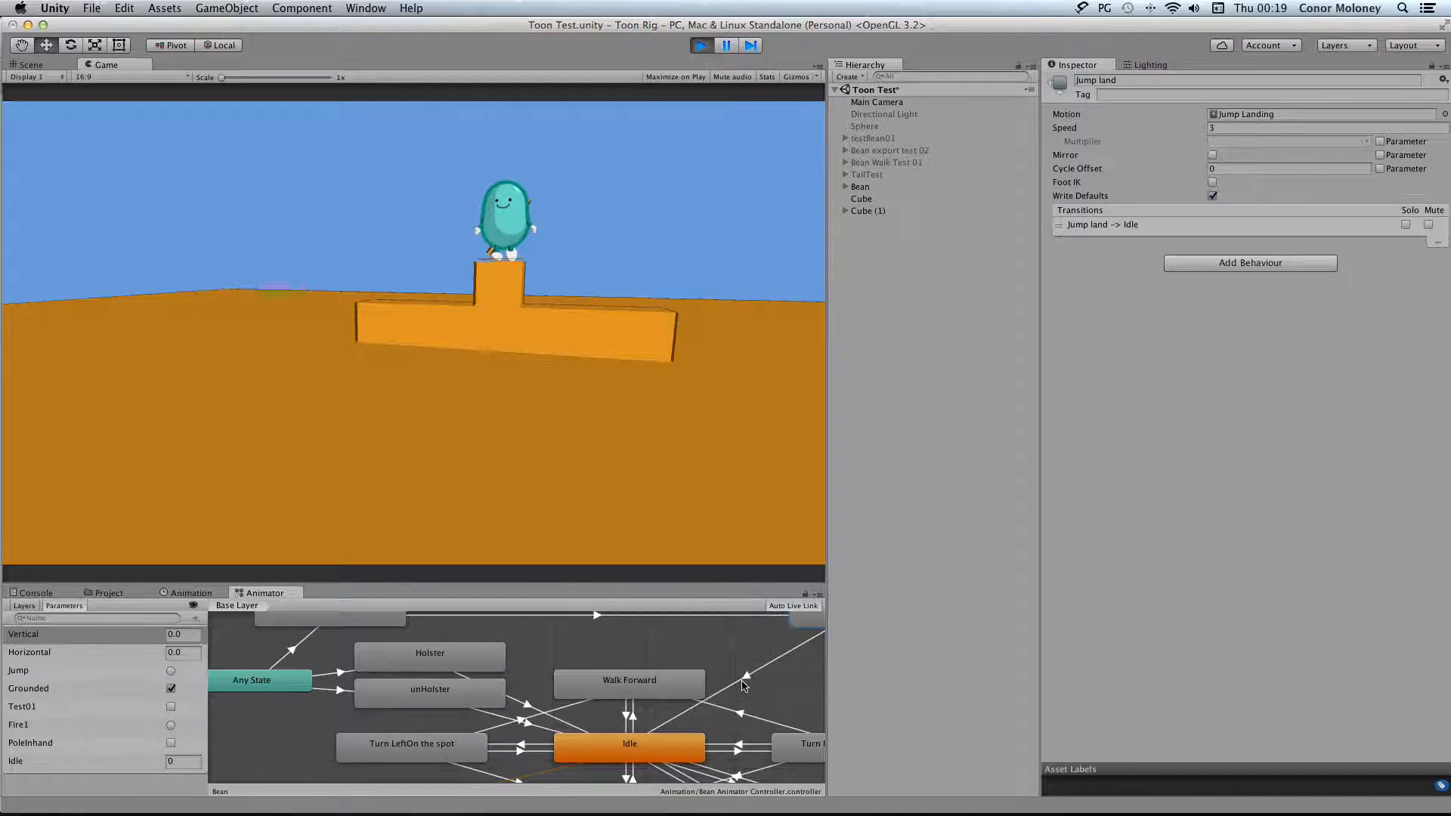
scroll(744, 685, "up", 3)
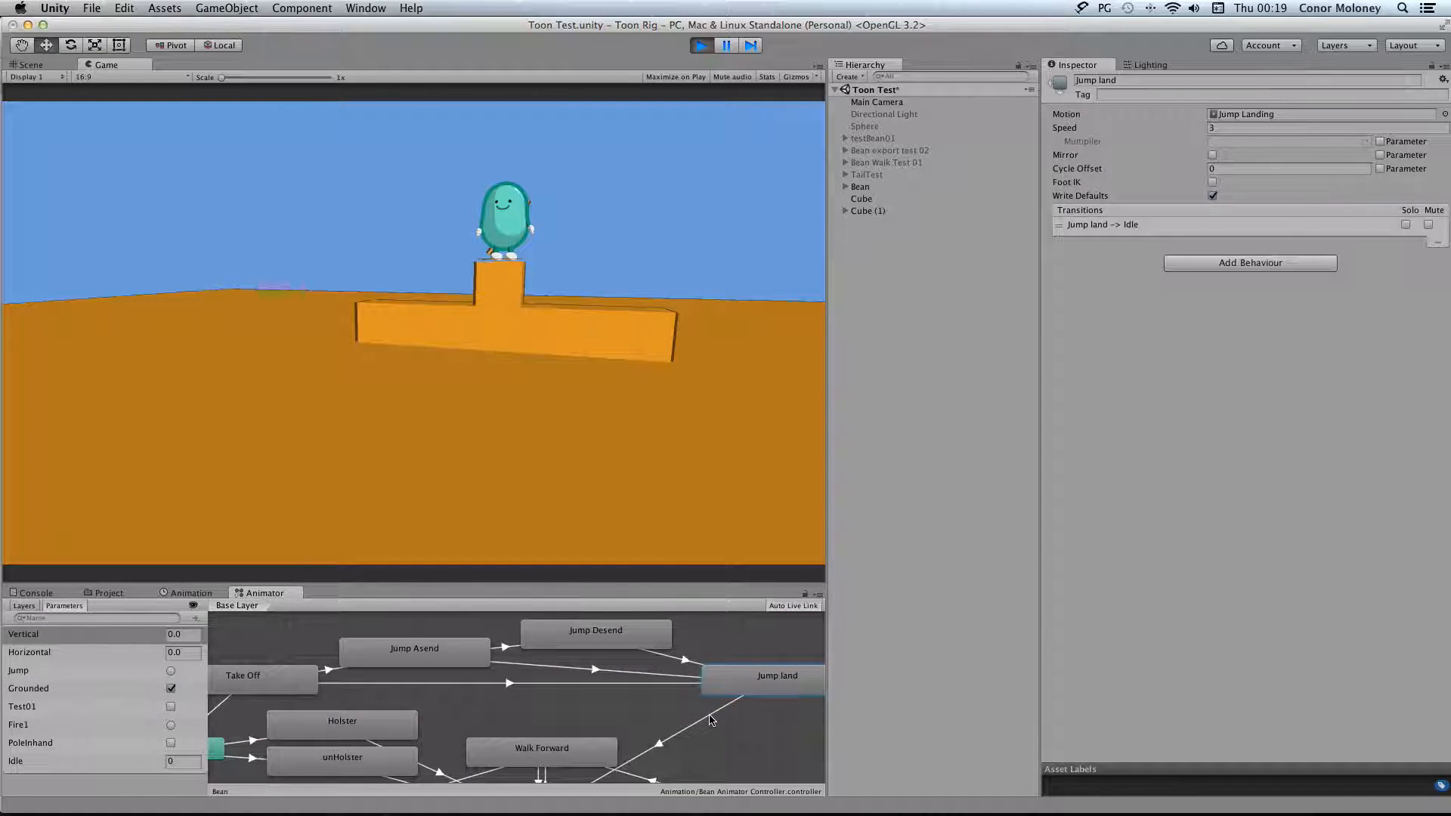
left_click(714, 710)
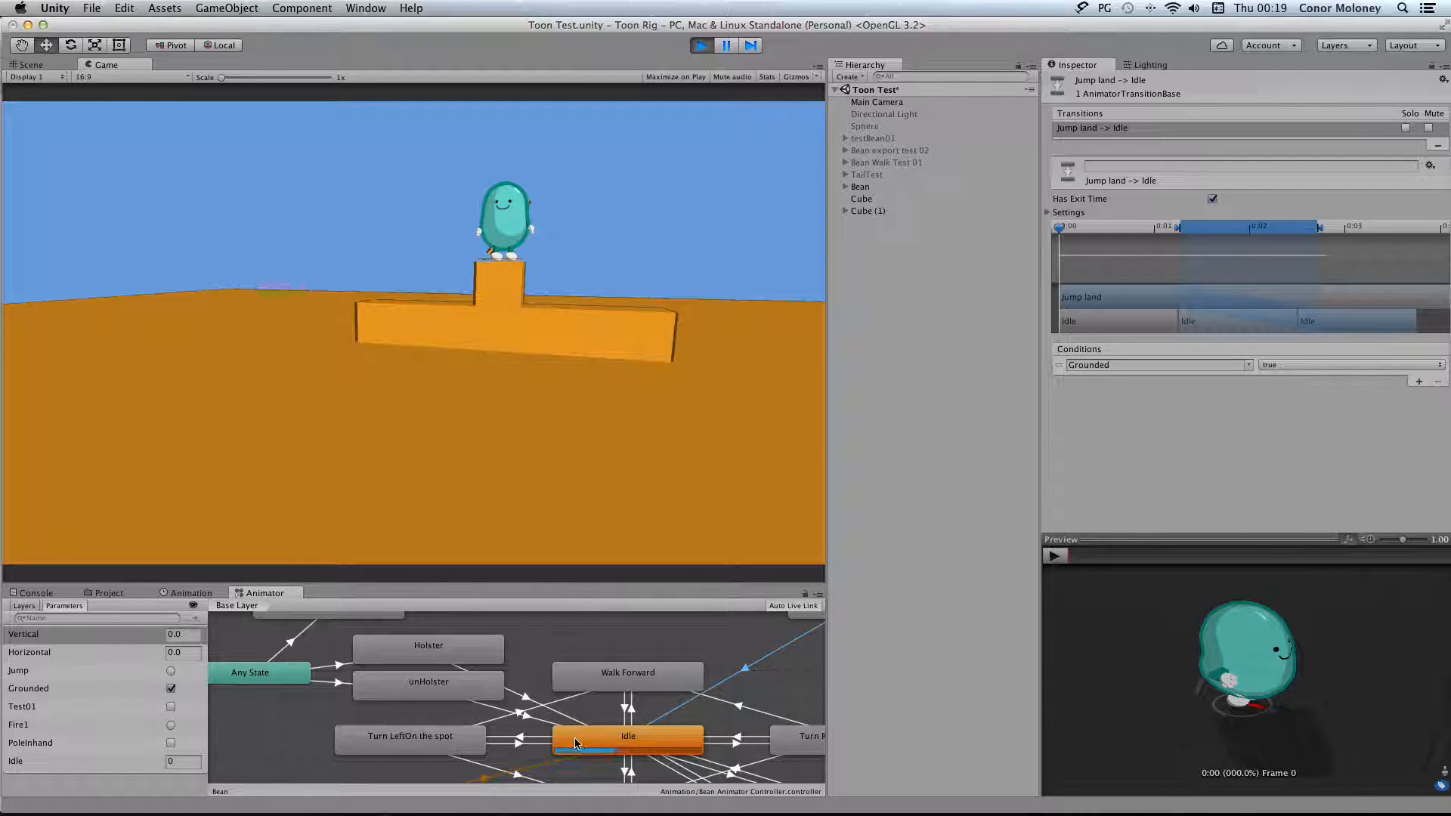
Walk the Bean forward off the raised orange block with a jump and turn it on the ground
scroll(665, 737, "up", 5)
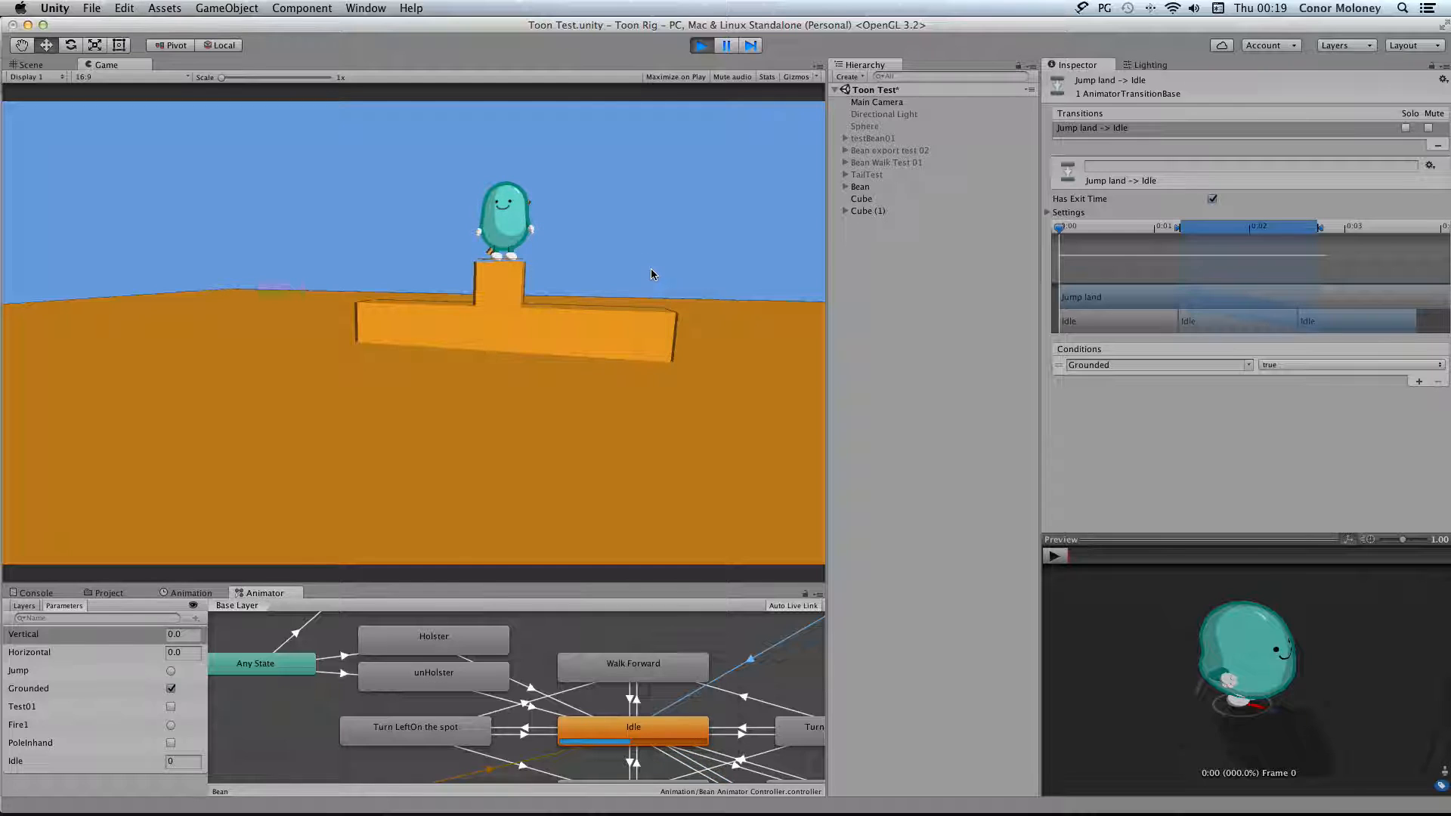
key("w")
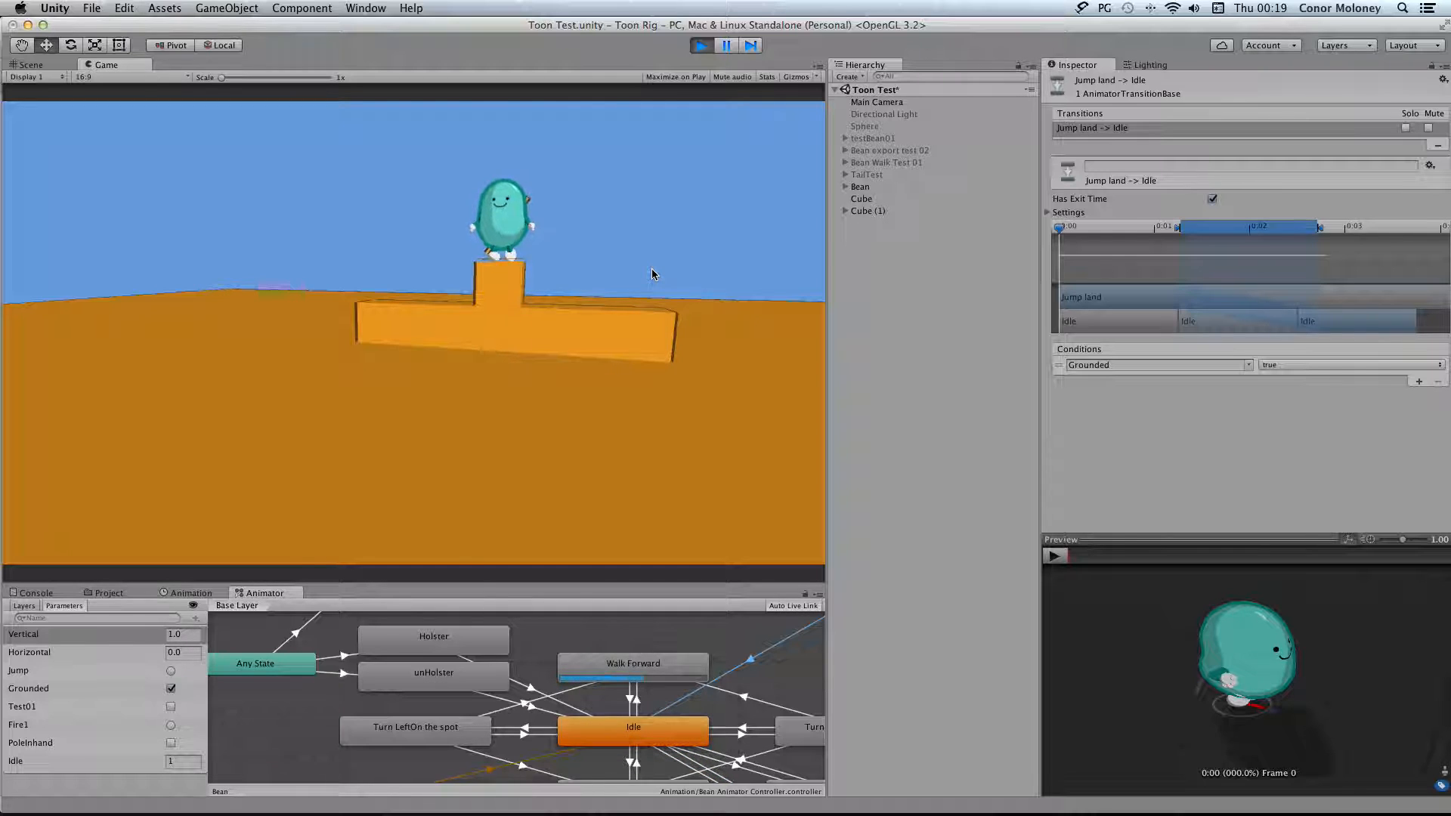
key("space")
key("d")
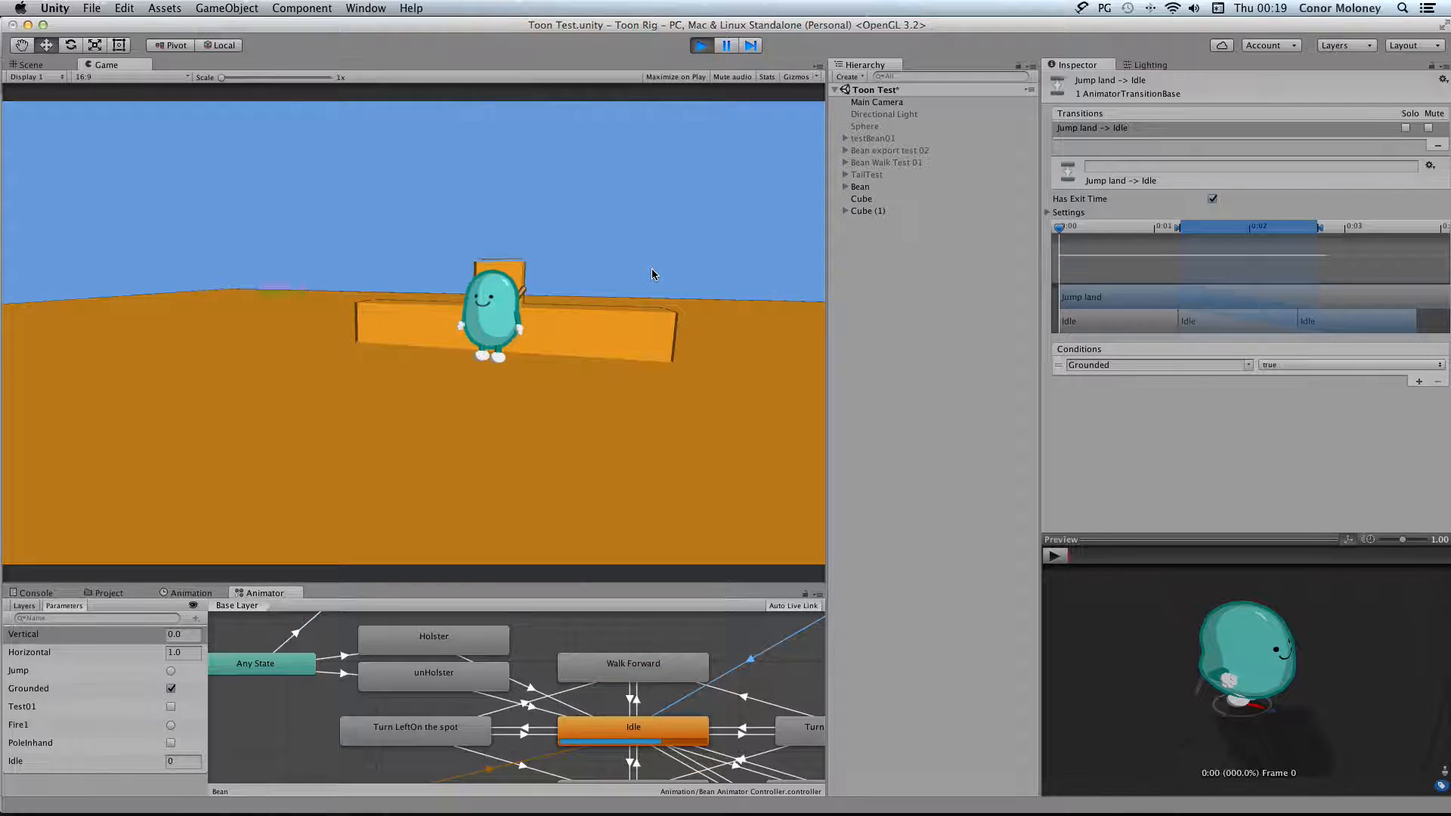
scroll(634, 622, "down", 3)
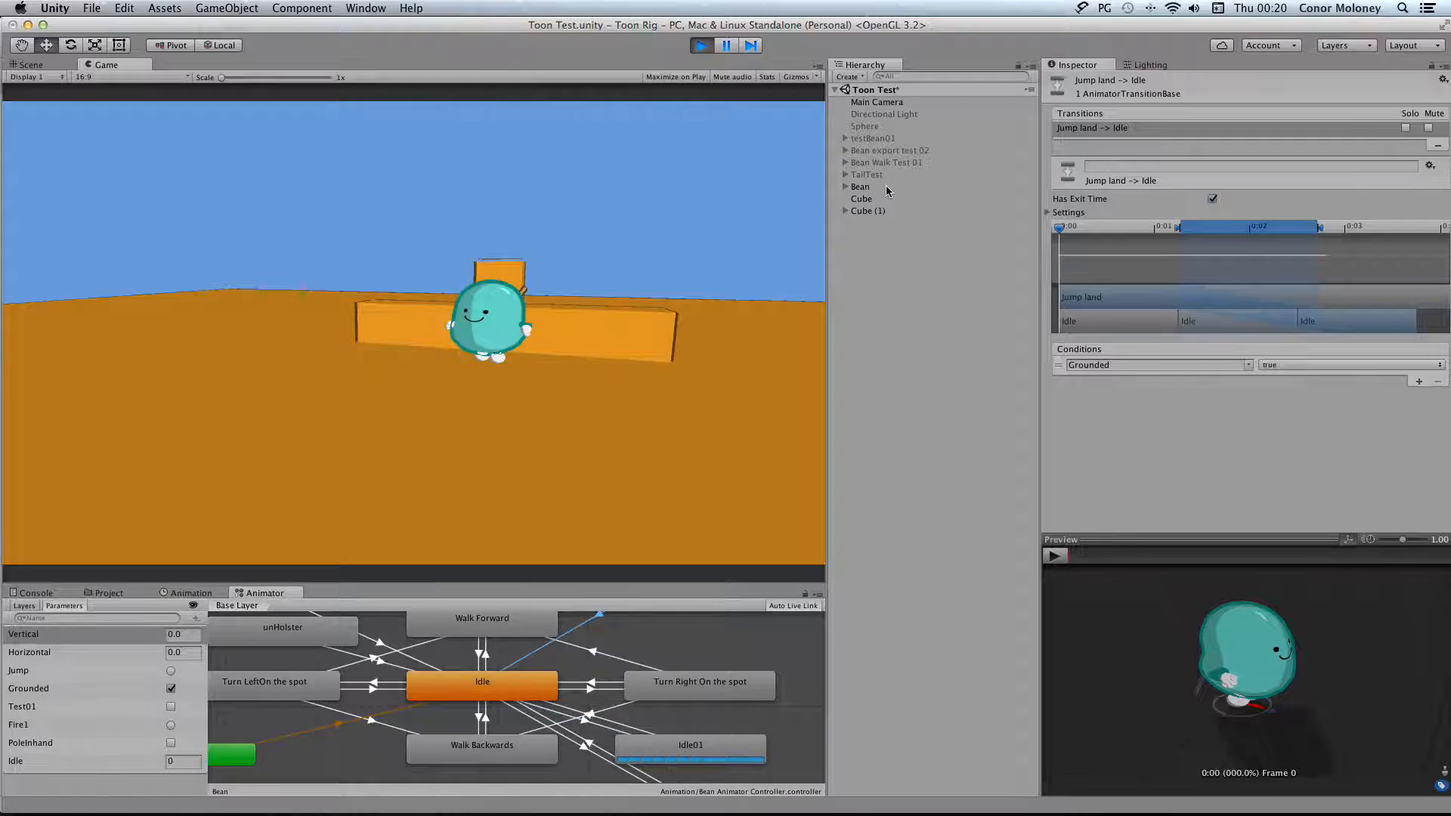
Examine the Bean's Animate Character settings down to the Fire1 section, and stop the game
left_click(860, 187)
scroll(1086, 476, "down", 8)
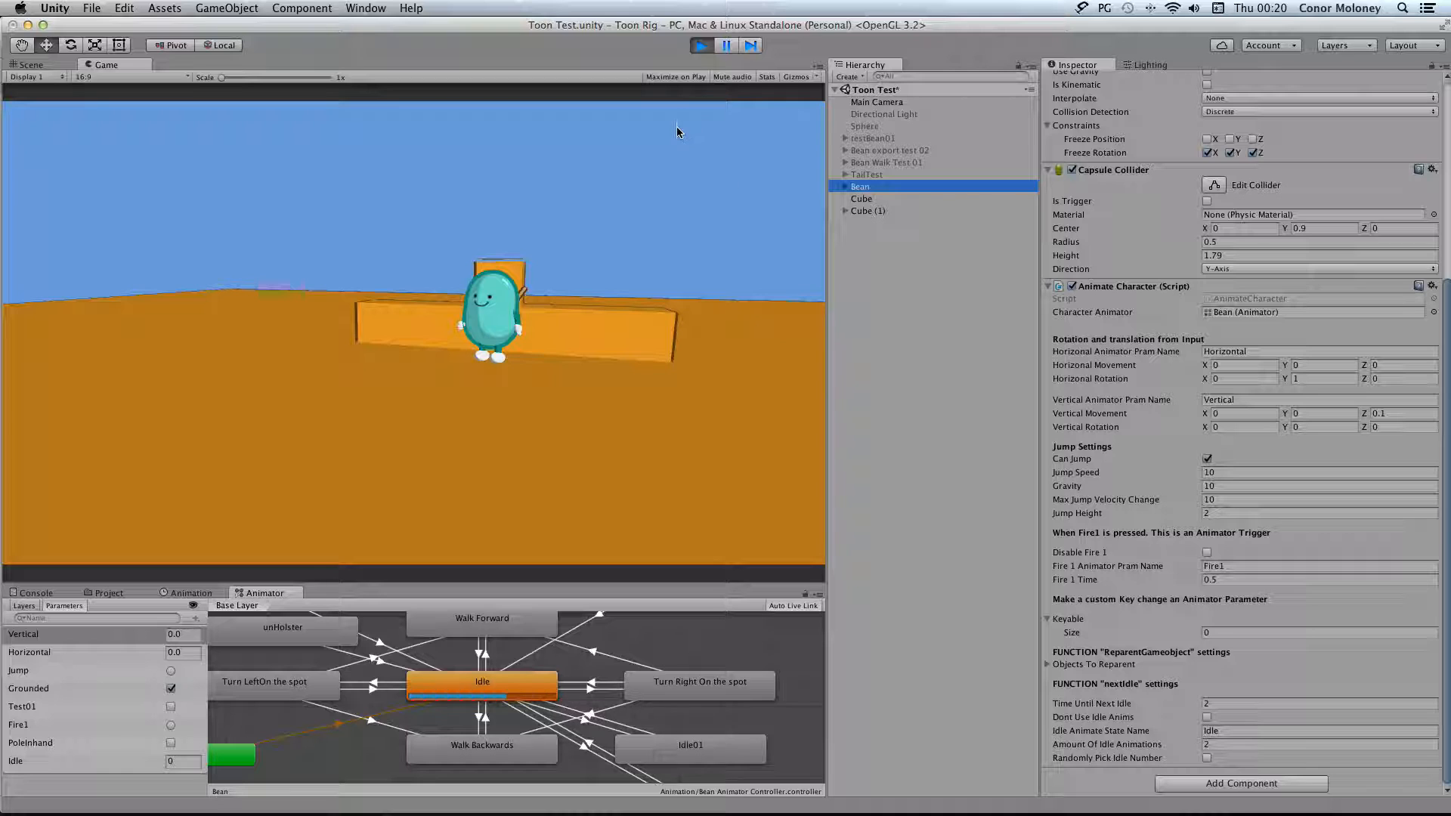
left_click(702, 45)
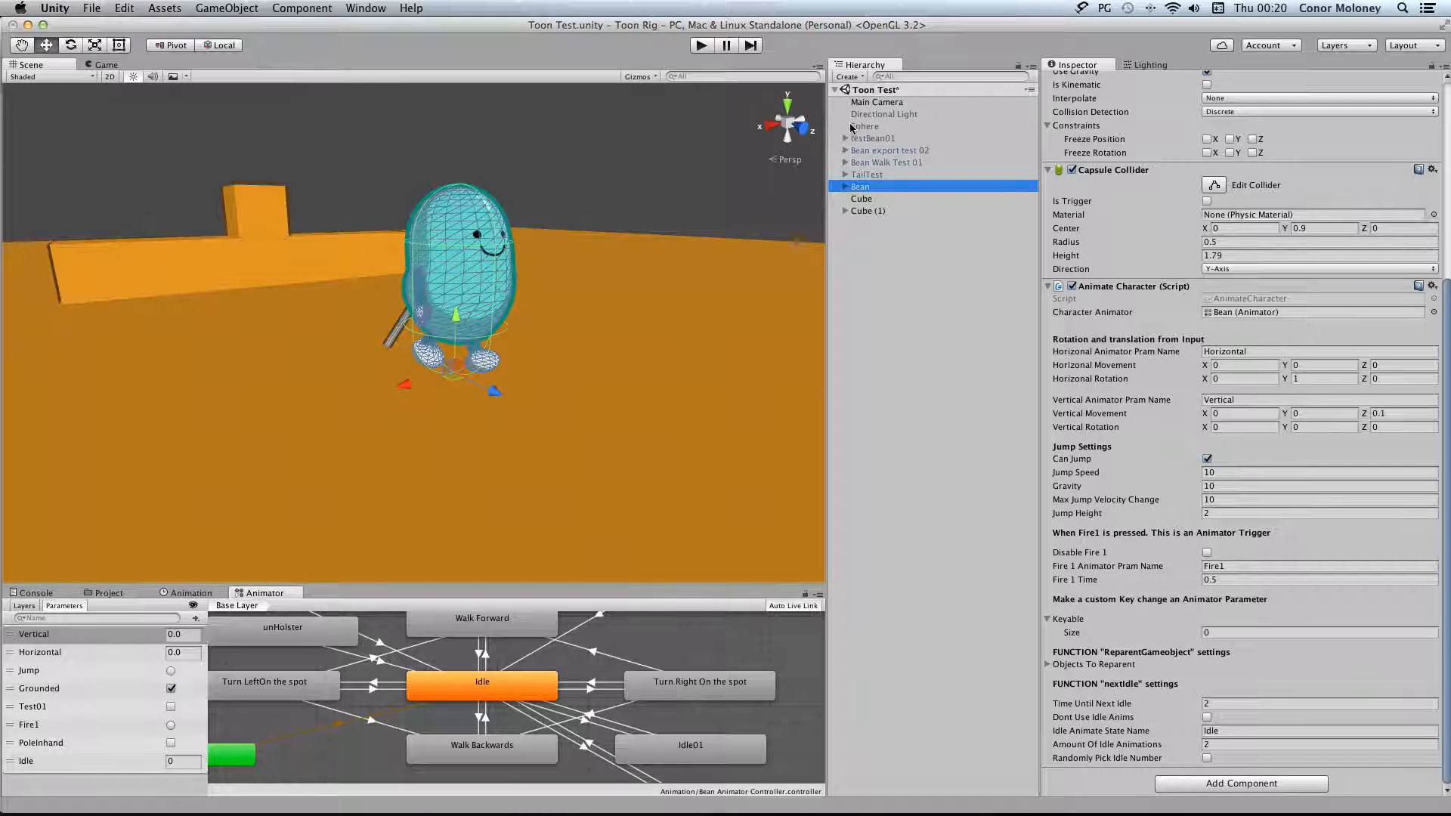
Open the project's Input settings
left_click(92, 8)
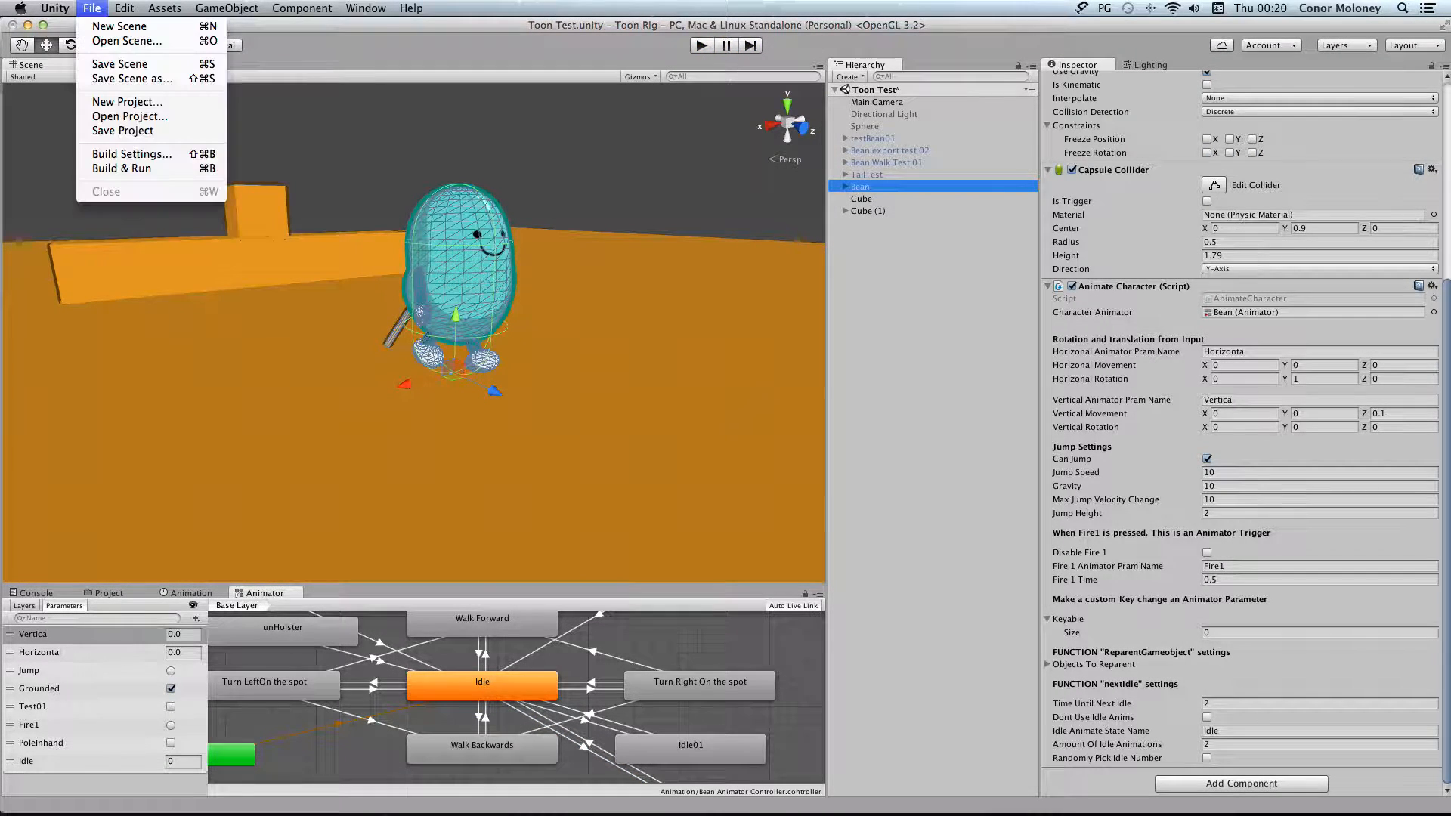
left_click(93, 8)
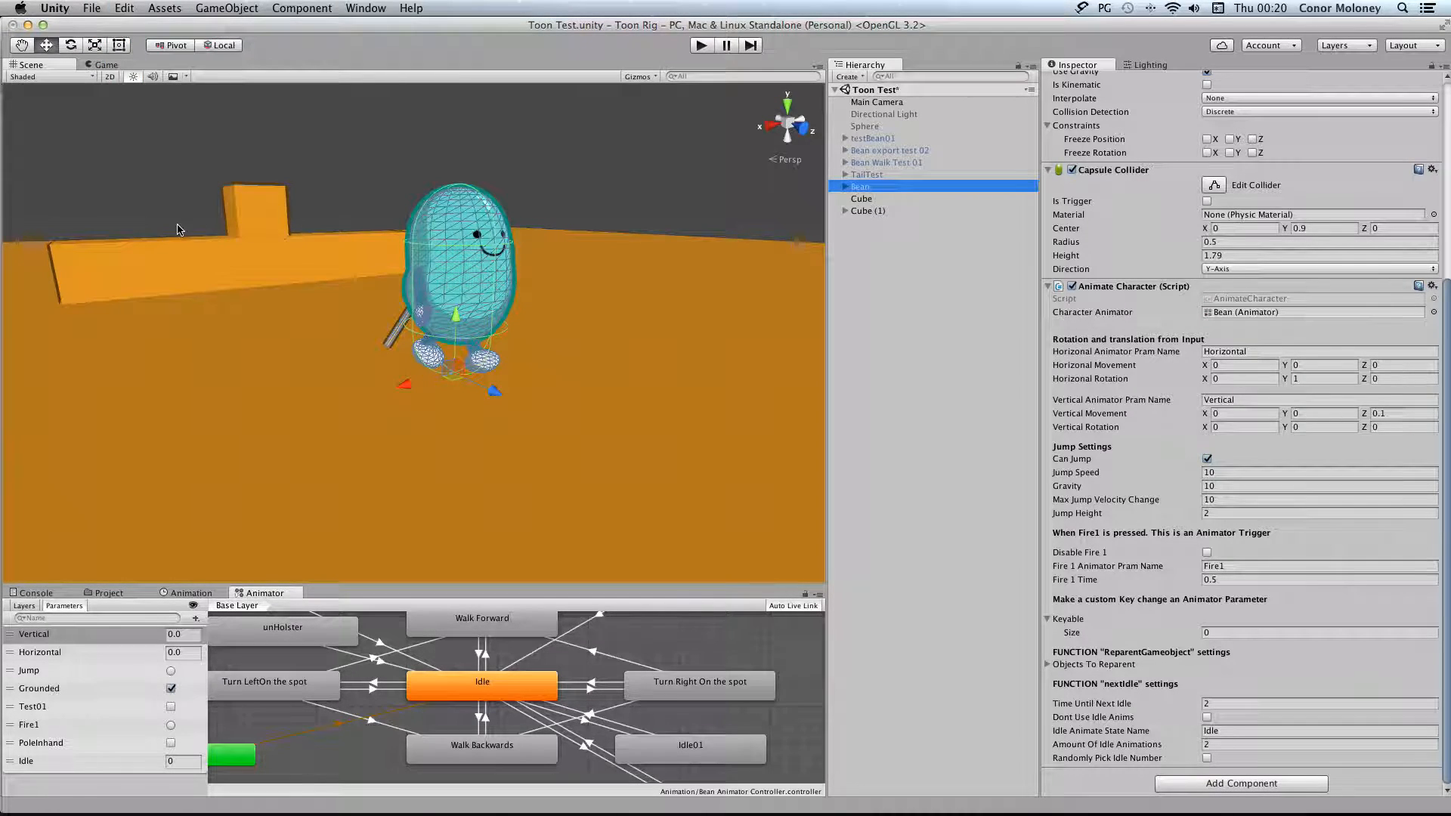
key("ctrl+super+Escape")
left_click(91, 7)
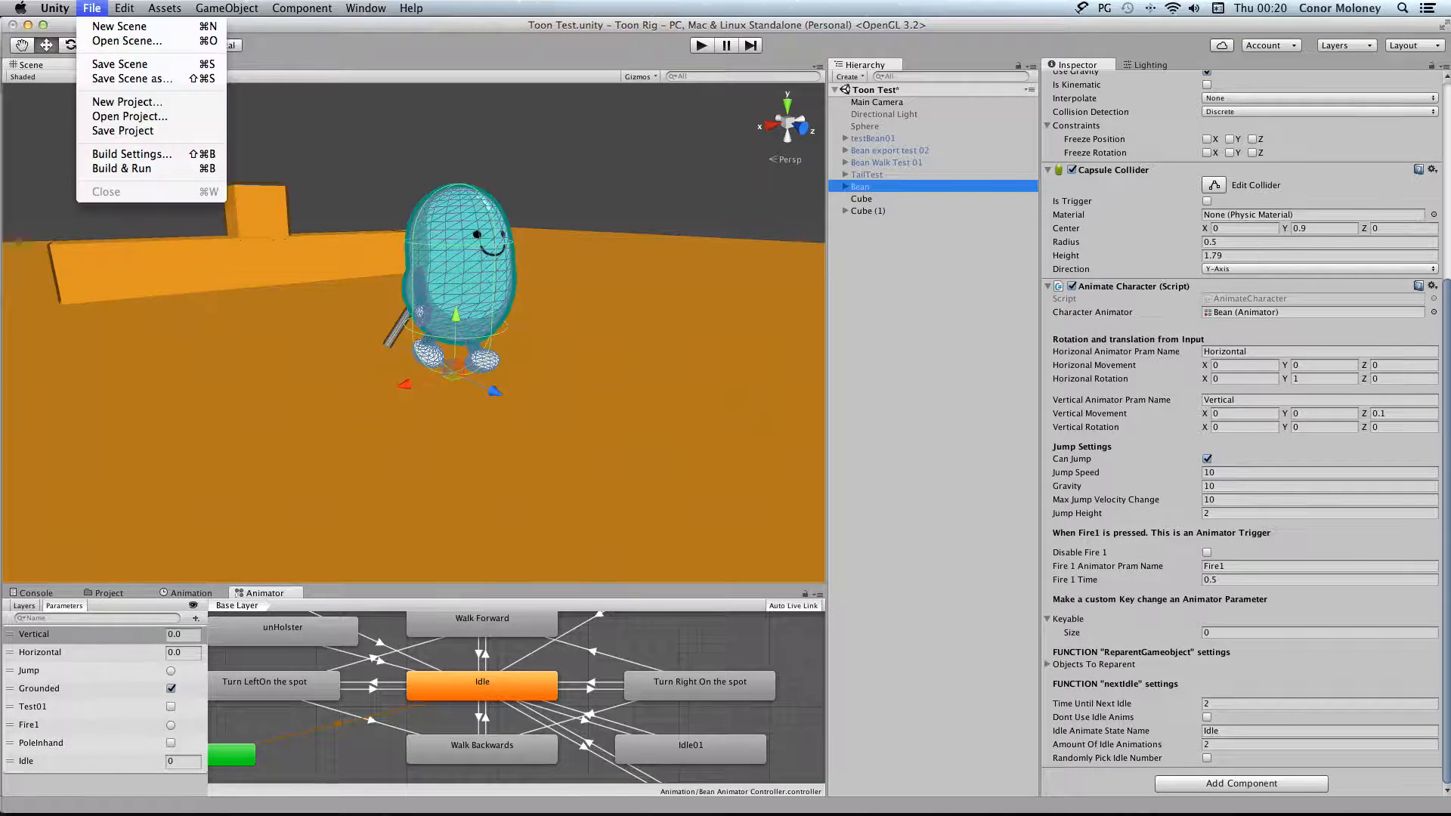
mouse_move(133, 9)
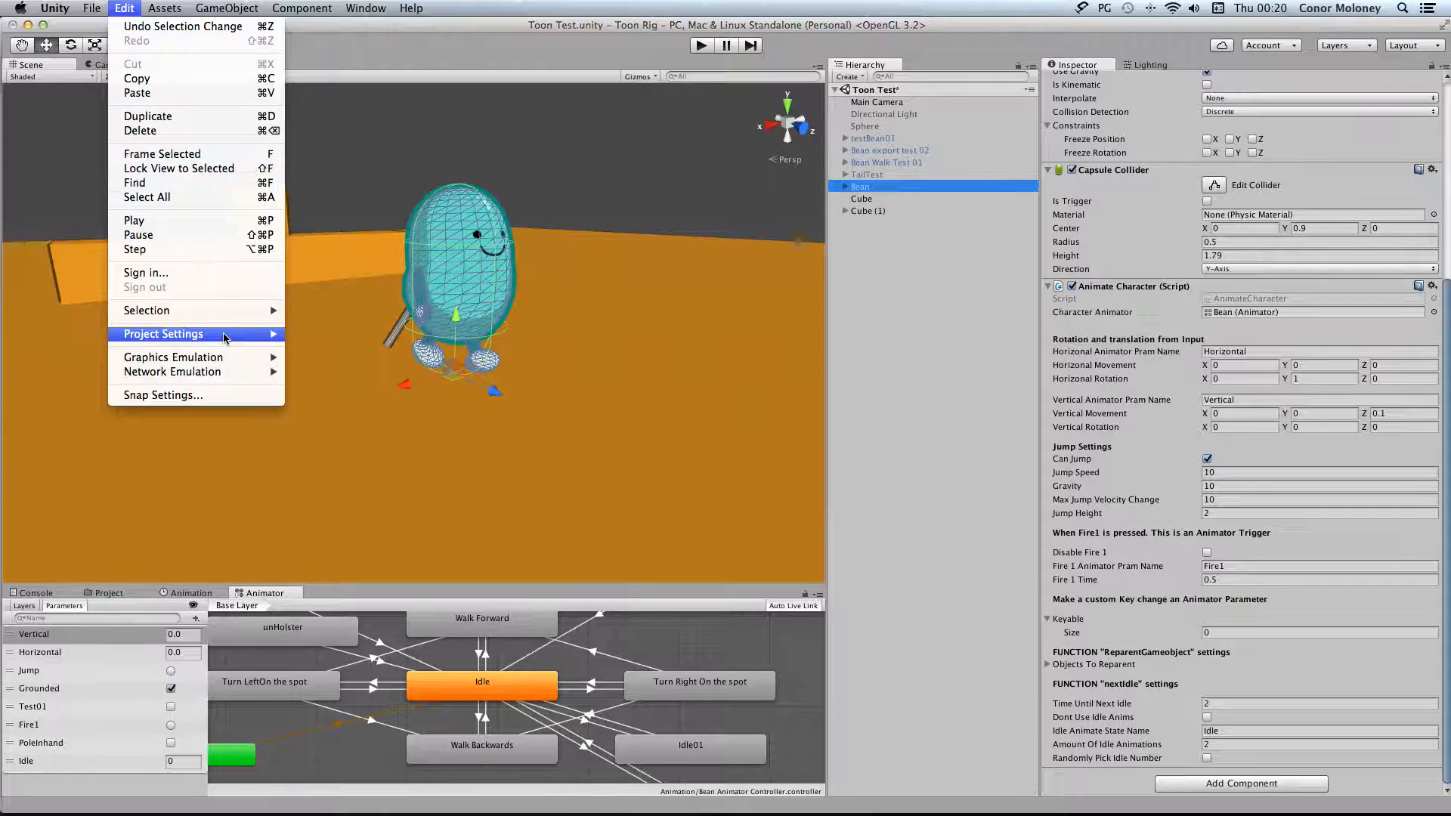
mouse_move(236, 317)
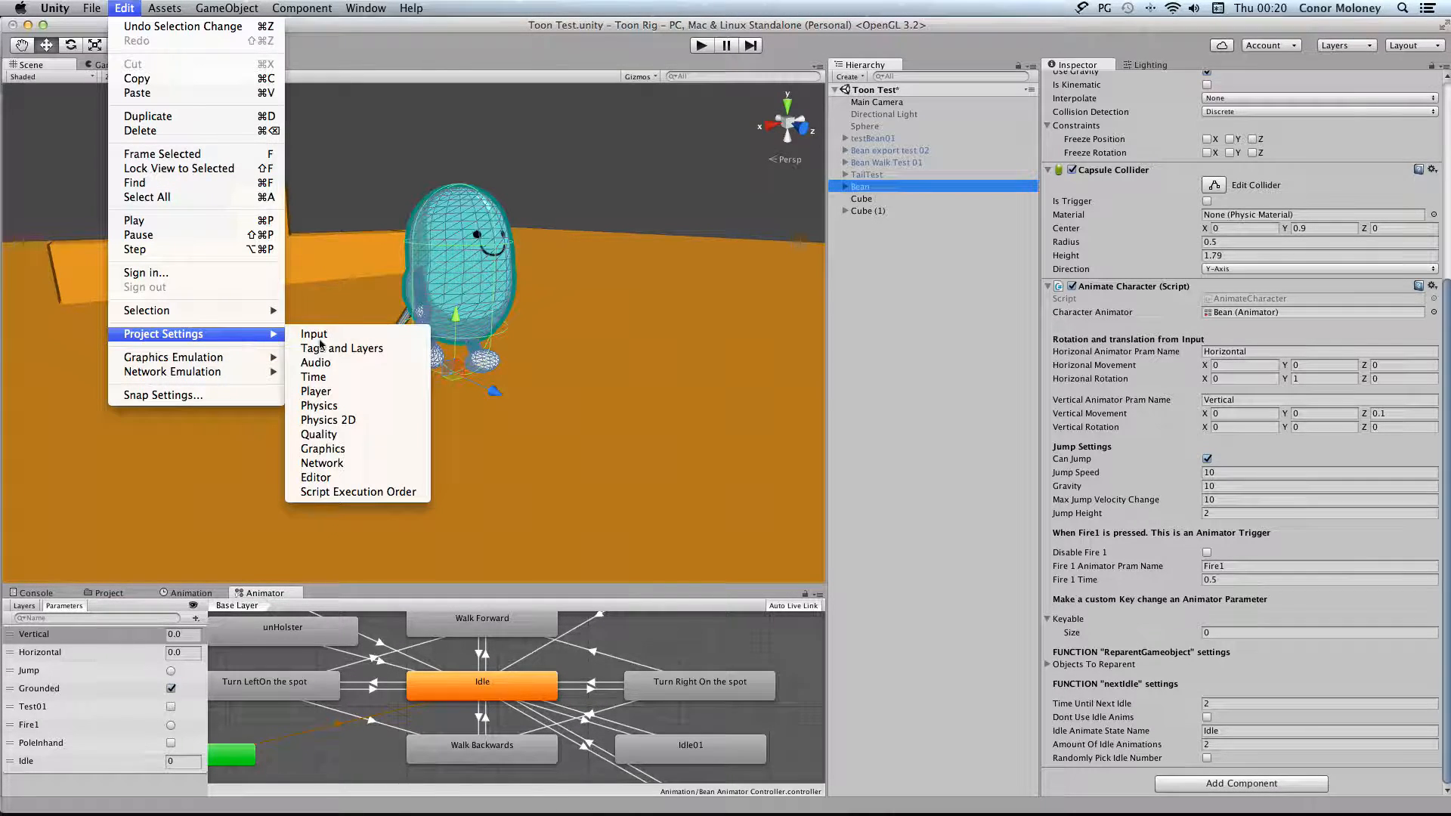
left_click(310, 333)
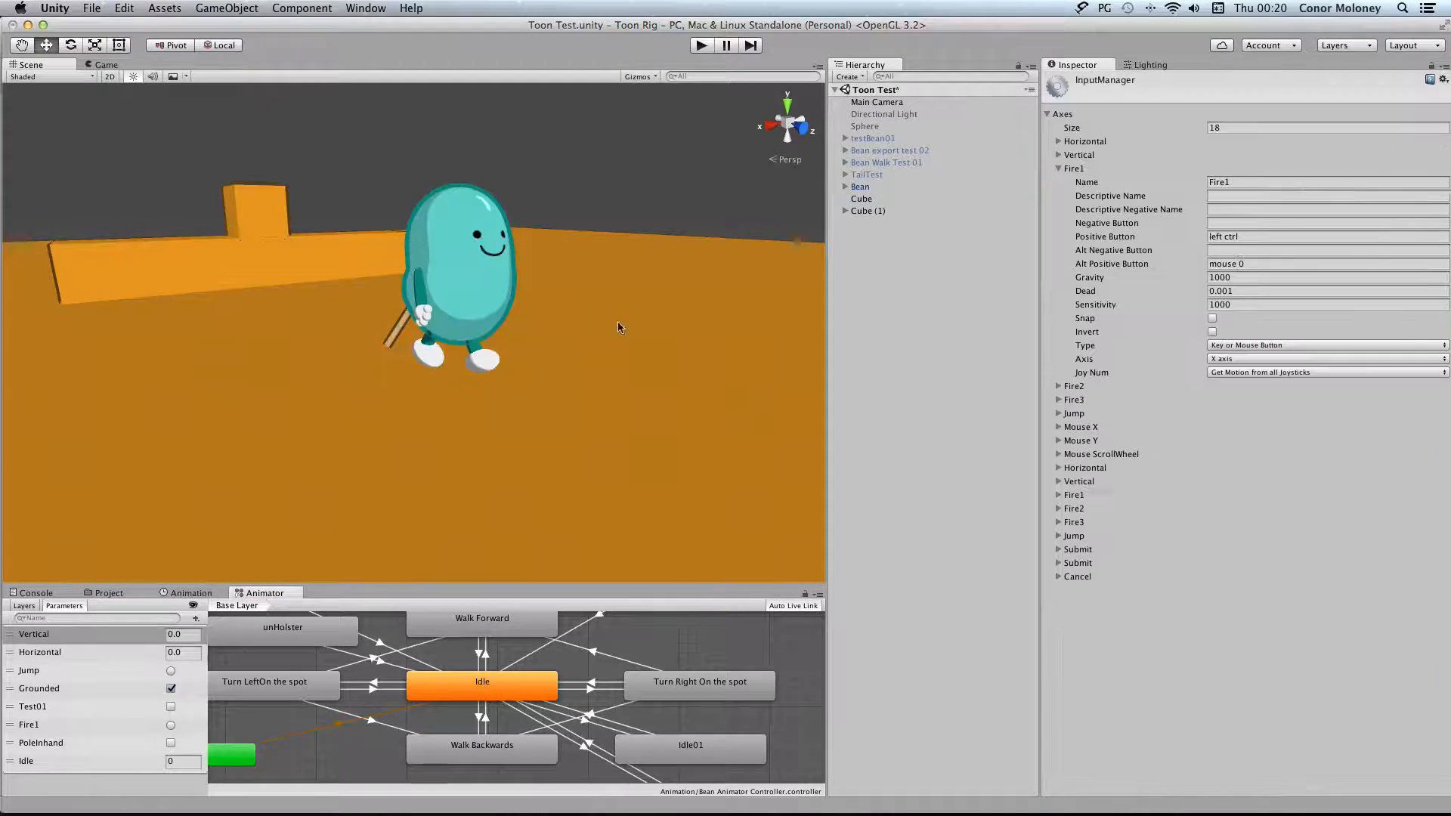
Examine the Horizontal axis in the InputManager, and collapse the Horizontal and Fire1 entries
left_click(1059, 142)
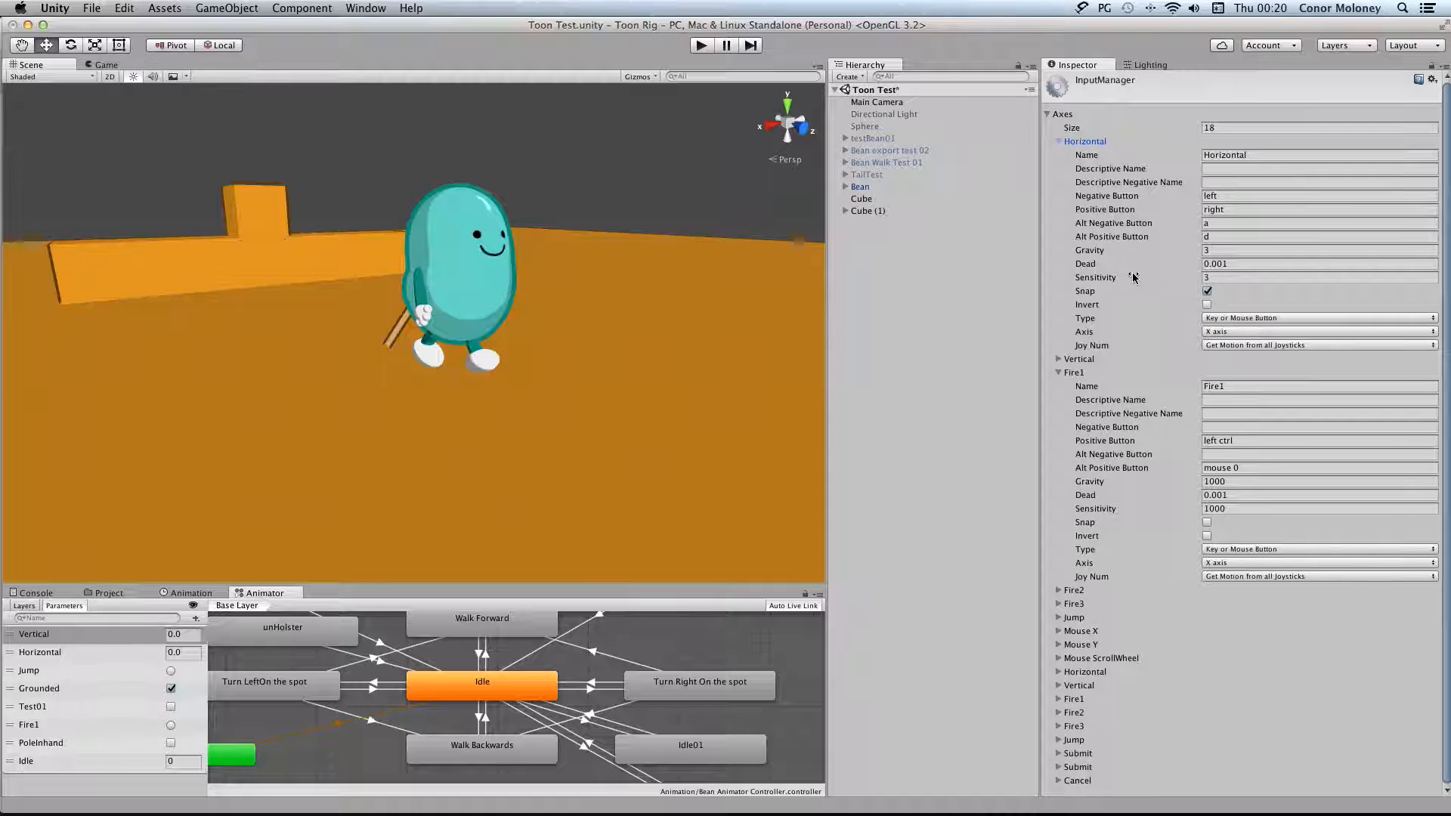
left_click(1057, 141)
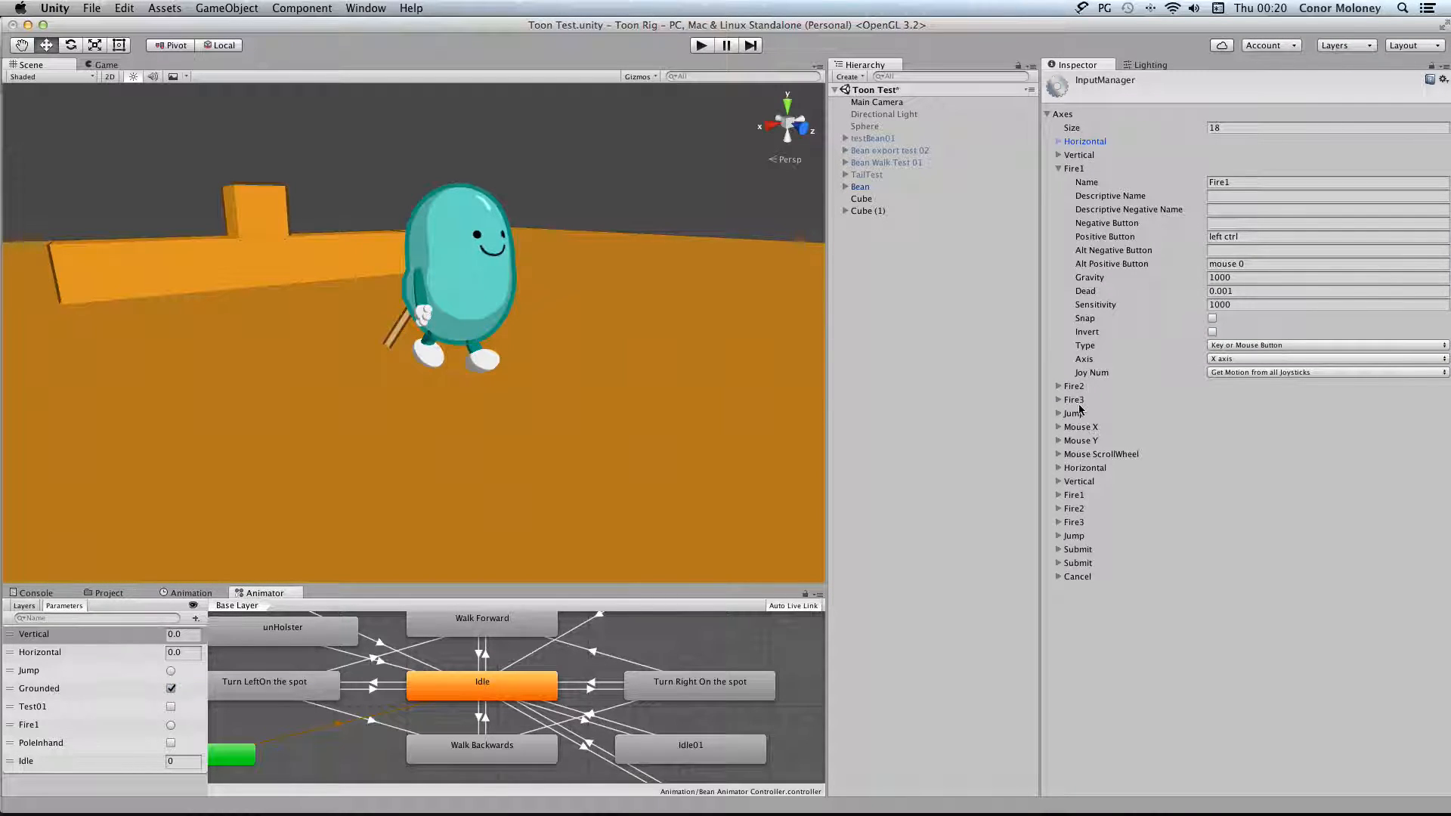
left_click(1058, 169)
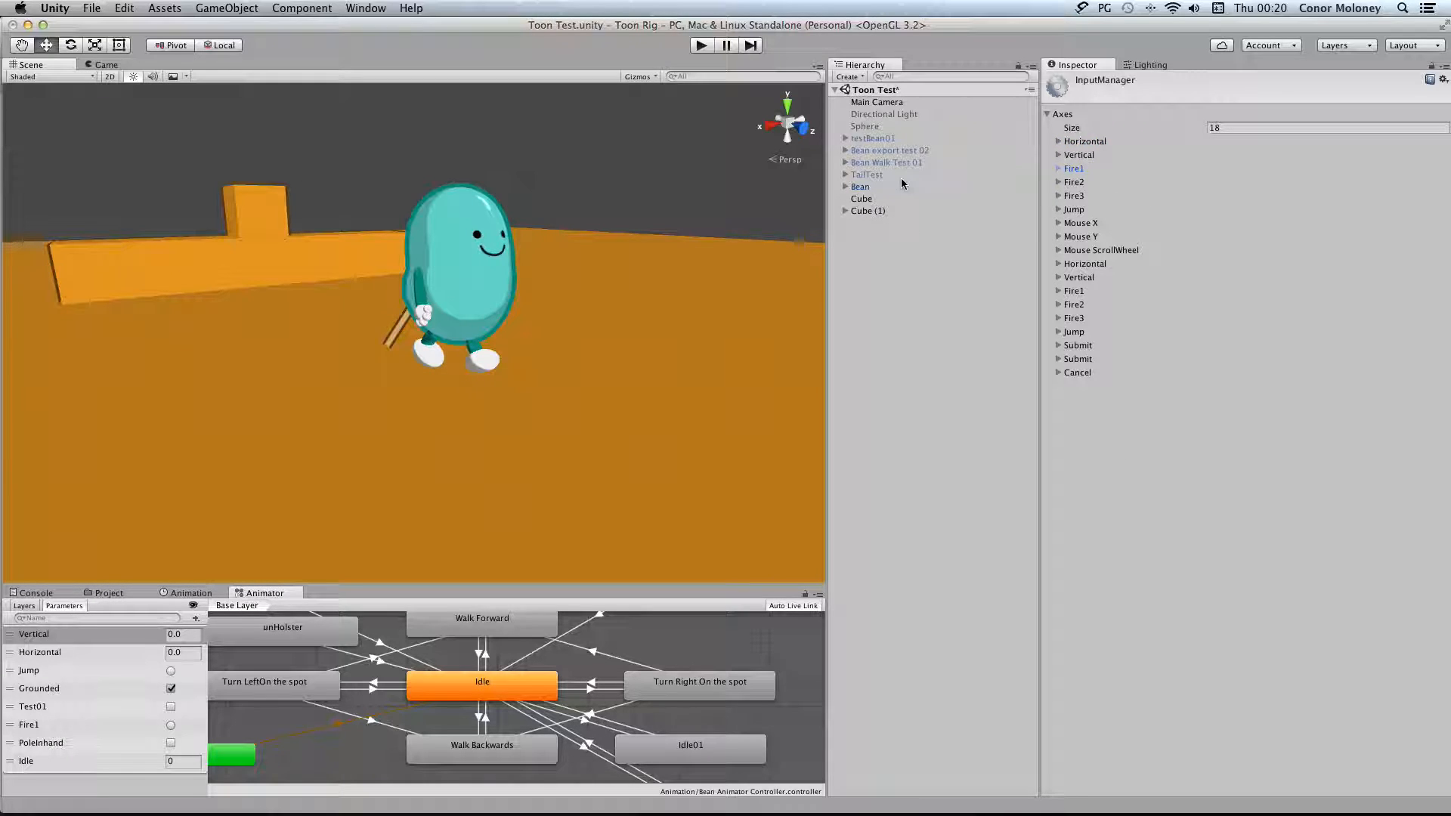
Examine the Disable Fire 1 option in the Bean's Animate Character script
left_click(893, 189)
scroll(1168, 309, "down", 10)
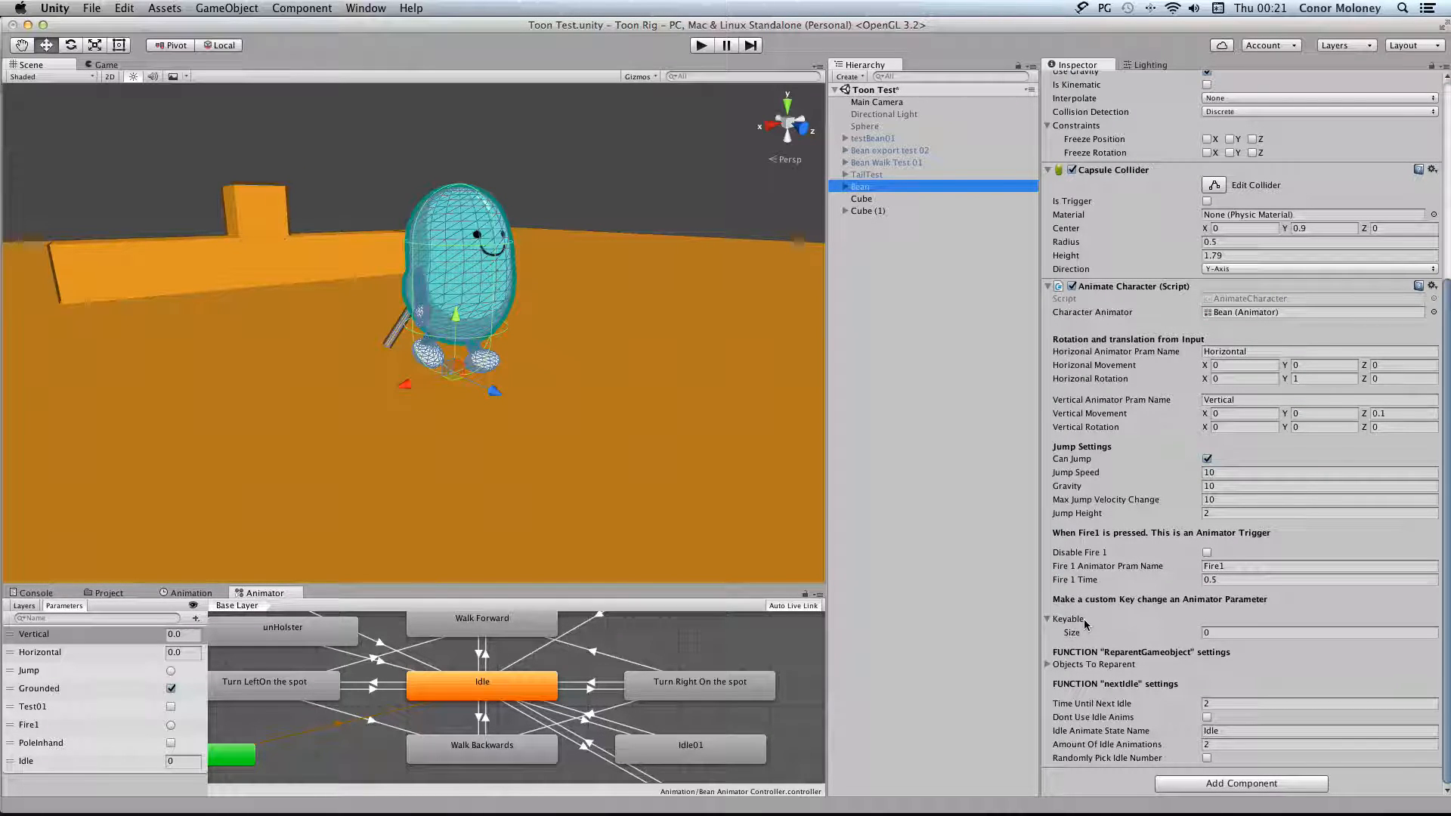
left_click(1207, 552)
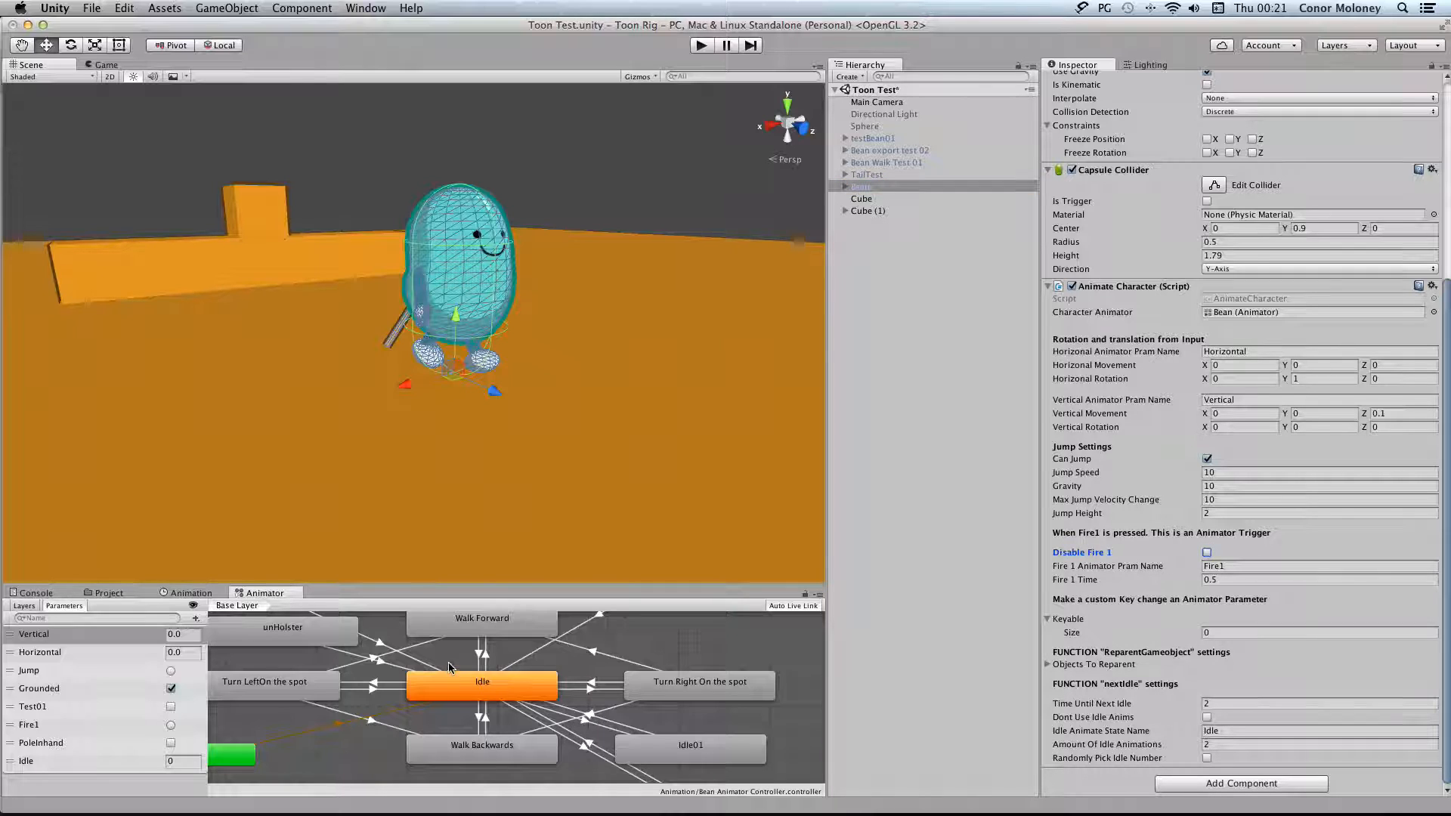
Examine the Fire1 parameter, the Any State to unHolster transition, the Holster and unHolster states, and the Holster to Idle transition
left_click(60, 725)
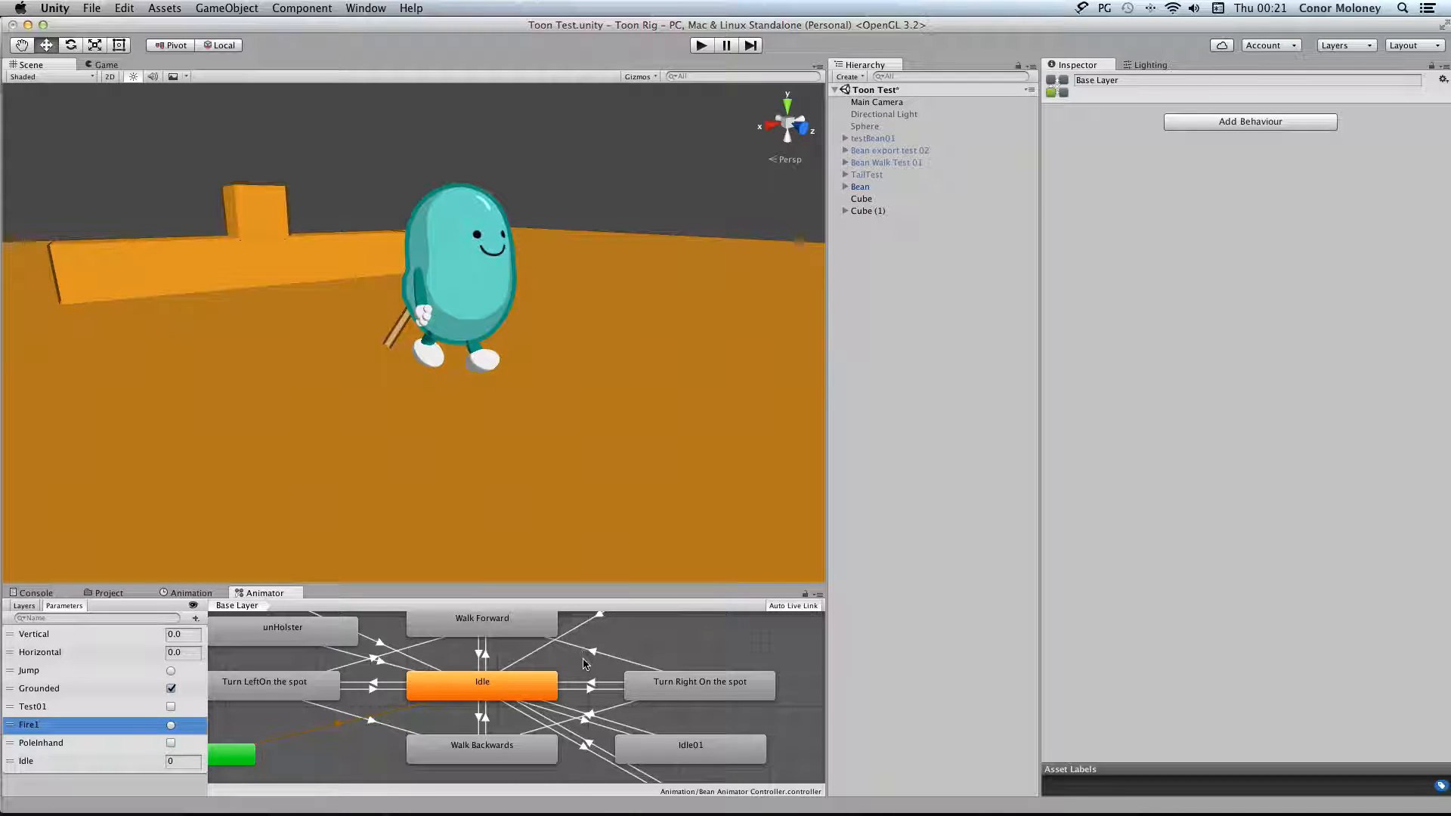
scroll(583, 663, "left", 8)
scroll(582, 663, "up", 3)
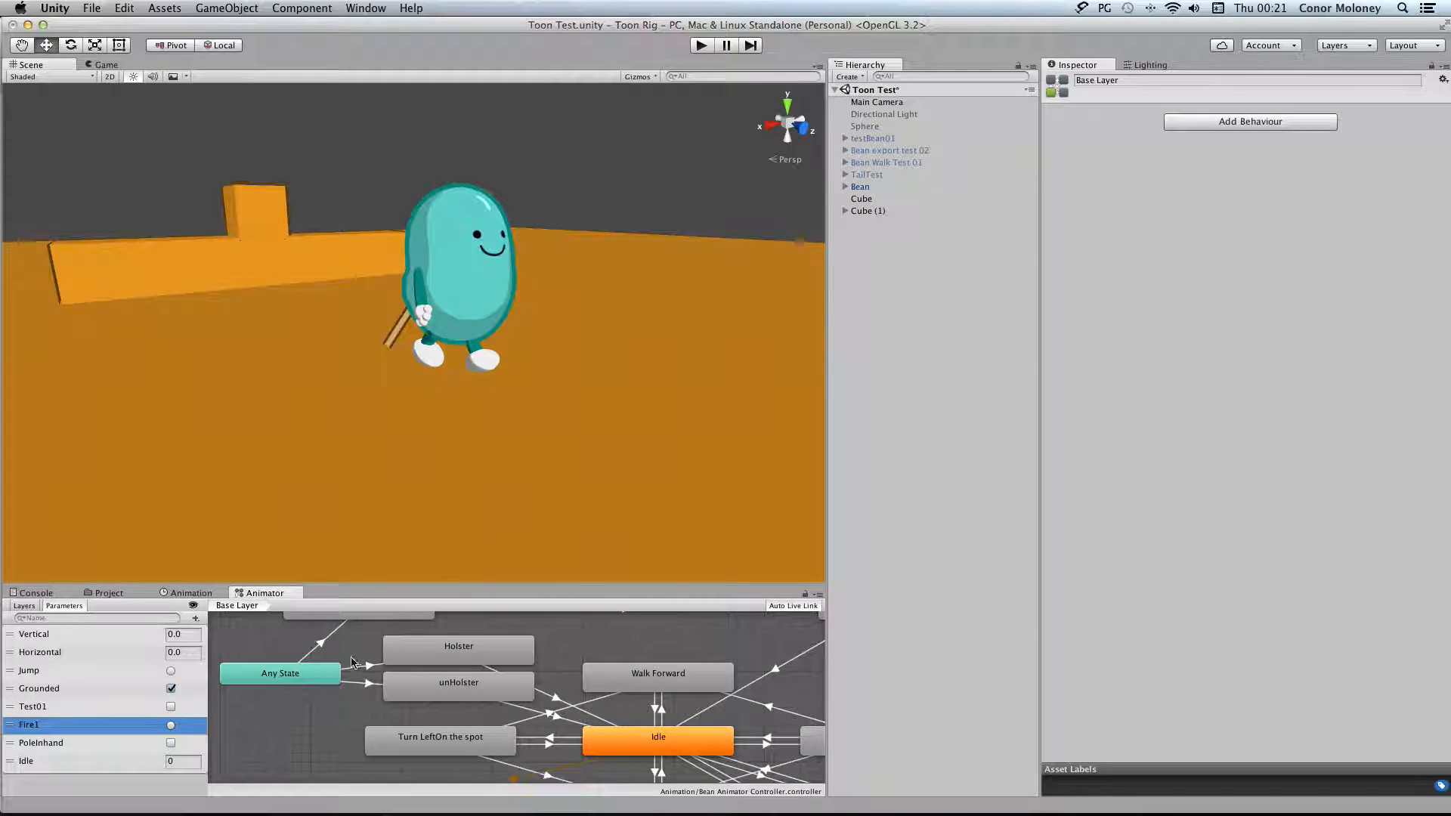
left_click(363, 683)
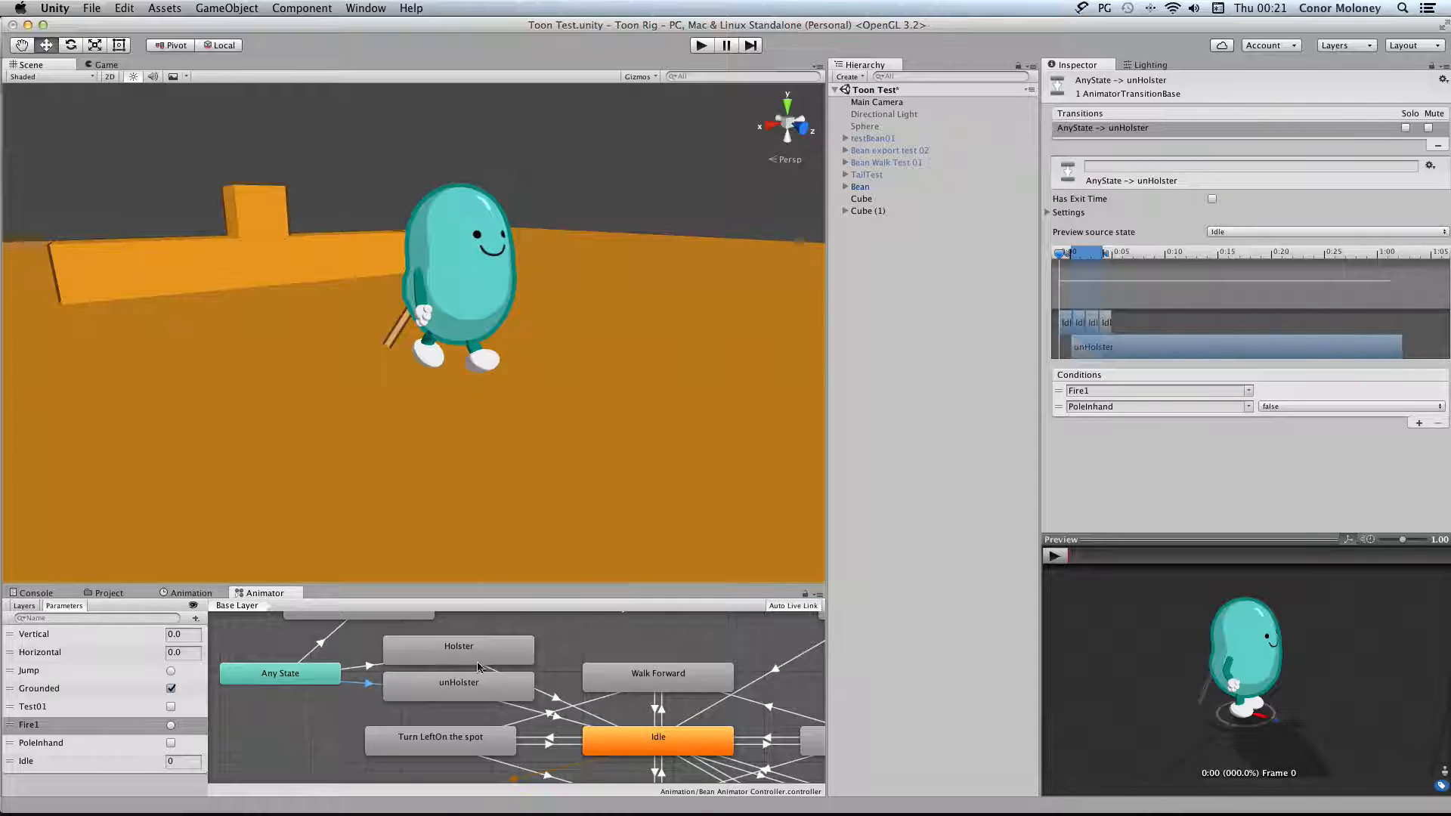
left_click(446, 650)
left_click(459, 687)
left_click(556, 697)
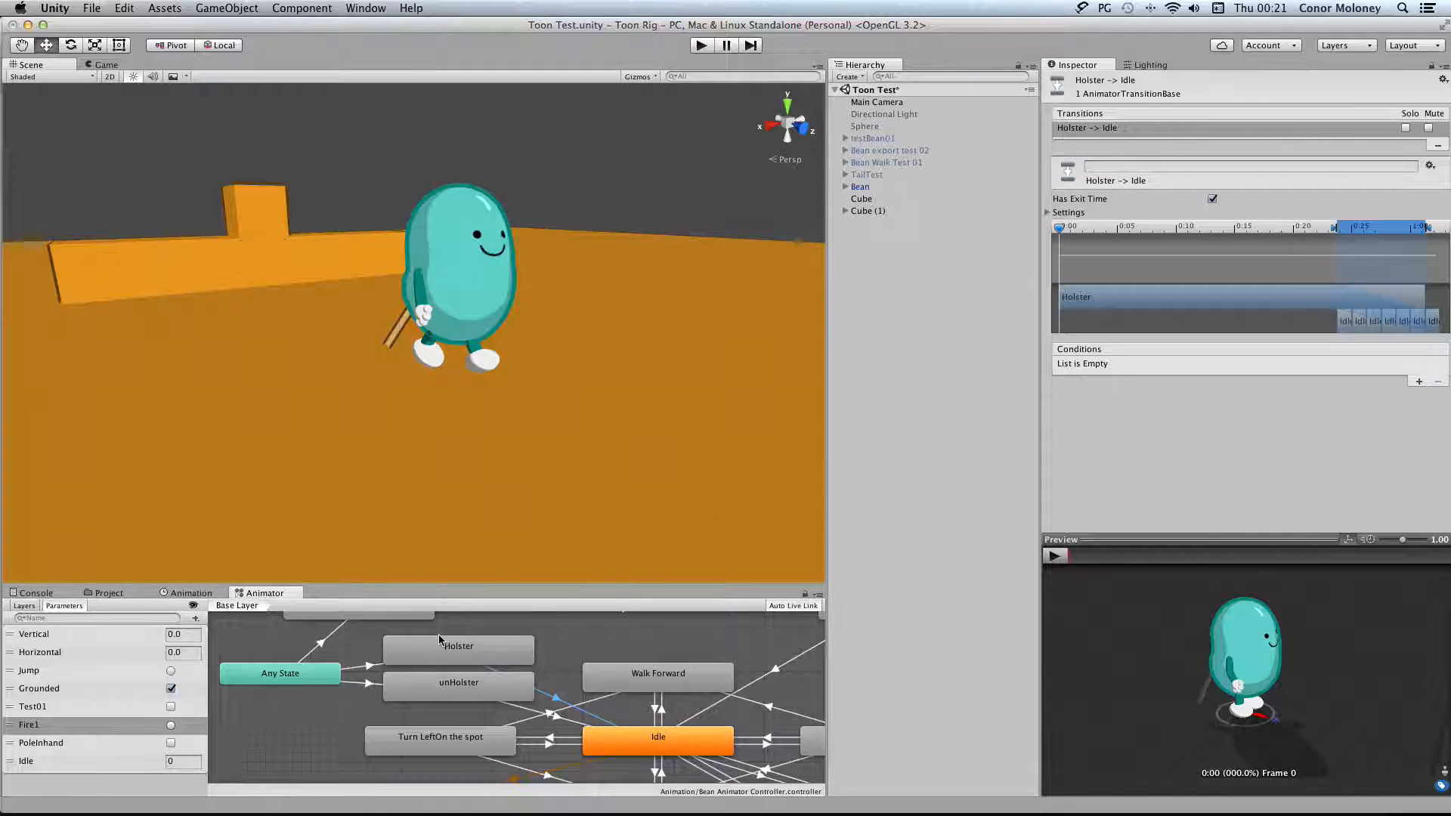
Examine the Fire 1 Animator Pram Name and Fire 1 Time settings on the Bean
left_click(884, 188)
scroll(1161, 527, "down", 10)
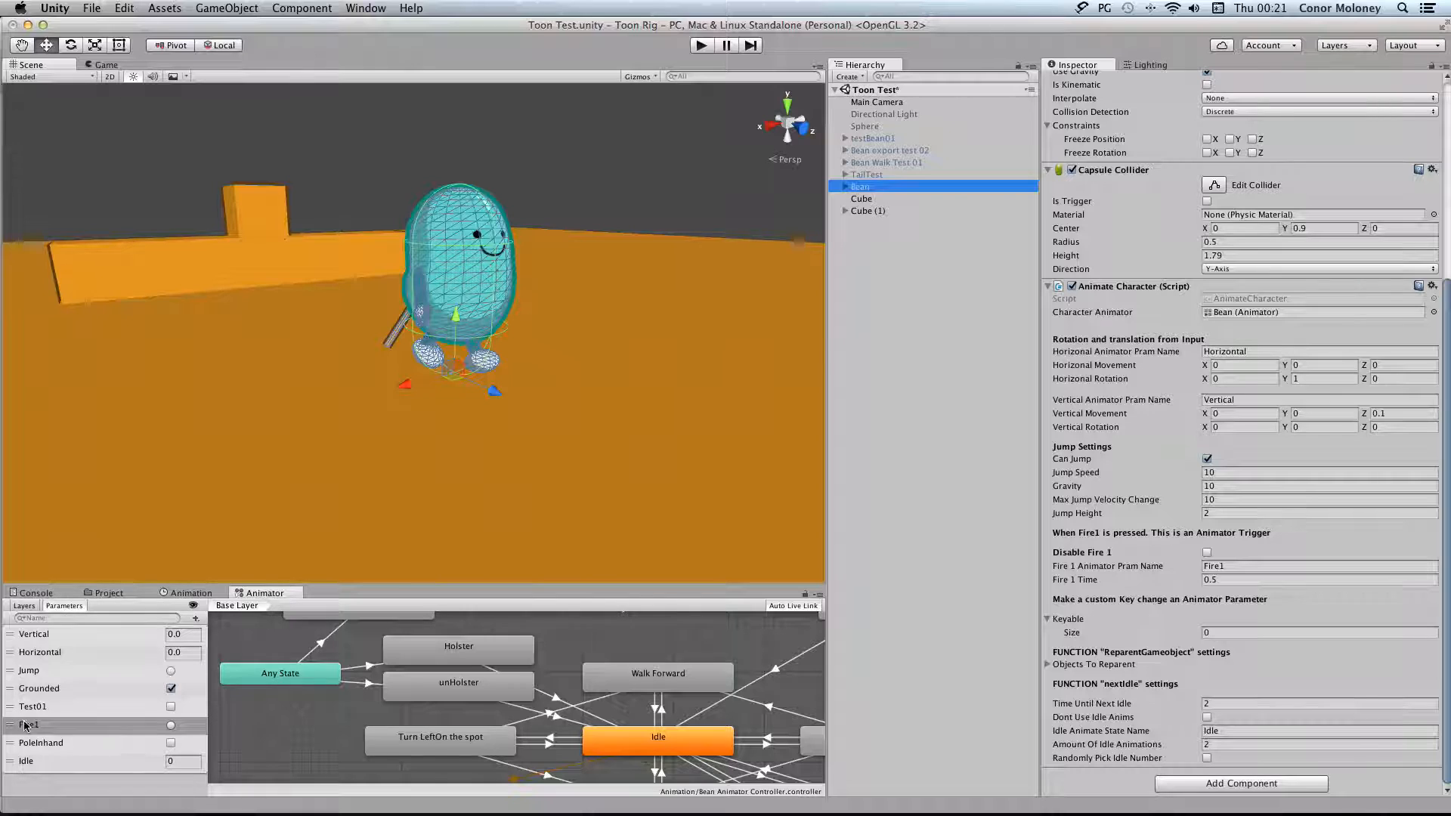
left_click(1233, 565)
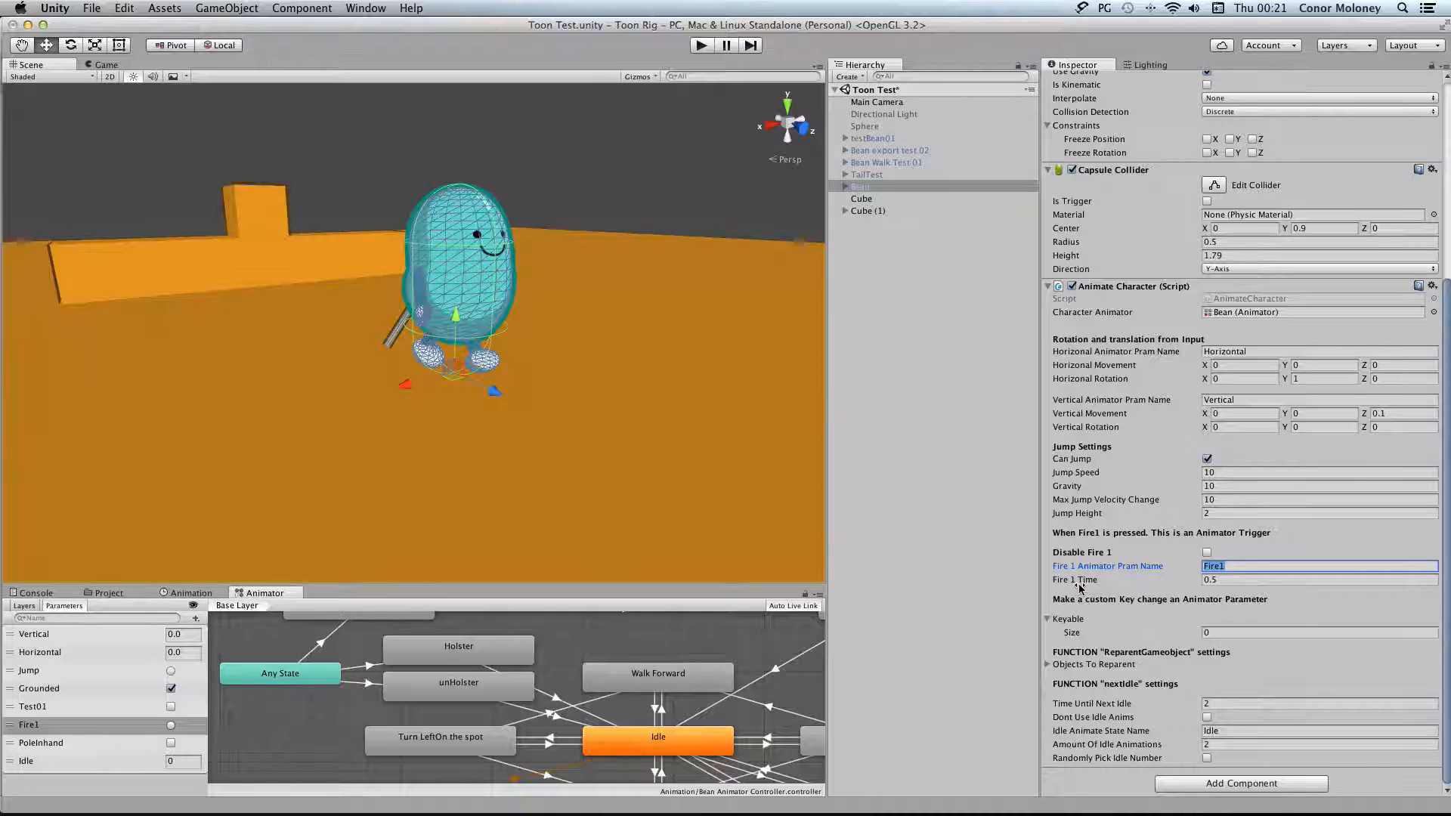
mouse_move(1090, 584)
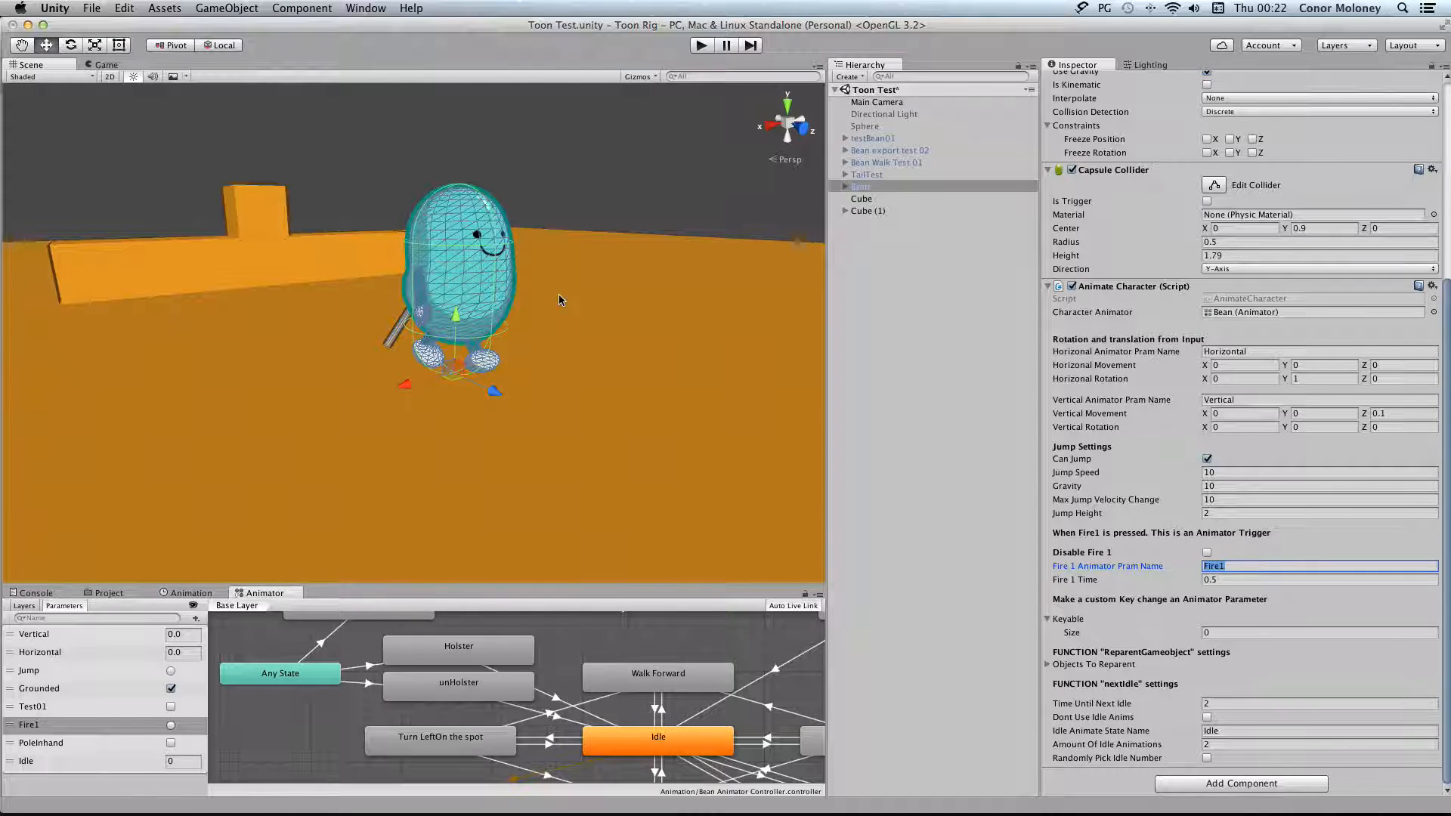
Run the game and make the Bean unholster and holster its pole repeatedly while checking the PoleInhand parameter
left_click(700, 45)
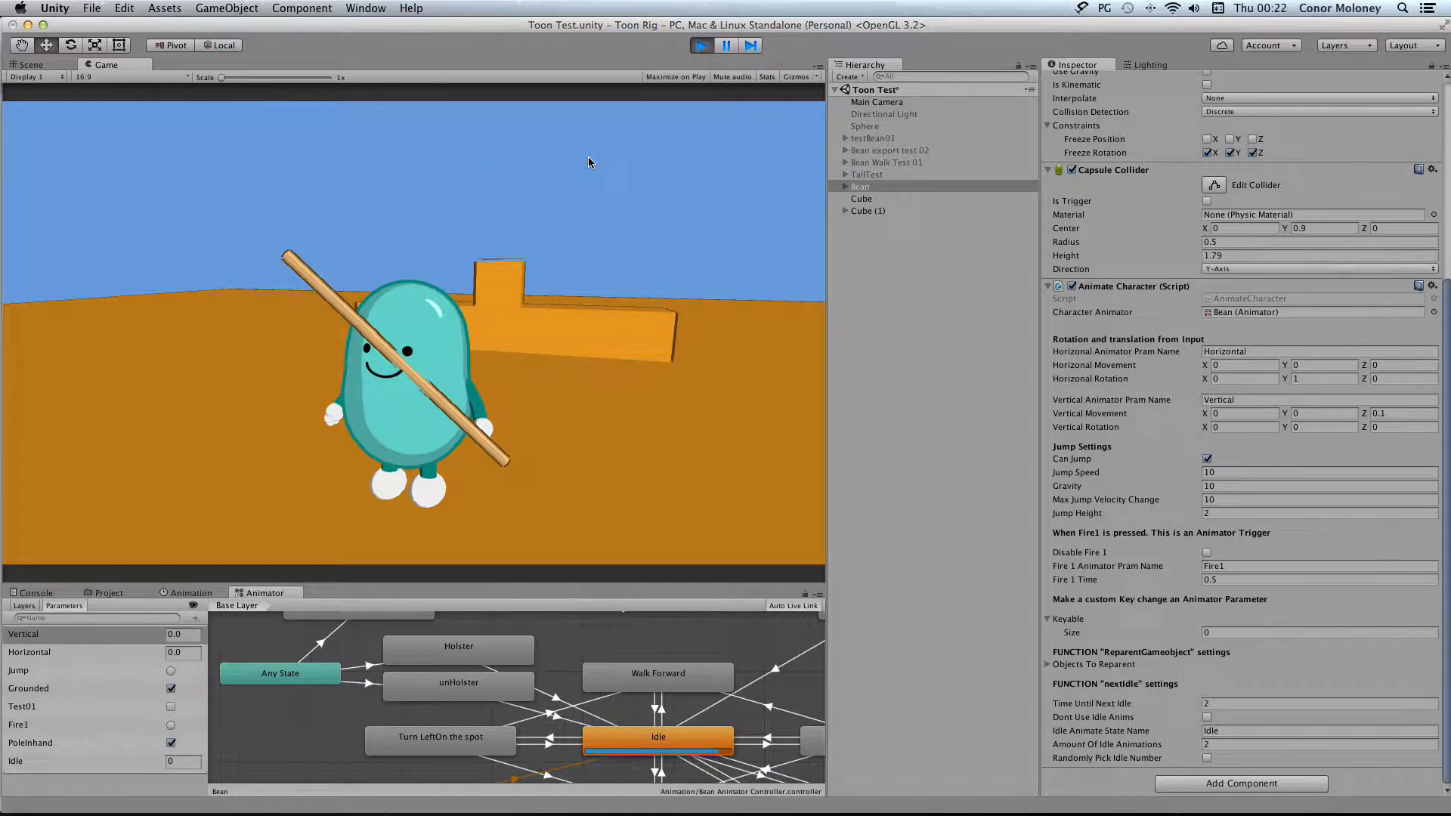
key("e")
key("e")
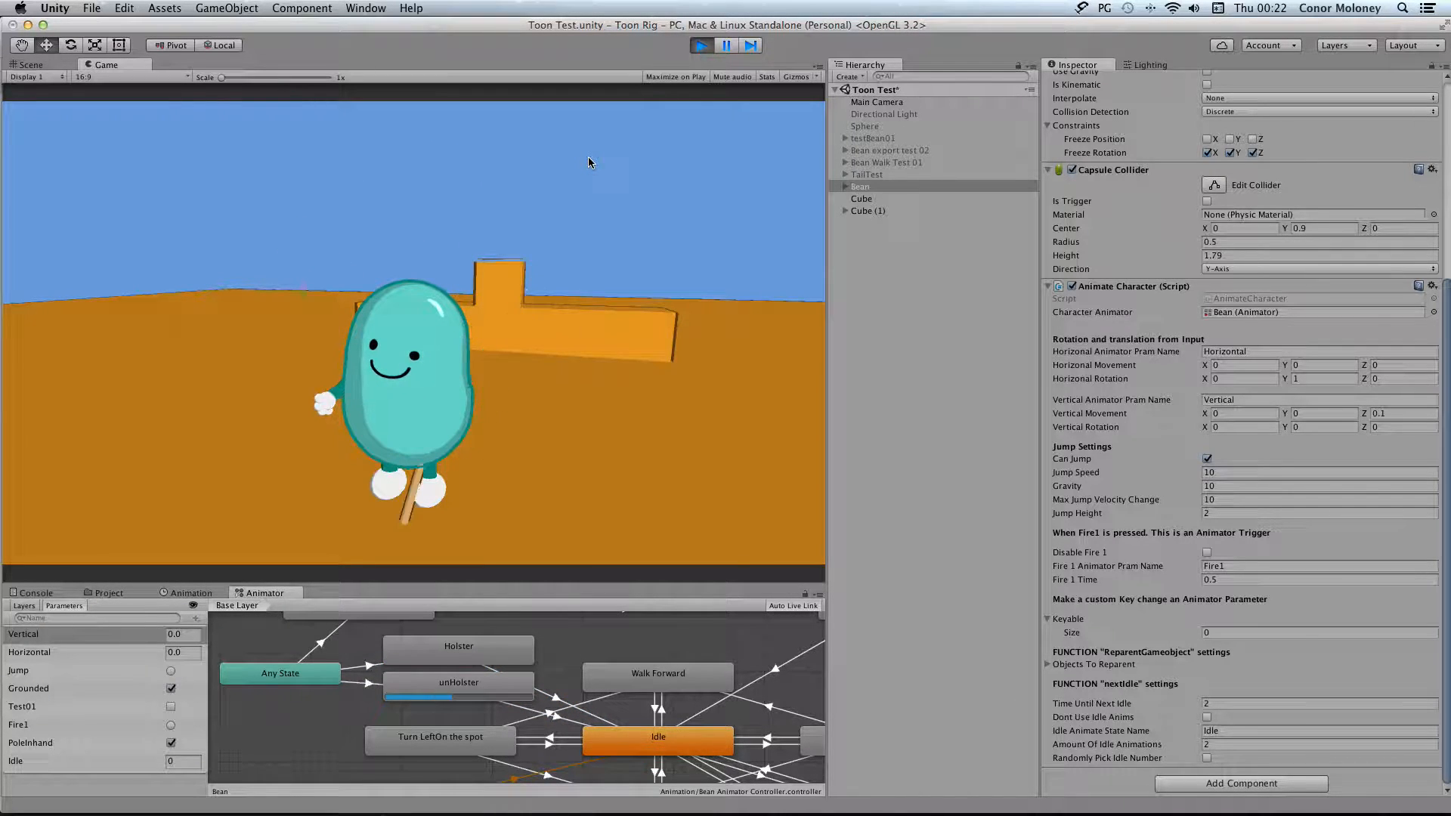
key("e")
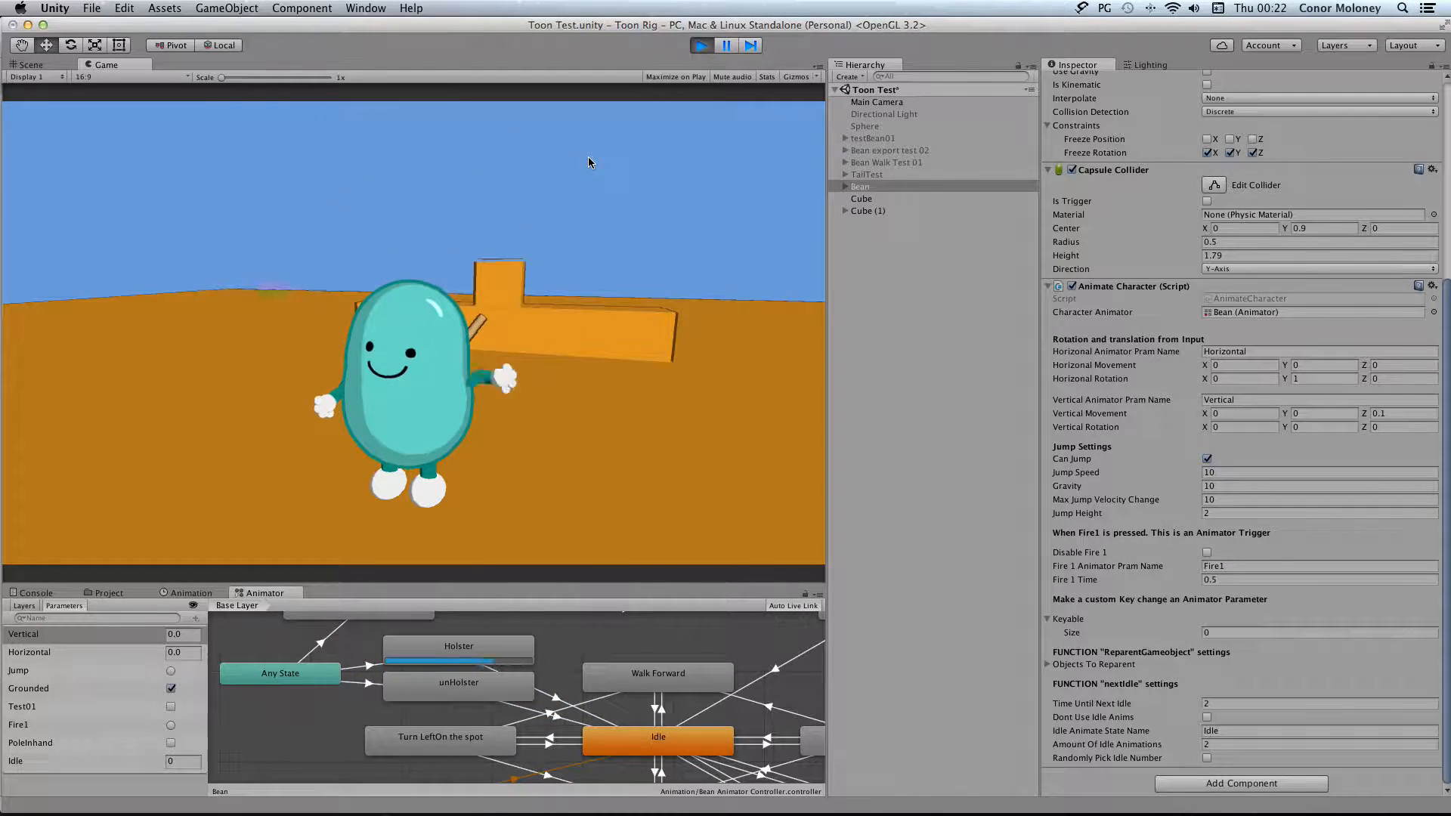
key("e")
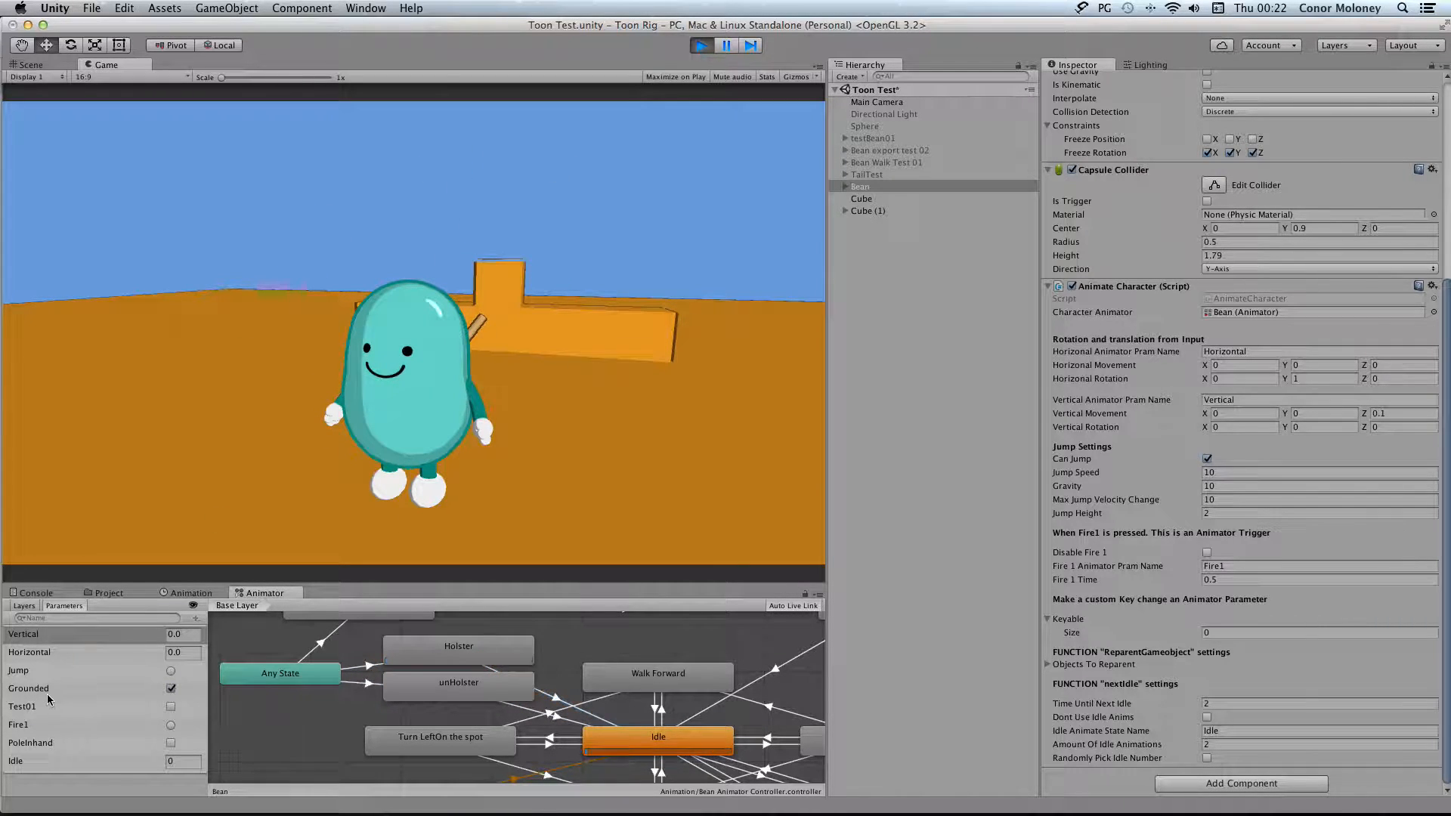
left_click(170, 743)
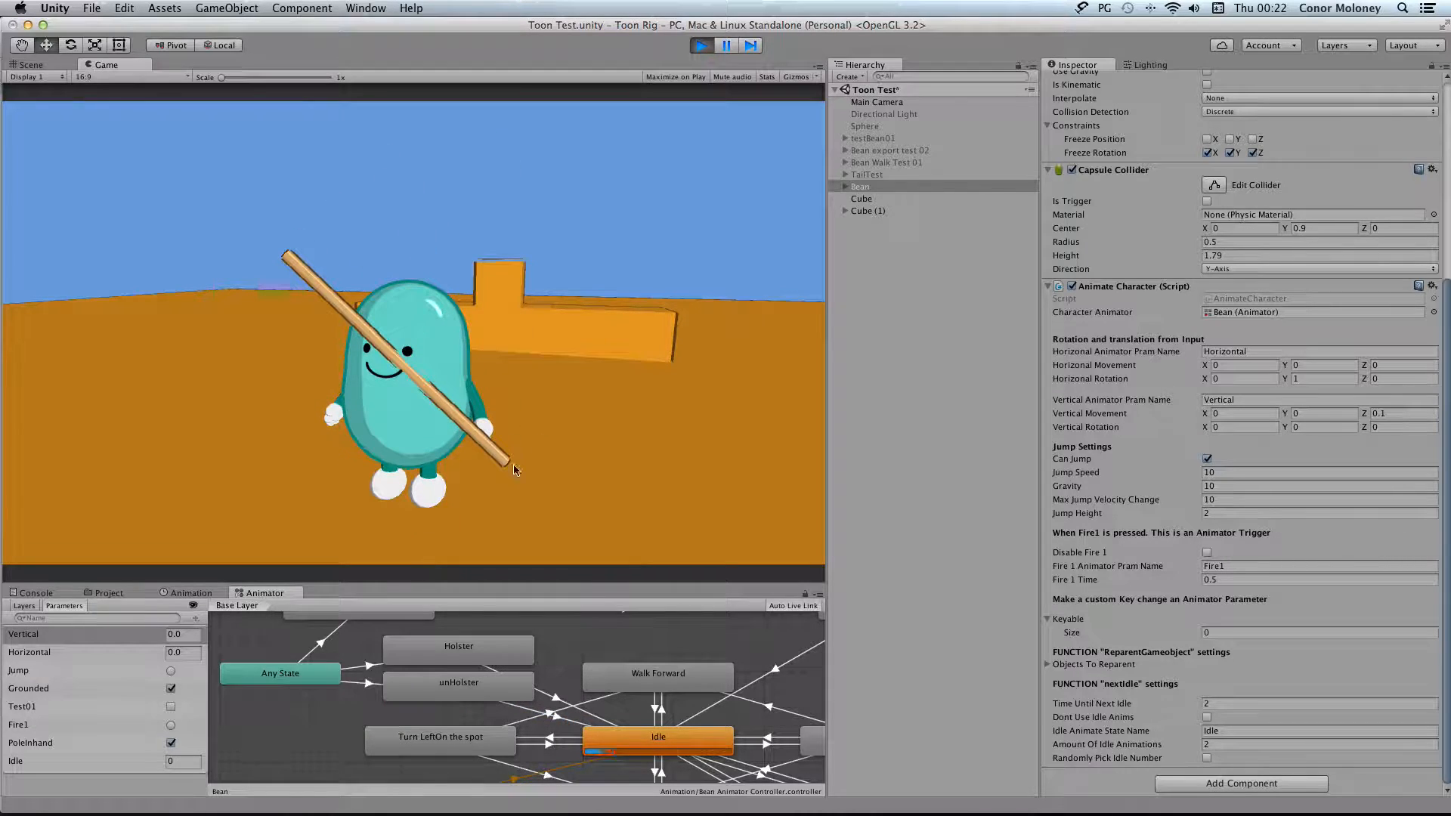
key("e")
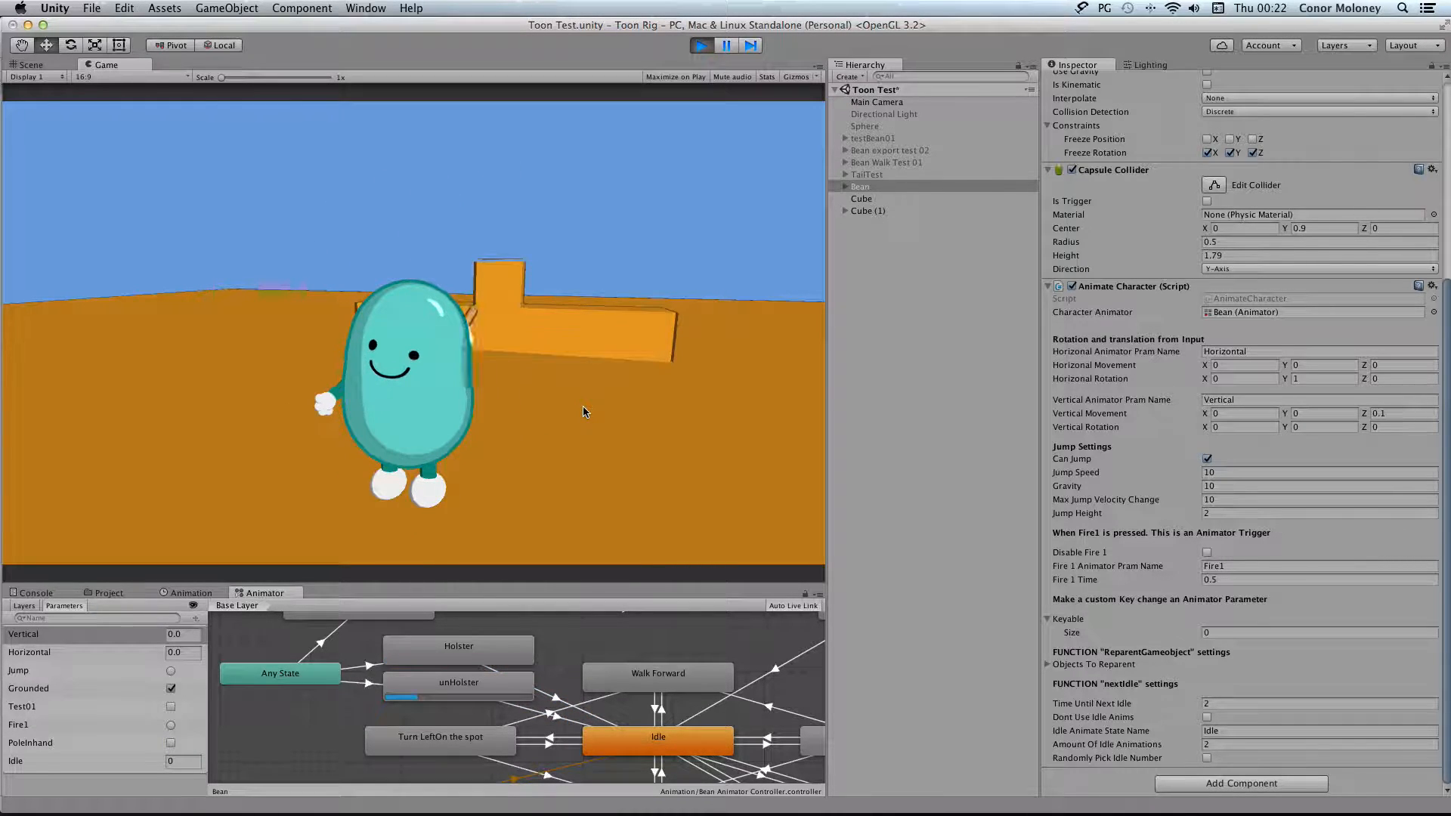
Move the Bean backward, trigger its pole animations again, and stop the game
key("s")
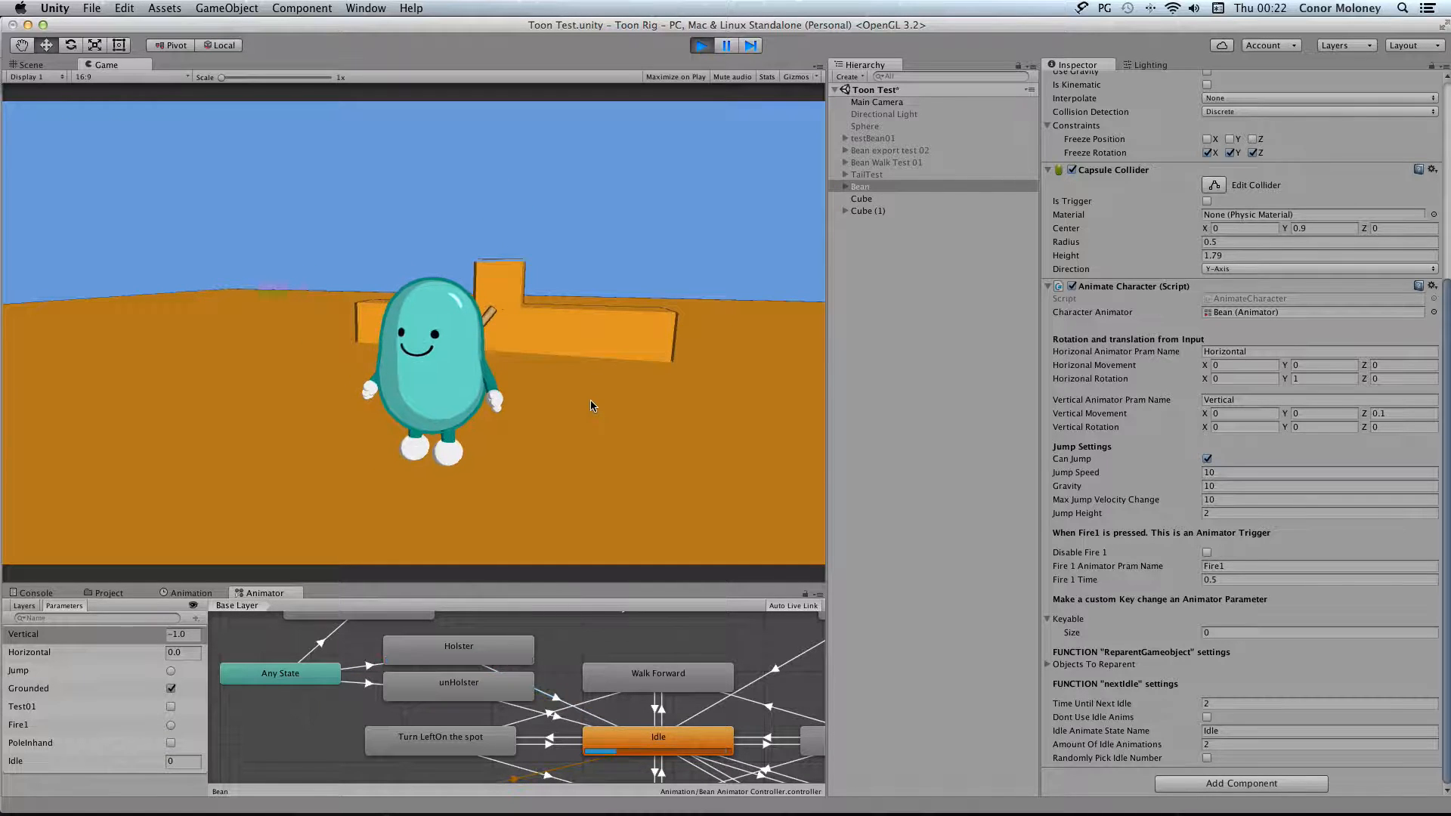
key("e")
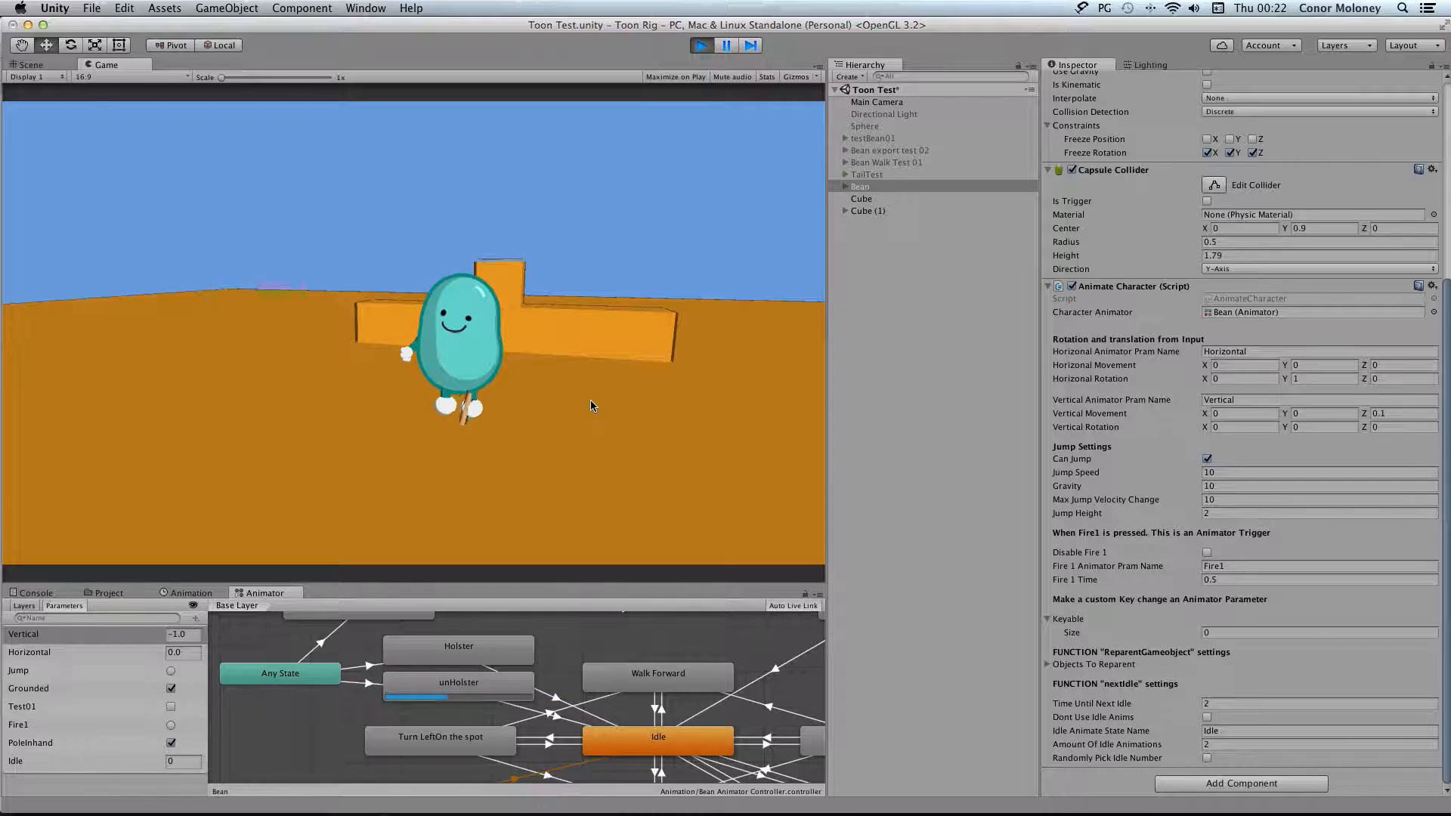
key("e")
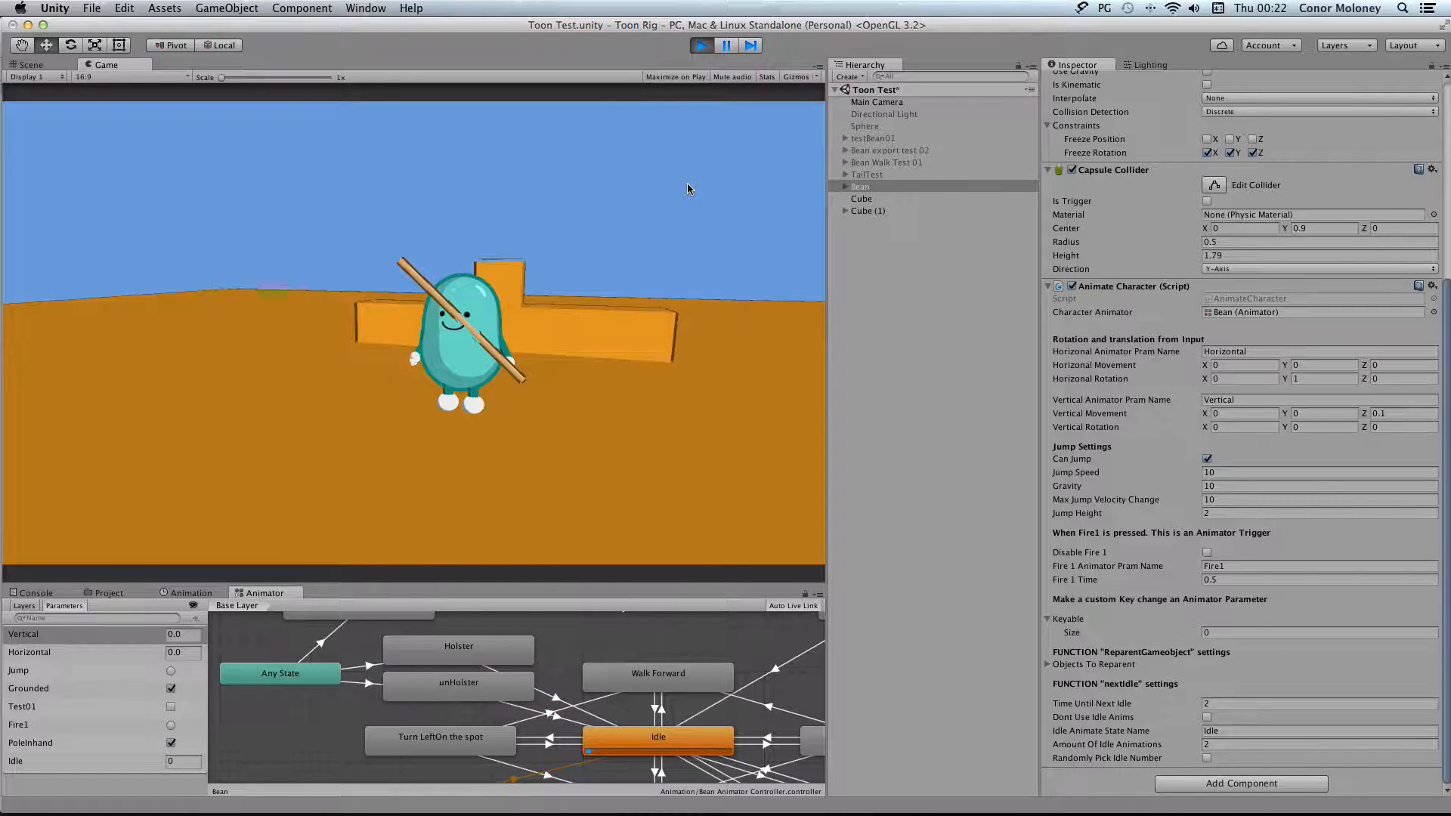
left_click(701, 46)
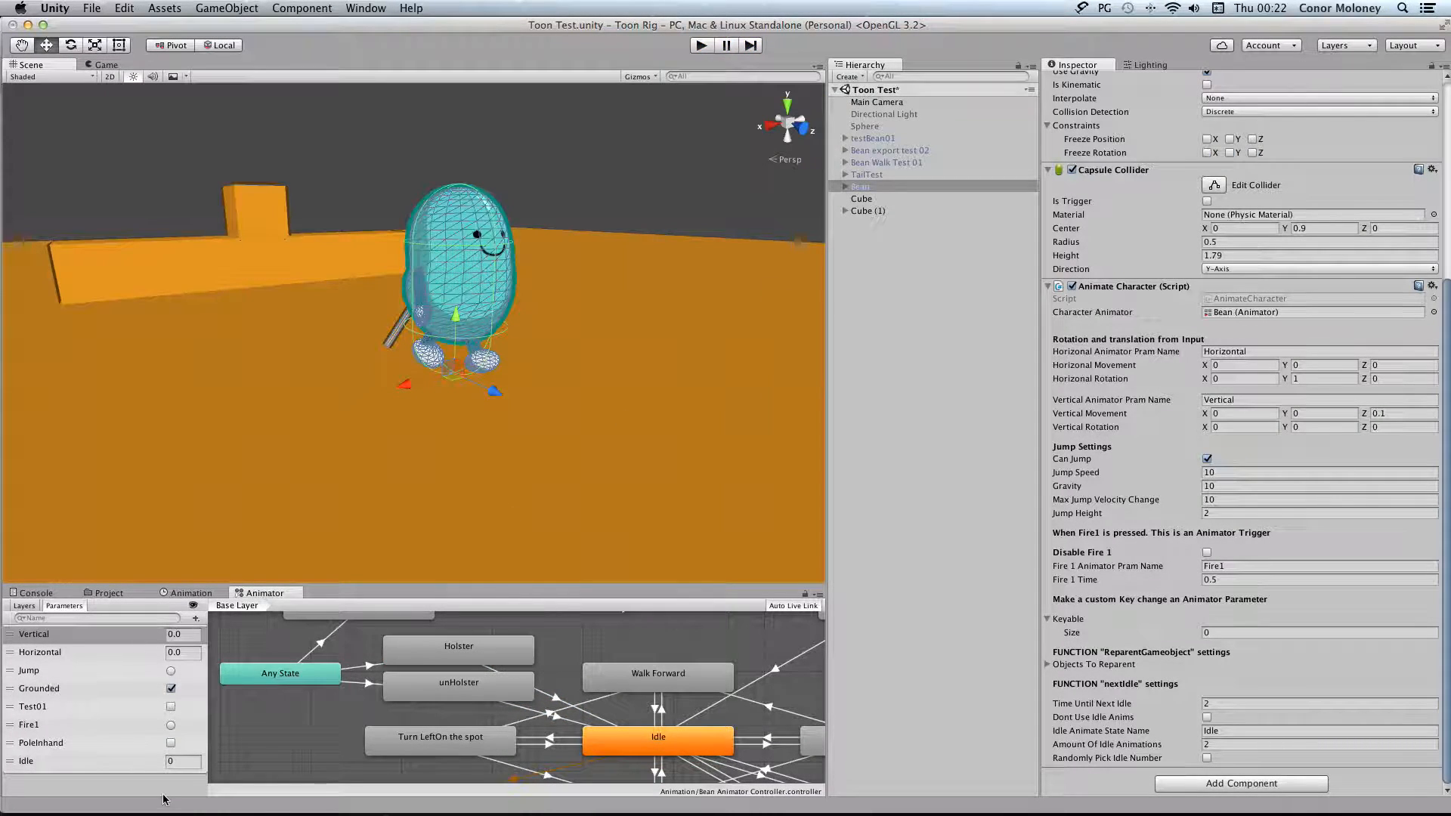
Show the Animation assets folder, collapse the Bean02 model's contents, and display the Bean model's import settings
left_click(112, 593)
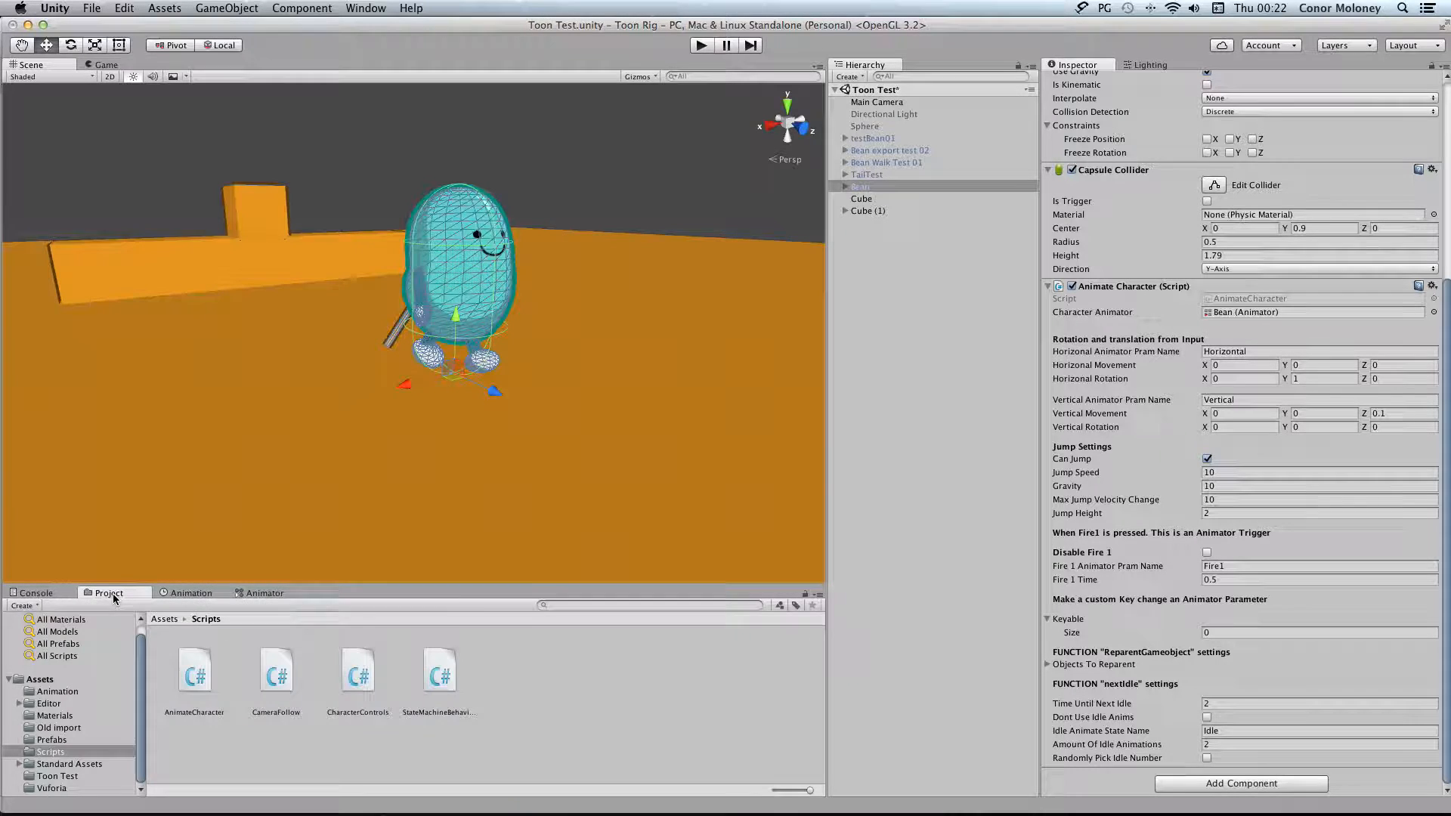
left_click(192, 593)
left_click(272, 593)
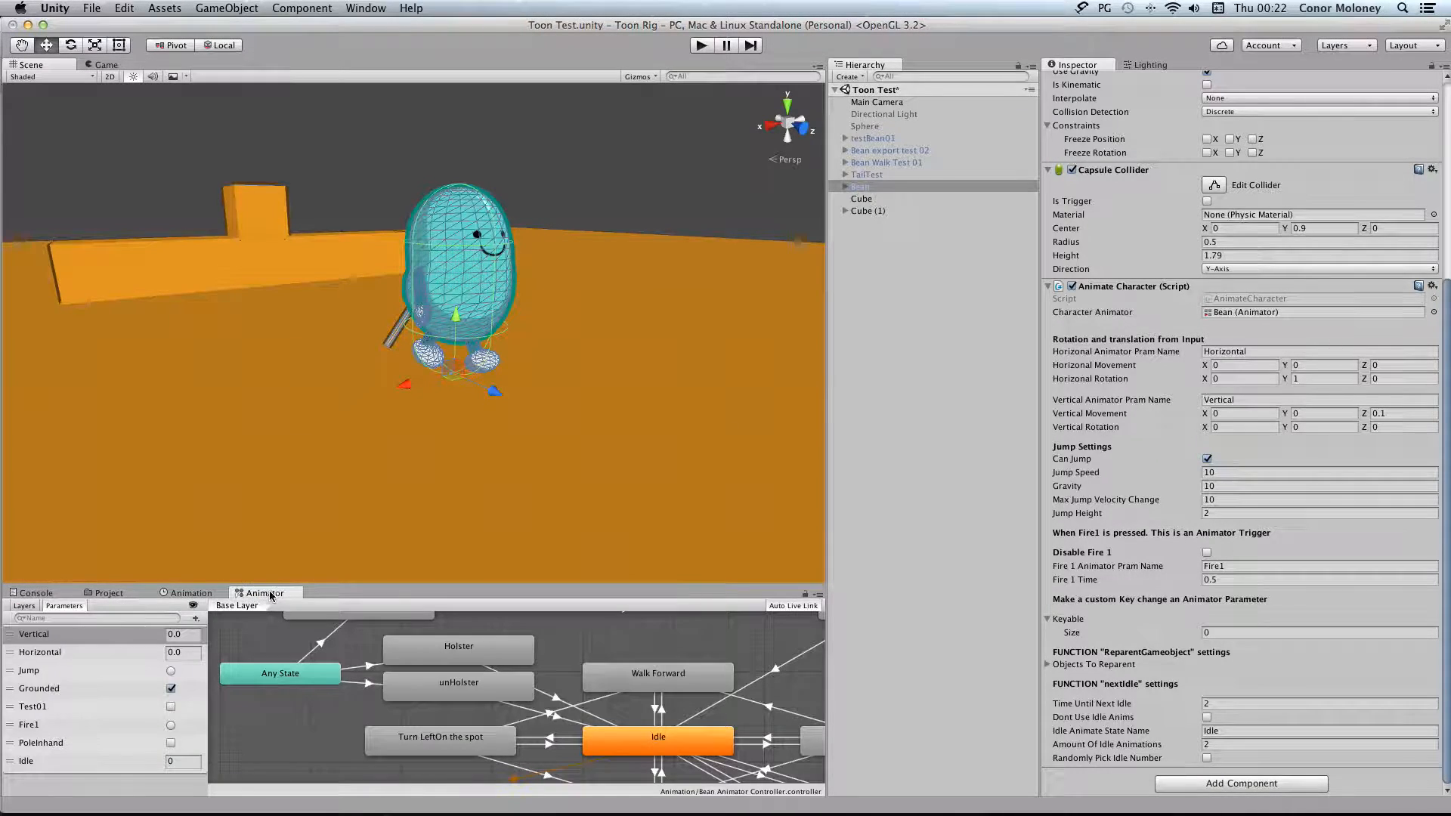
left_click(106, 593)
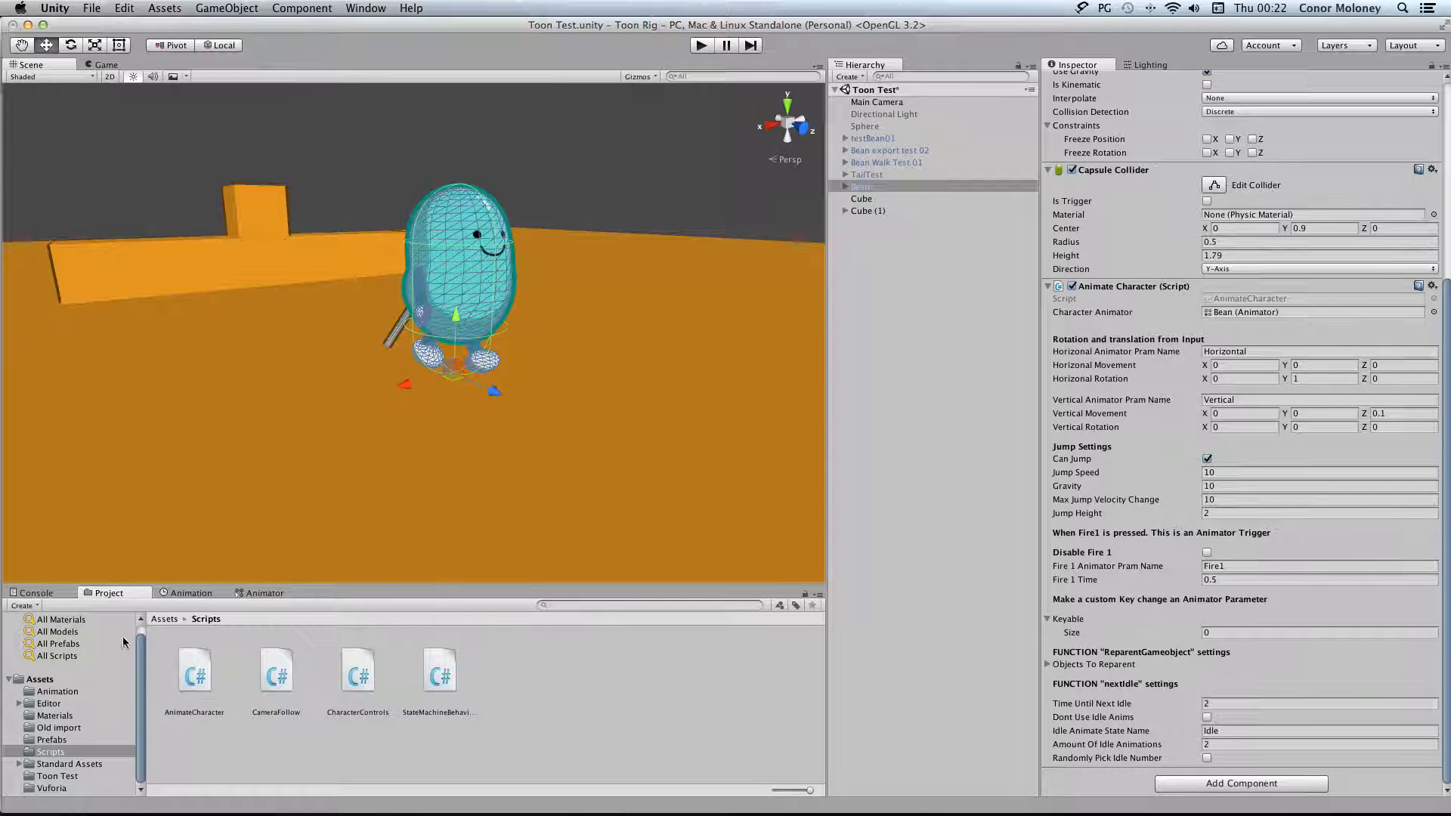
left_click(88, 691)
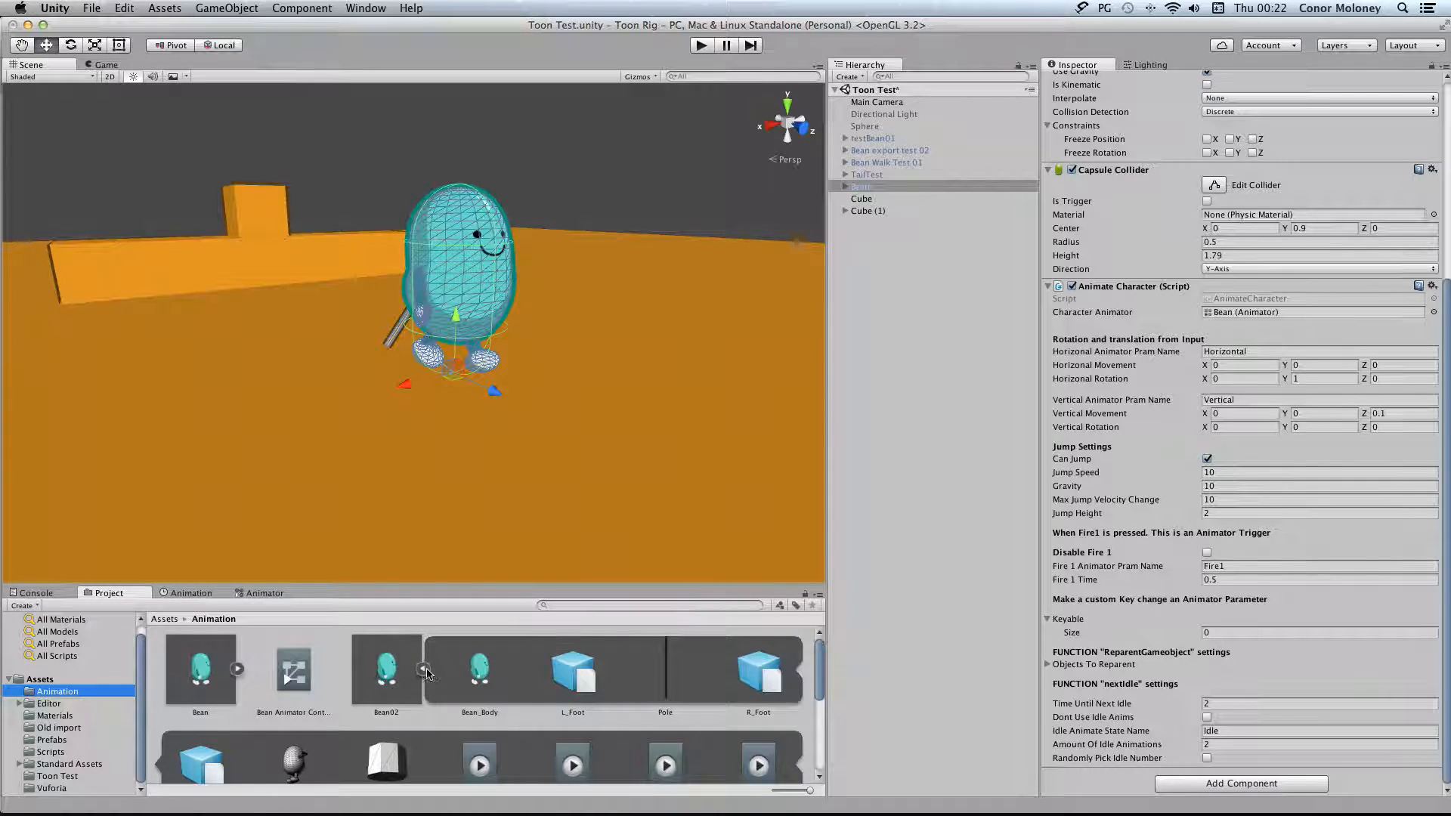
left_click(396, 671)
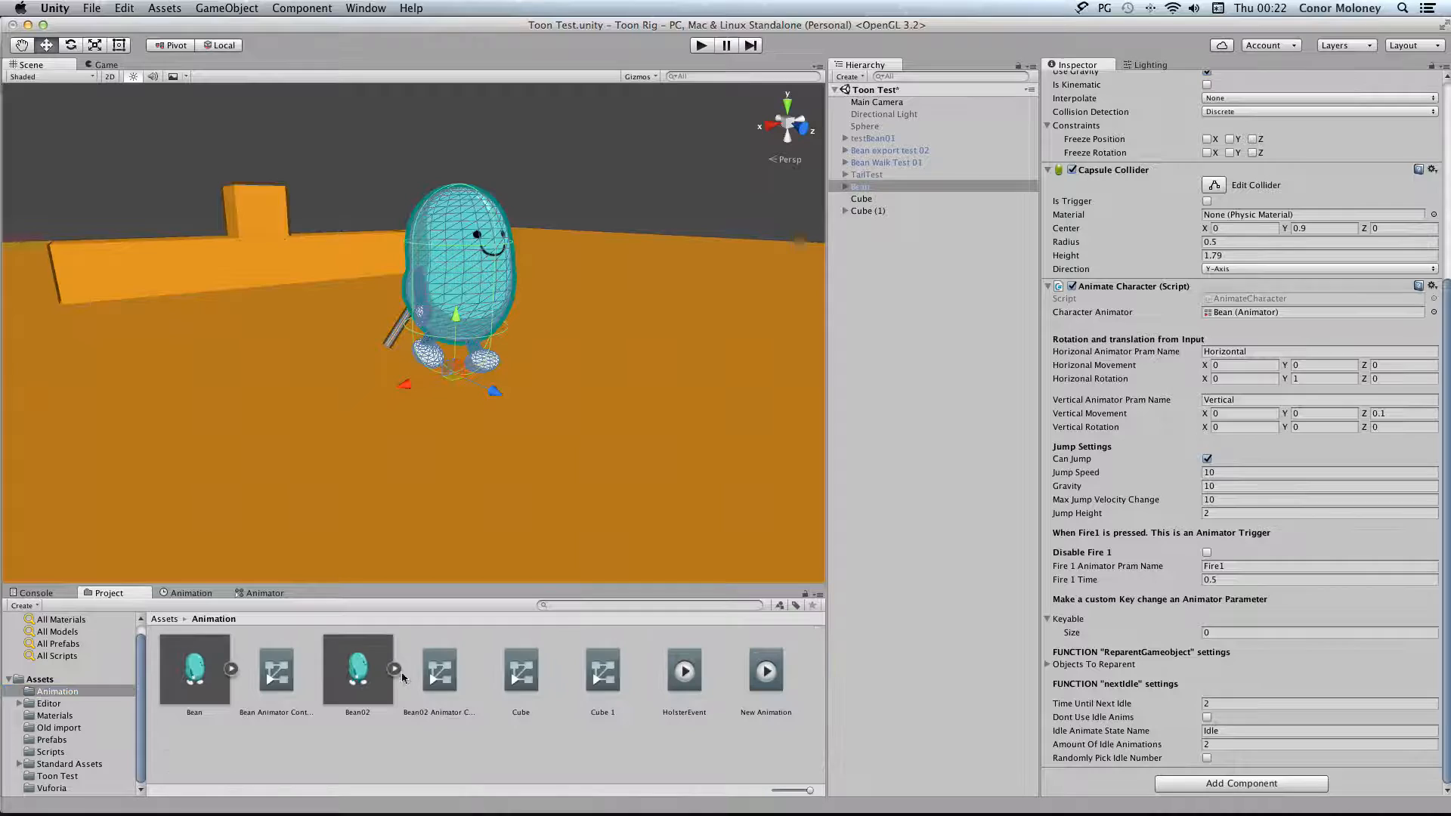
left_click(189, 676)
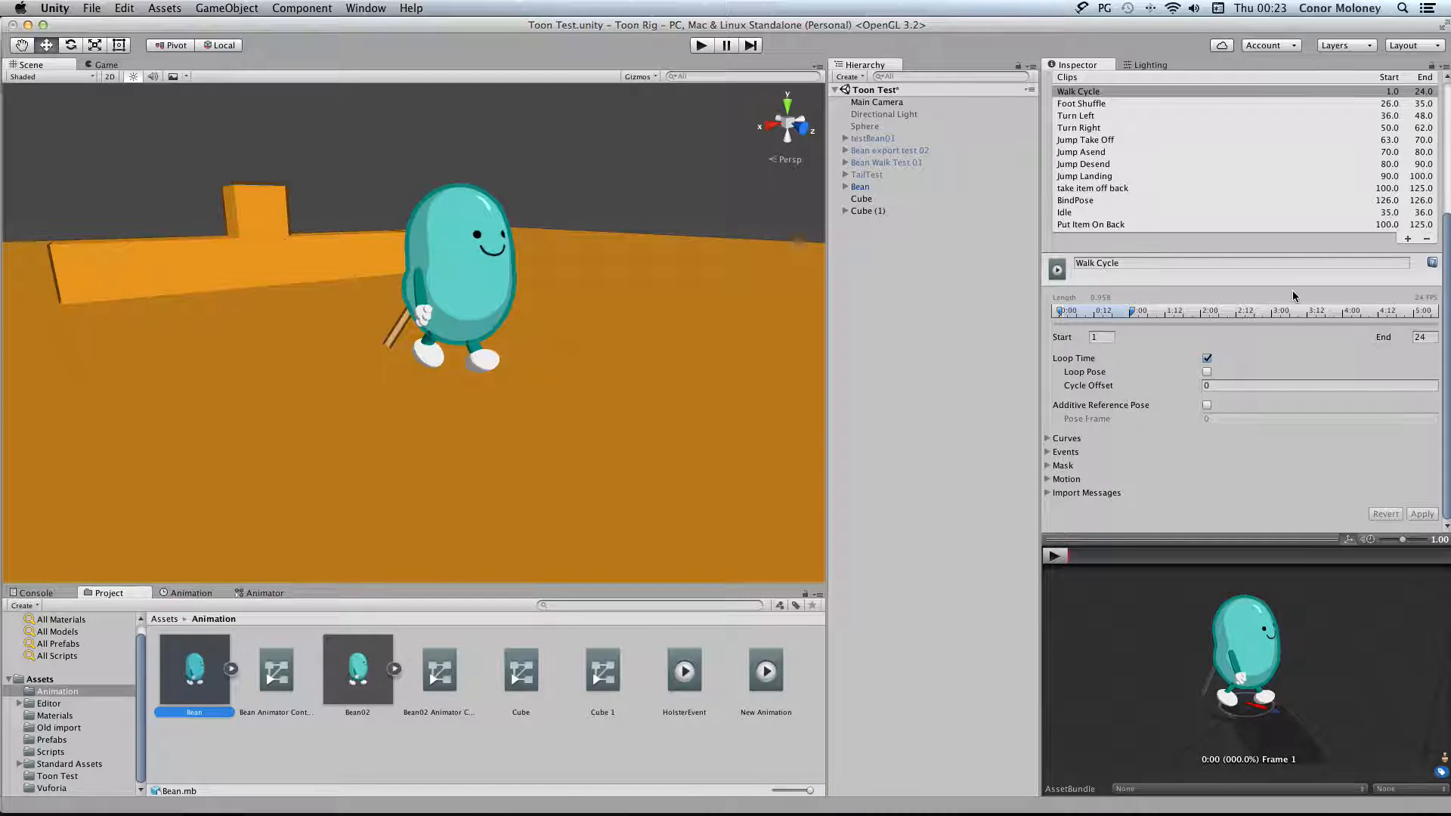
Examine the first animation event on the Bean model's "take item off back" clip
scroll(1088, 317, "up", 3)
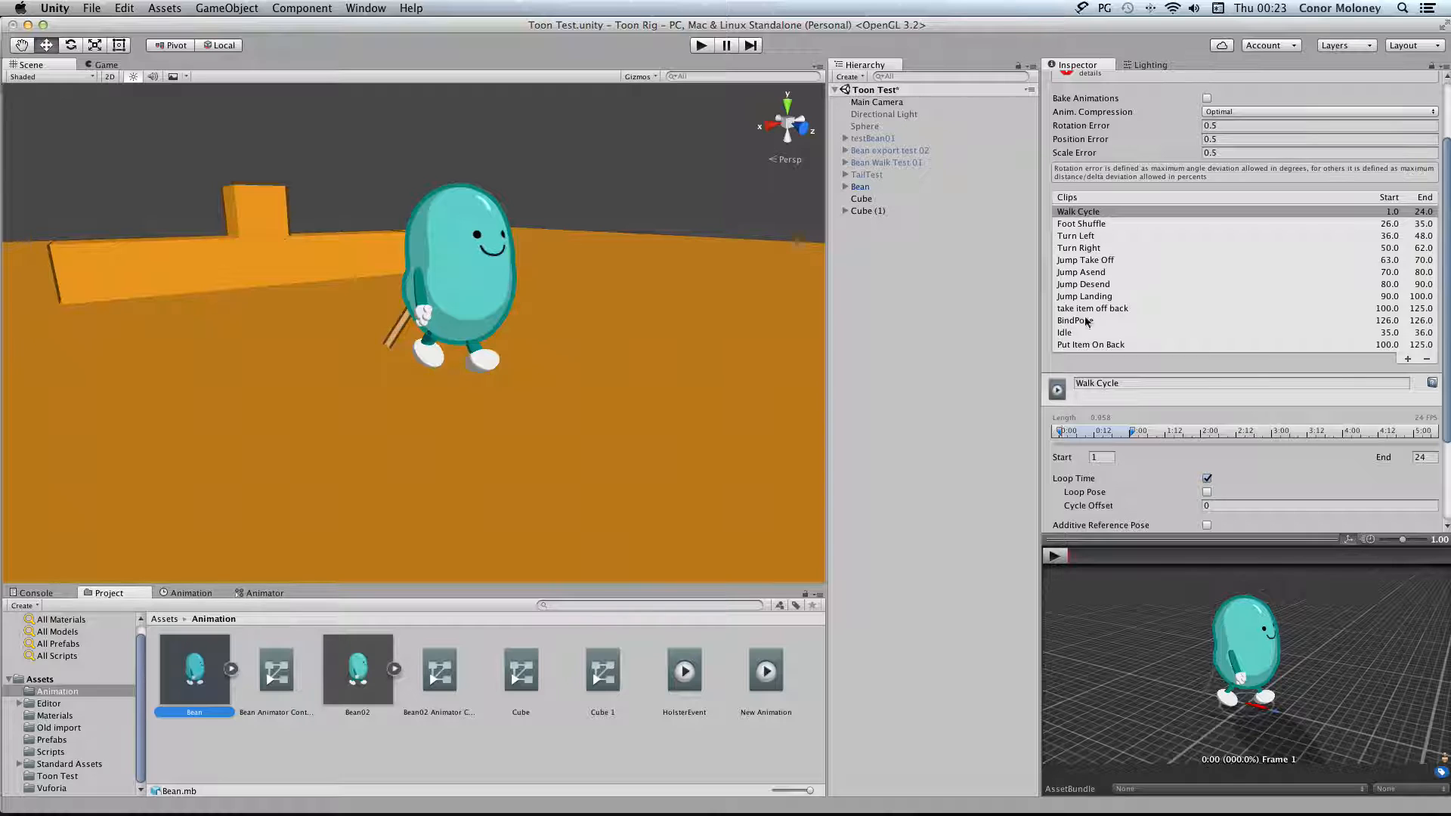
left_click(1166, 310)
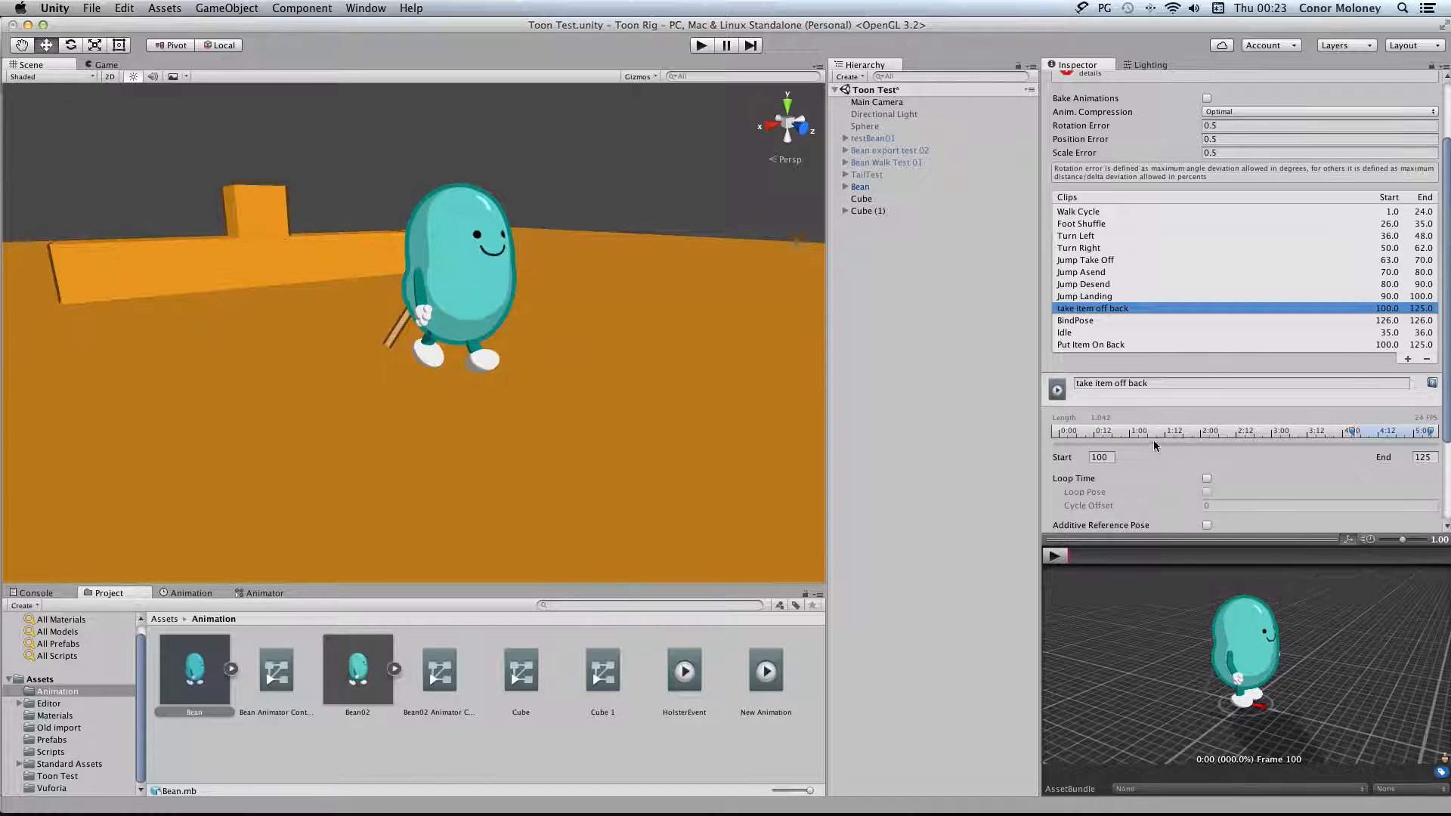
scroll(1156, 446, "down", 3)
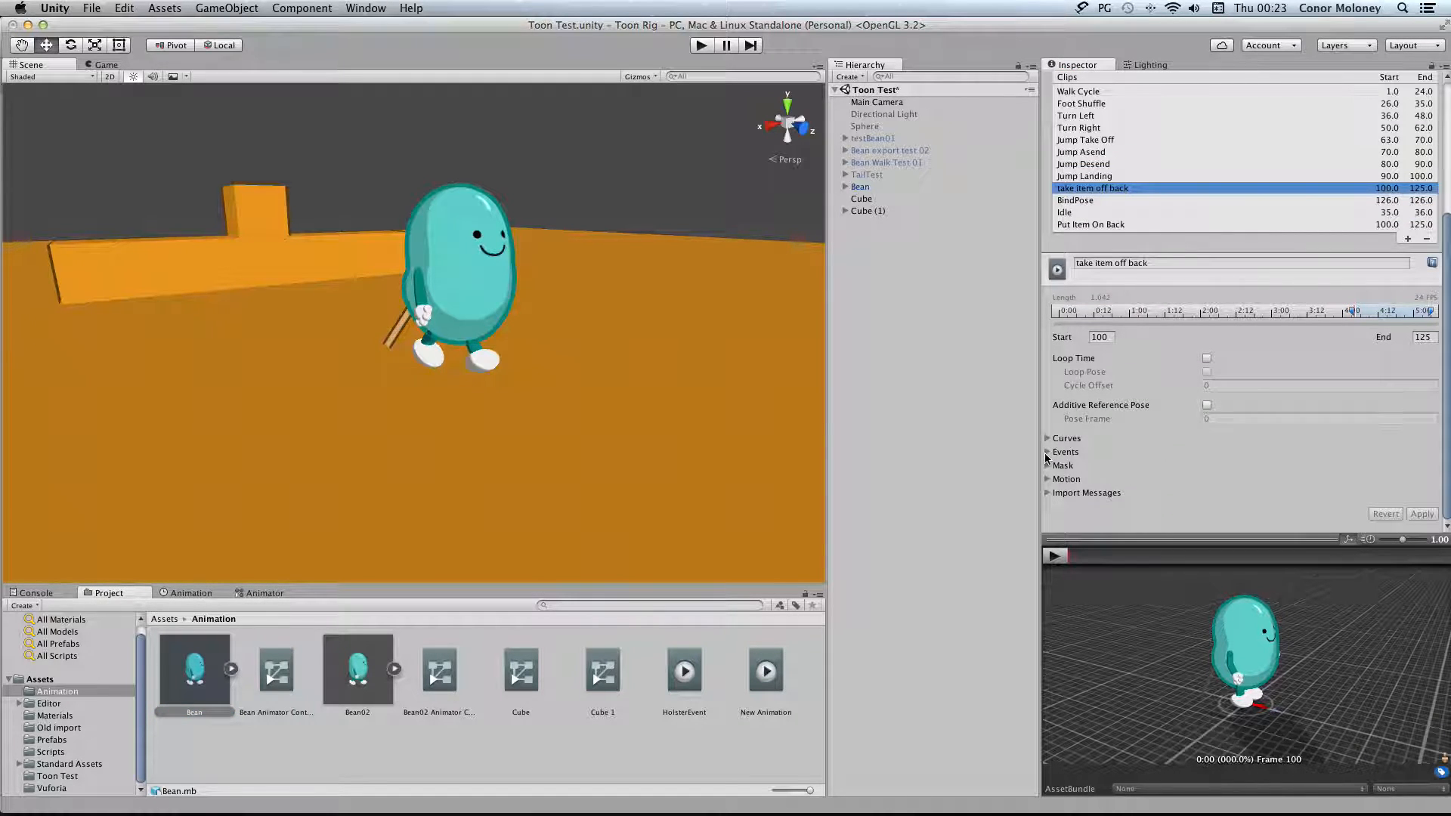
left_click(1047, 453)
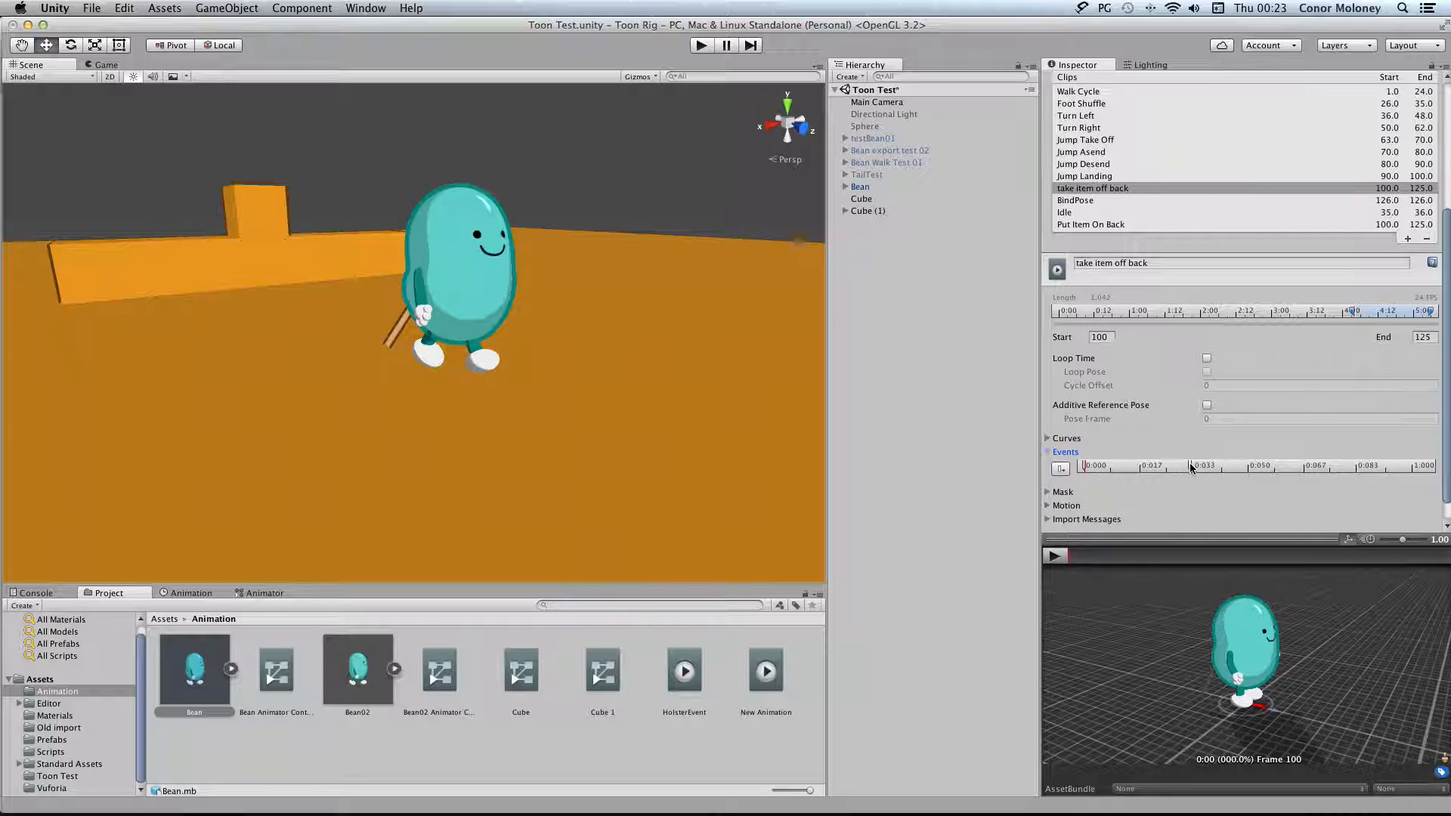
left_click(1083, 466)
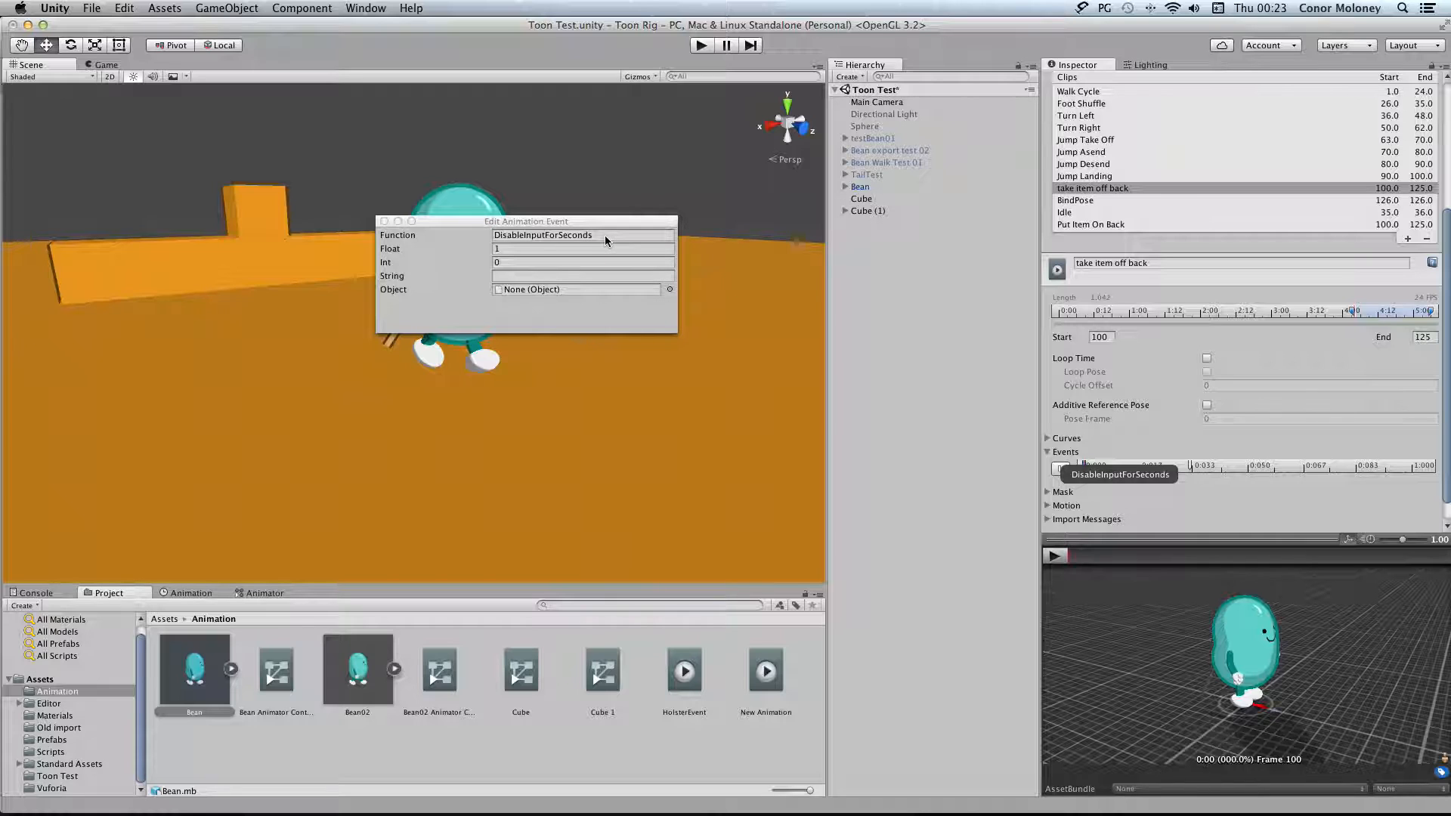
left_click(906, 360)
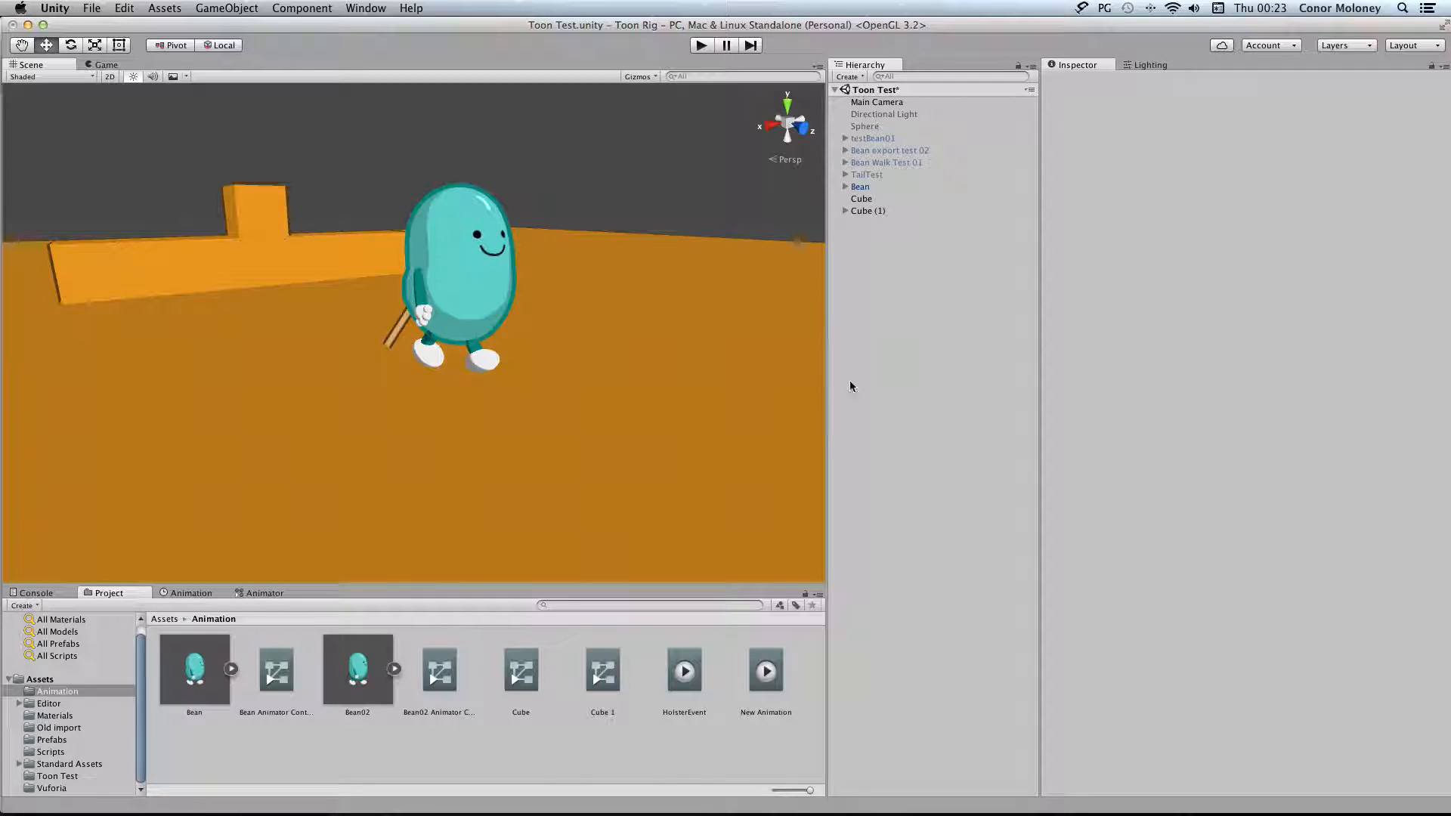
Open the AnimateCharacter script from the Scripts folder in MonoDevelop and locate the DisableInputForSeconds method
mouse_move(1096, 807)
left_click(80, 752)
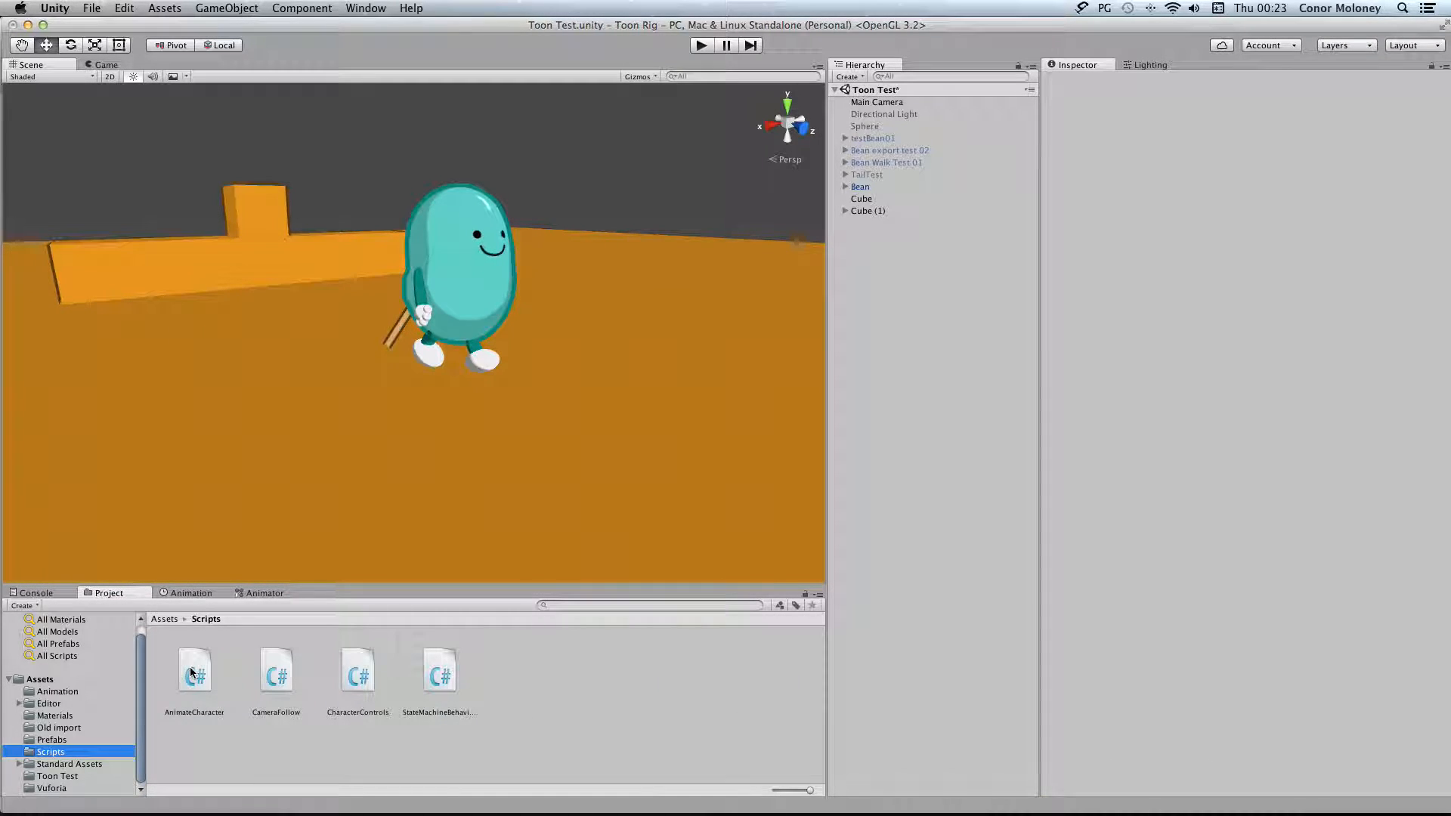
left_click(192, 673)
double_click(191, 672)
scroll(646, 461, "down", 5)
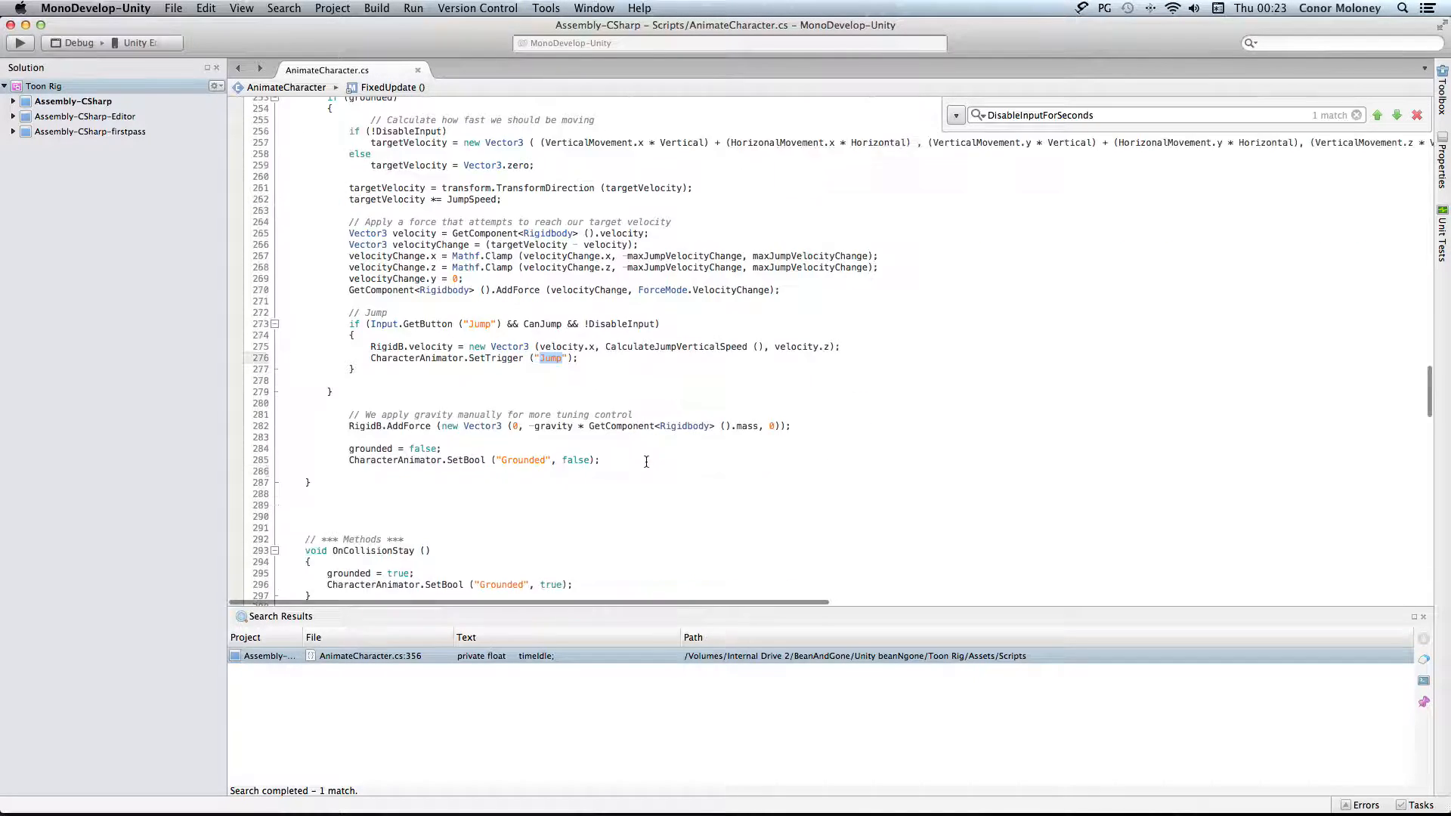
scroll(646, 461, "down", 15)
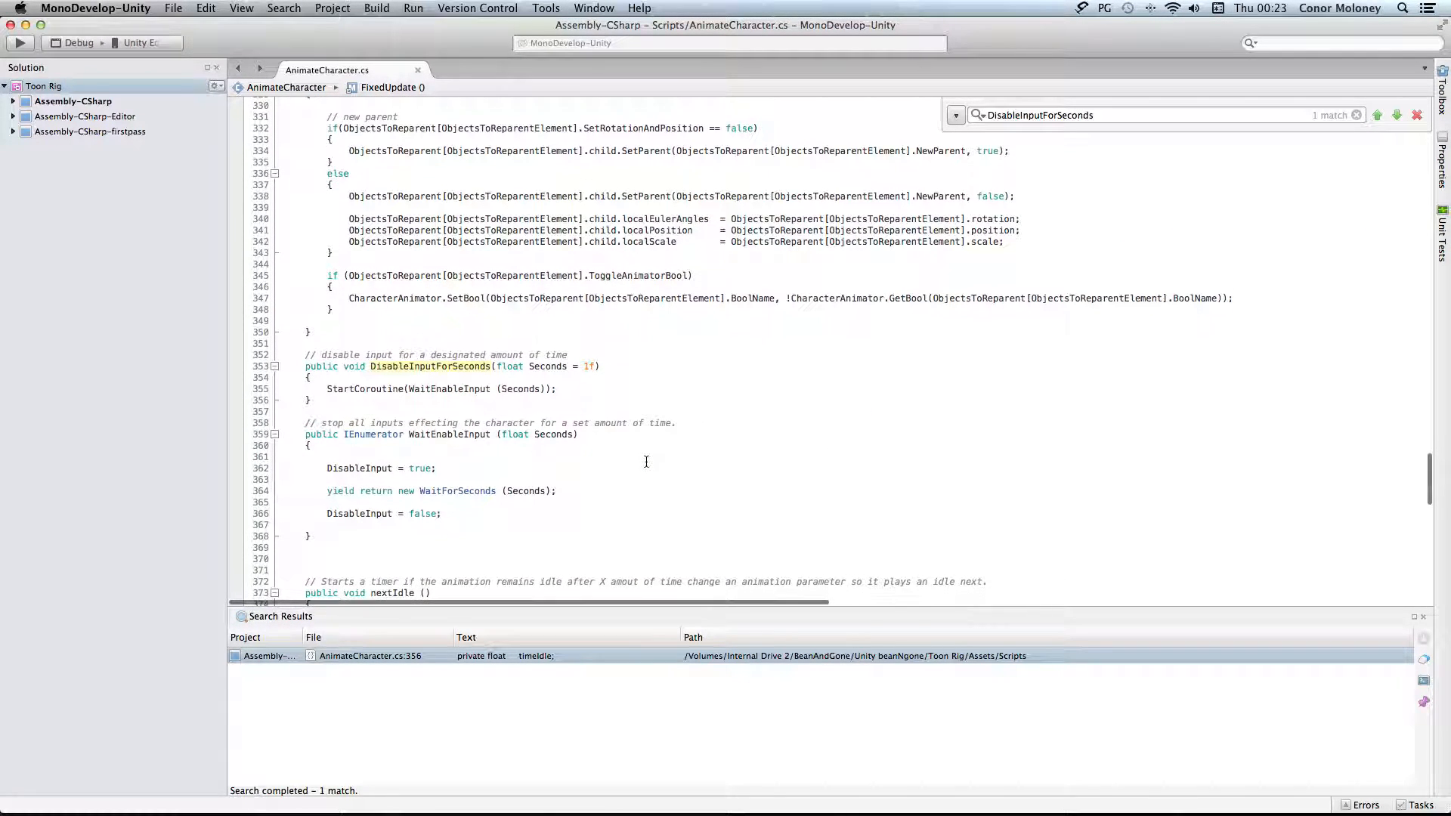
Examine the DisableInputForSeconds method's name and its float Seconds parameter
double_click(452, 356)
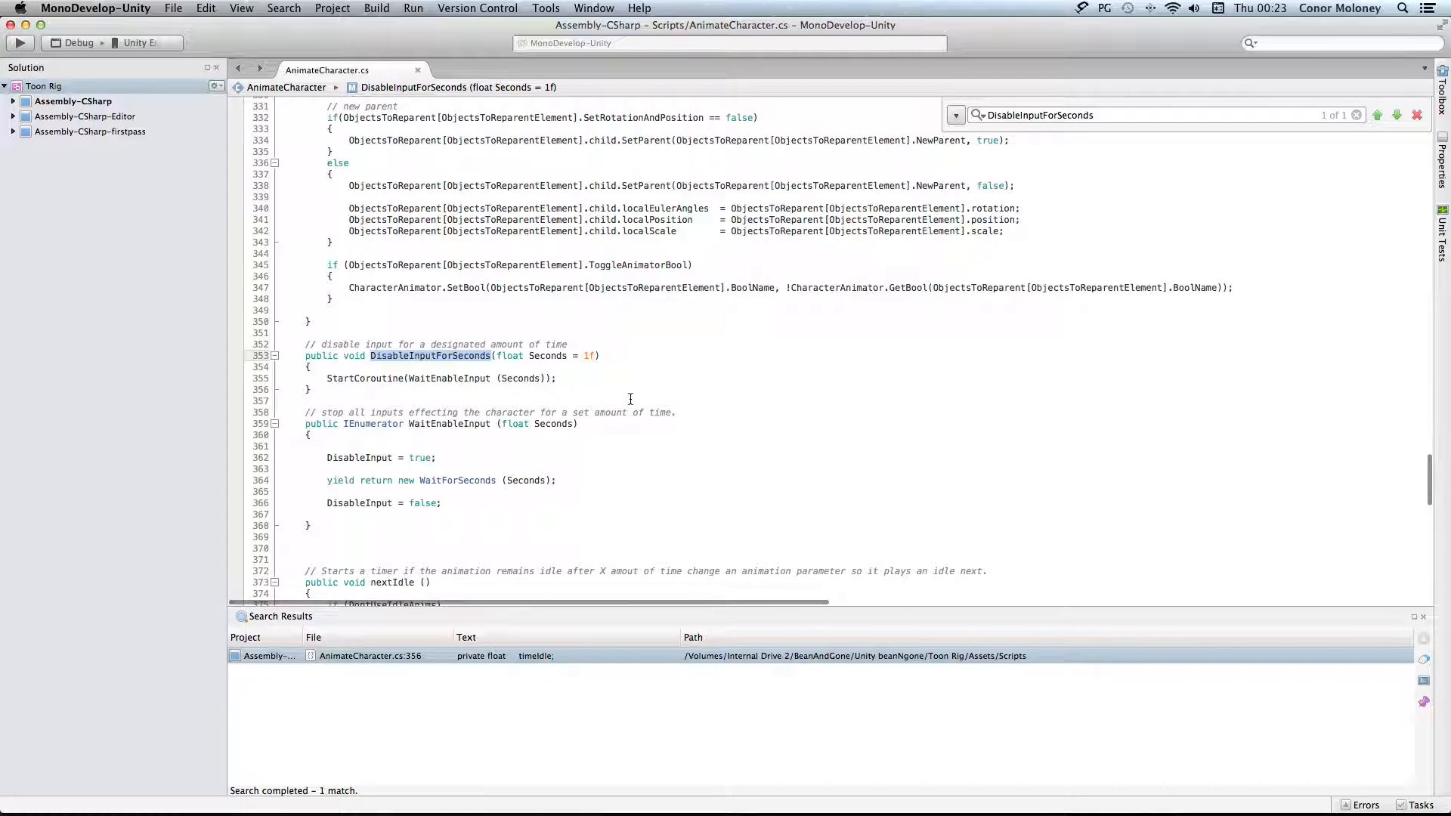
left_click(567, 365)
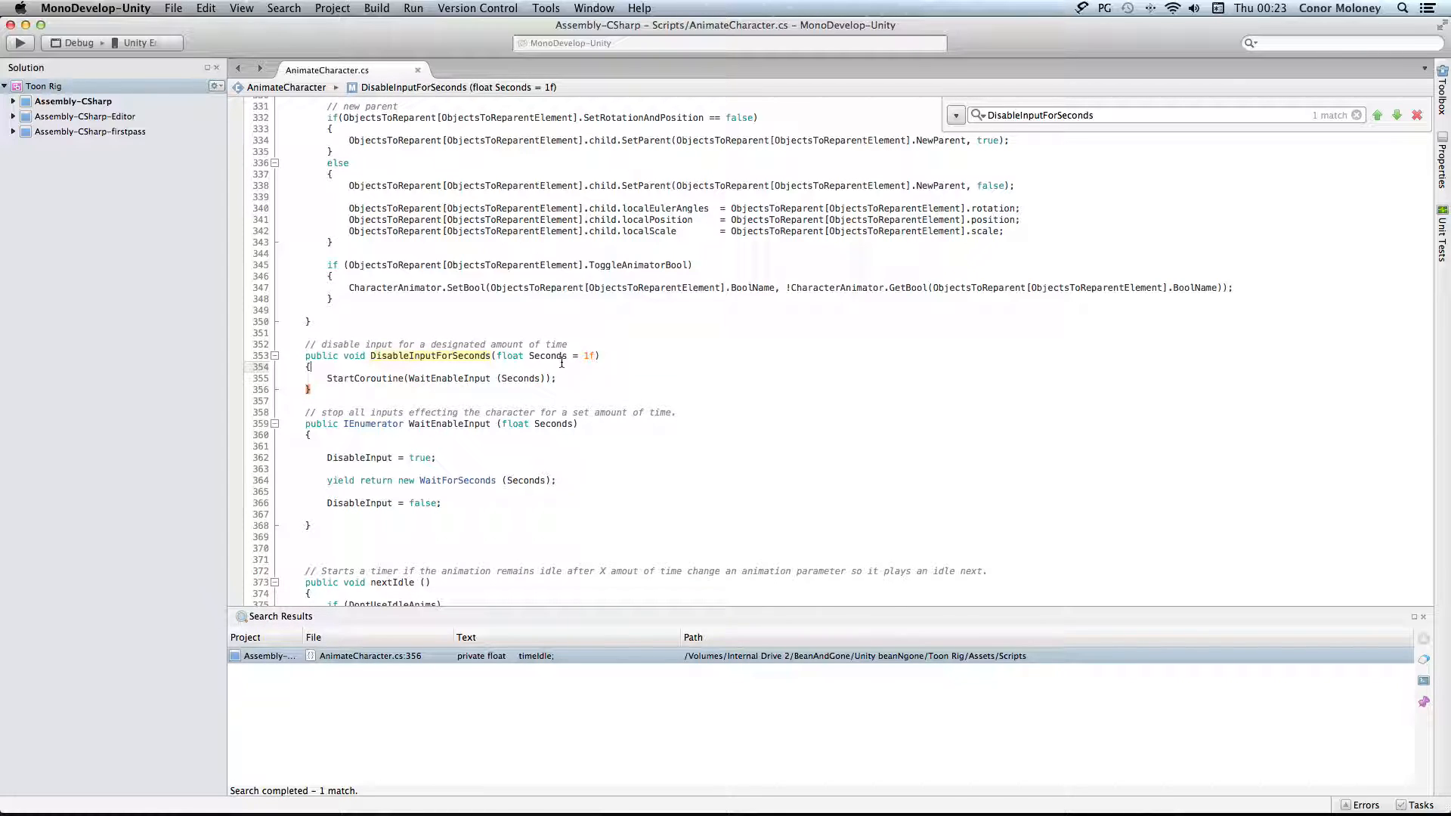
left_click_drag(496, 356, 604, 355)
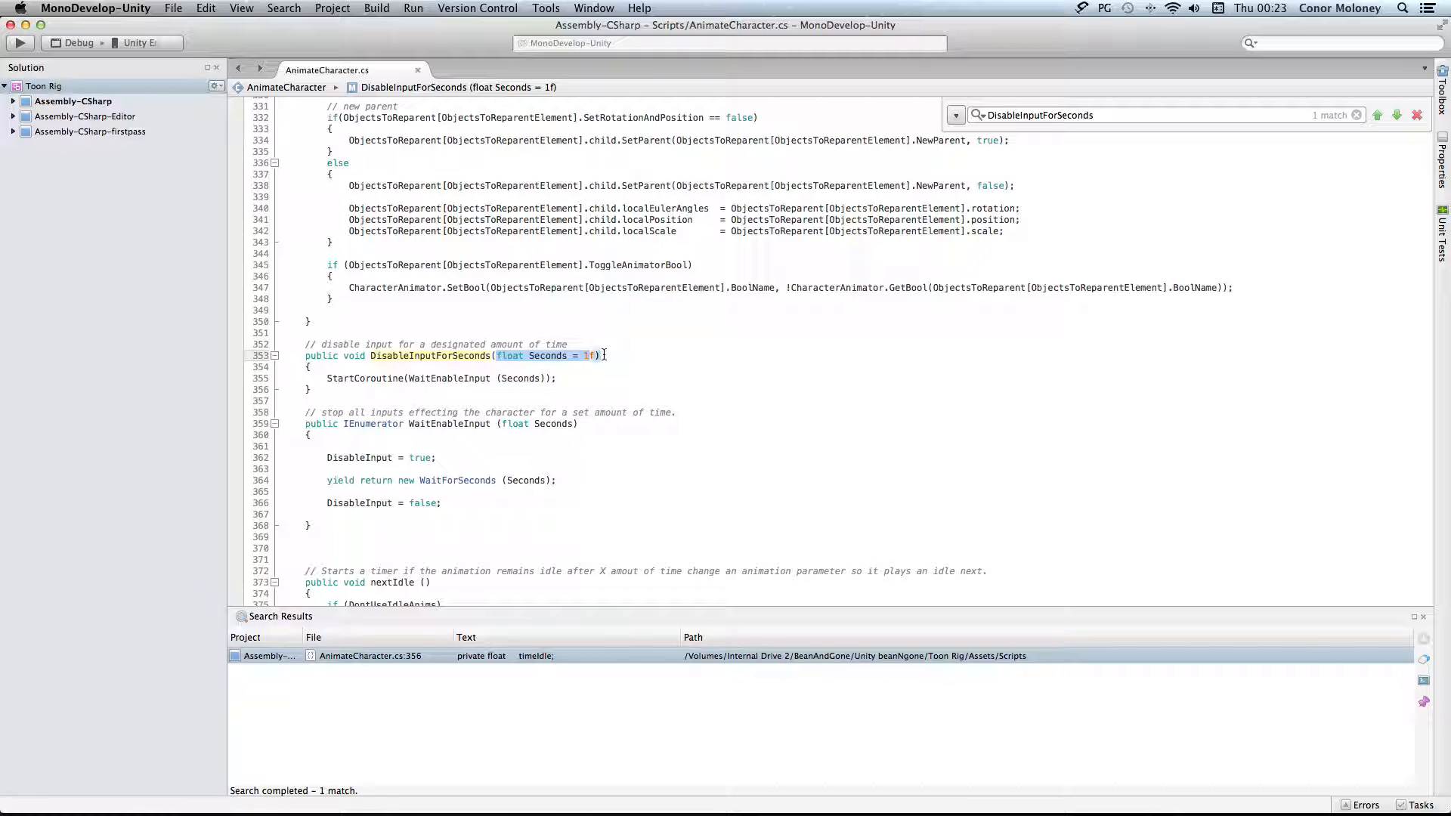
left_click(632, 368)
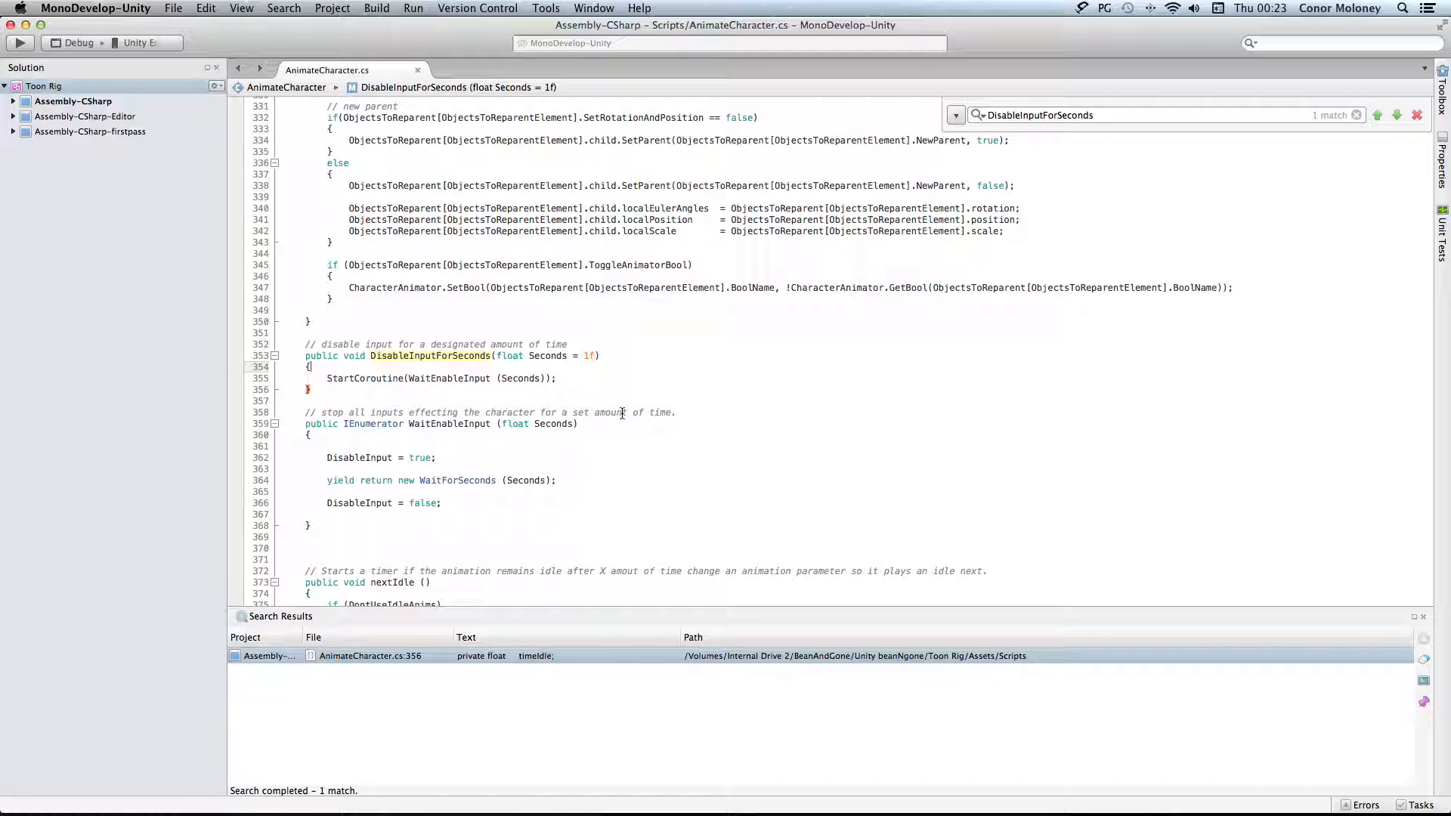
Switch back to Unity and display the Bean model's animation clips and their Events timeline
key("super+Tab")
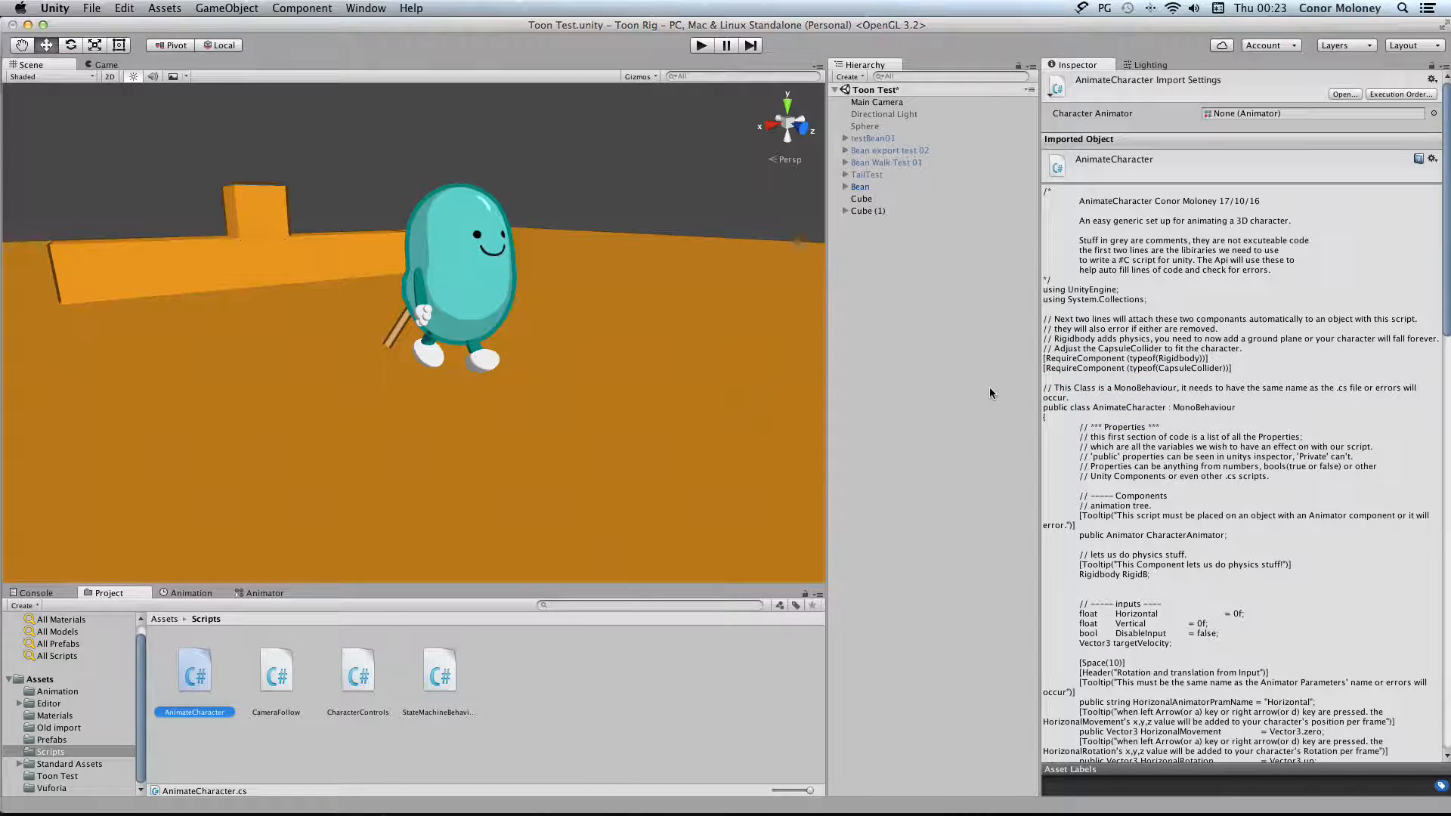
left_click(888, 185)
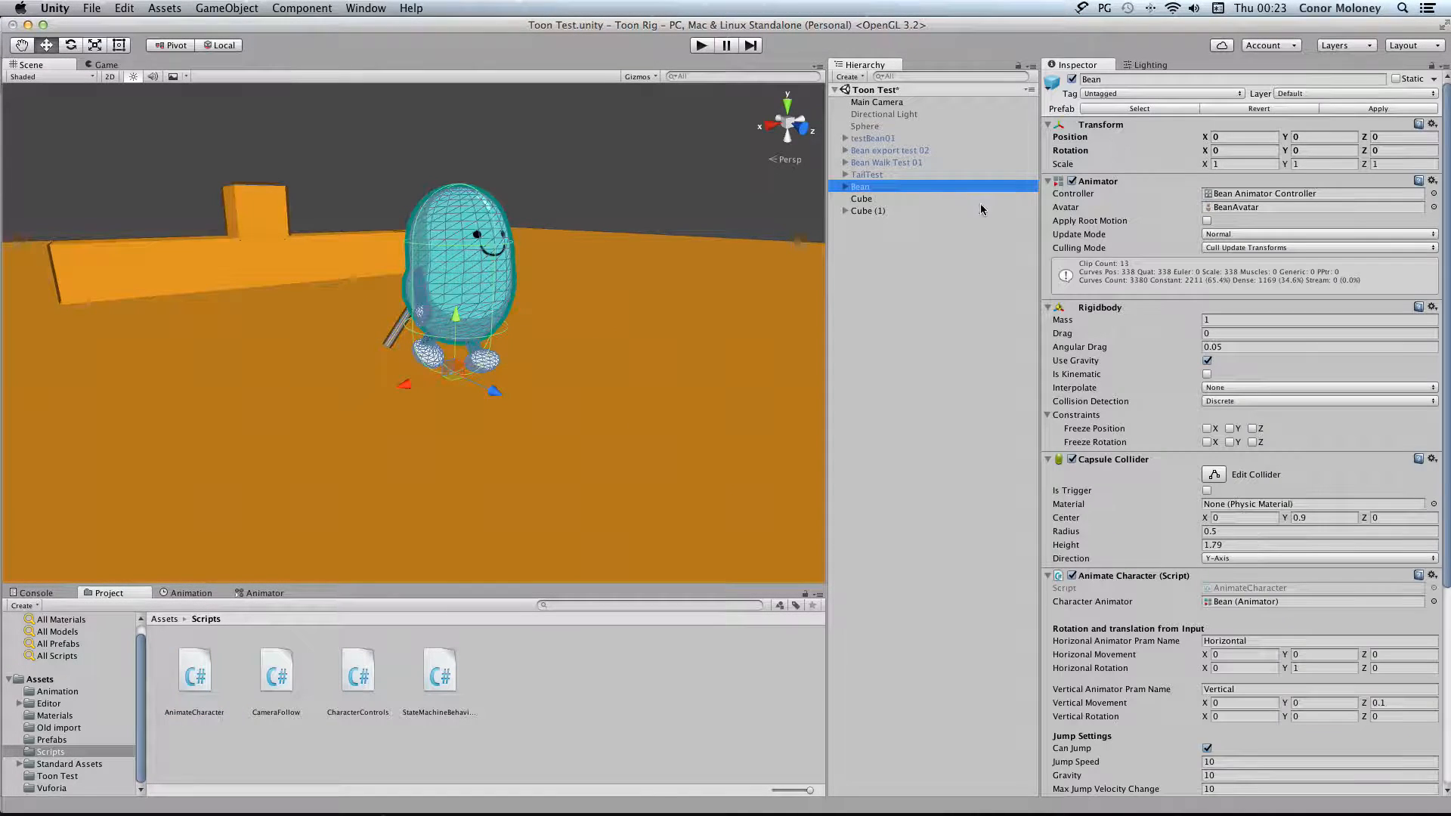
left_click(58, 691)
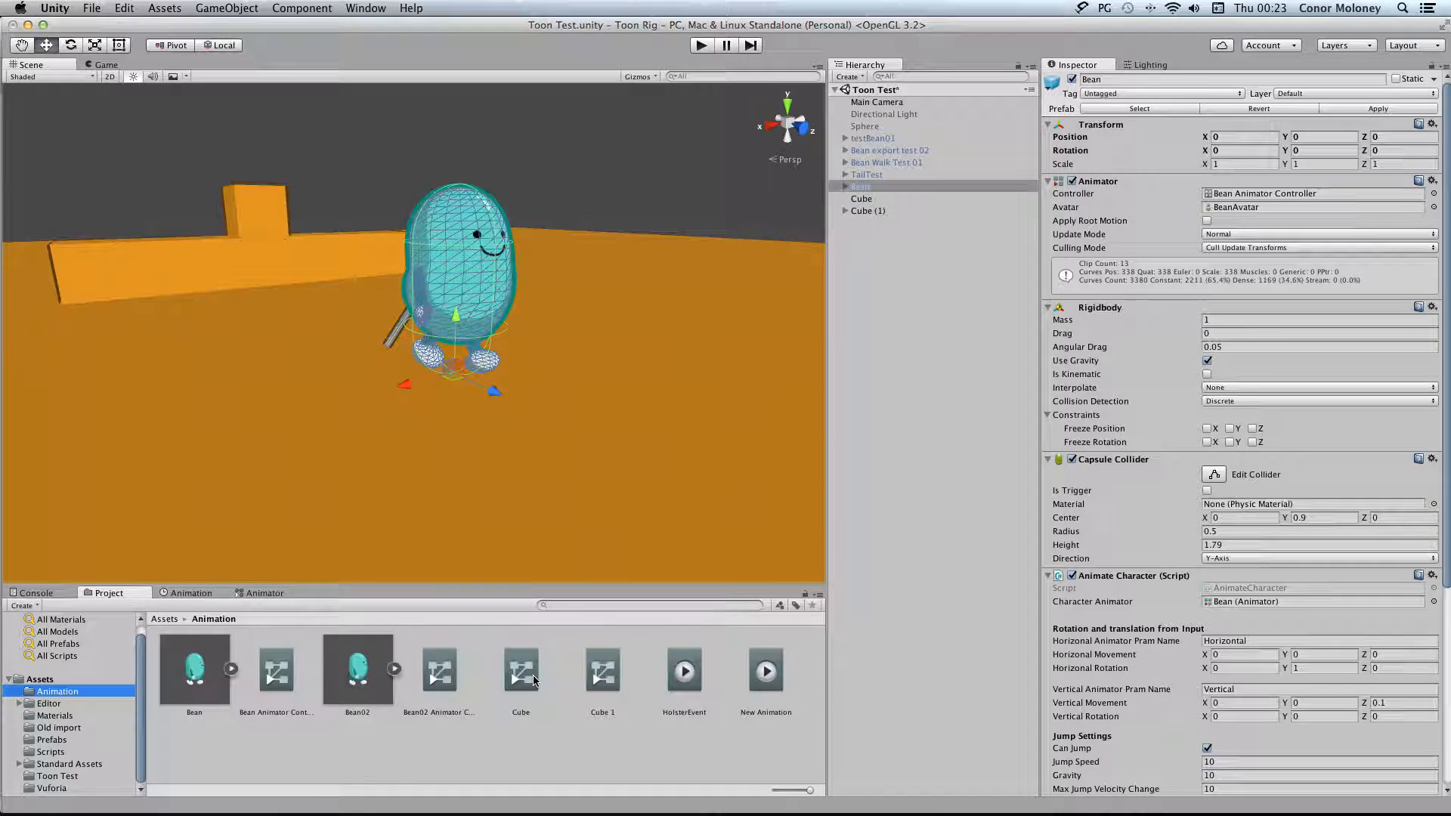
left_click(212, 674)
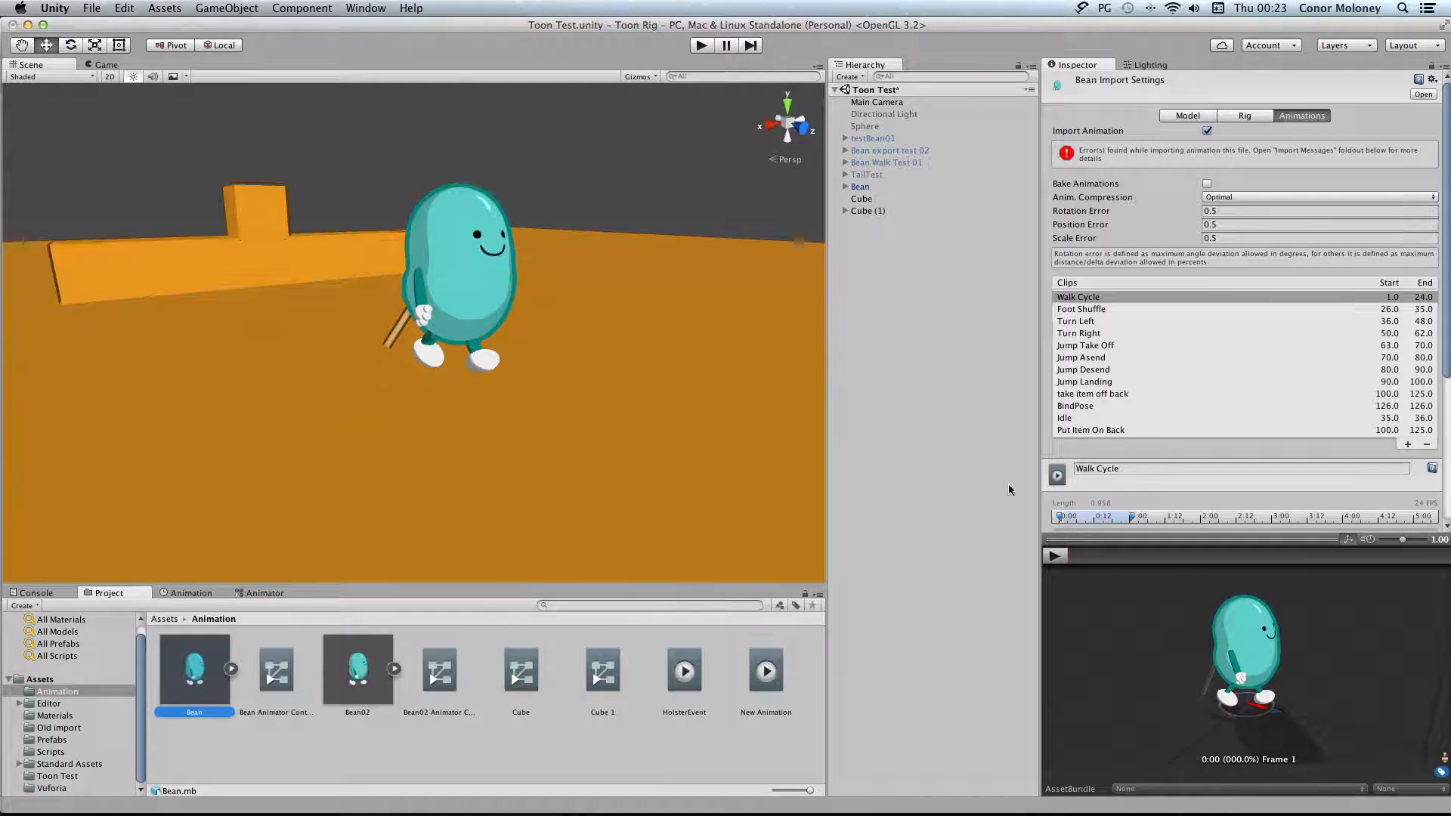
scroll(1122, 474, "down", 4)
scroll(1122, 475, "down", 2)
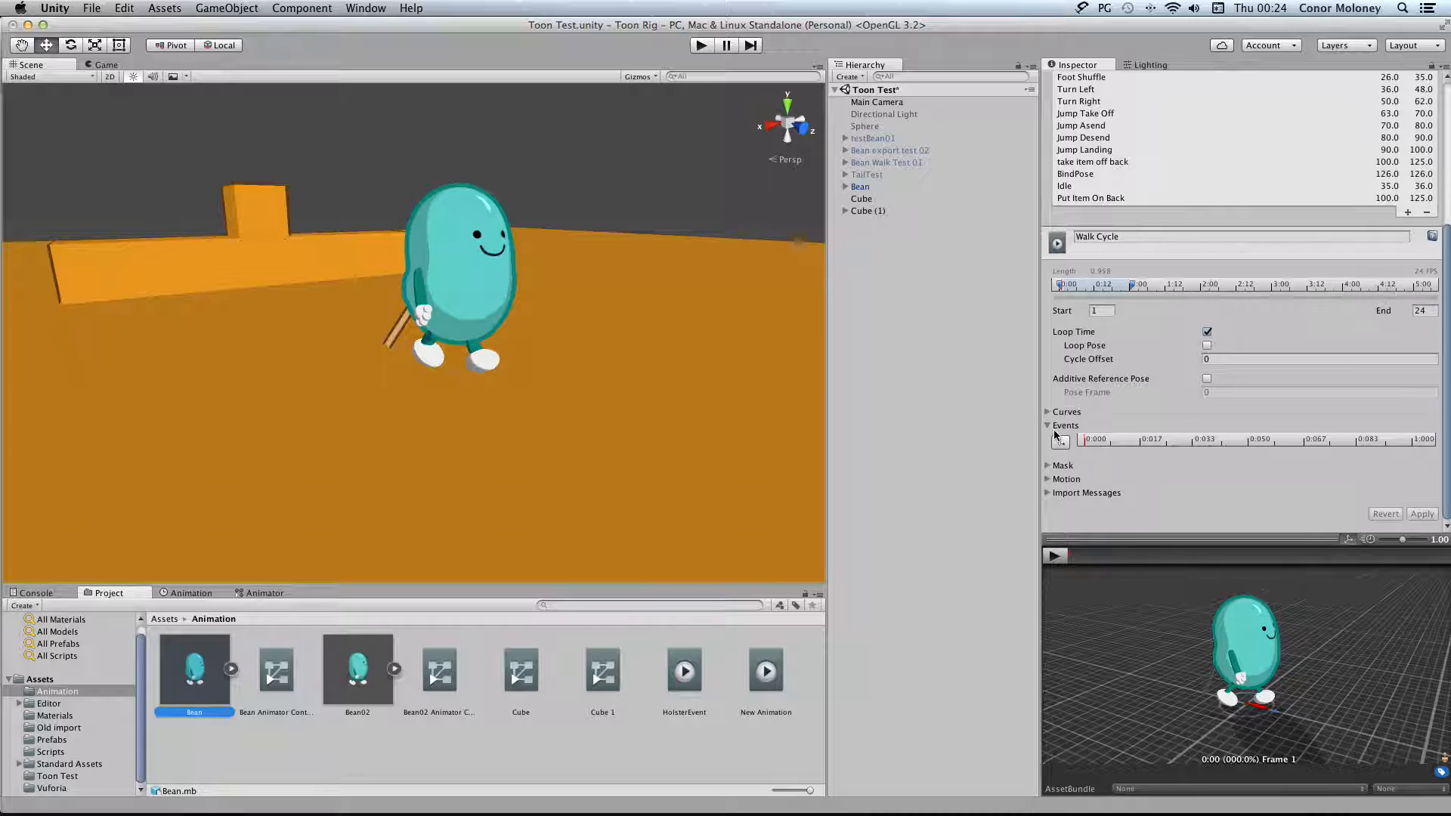
Check the Jump Take Off clip's events and the Float value of the first "take item off back" event
left_click(1117, 115)
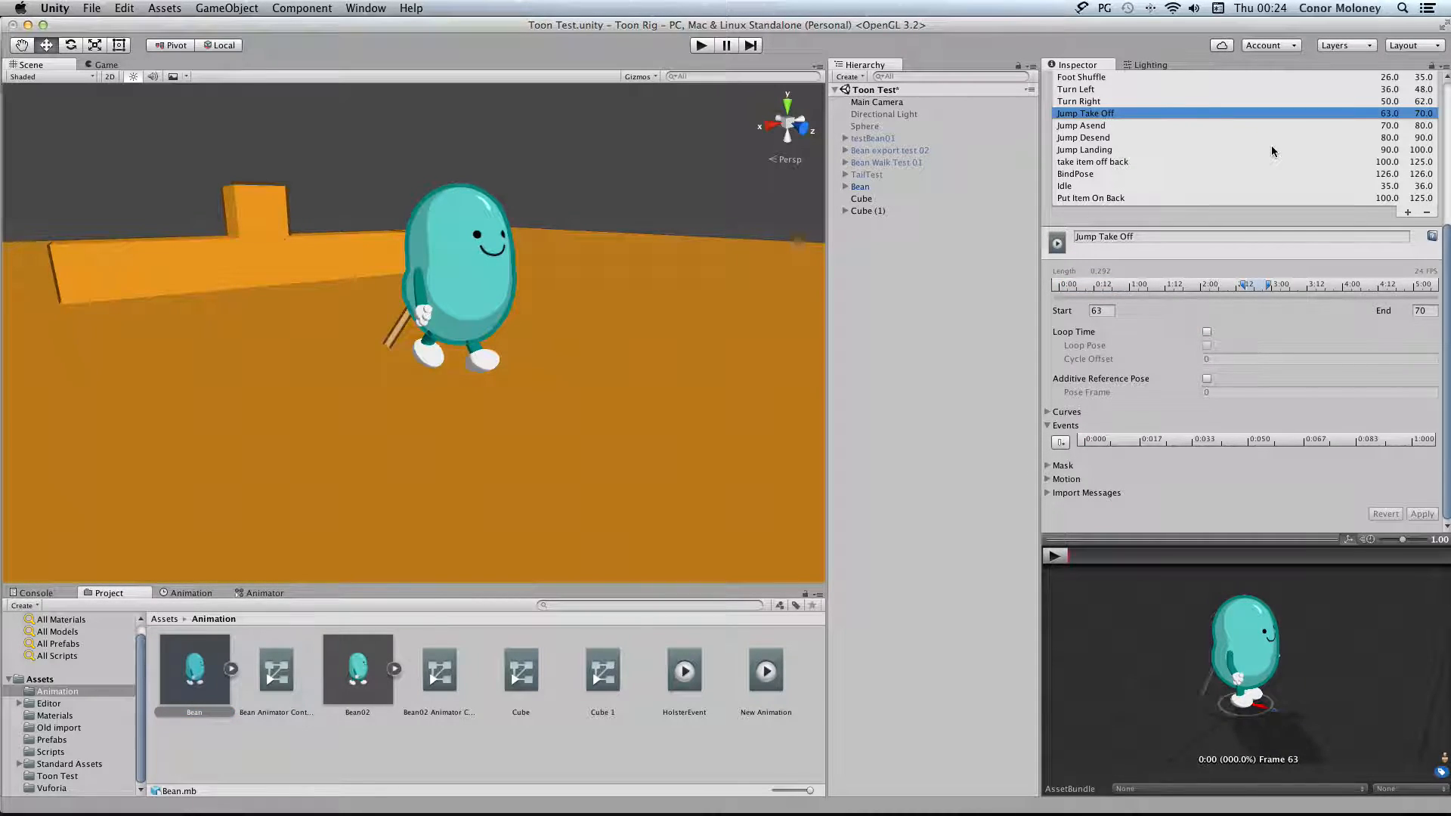
left_click(1124, 163)
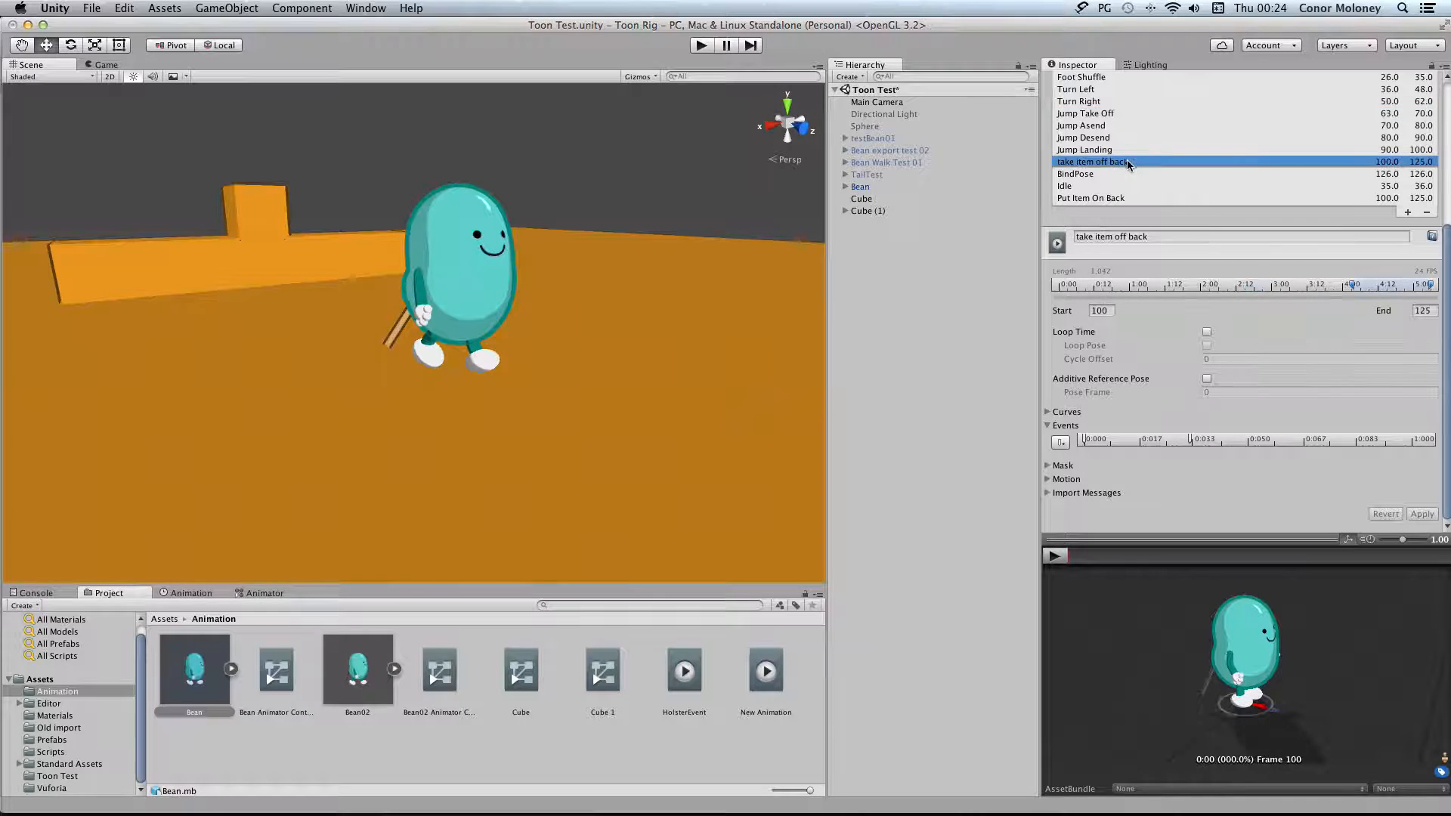
left_click(1089, 441)
mouse_move(1089, 442)
left_mouse_down()
mouse_move(1104, 441)
mouse_move(1082, 440)
left_mouse_up()
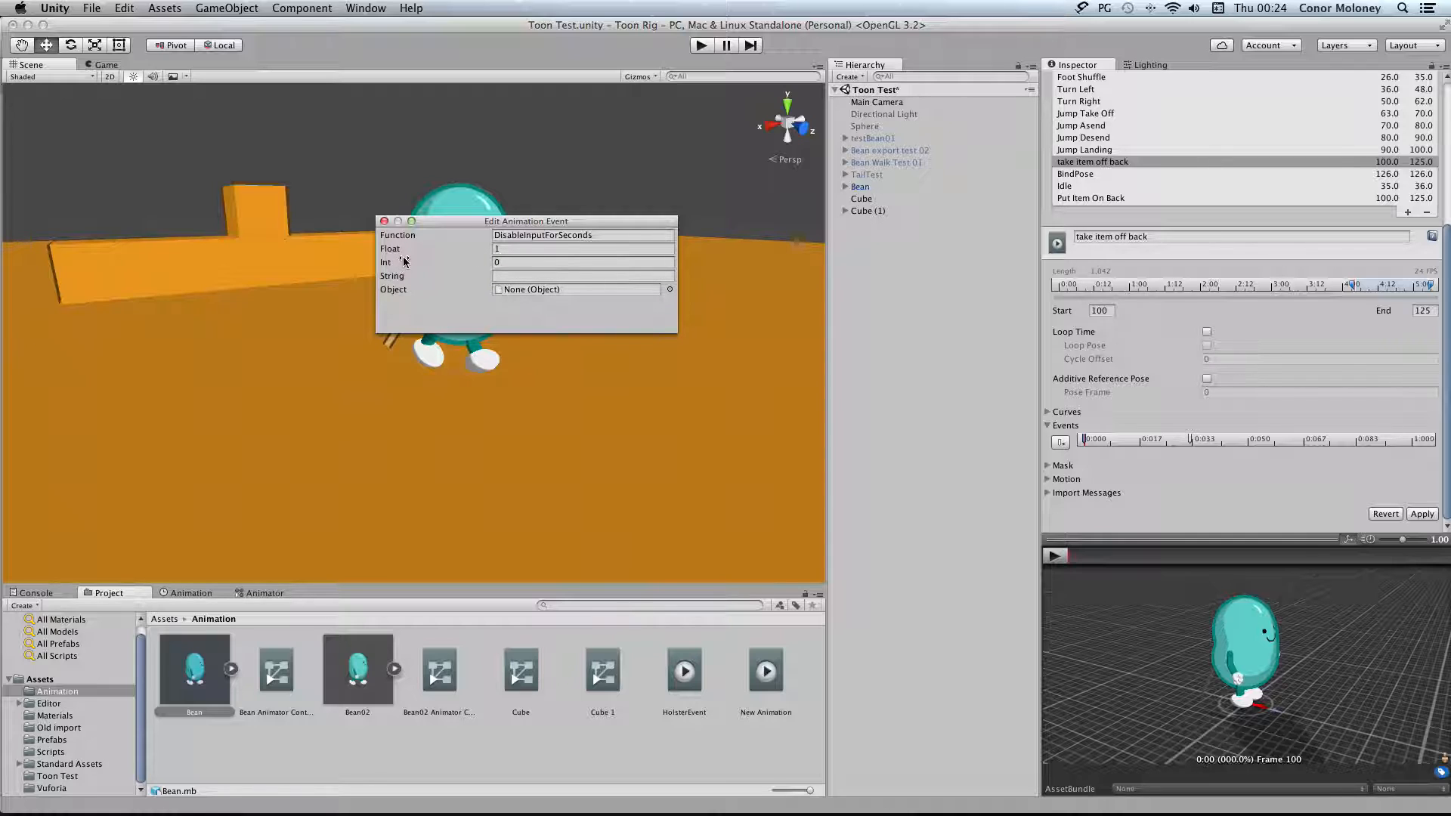
left_click(498, 248)
left_click(384, 222)
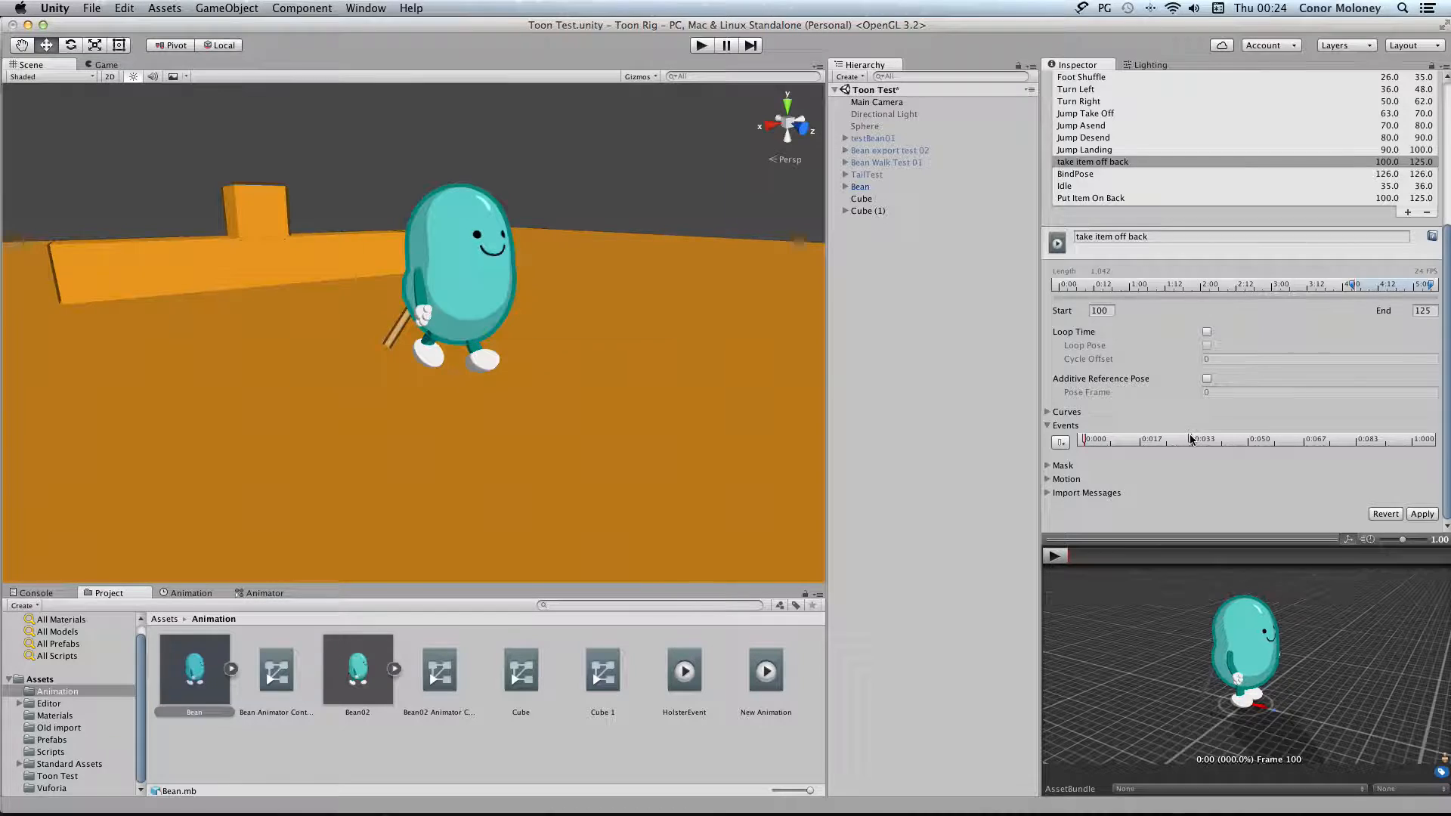
Inspect the second "take item off back" event, and preview that clip at frame 8 from behind the Bean
double_click(1190, 440)
left_click(265, 593)
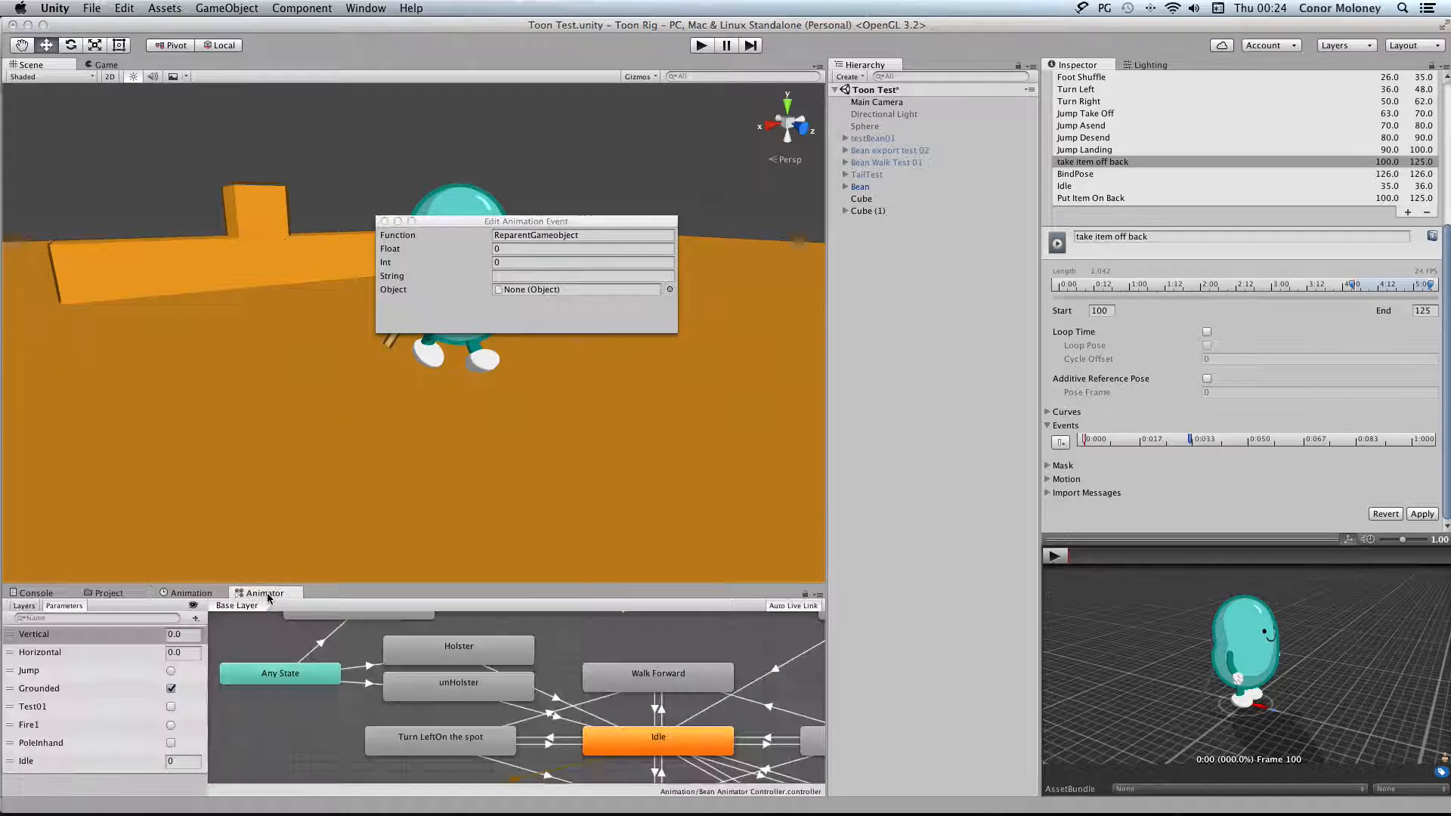
left_click(191, 593)
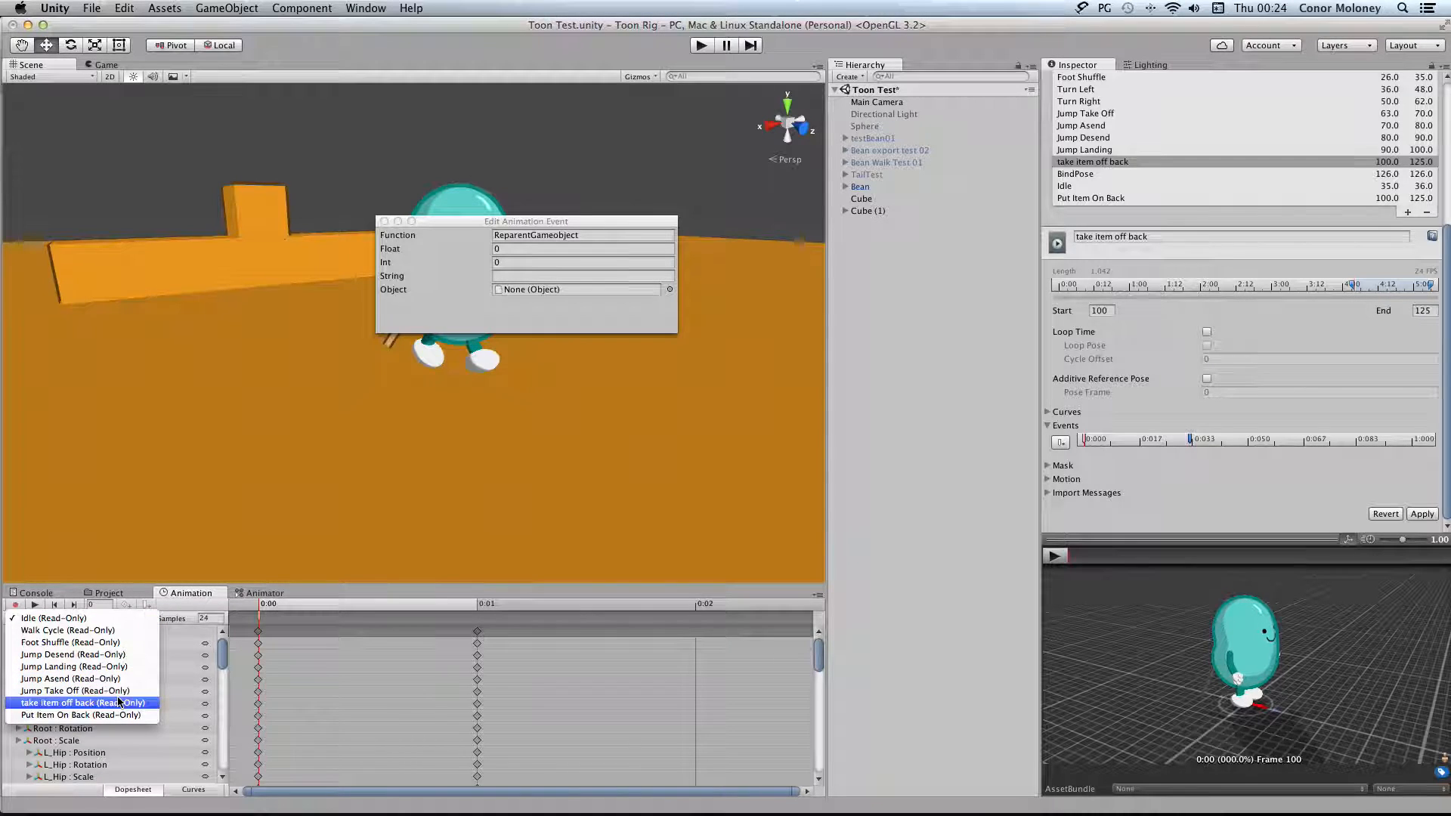
left_click(95, 703)
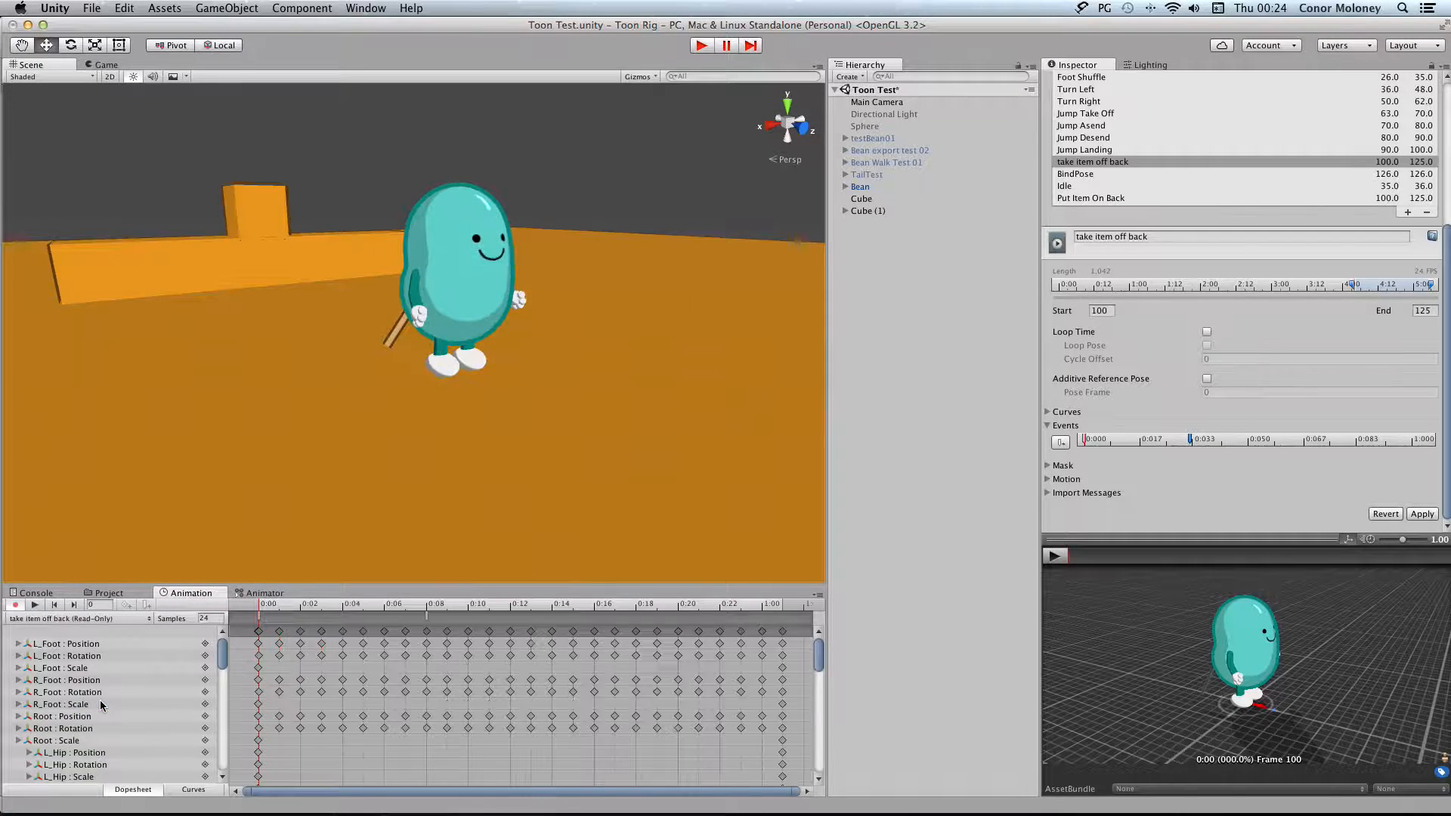
left_click(428, 607)
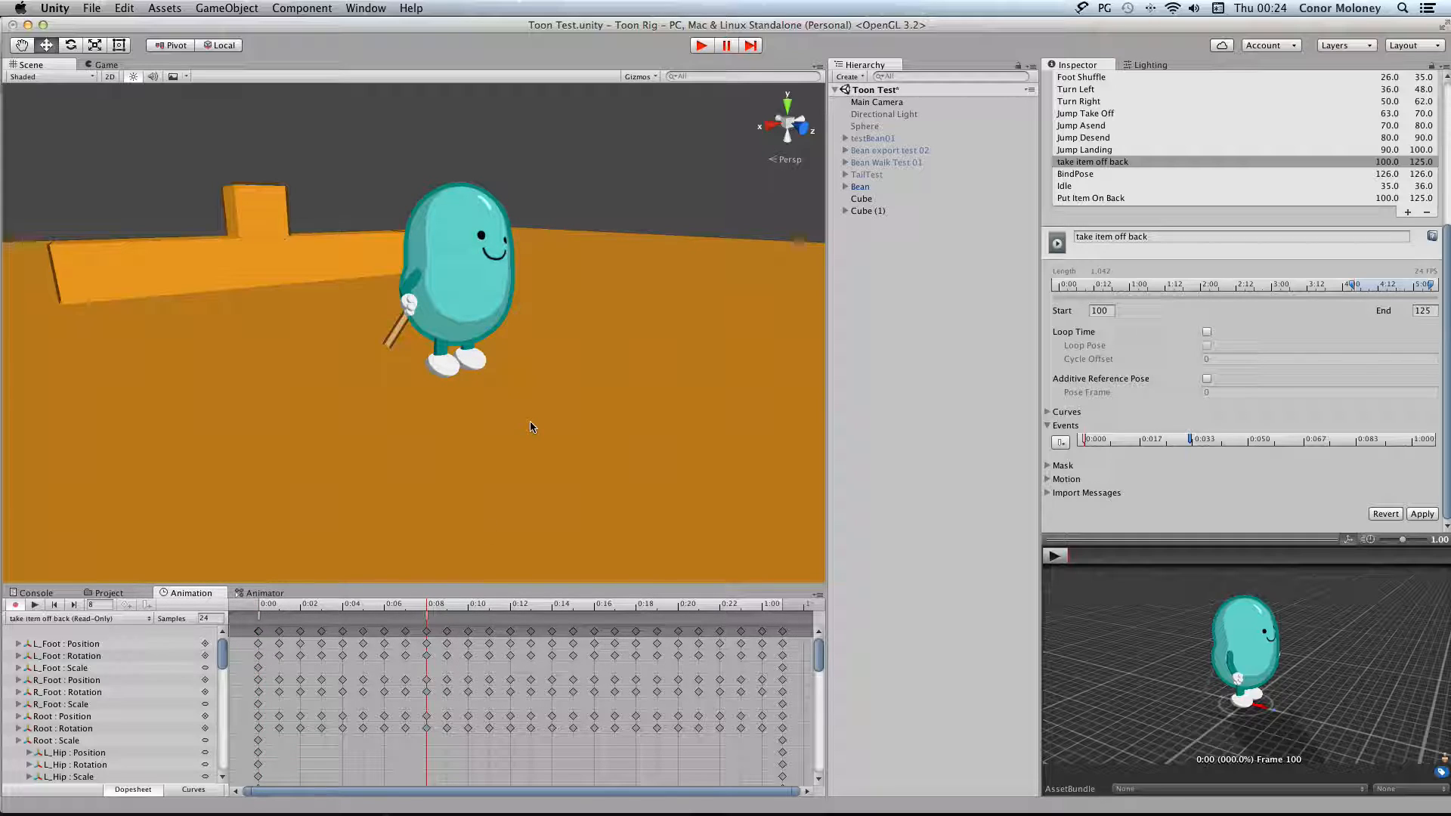
left_click_drag(544, 274, 476, 298, "alt")
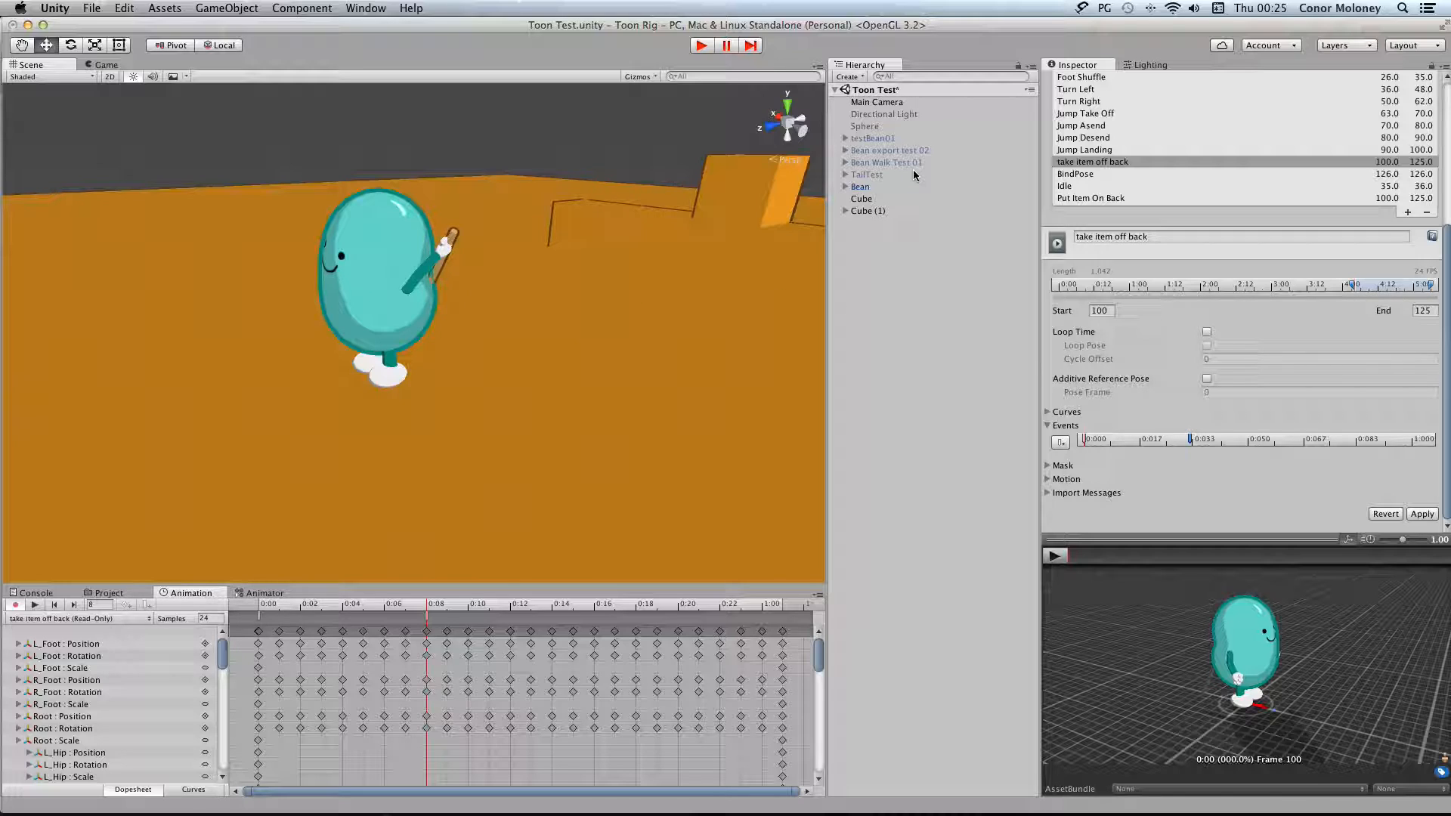
Expand the Bean's skeleton down to Spine03 in the hierarchy and apply the unapplied import settings for Bean.mb
left_click(844, 187)
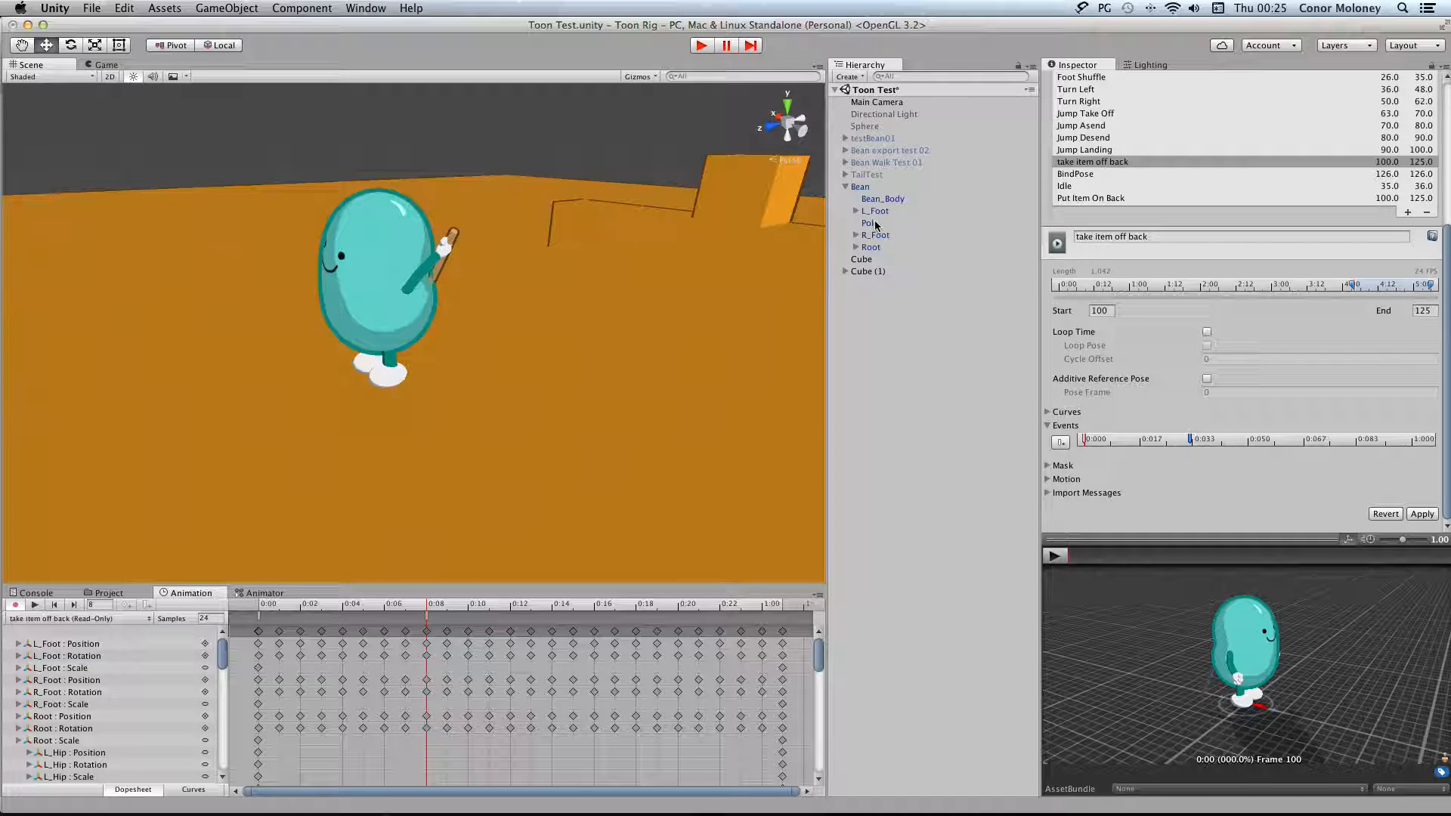
left_click(856, 236)
left_click(856, 259)
left_click(866, 296)
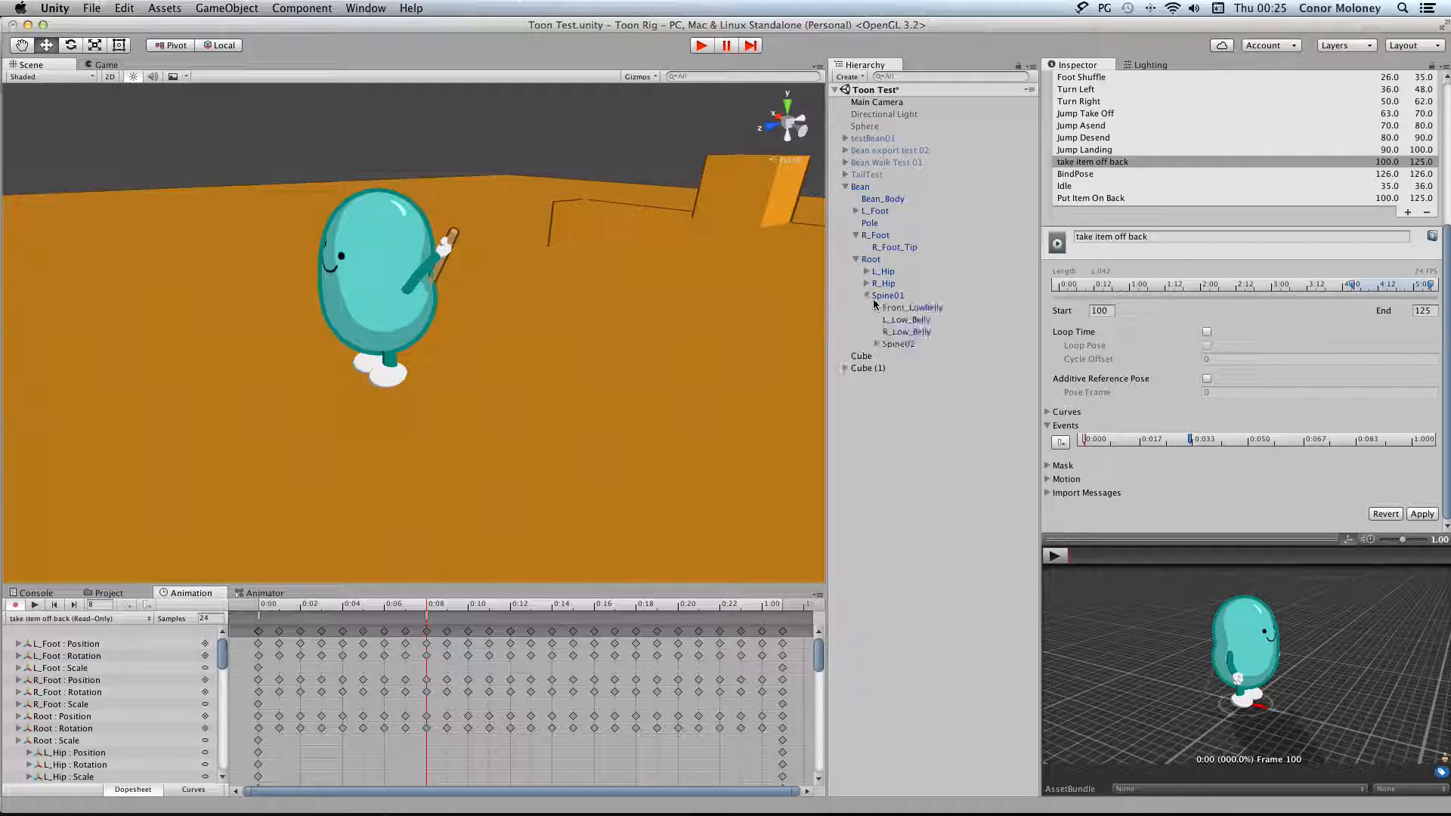
left_click(878, 344)
left_click(888, 392)
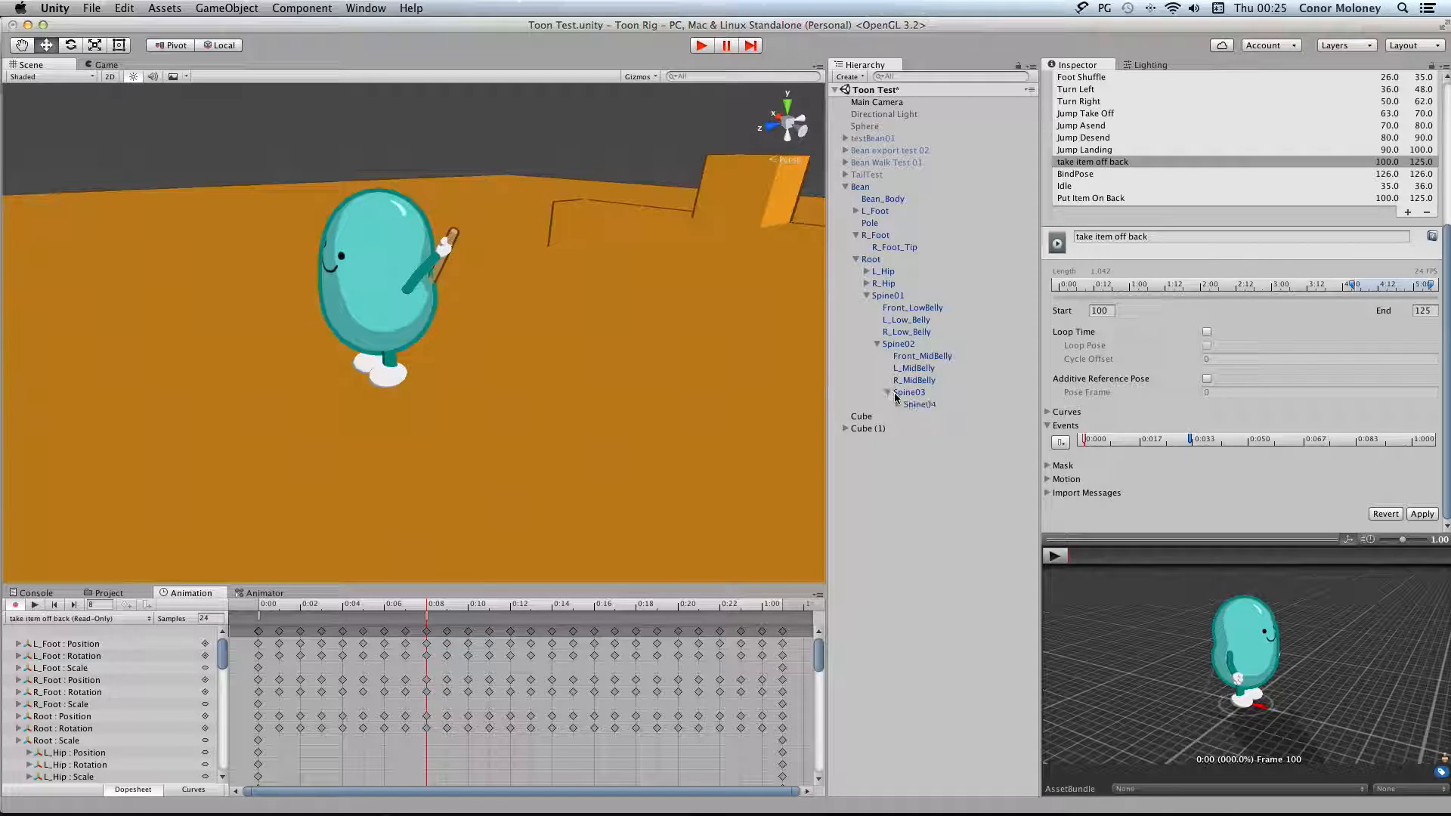
left_click(905, 416)
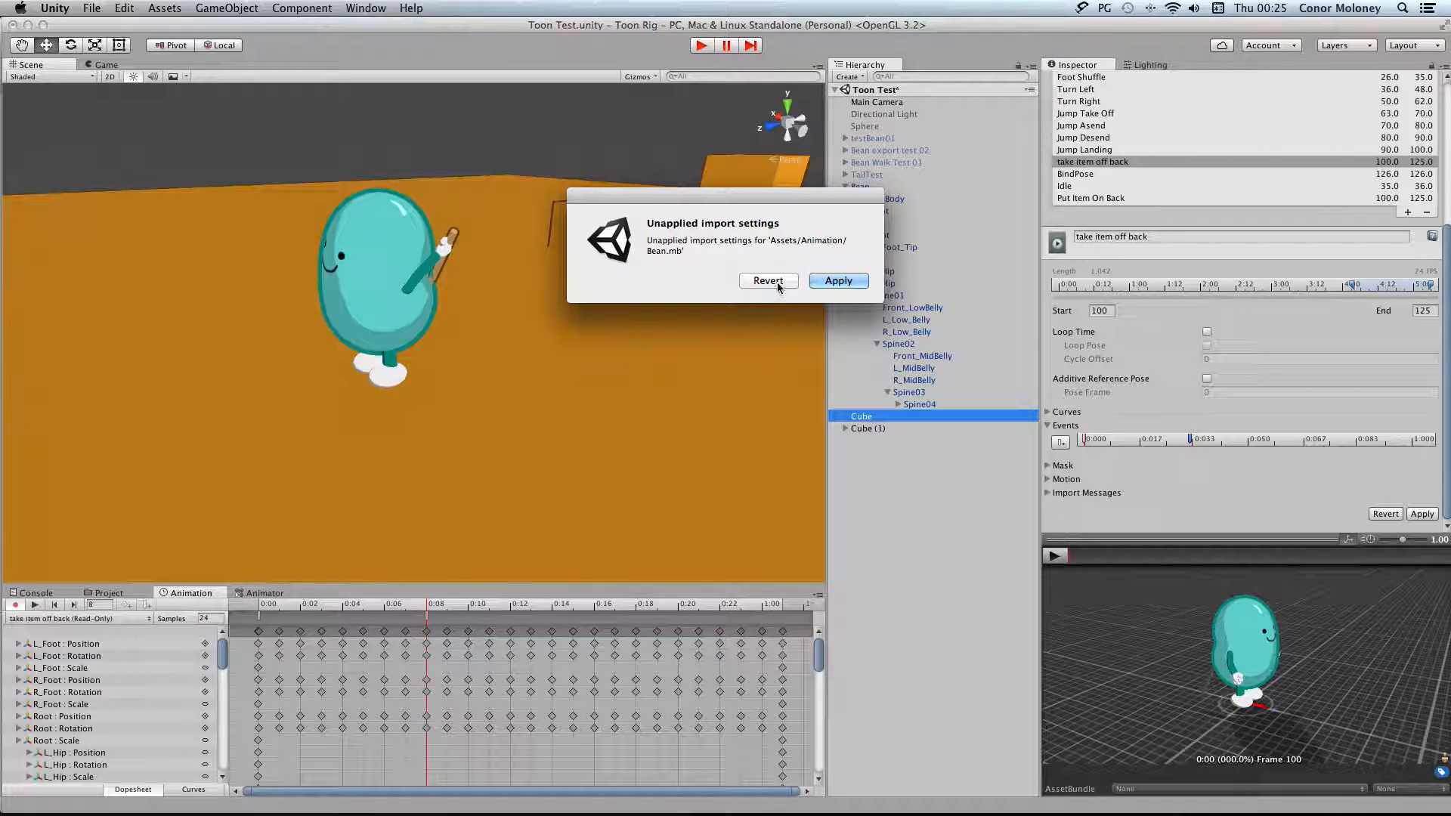
left_click(838, 281)
Expand Spine04's clavicle branches and follow the left arm down to L_Hand_fingers
left_click(898, 404)
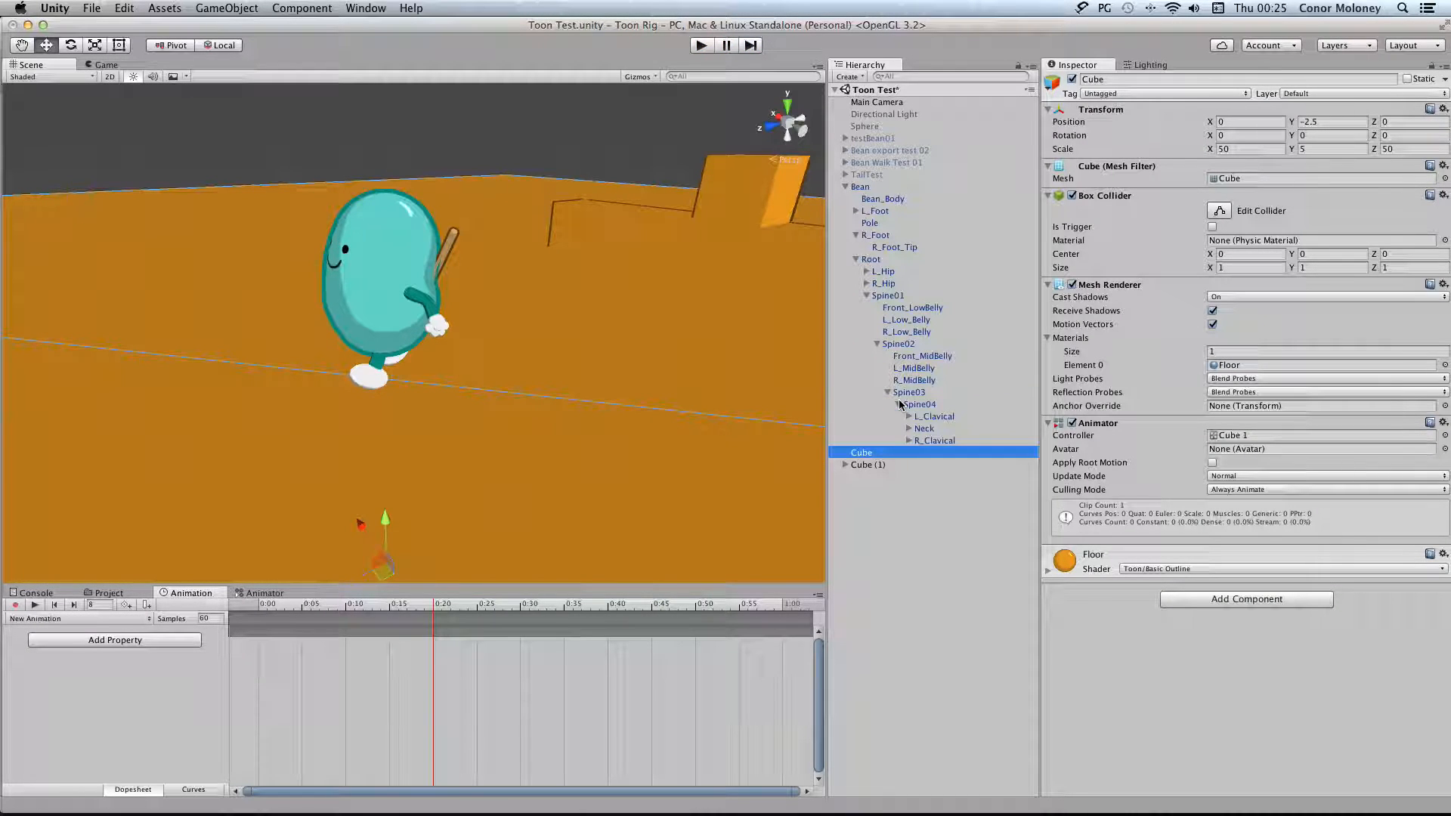
left_click(909, 441)
left_click(919, 452)
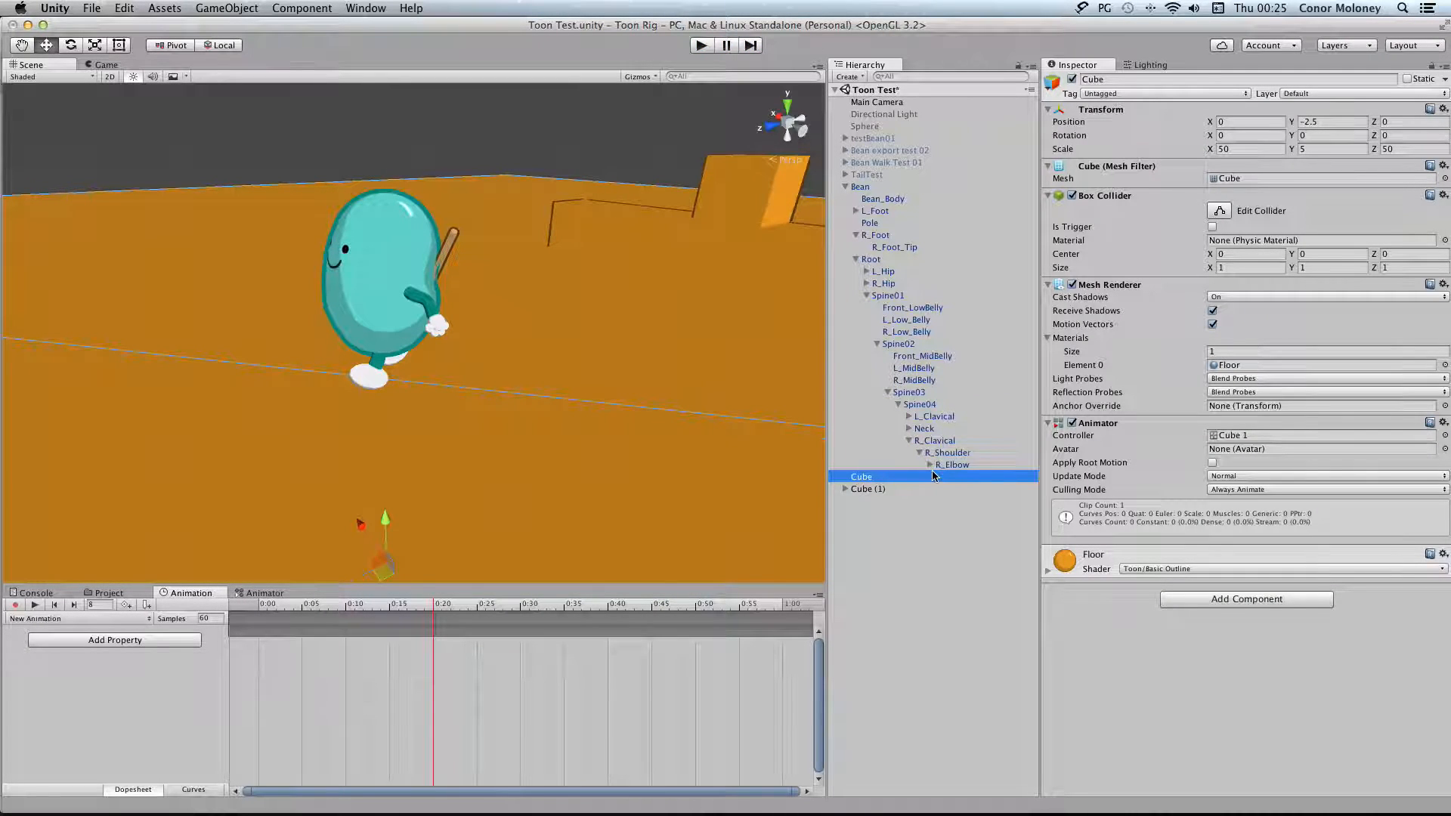
left_click(909, 416)
left_click(920, 428)
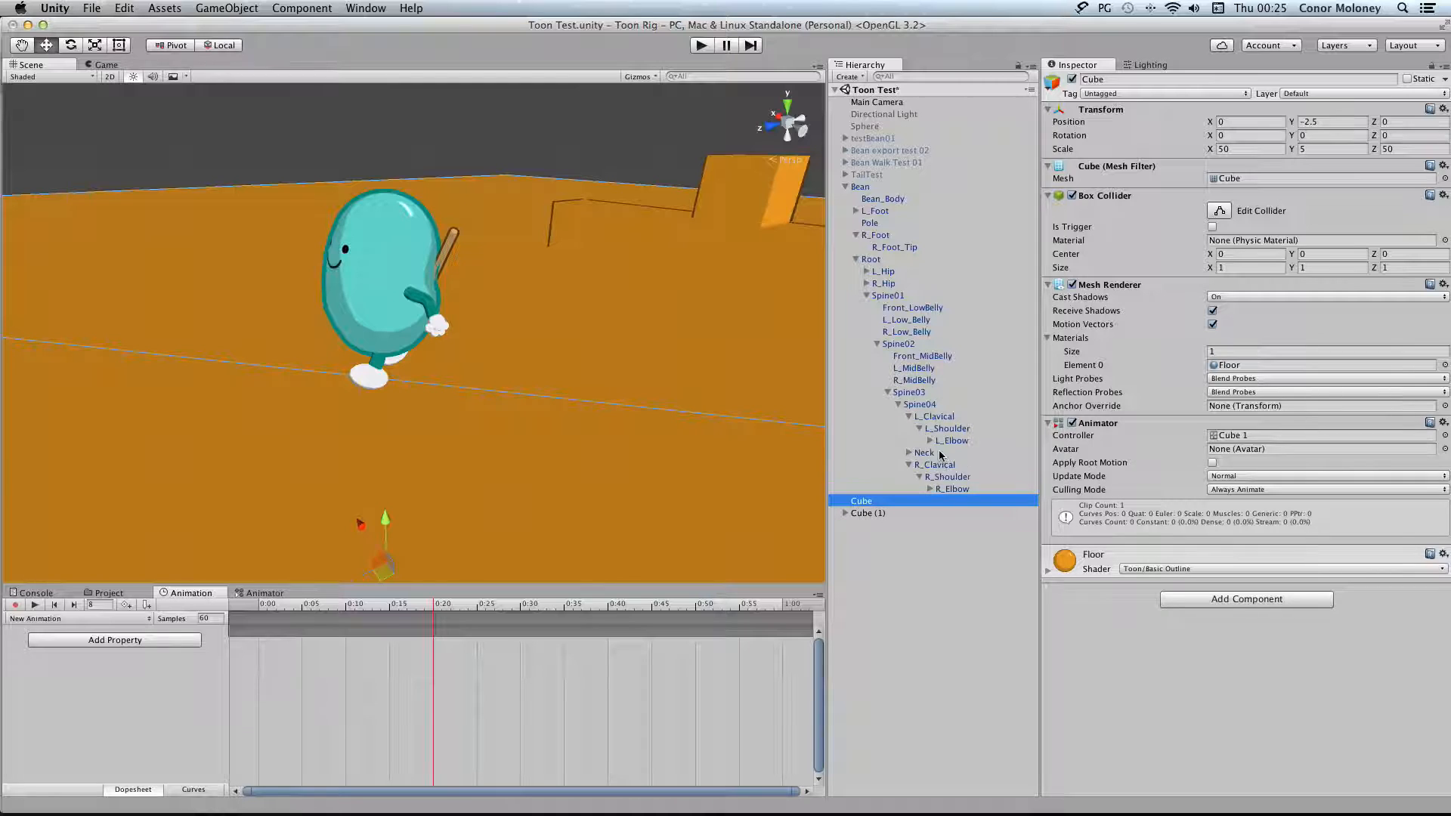
left_click(930, 440)
left_click(941, 453)
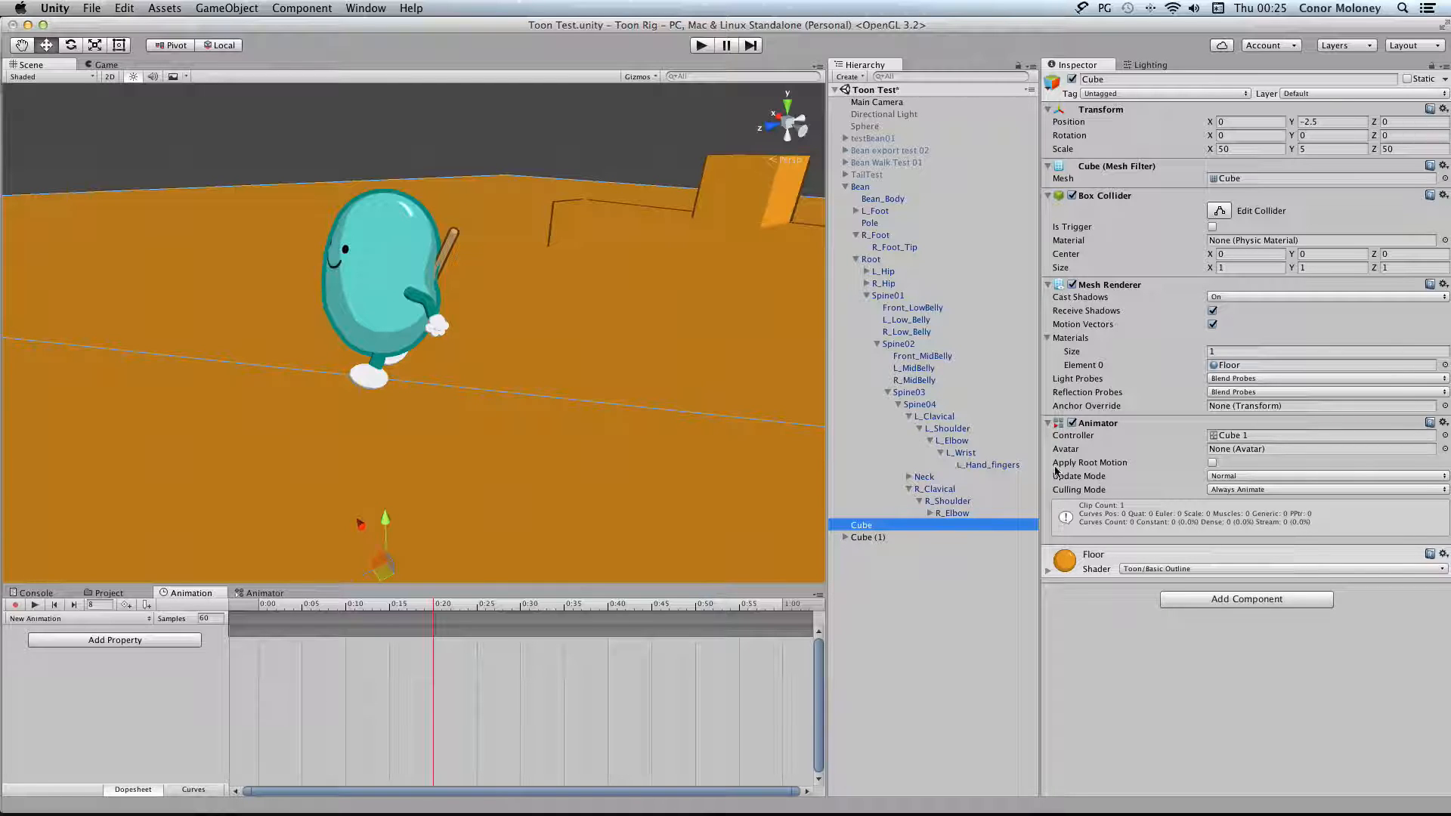
Play the scene and check the Pole's parent in the hierarchy in the hand and on the back, and stop playback
left_click(696, 48)
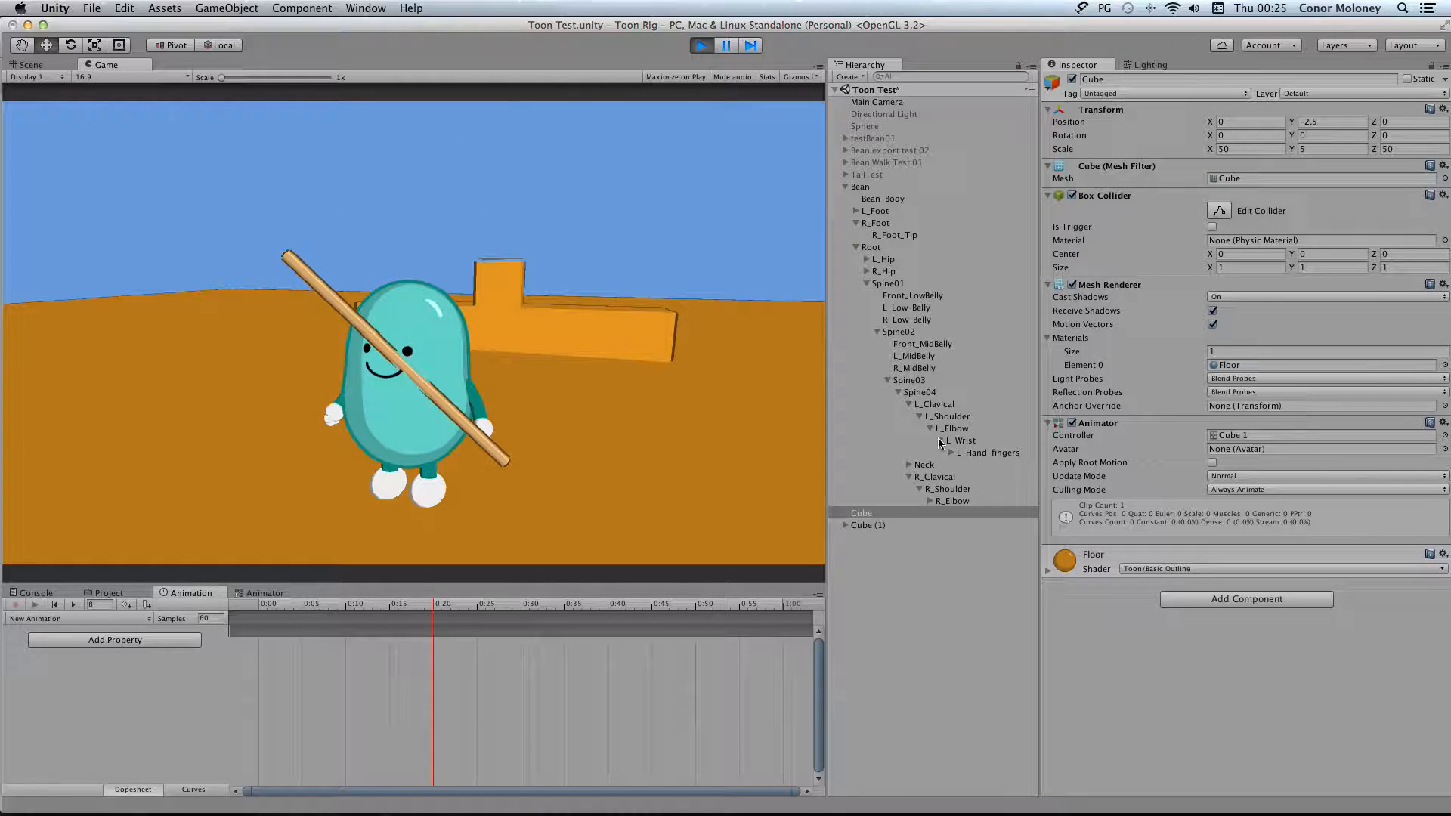
left_click(951, 454)
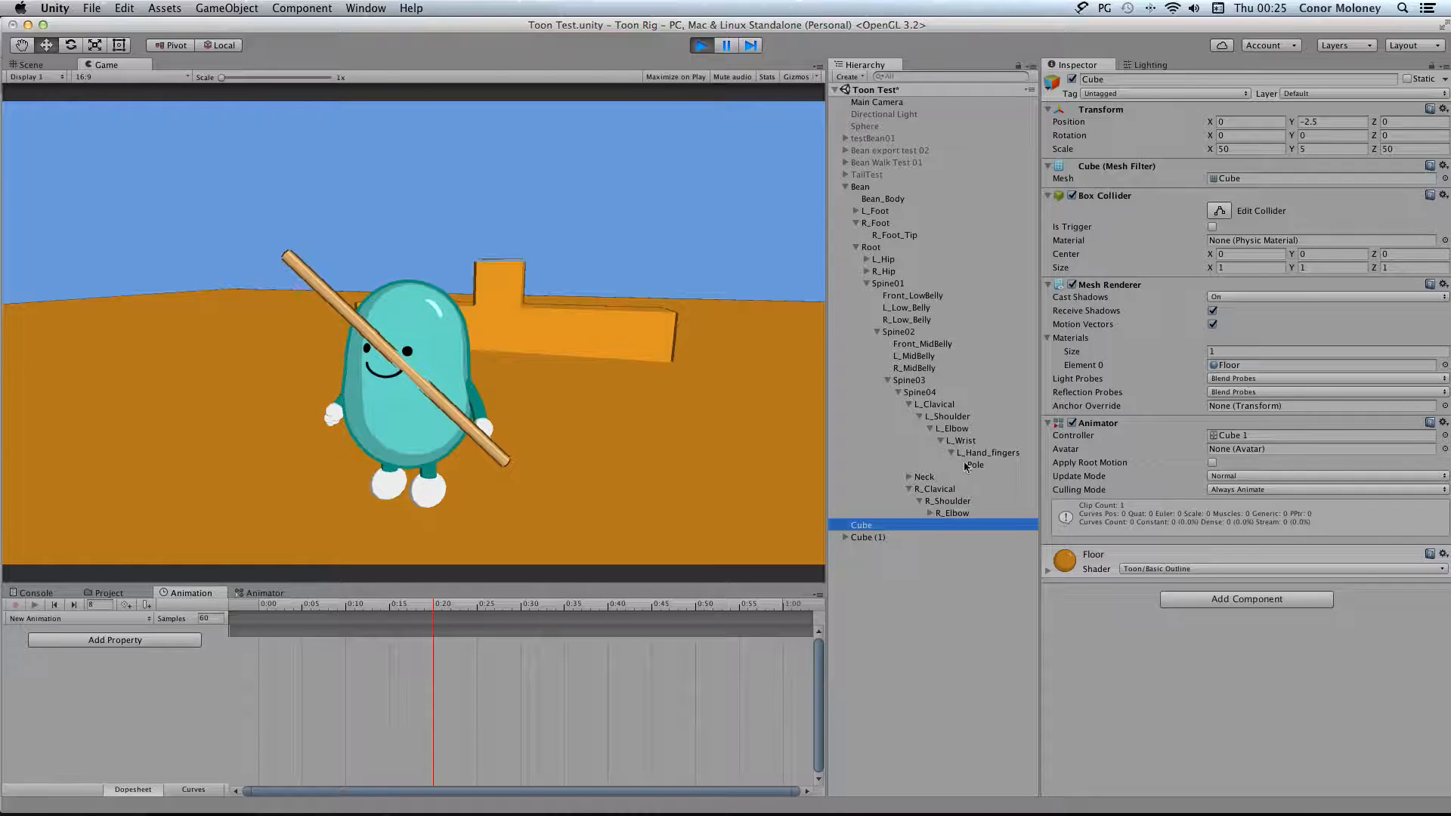
left_click(639, 261)
key("space")
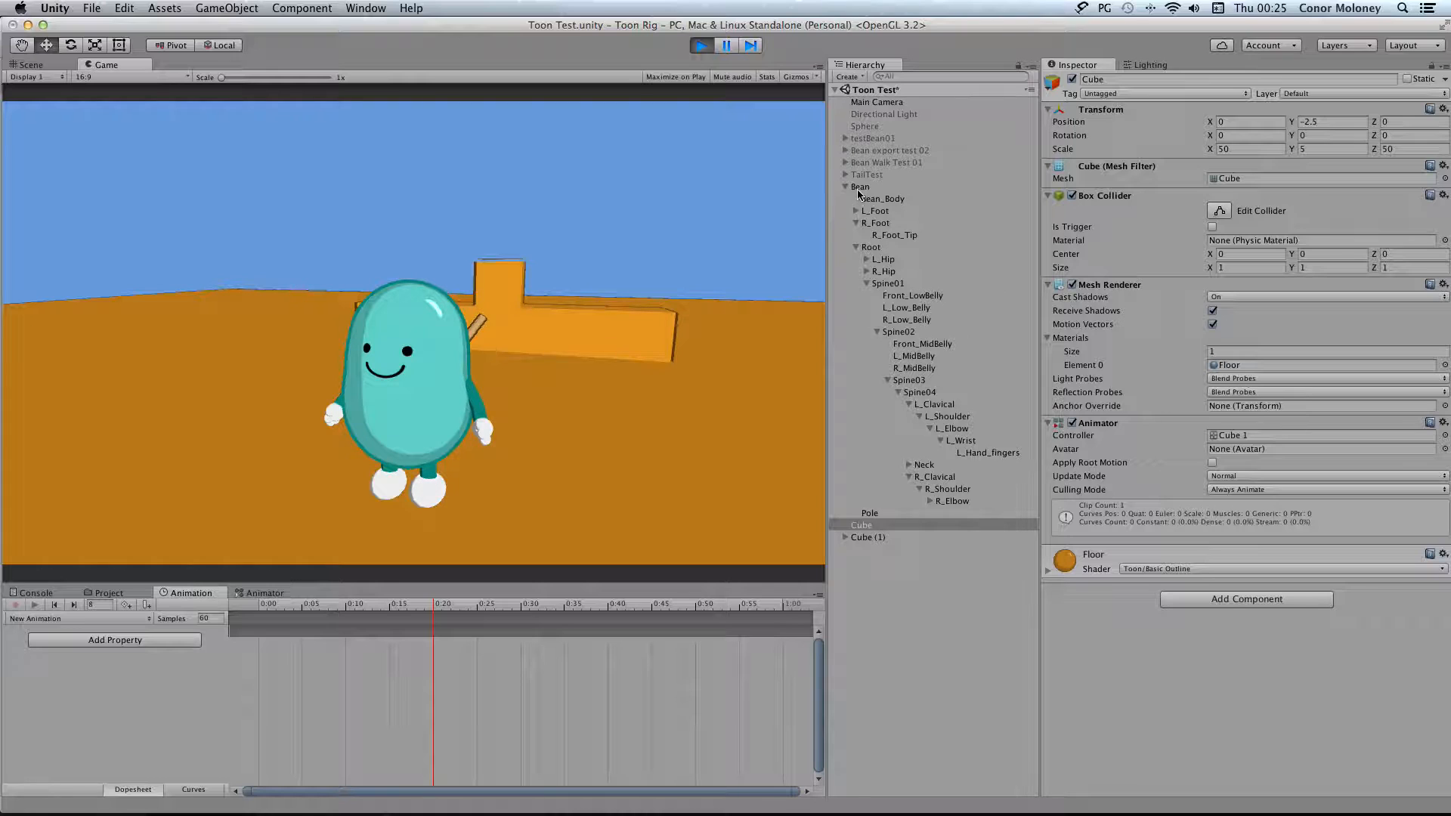
left_click(874, 515)
left_click(622, 235)
left_click(700, 46)
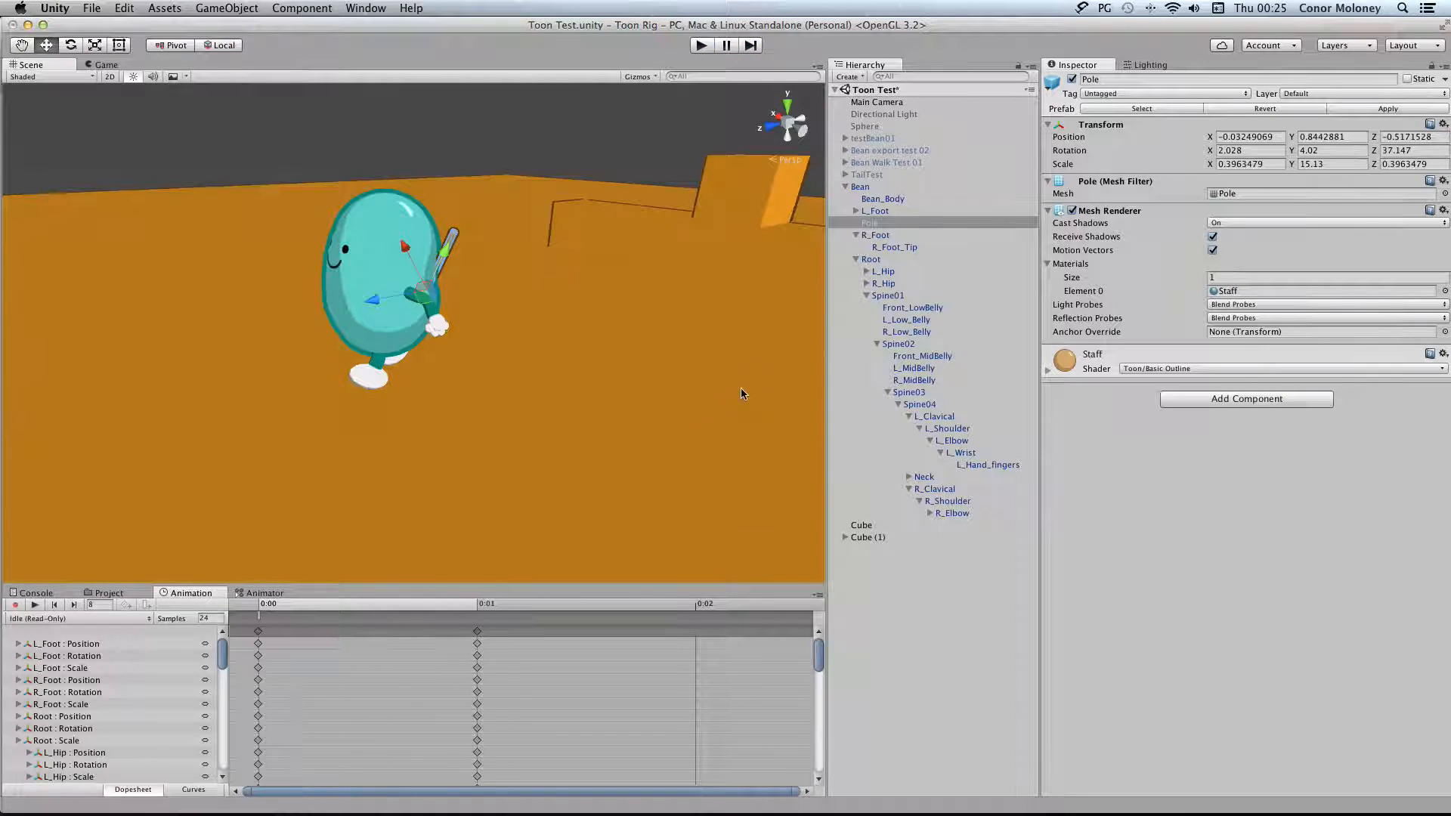
Collapse the Bean's hierarchy and view the Bean's Animate Character settings
left_click(846, 187)
left_click(891, 186)
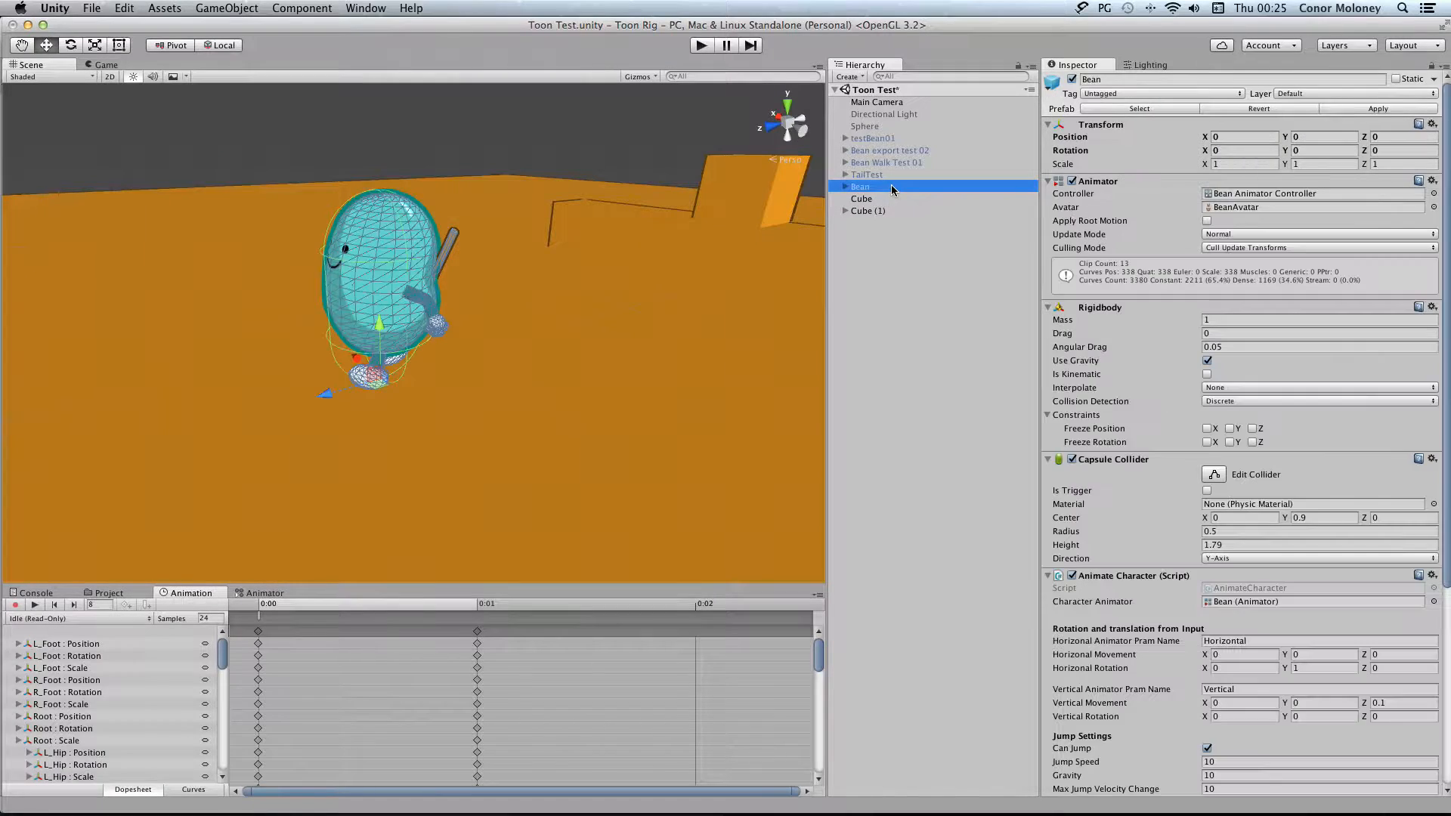
scroll(1111, 366, "down", 5)
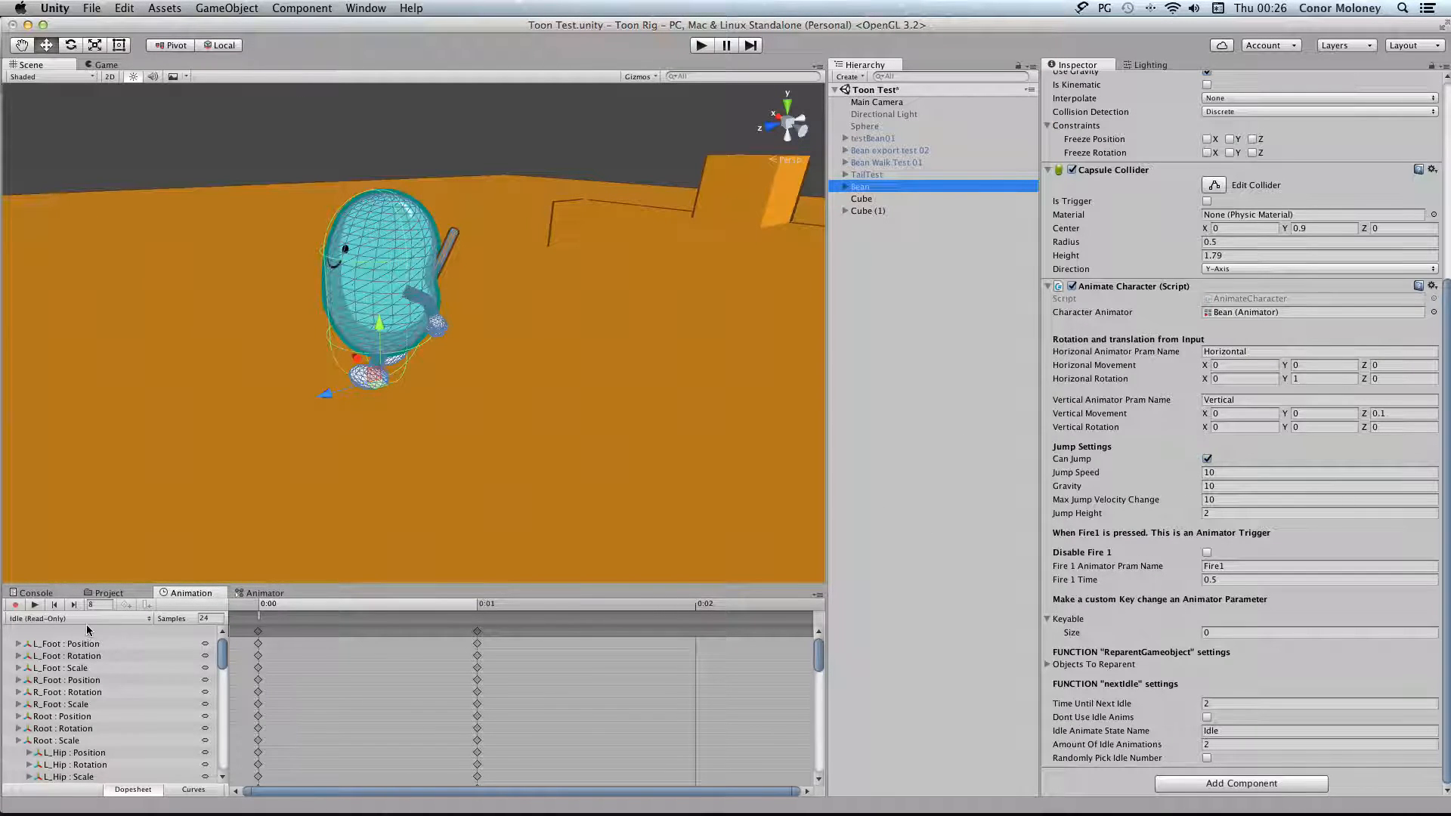
Open the Bean model's "take item off back" clip, show its Events timeline and identify the second event's function
left_click(106, 593)
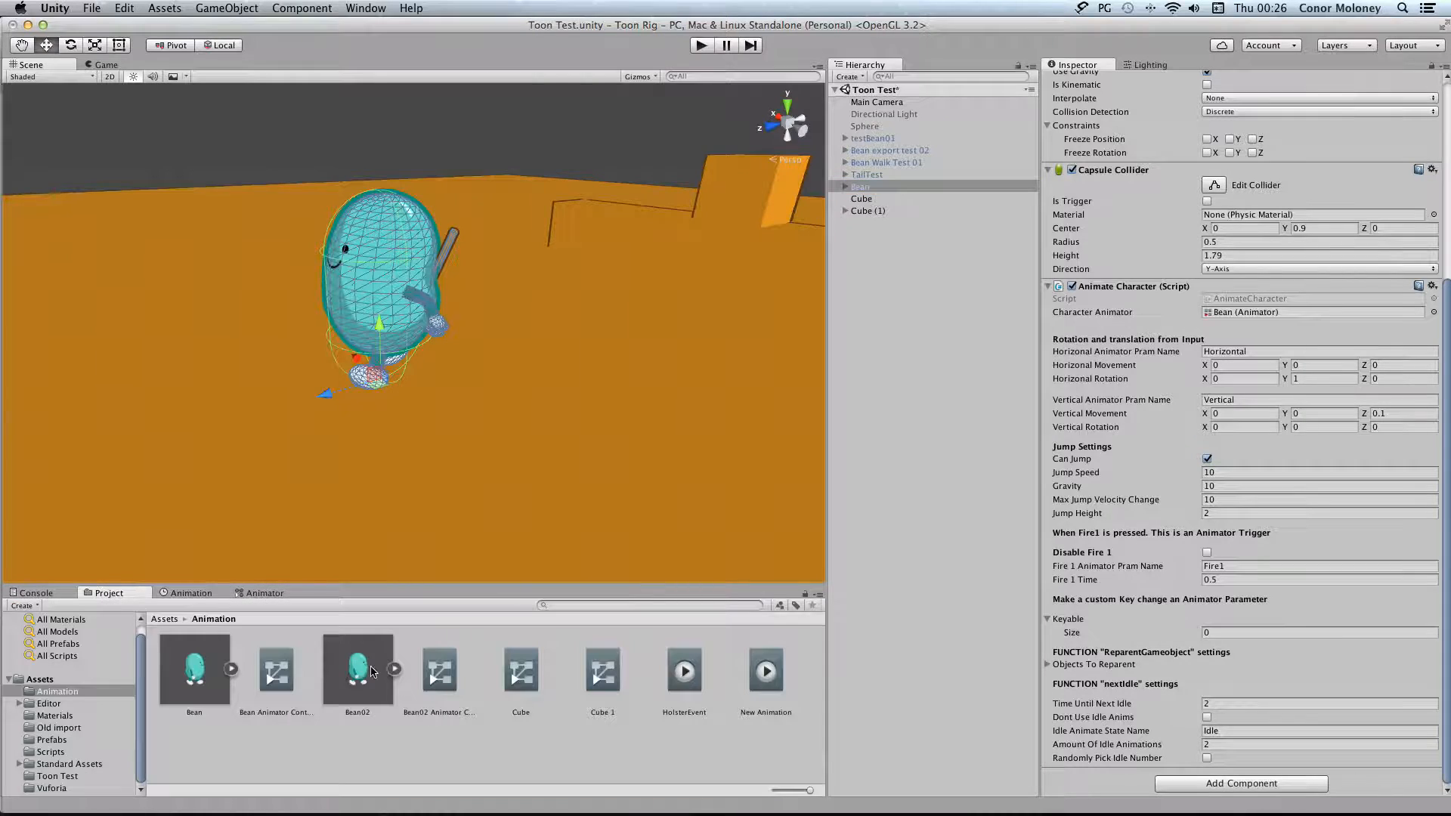
left_click(215, 668)
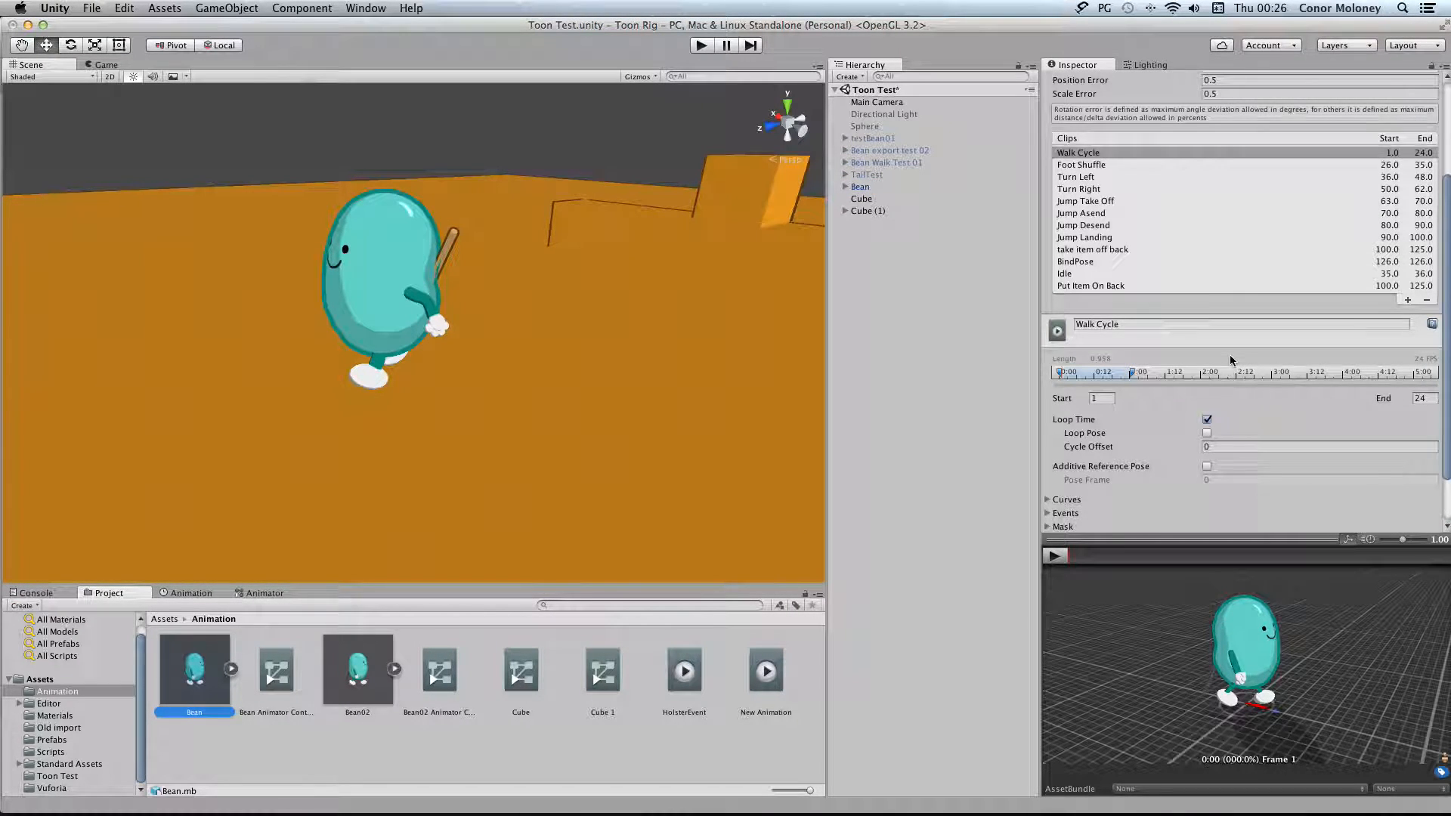
left_click(1124, 252)
scroll(1277, 409, "down", 2)
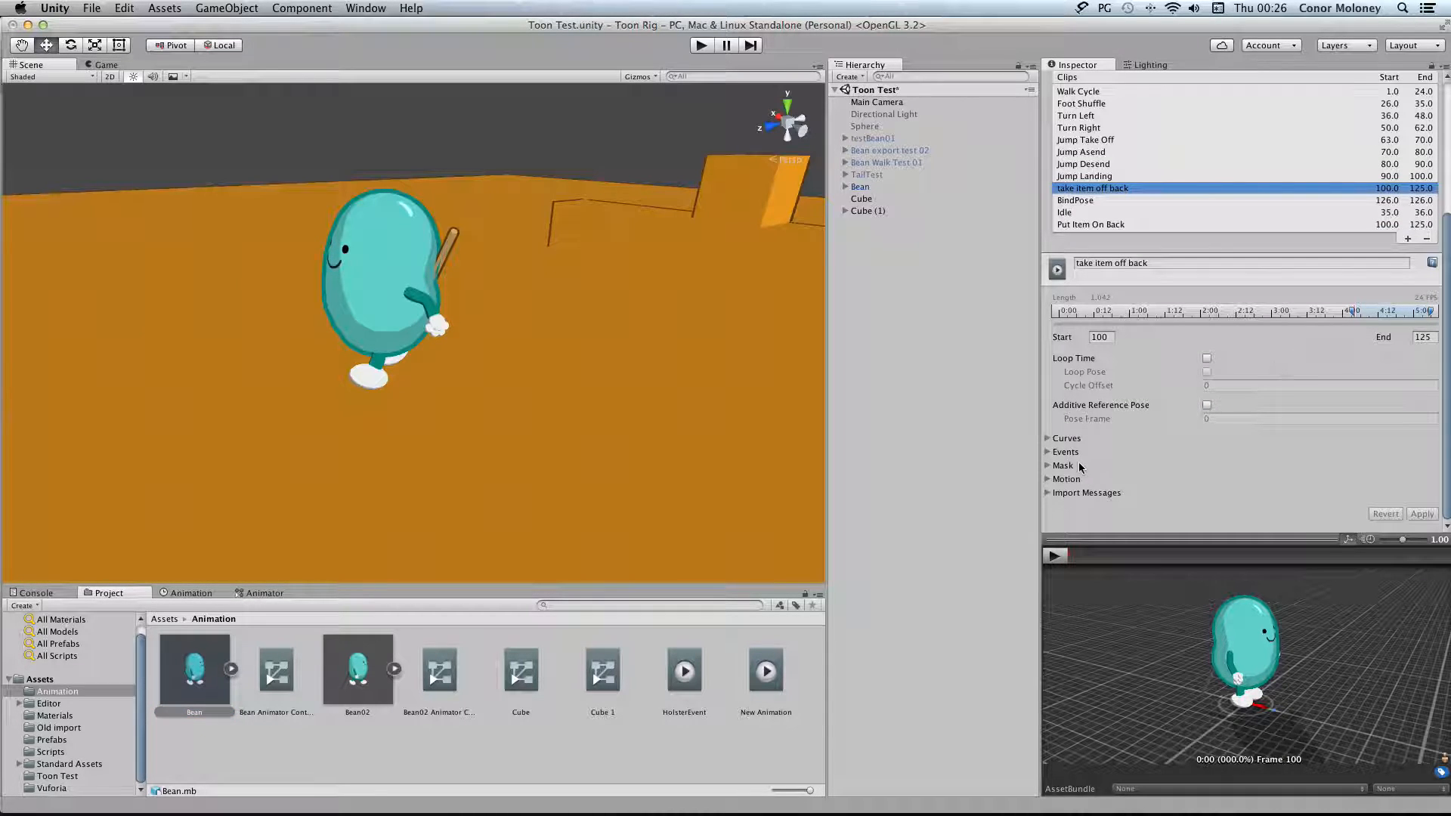
left_click(1048, 451)
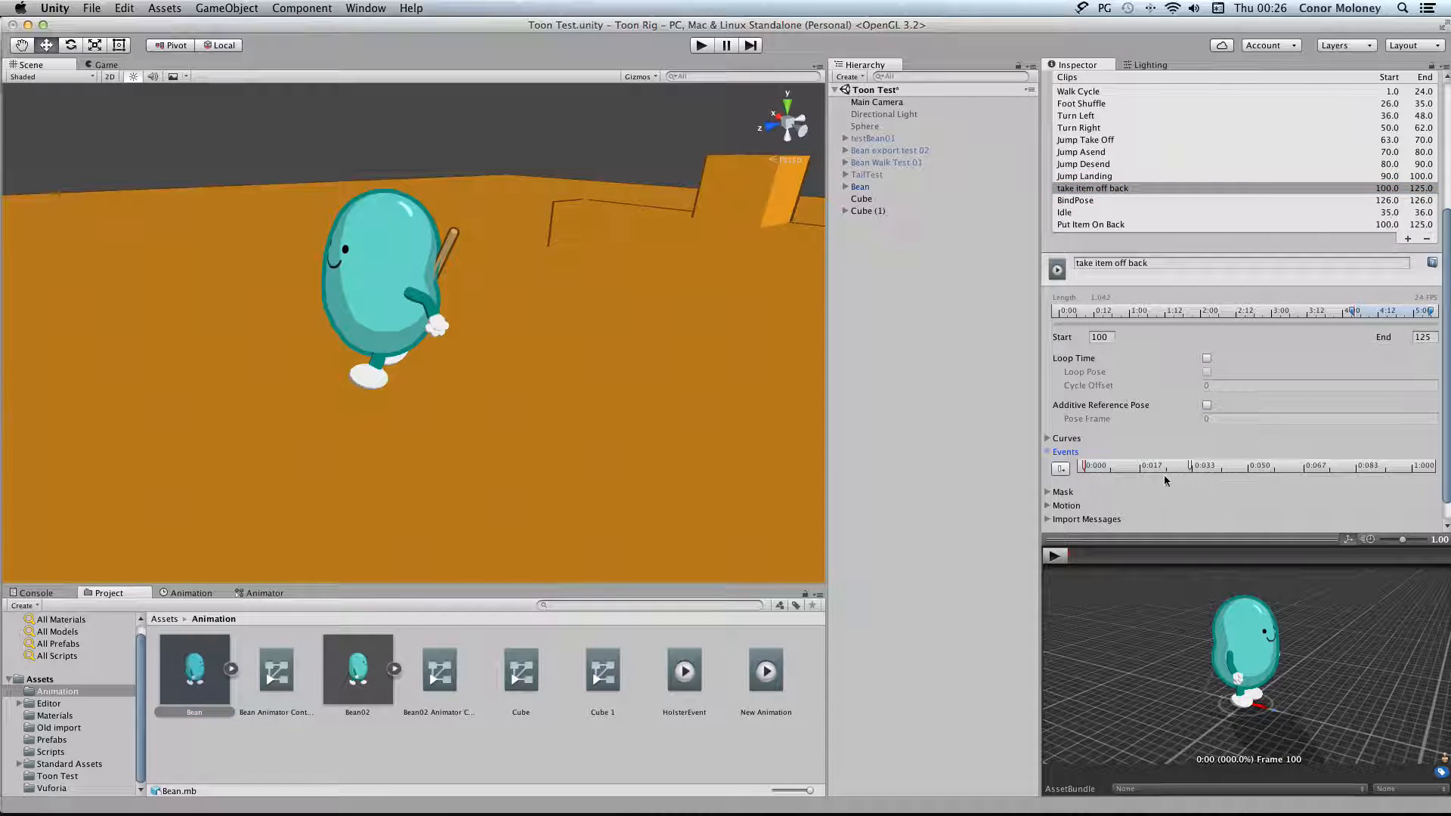
mouse_move(1190, 466)
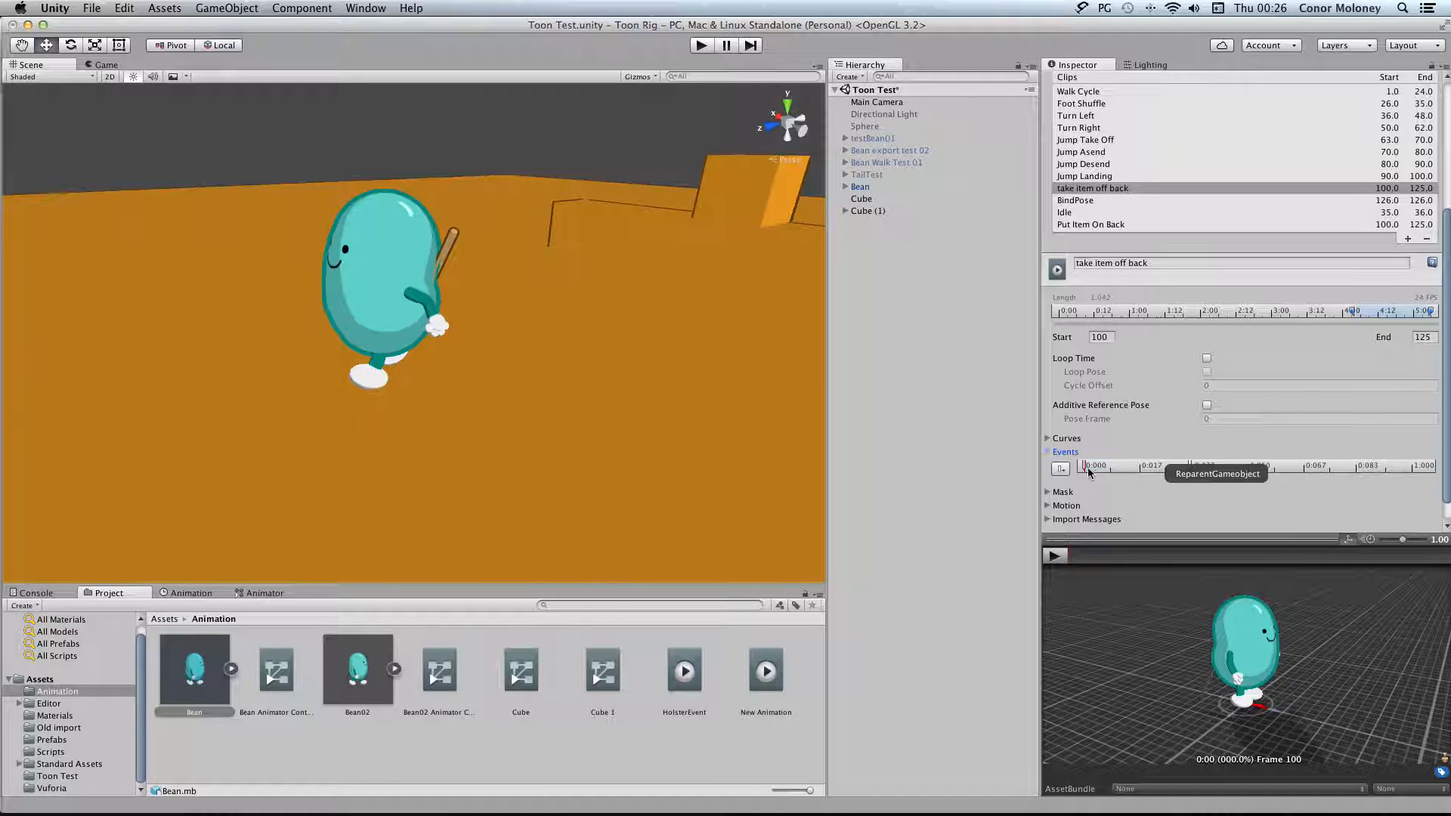
Preview the "take item off back" animation on the Bean up to frame 7 and return to frame 0
left_click(287, 595)
left_click(186, 593)
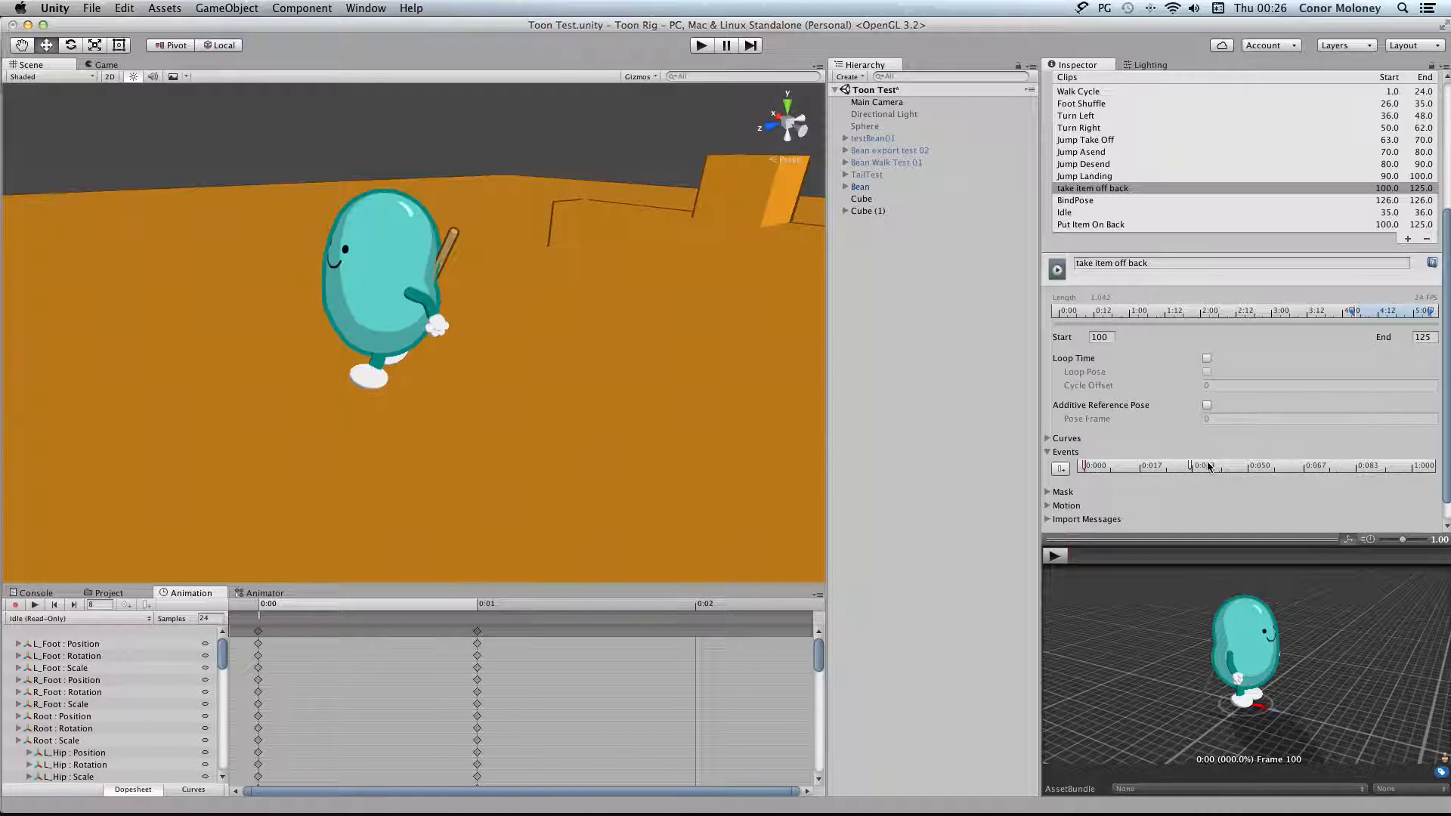
left_click(137, 618)
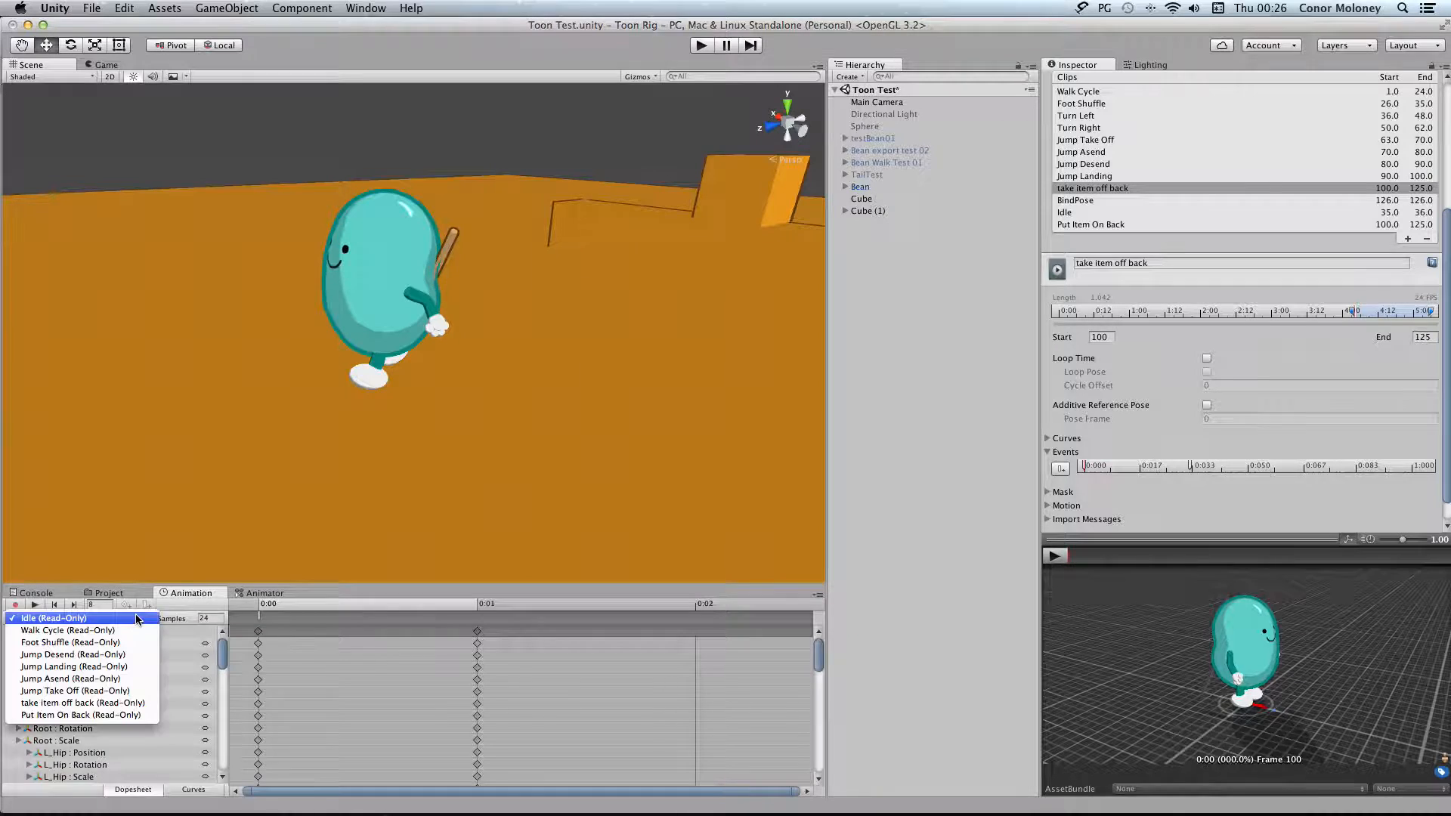
left_click(123, 705)
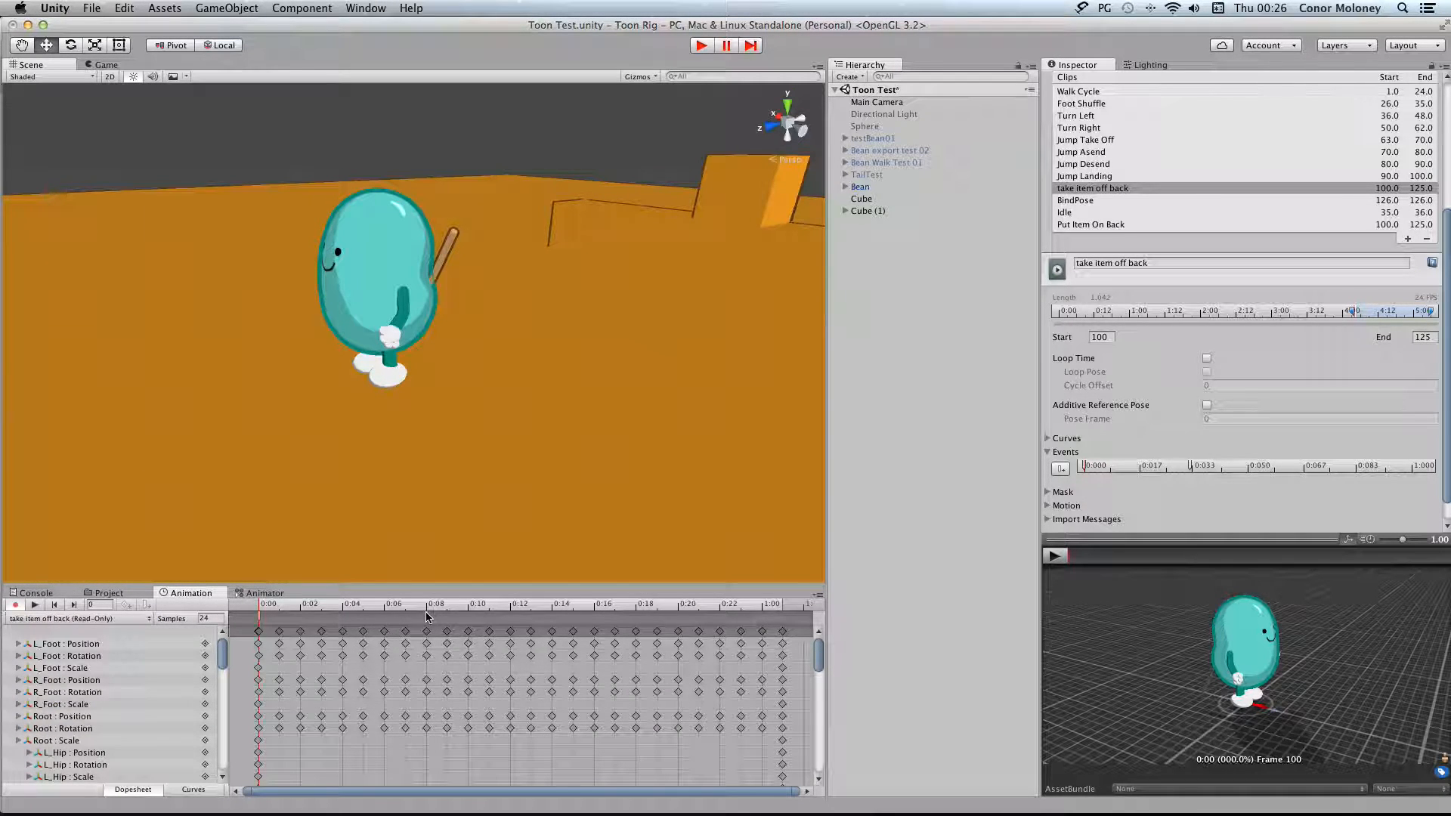
mouse_move(266, 604)
left_mouse_down()
mouse_move(433, 609)
mouse_move(404, 608)
left_mouse_up()
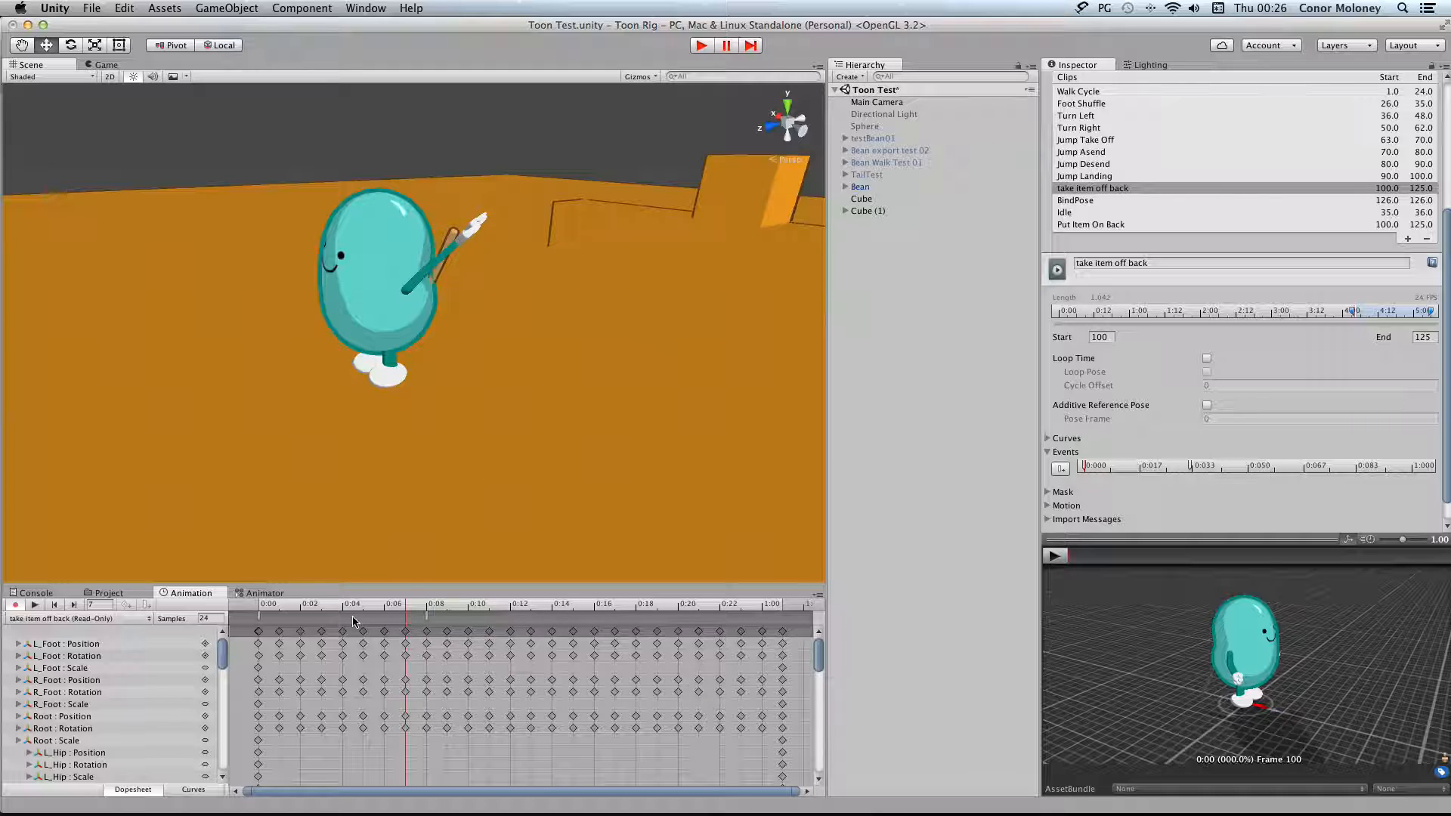
left_click_drag(406, 607, 258, 607)
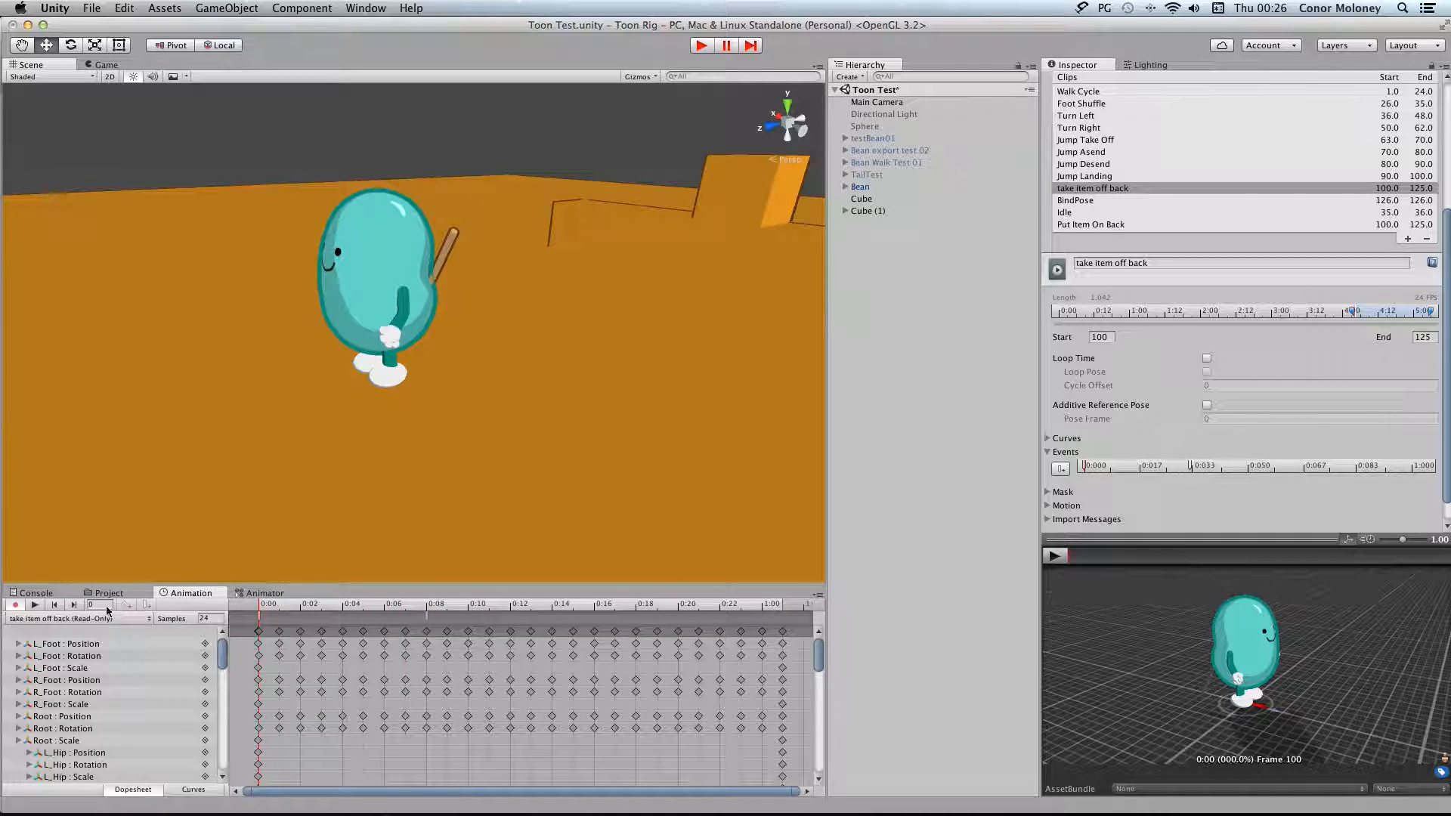
Expand Objects To Reparent in the Bean's ReparentGameobject settings and examine its elements
left_click(894, 187)
scroll(1199, 387, "down", 3)
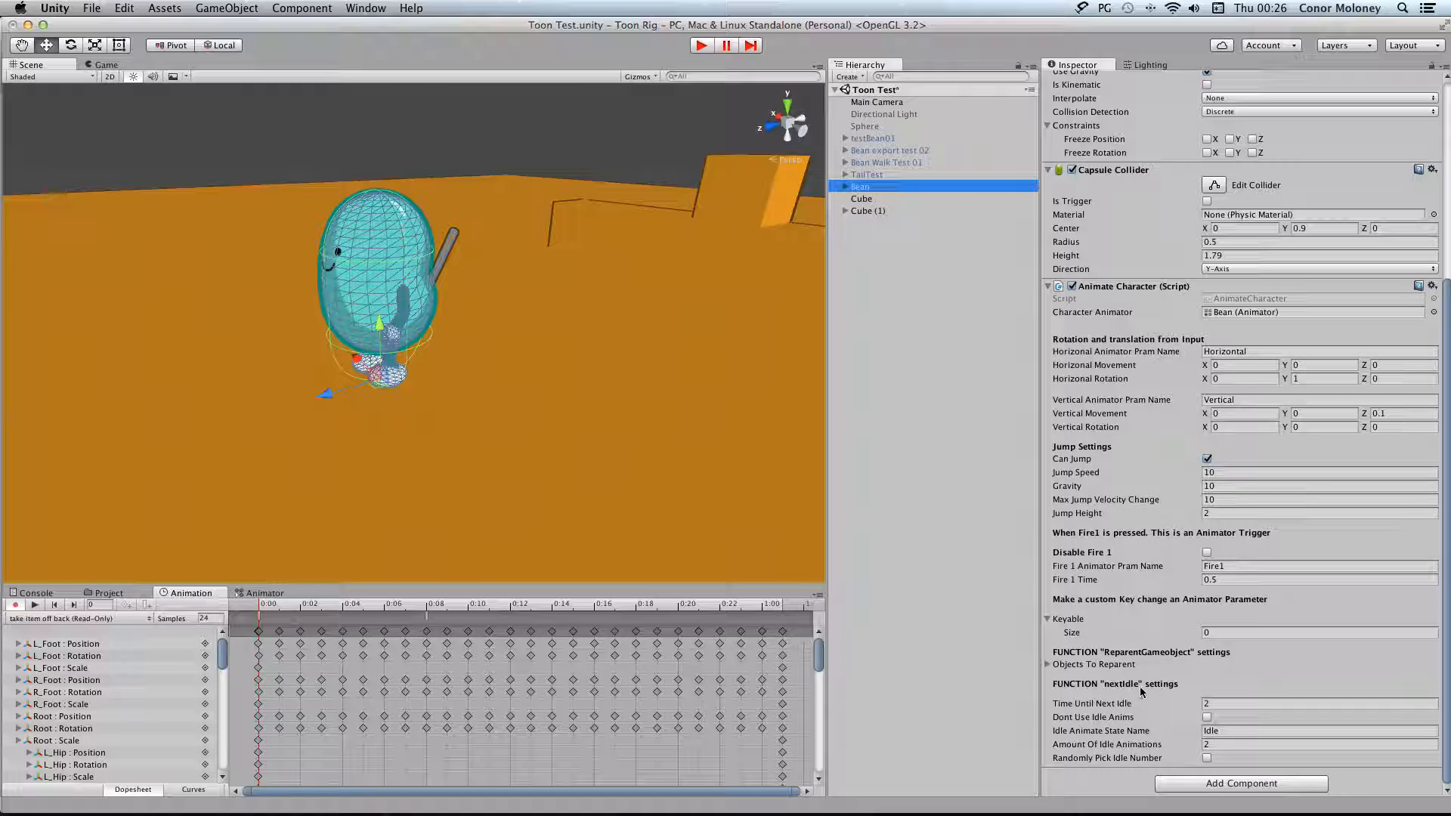
left_click(1048, 664)
scroll(1194, 660, "down", 5)
scroll(1194, 660, "down", 2)
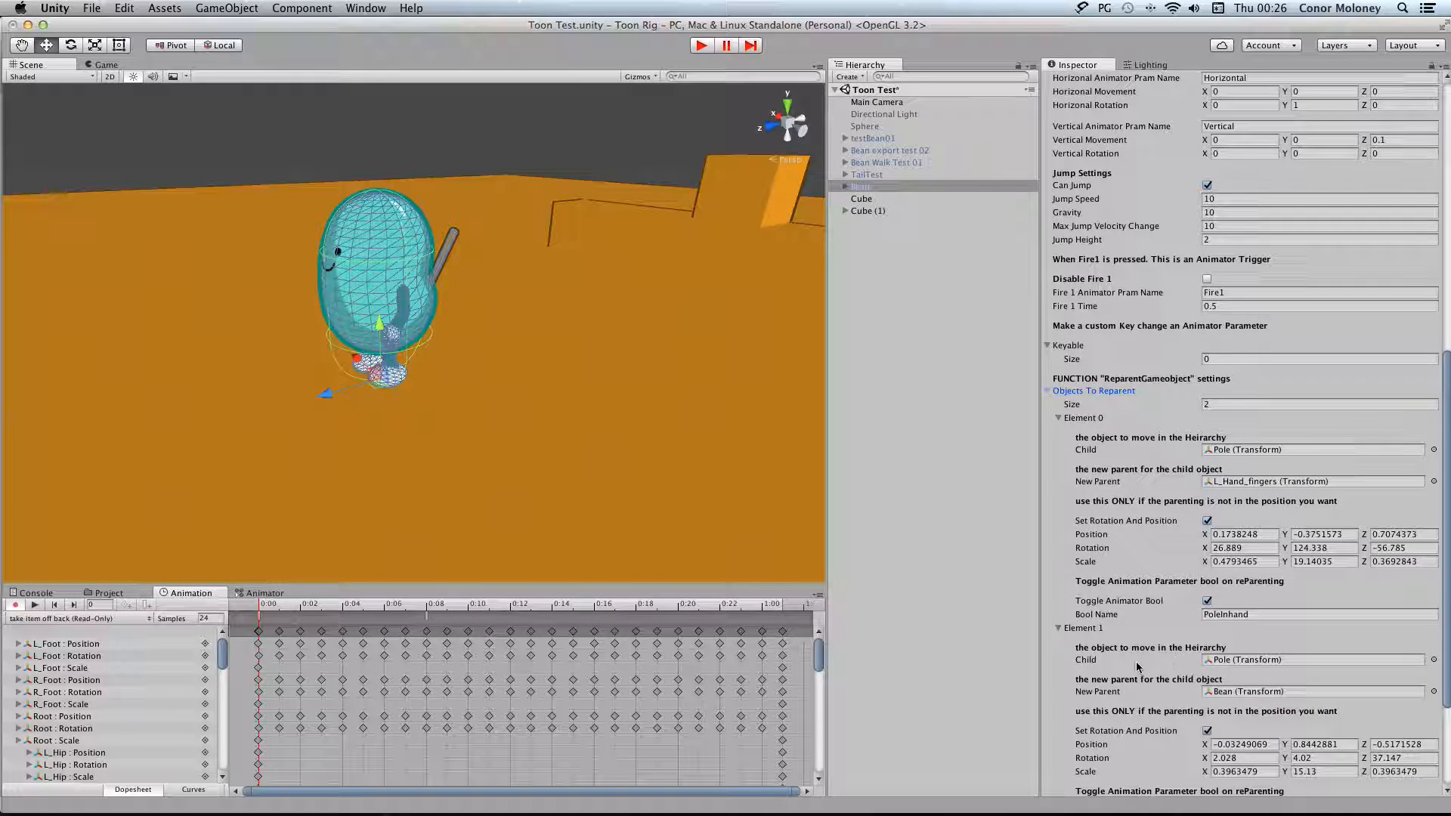
Reassign Pole as Element 0's Child and L_Hand_fingers as its New Parent, and view the transform picker without choosing another object
left_click(1243, 452)
left_click_drag(868, 224, 1272, 452)
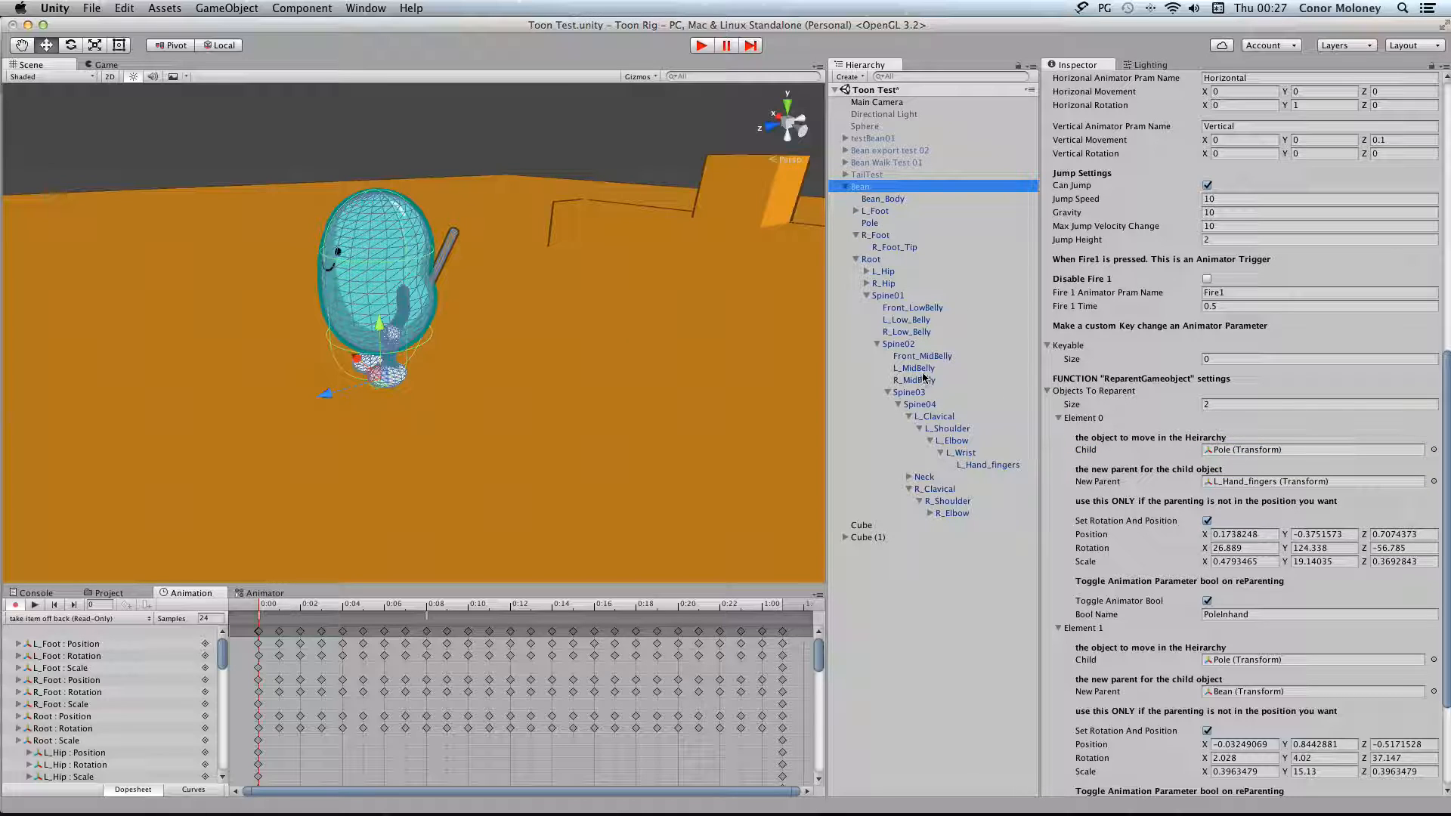
left_click(975, 467)
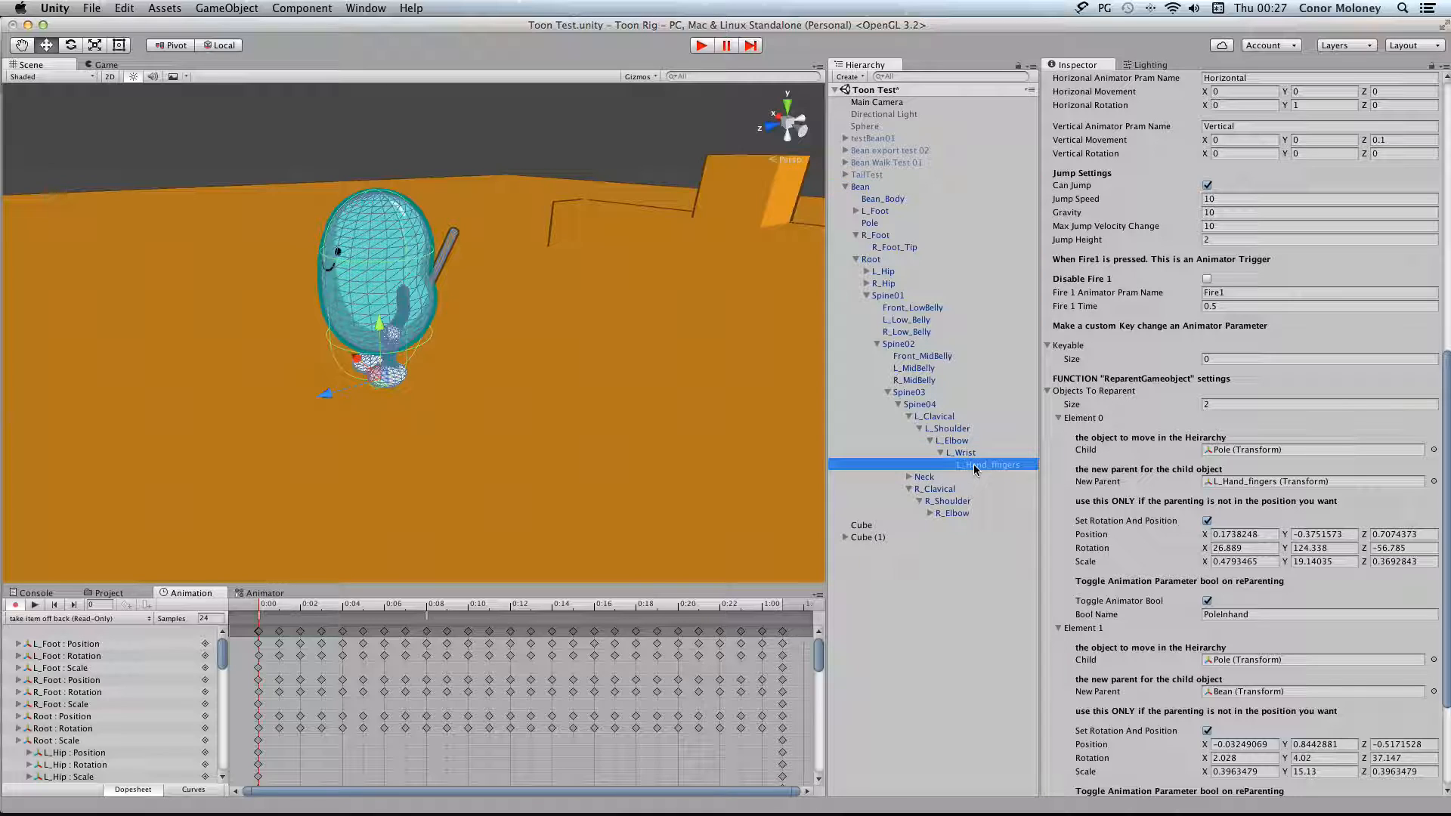
left_click_drag(1188, 491, 1258, 482)
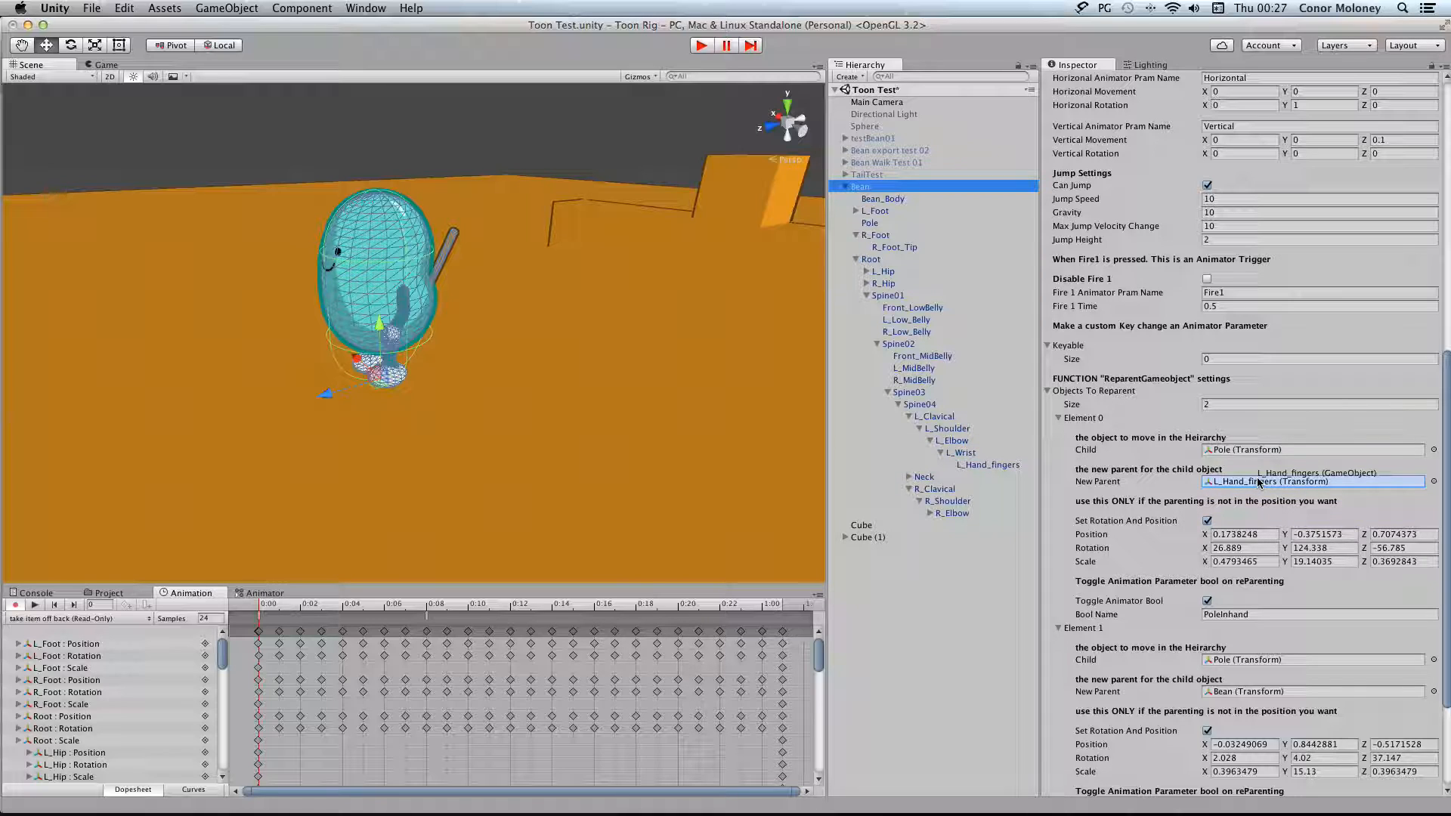
left_click(1434, 485)
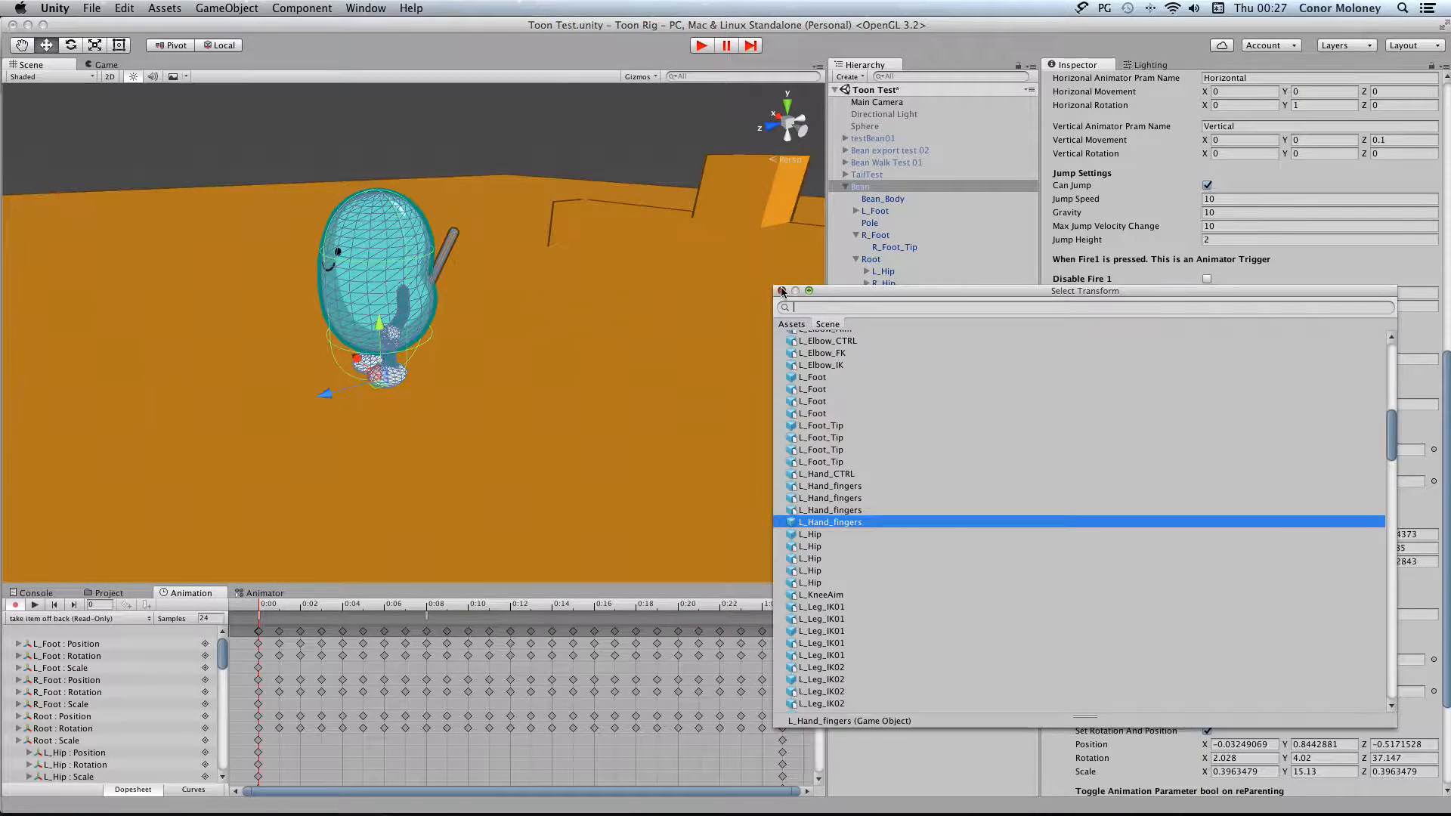
left_click(782, 291)
left_click(1370, 482)
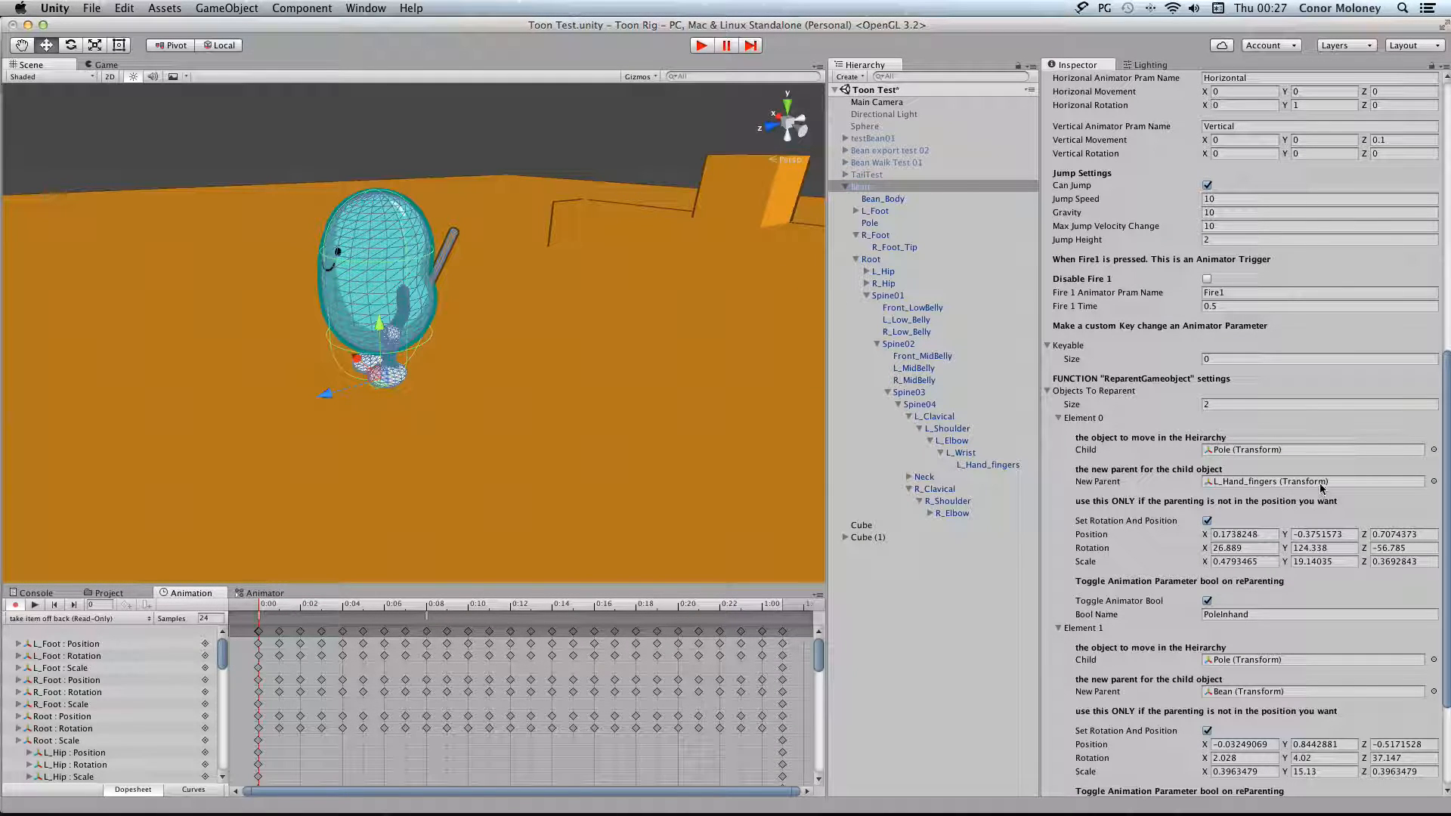
Turn off Set Rotation And Position for Element 0, leave the animation preview, and play the scene to test the reparenting
scroll(1320, 481, "down", 3)
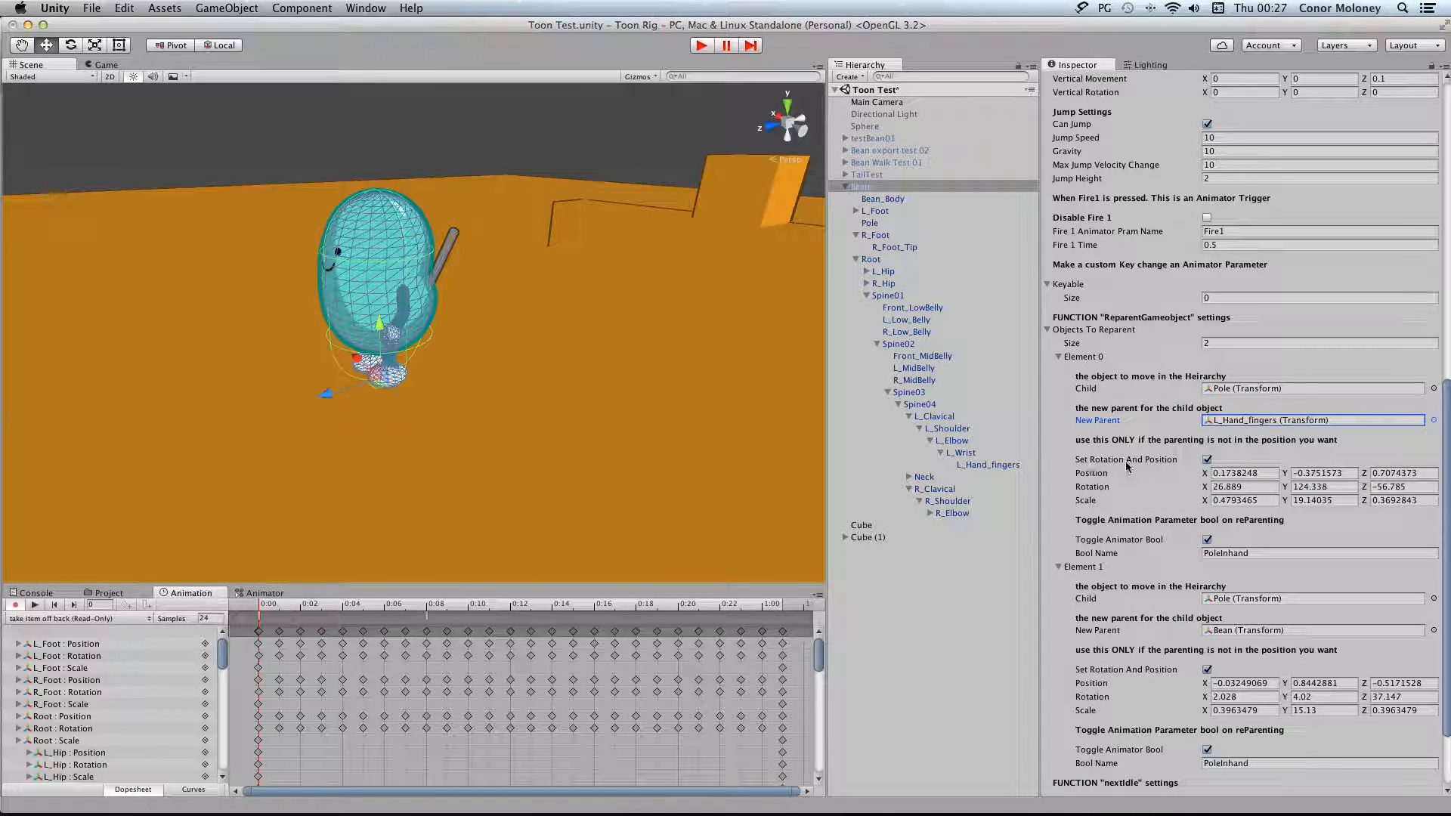
left_click(1207, 459)
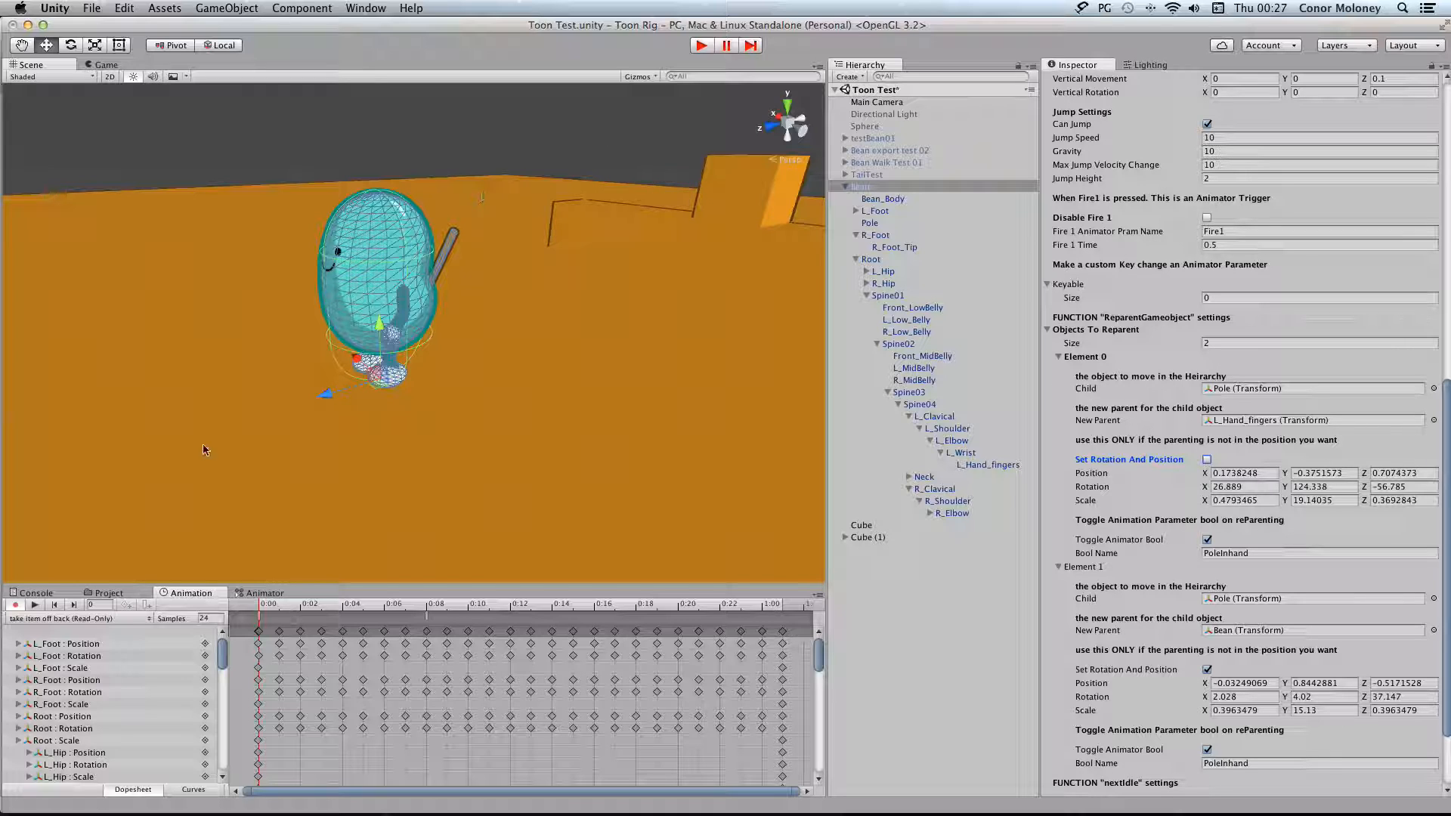
left_click(15, 604)
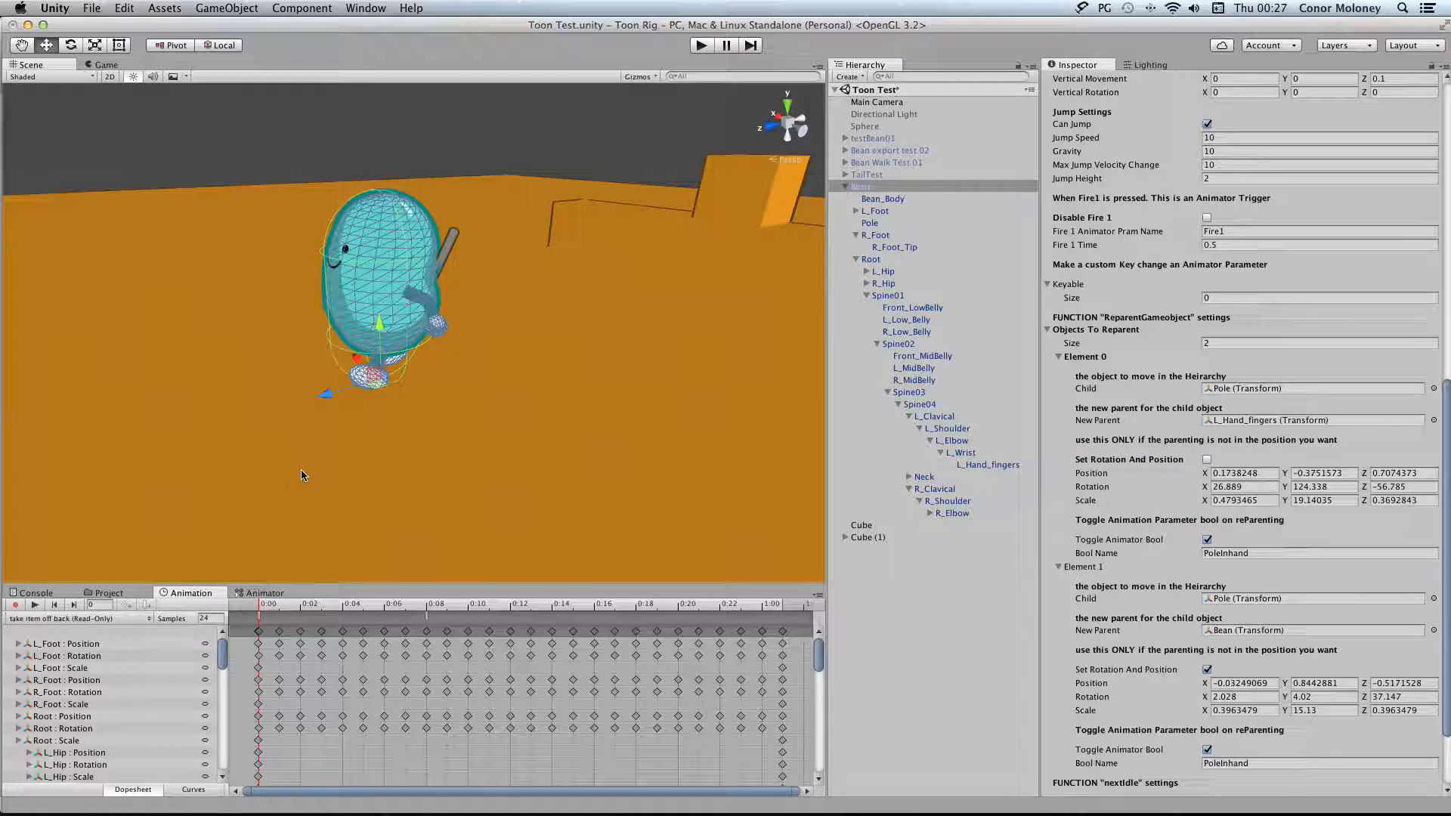
left_click(700, 46)
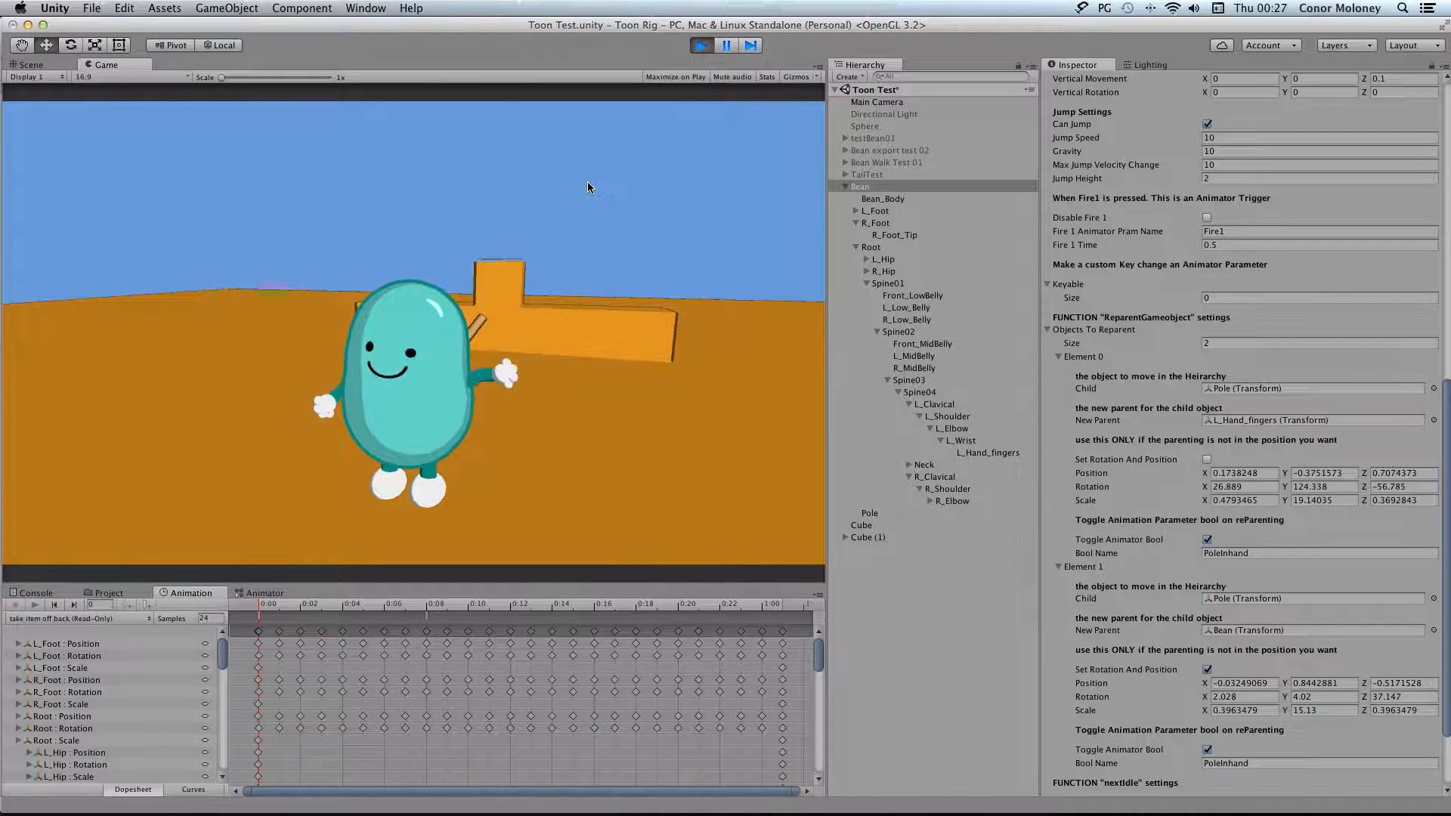
Turn Set Rotation And Position back on for Element 0 and replay the scene to test taking the pole in hand
left_click(700, 47)
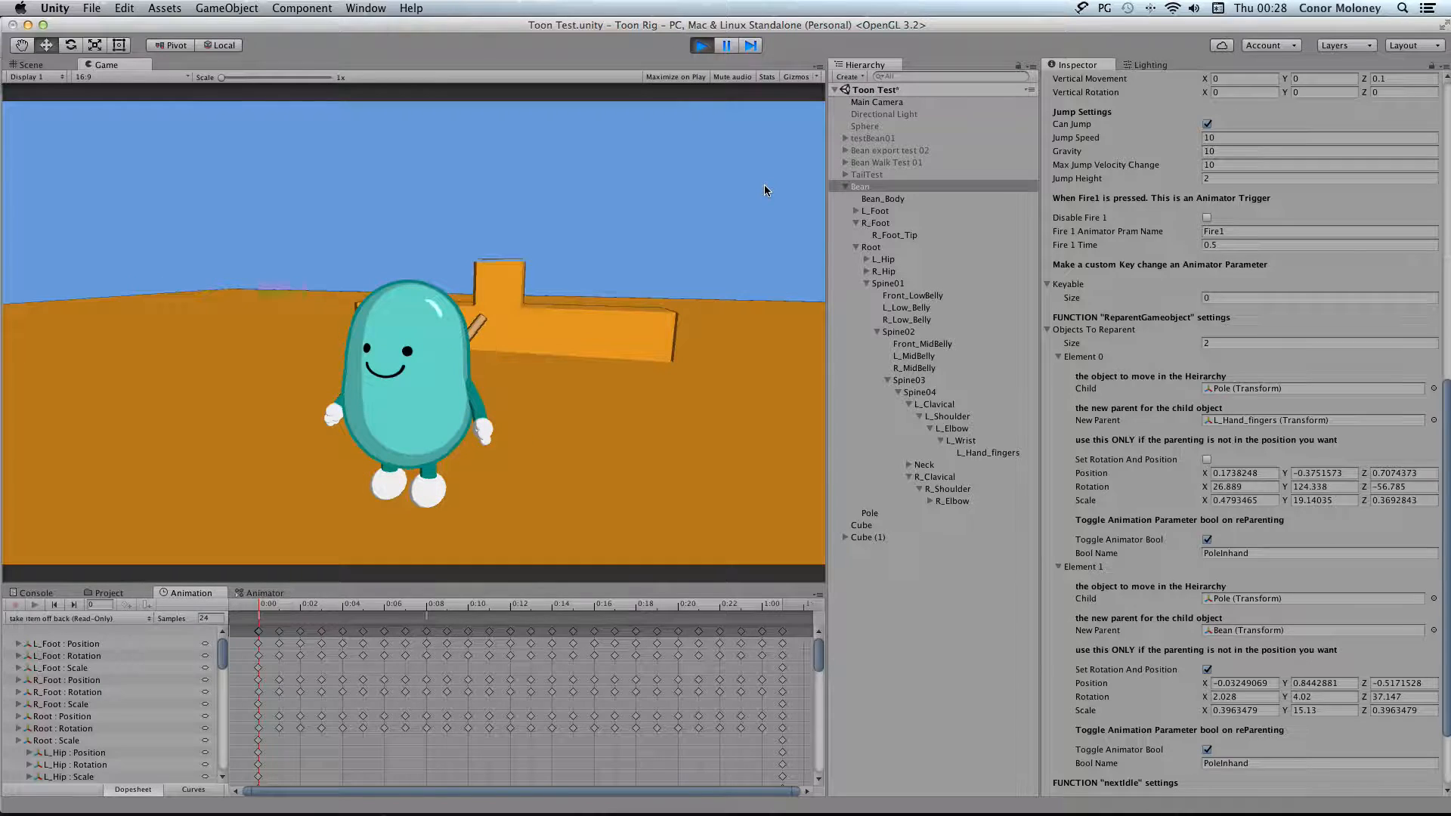
left_click(1207, 459)
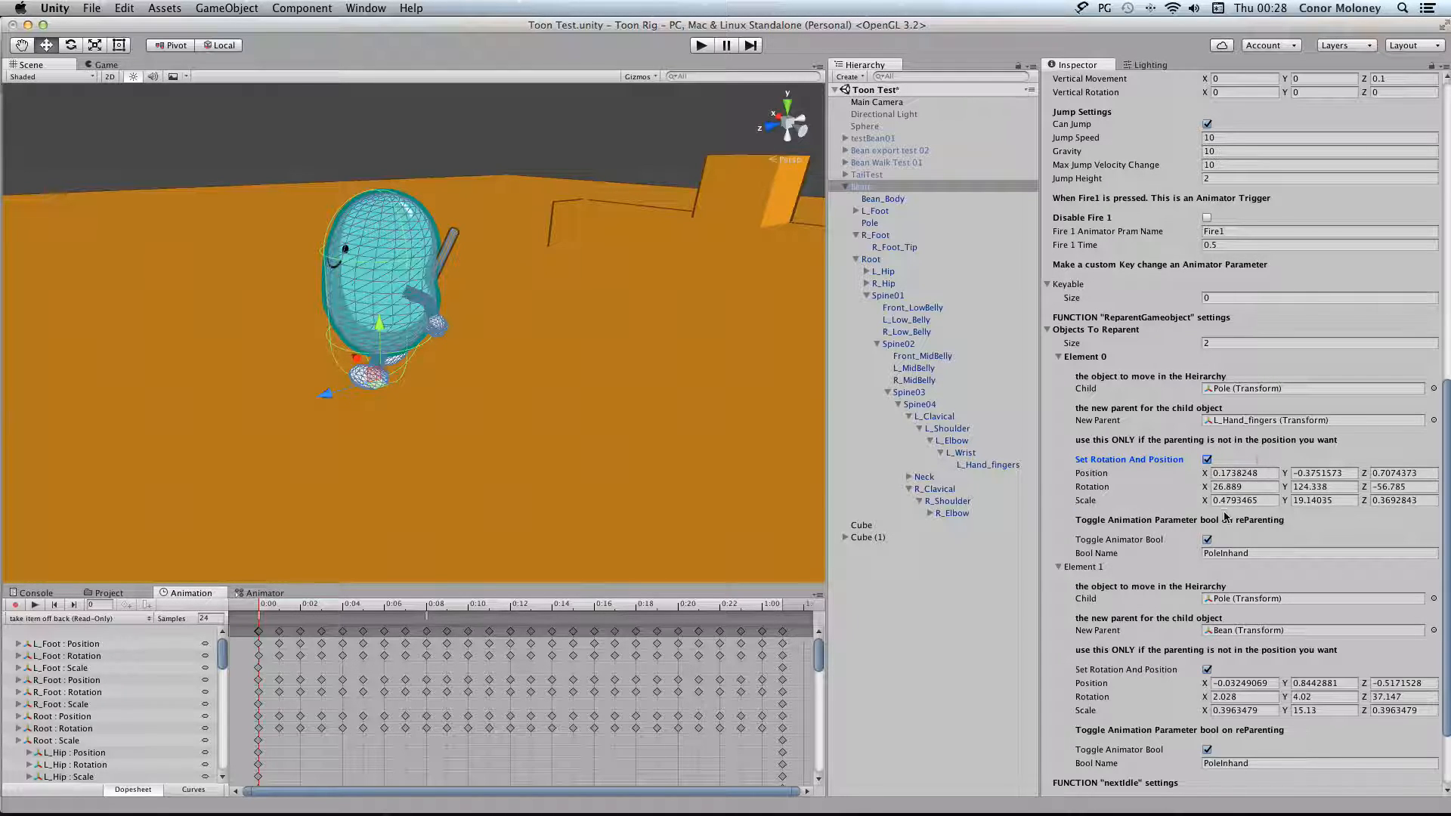
left_click(701, 46)
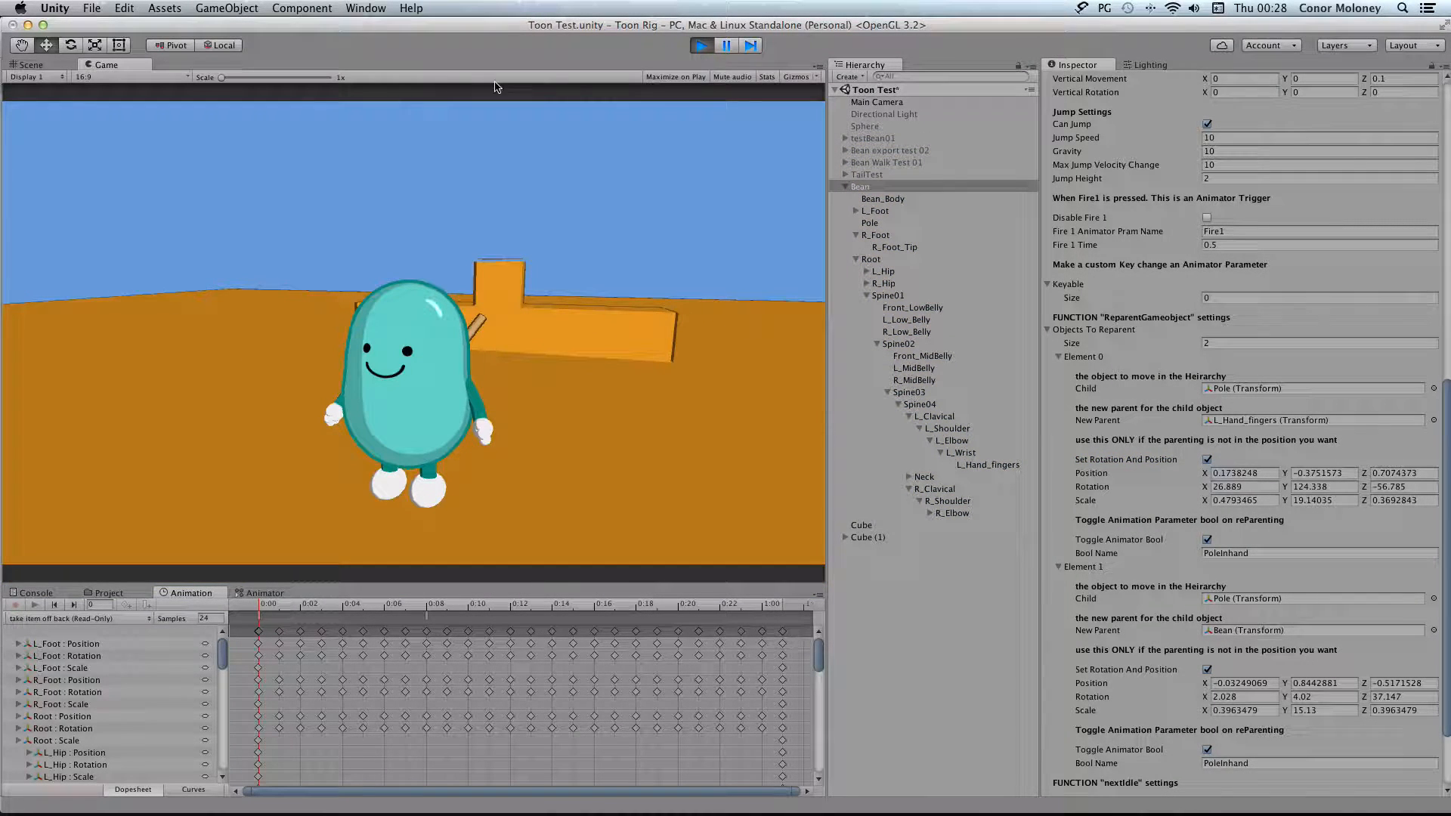
left_click(615, 193)
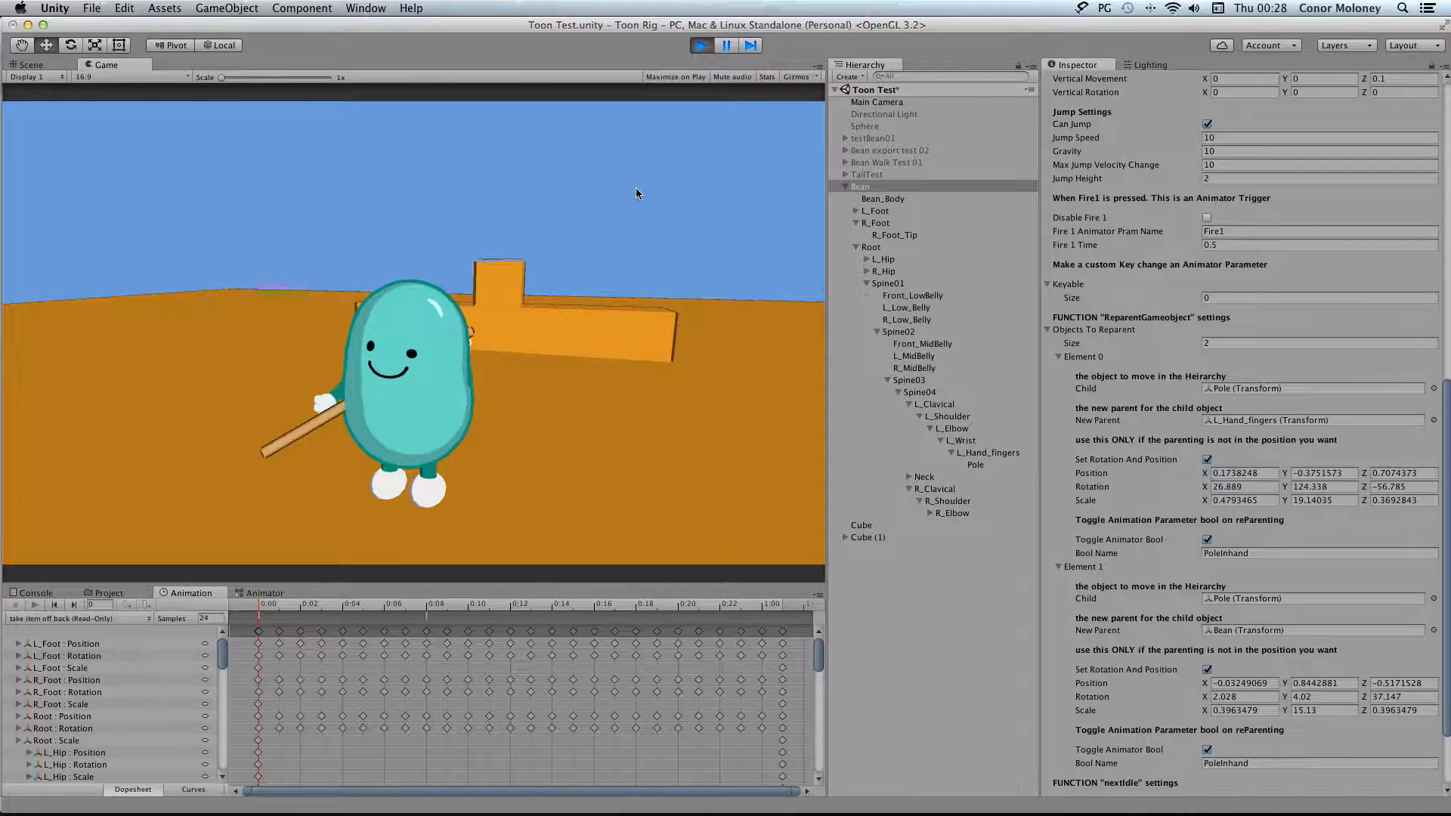
Compare the Pole's Transform in the running scene with the position, rotation and scale set in the Bean's Element 0
left_click(998, 465)
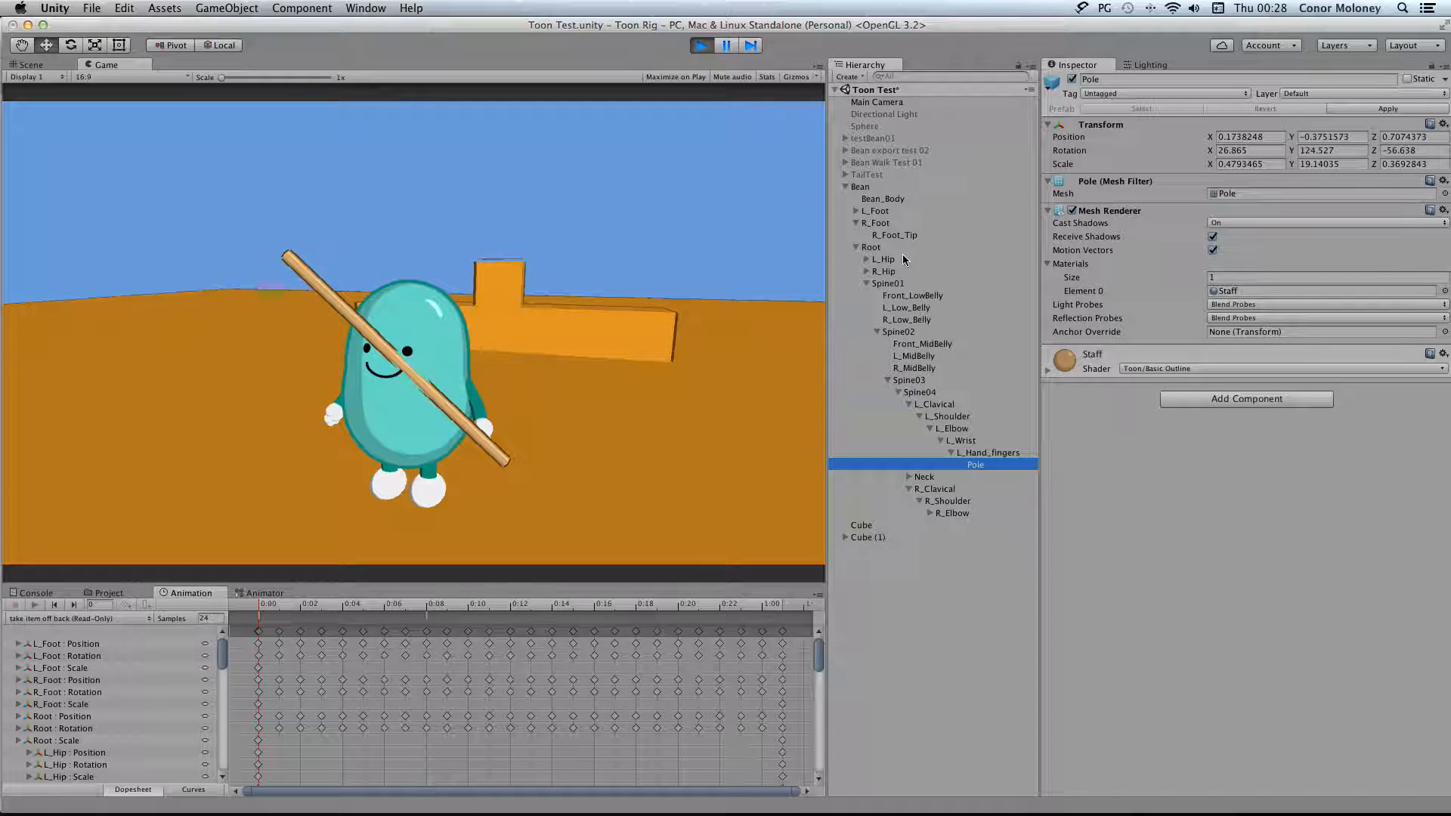
left_click(906, 187)
scroll(1259, 499, "down", 1)
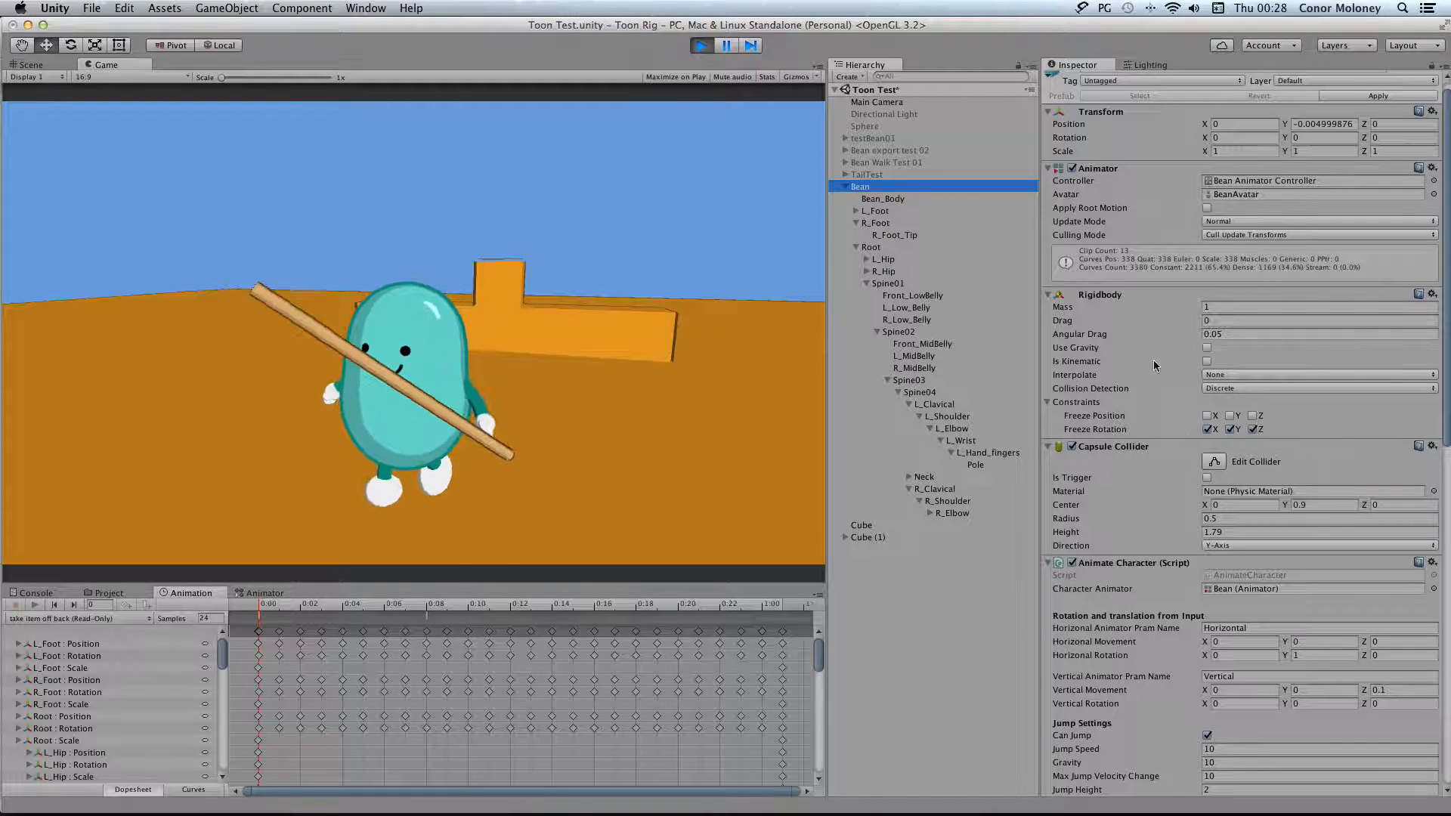
left_click(993, 466)
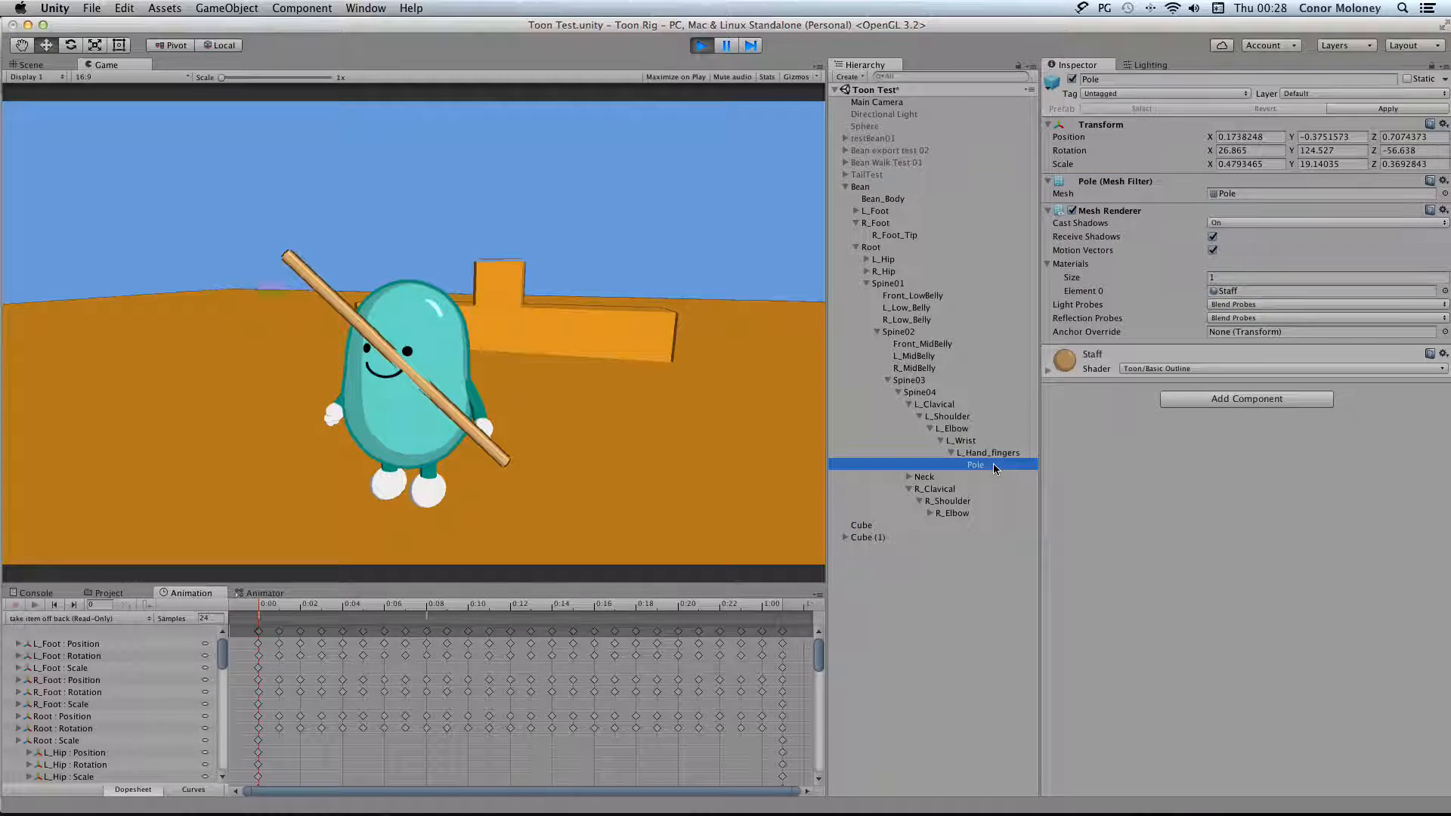
left_click(879, 191)
scroll(1229, 410, "down", 10)
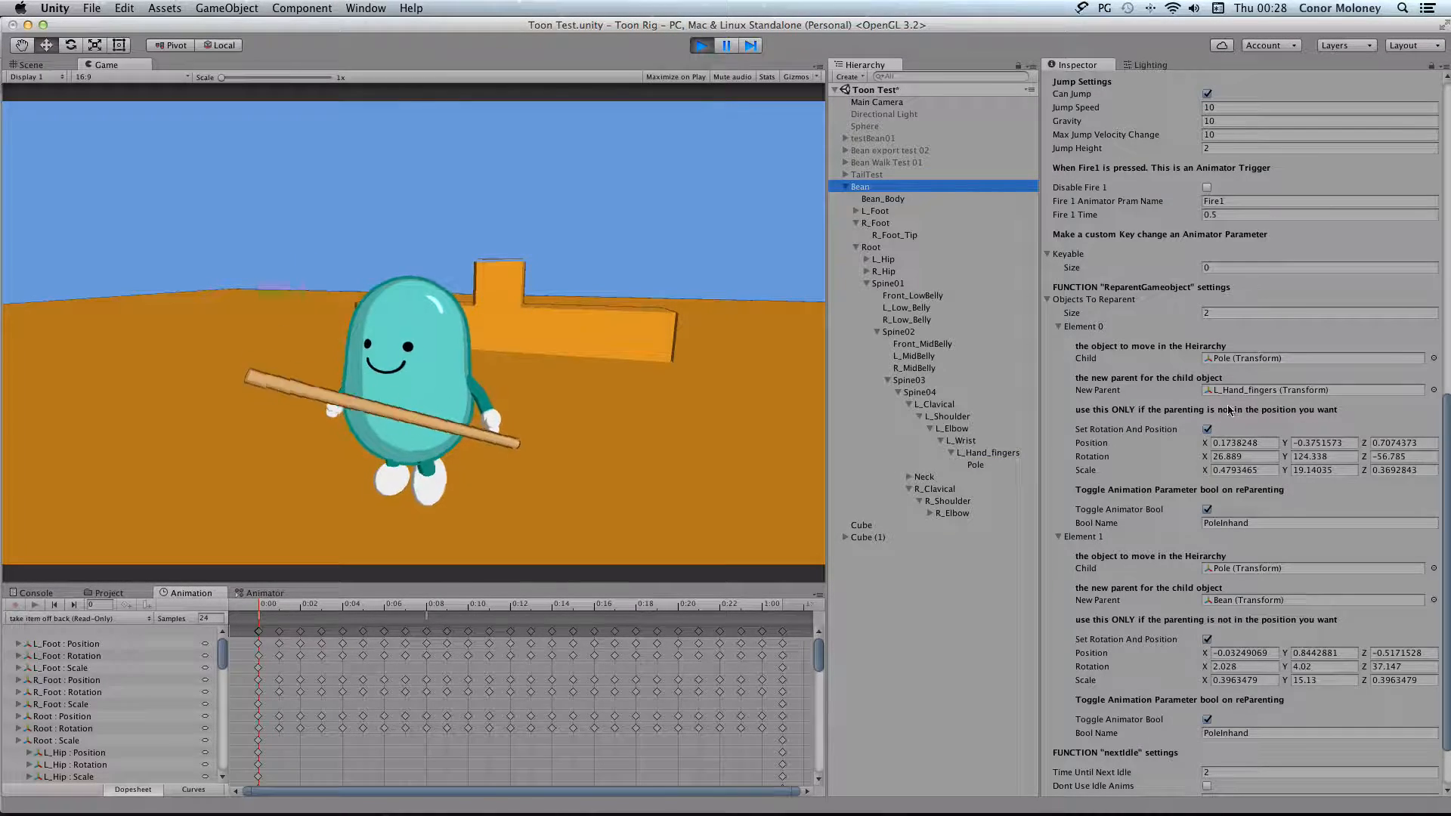
Move the pole between hand and back in the running scene while viewing the PoleInhand parameter in the Bean's animator controller
left_click(649, 236)
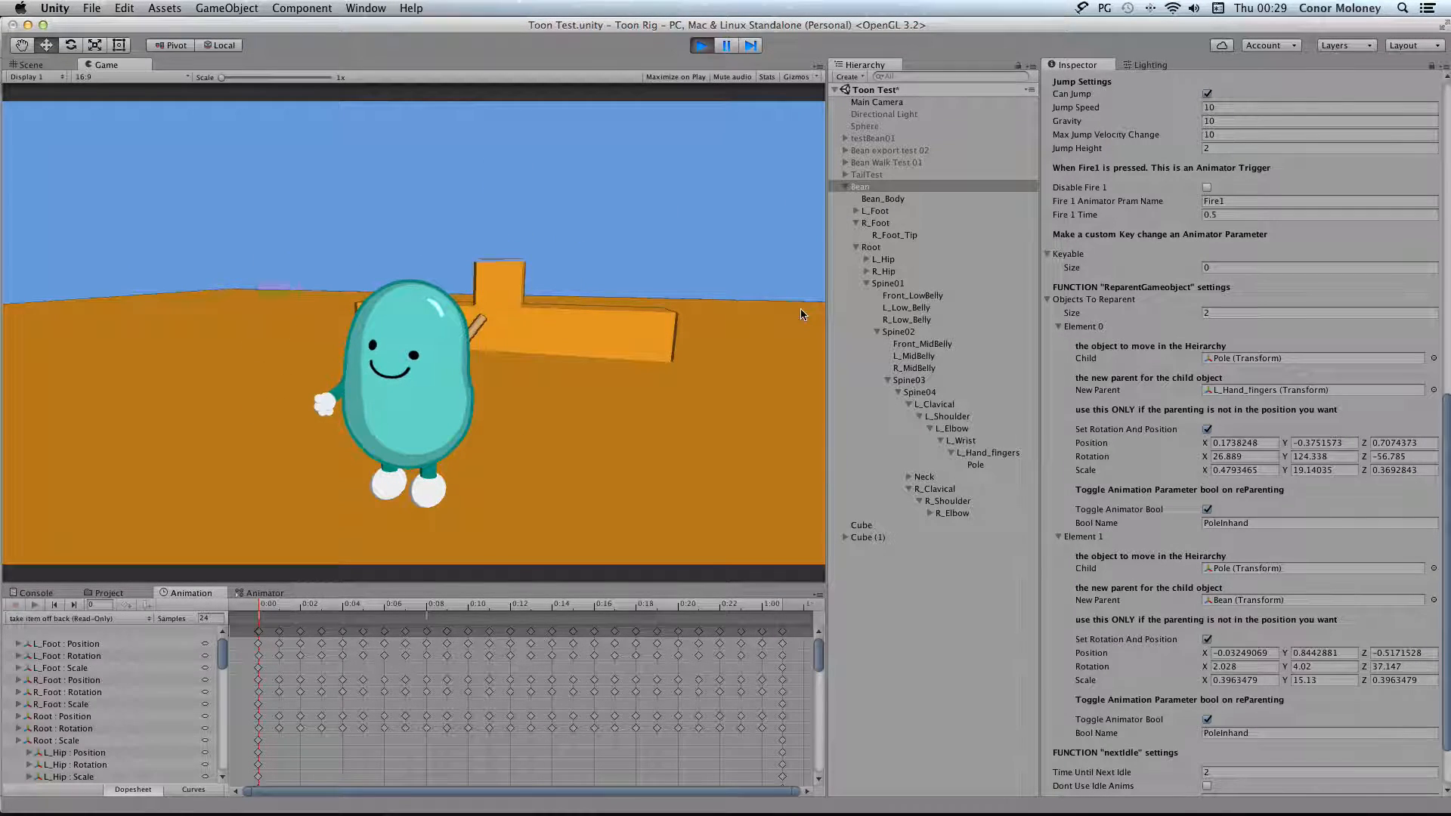
scroll(1239, 612, "down", 3)
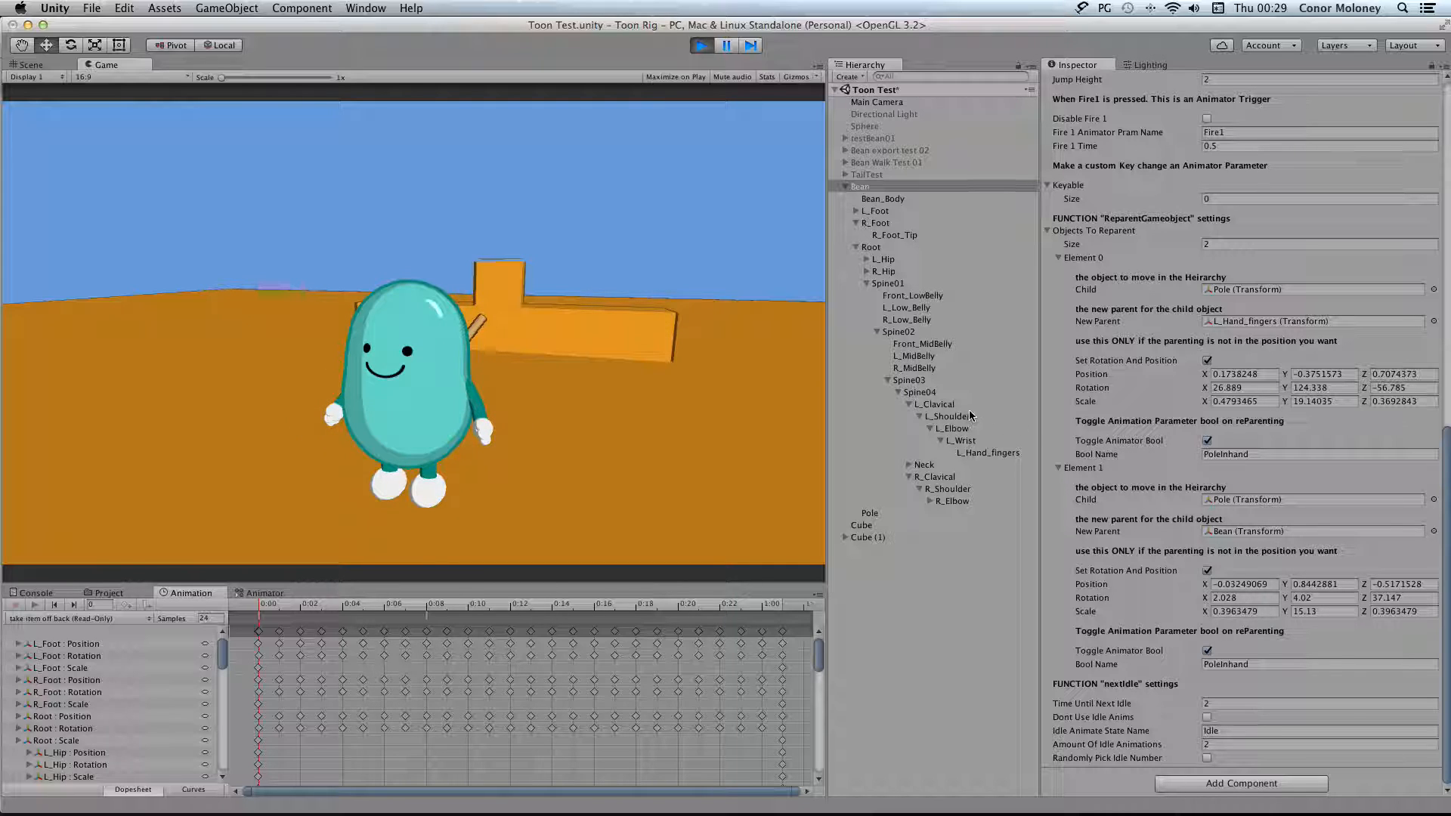
left_click(265, 592)
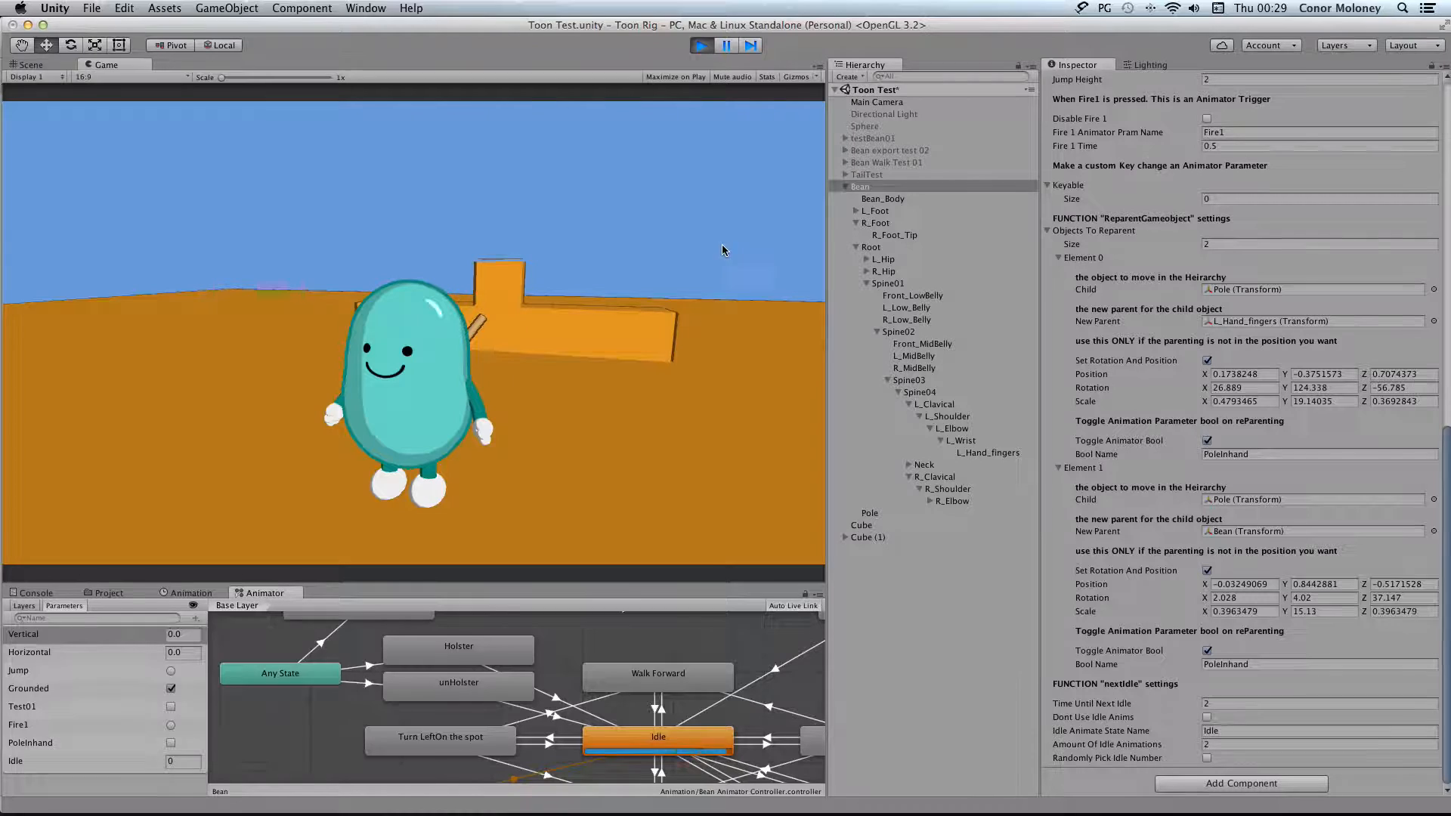
left_click(673, 253)
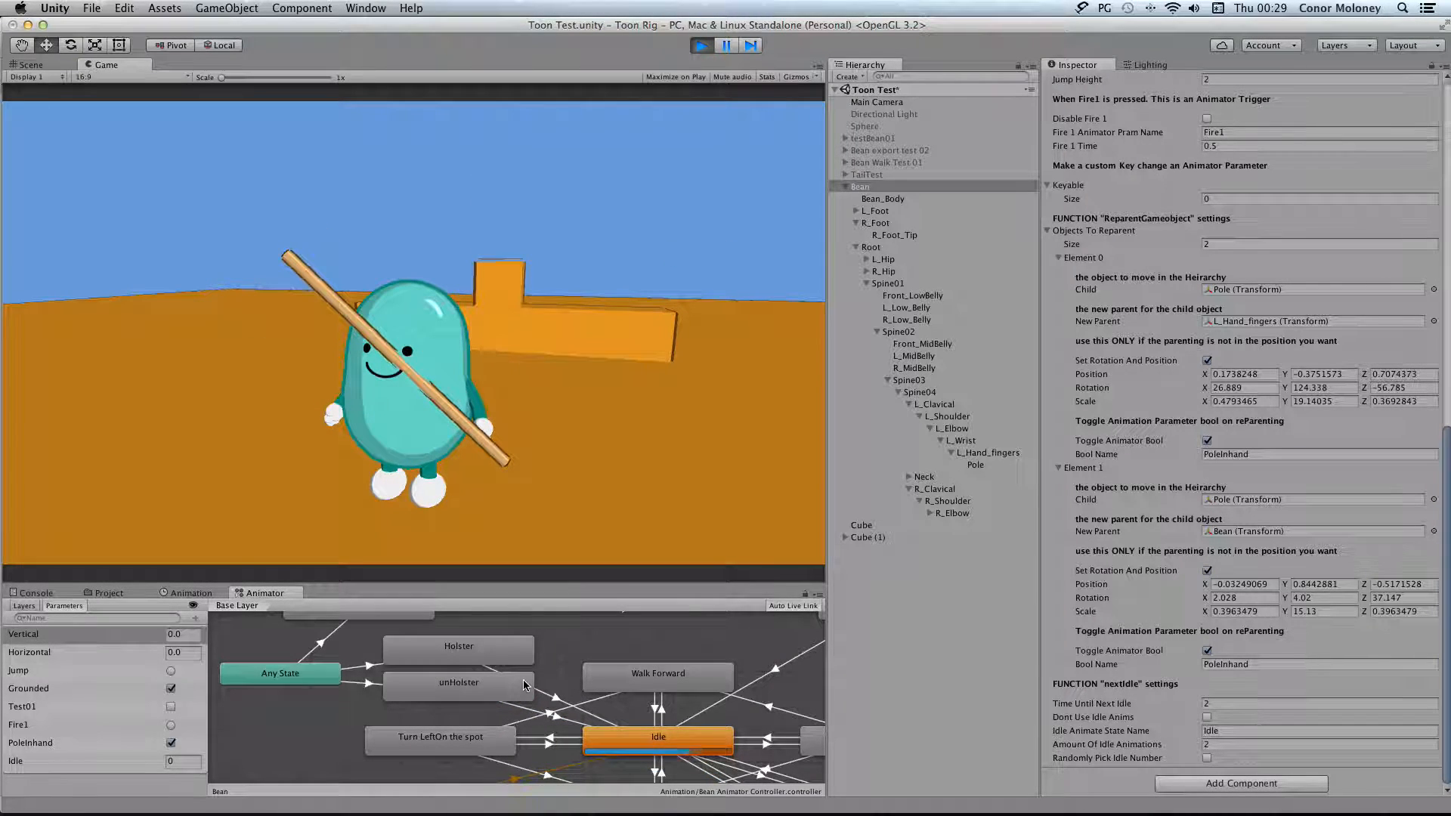
left_click(610, 296)
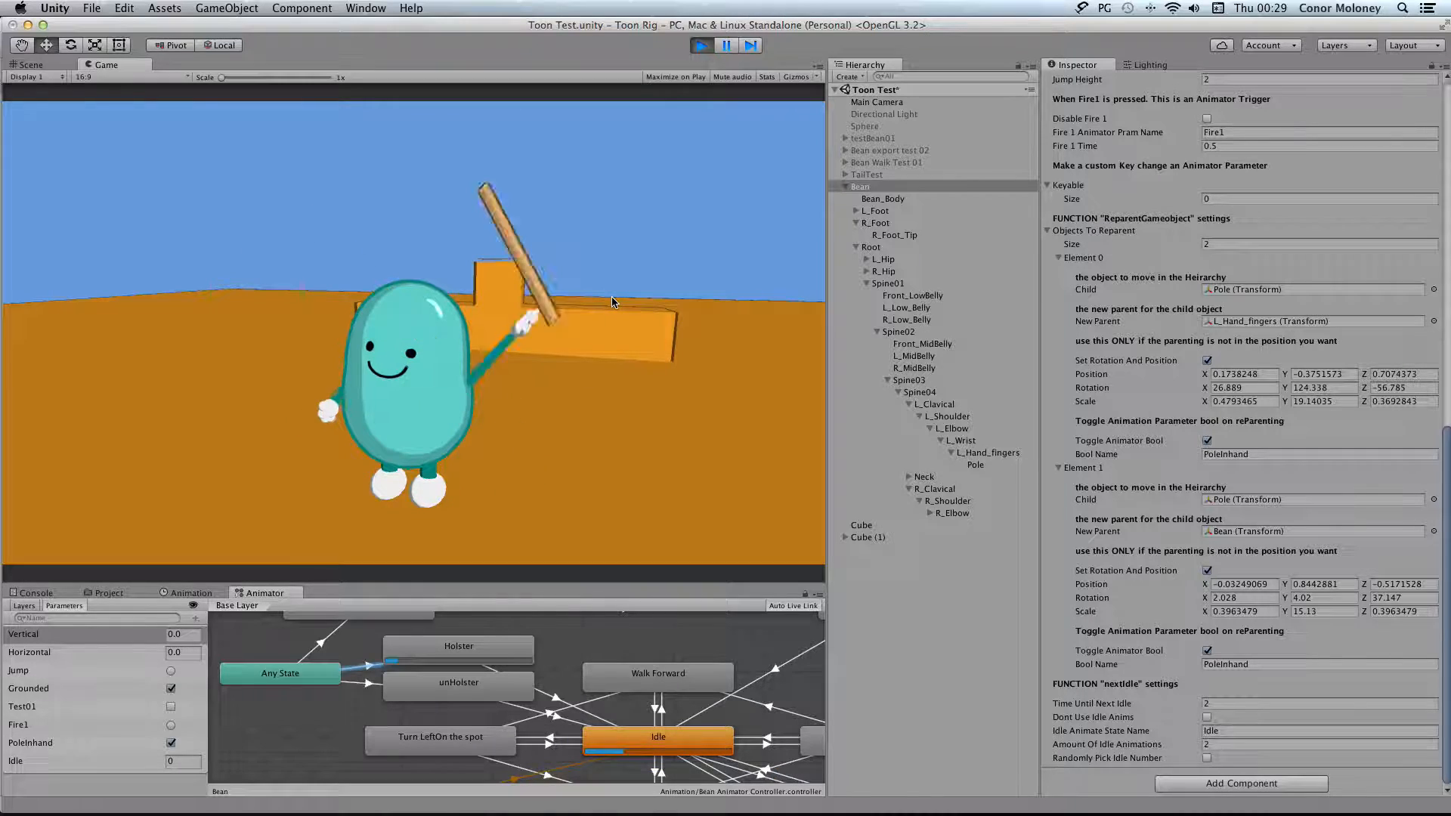
Examine the conditions of the Any State transitions to unHolster and Holster
left_click(370, 686)
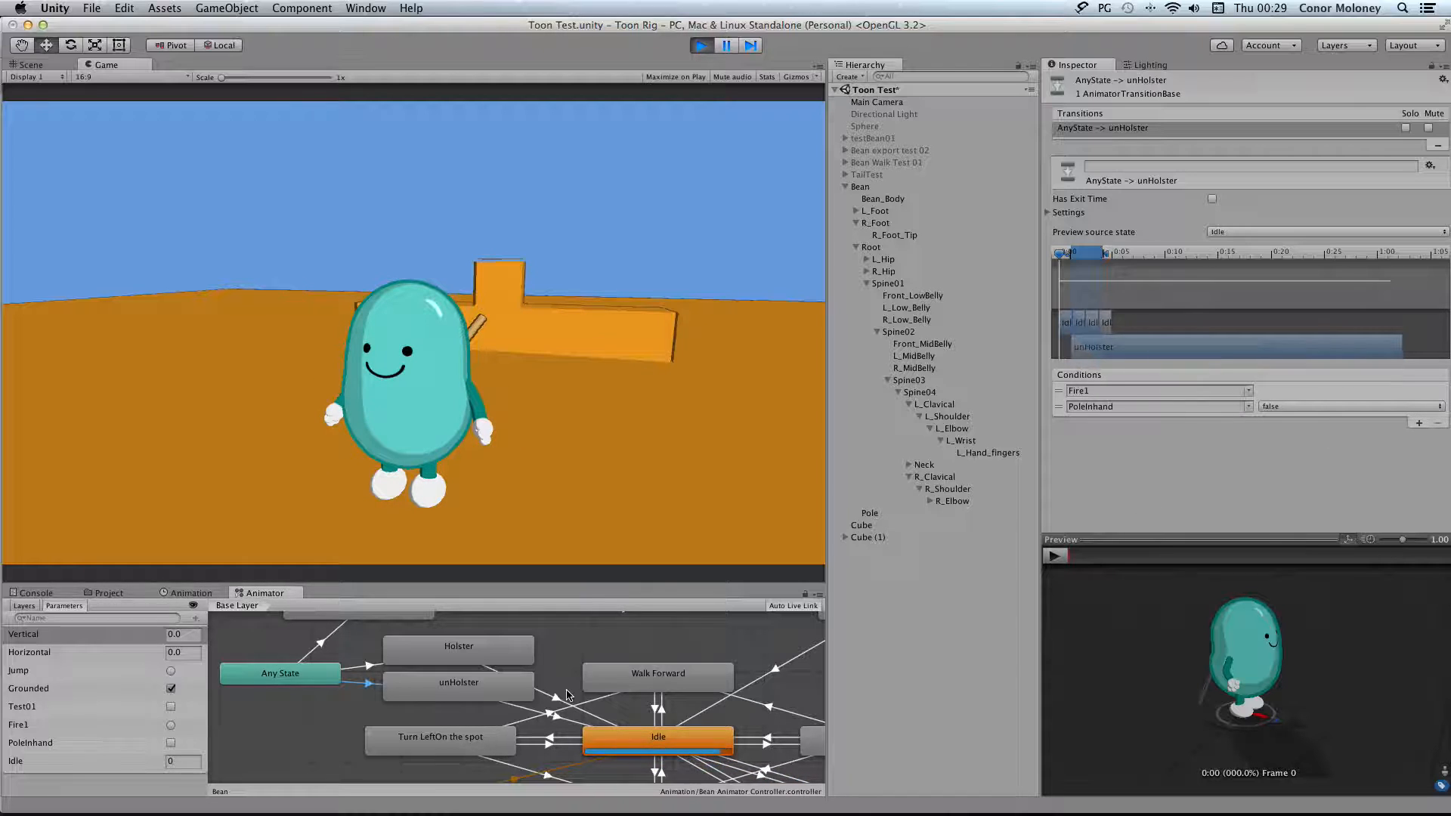
left_click(361, 666)
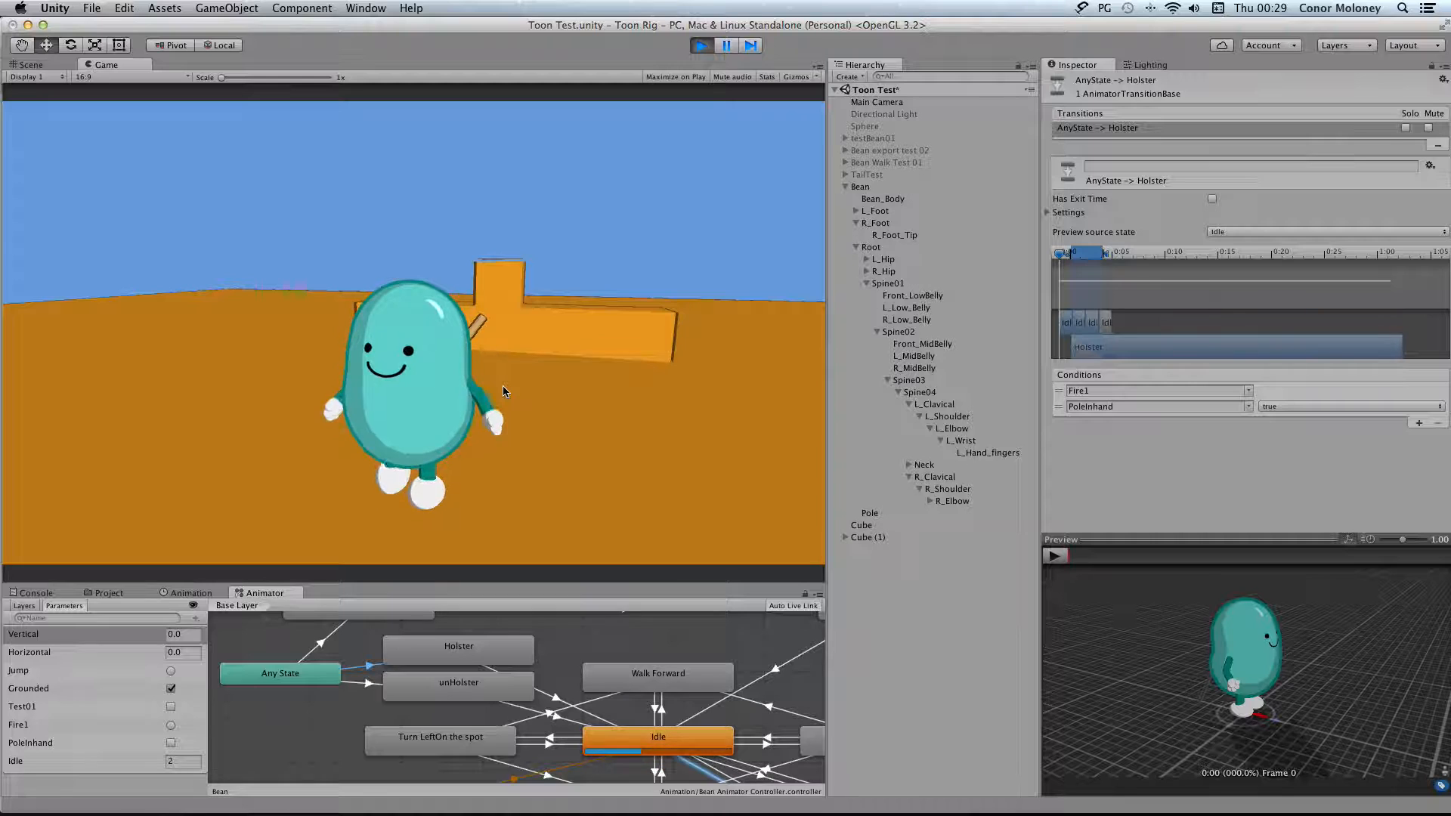
Stop the scene and collapse Element 0, Element 1 and Objects To Reparent in the Bean's ReparentGameobject settings
left_click(890, 187)
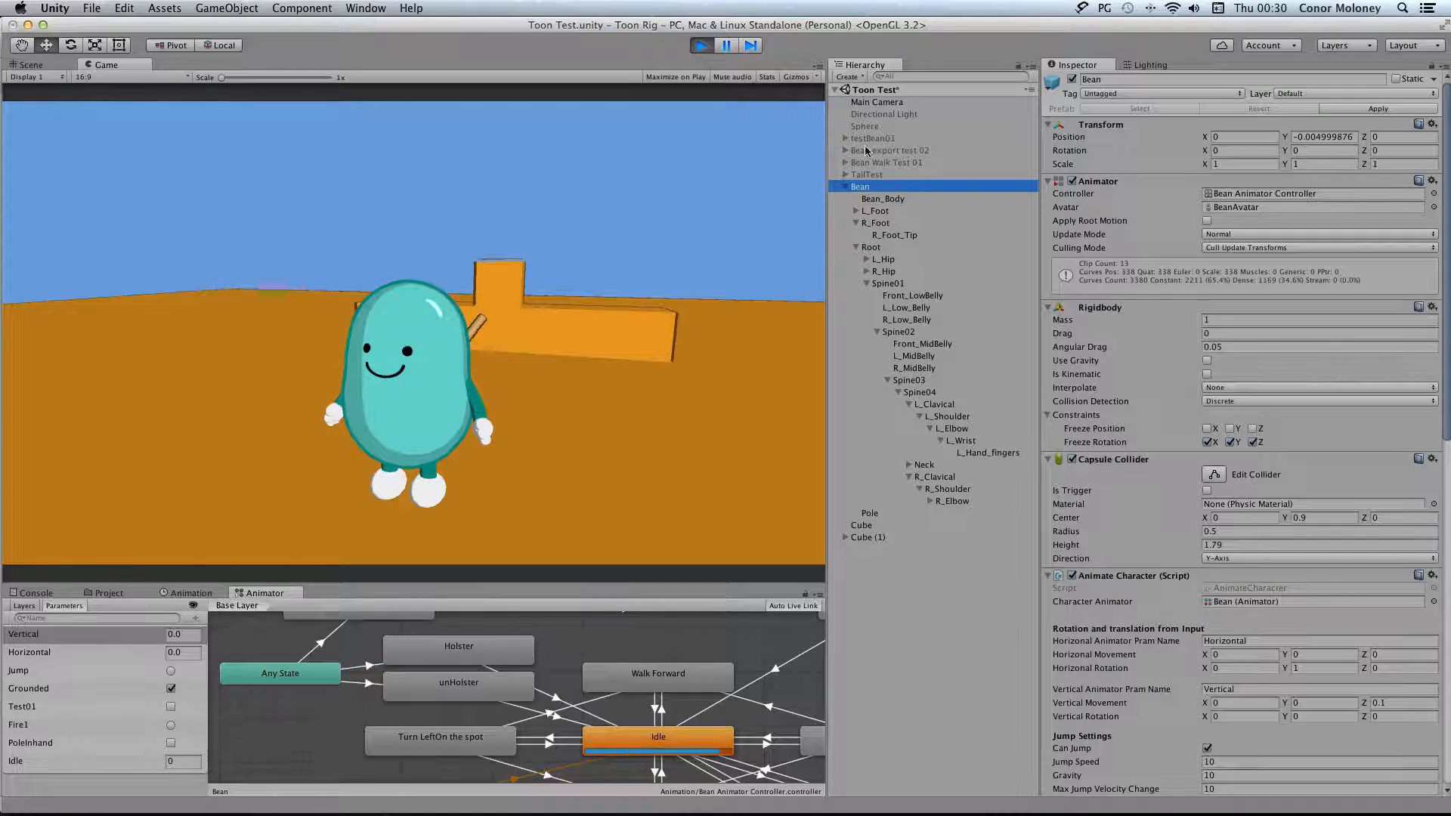
left_click(700, 47)
scroll(1206, 389, "down", 5)
scroll(1207, 389, "down", 10)
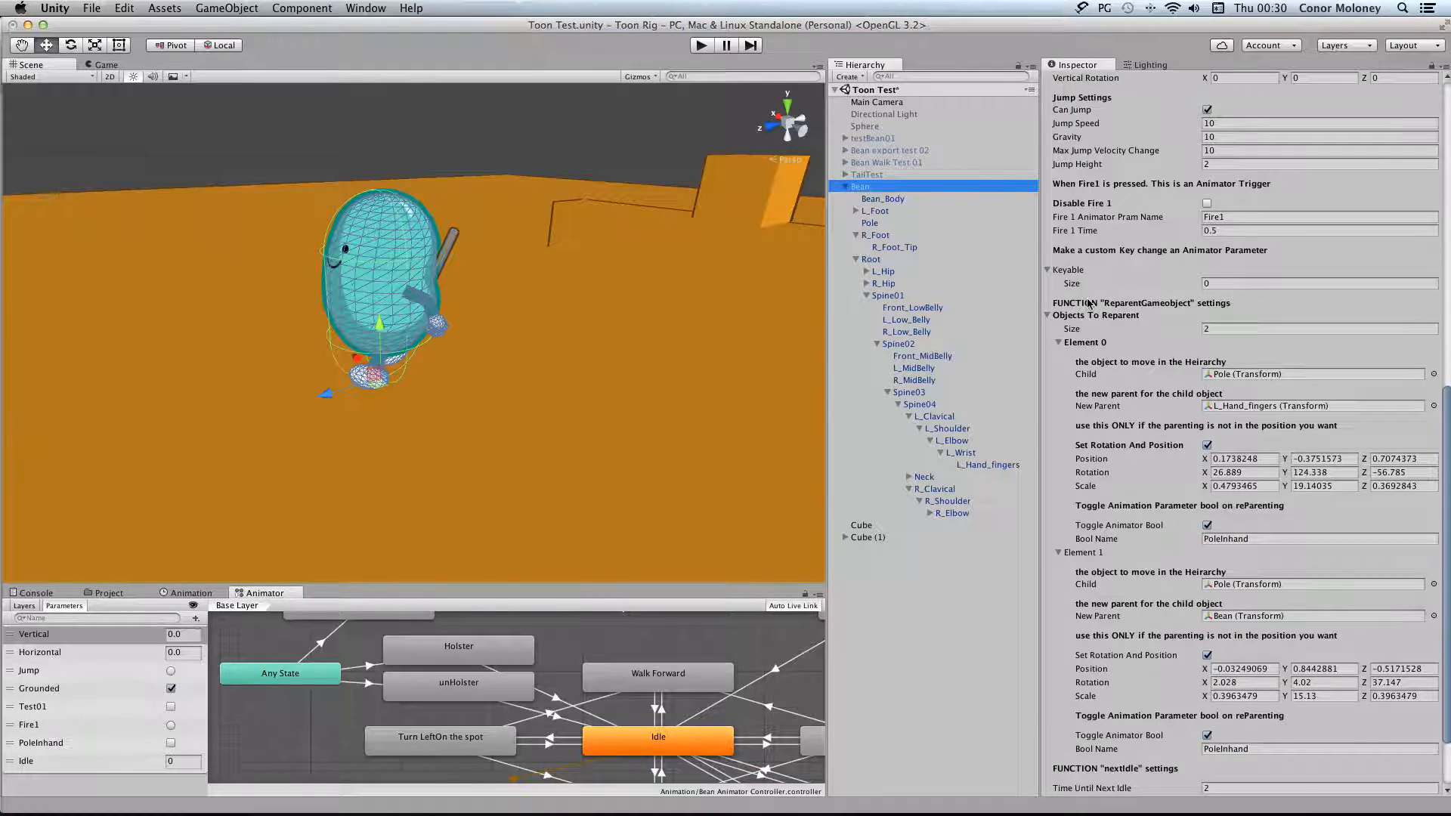
left_click(1059, 343)
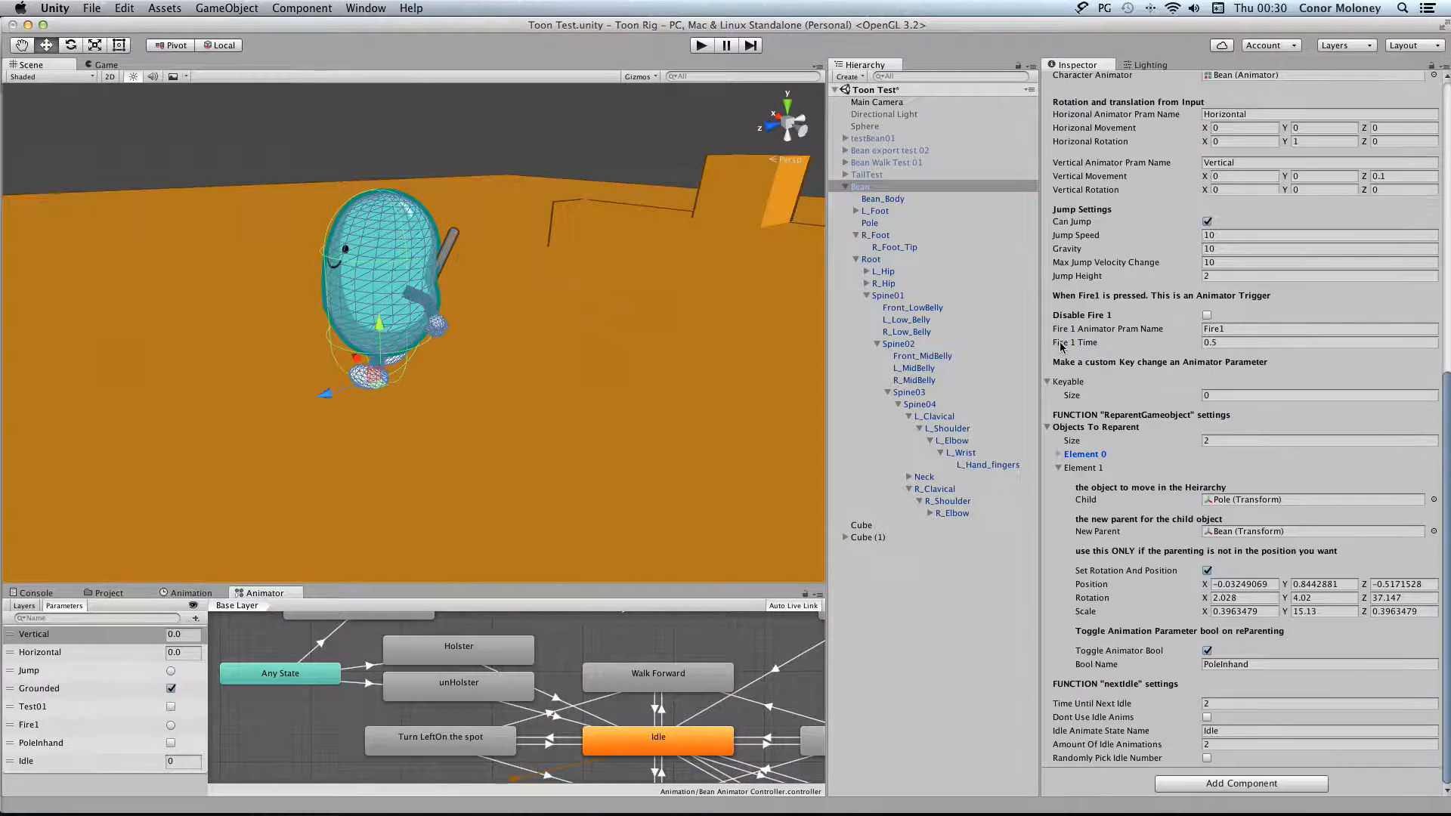
left_click(1059, 468)
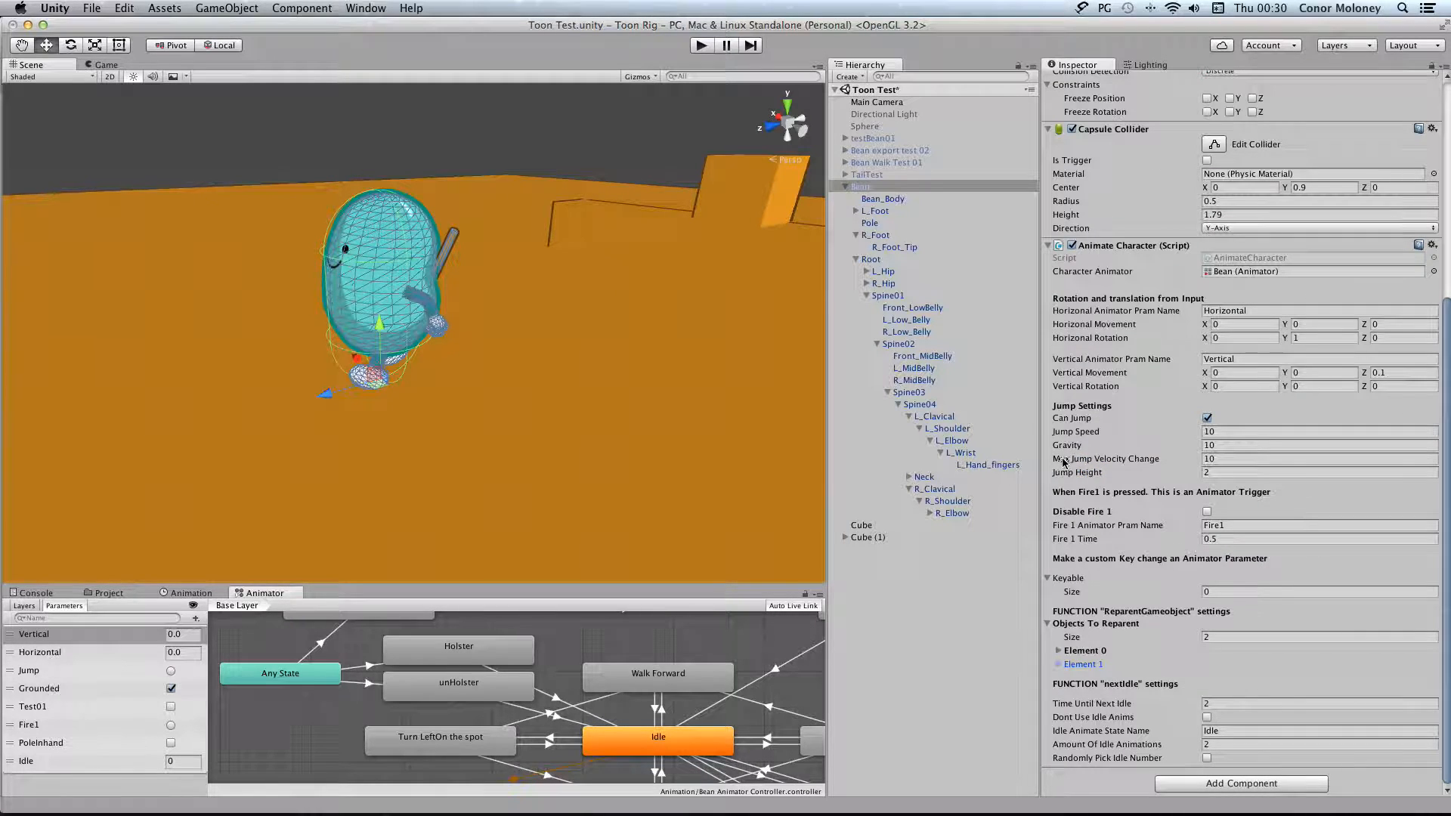
left_click(1049, 625)
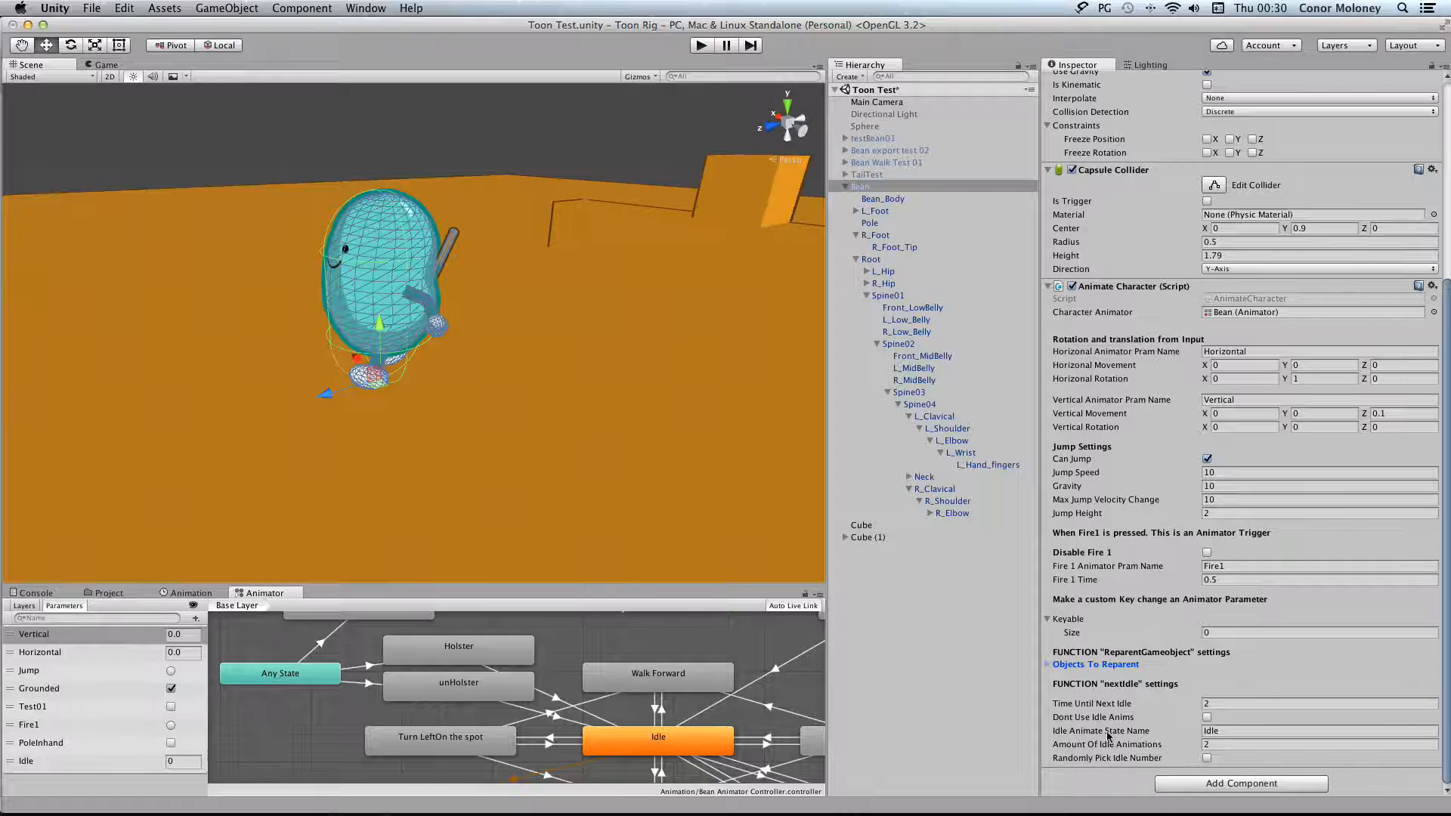
Locate the Idle01 and Idle02 states in the animator graph and examine their motions
scroll(627, 708, "right", 4)
scroll(628, 708, "down", 5)
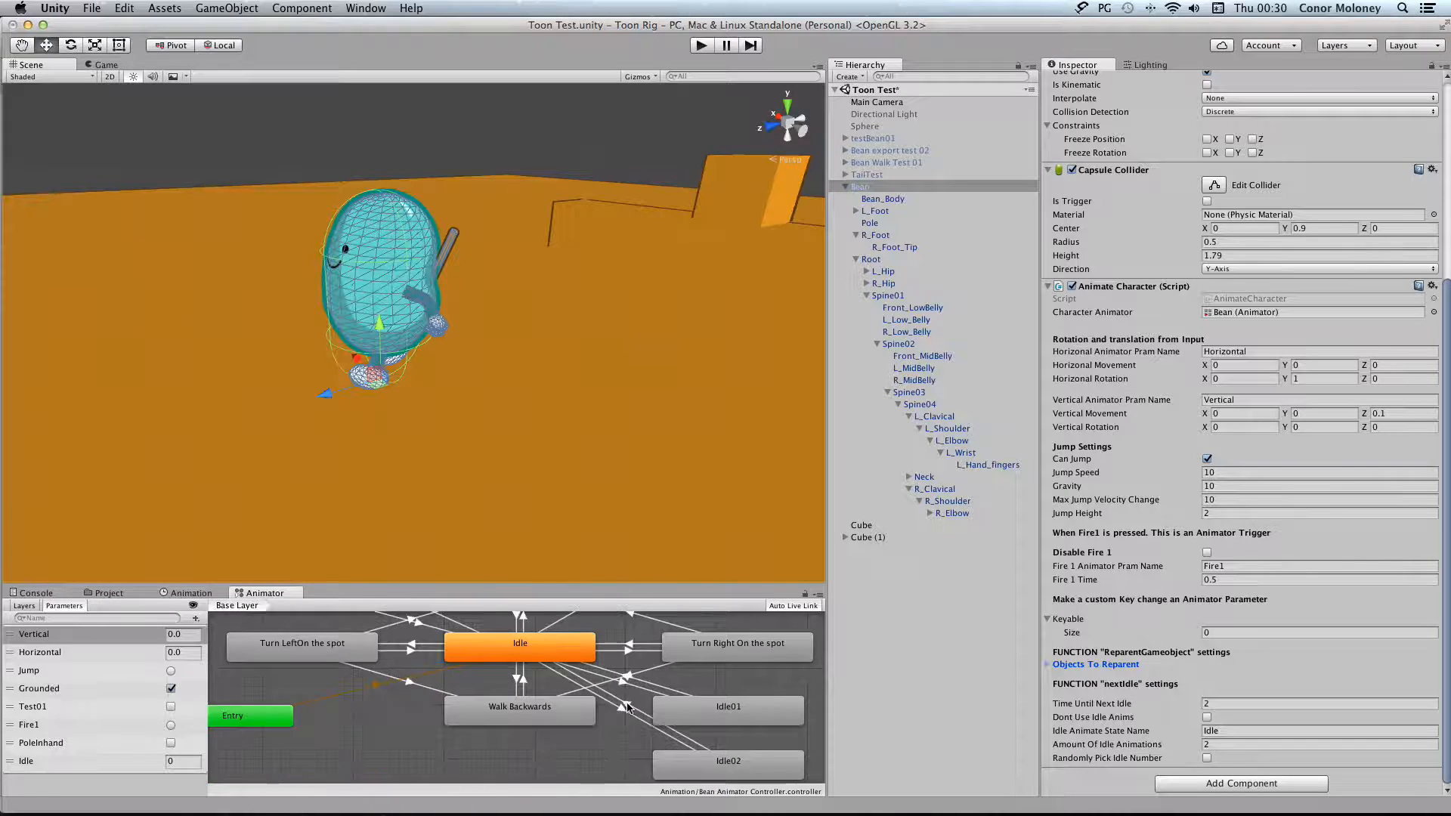
scroll(627, 708, "right", 2)
scroll(627, 705, "up", 2)
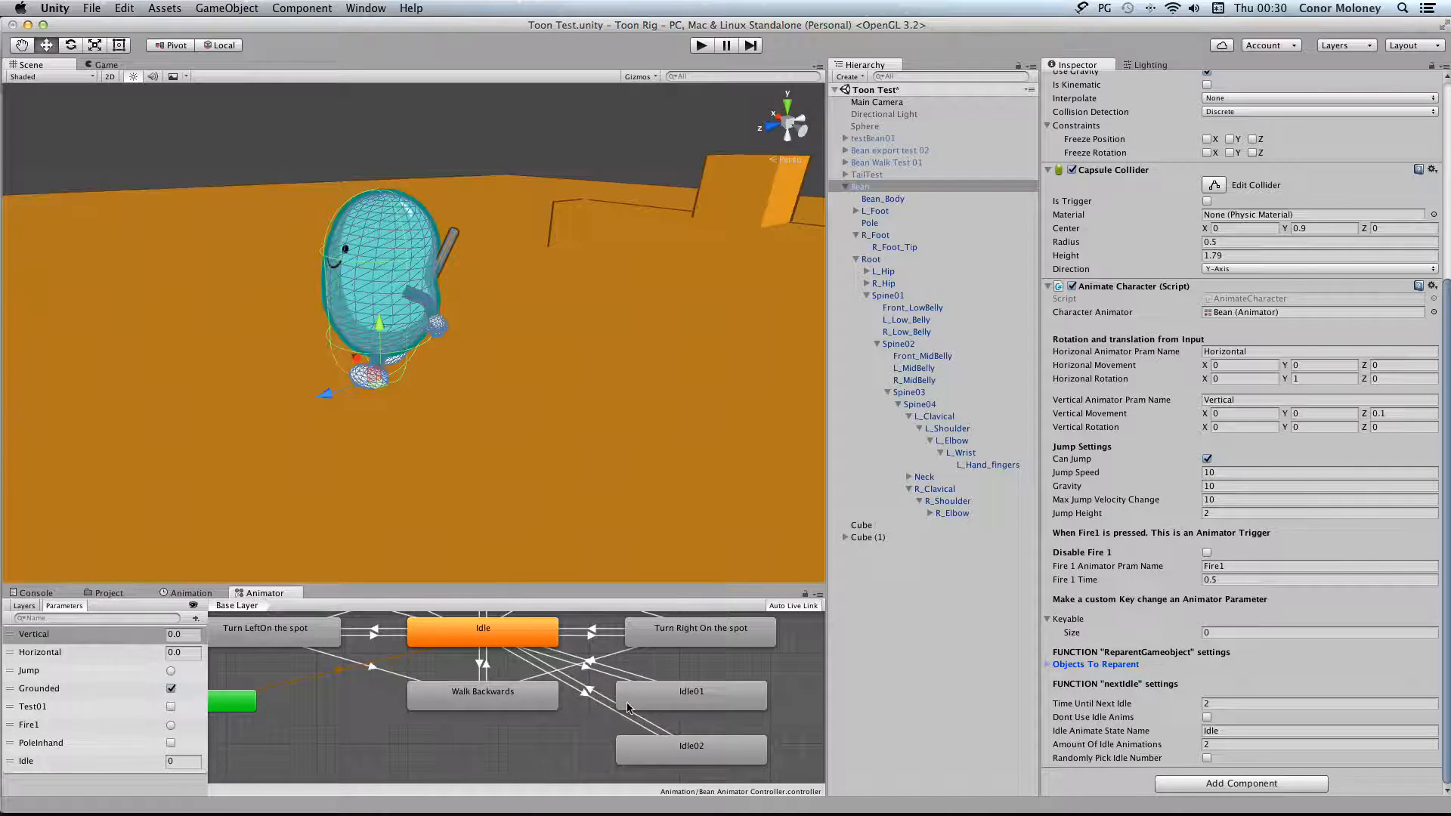
left_click(686, 693)
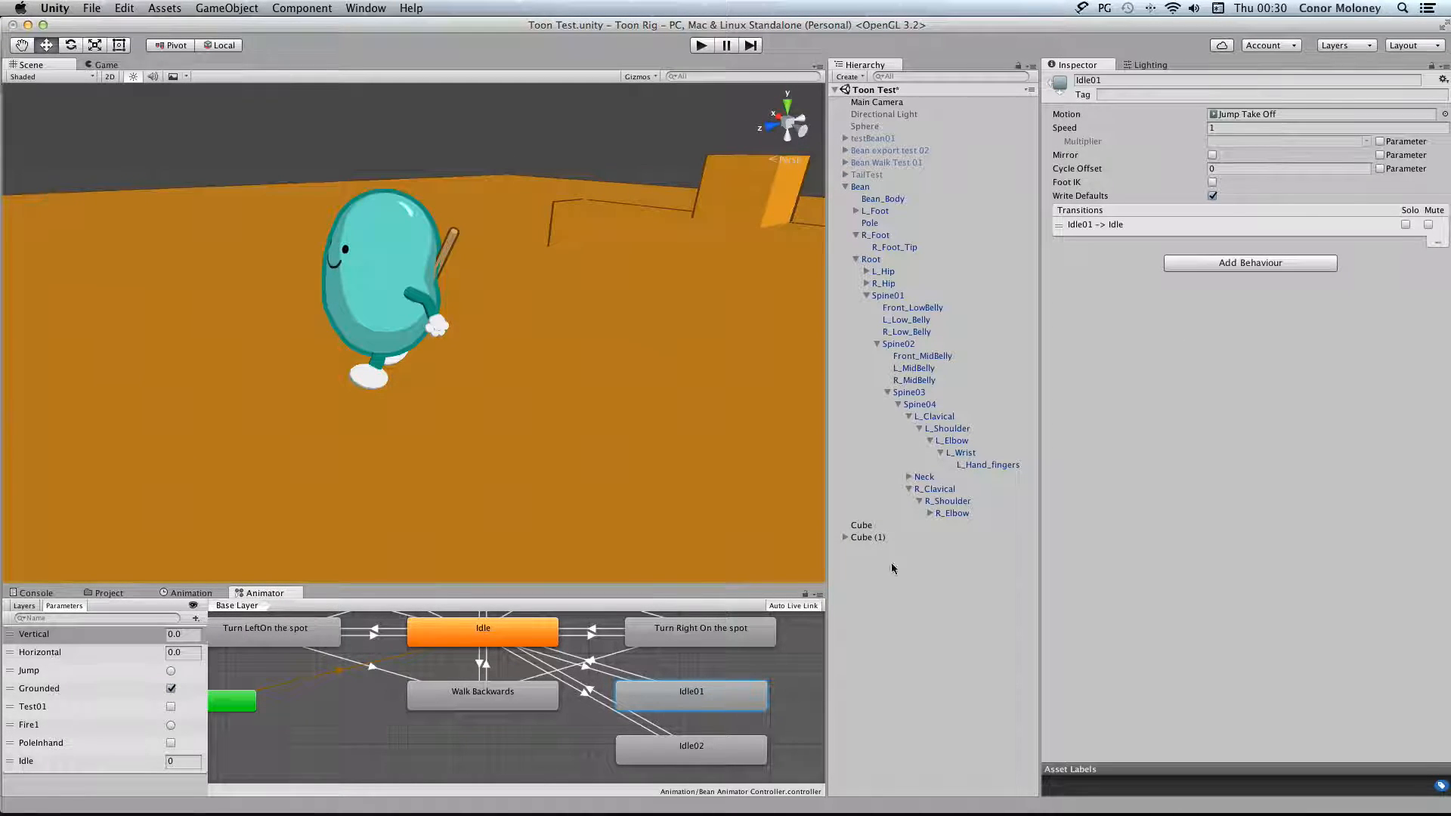
left_click(687, 756)
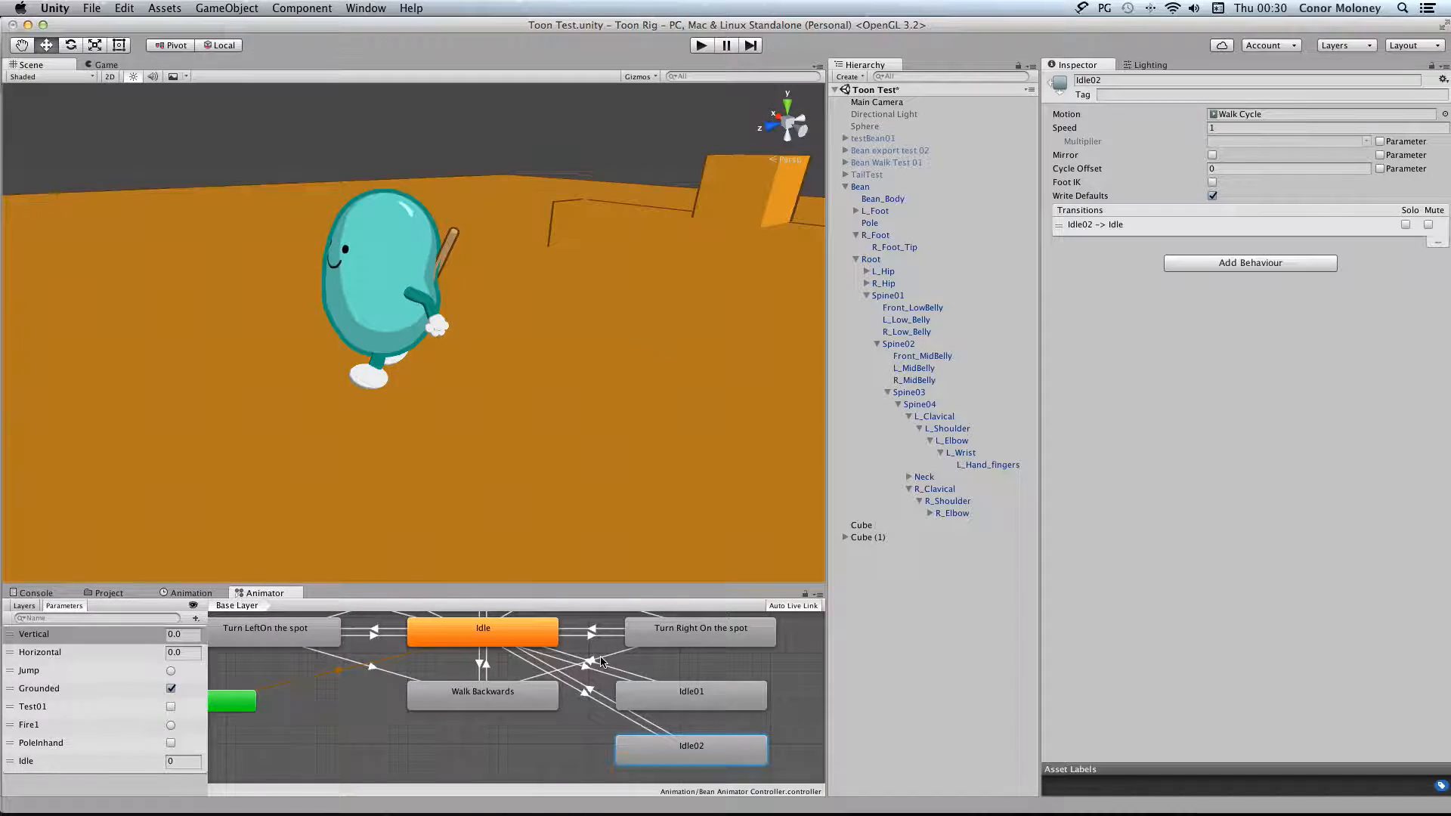
Examine the conditions of the Idle to Idle01, Idle to Idle02 and Idle02 to Idle transitions, keeping Equals for Idle01
middle_click_drag(584, 649, 597, 661)
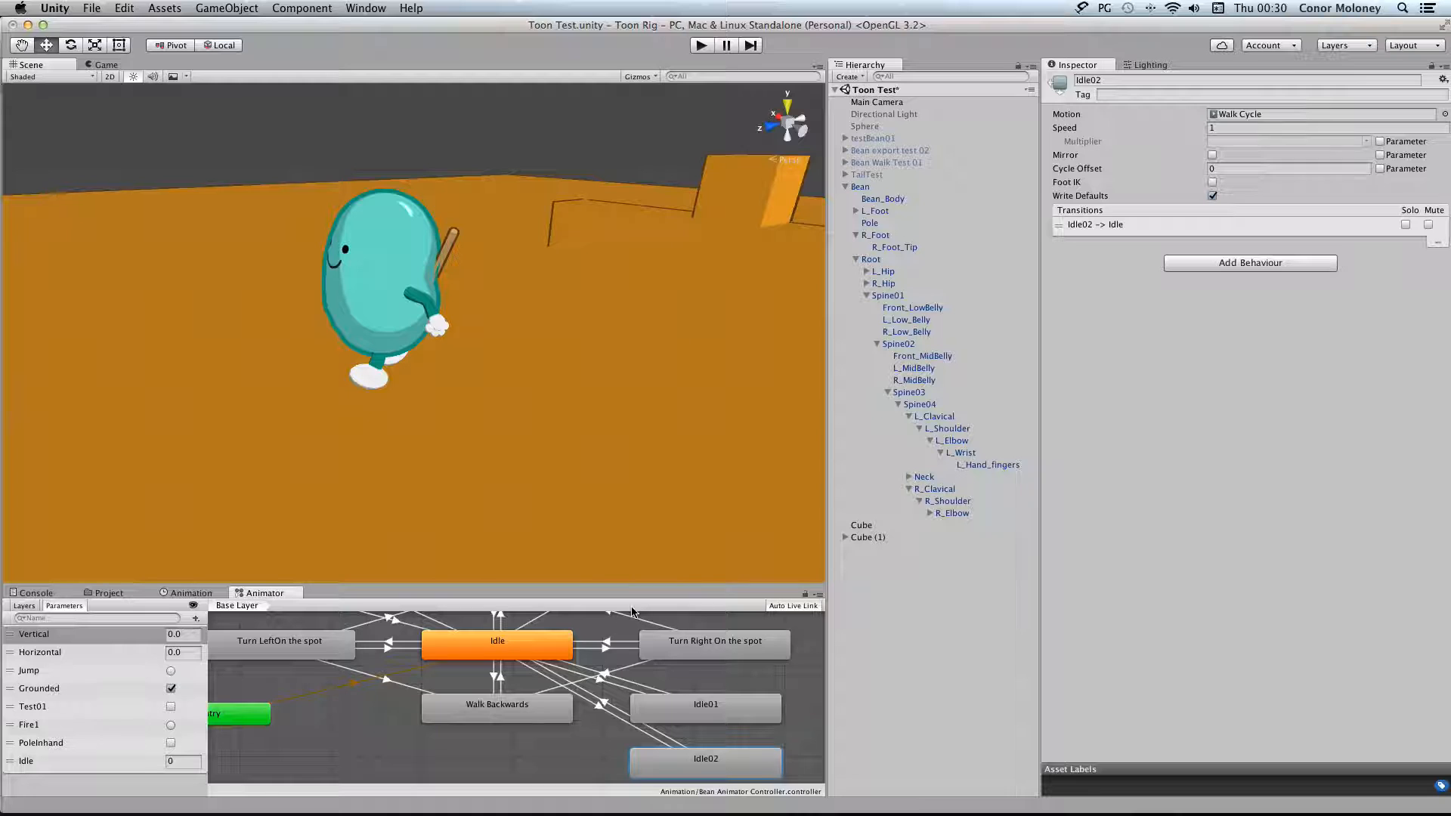
left_click(601, 680)
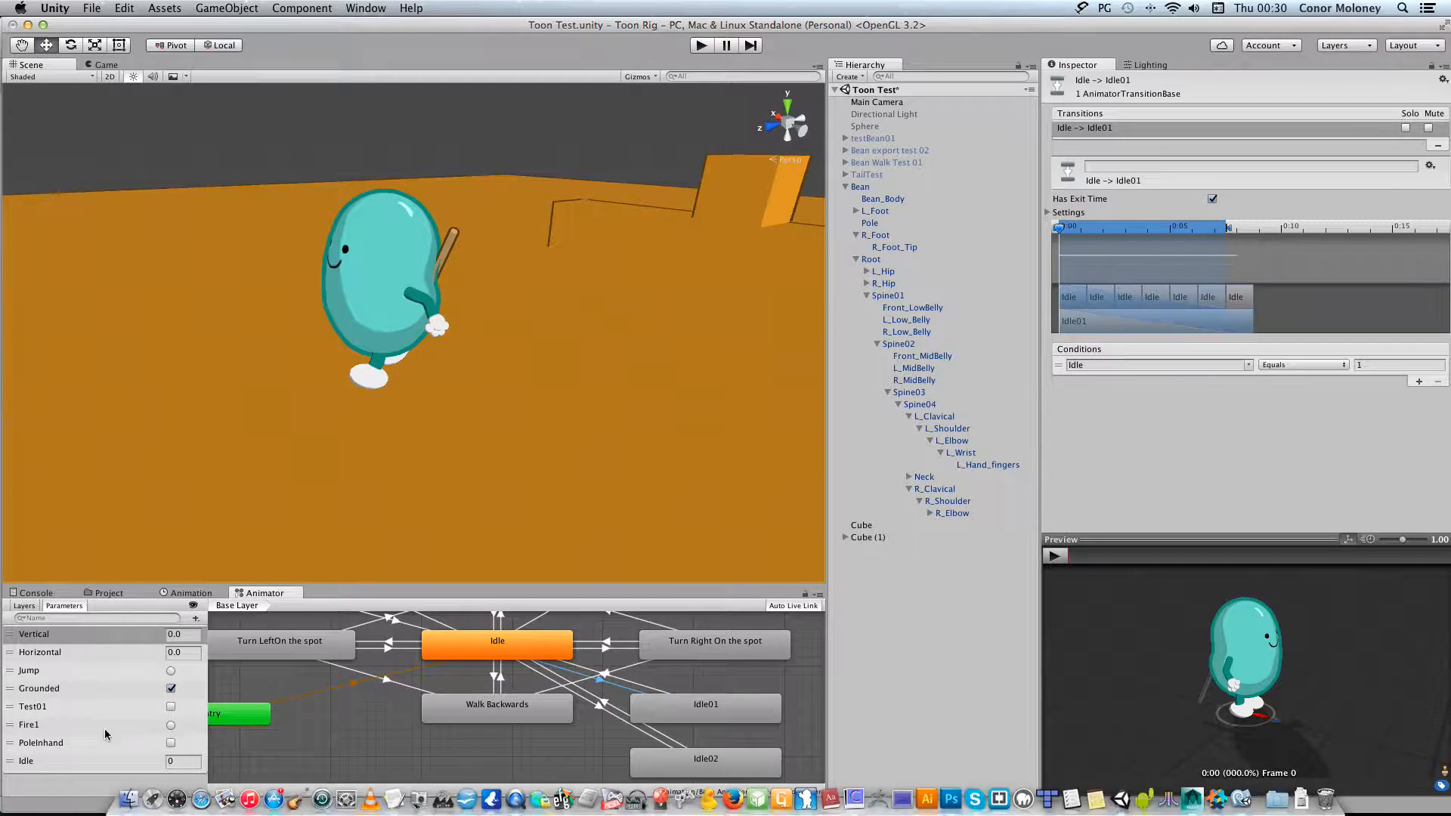
left_click(1327, 365)
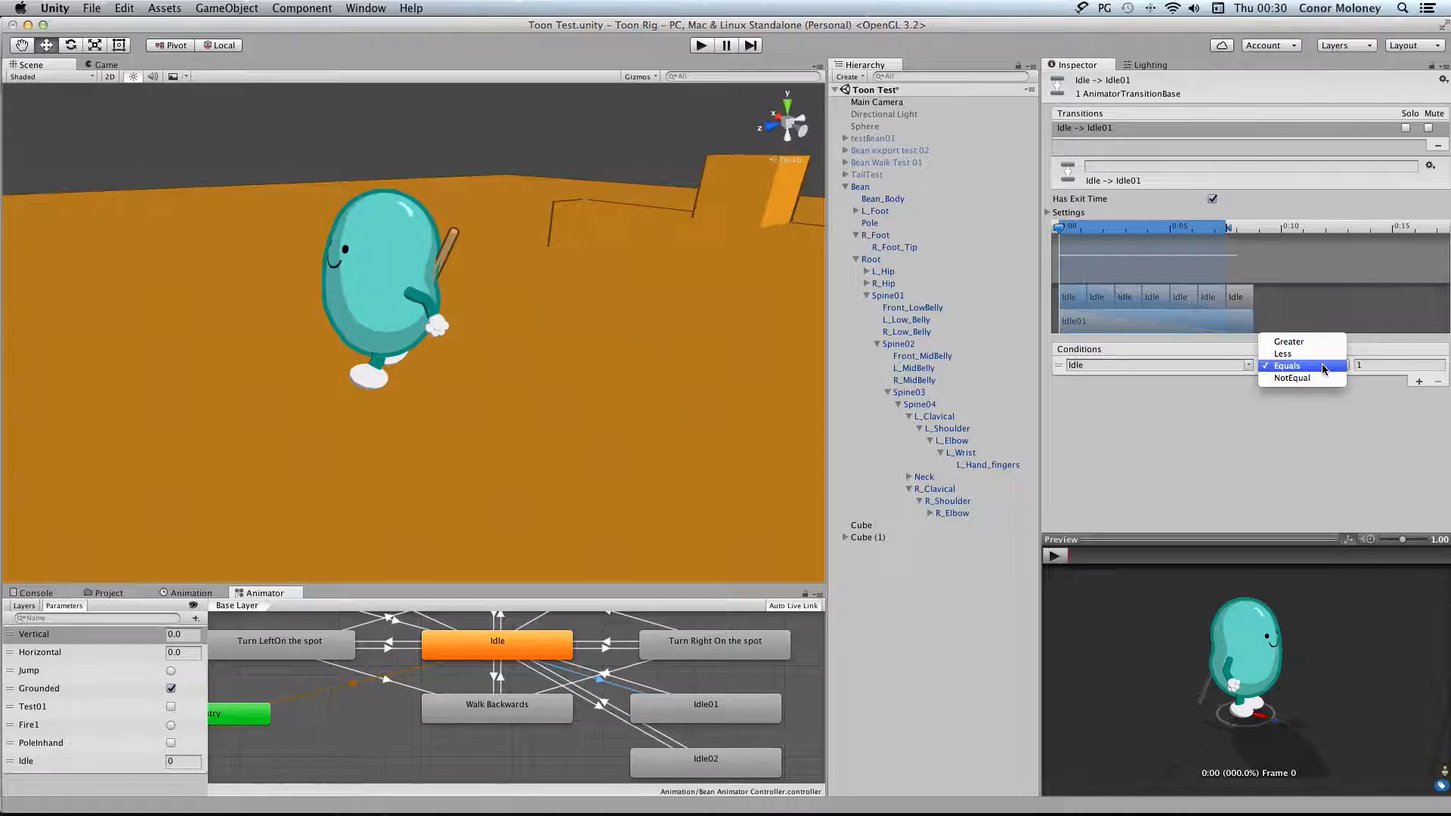
left_click(1321, 365)
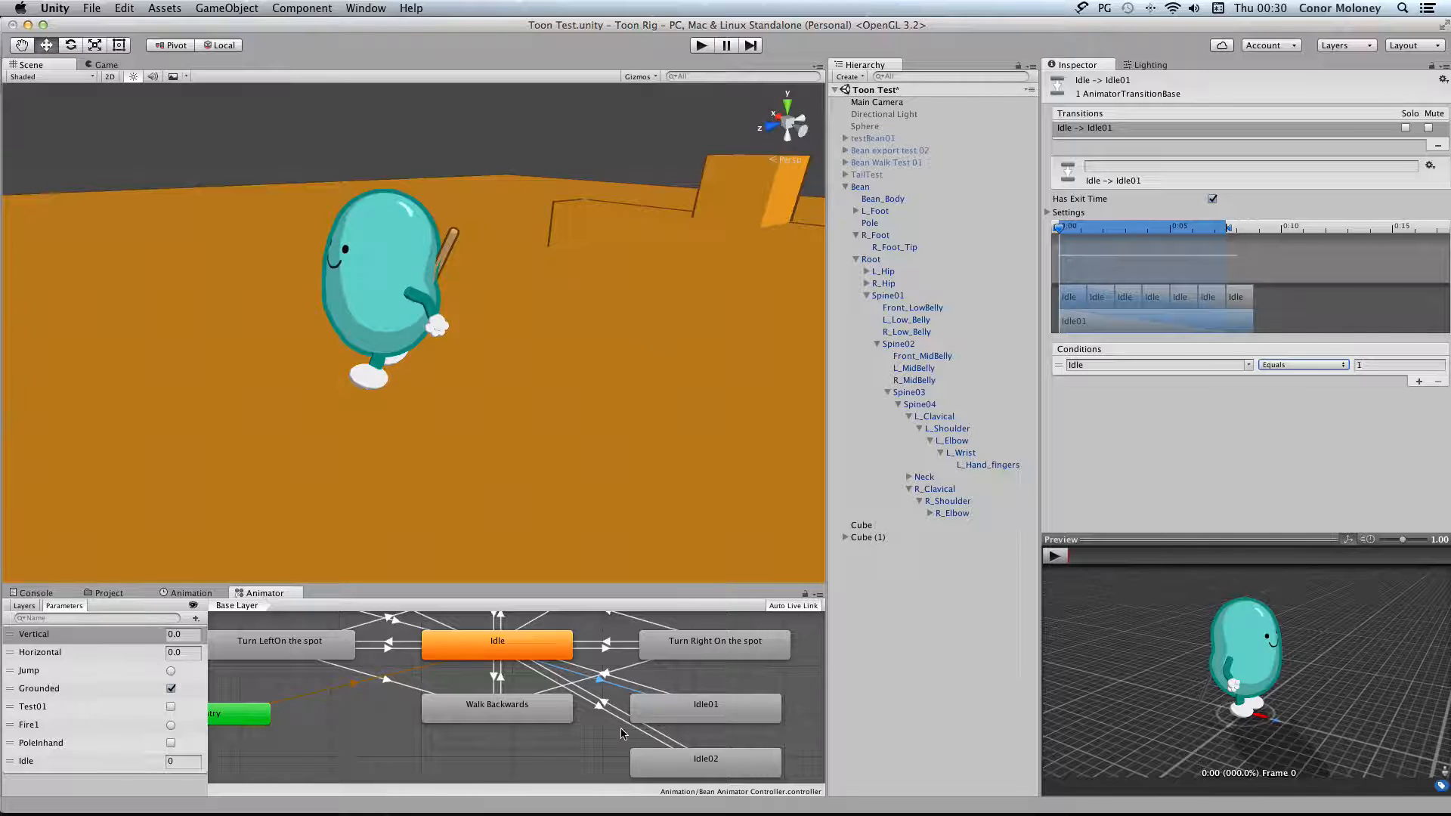
scroll(679, 722, "down", 3)
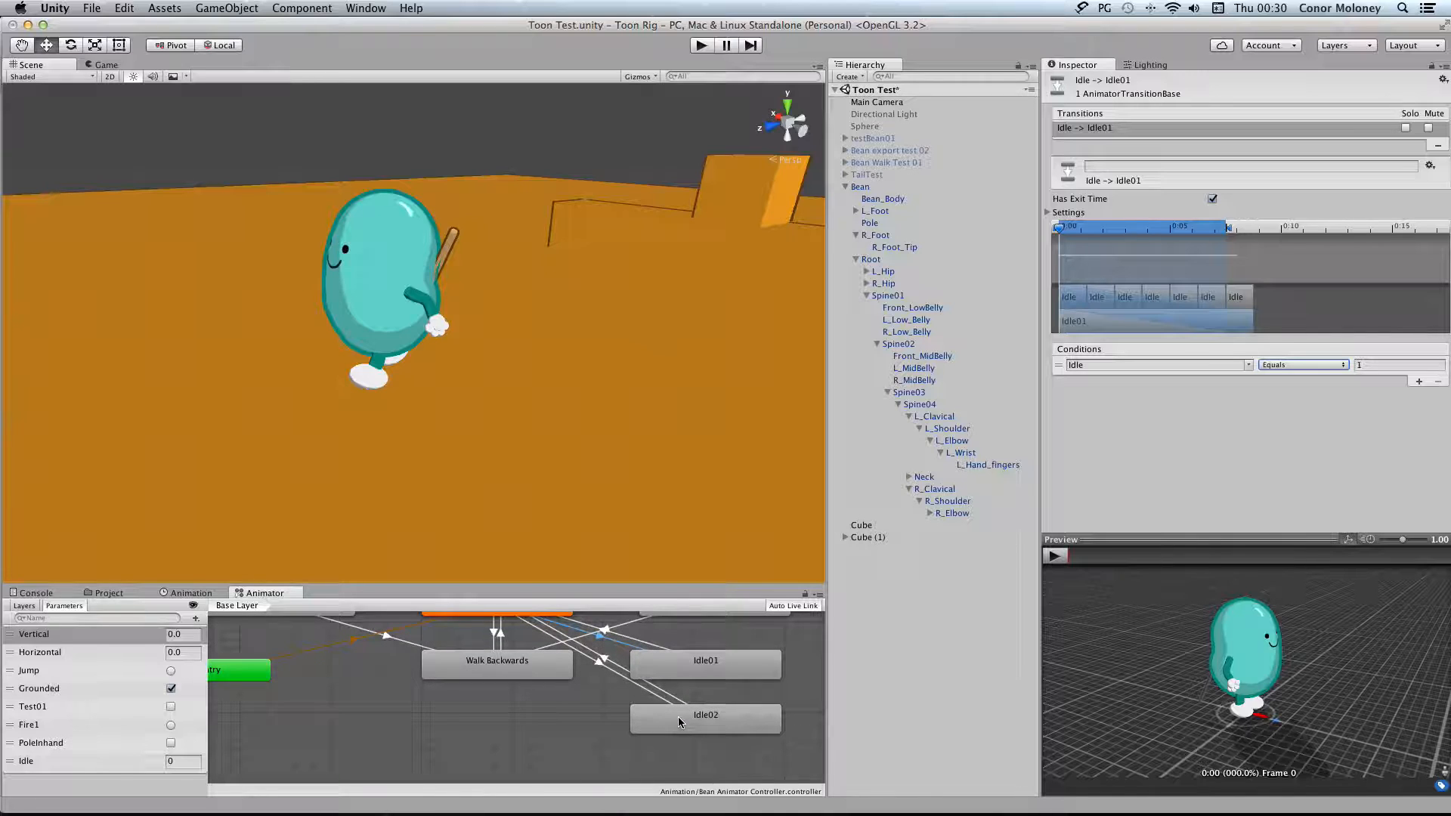
left_click(638, 687)
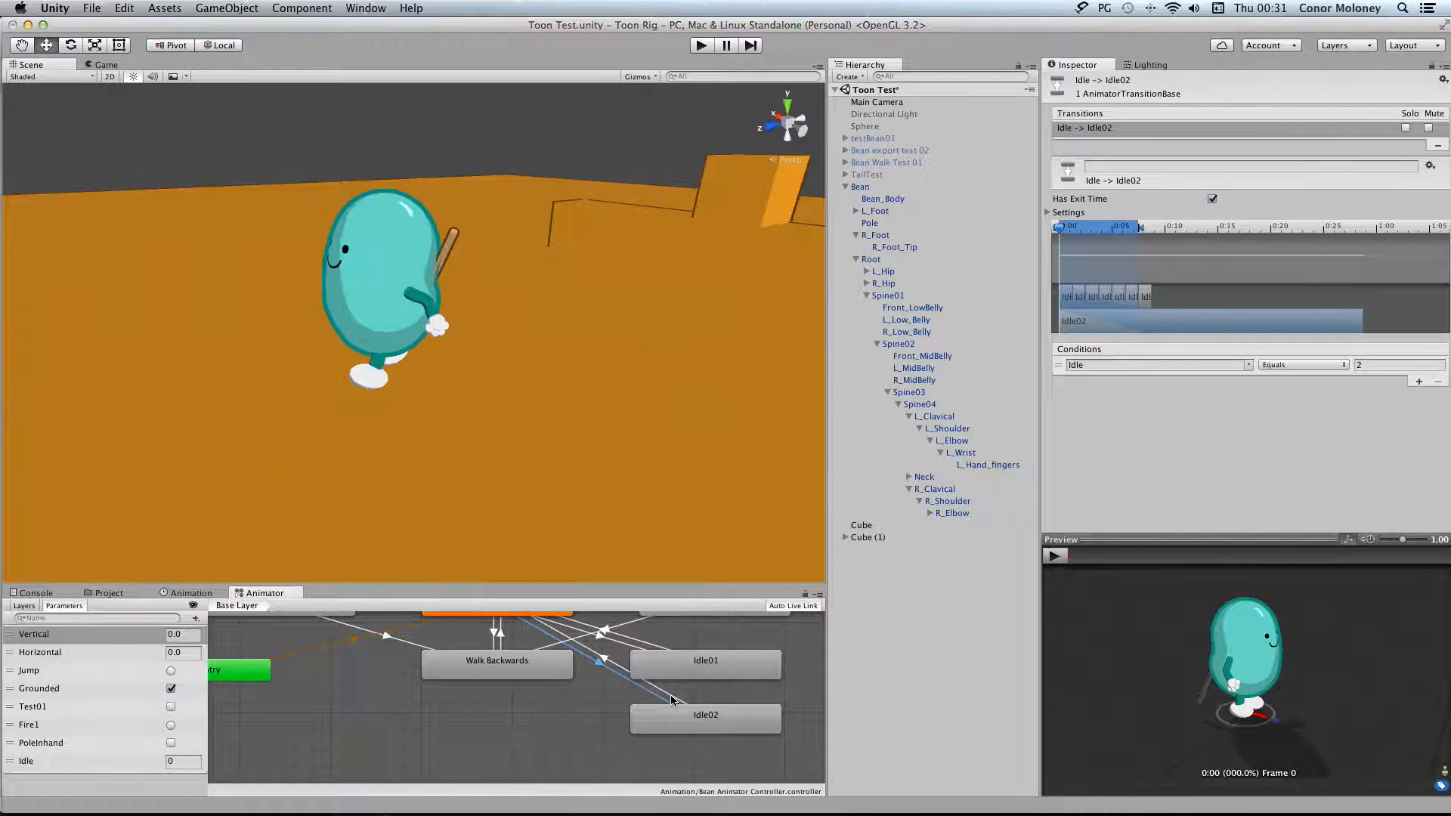
left_click(670, 701)
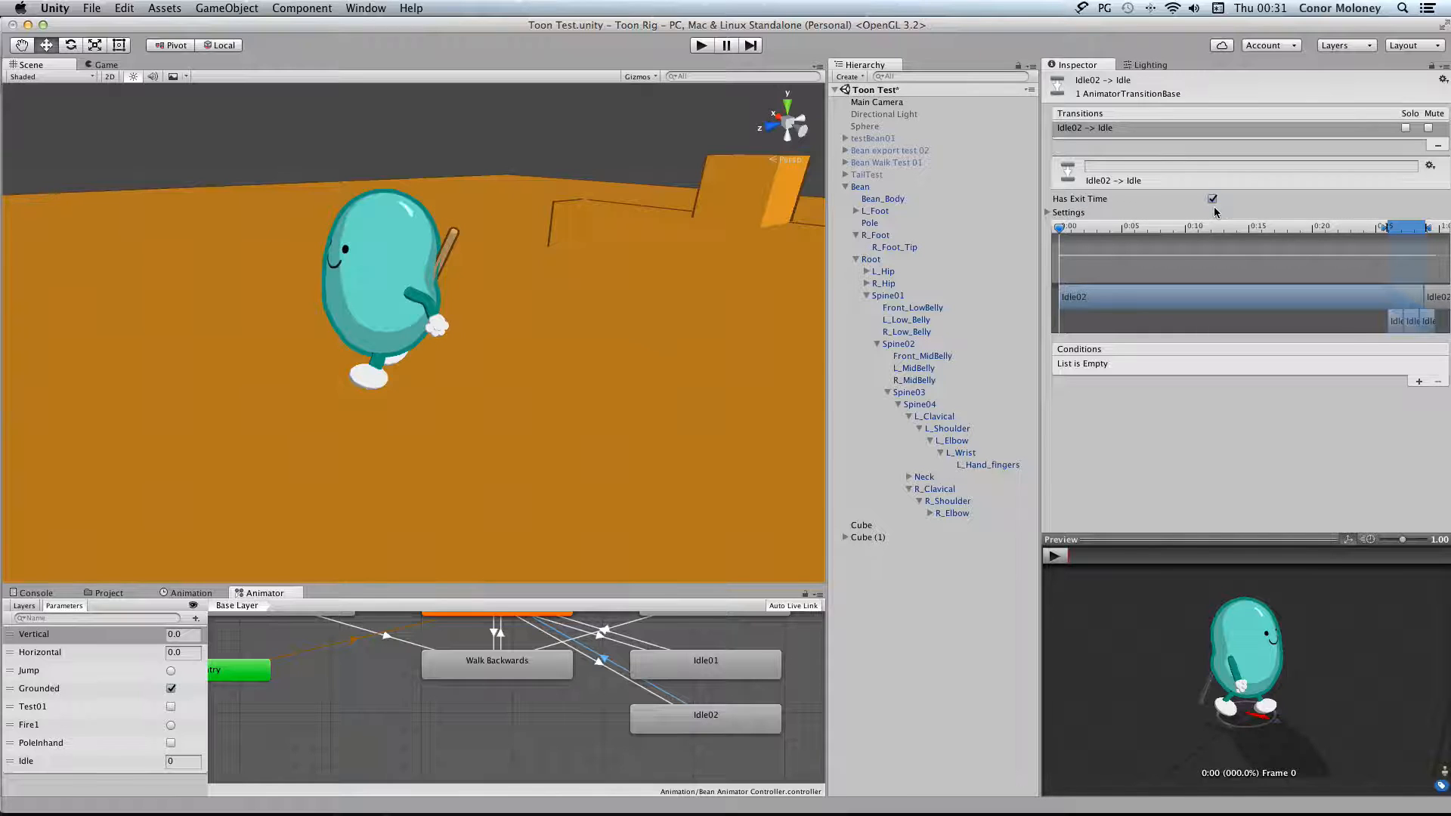
Examine the transitions linking Idle with Idle01 and Idle02 in the animator graph, and inspect the Idle02 state's settings
scroll(688, 663, "up", 4)
scroll(688, 664, "left", 4)
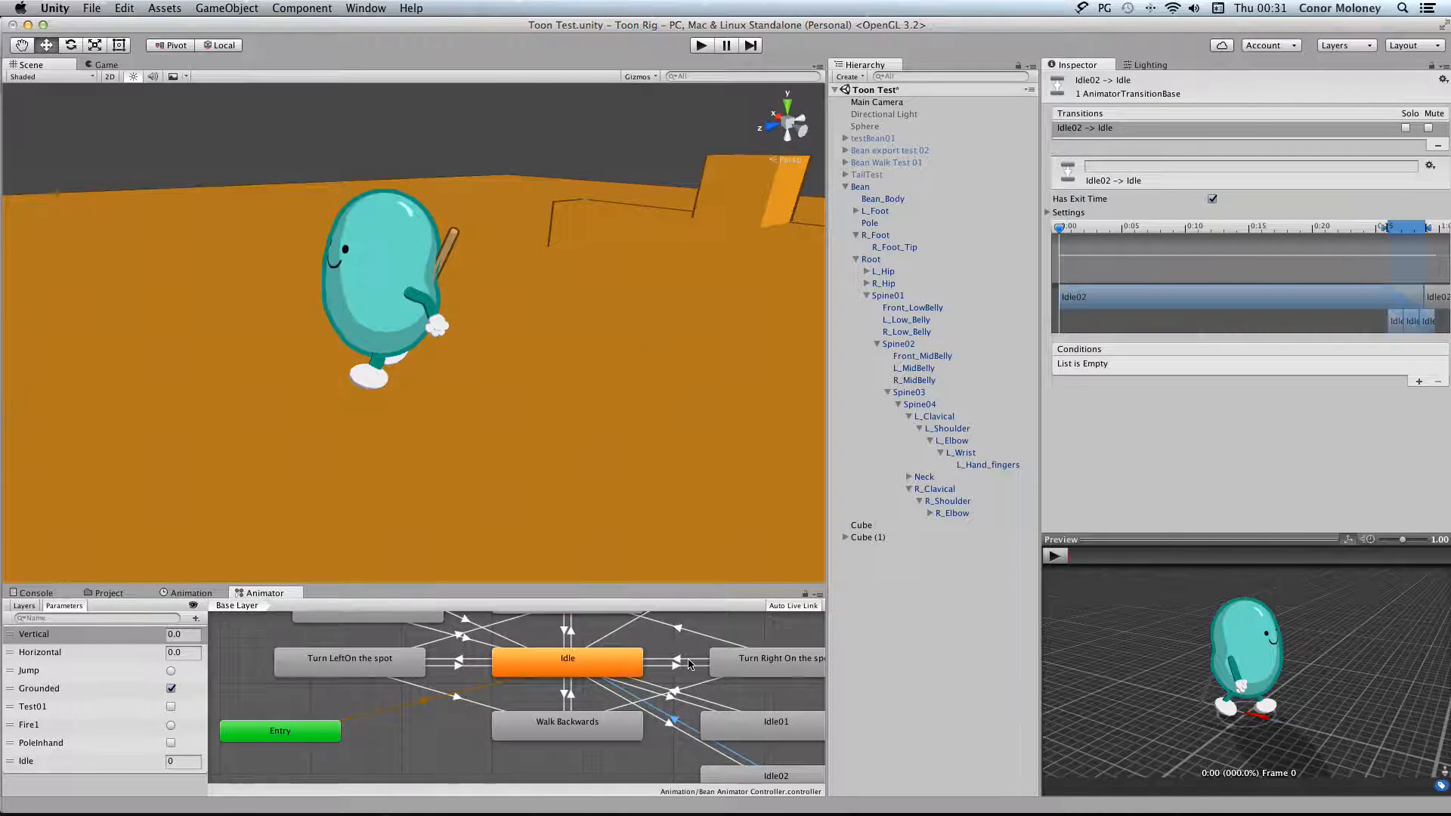
scroll(688, 663, "right", 3)
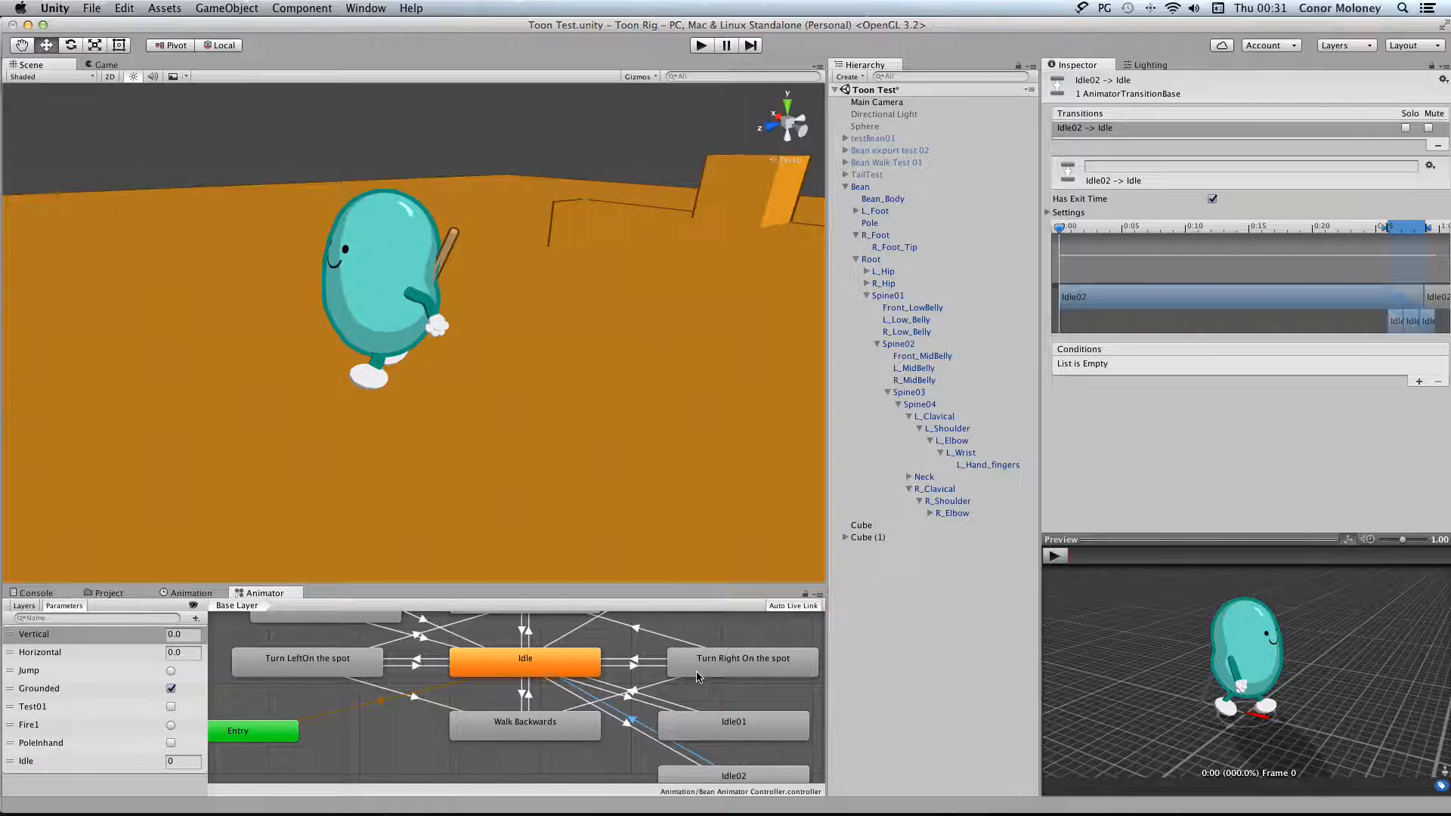
scroll(720, 733, "down", 1)
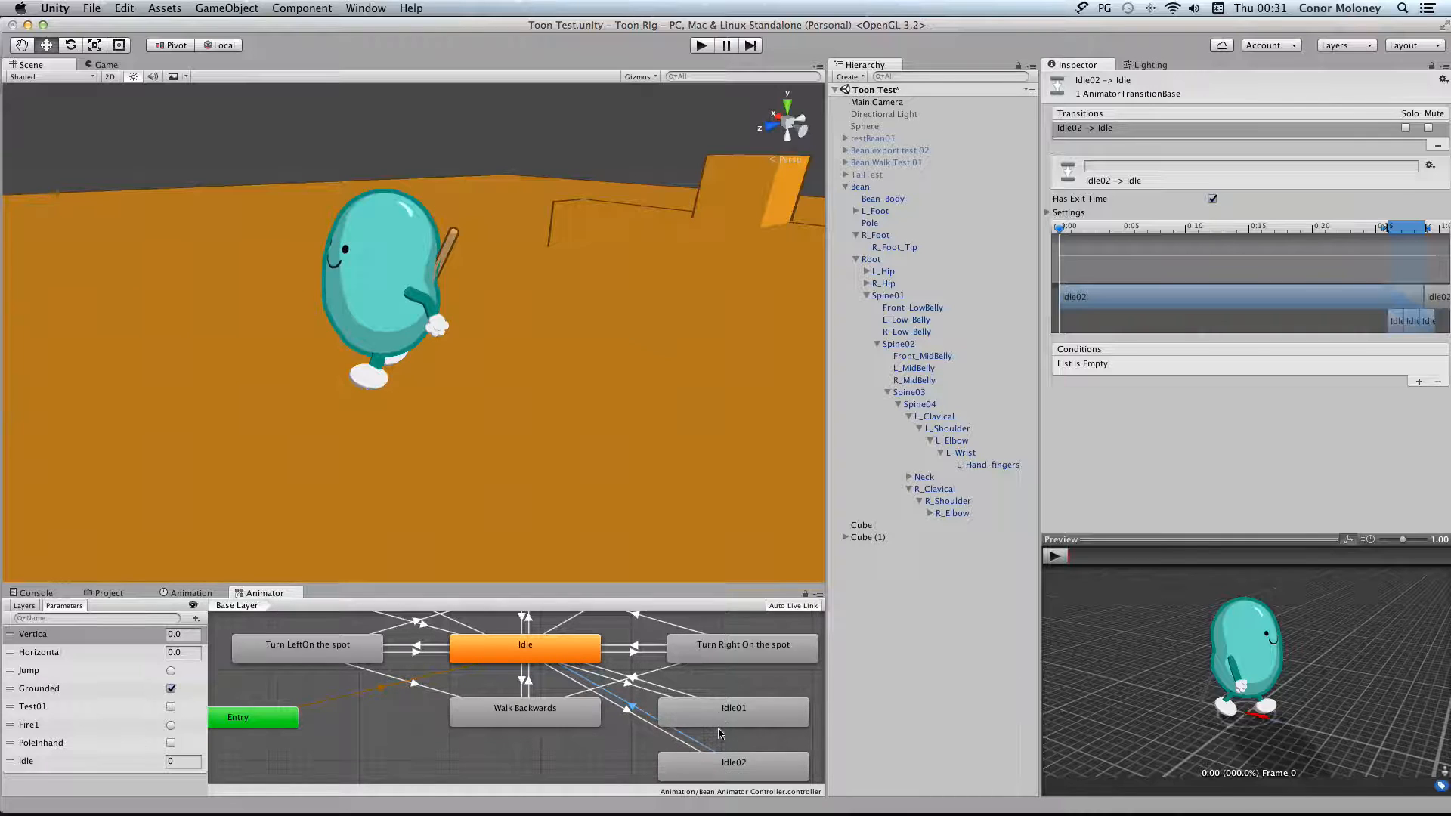
right_click(665, 759)
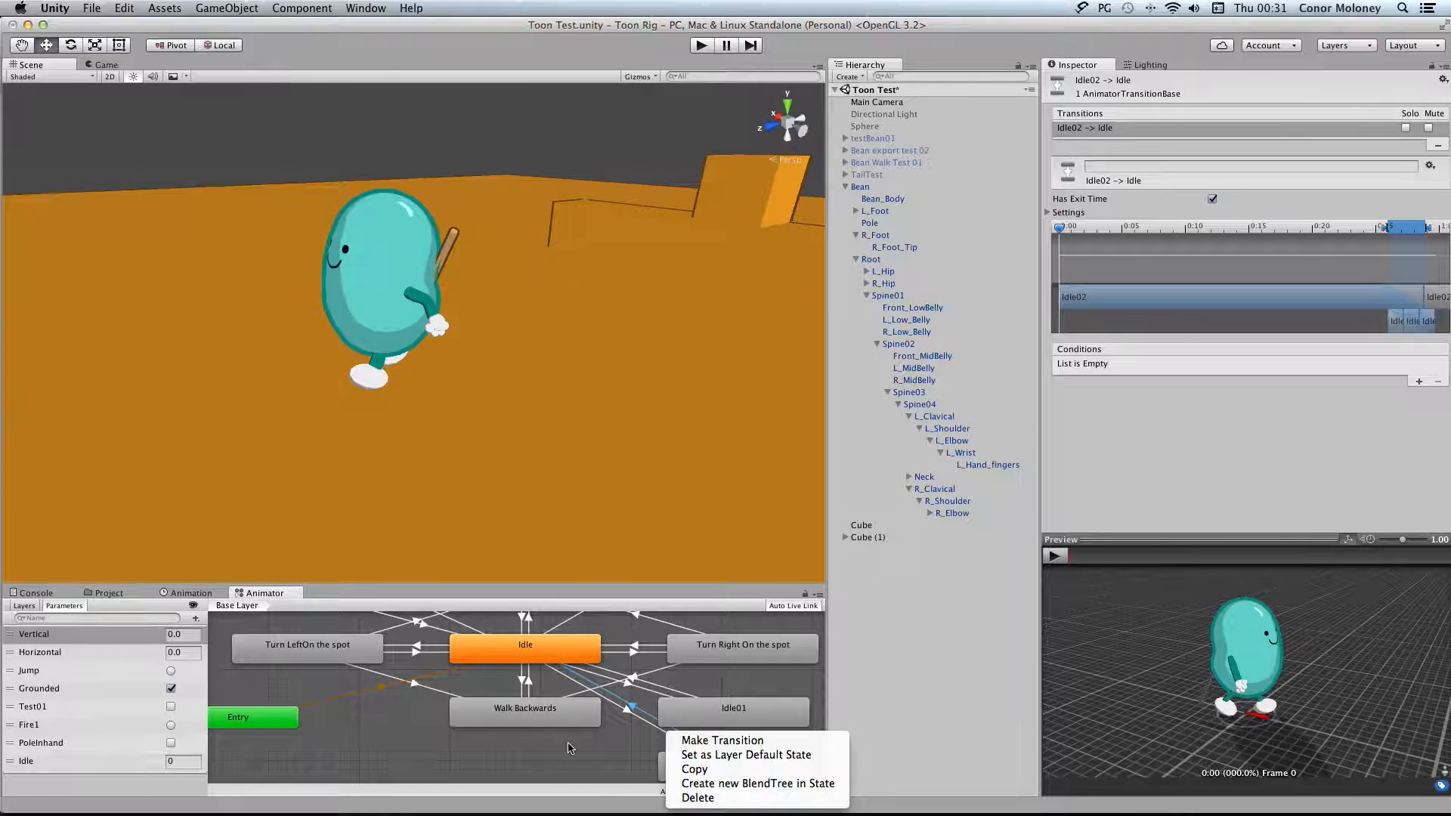
left_click(587, 756)
scroll(635, 695, "up", 5)
scroll(645, 686, "down", 10)
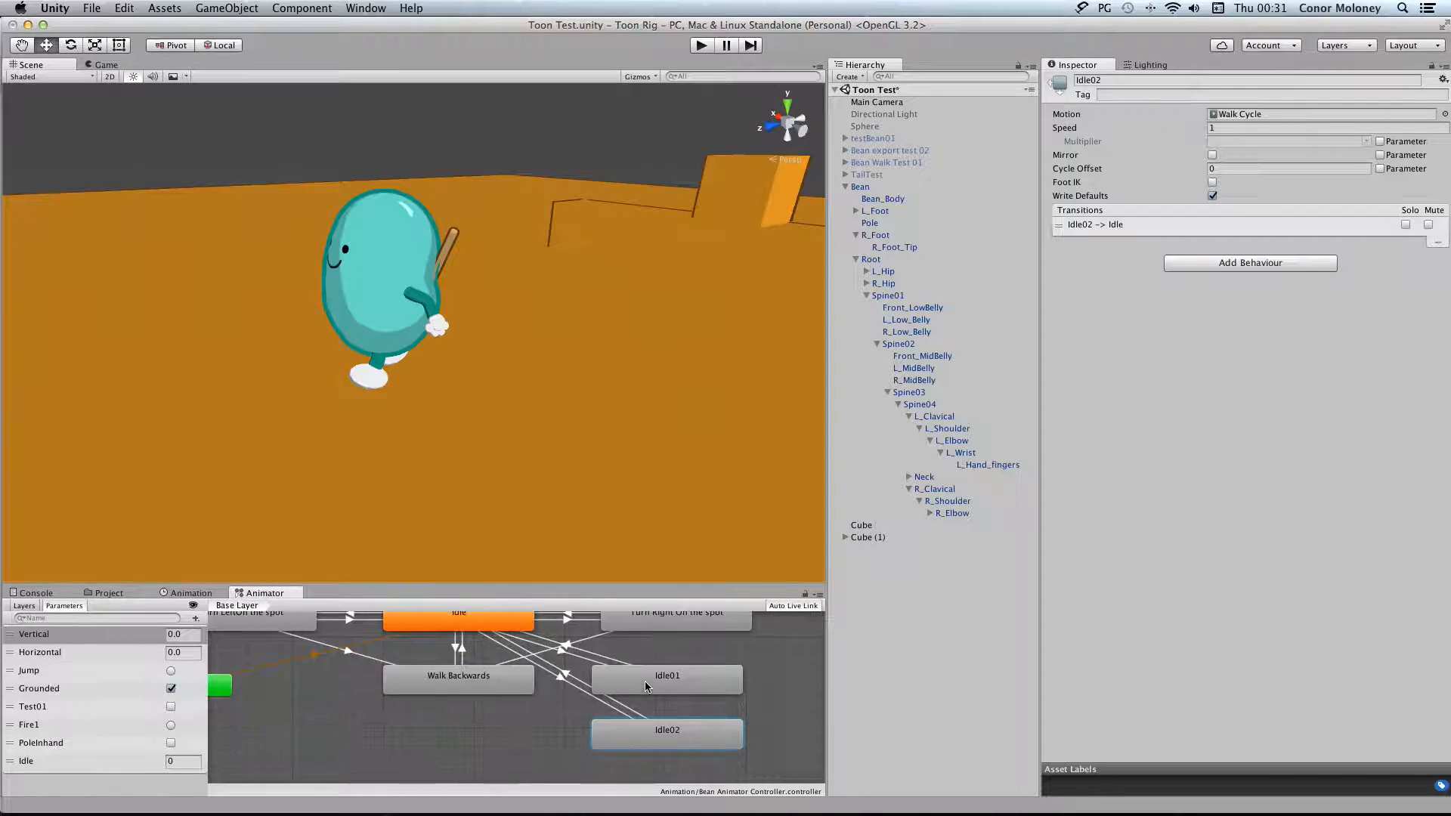
Select the default Idle state in the animator graph and examine its list of outgoing transitions to the other states
scroll(645, 686, "up", 7)
scroll(588, 709, "left", 10)
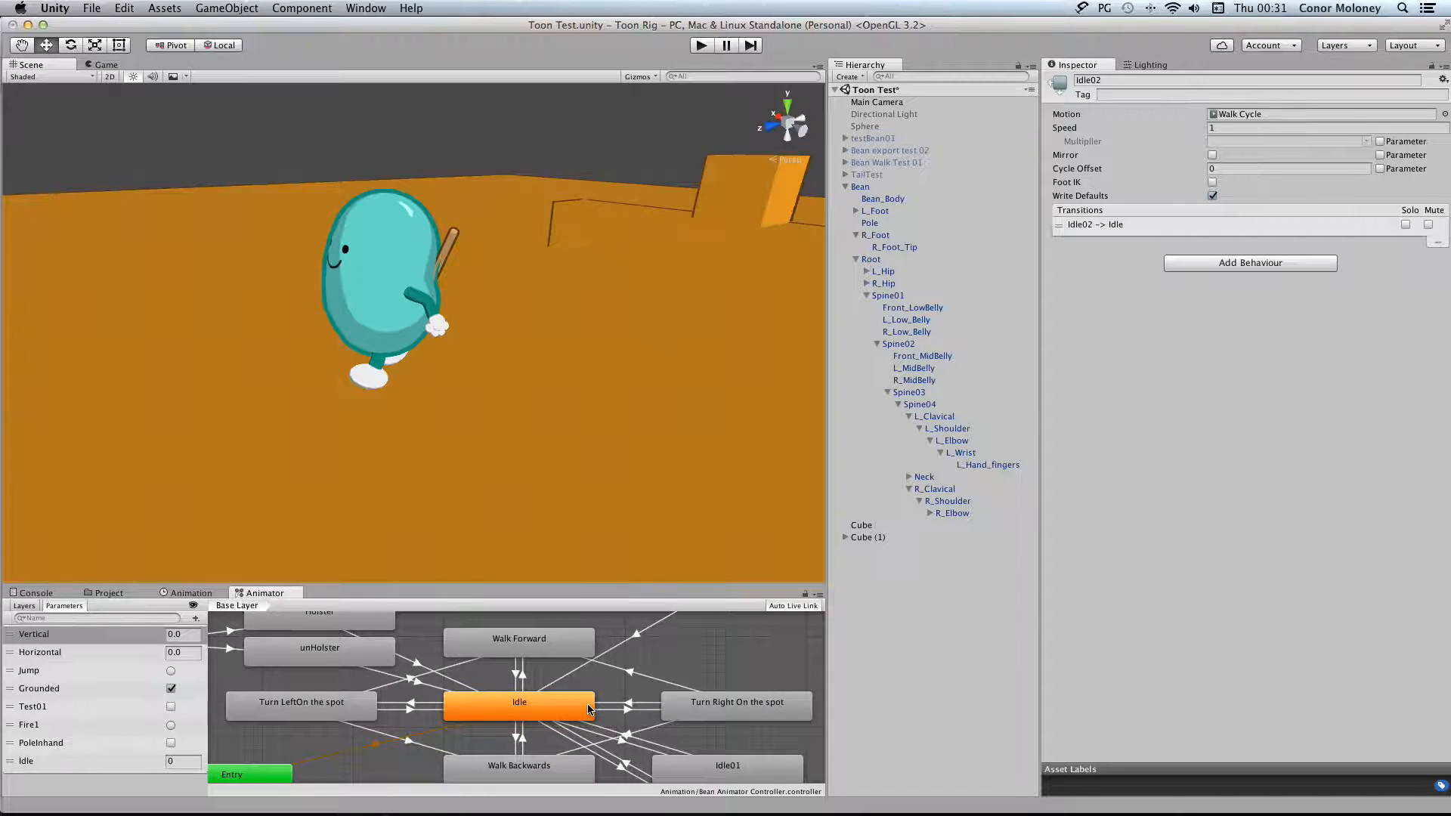
scroll(643, 696, "down", 3)
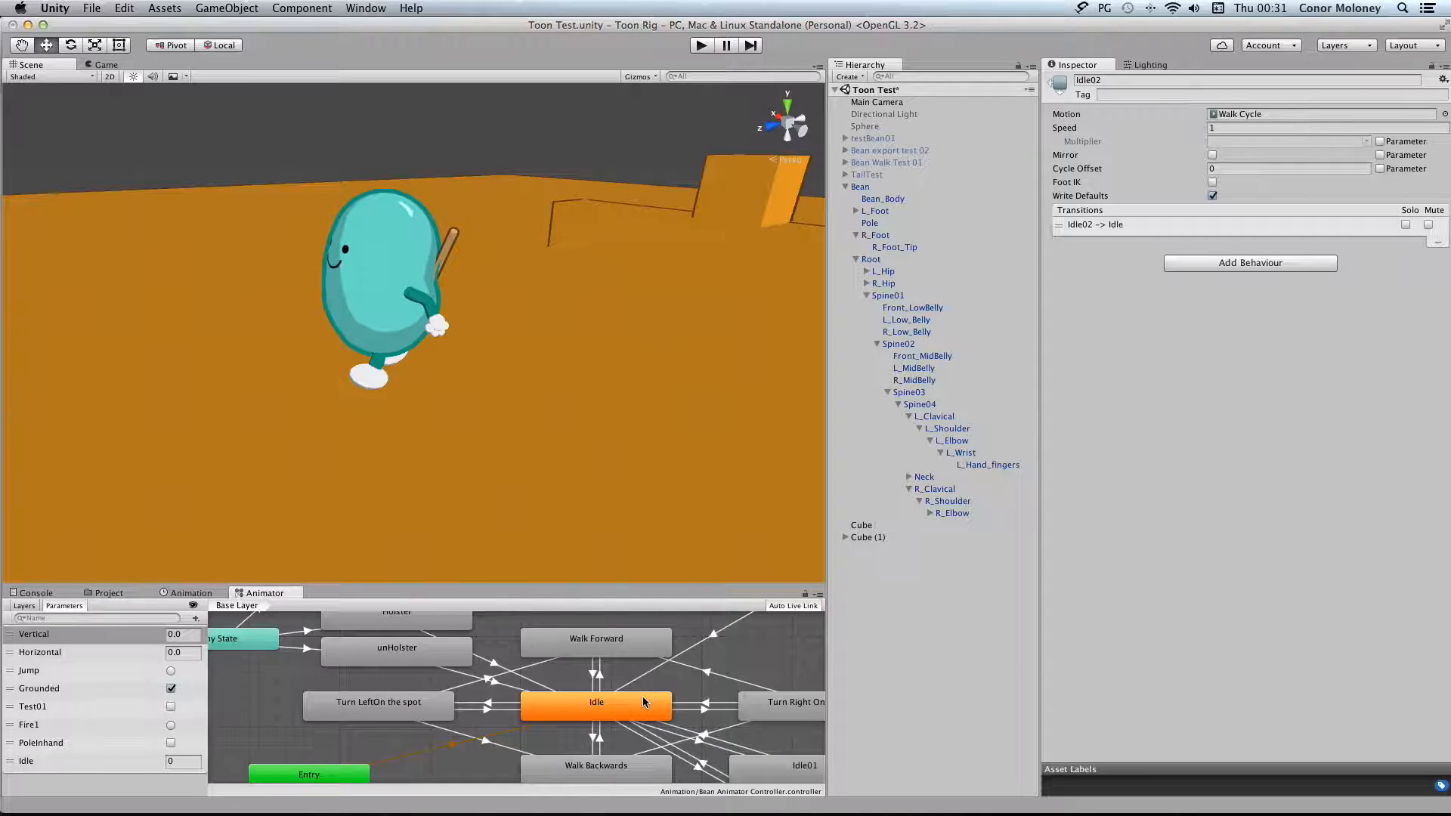
scroll(644, 699, "right", 6)
scroll(756, 722, "down", 3)
scroll(755, 722, "right", 1)
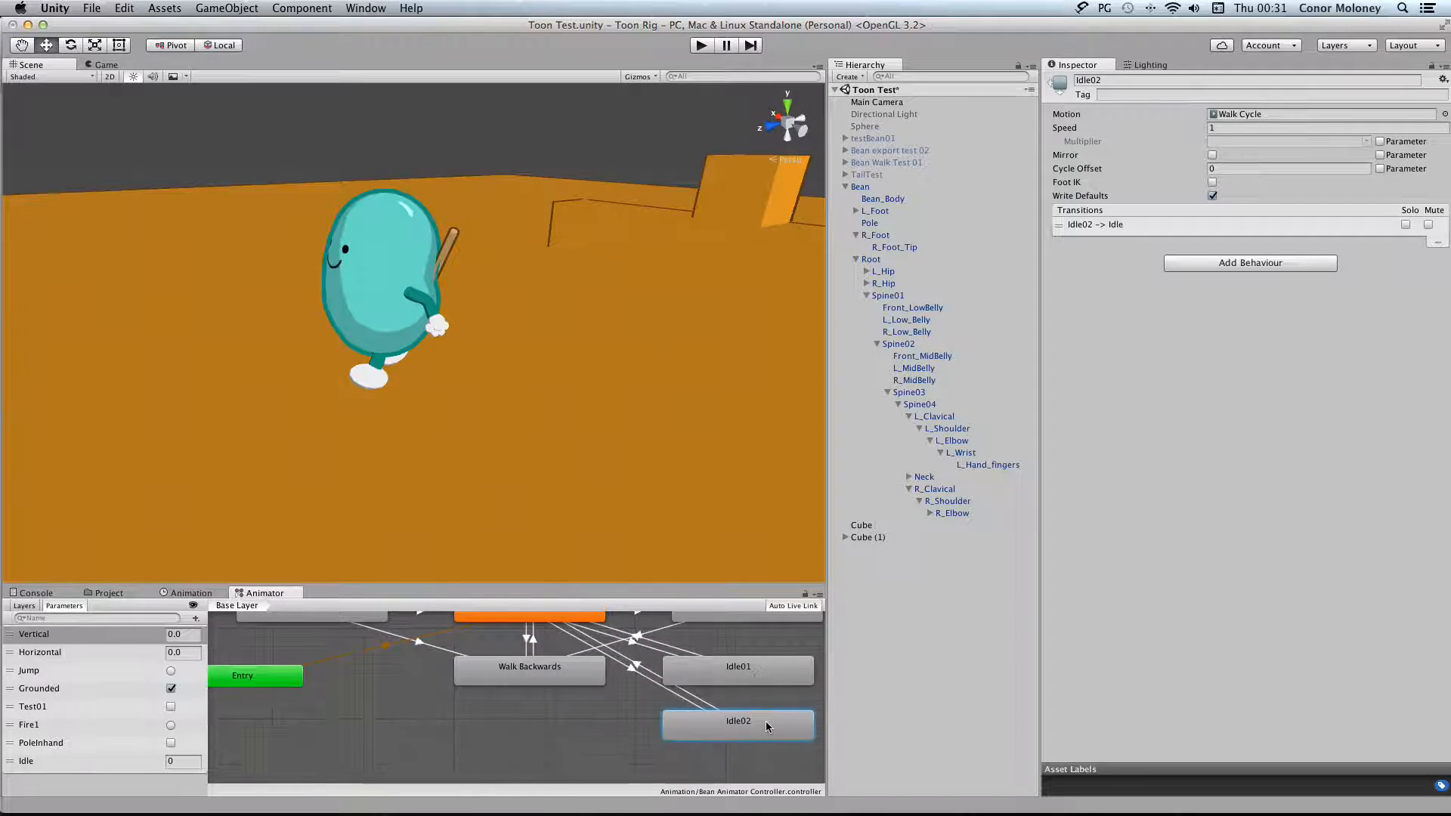
scroll(585, 656, "up", 1)
left_click(565, 634)
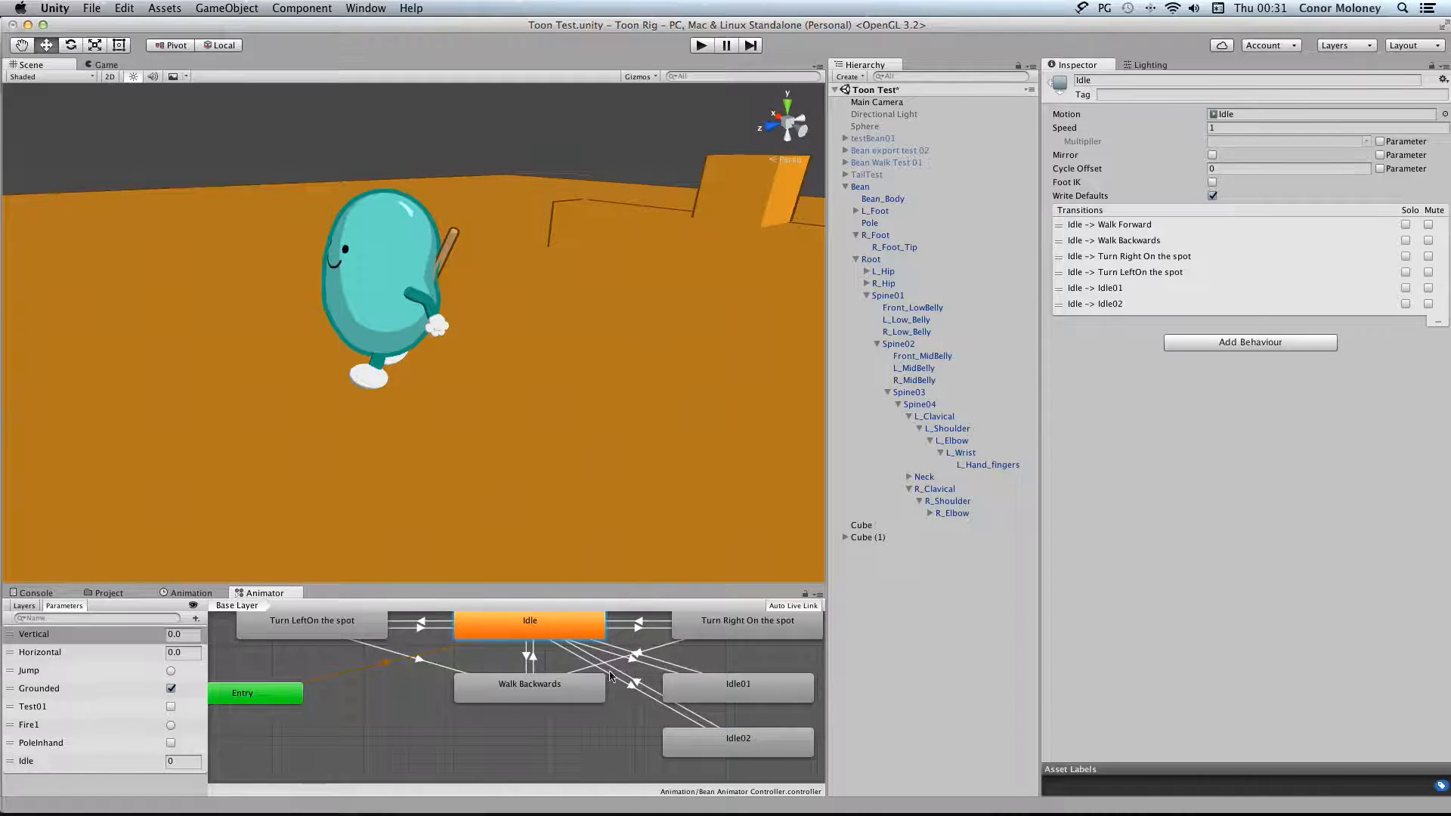
scroll(616, 675, "up", 1)
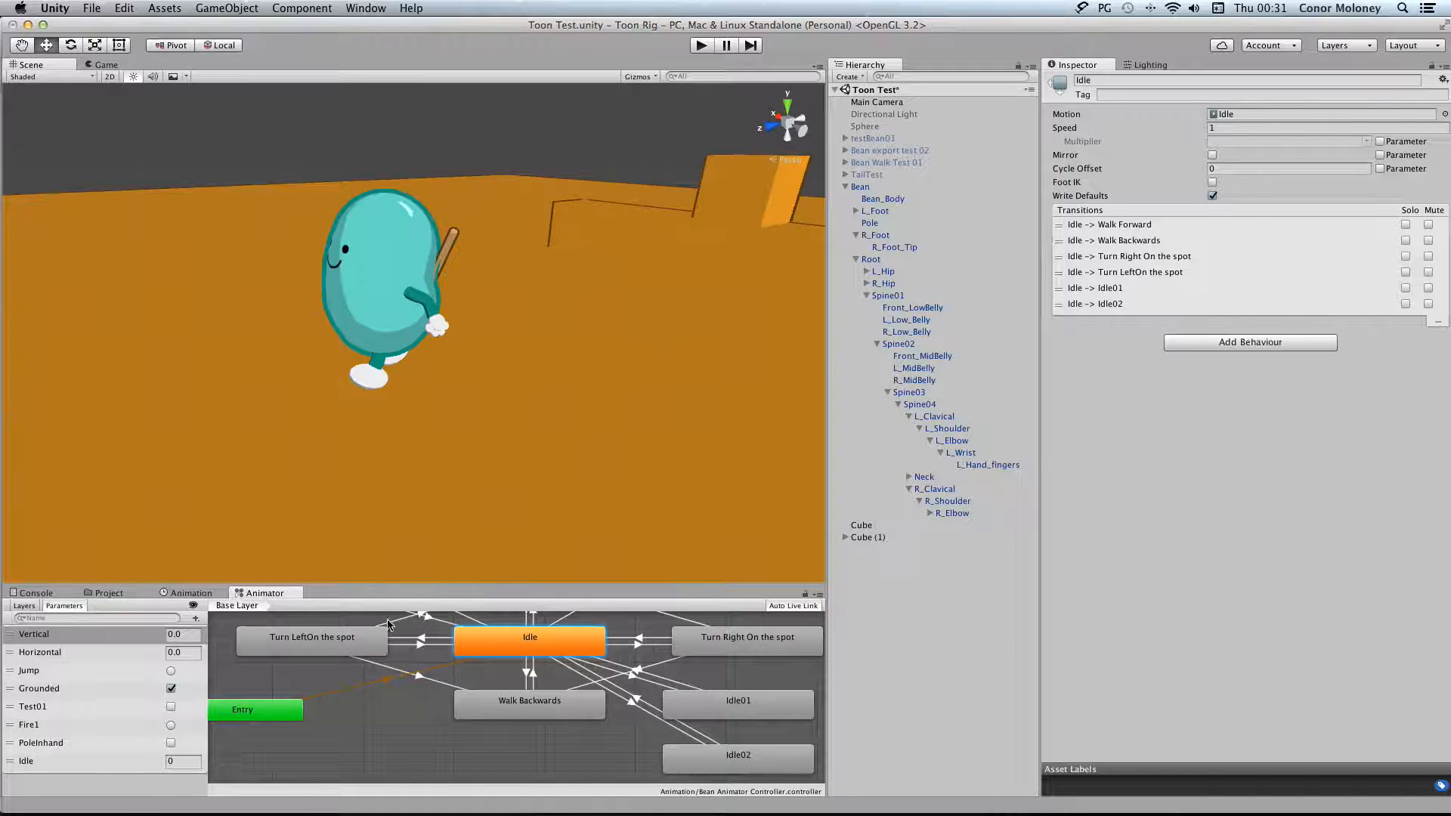
Enable Dont Use Idle Anims in the nextIdle settings of the Bean's Animate Character script
left_click(908, 185)
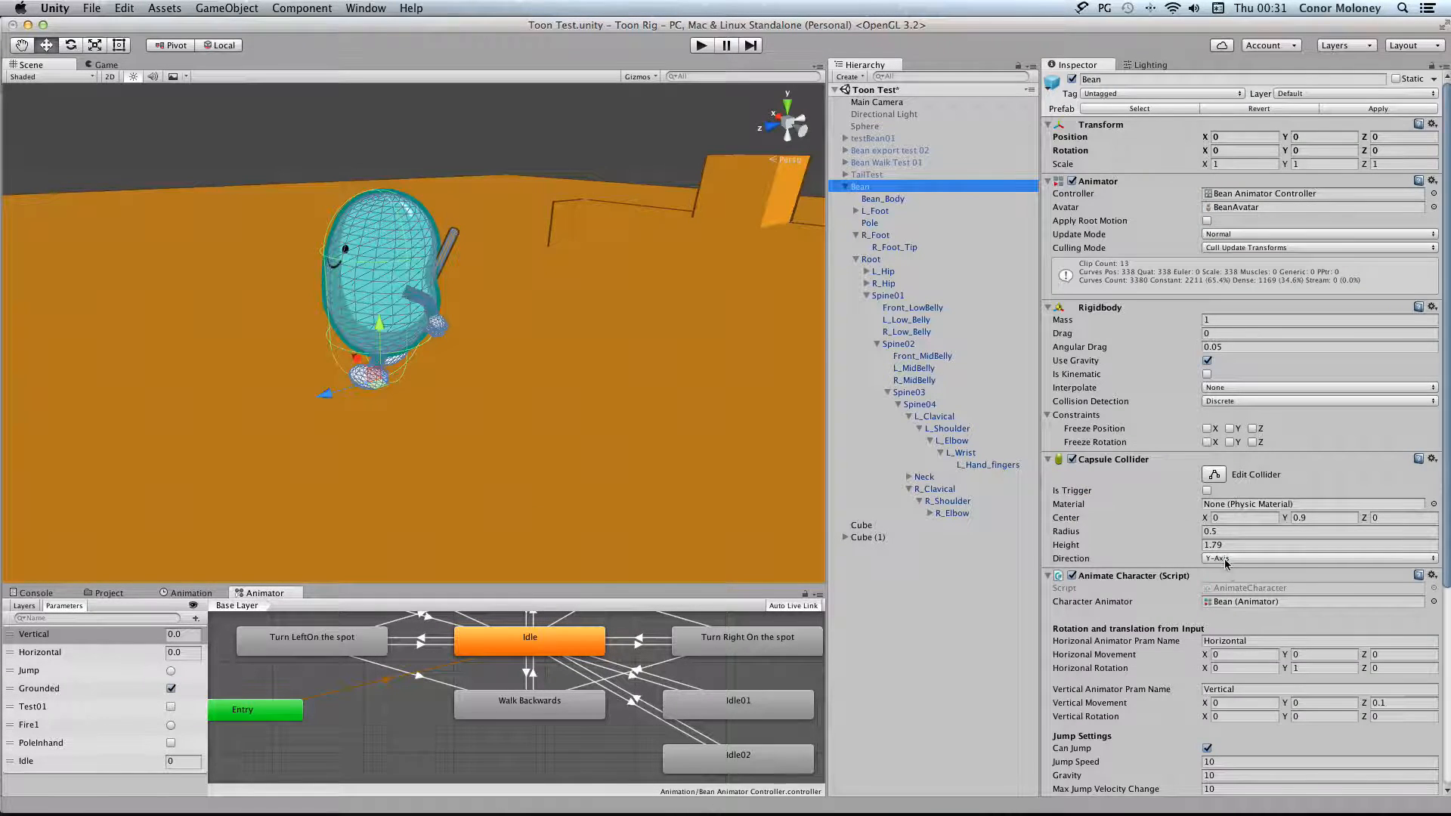
scroll(1225, 562, "down", 5)
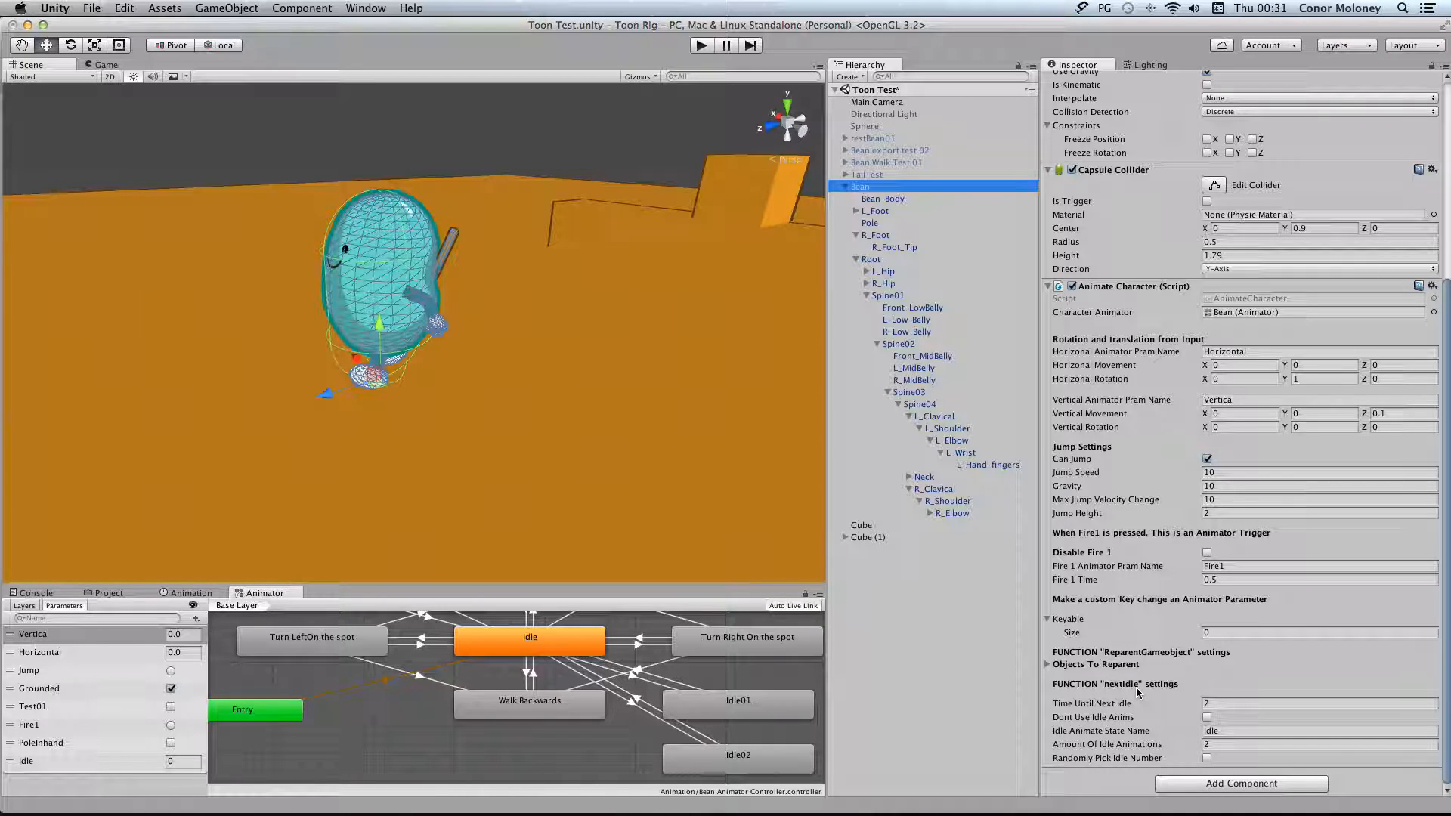
left_click(1232, 703)
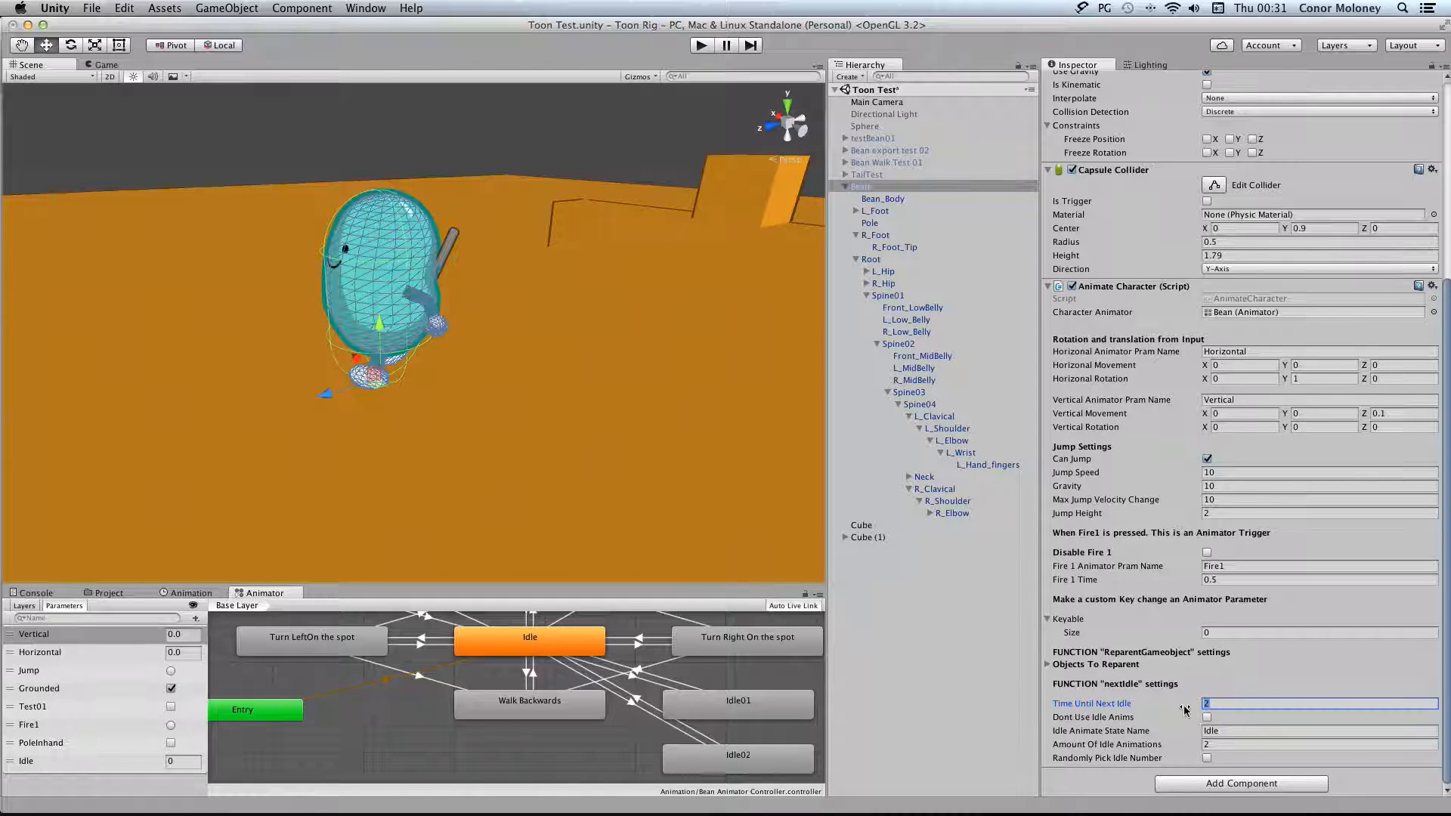
mouse_move(1184, 710)
left_click(1207, 717)
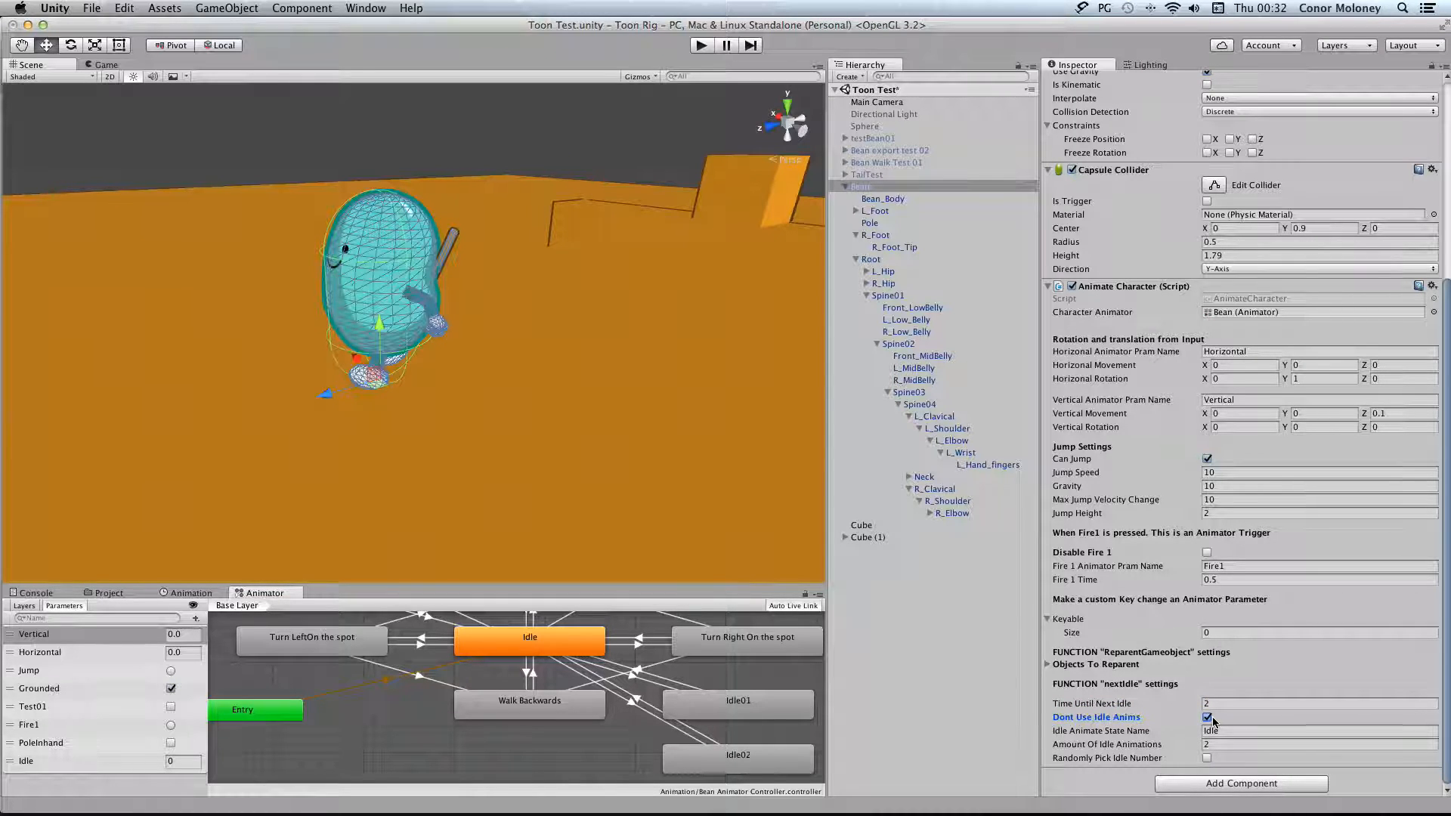
Play the scene, test turning Dont Use Idle Anims off and back on, and return to the Bean's nextIdle settings
left_click(699, 47)
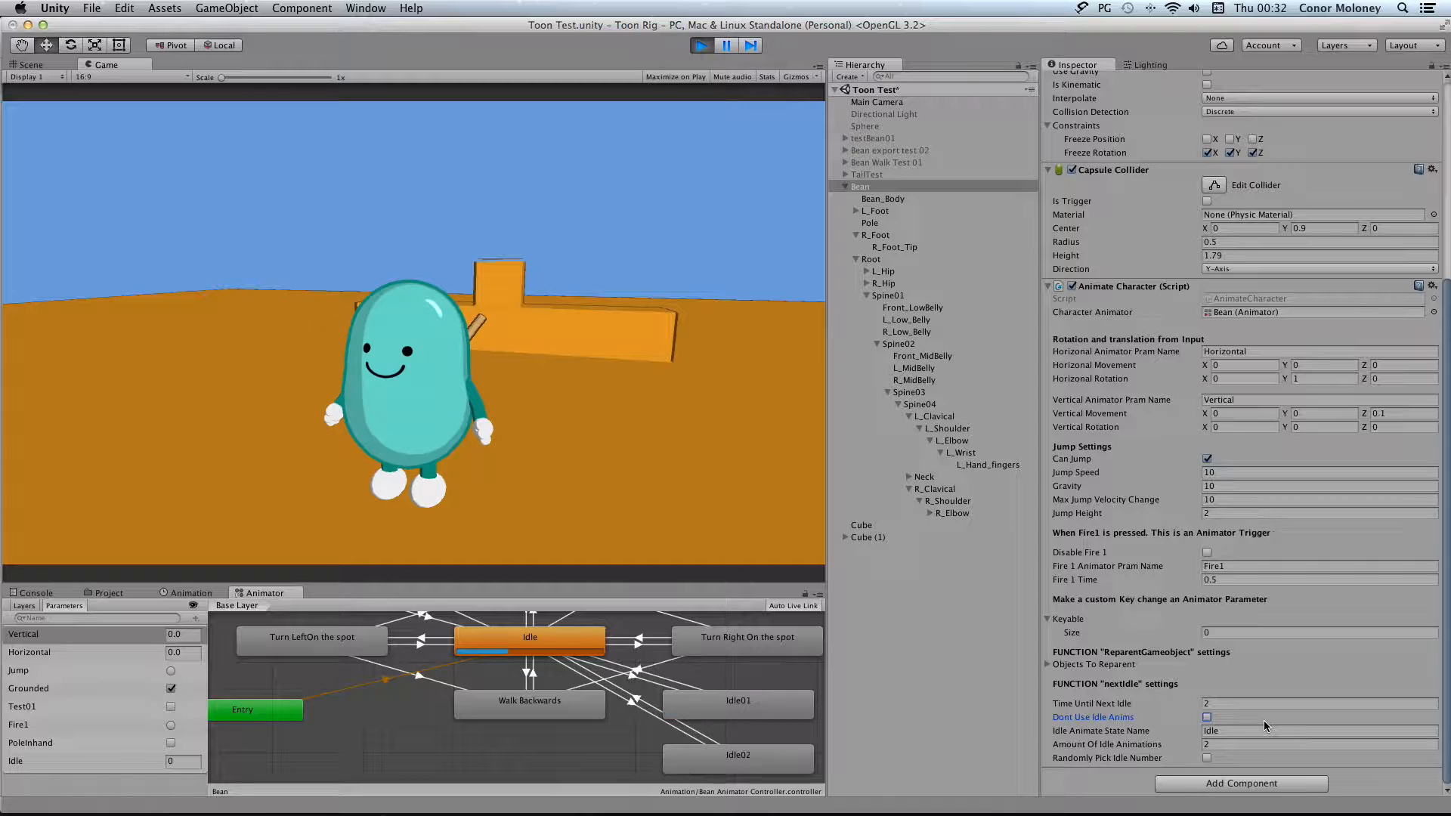
left_click(1206, 717)
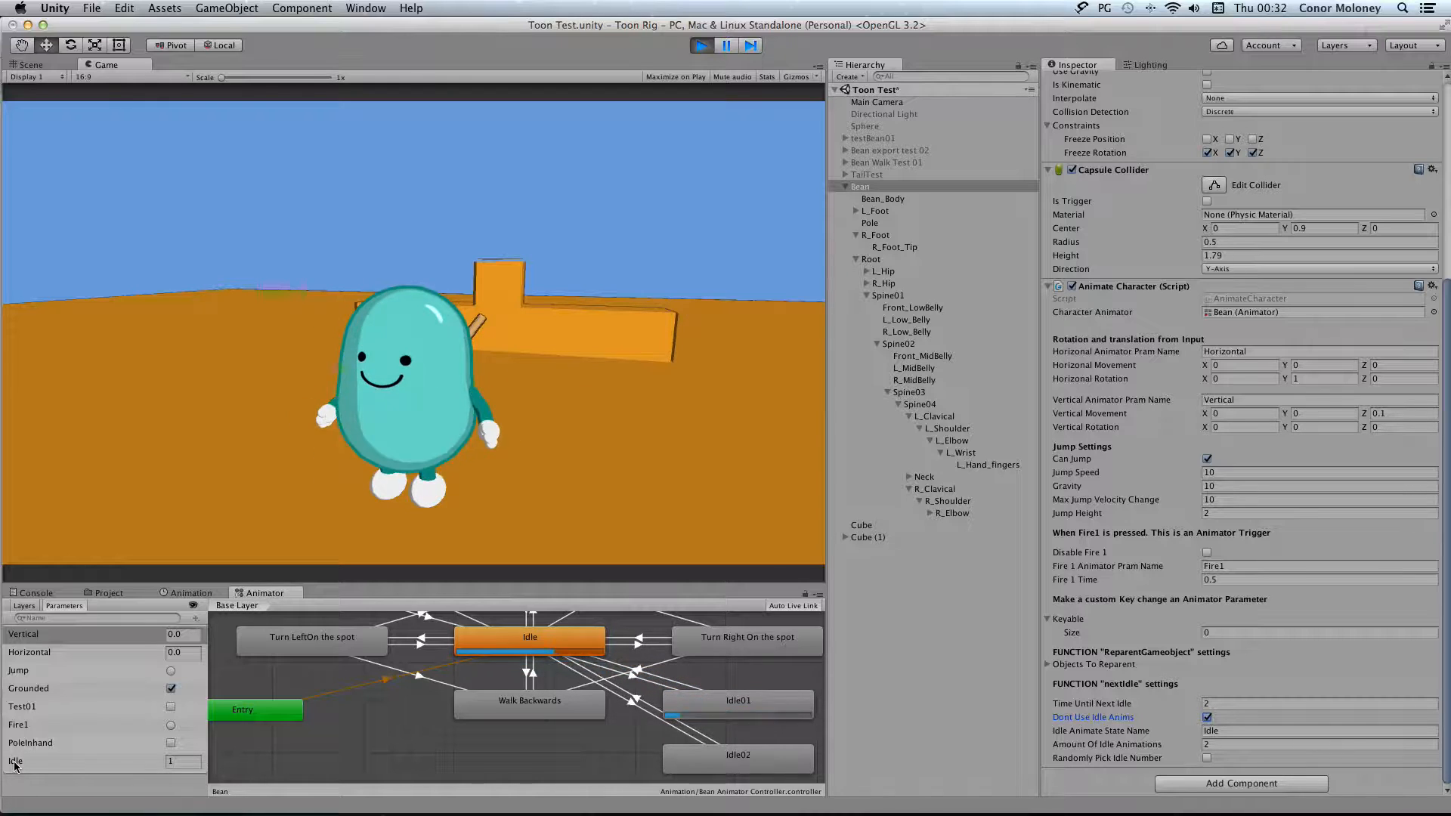
left_click(196, 621)
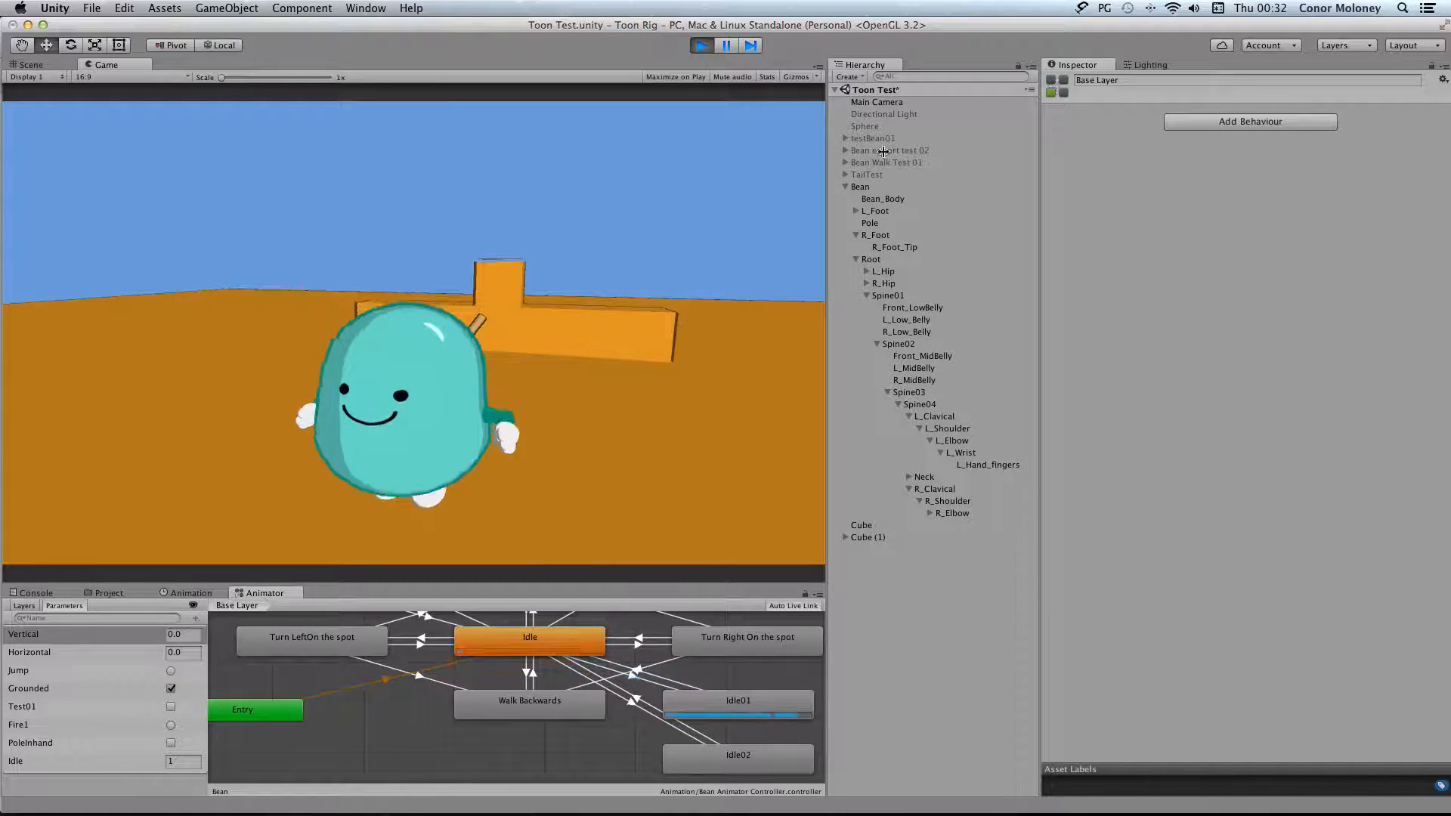
left_click(918, 186)
scroll(1269, 495, "down", 8)
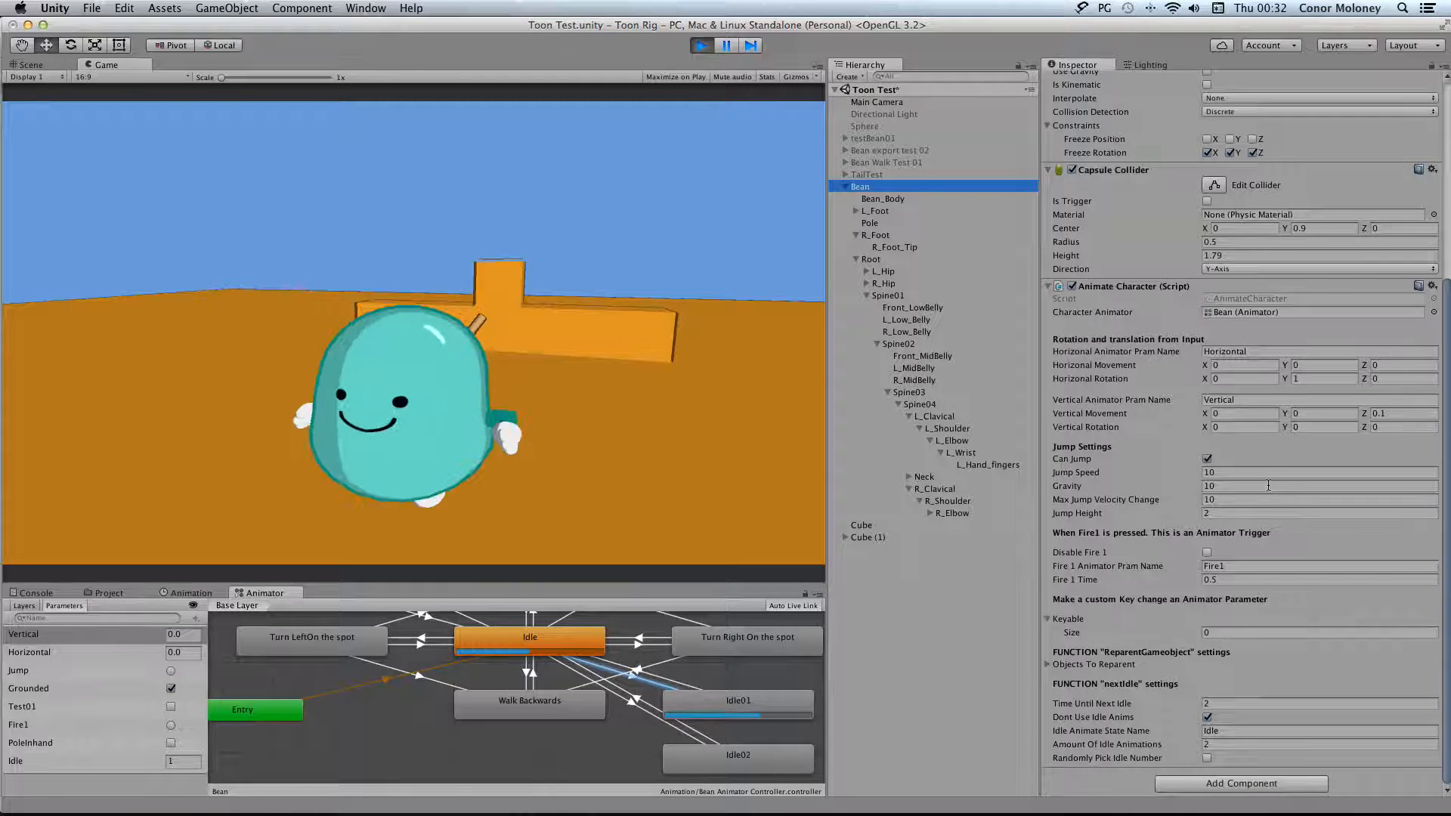
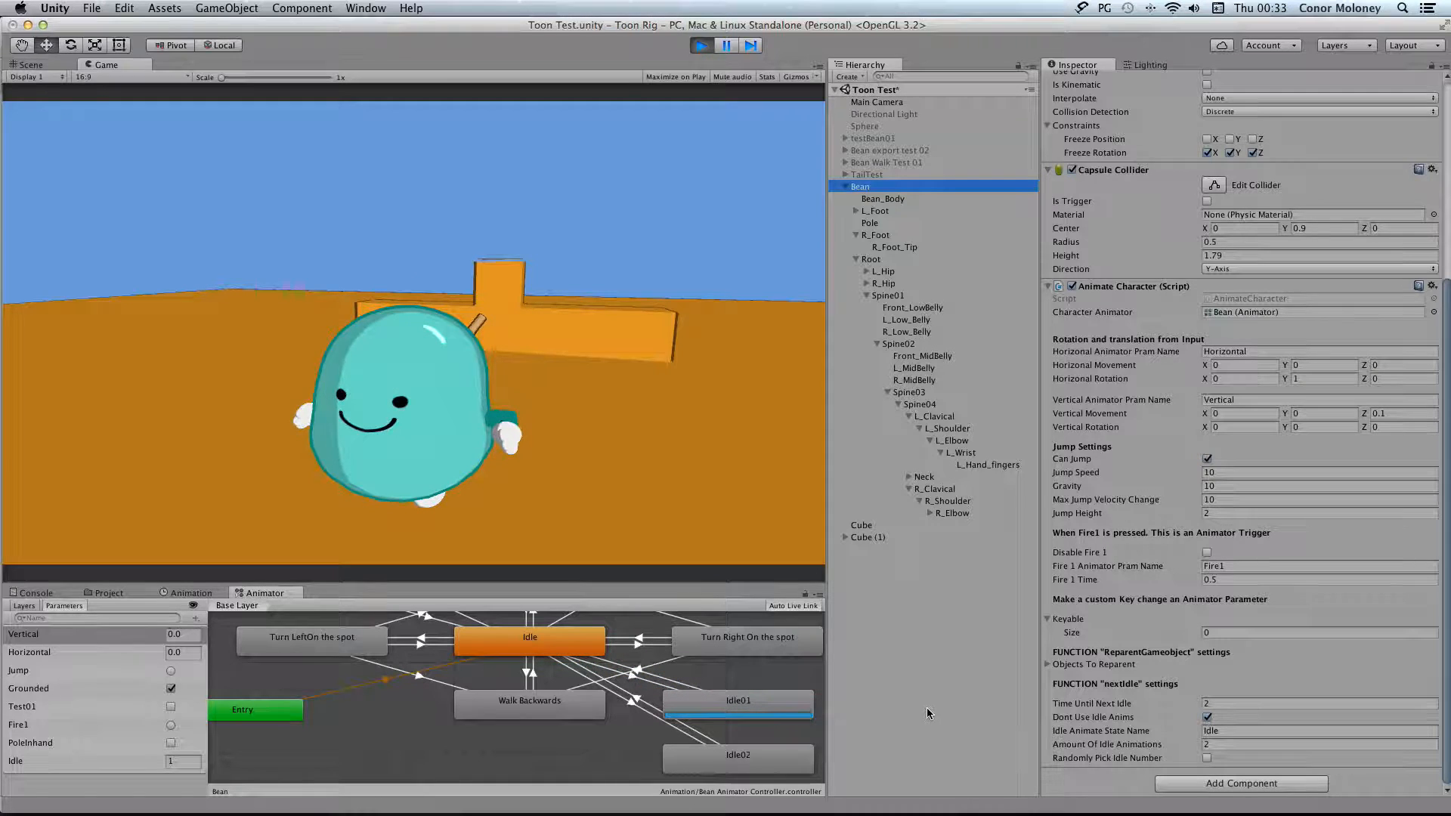
Play the scene and test turning Dont Use Idle Anims off and Randomly Pick Idle Number on, and stop playing
left_click(701, 46)
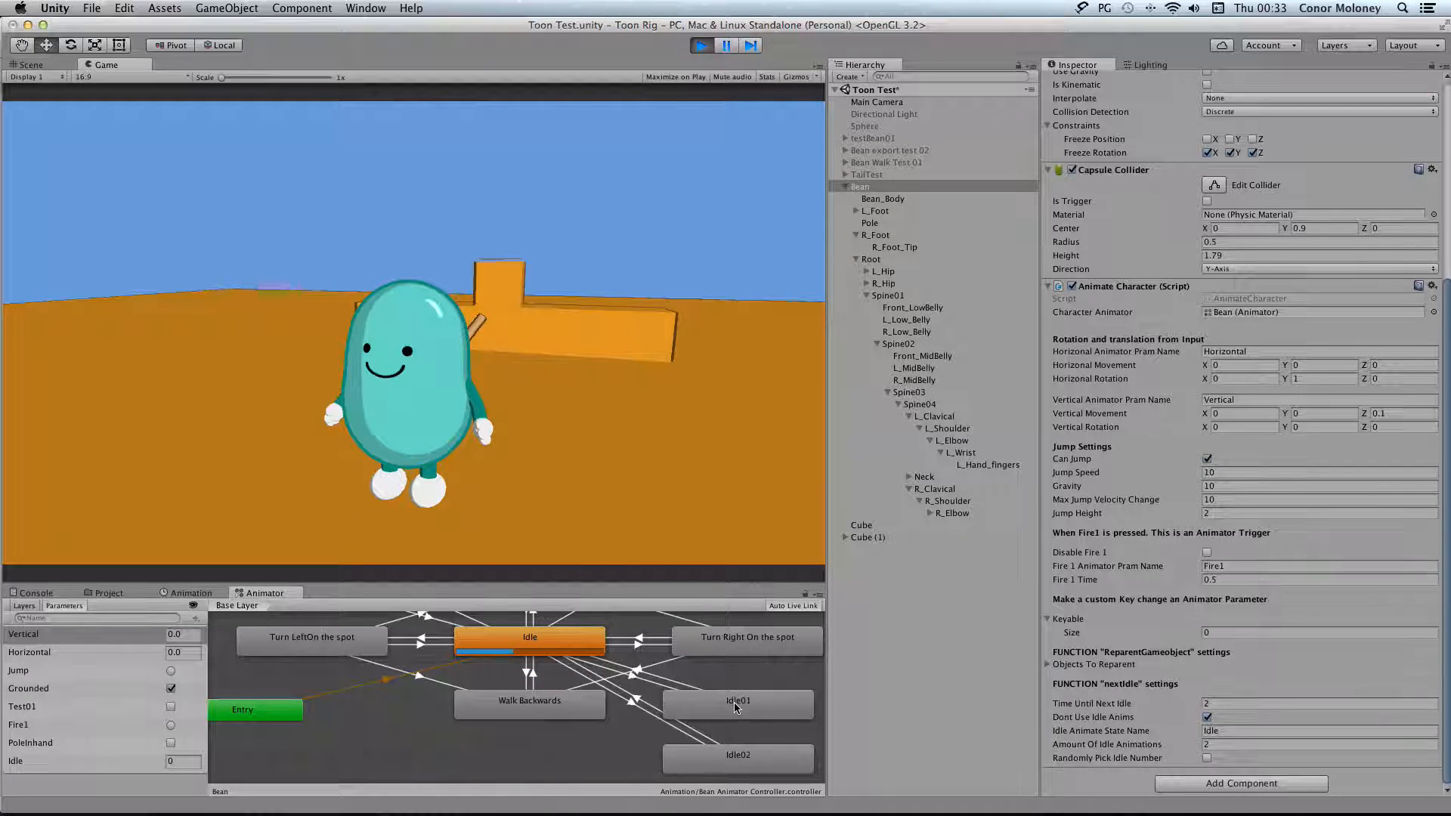
left_click(1207, 717)
left_click(1206, 758)
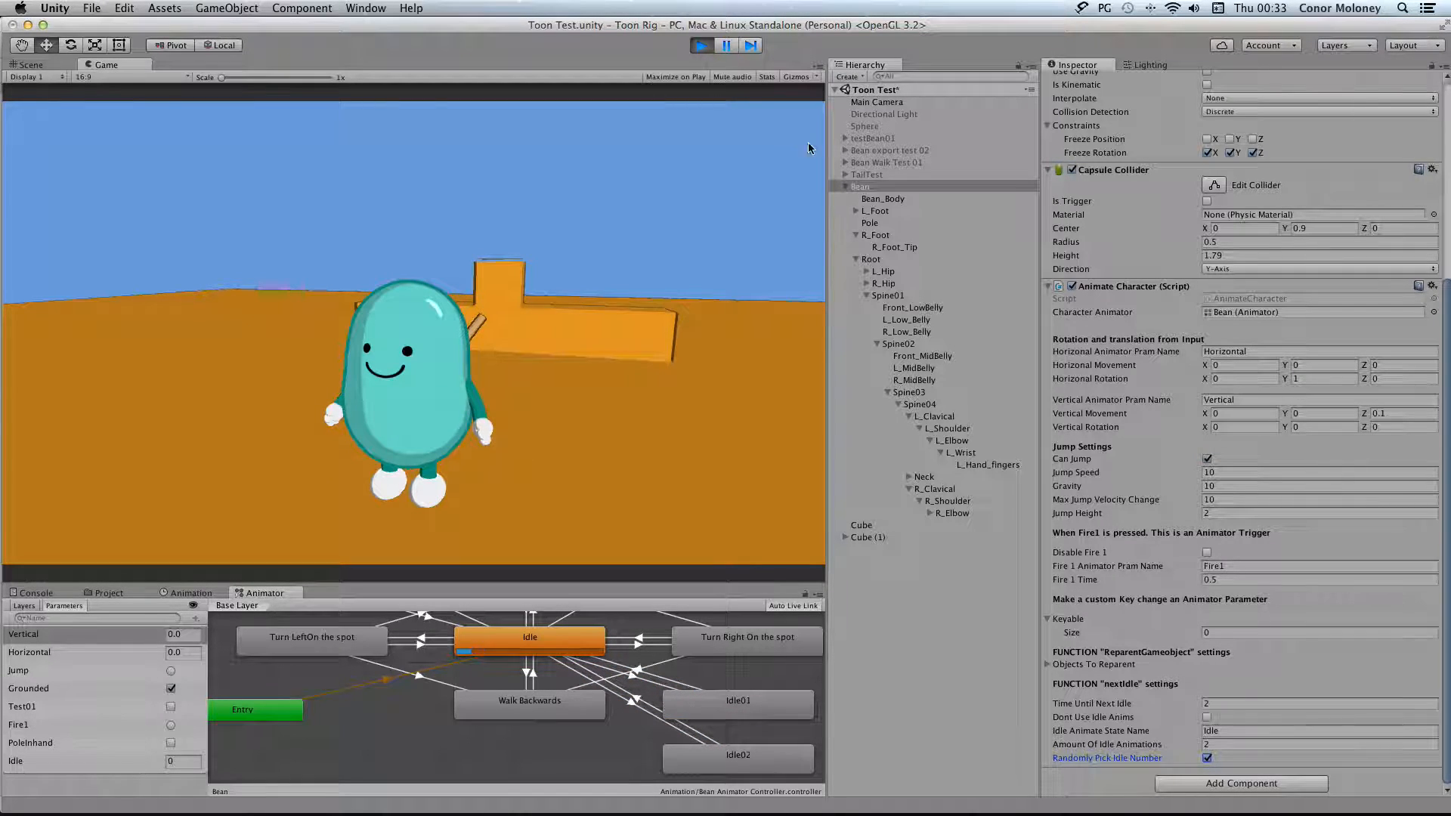
left_click(701, 46)
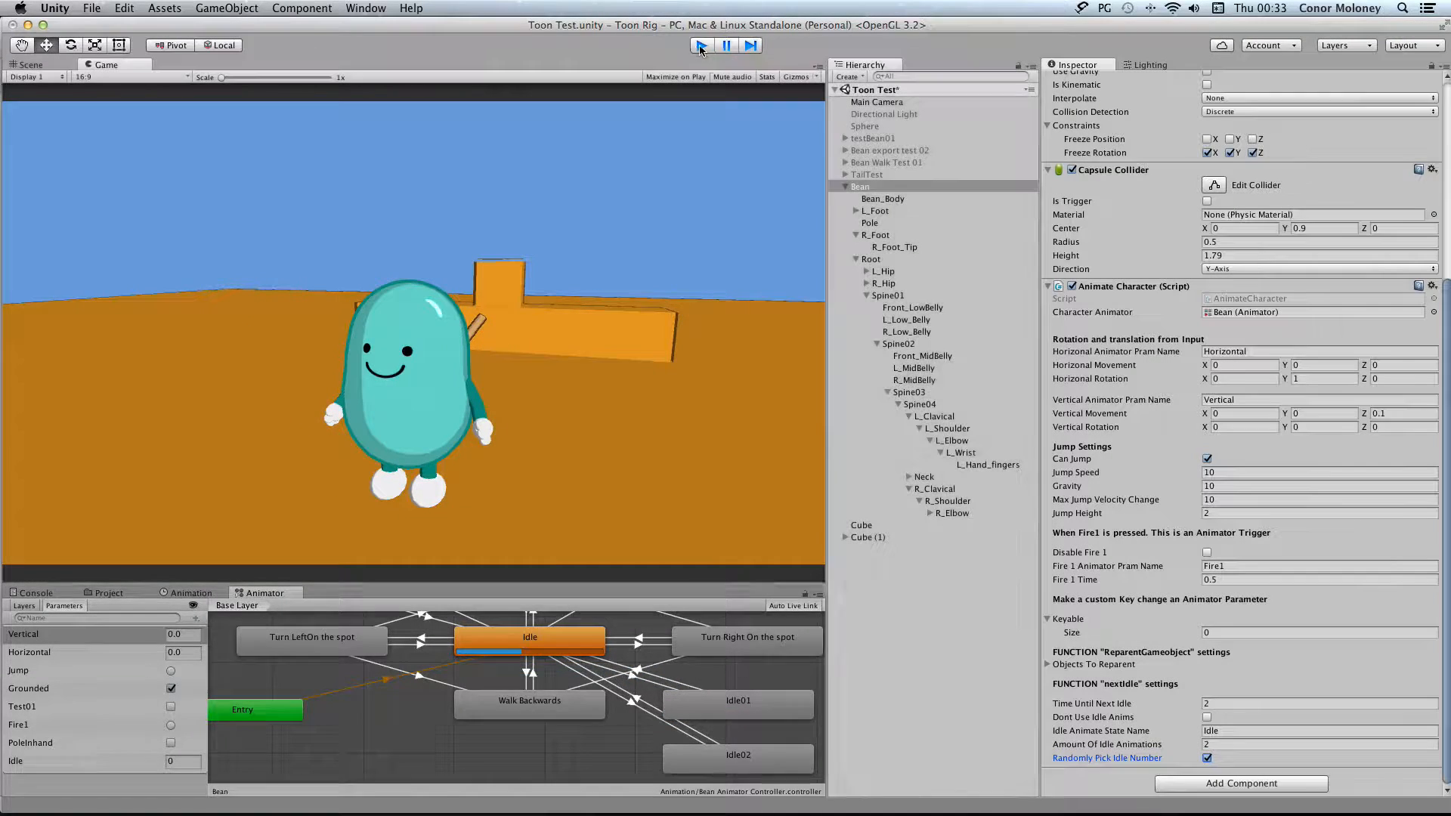
Check the motion clip assigned to the default Idle state and view the Events of the Idle clip in the Bean's animation import settings
left_click(532, 646)
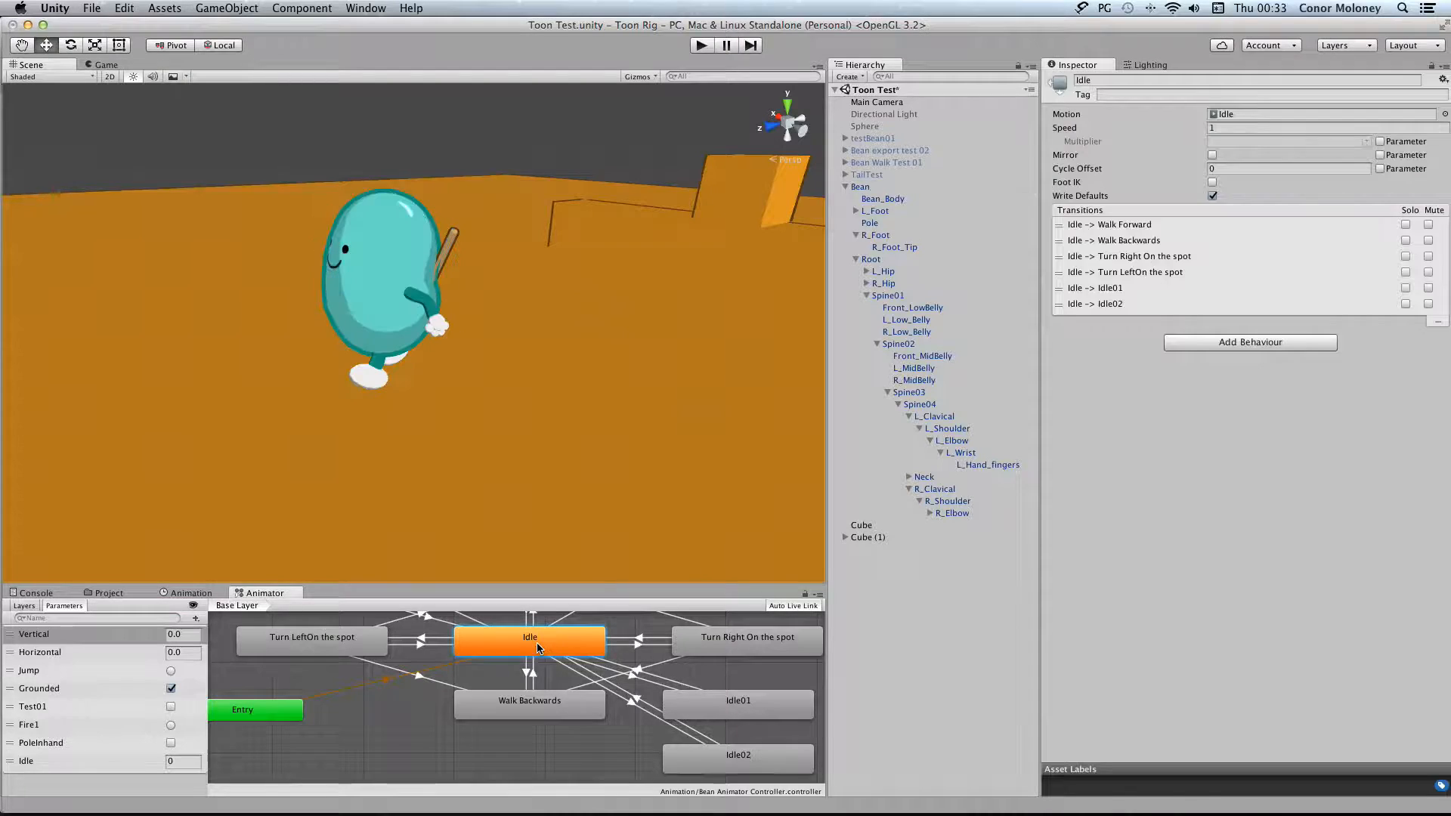
left_click(1226, 114)
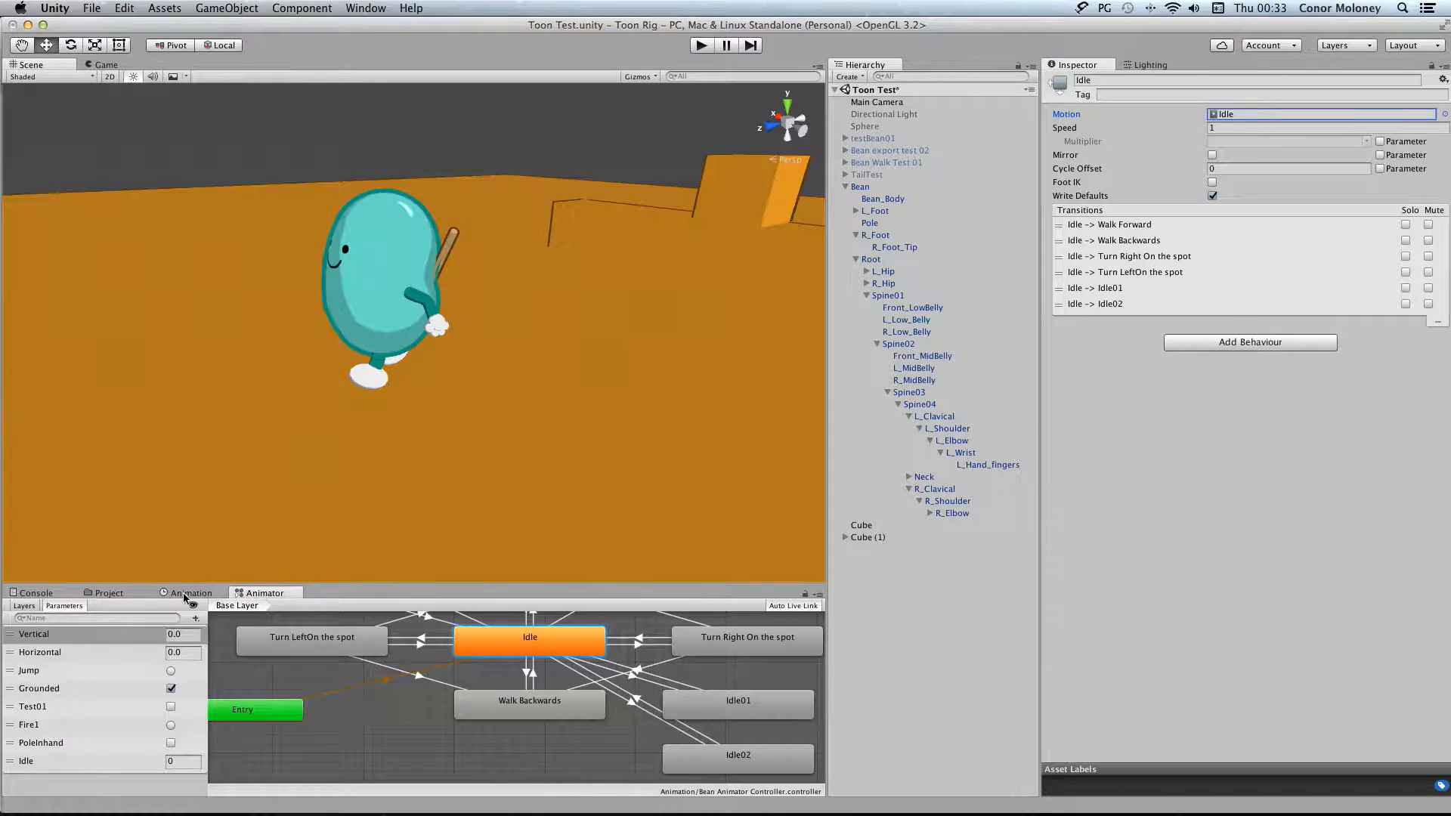
left_click(106, 594)
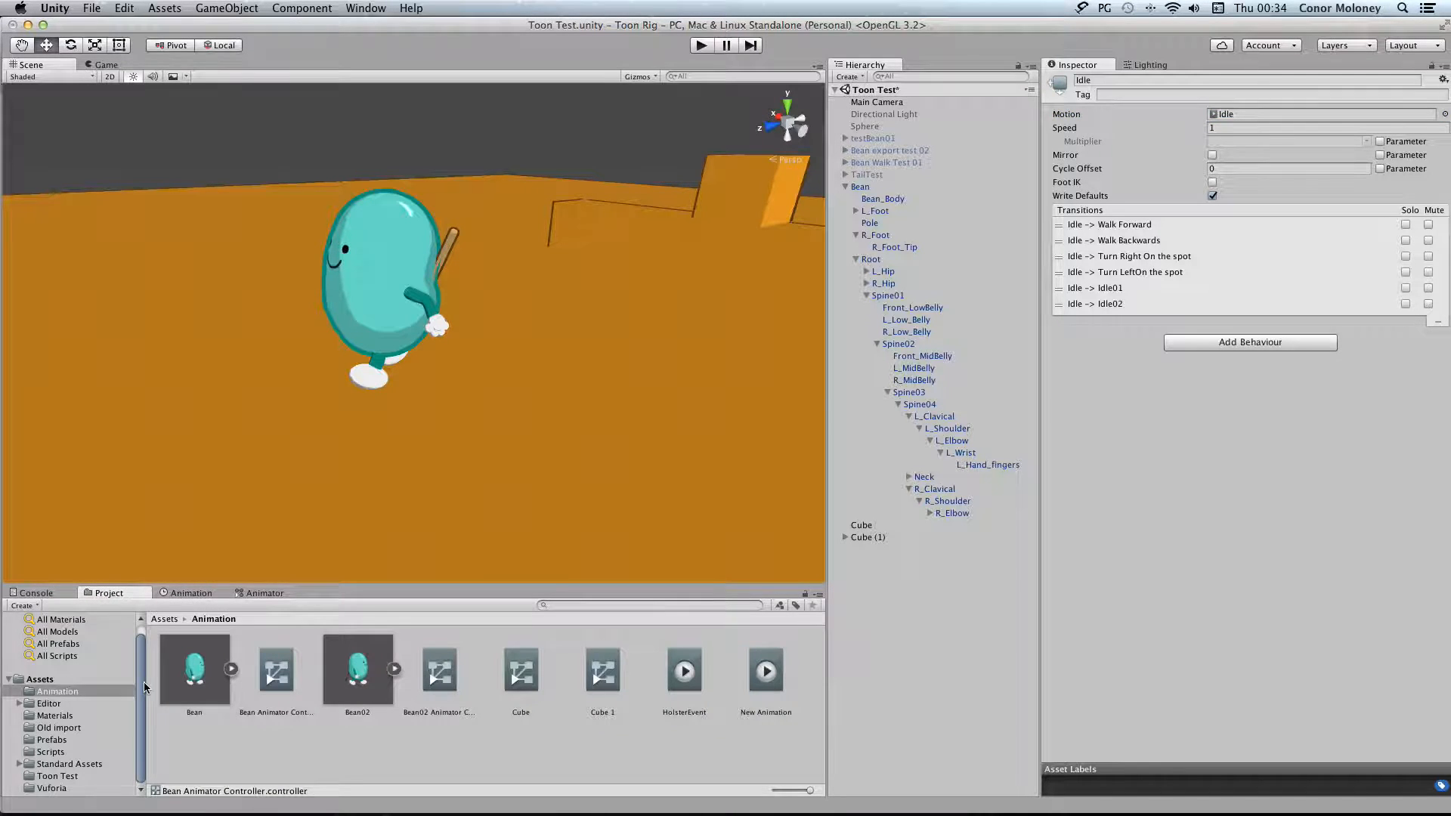
left_click(226, 673)
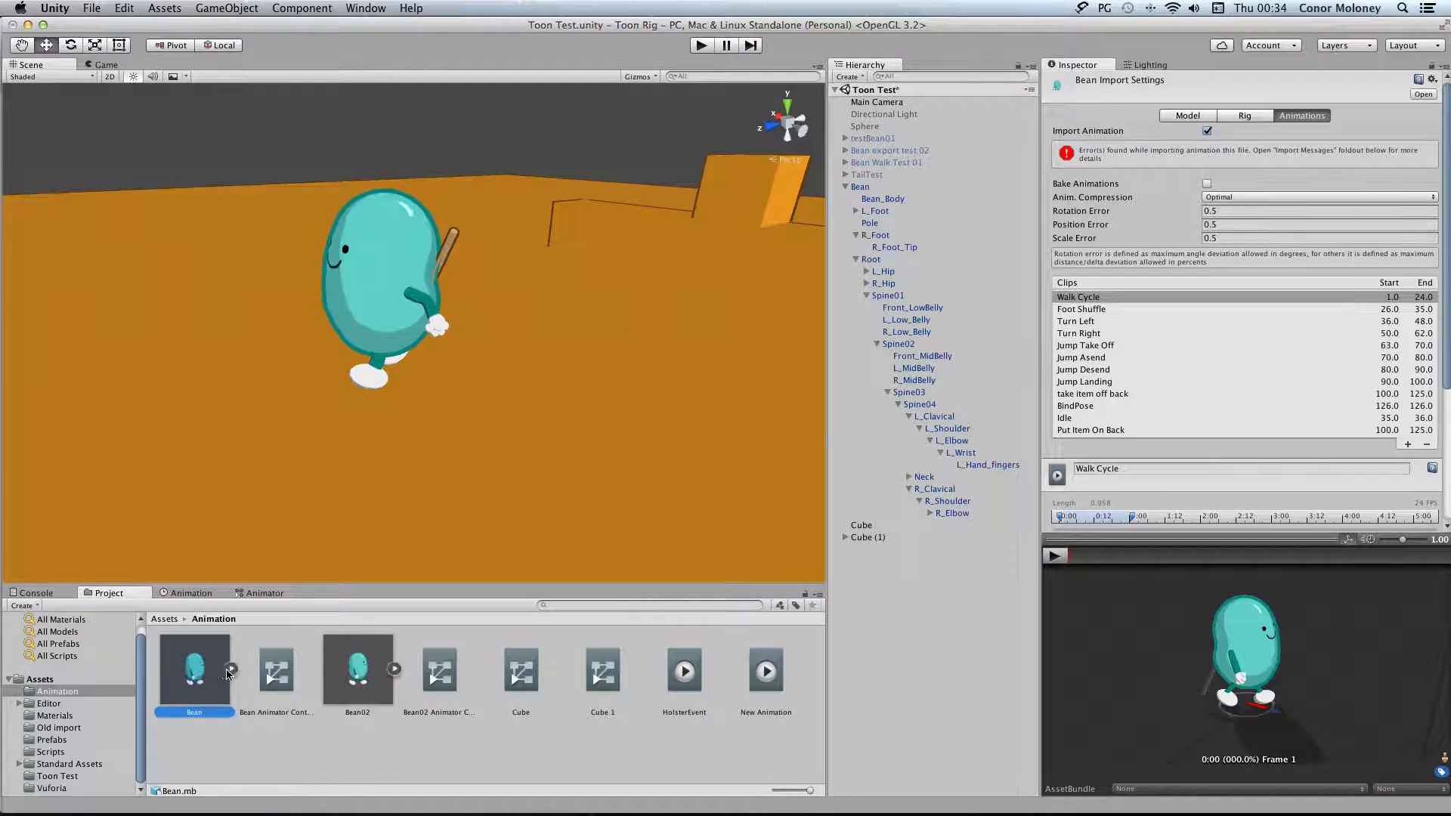
left_click(1091, 418)
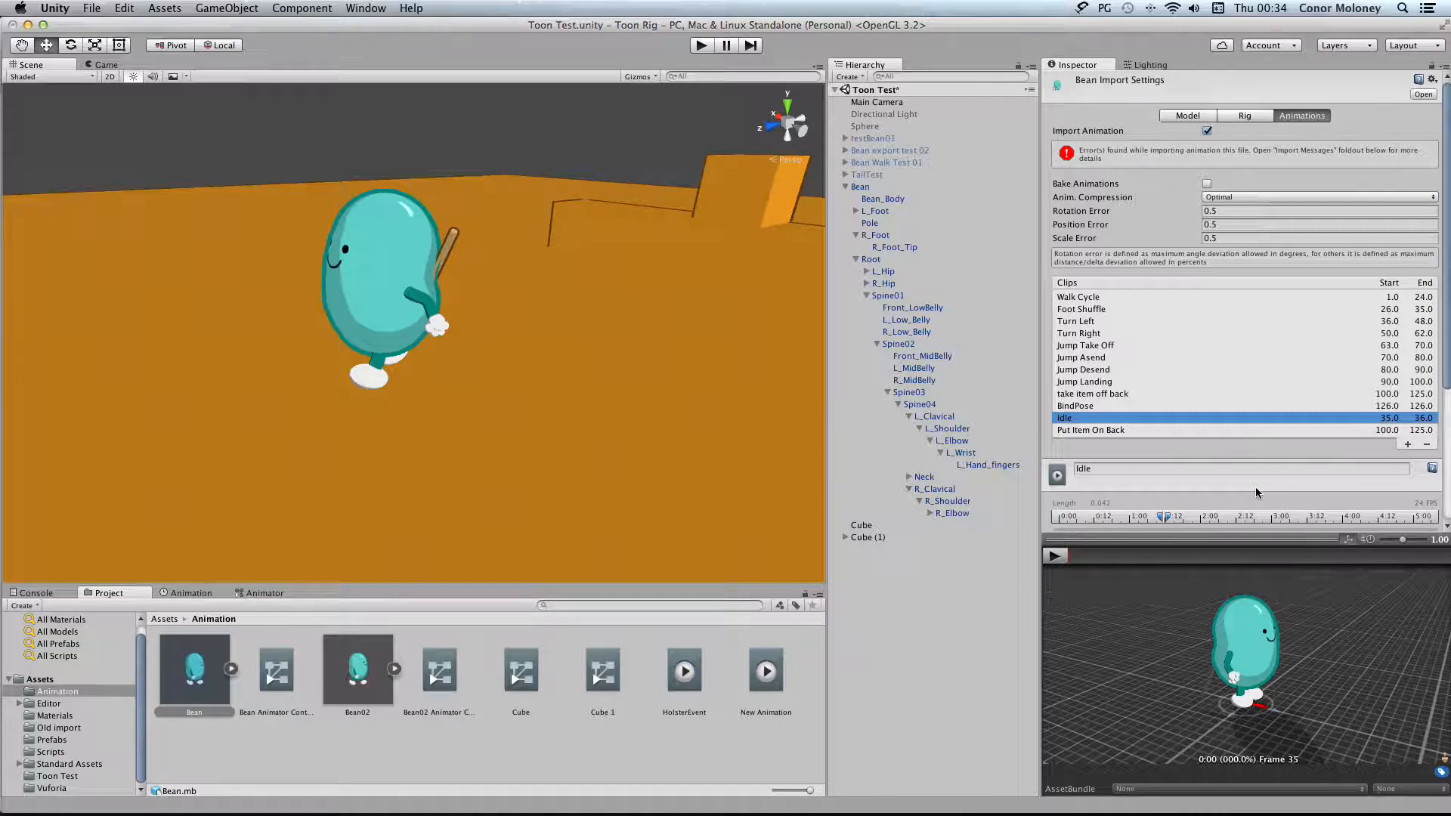
scroll(1250, 484, "down", 5)
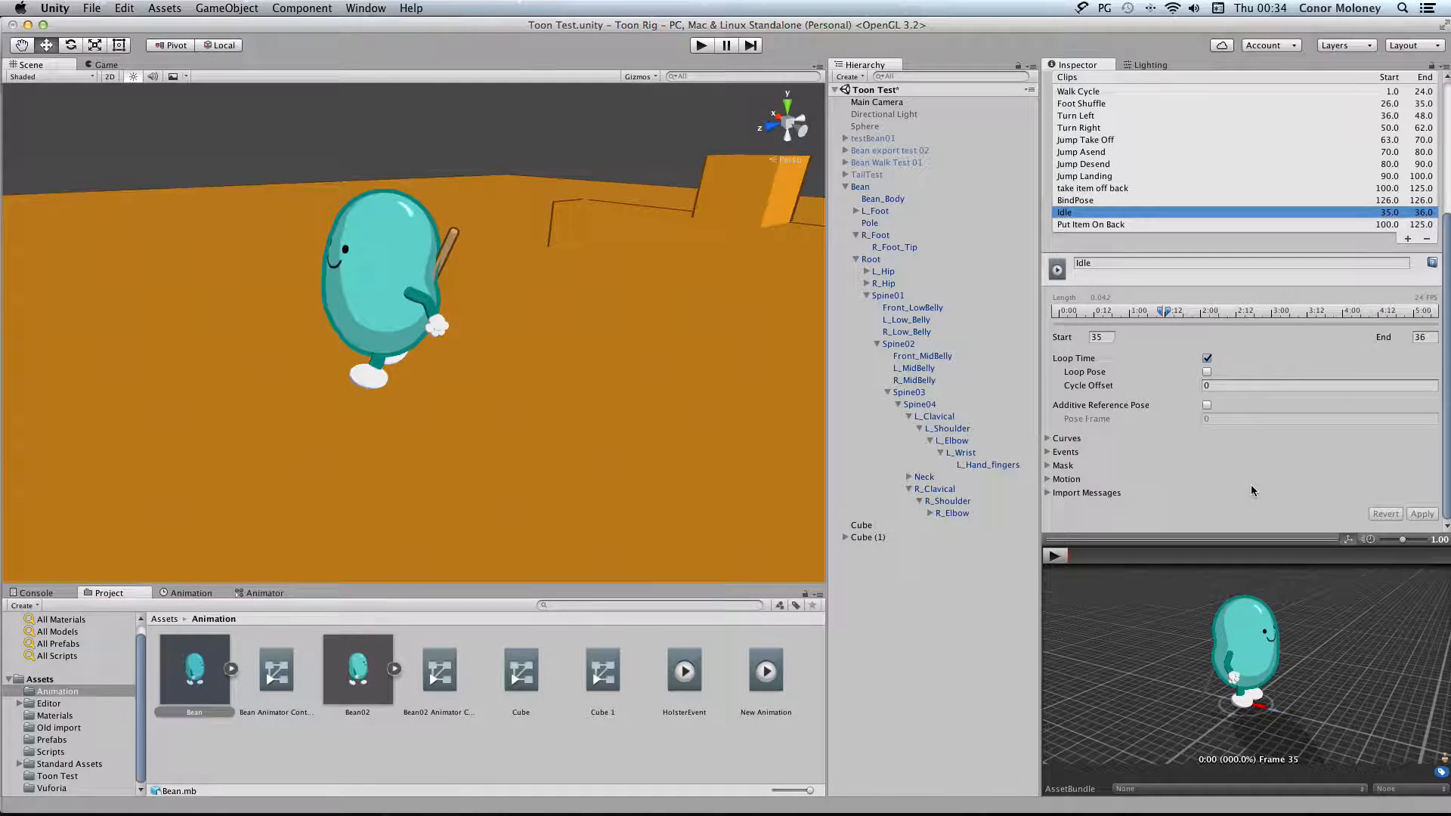
left_click(1048, 451)
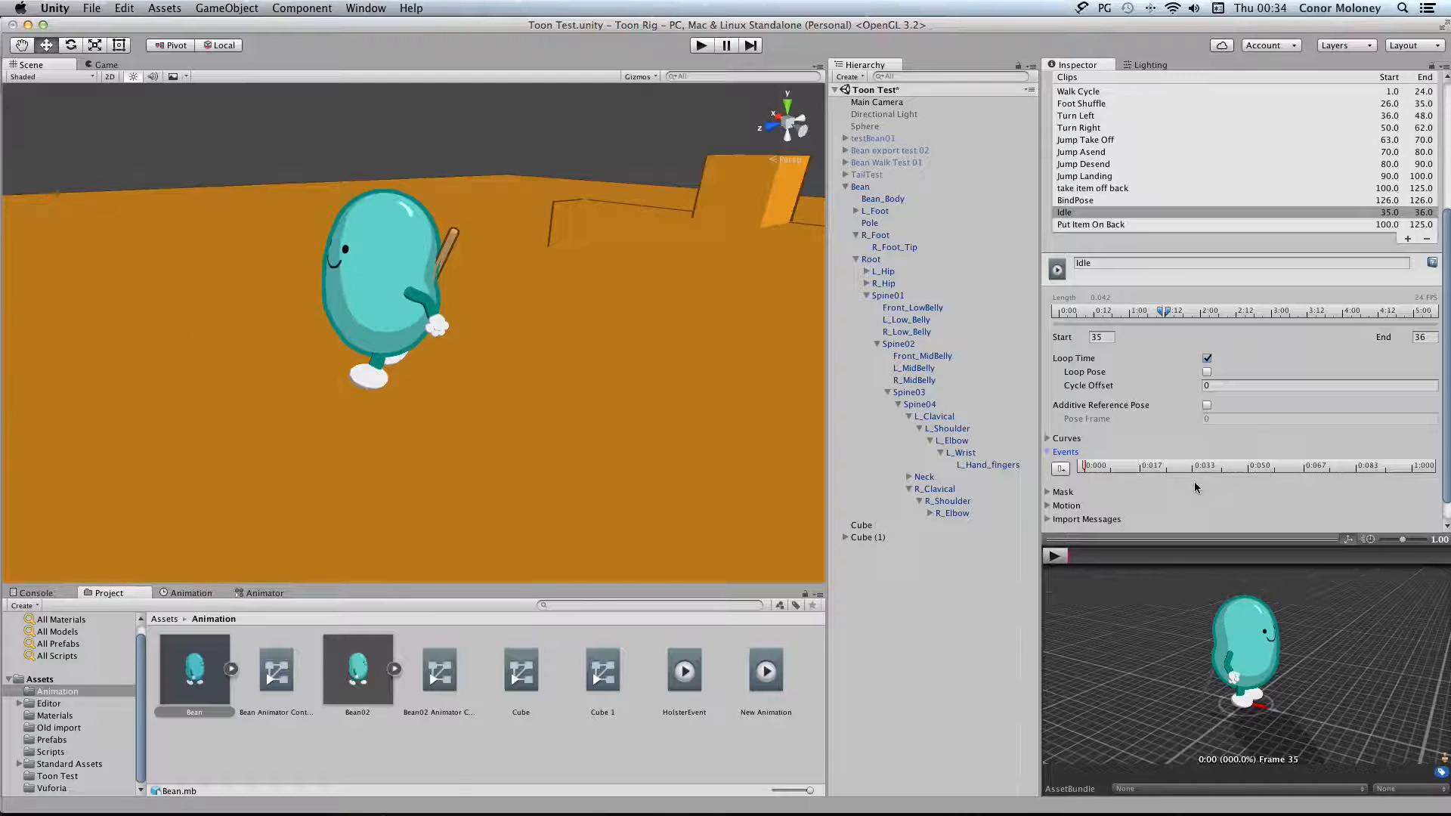
Try to add an animation event to the Idle clip, and revert the unapplied import settings on returning to the Bean object
left_click(1060, 470)
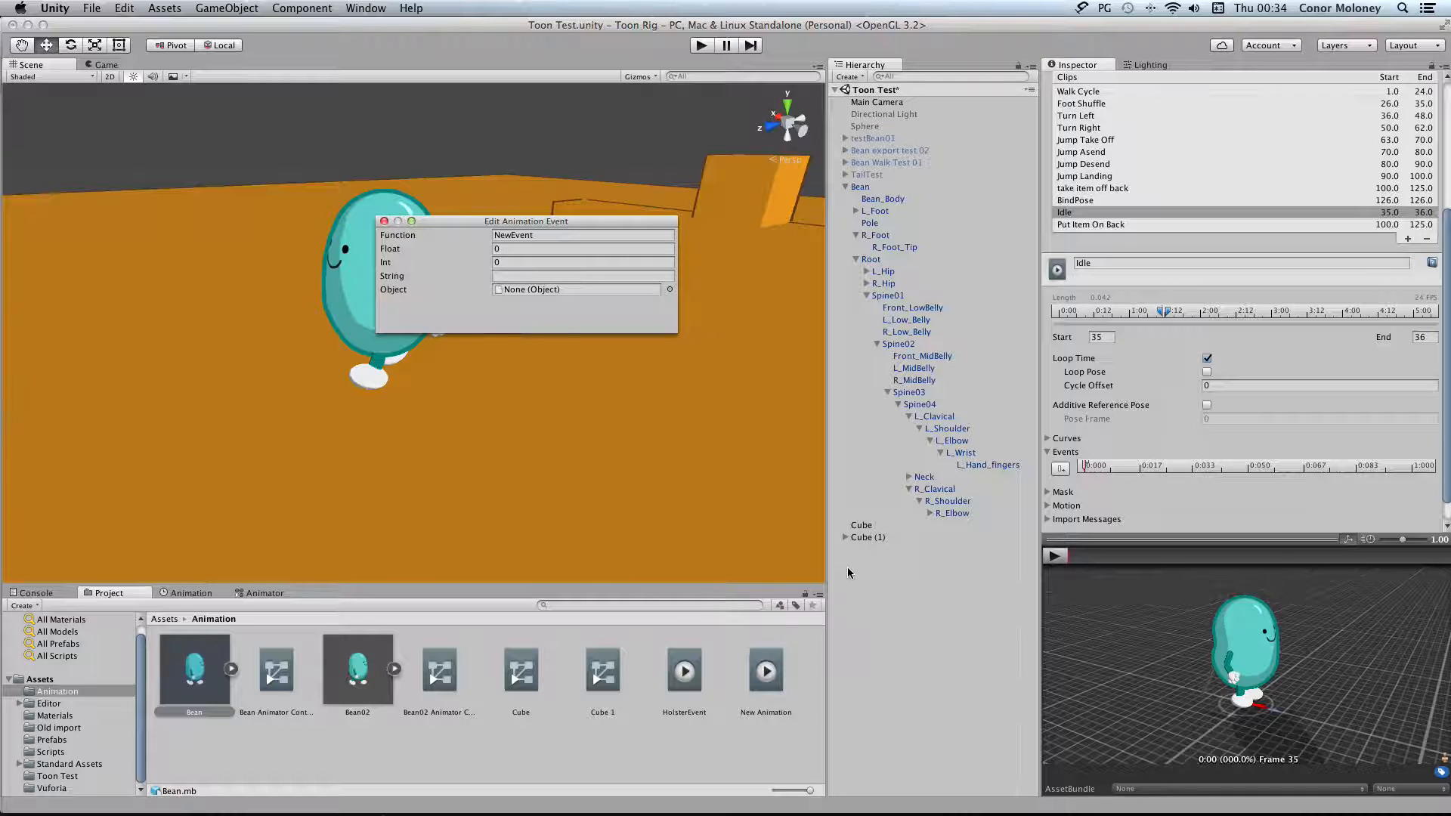
left_click(889, 188)
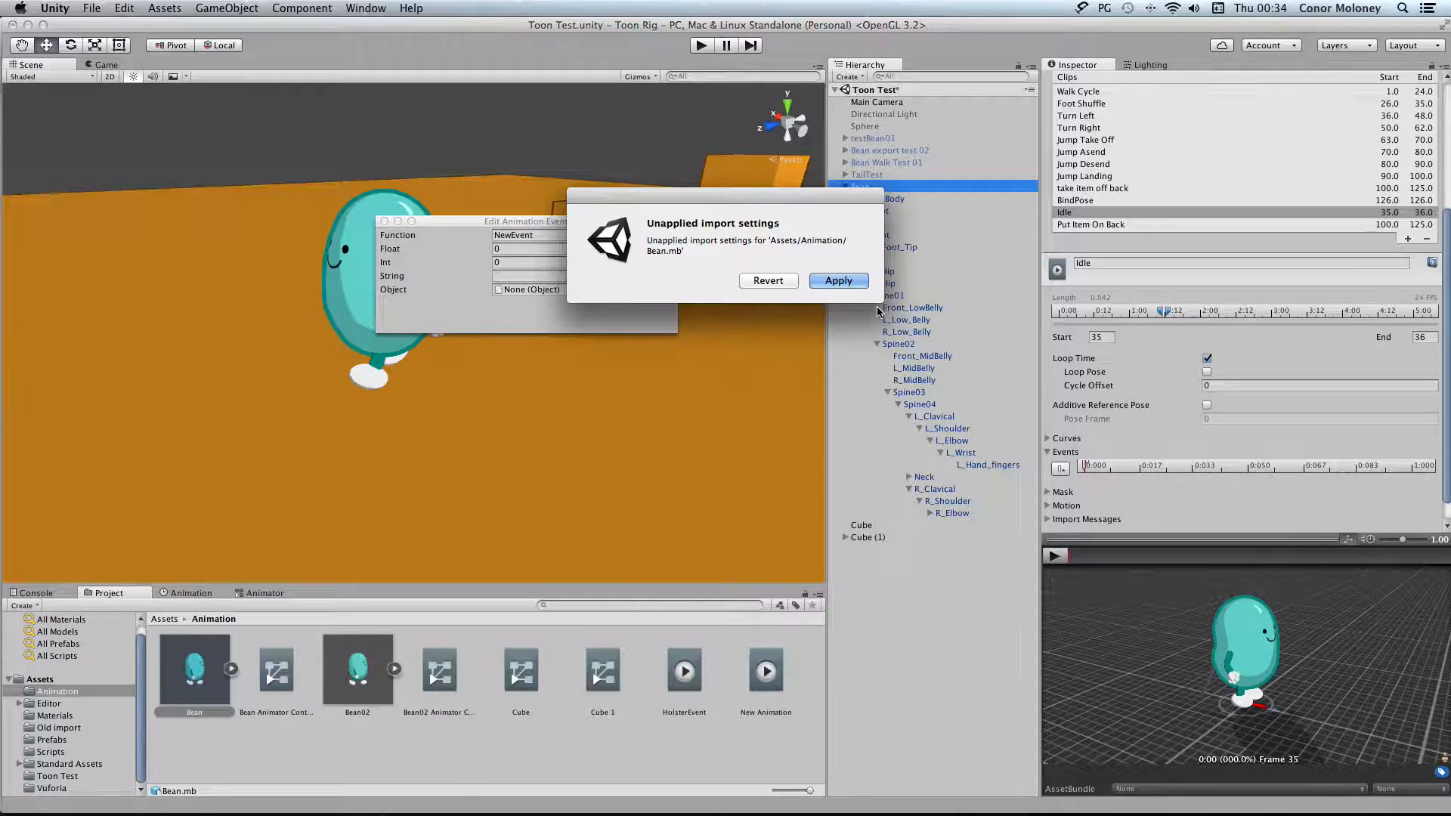
left_click(787, 283)
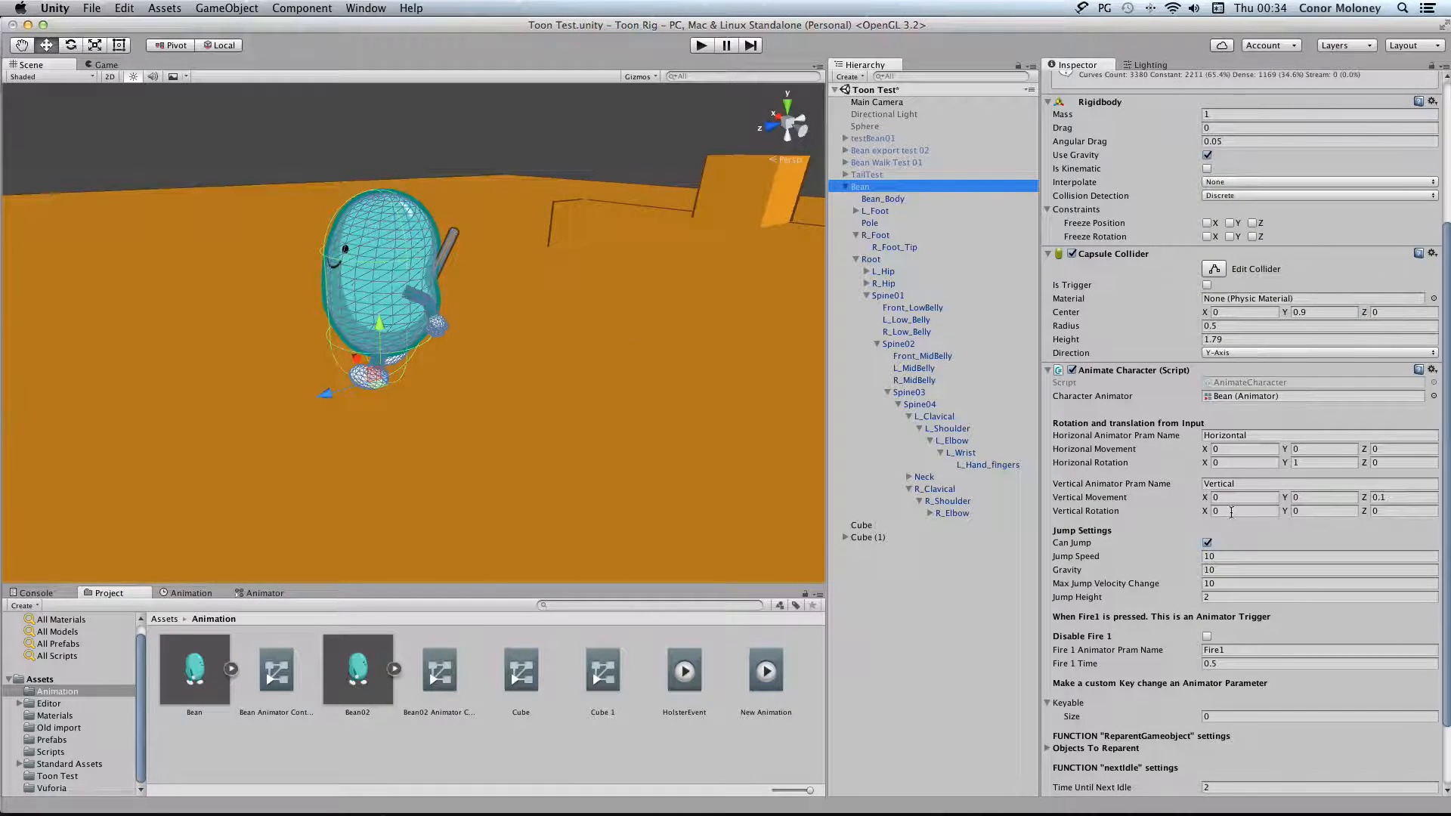
scroll(1107, 691, "down", 5)
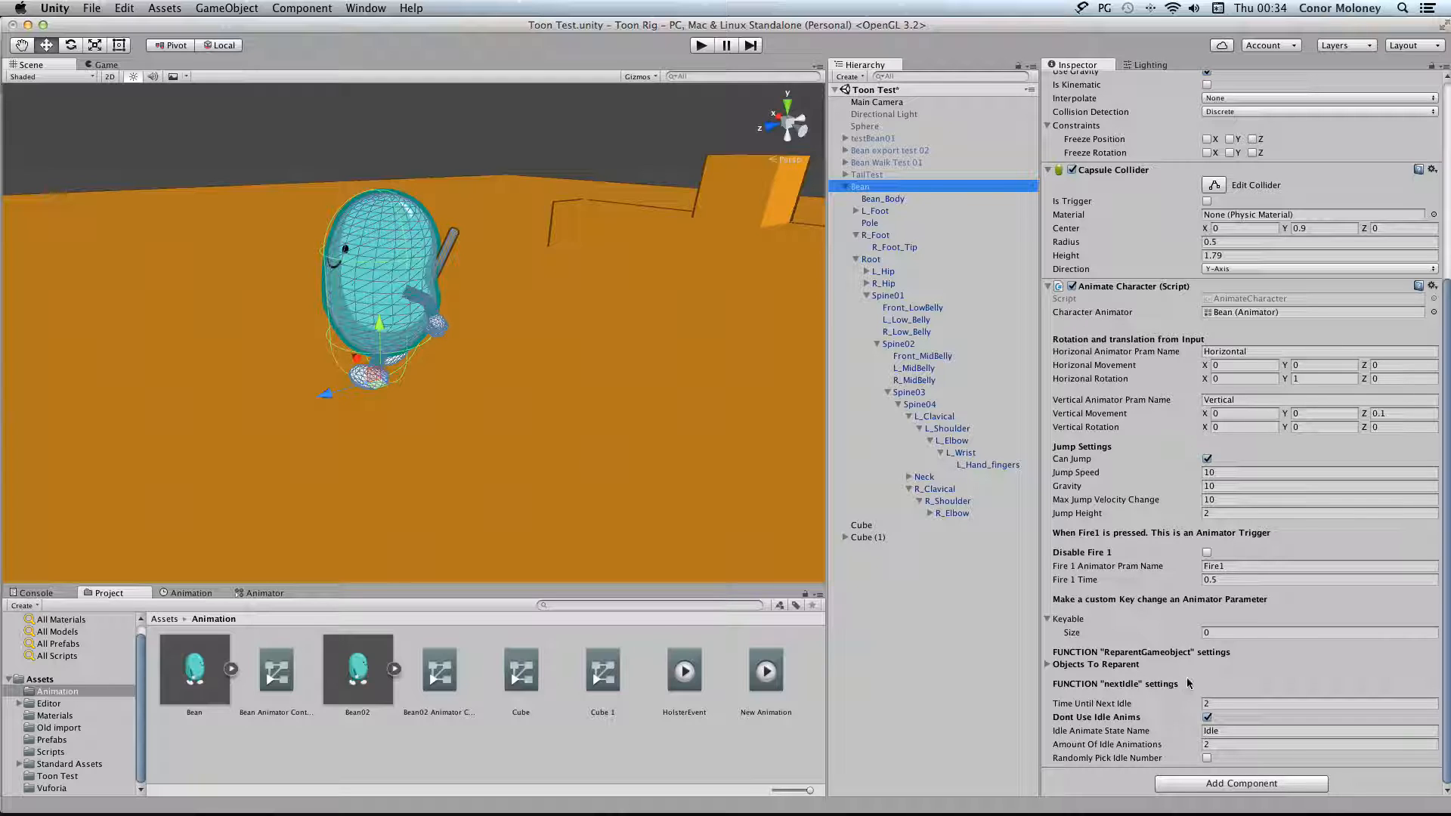
Reopen the Idle clip in the Bean's import settings and inspect the function called by its existing animation event
left_click(204, 664)
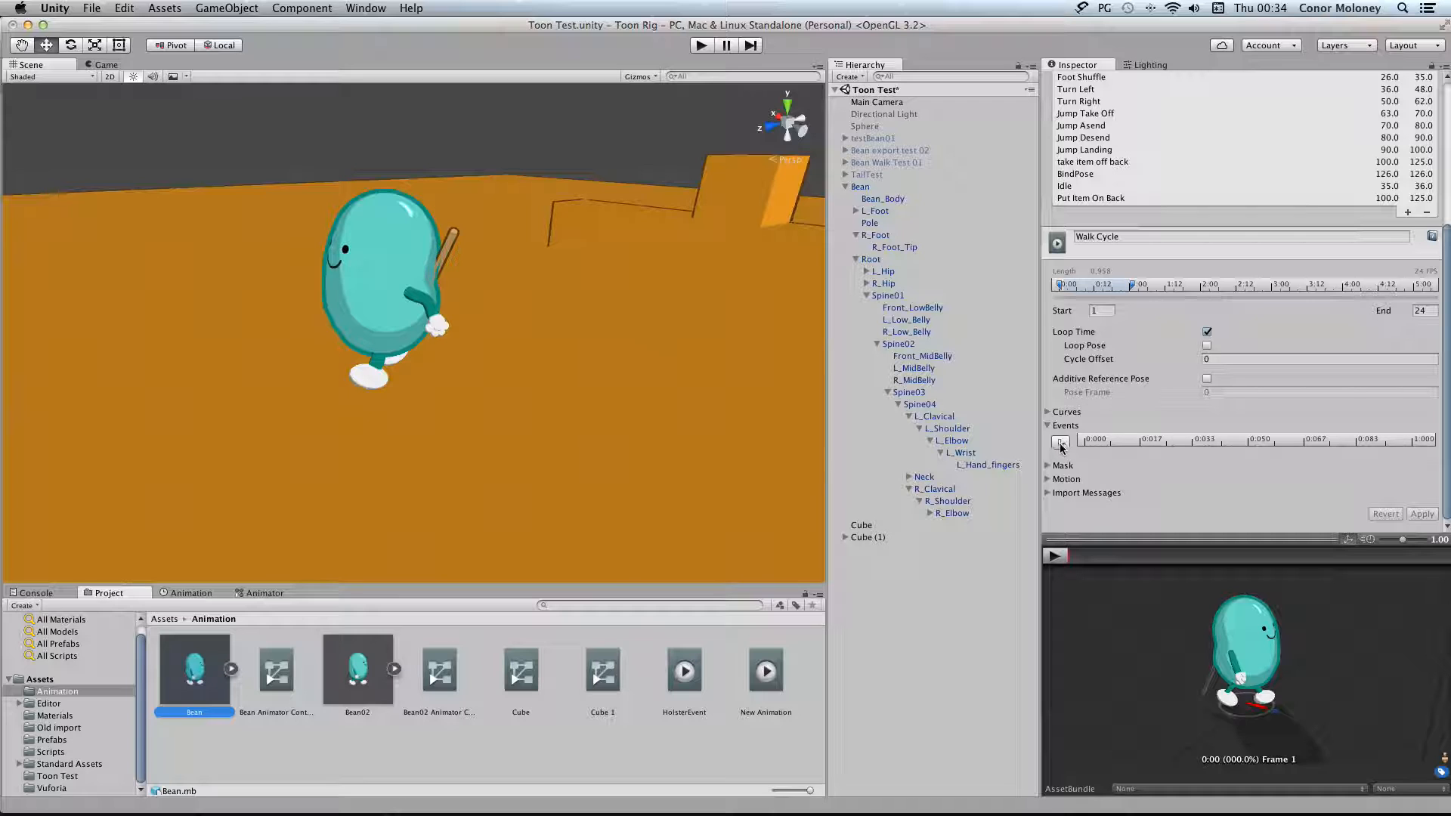
left_click(1095, 186)
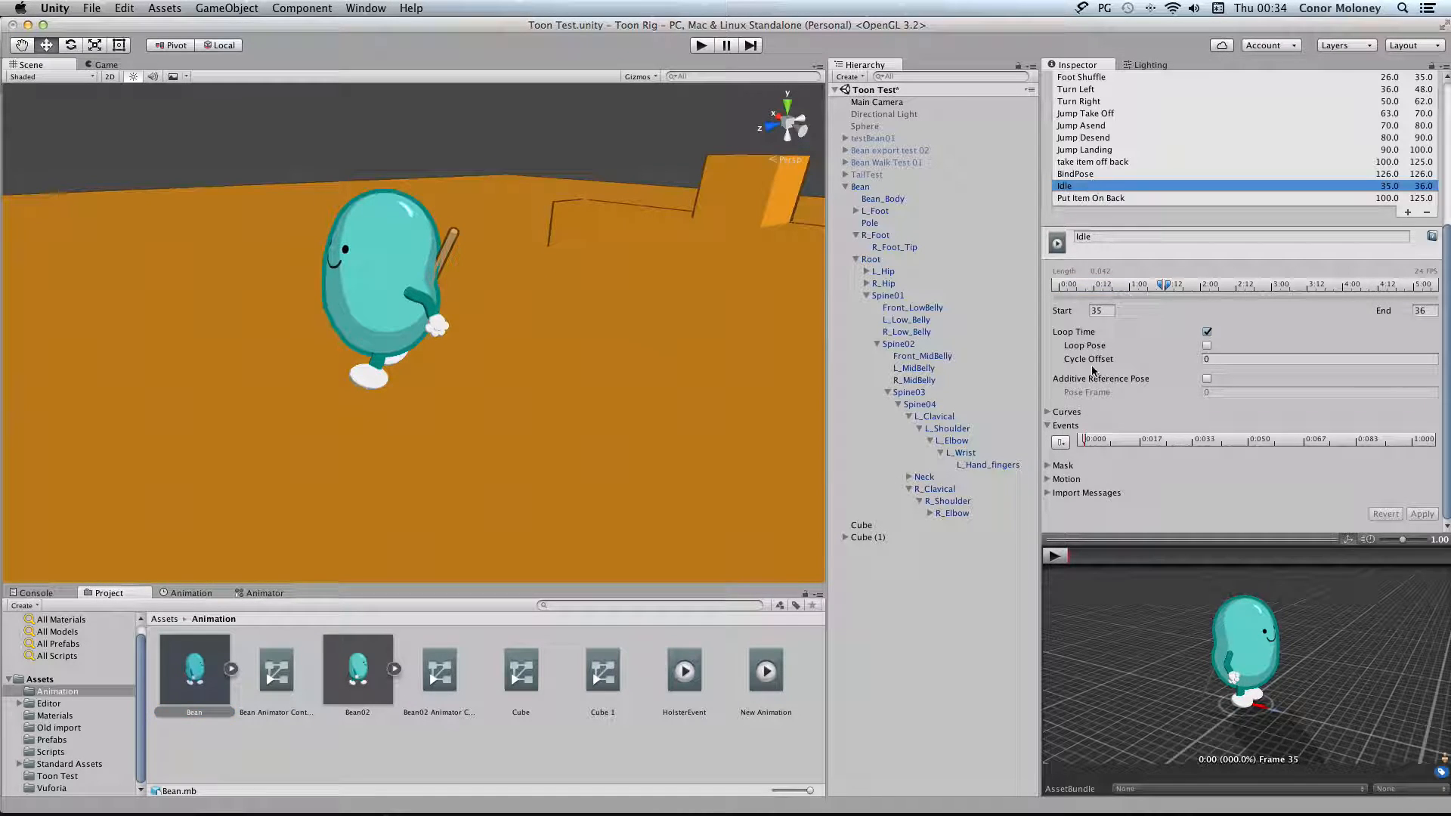
left_click(1085, 442)
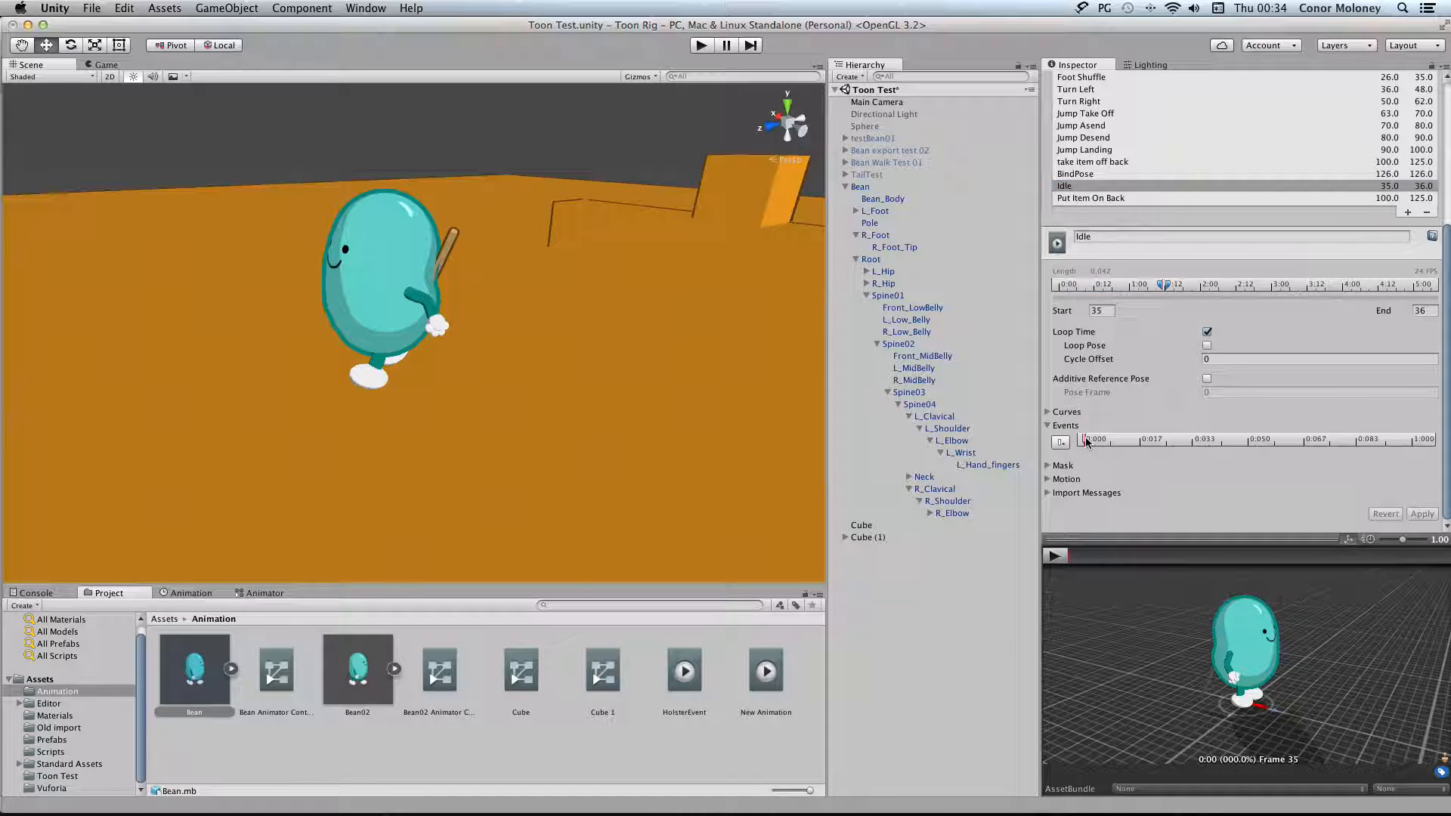
double_click(1085, 442)
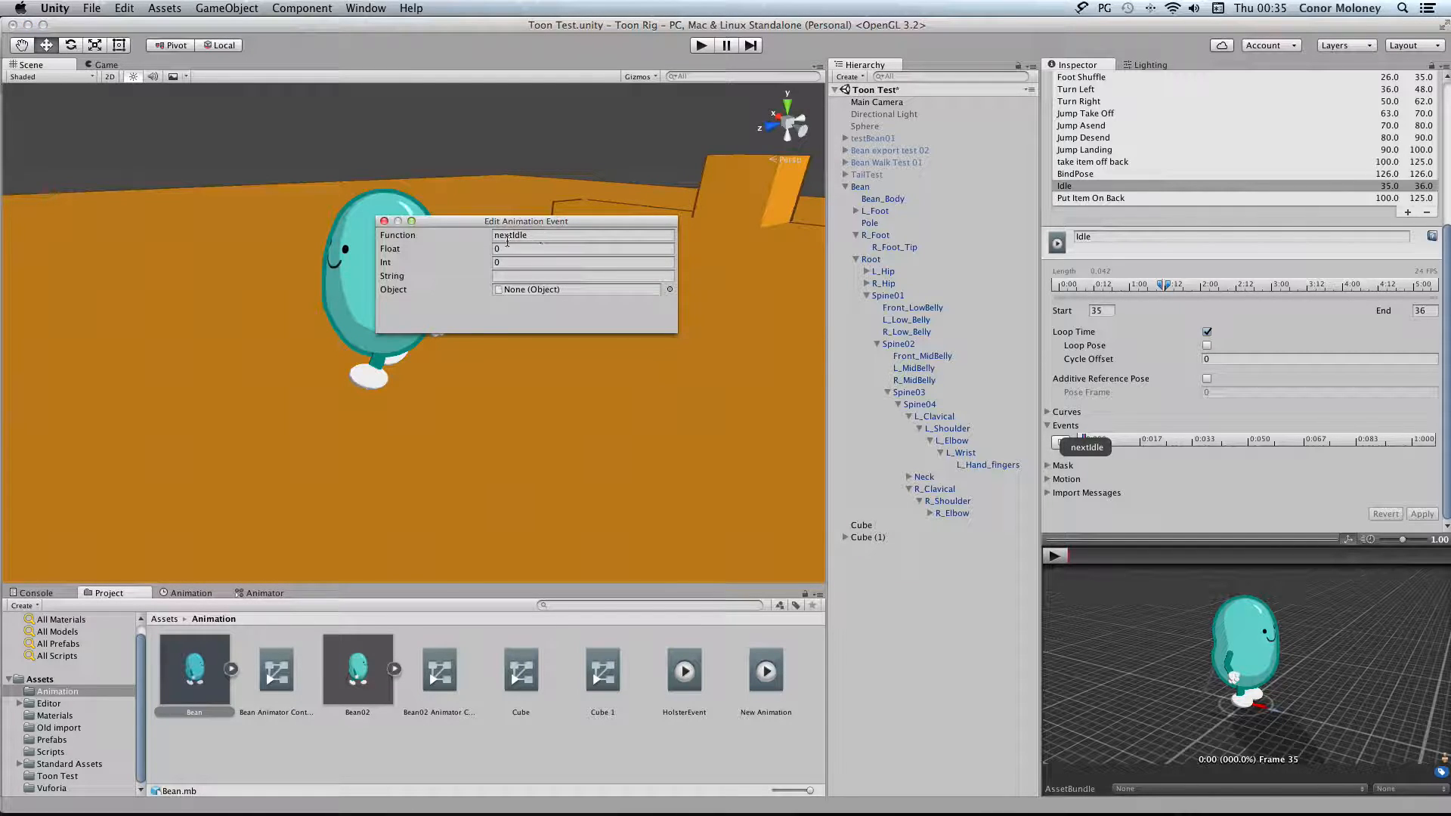
left_click(383, 221)
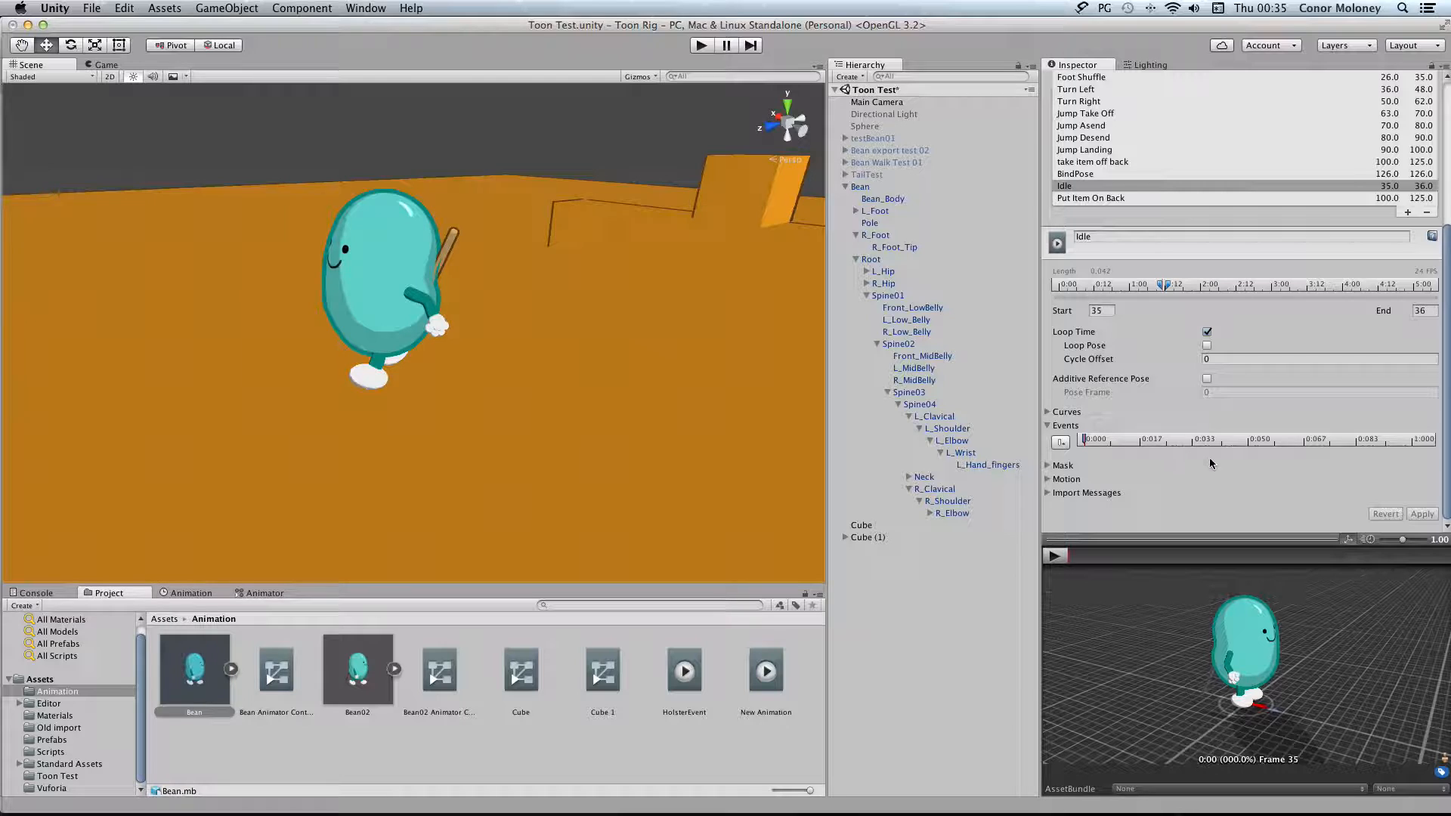
double_click(1084, 441)
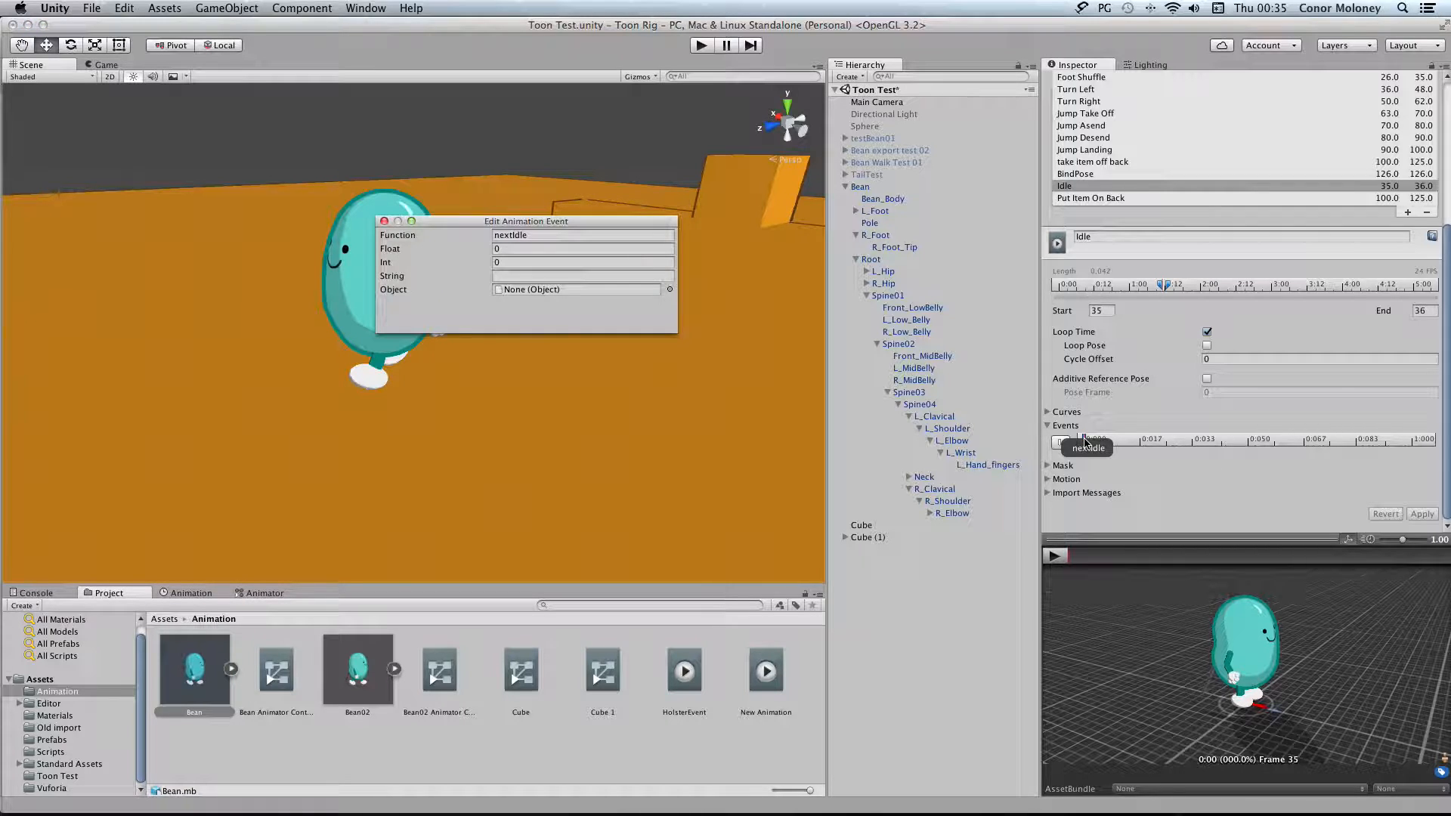
left_click(1136, 481)
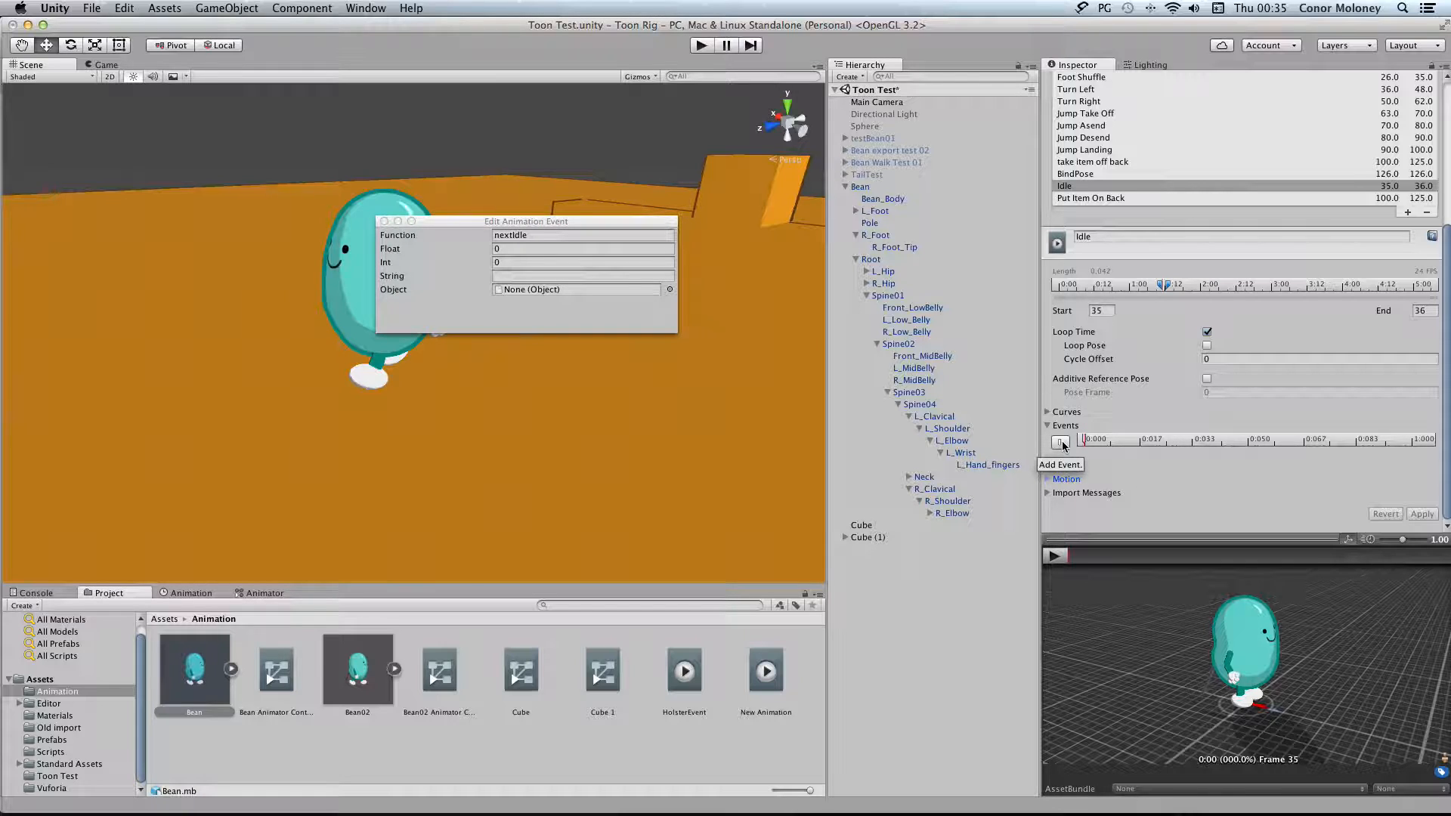
Add a new animation event at the start of the Idle clip with its function set to nextIdle, and check the entry
left_click(1060, 443)
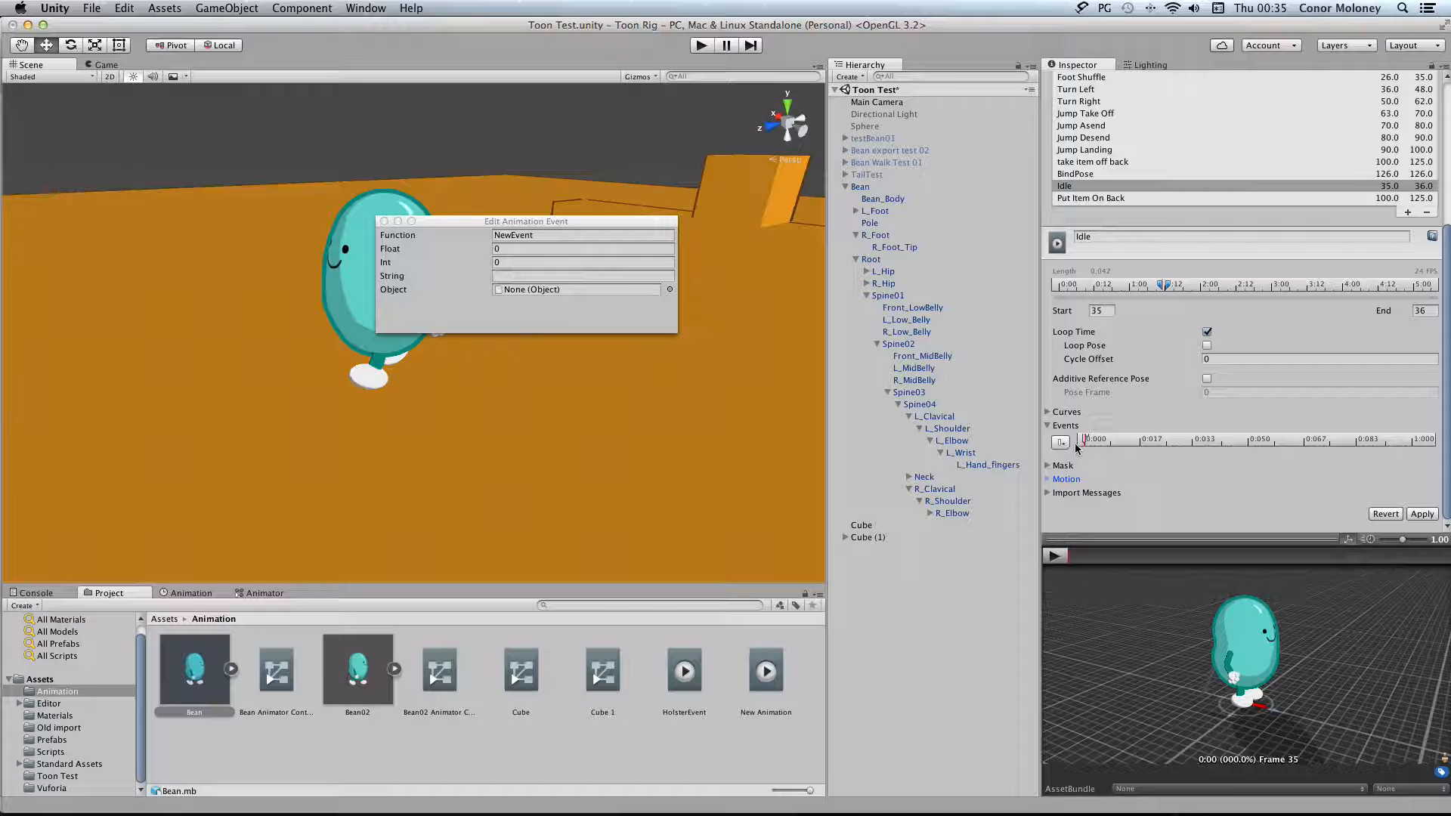
left_click(550, 234)
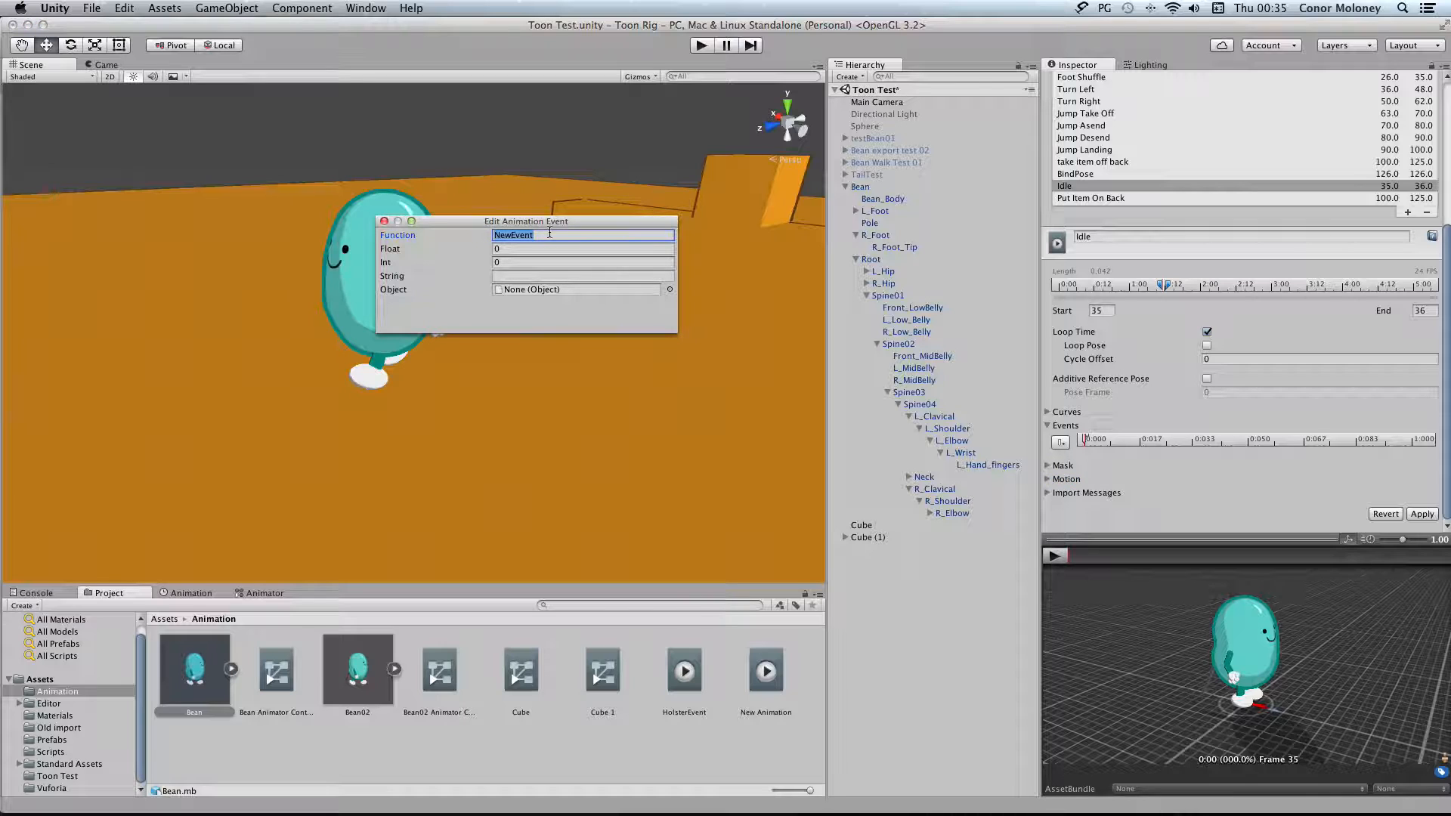
type("ne")
left_click(384, 220)
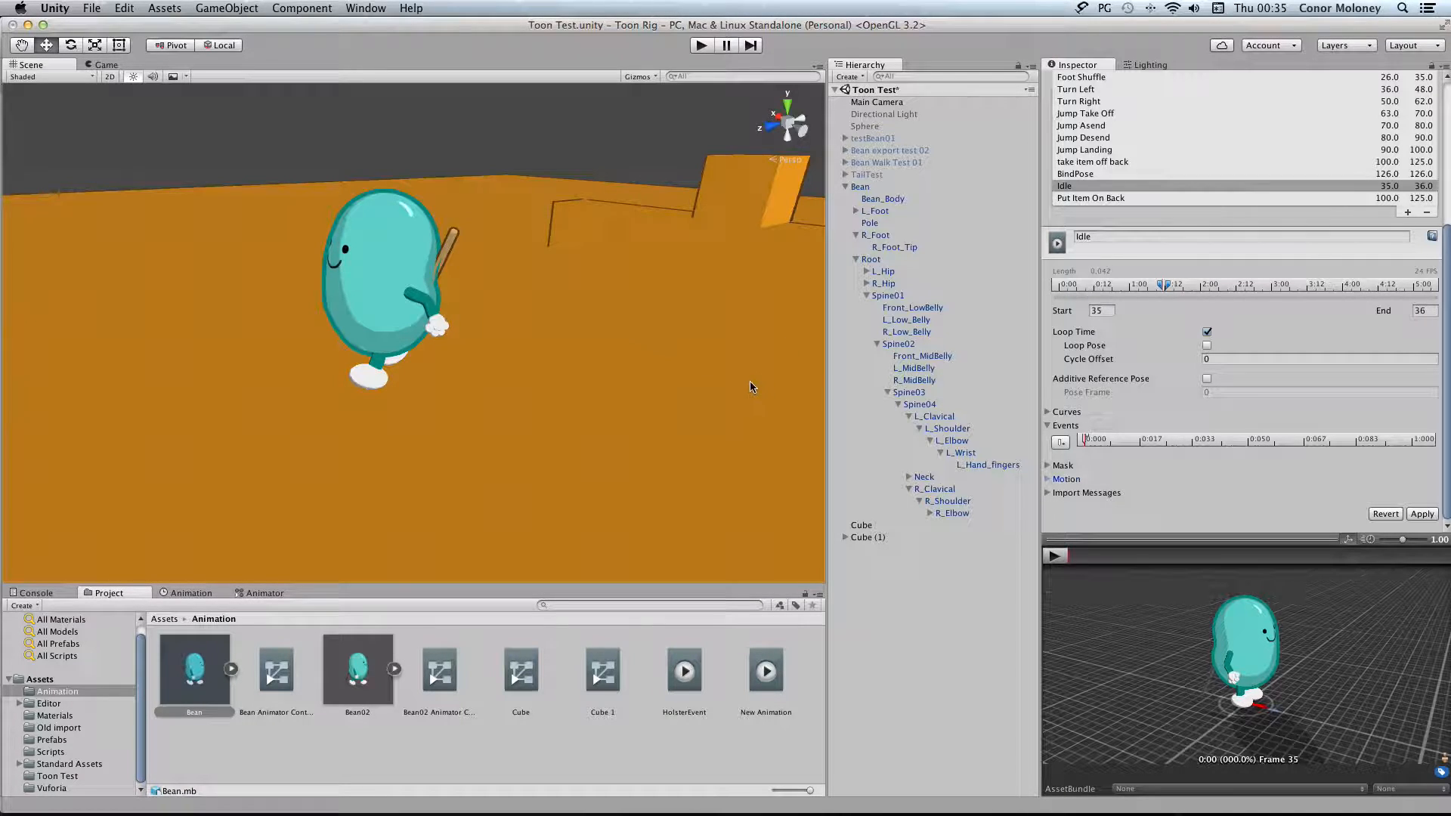
double_click(1085, 439)
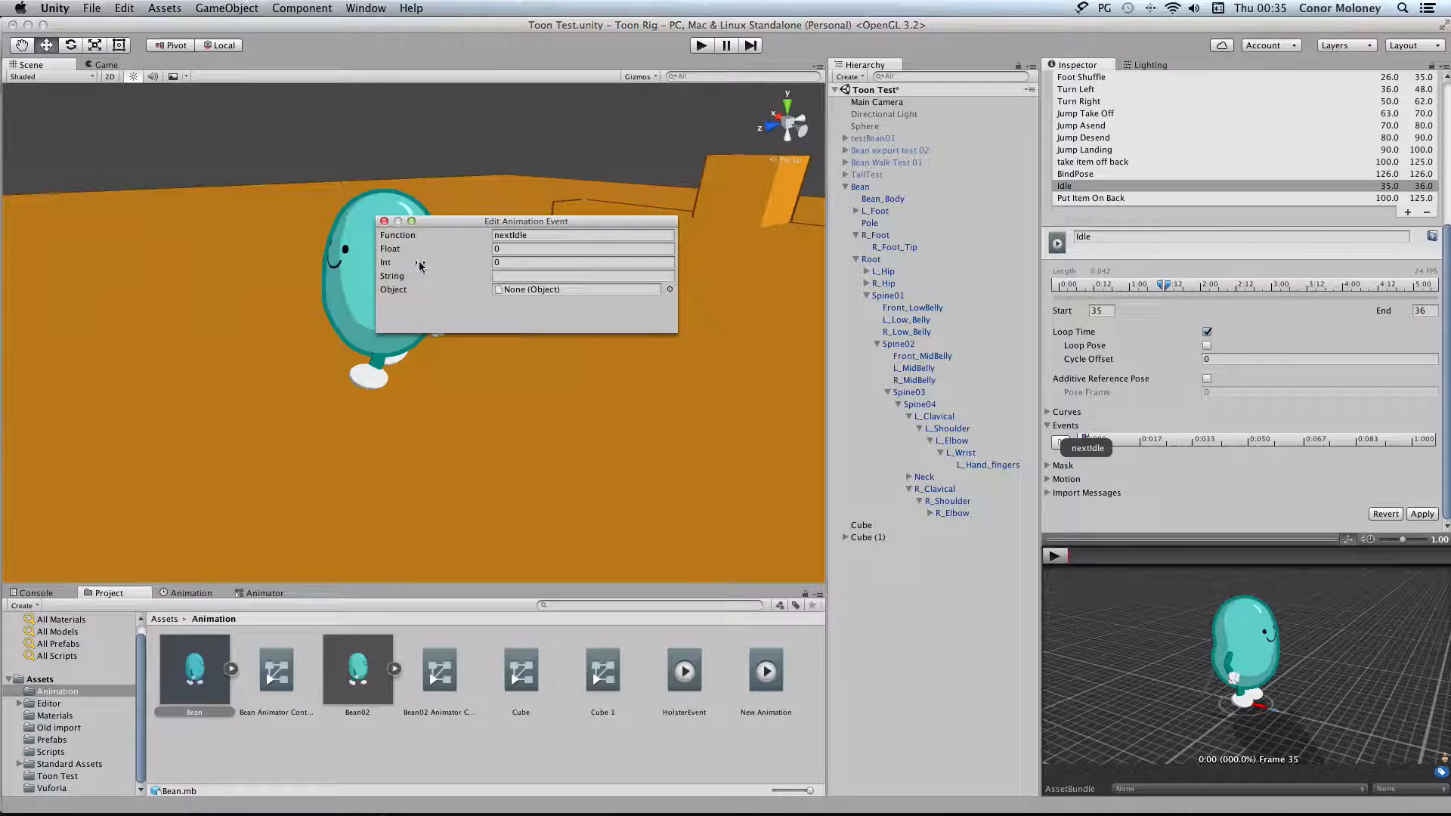
left_click(383, 220)
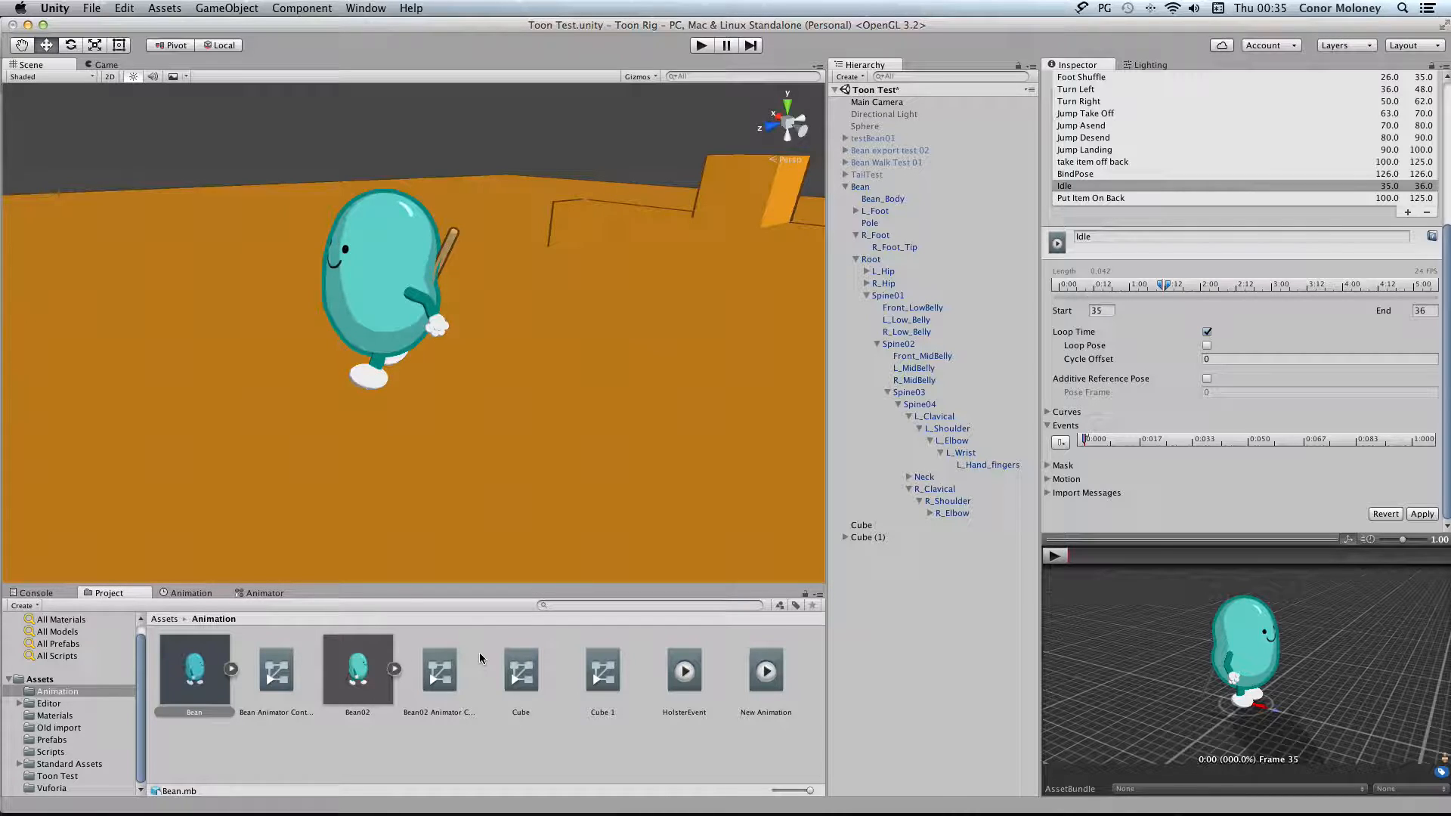
Switch to MonoDevelop, locate the nextIdle function in AnimateCharacter.cs, and return to Unity
key("super+Tab")
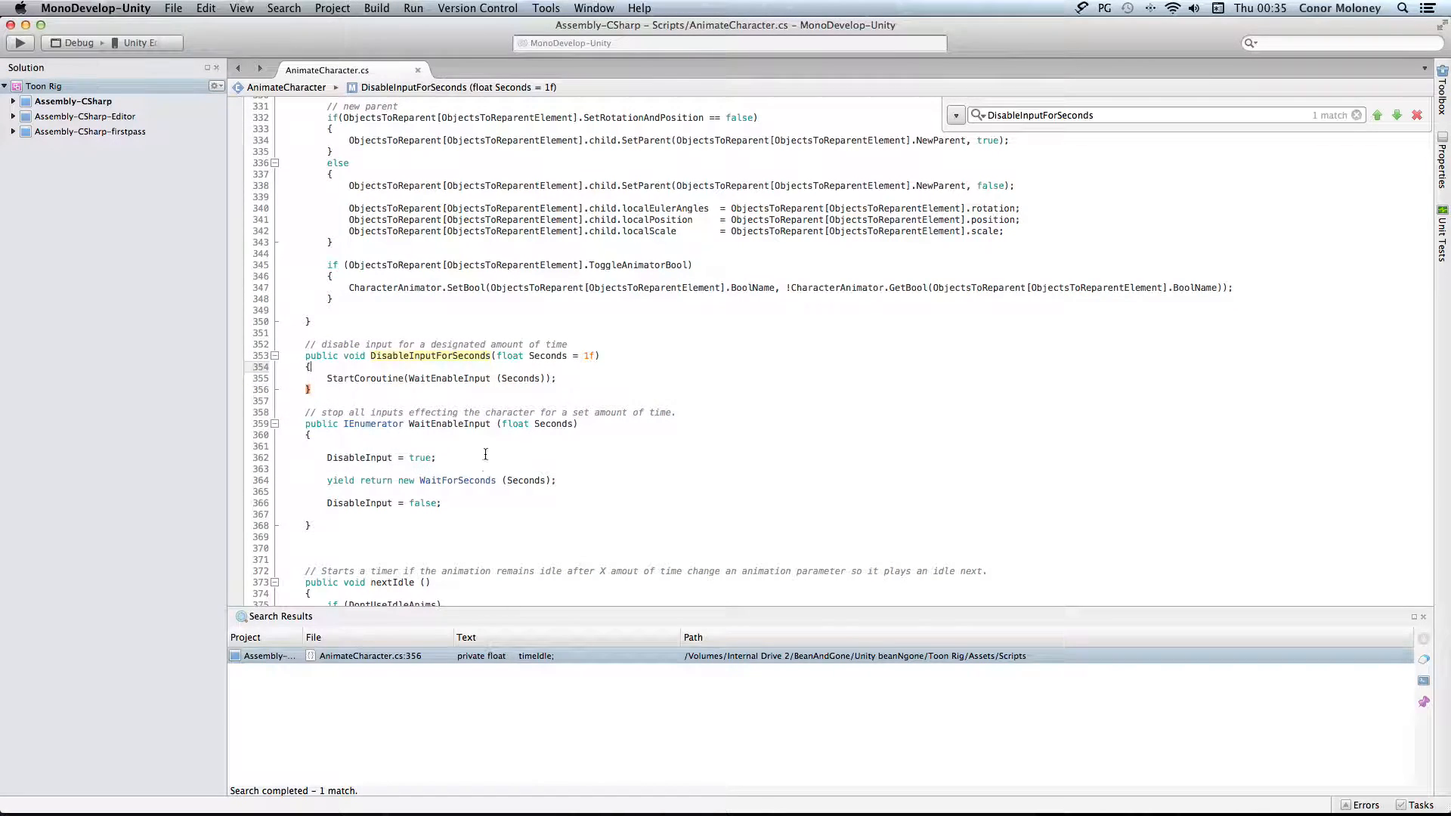
scroll(487, 468, "down", 3)
left_click(423, 507)
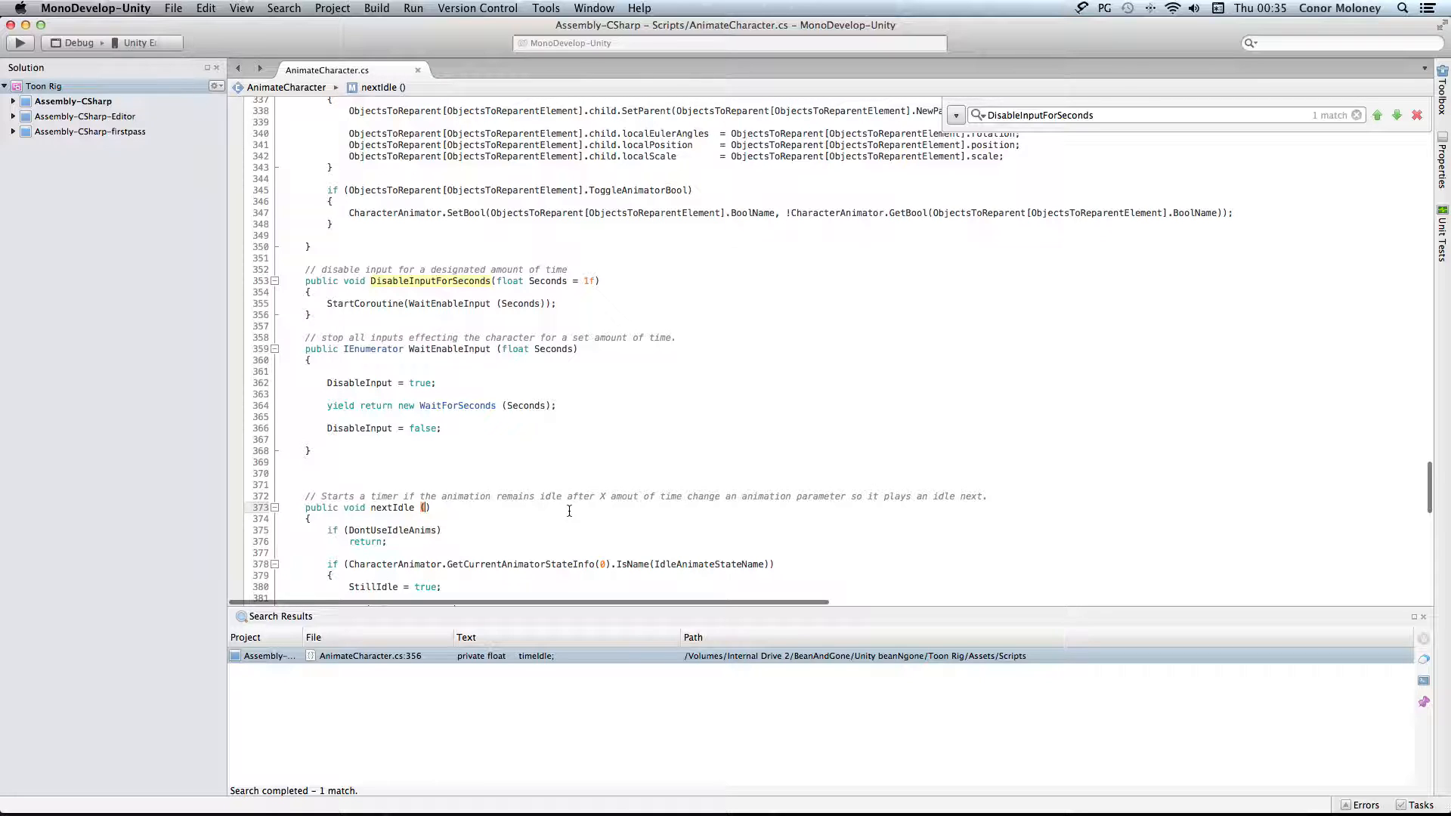
key("super+Tab")
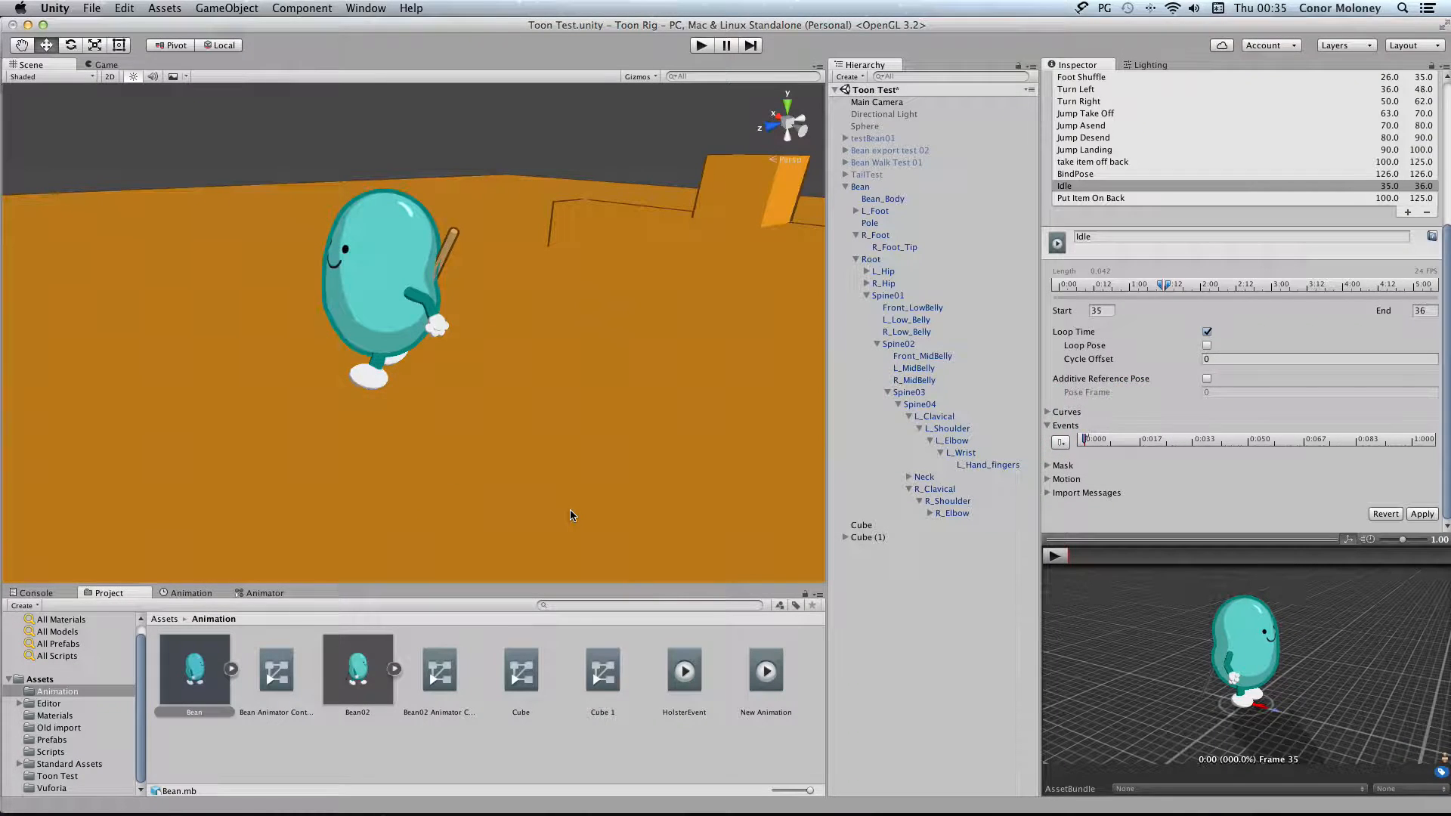
Select the Bean in the scene, apply the pending import settings, and review its nextIdle settings in the Animate Character script
left_click(892, 187)
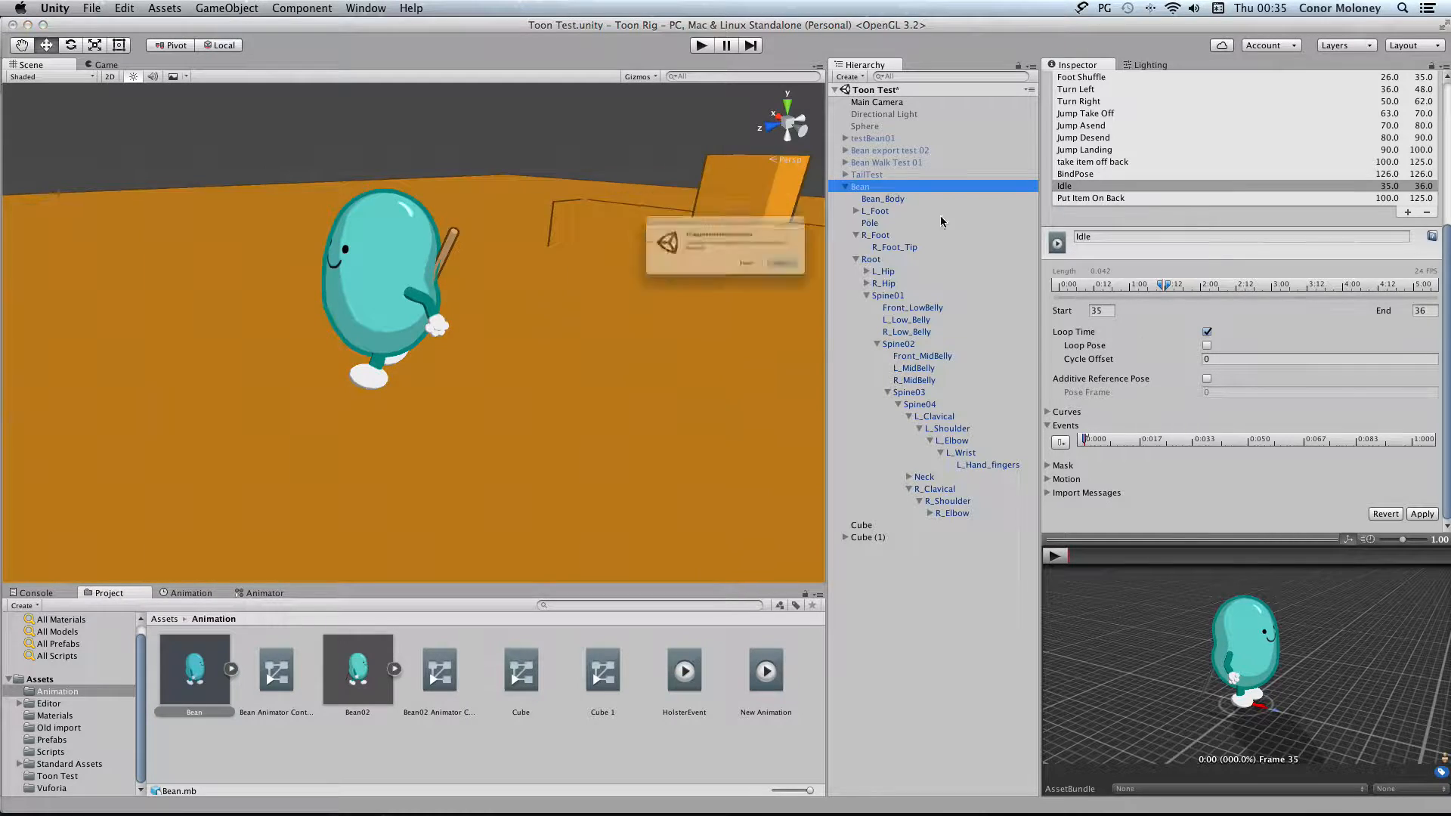
left_click(835, 291)
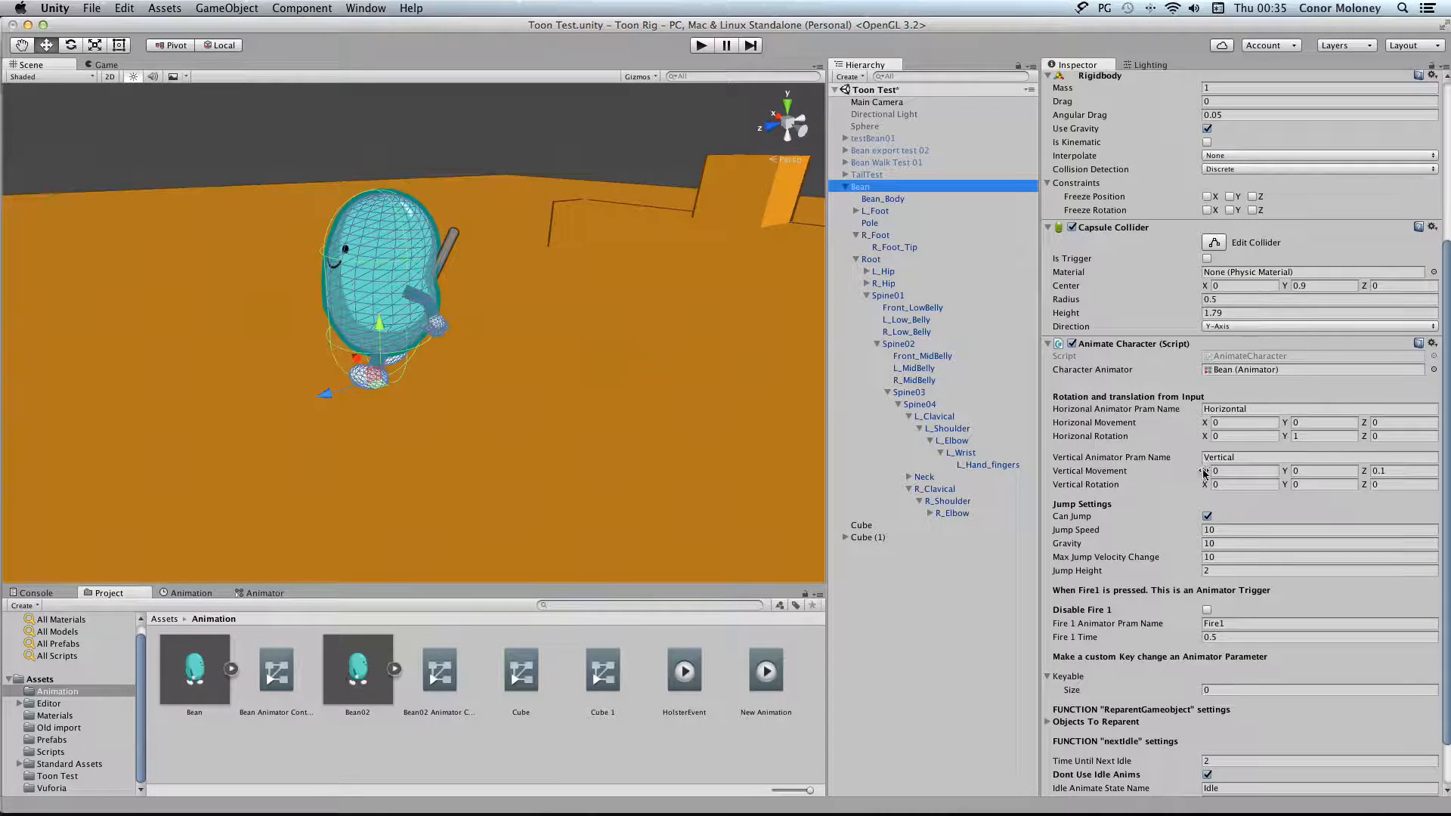
left_click(1206, 716)
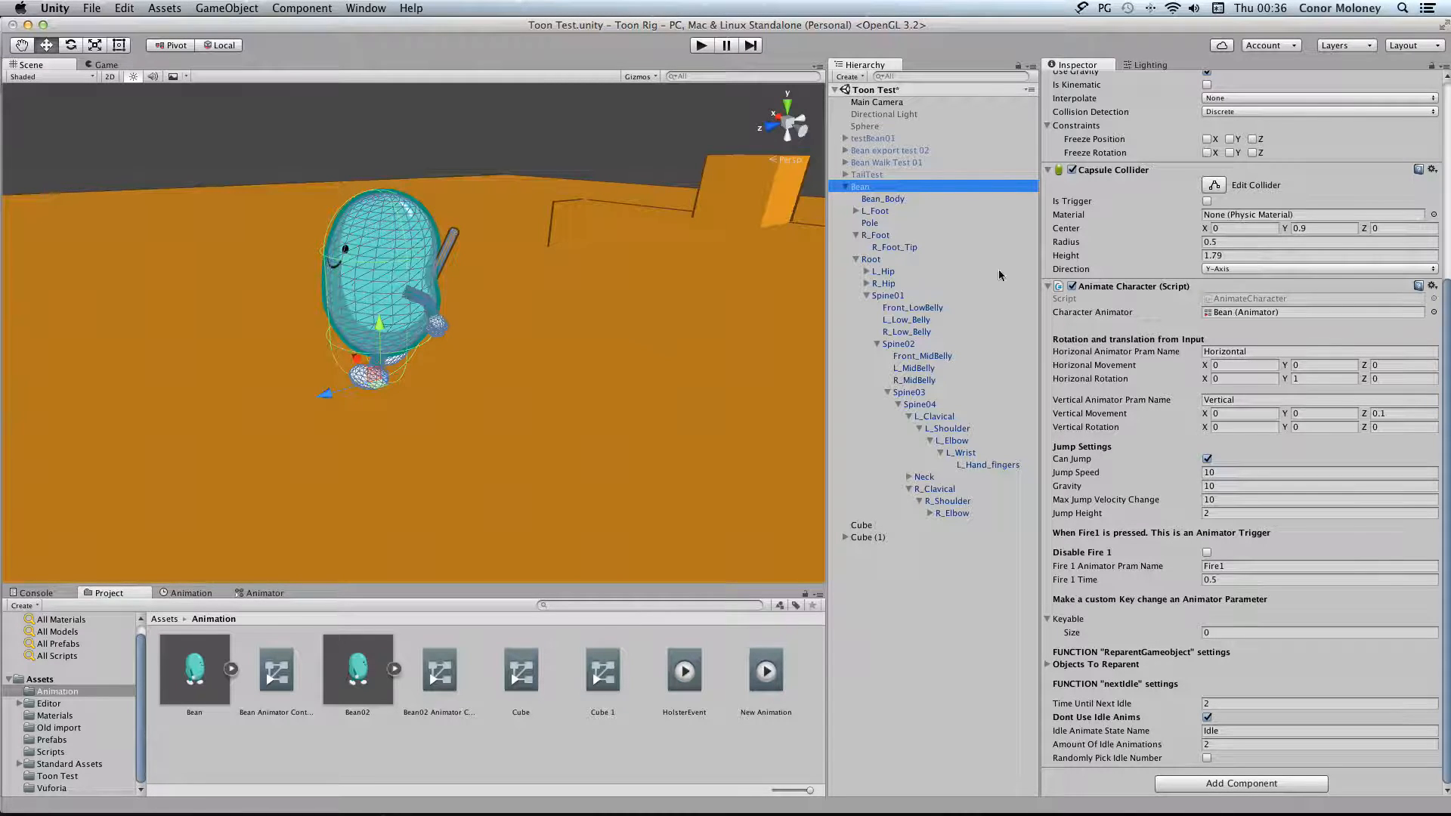
scroll(1218, 337, "up", 10)
scroll(1219, 337, "down", 10)
Collapse the Bean's child objects in the scene hierarchy and select the Bean
left_click(844, 187)
left_click(857, 329)
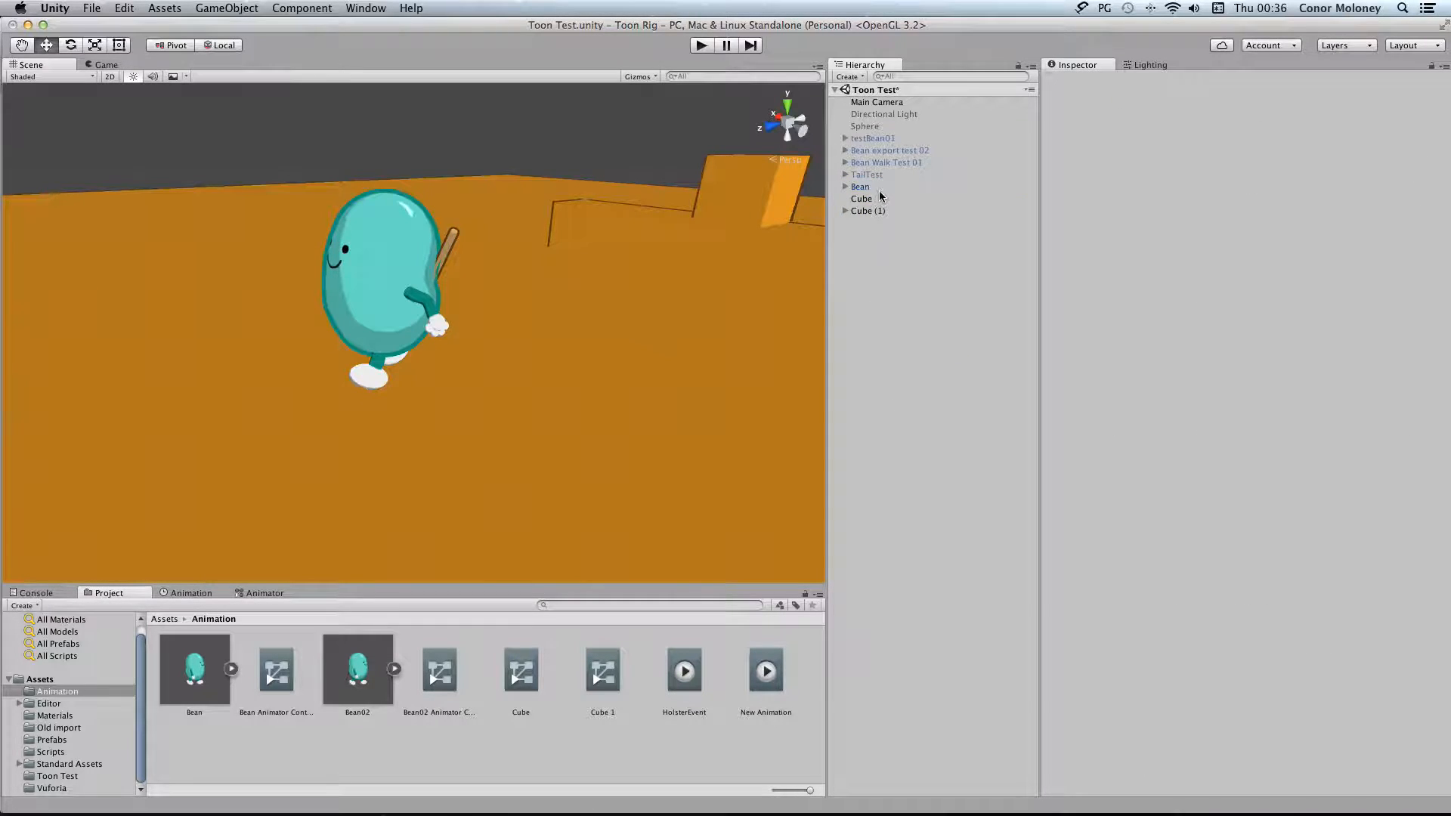
left_click(862, 187)
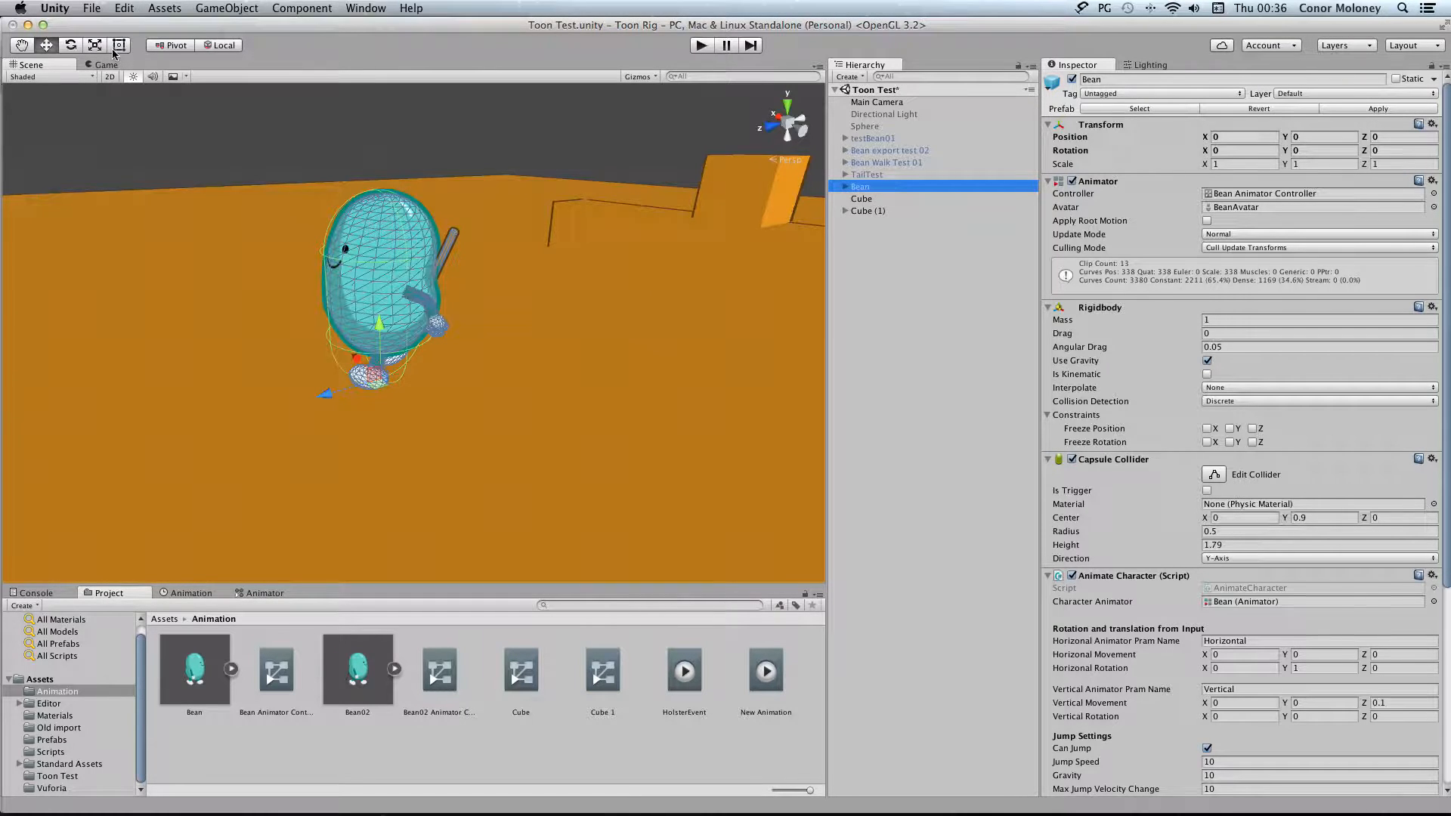
Open the project's Player settings
left_click(94, 8)
mouse_move(124, 8)
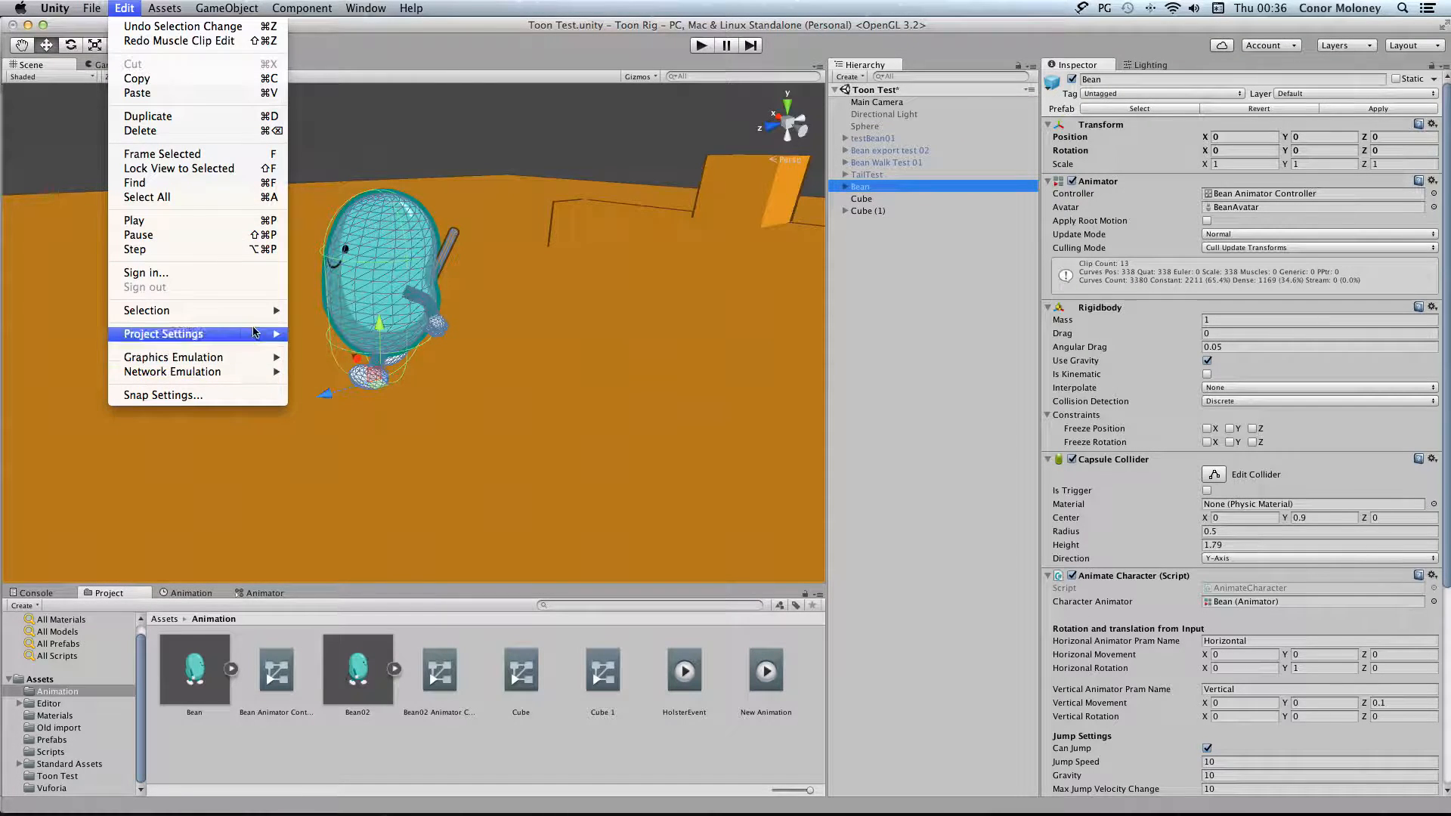
mouse_move(256, 341)
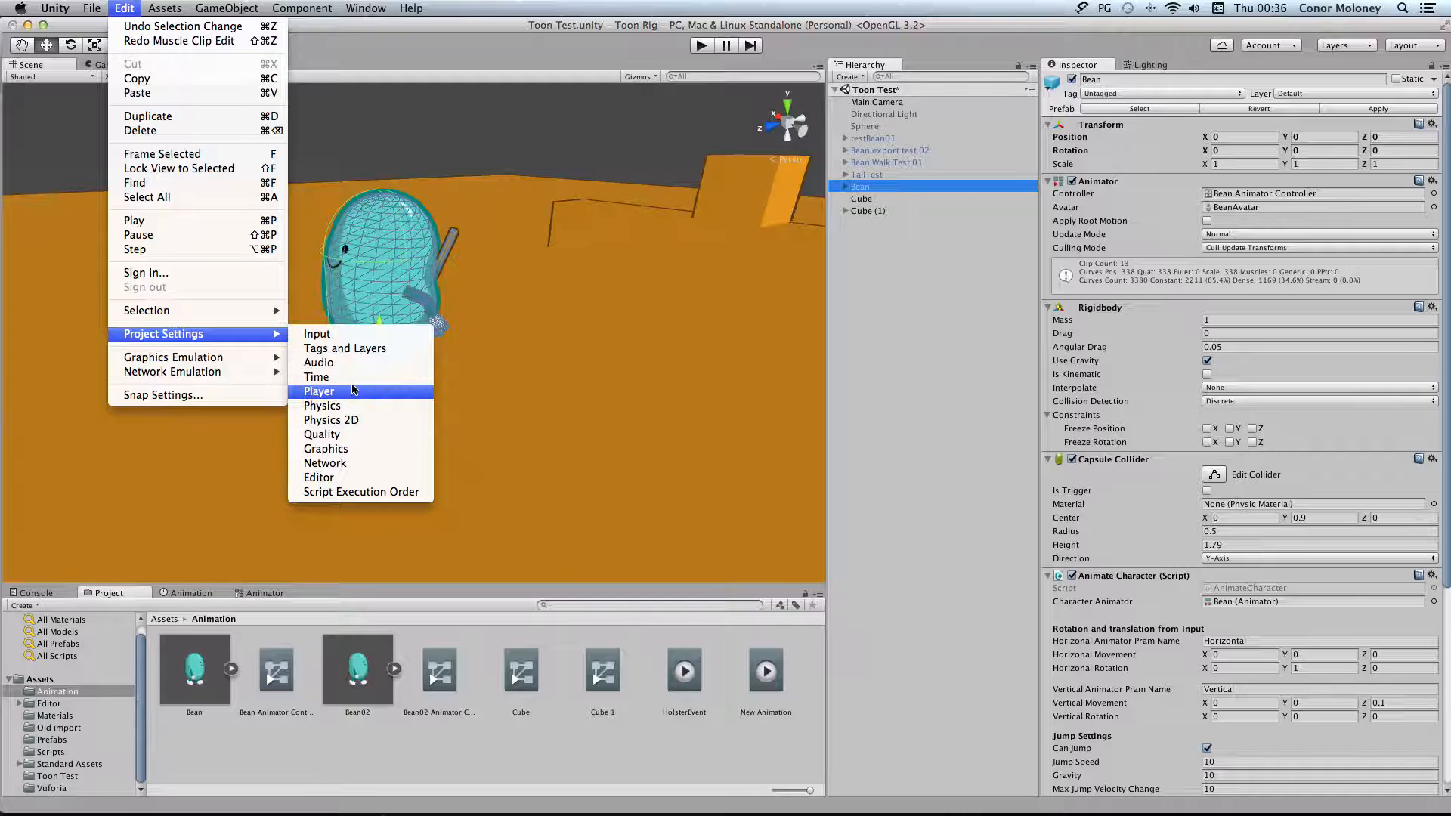
left_click(353, 391)
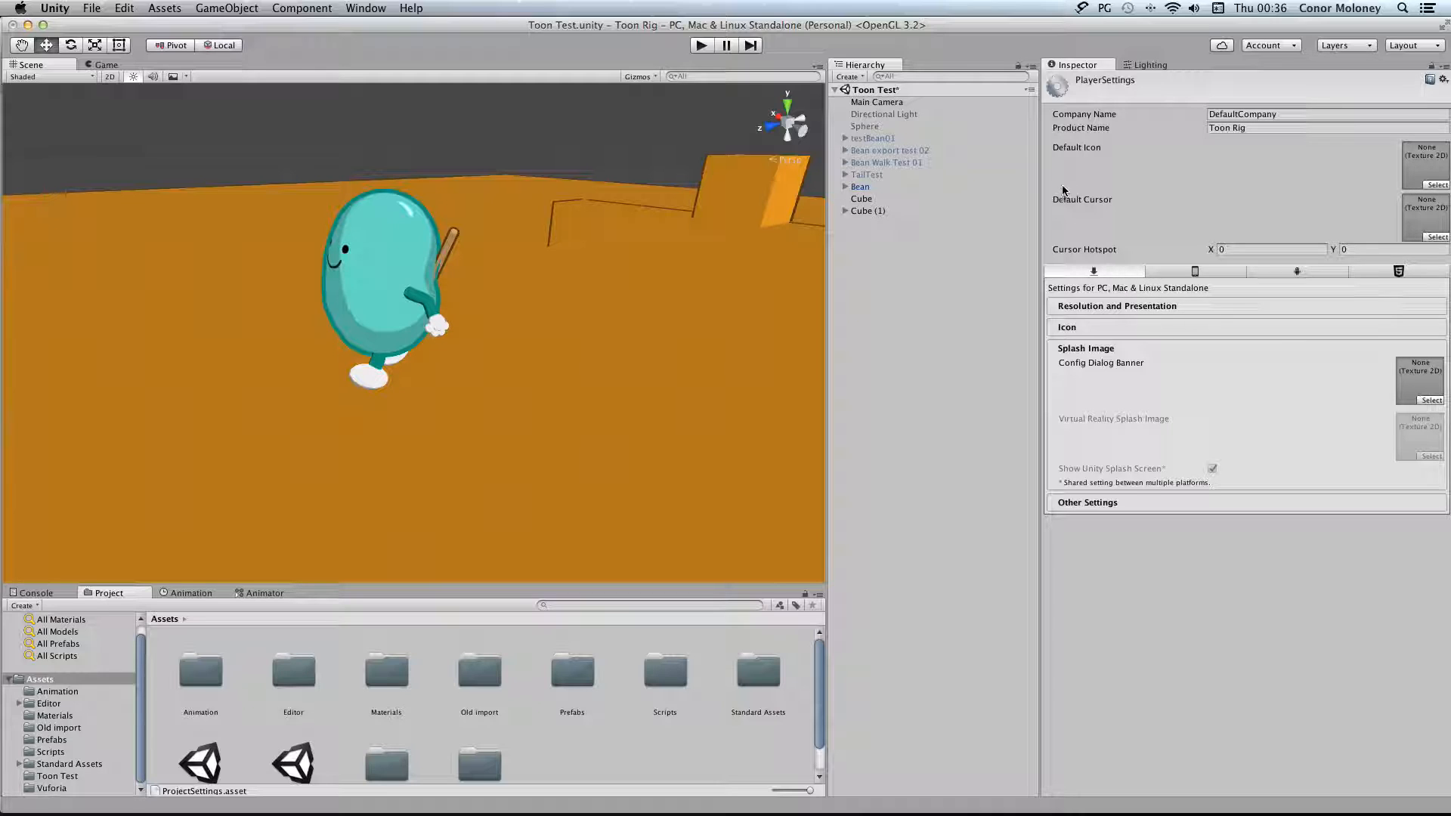
Assign the BeanLogo texture from the Materials folder as the Default Icon in the Player settings
left_click(55, 715)
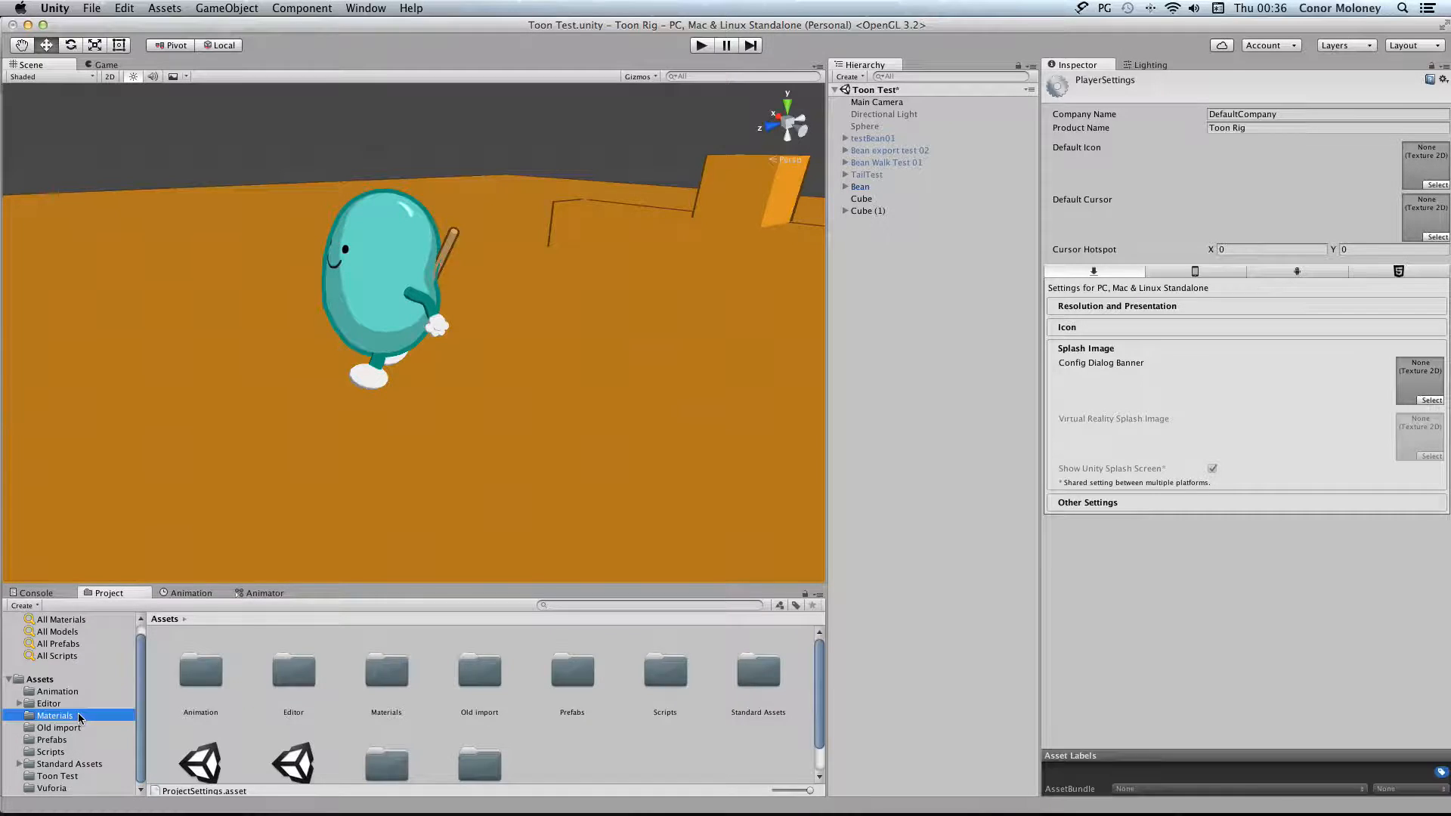
scroll(463, 683, "down", 5)
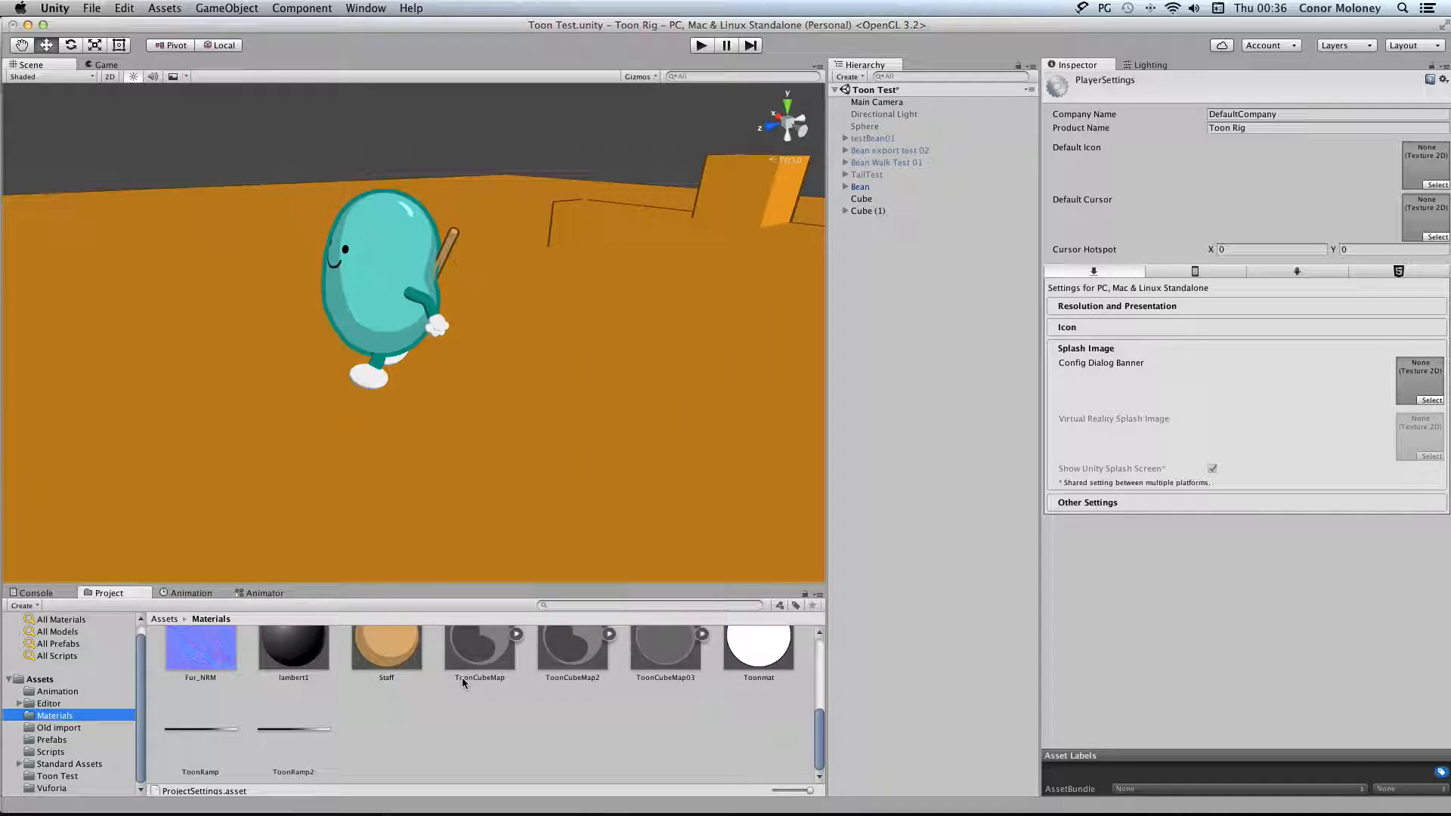
scroll(462, 683, "up", 5)
scroll(465, 682, "down", 2)
scroll(495, 677, "up", 2)
left_click_drag(492, 675, 1424, 165)
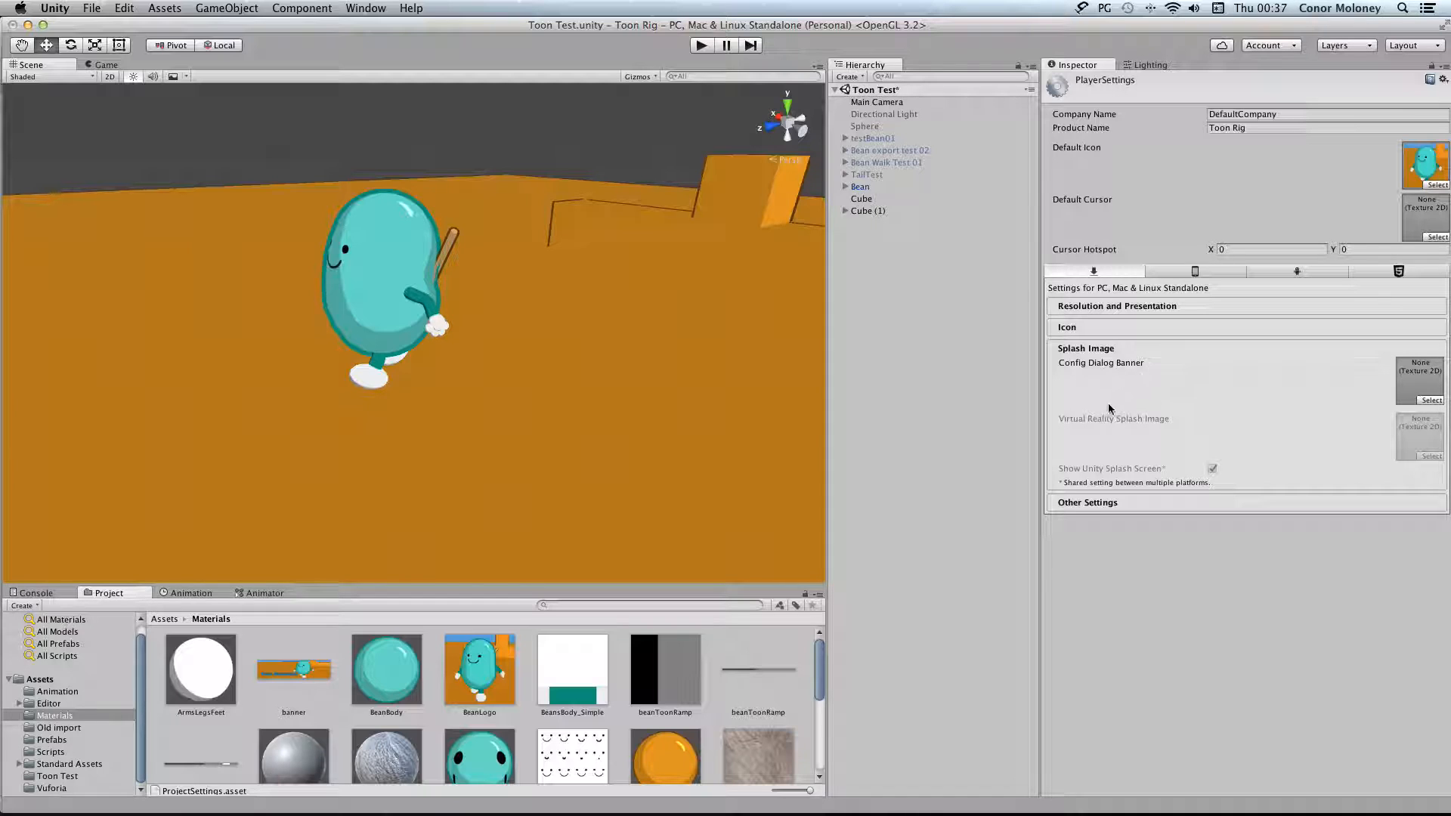
Open the banner texture in Photoshop, check its image size in pixels without changing it, and return to Unity
double_click(300, 670)
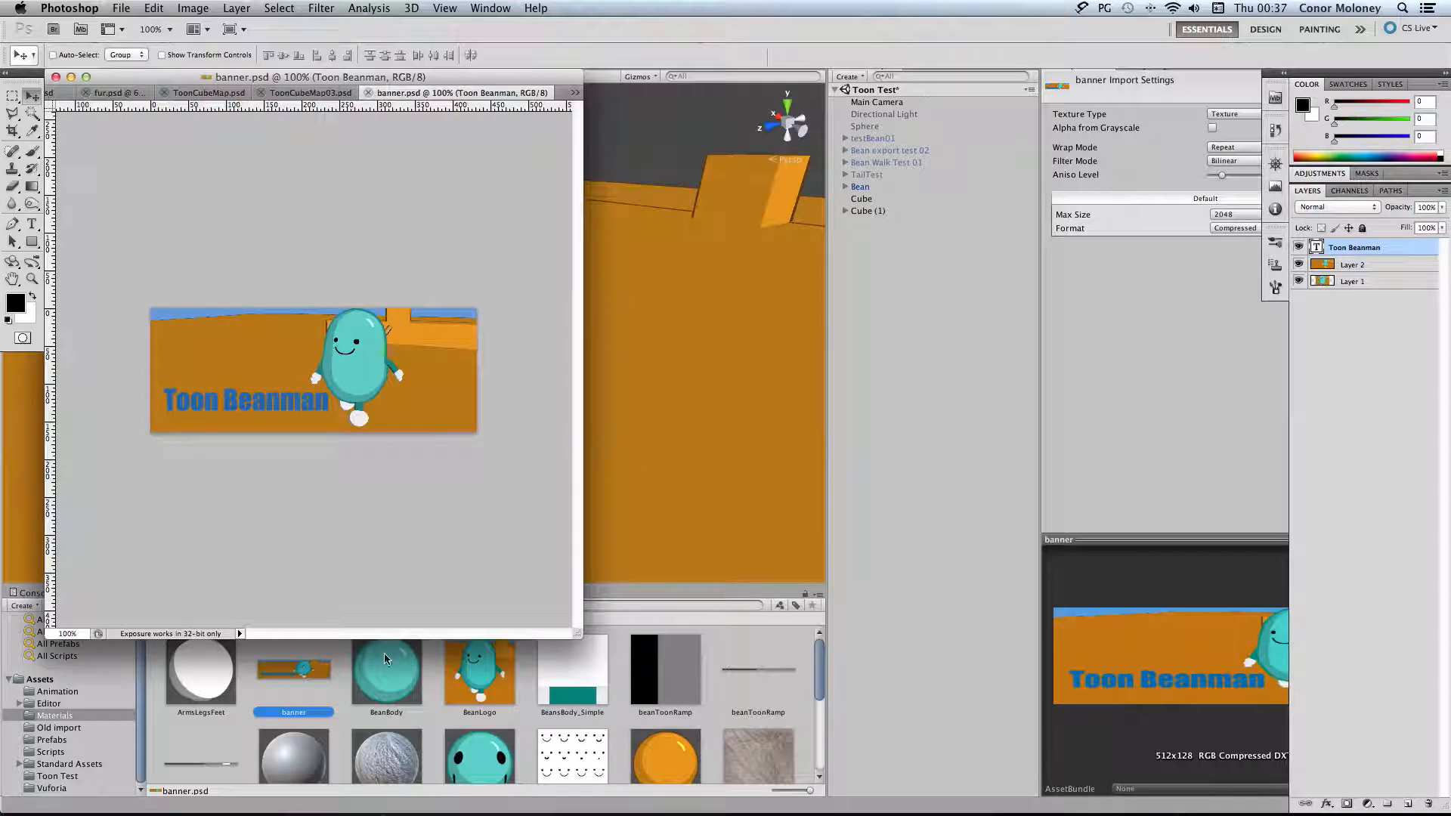
left_click(193, 8)
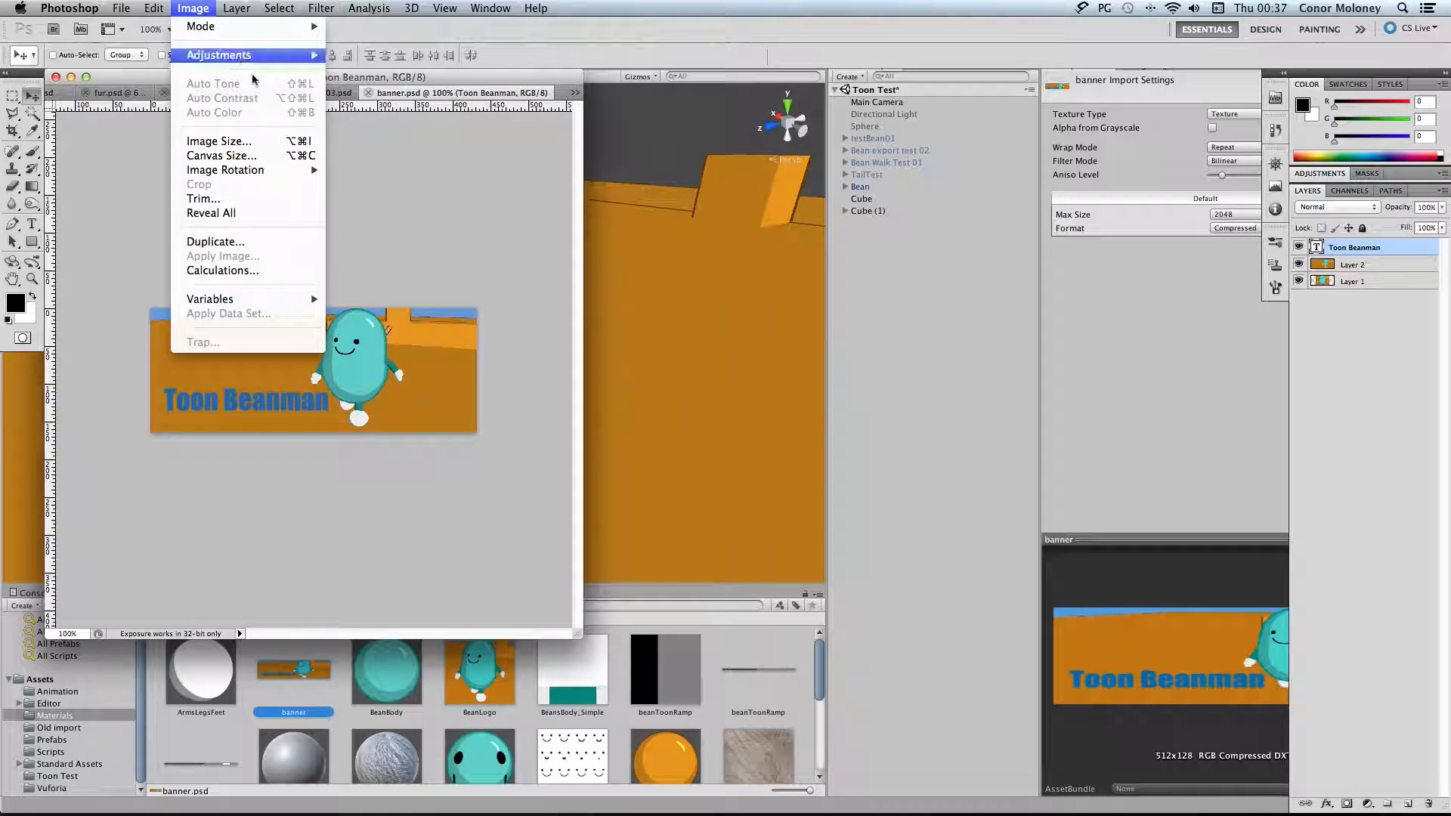
left_click(248, 144)
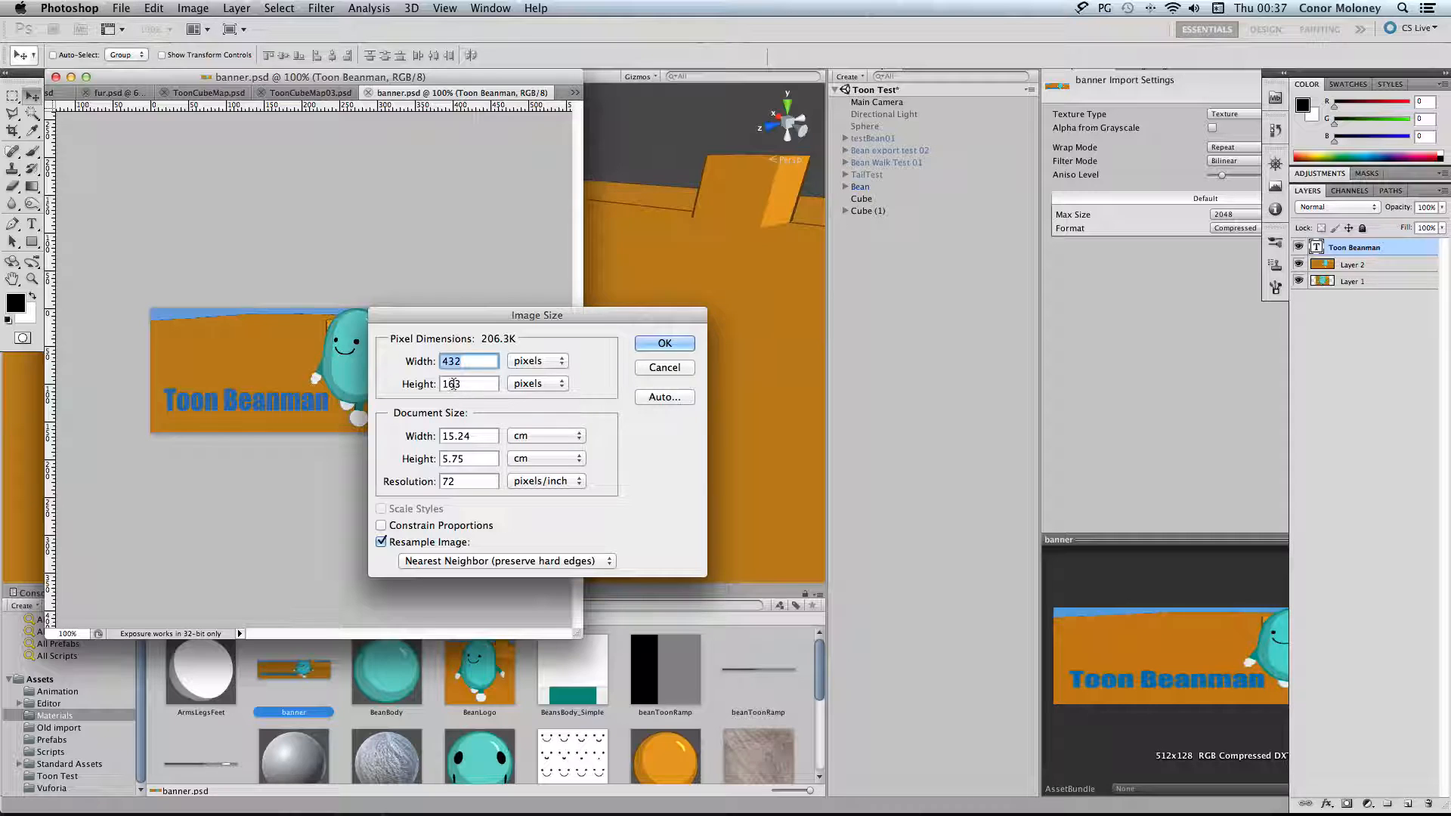
left_click(665, 368)
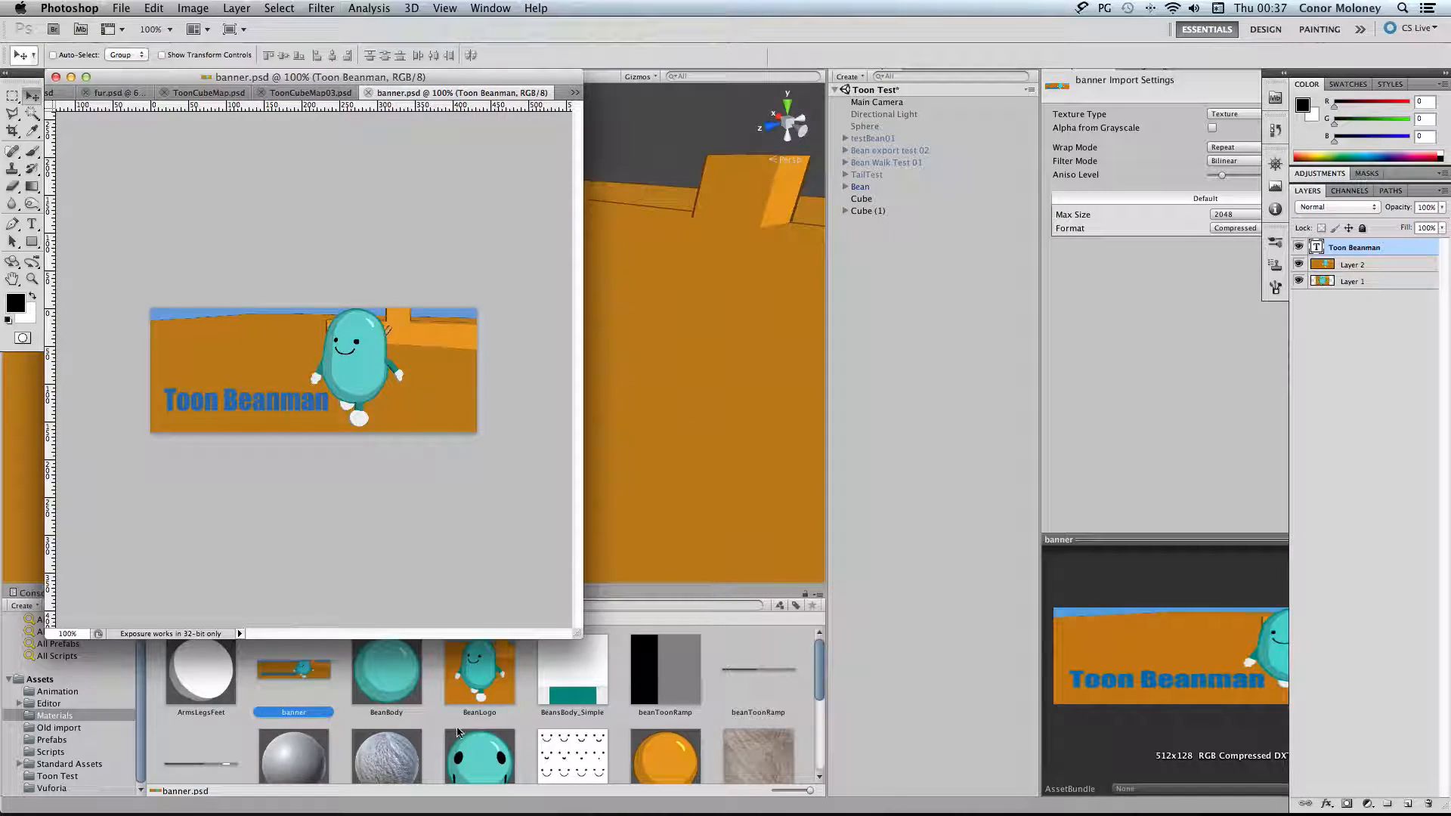
left_click(306, 671)
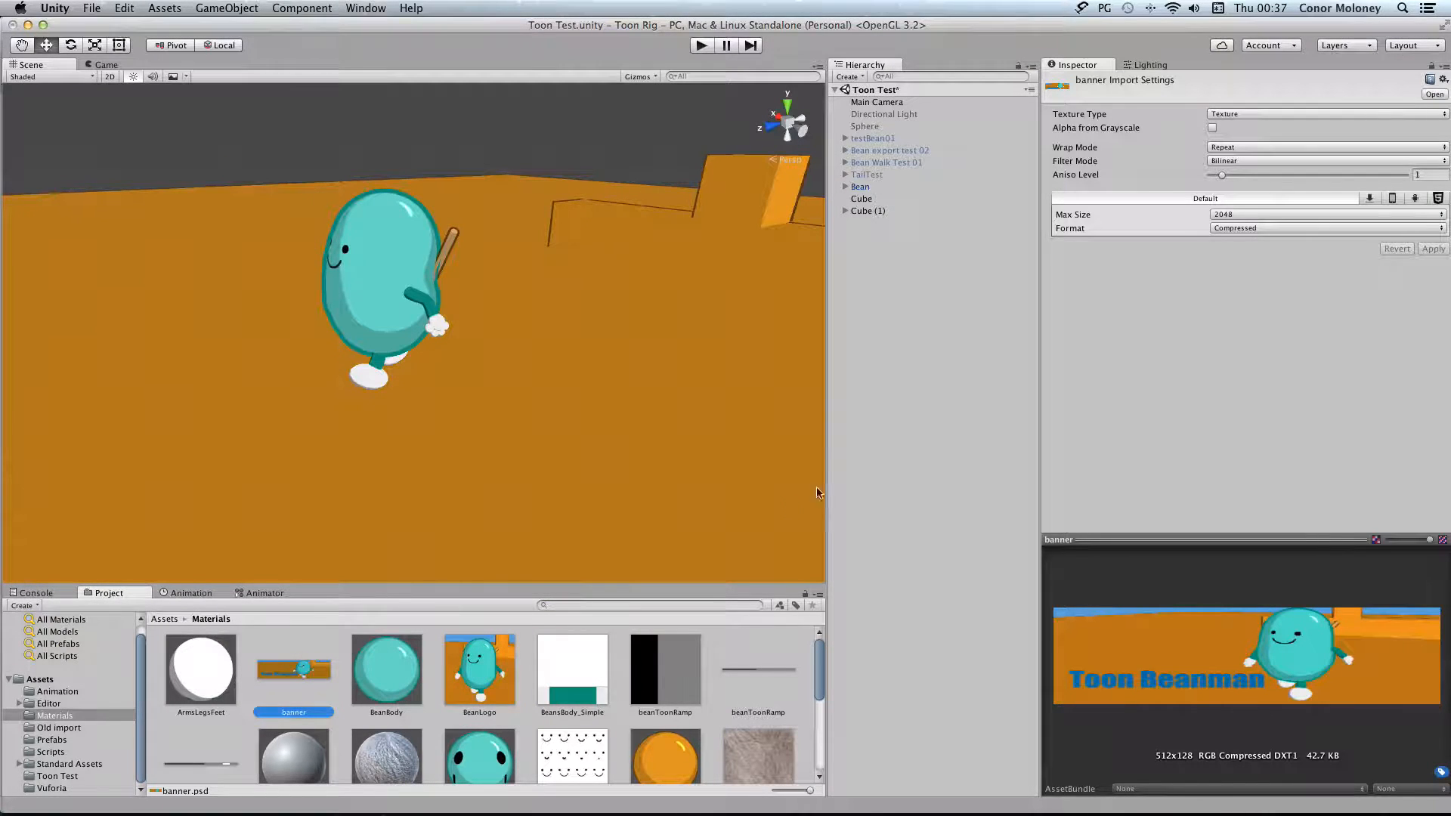
Reopen the Player settings and assign the banner texture as the Config Dialog Banner under Splash Image
left_click(165, 9)
left_click(165, 9)
left_click(123, 8)
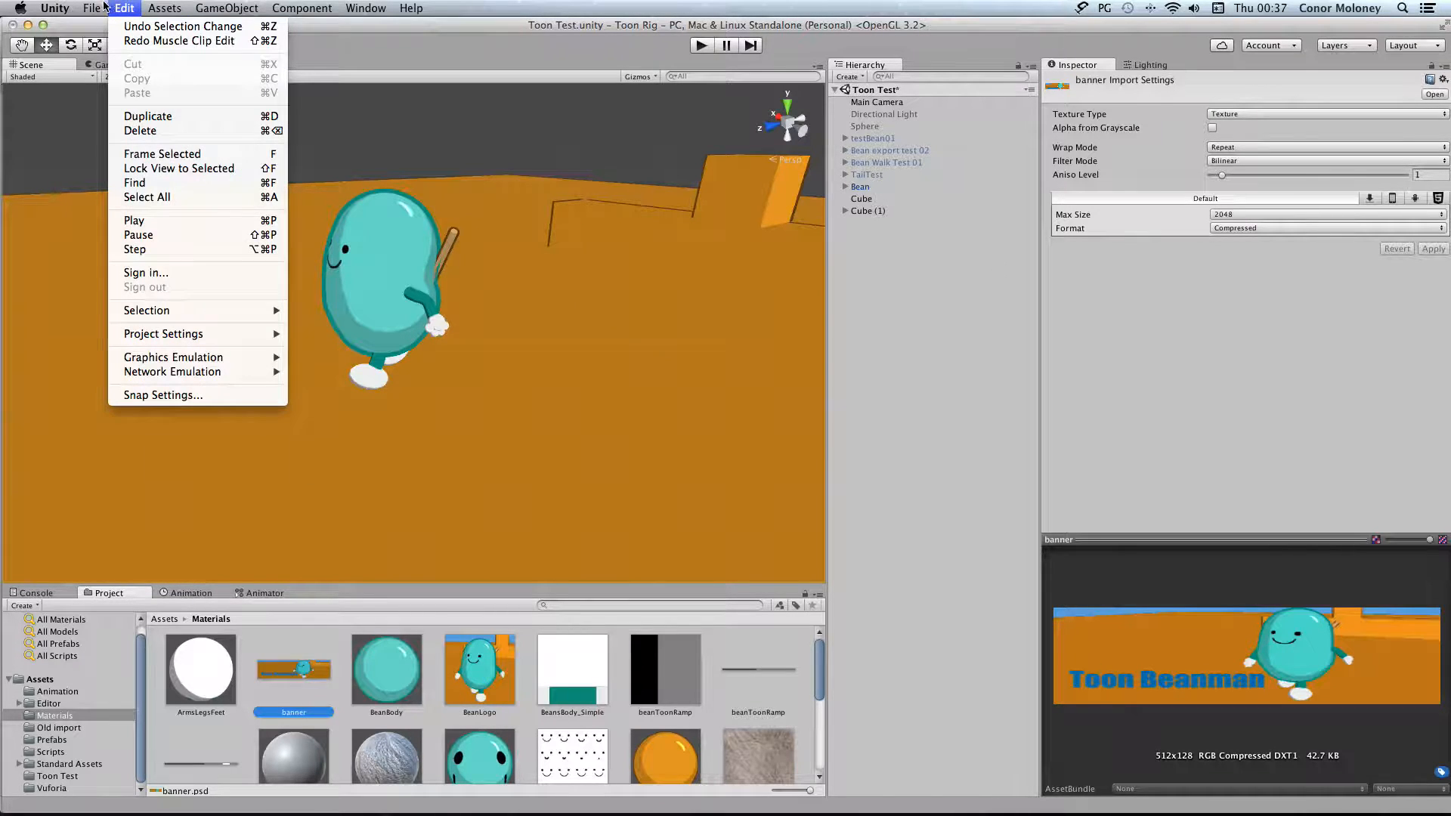
mouse_move(123, 8)
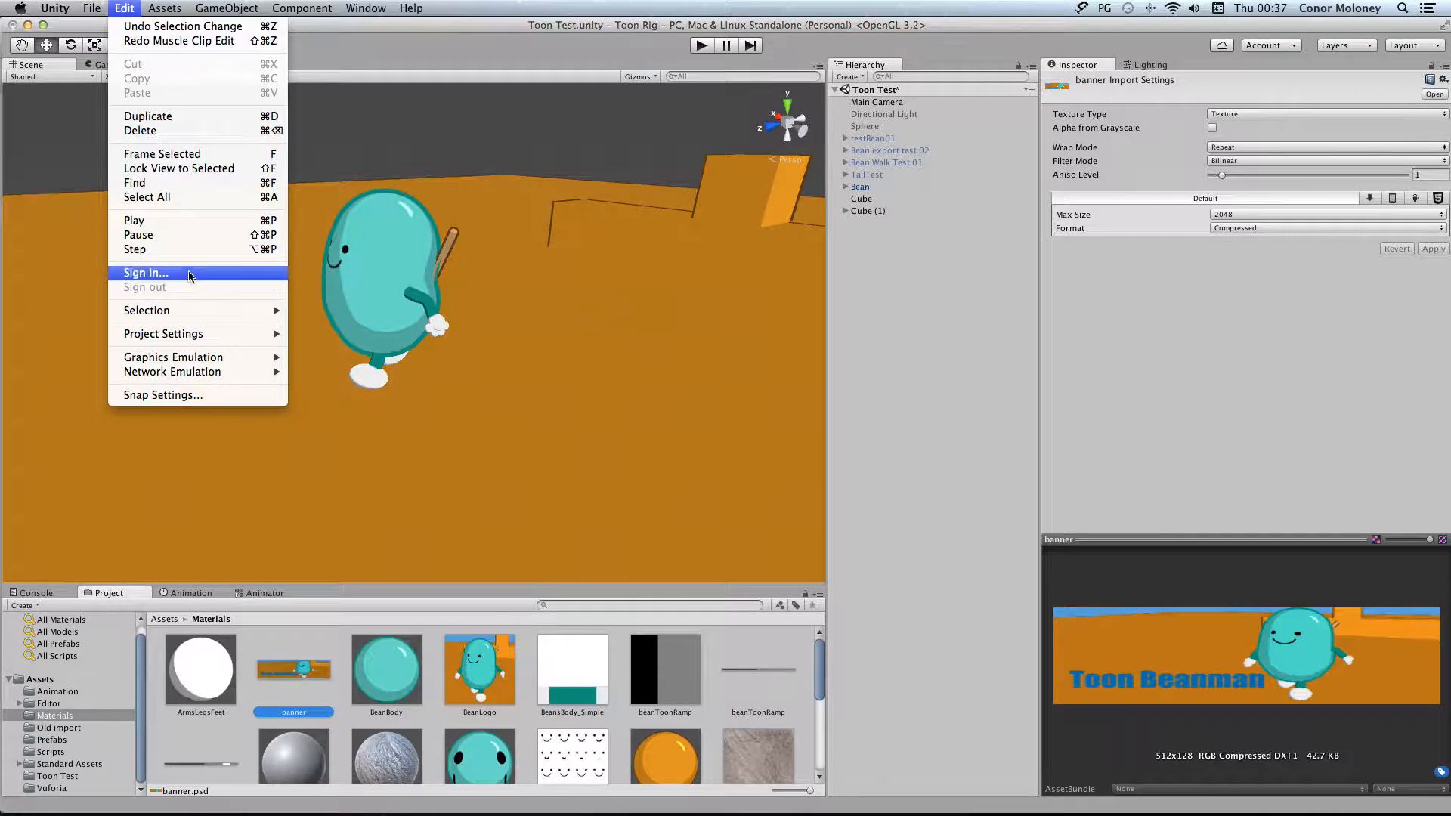
mouse_move(212, 313)
mouse_move(245, 336)
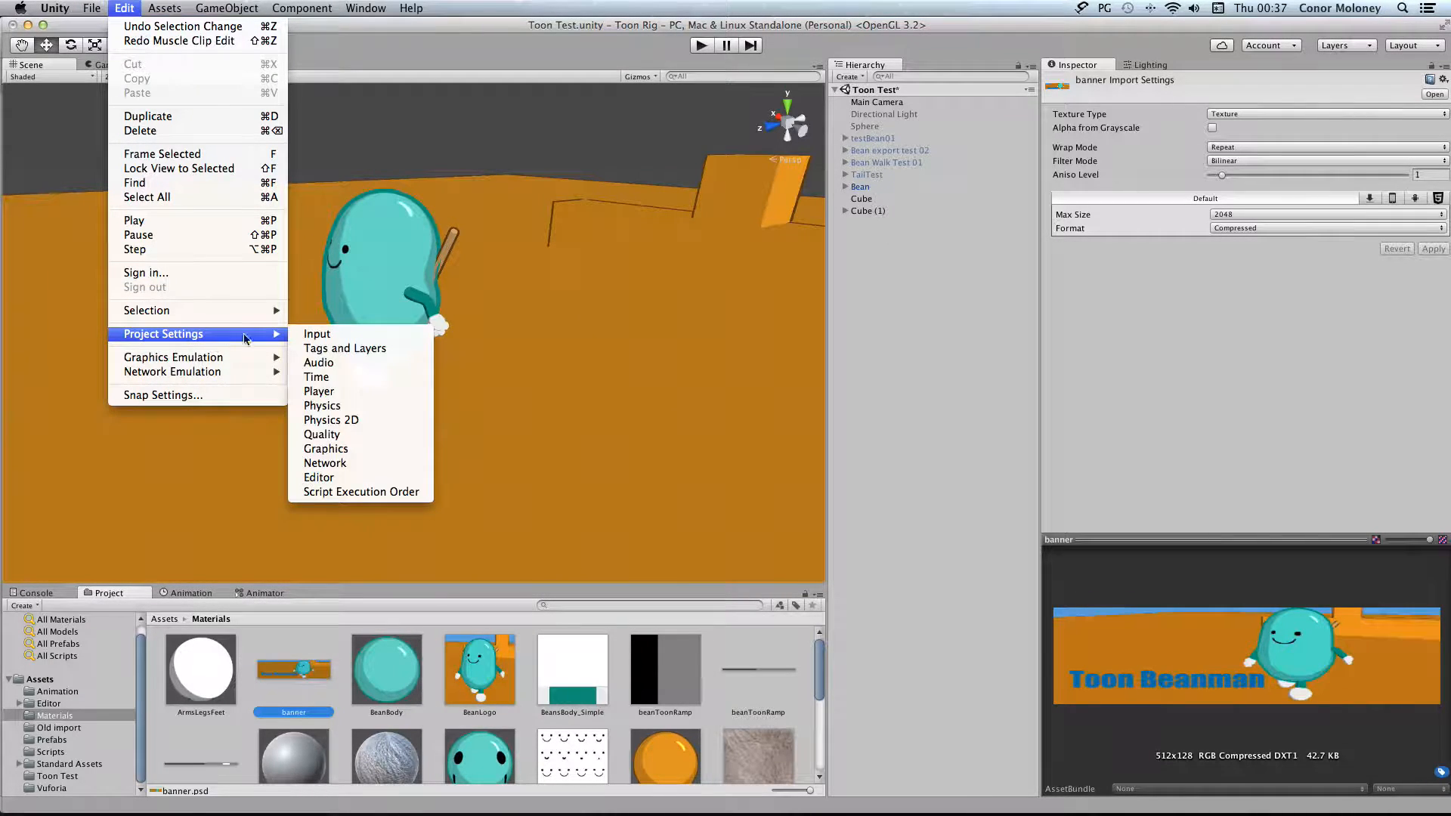
left_click(362, 393)
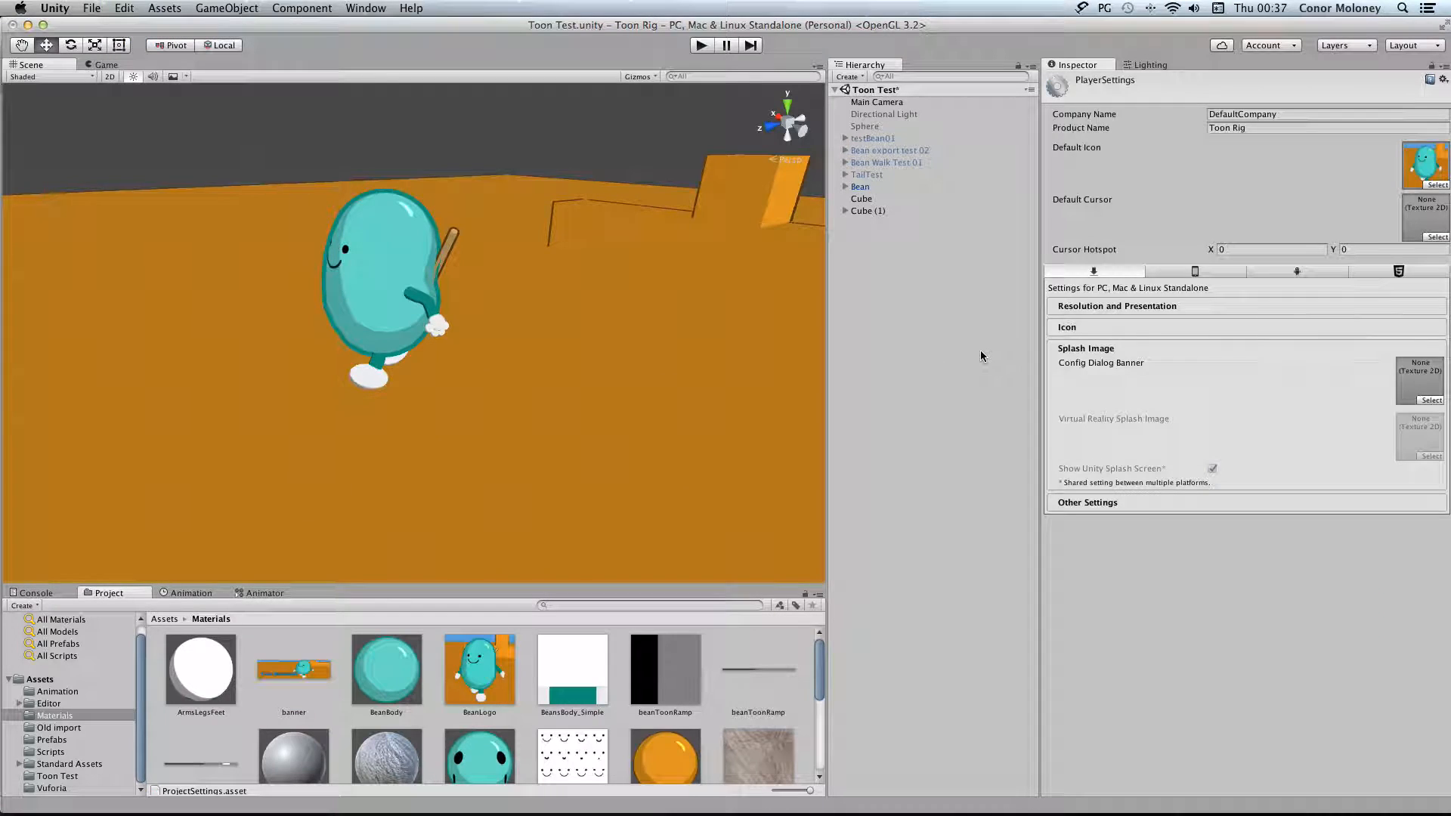
left_click_drag(294, 669, 1408, 366)
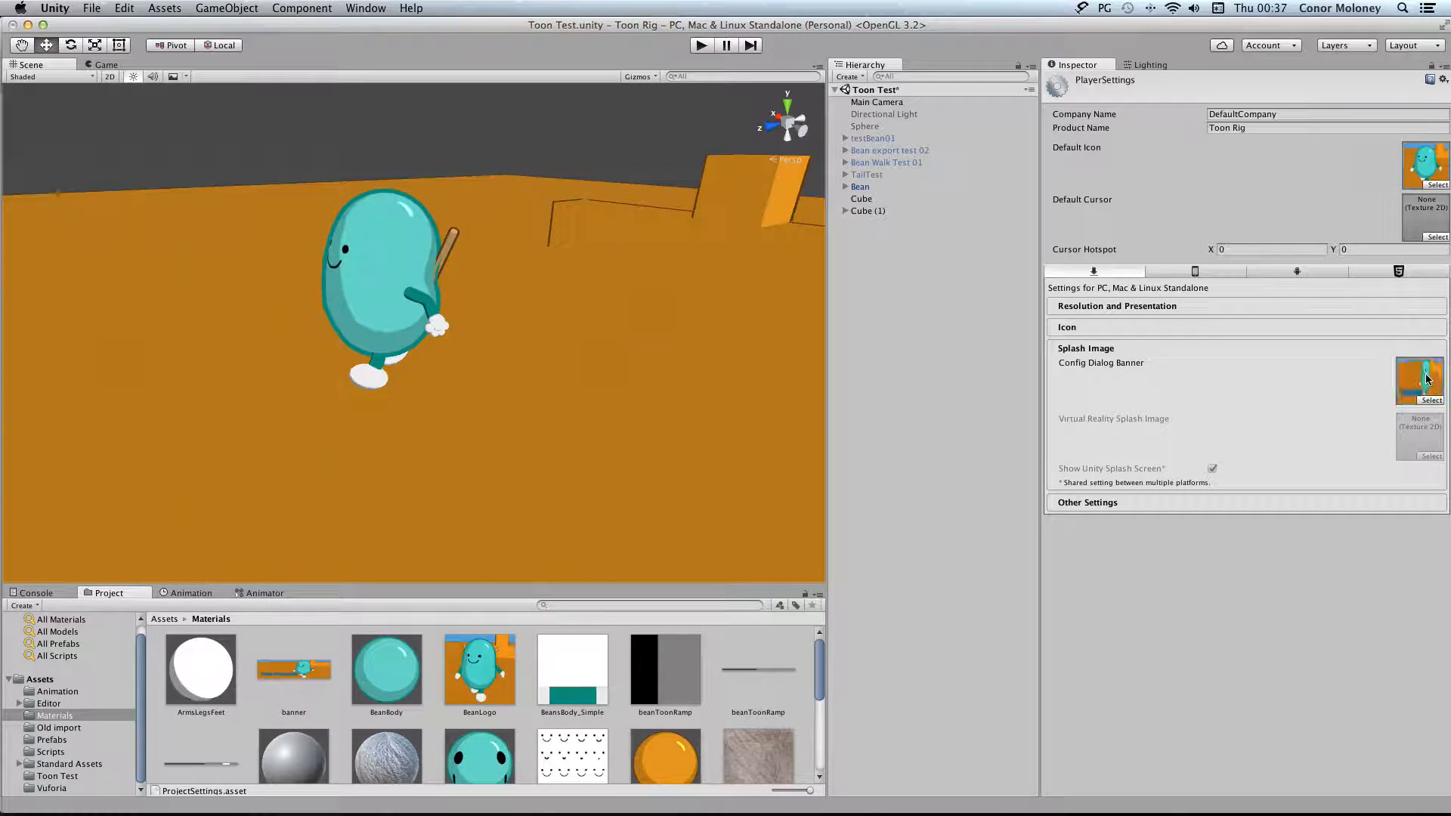
Expand the Other Settings section of the Player settings and review its rendering, configuration and optimization options
left_click(1136, 500)
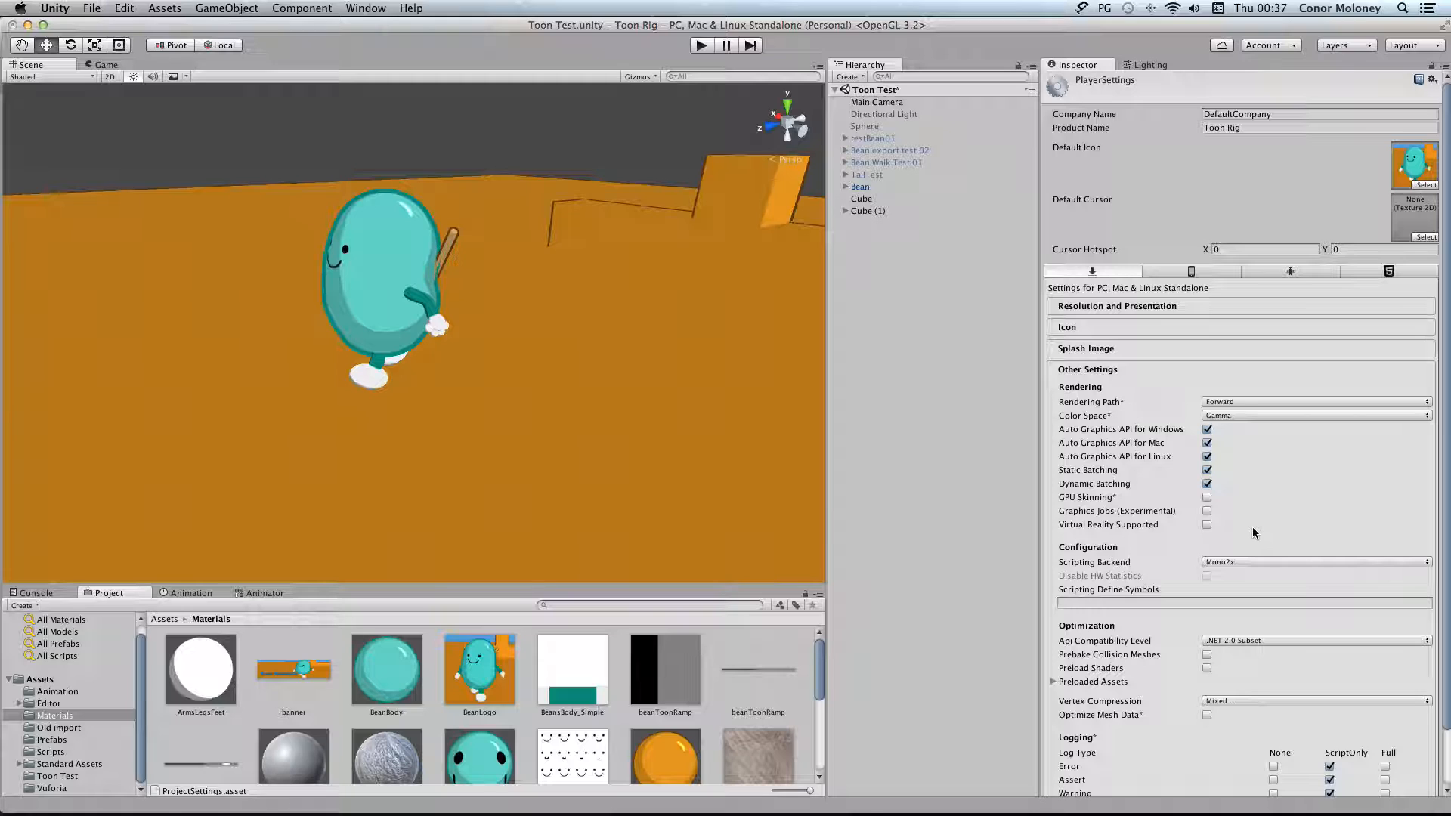
scroll(1252, 527, "down", 2)
scroll(1244, 529, "up", 2)
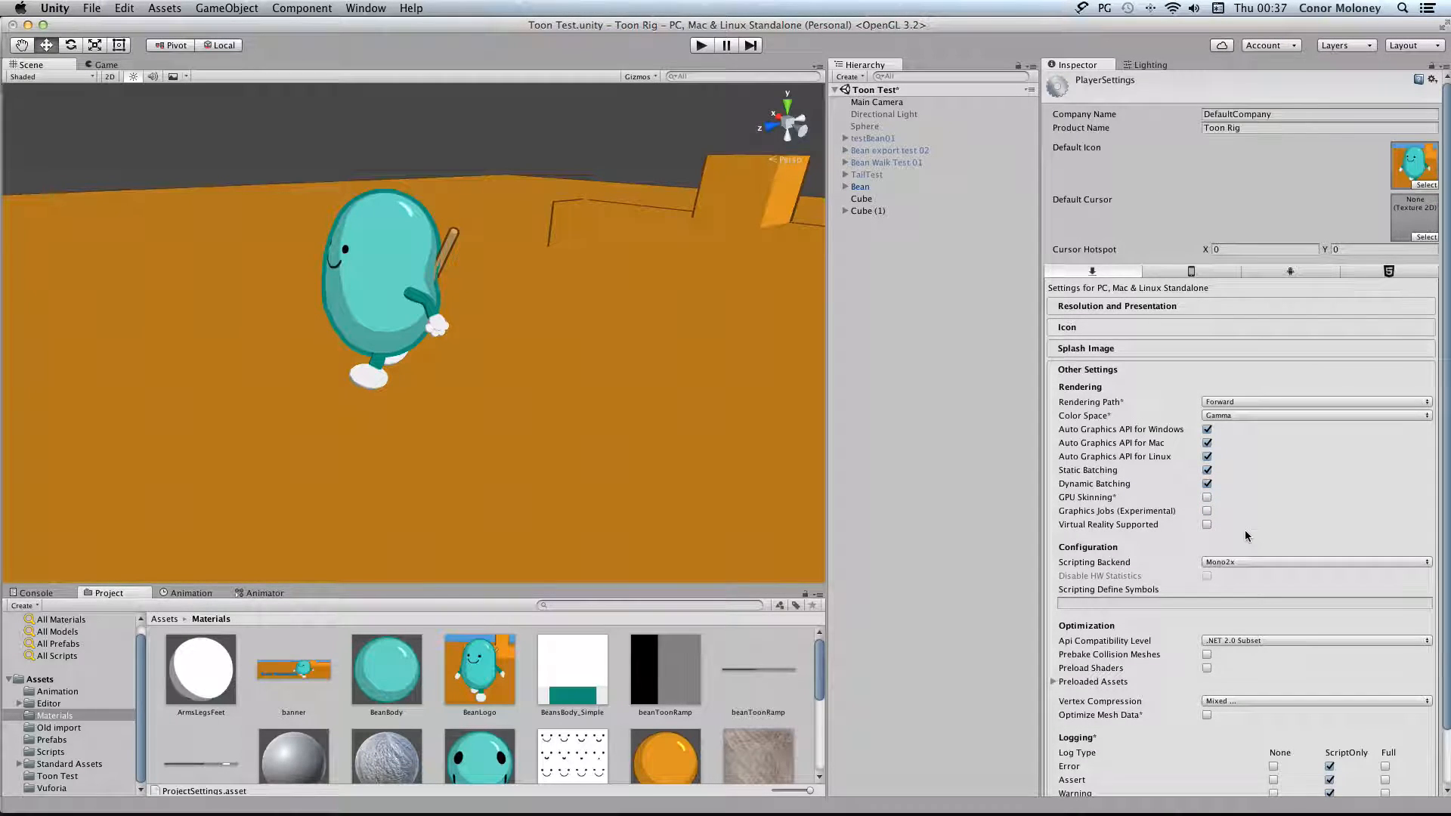
Switch to Firefox to consult the Unity manual's Player Settings page, then return to Unity and expand Resolution and Presentation
key("super+Tab")
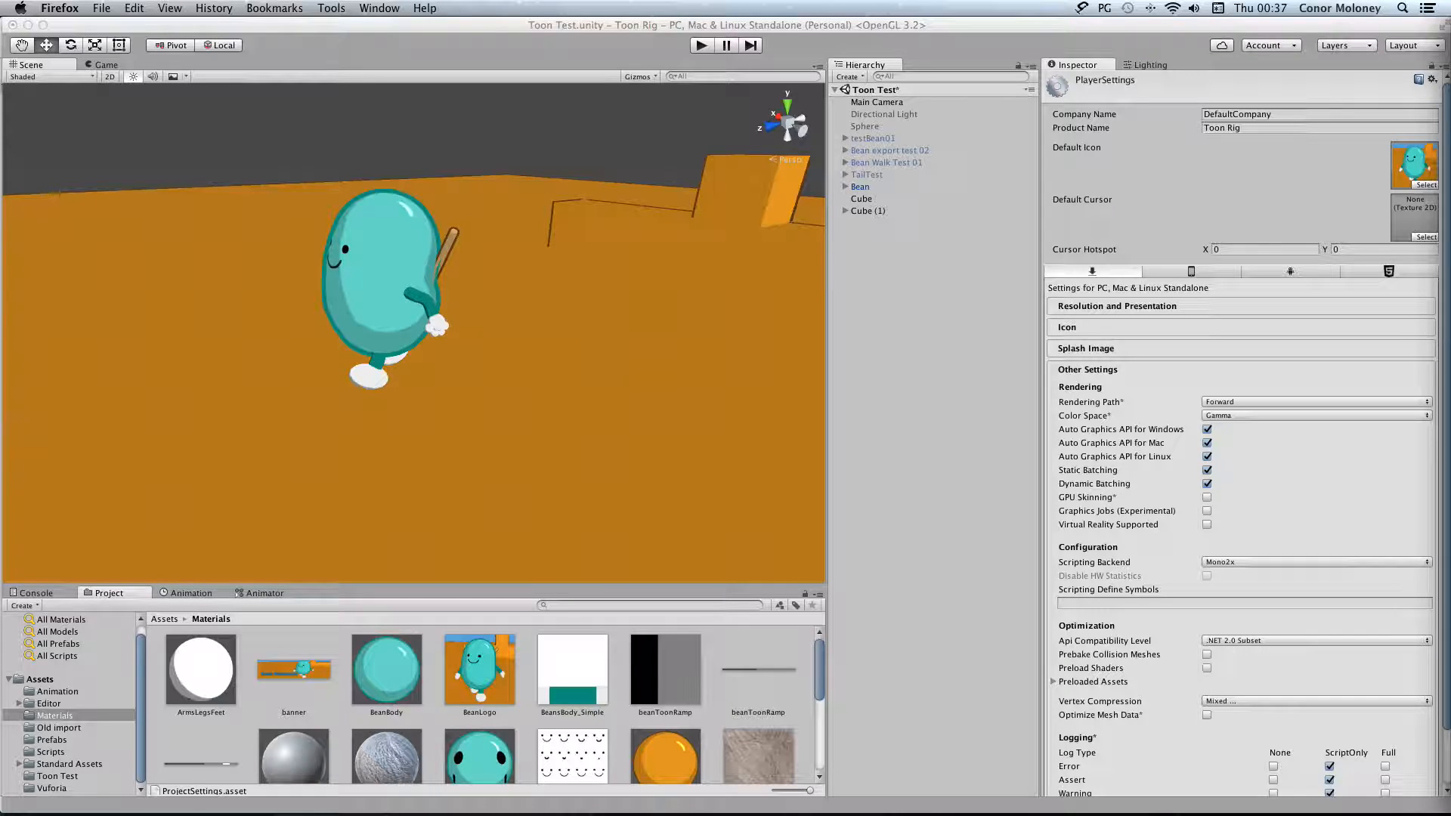
left_click_drag(484, 78, 446, 71)
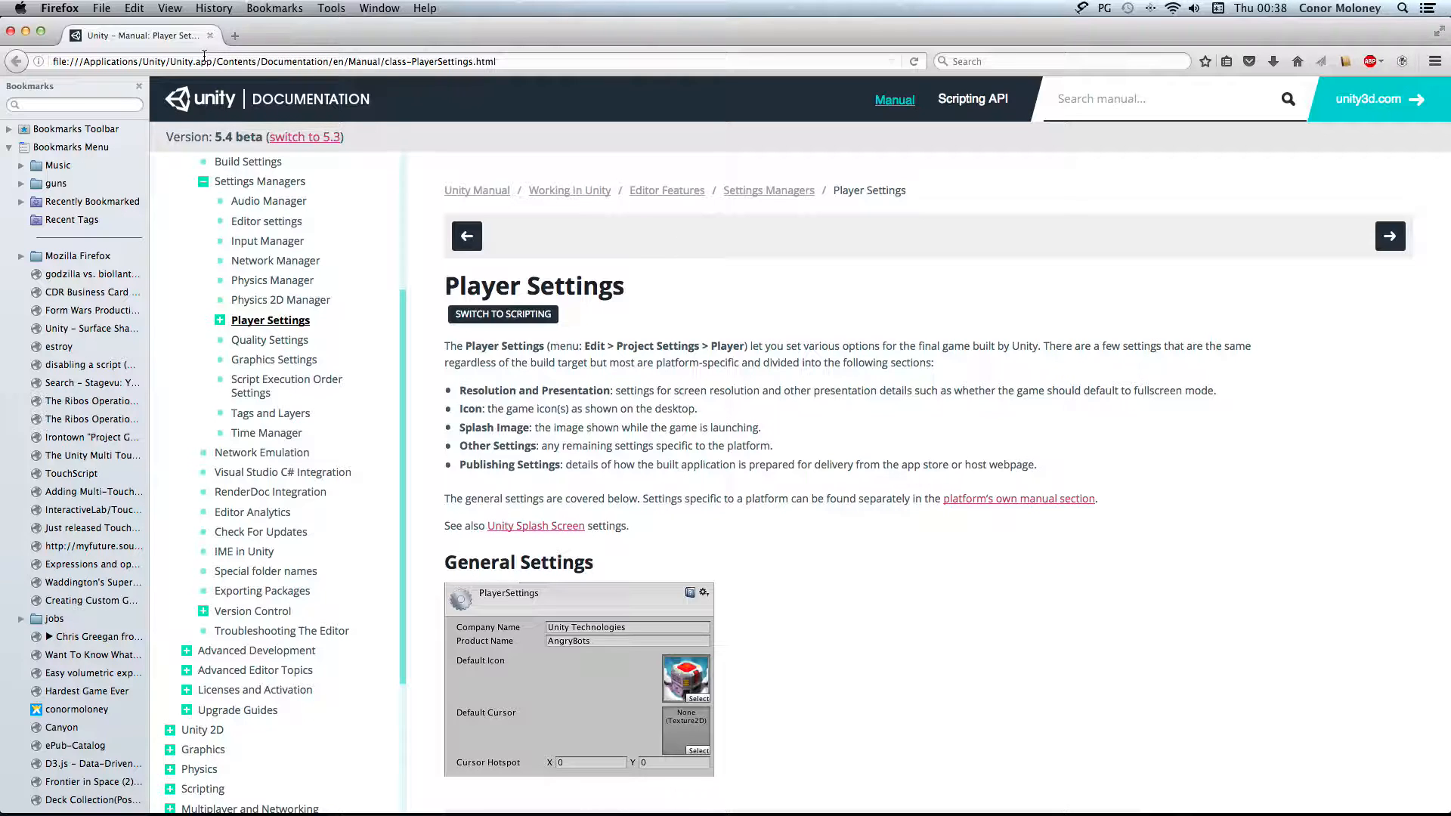
left_click(25, 31)
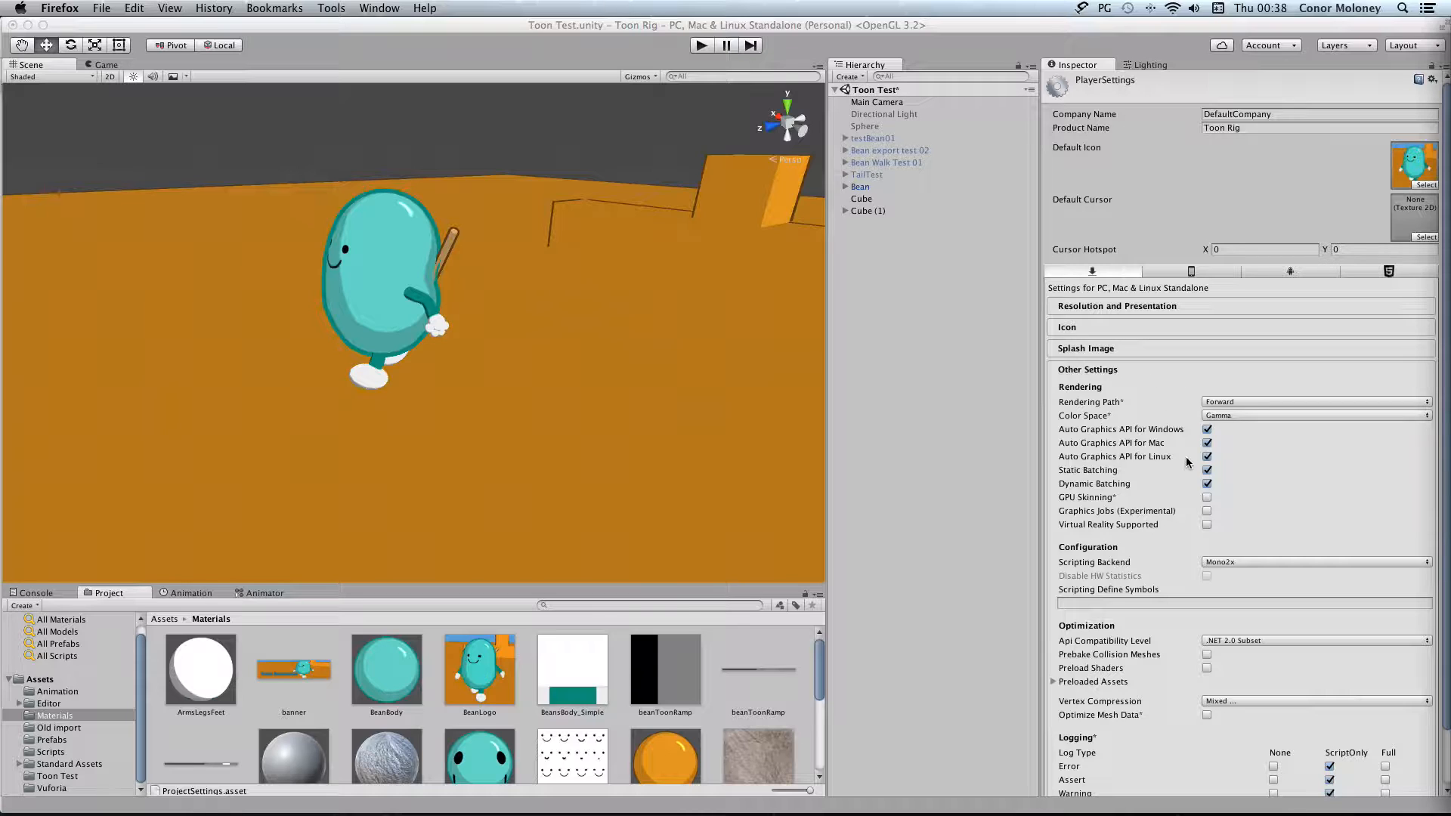
scroll(1185, 460, "down", 2)
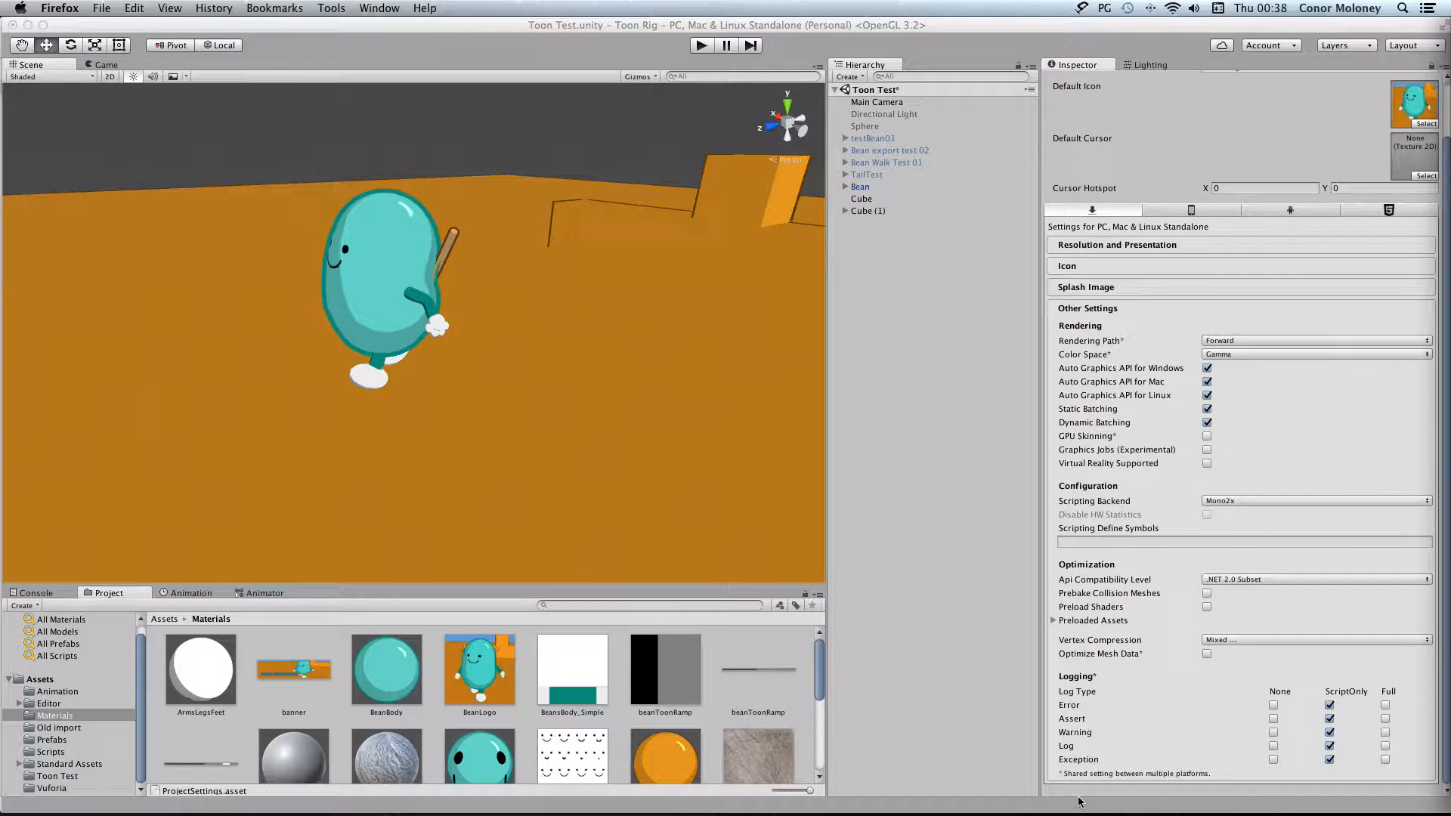
left_click(1179, 245)
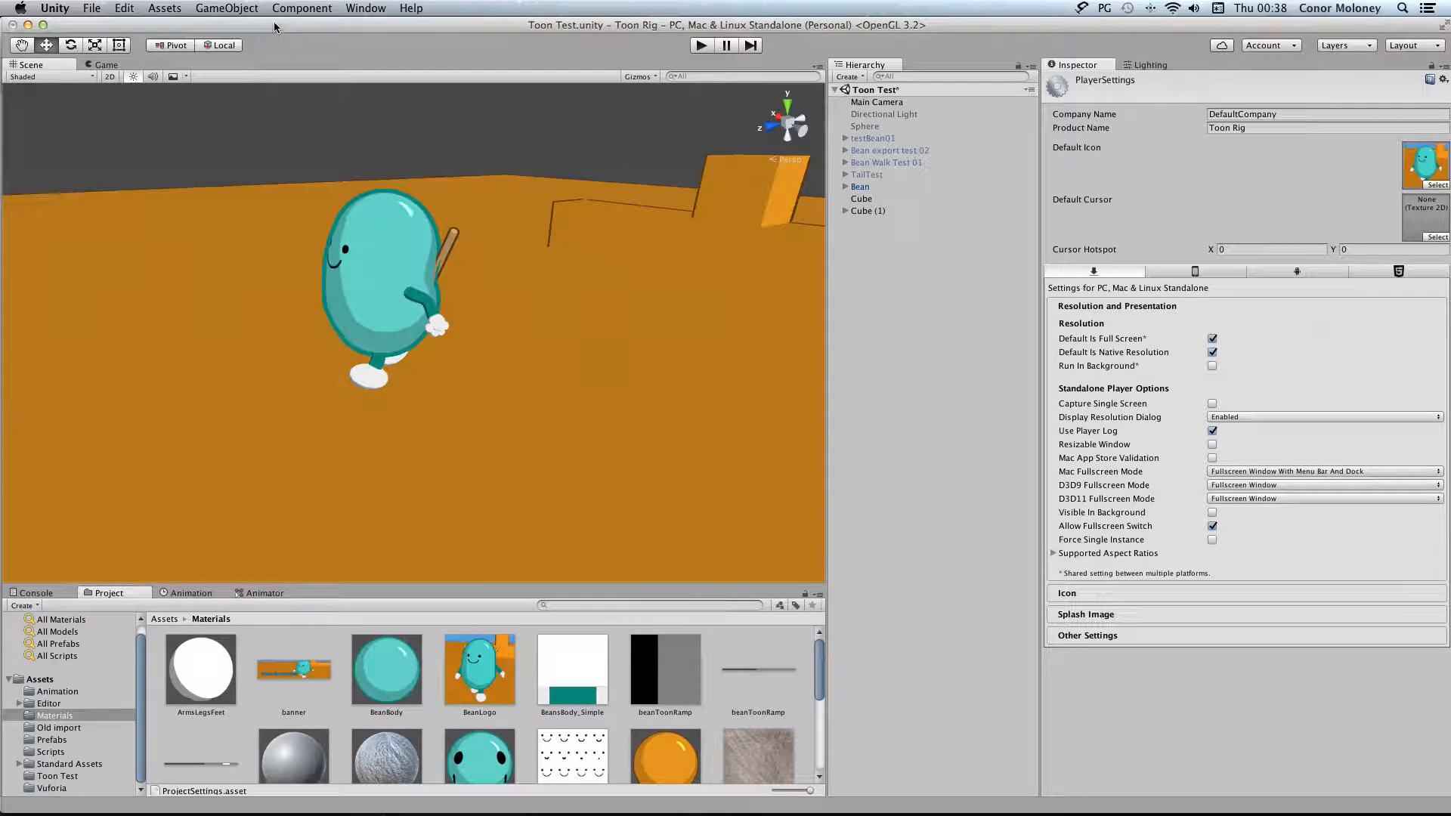
Open the Build Settings and add the open Toon Test scene to the build
left_click(124, 8)
mouse_move(92, 7)
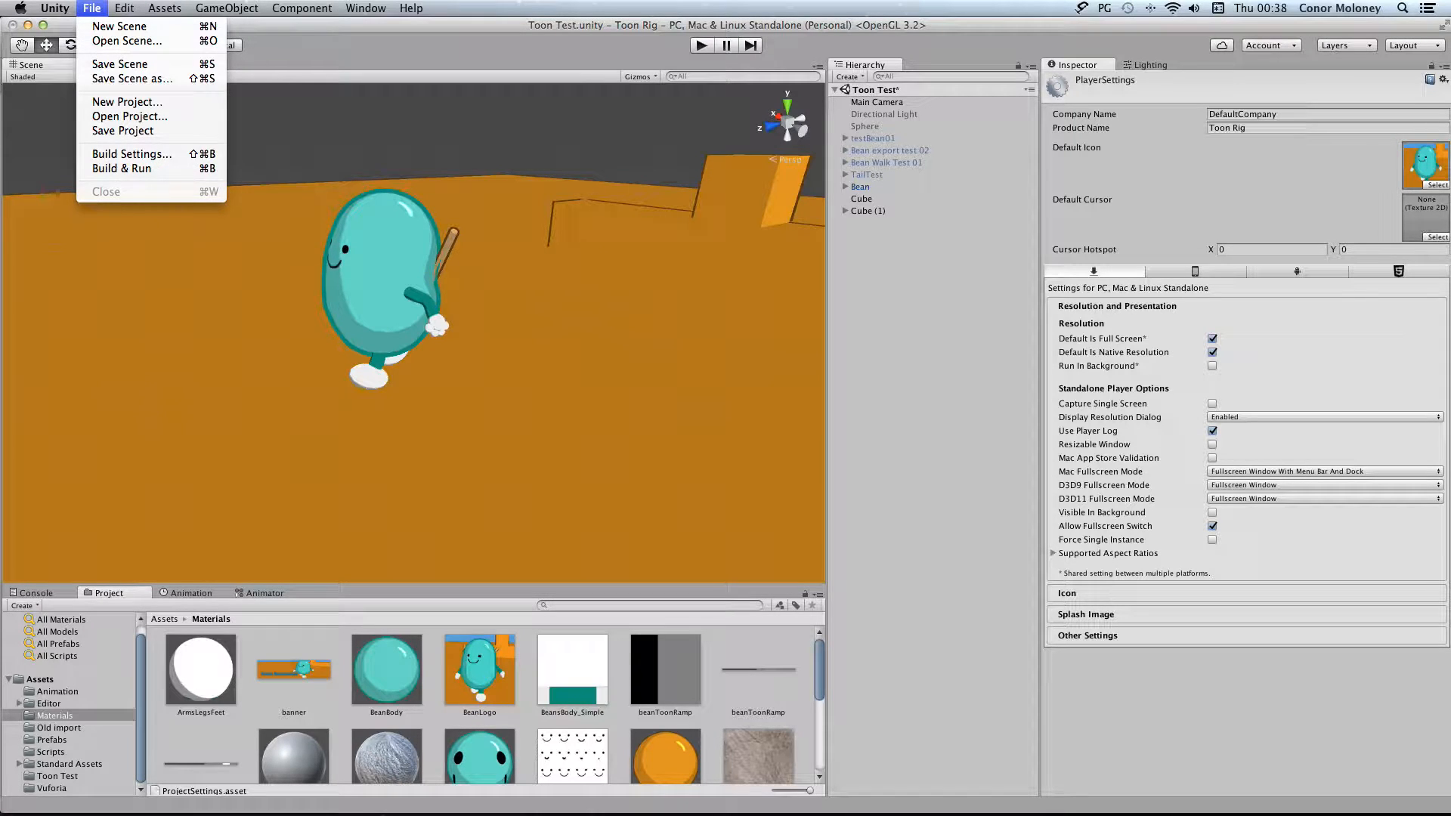
left_click(132, 154)
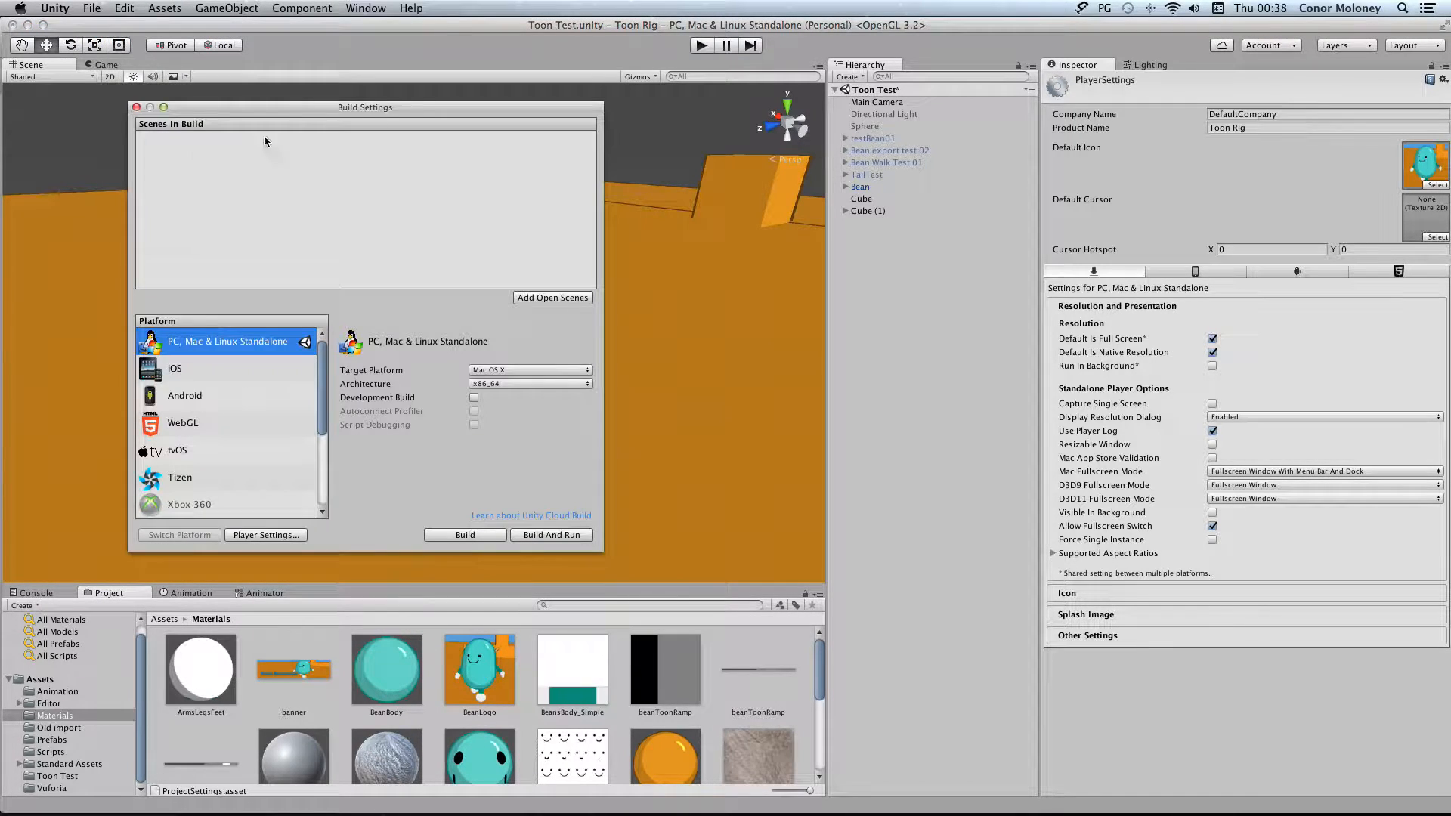
left_click_drag(345, 115, 664, 139)
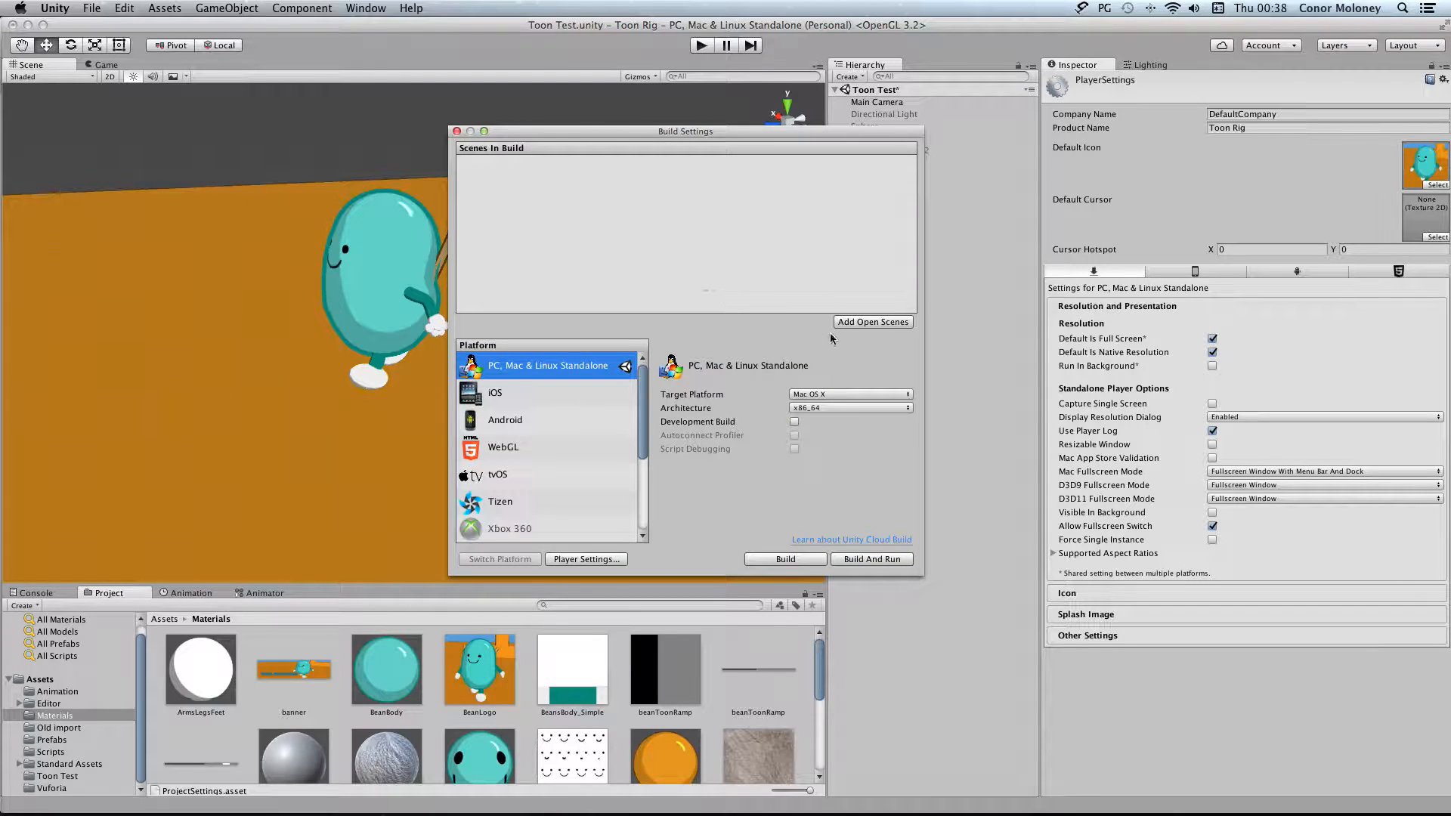
left_click(857, 325)
Toggle Development Build on and off, view the WebGL platform's settings, and reselect PC, Mac & Linux Standalone
left_click(794, 423)
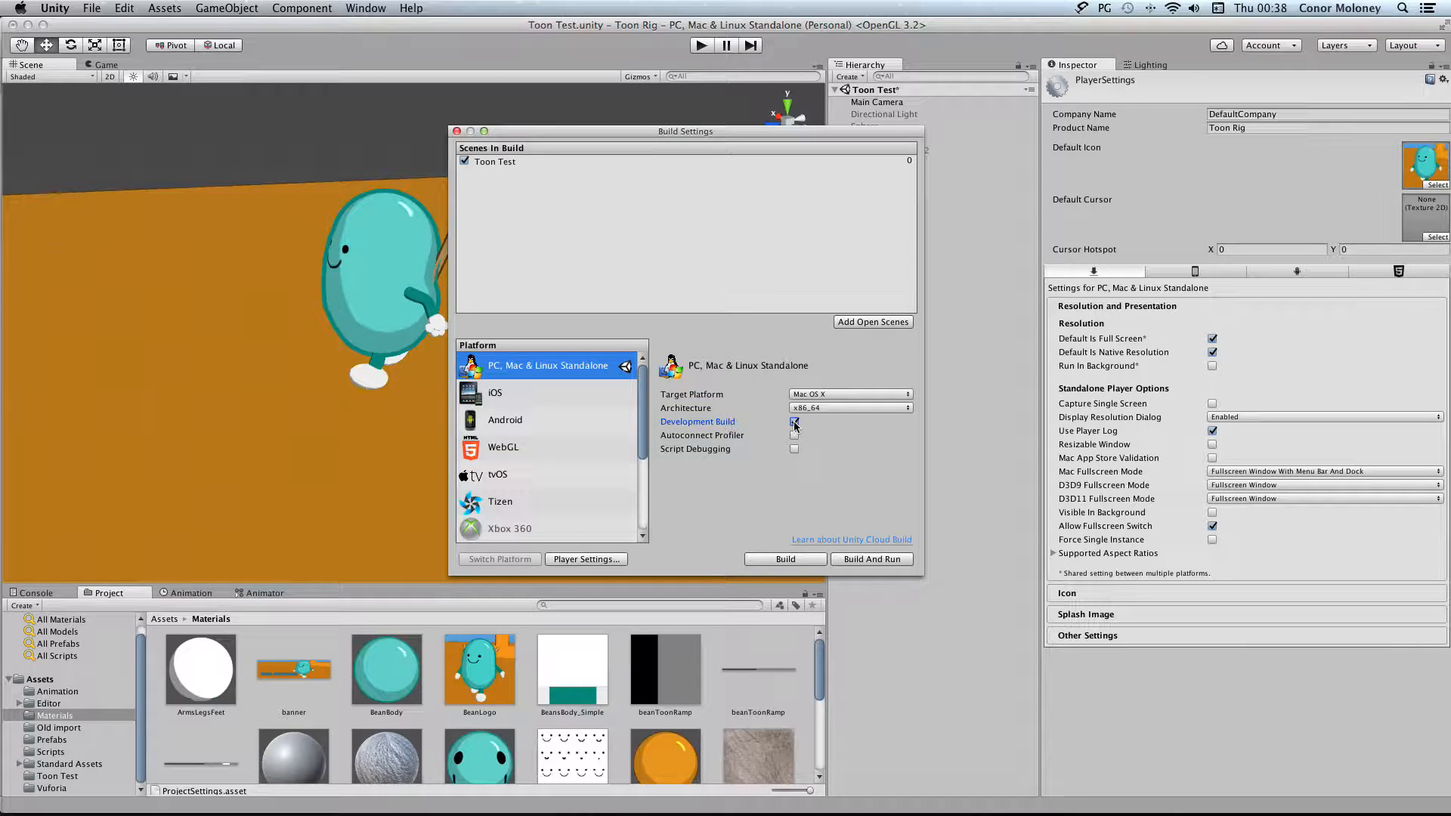
left_click(794, 423)
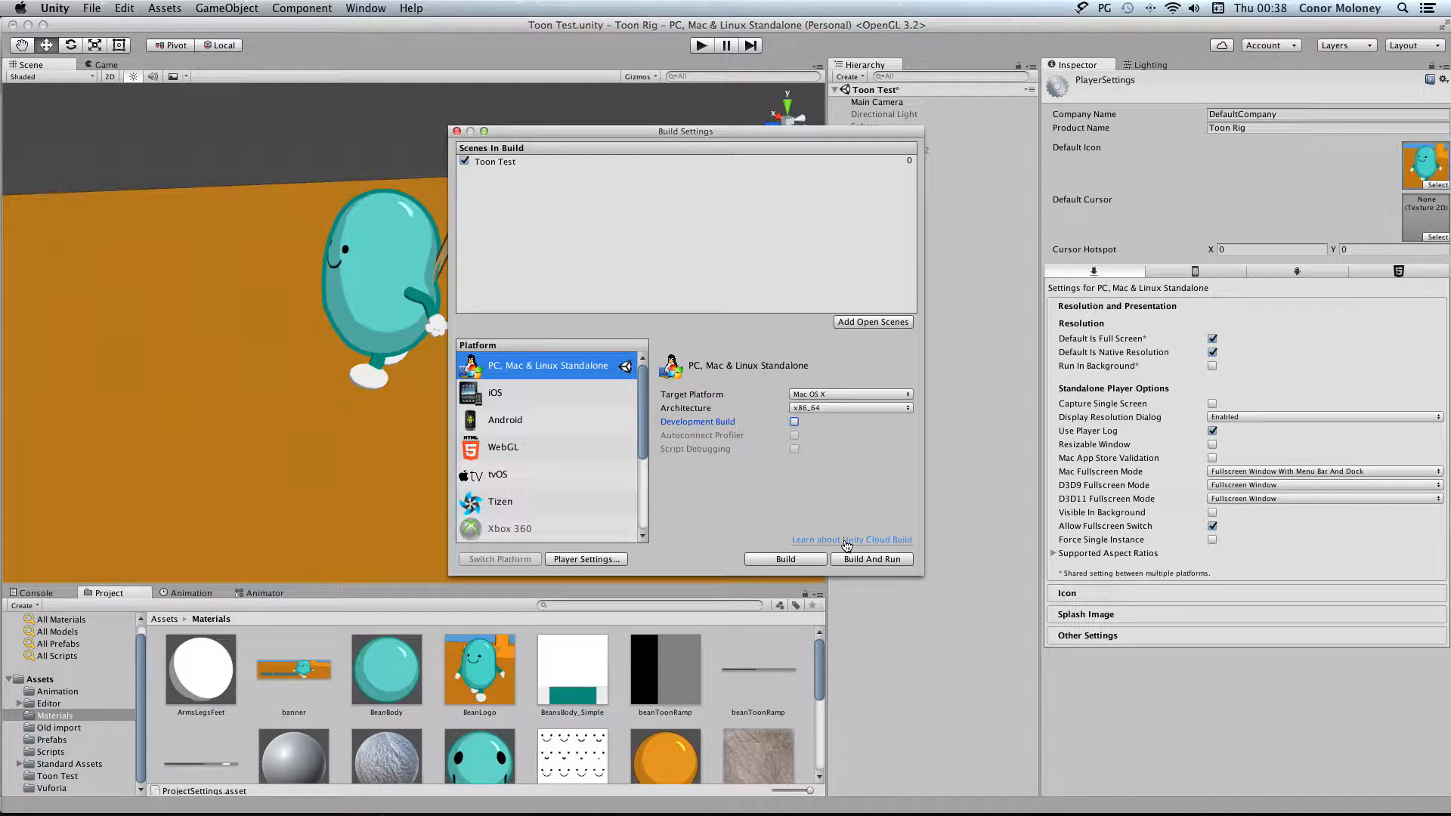
left_click(617, 560)
mouse_move(643, 396)
left_mouse_down()
mouse_move(639, 497)
mouse_move(641, 425)
left_mouse_up()
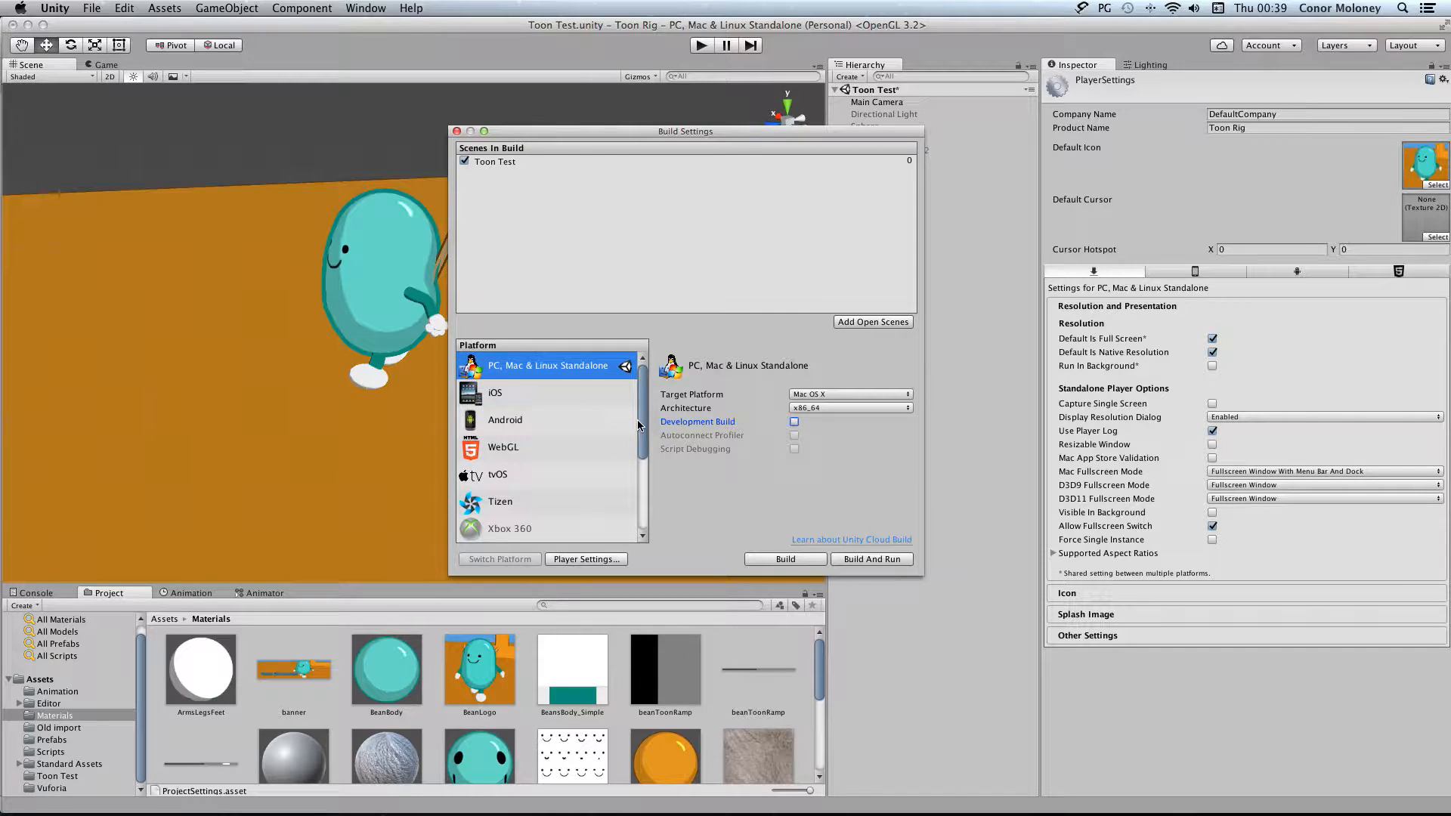
left_click(520, 449)
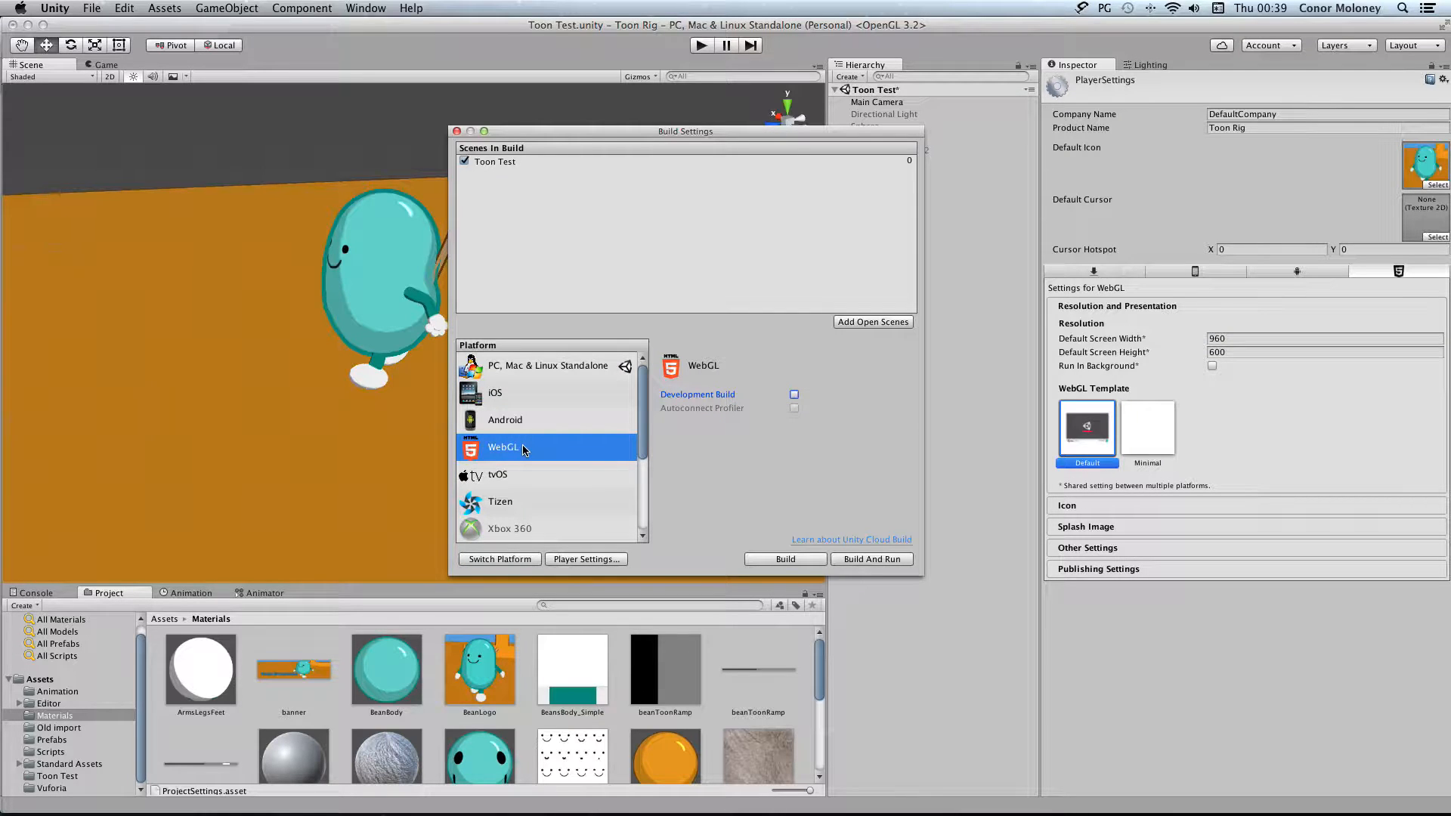
left_click(550, 372)
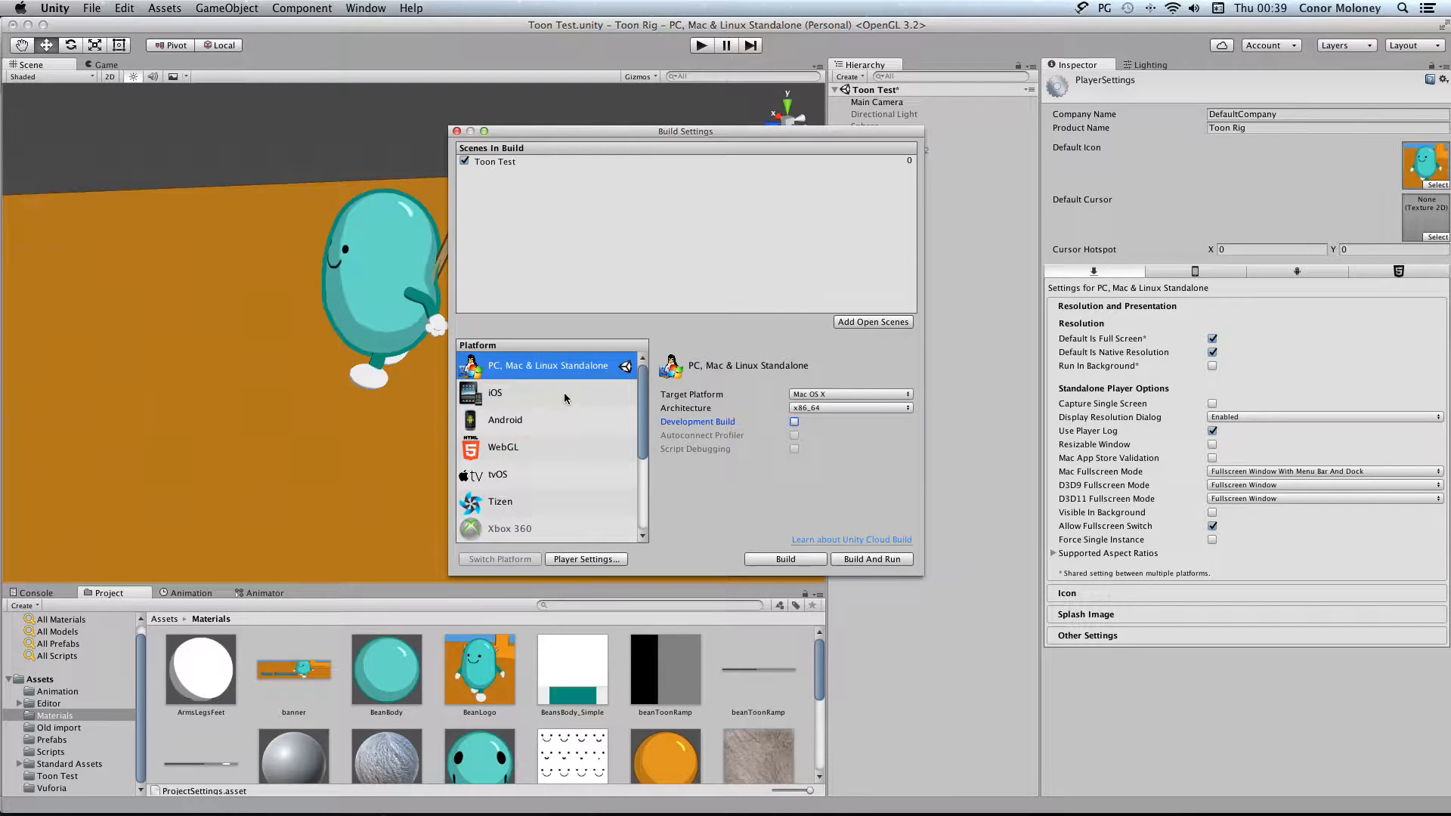
Start Build And Run for Mac OS X and create a TestBuild folder inside Toon Rig as its destination
left_click(873, 559)
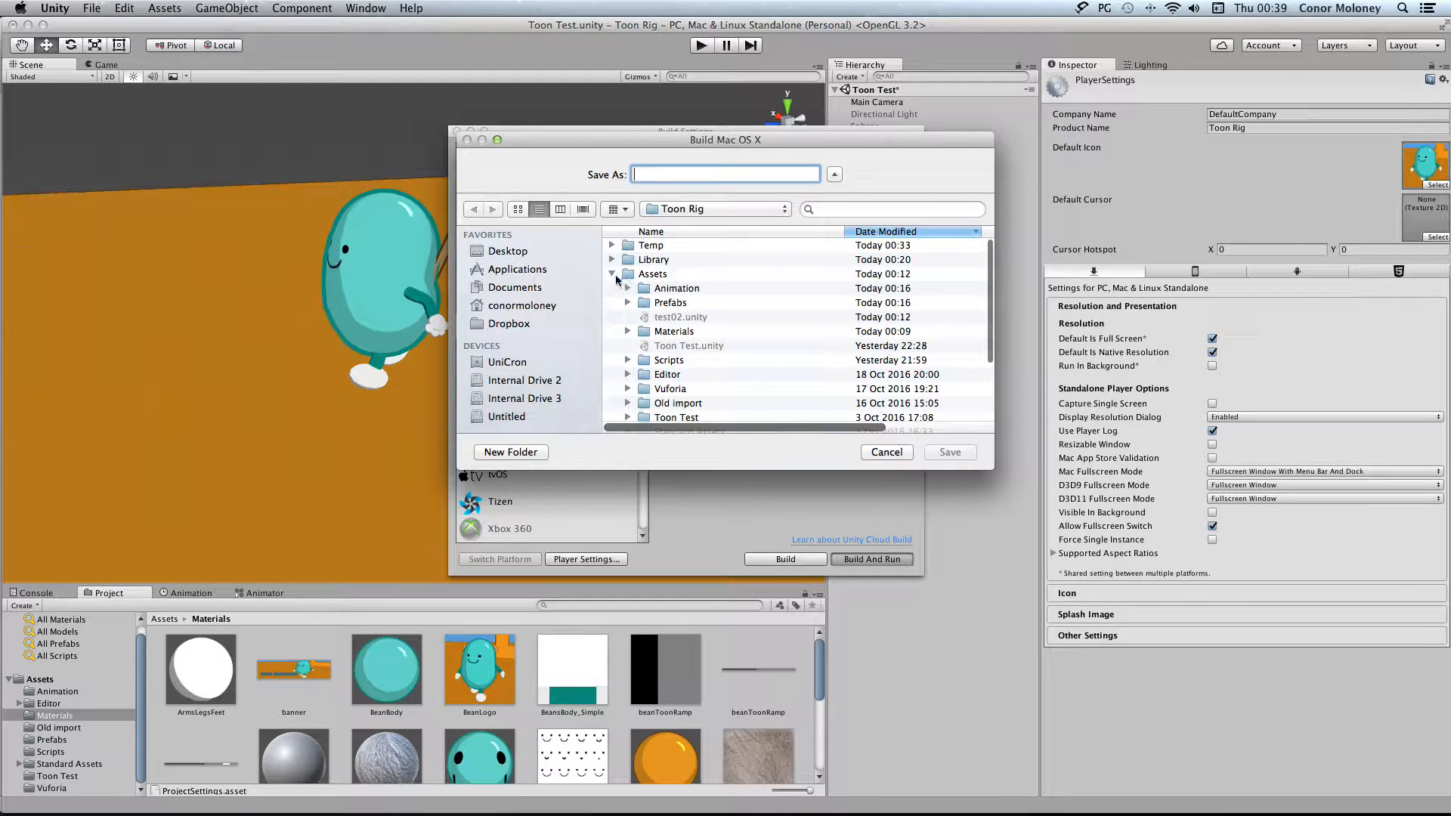
left_click(613, 275)
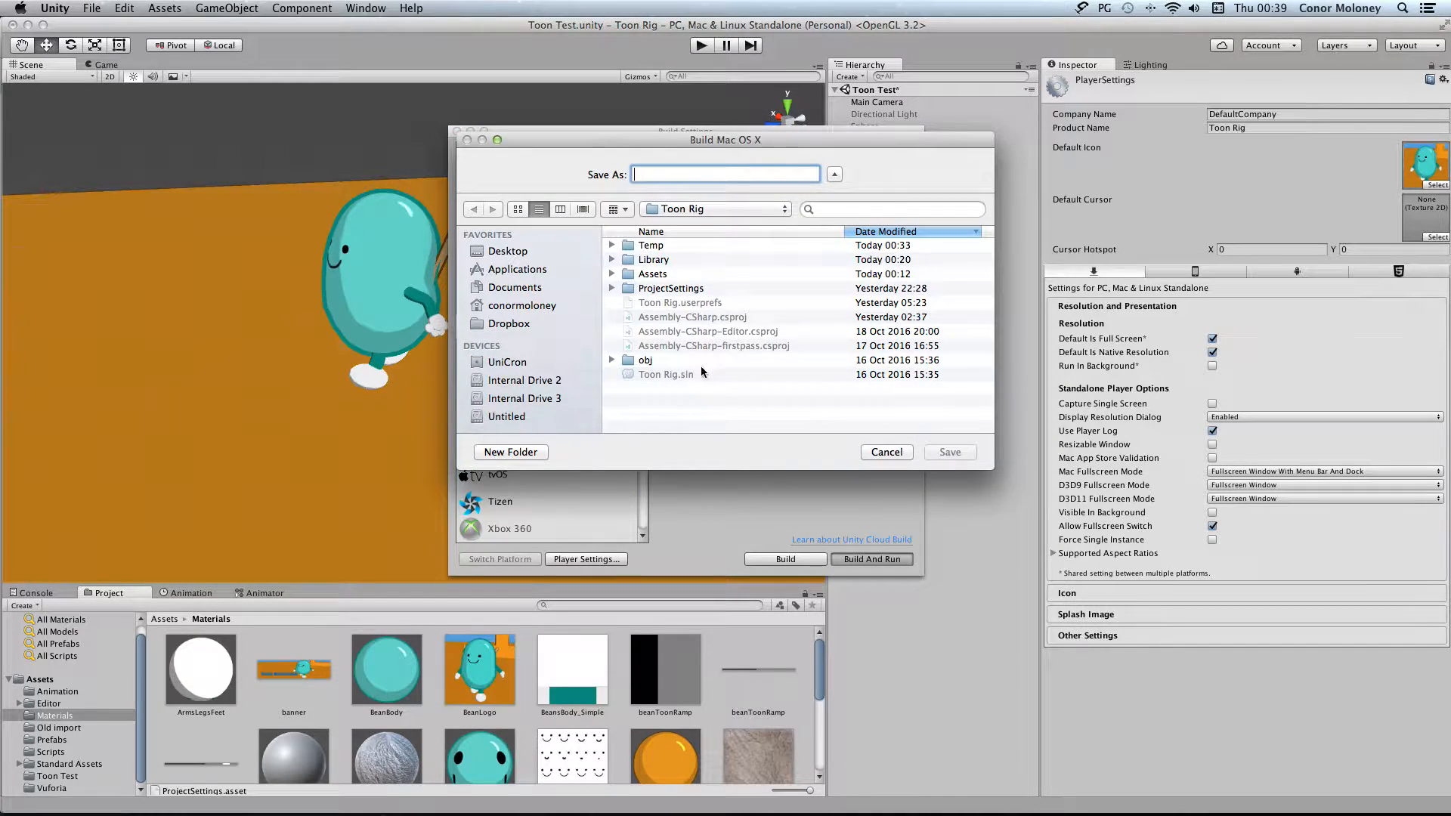
left_click(511, 452)
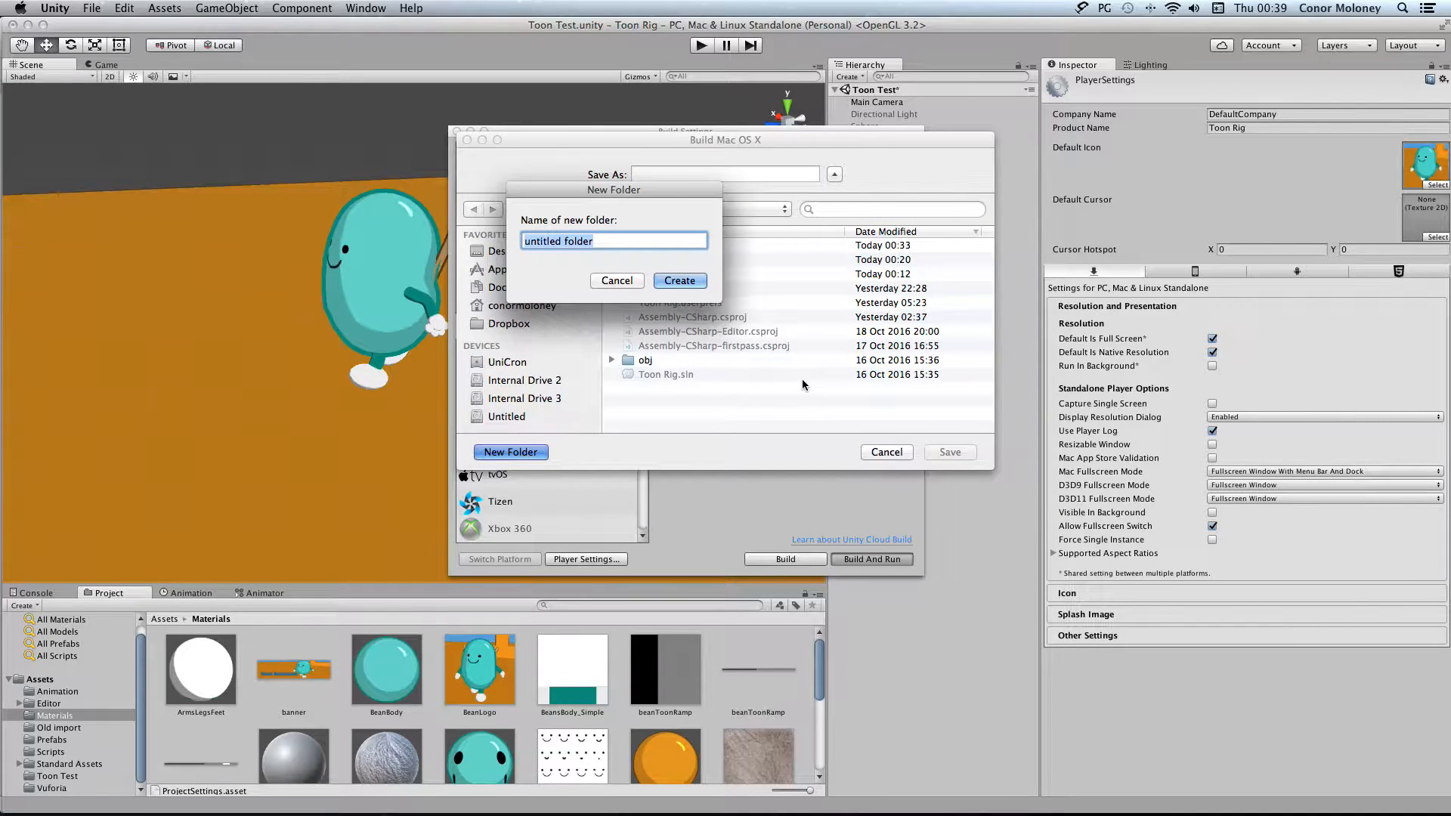
type("TestBuild")
left_click(684, 280)
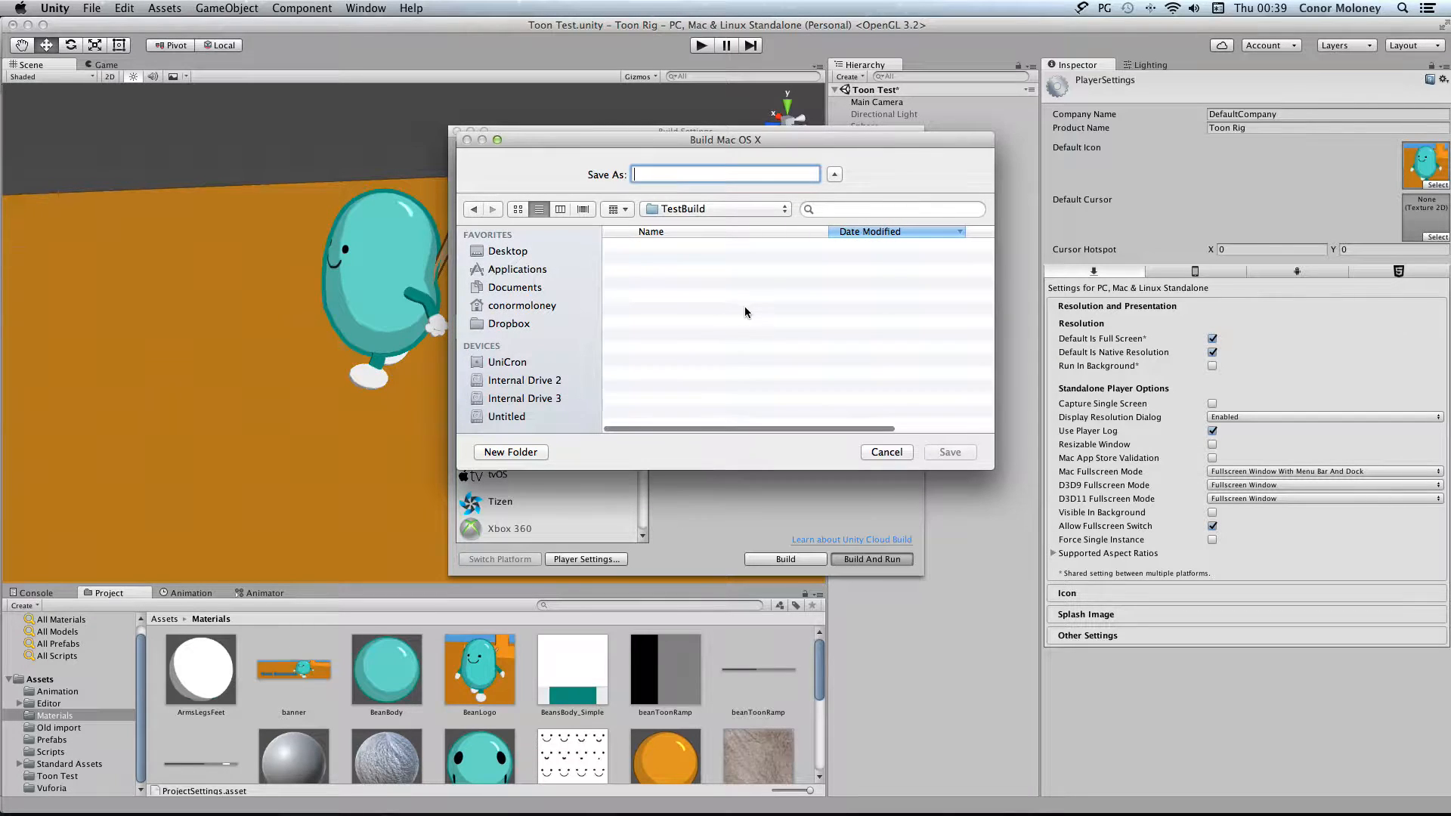
Save the Mac OS X build as Tes01 in the TestBuild folder
type("Tes01")
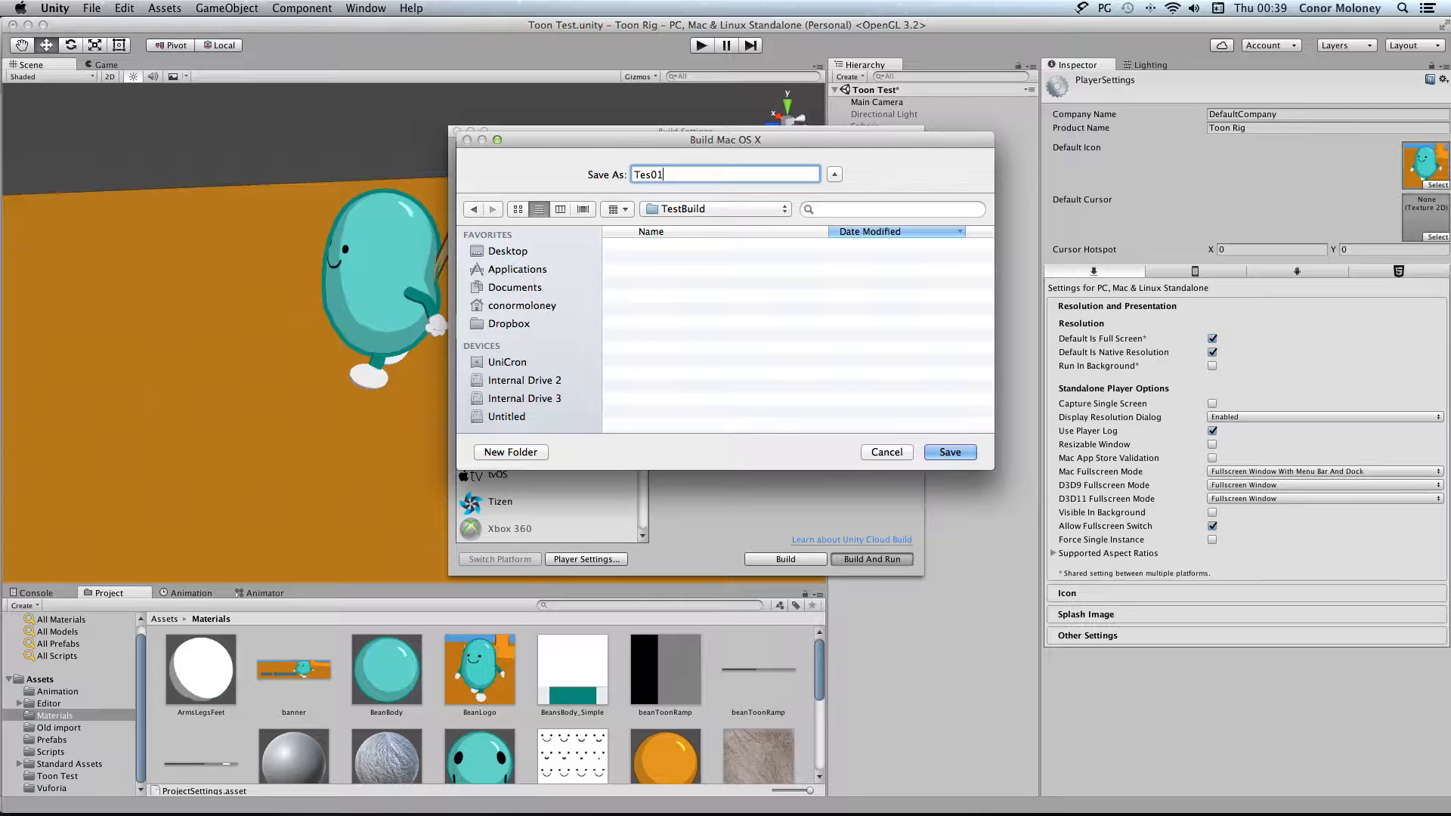
left_click(948, 452)
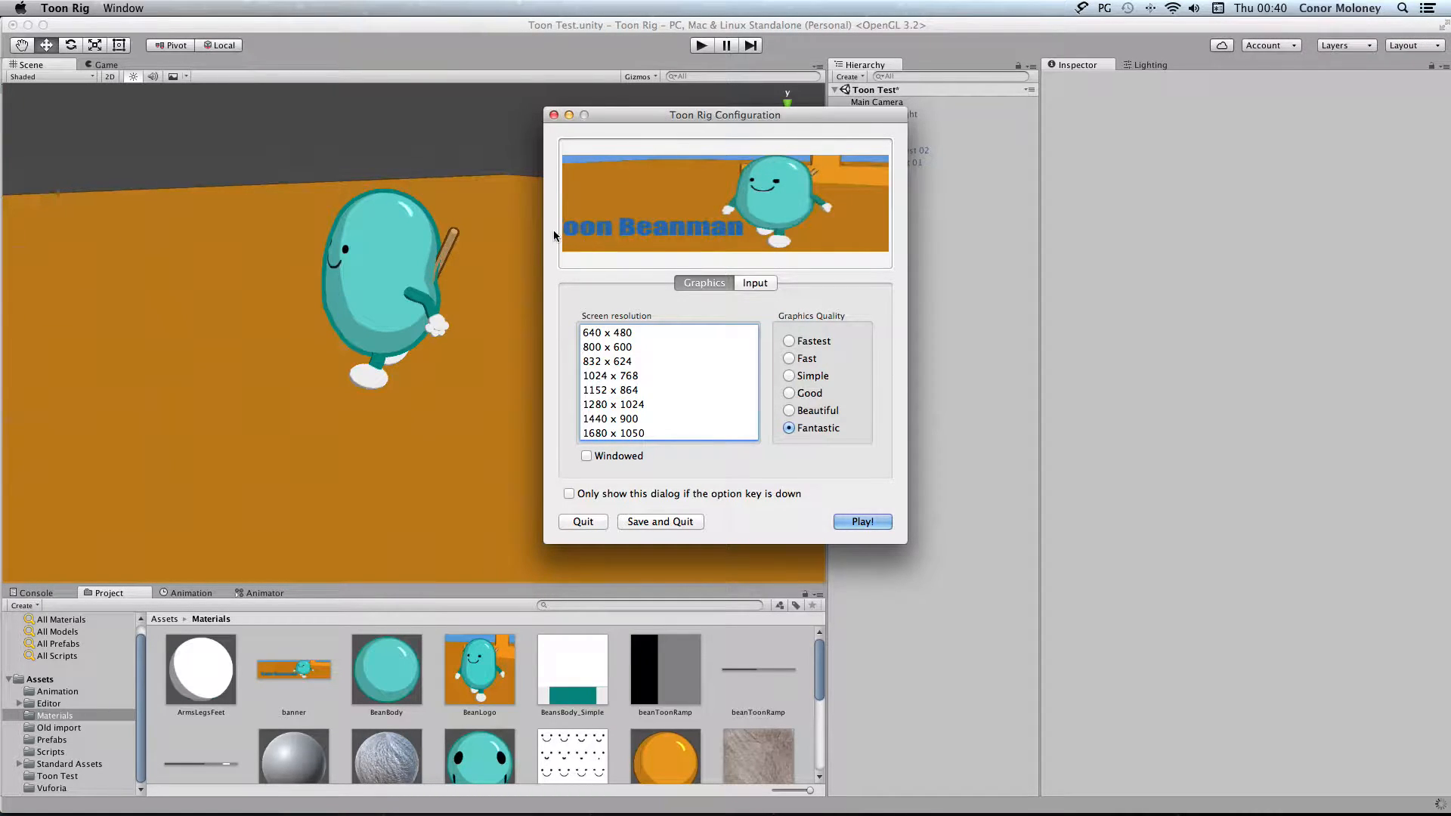
Set the Toon Rig player to run windowed at a 1680 x 1050 screen resolution
scroll(697, 407, "down", 1)
scroll(670, 367, "down", 1)
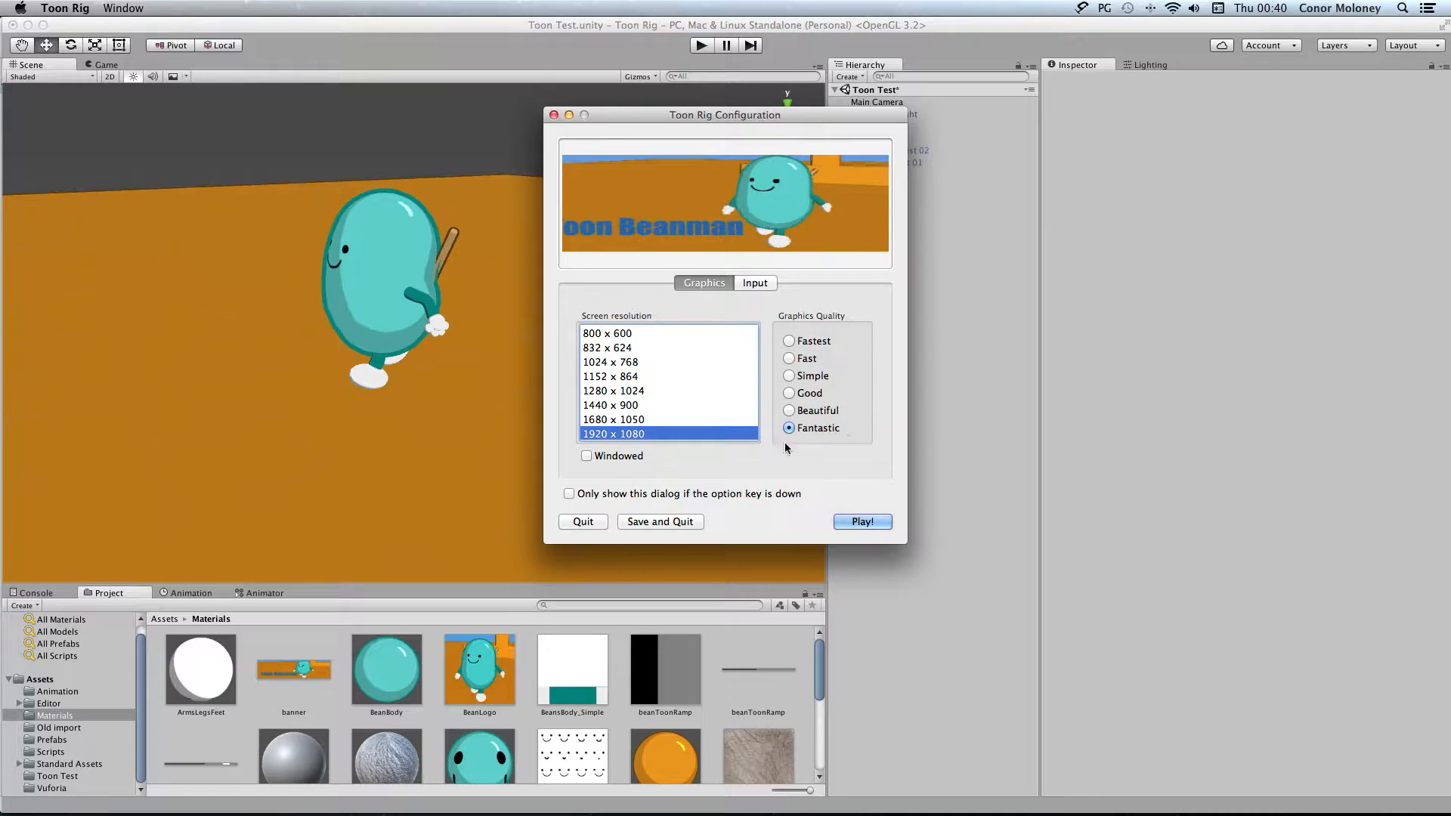
left_click(587, 457)
left_click(647, 420)
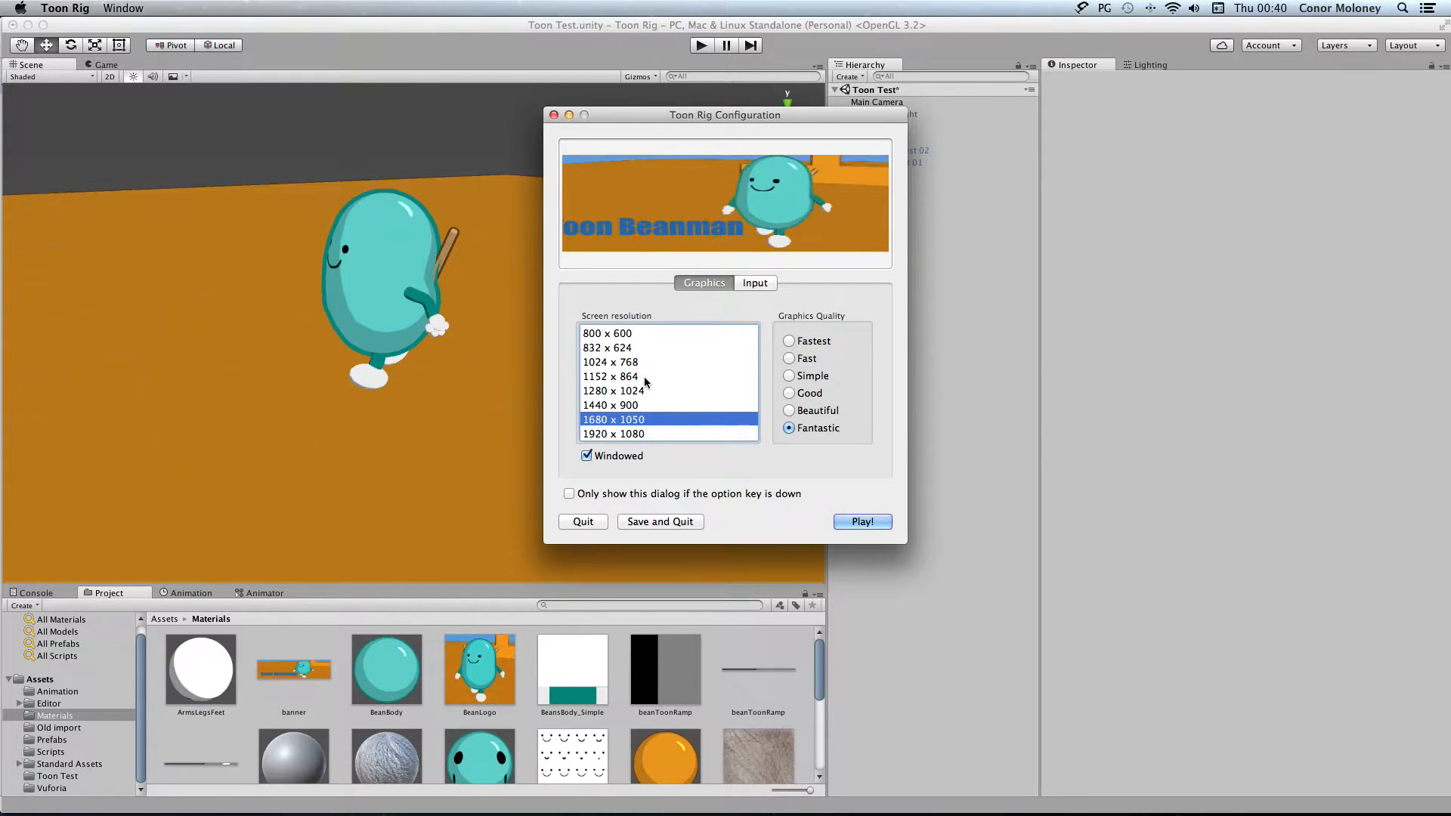
Review the primary and secondary input bindings in the Toon Rig configuration, then return to the graphics settings
left_click(754, 283)
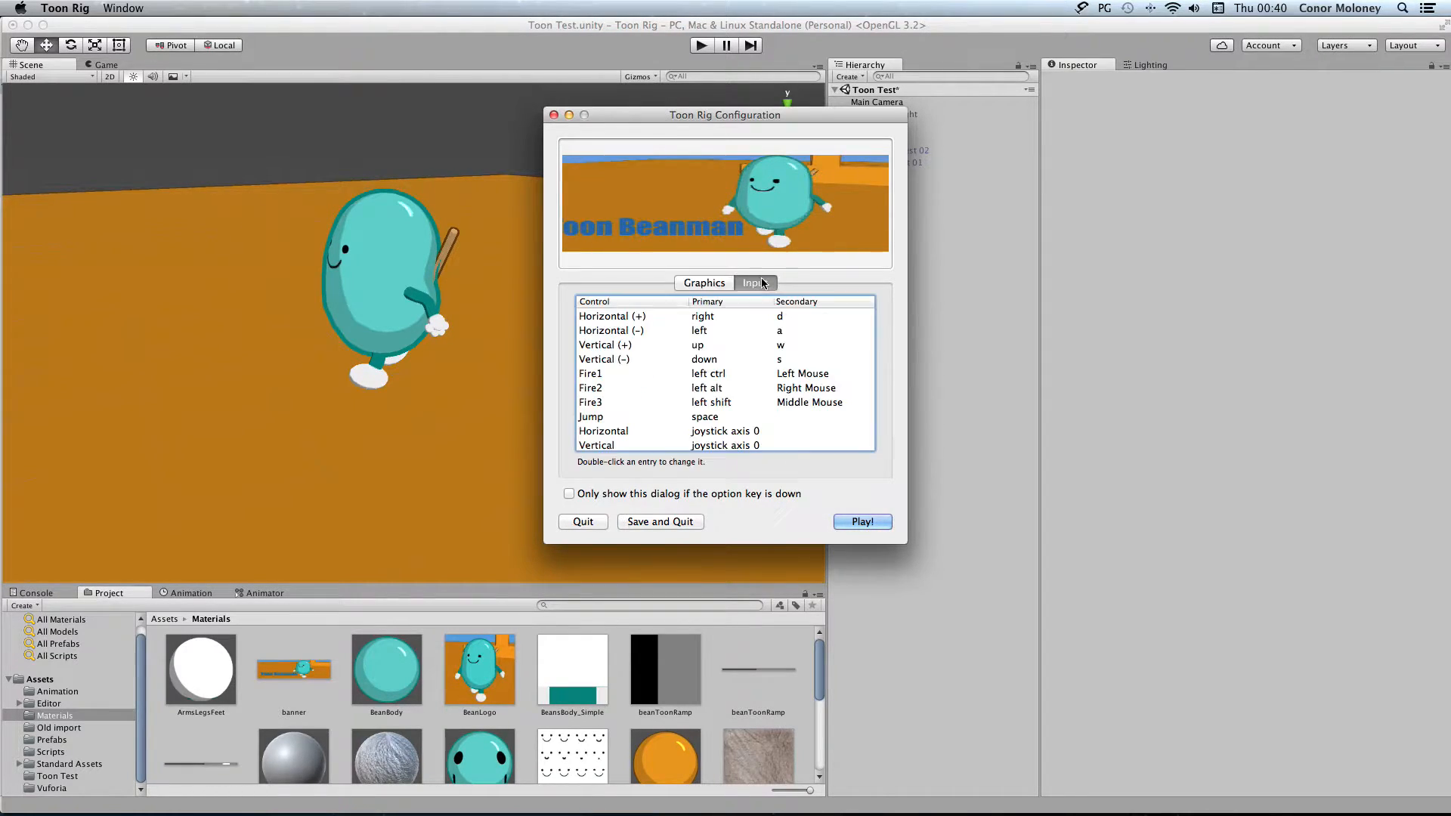
scroll(762, 341, "down", 5)
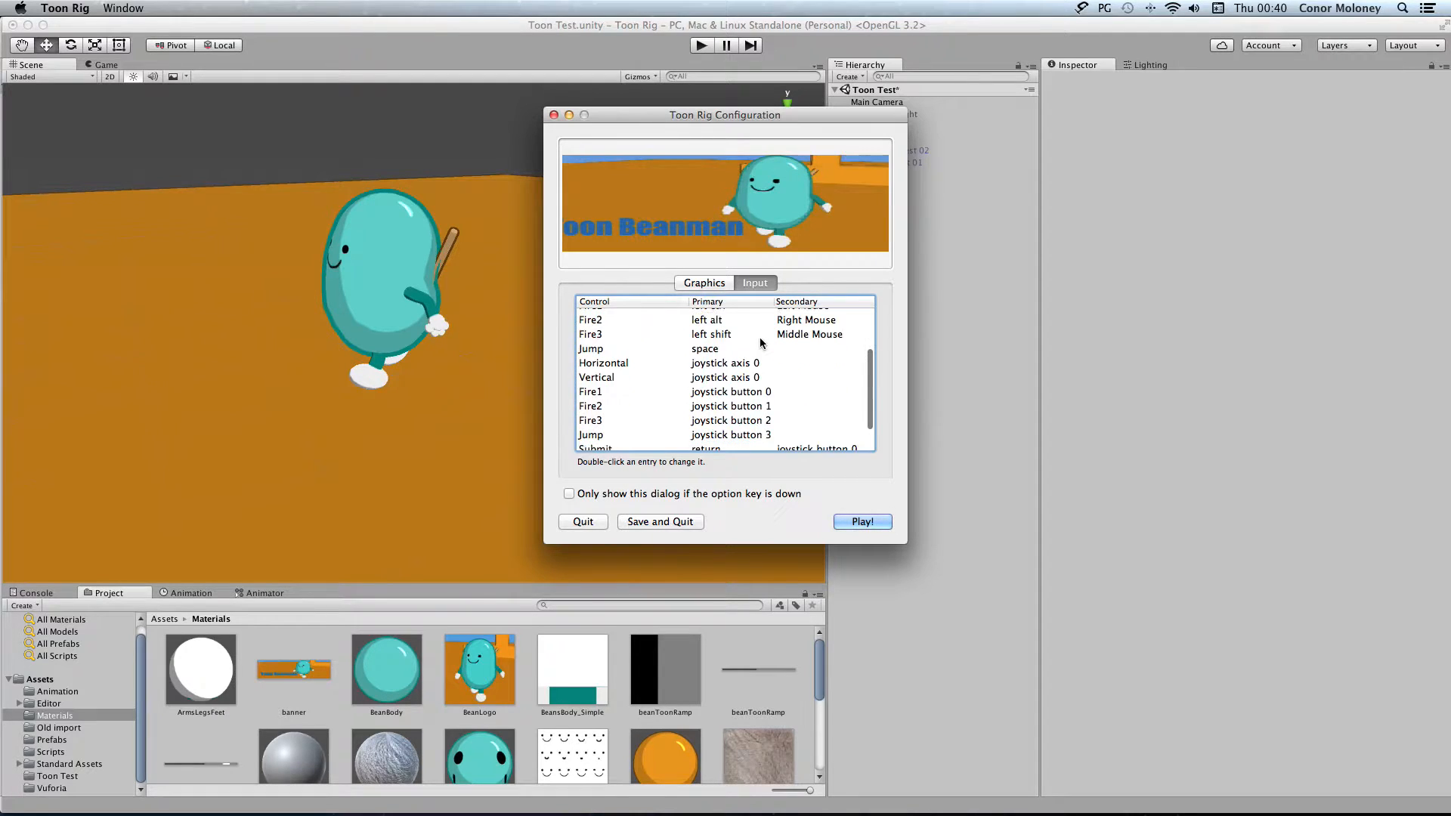
scroll(761, 342, "up", 3)
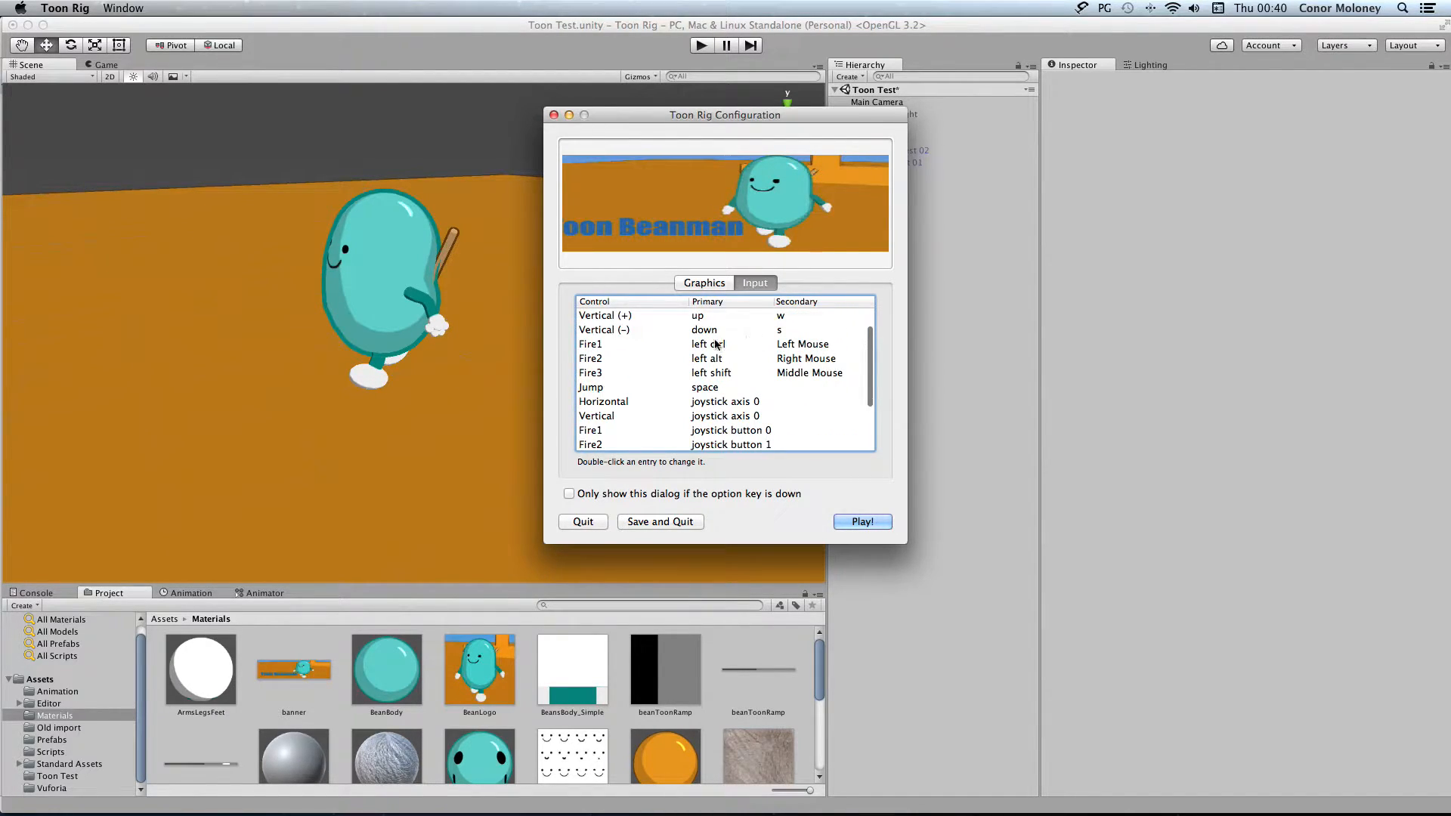
scroll(757, 378, "down", 1)
scroll(758, 378, "down", 3)
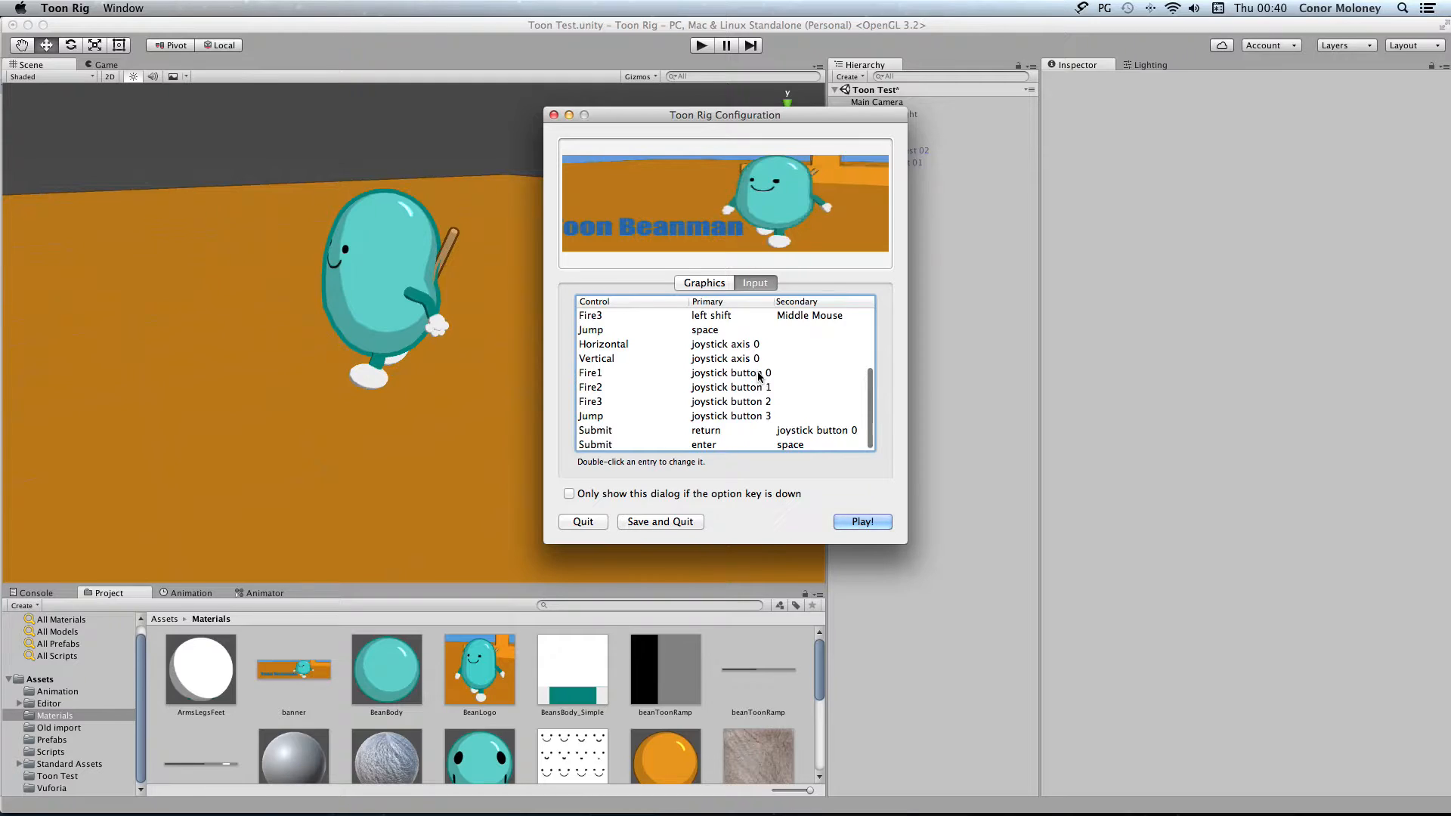
scroll(759, 376, "up", 6)
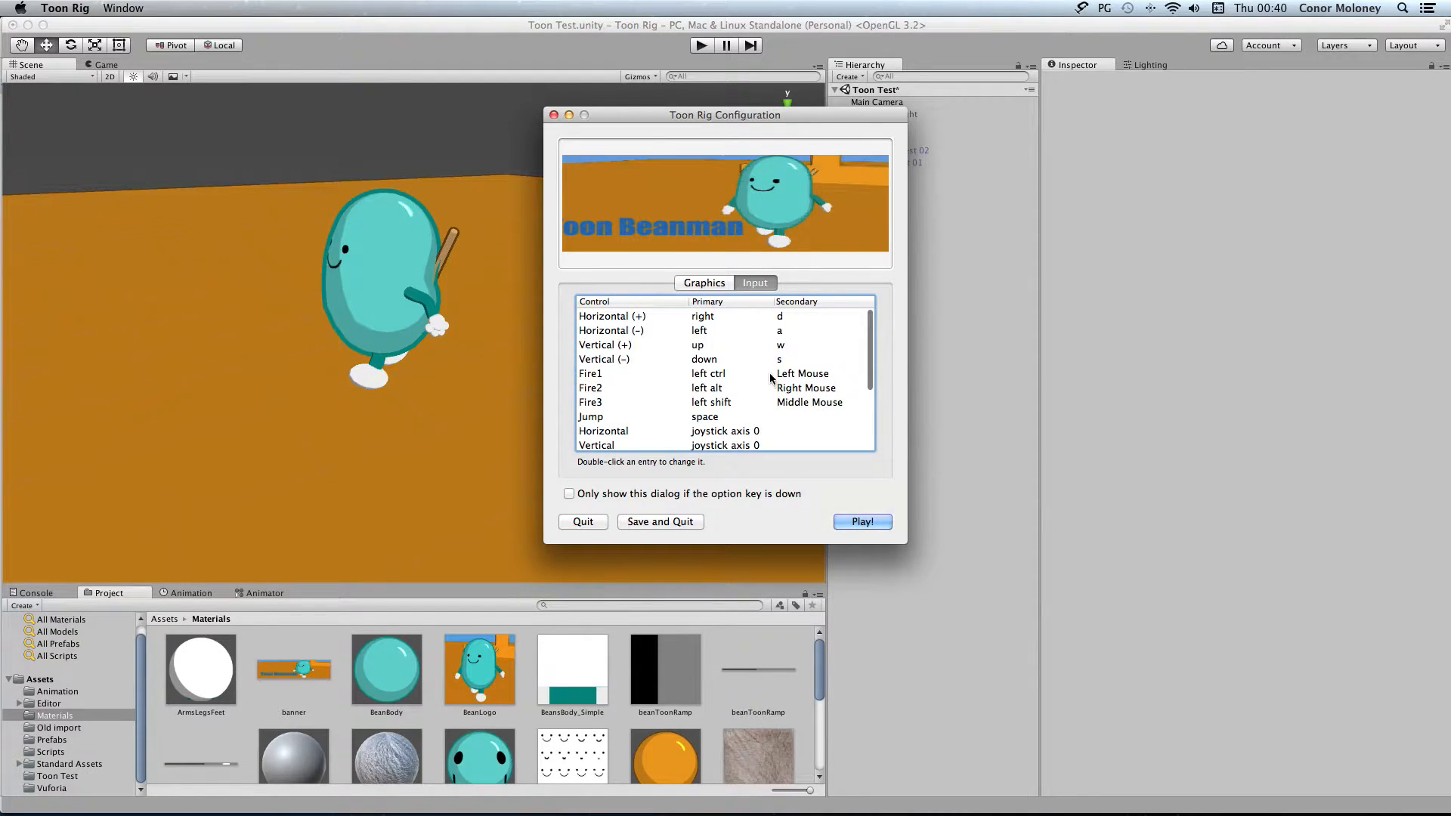
left_click(710, 283)
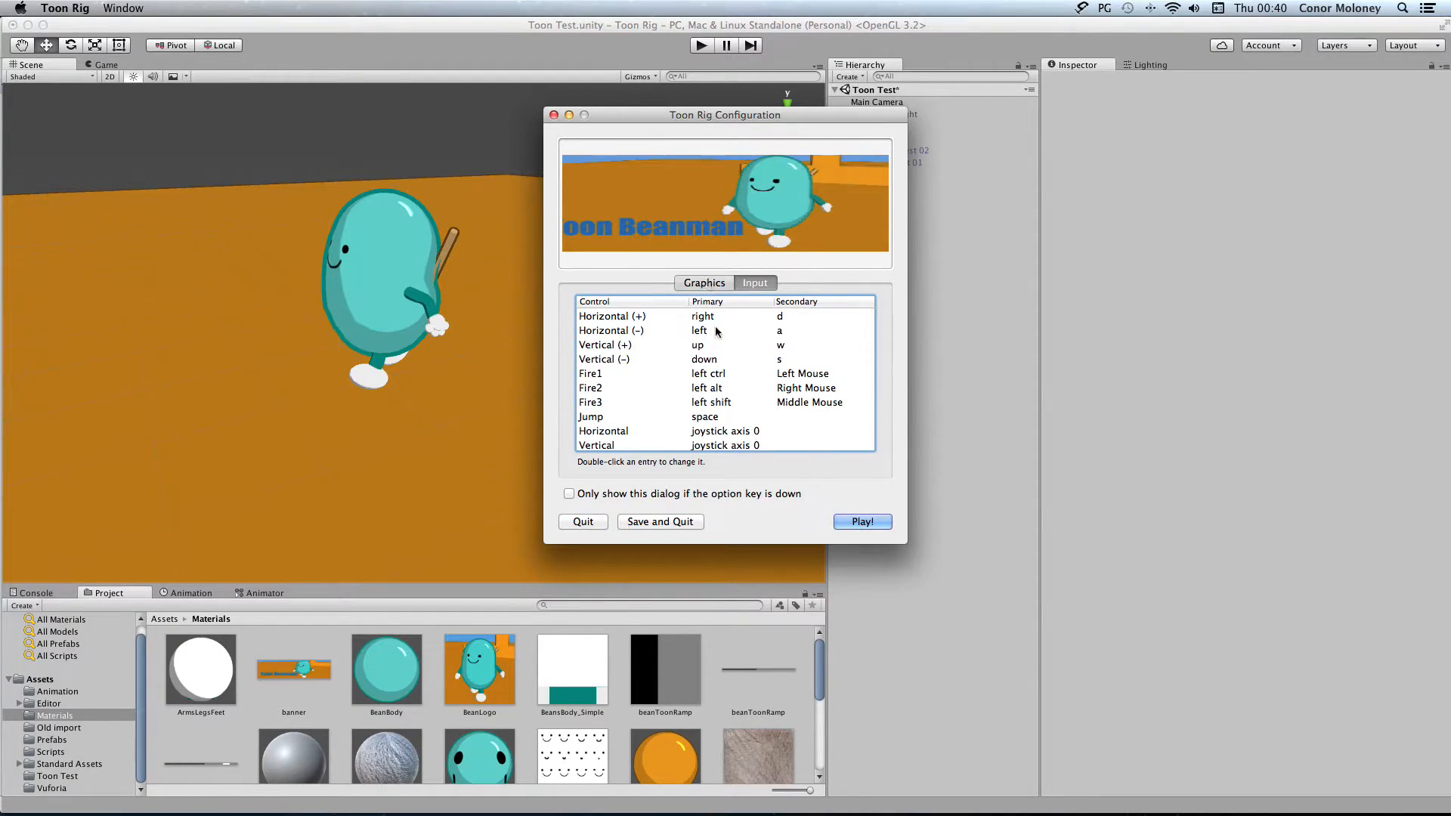
Launch the built Toon Rig game and test the bean character's walking and jumping around the scene
key("Return")
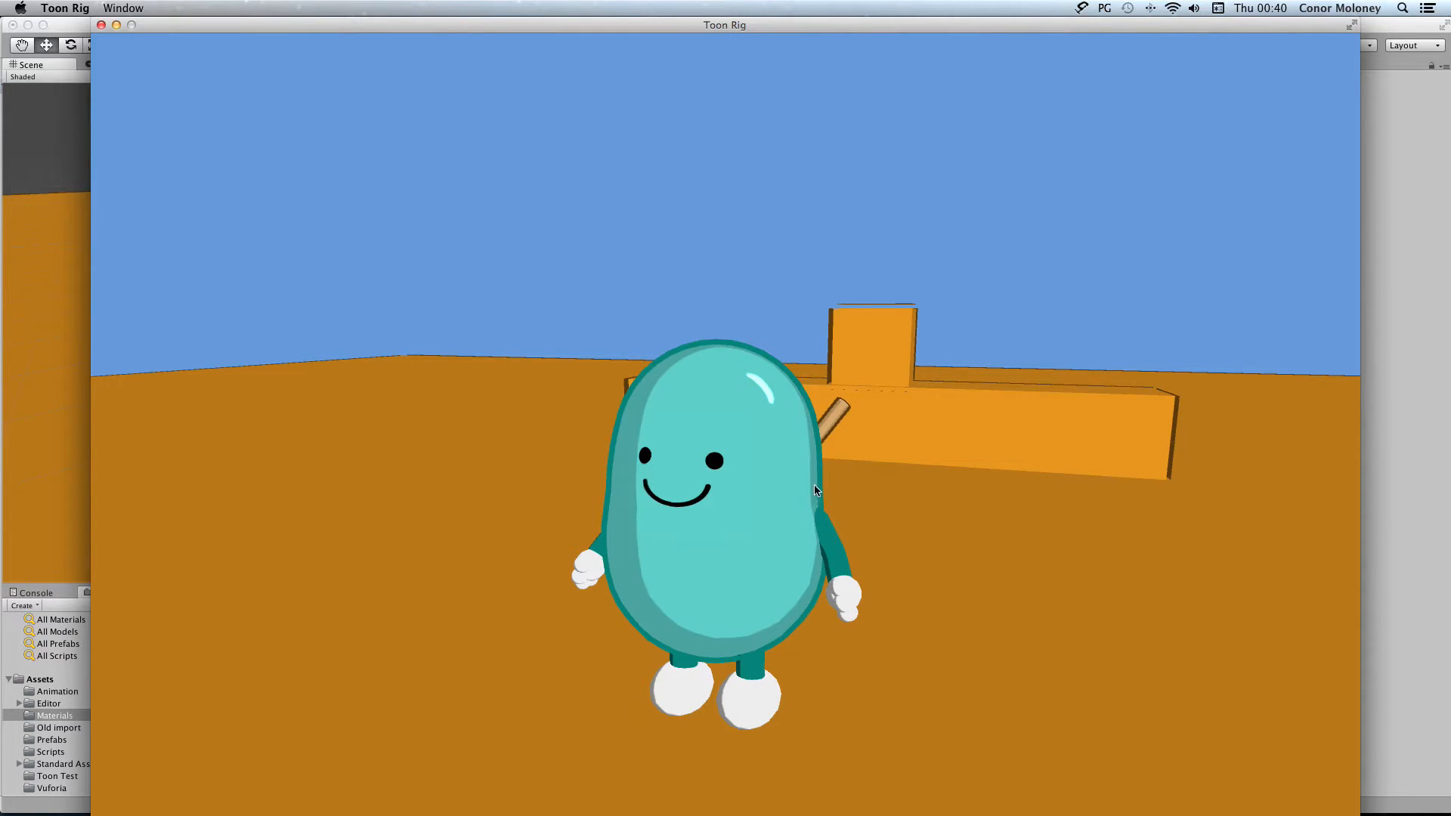
left_click(914, 475)
key("w")
key("s")
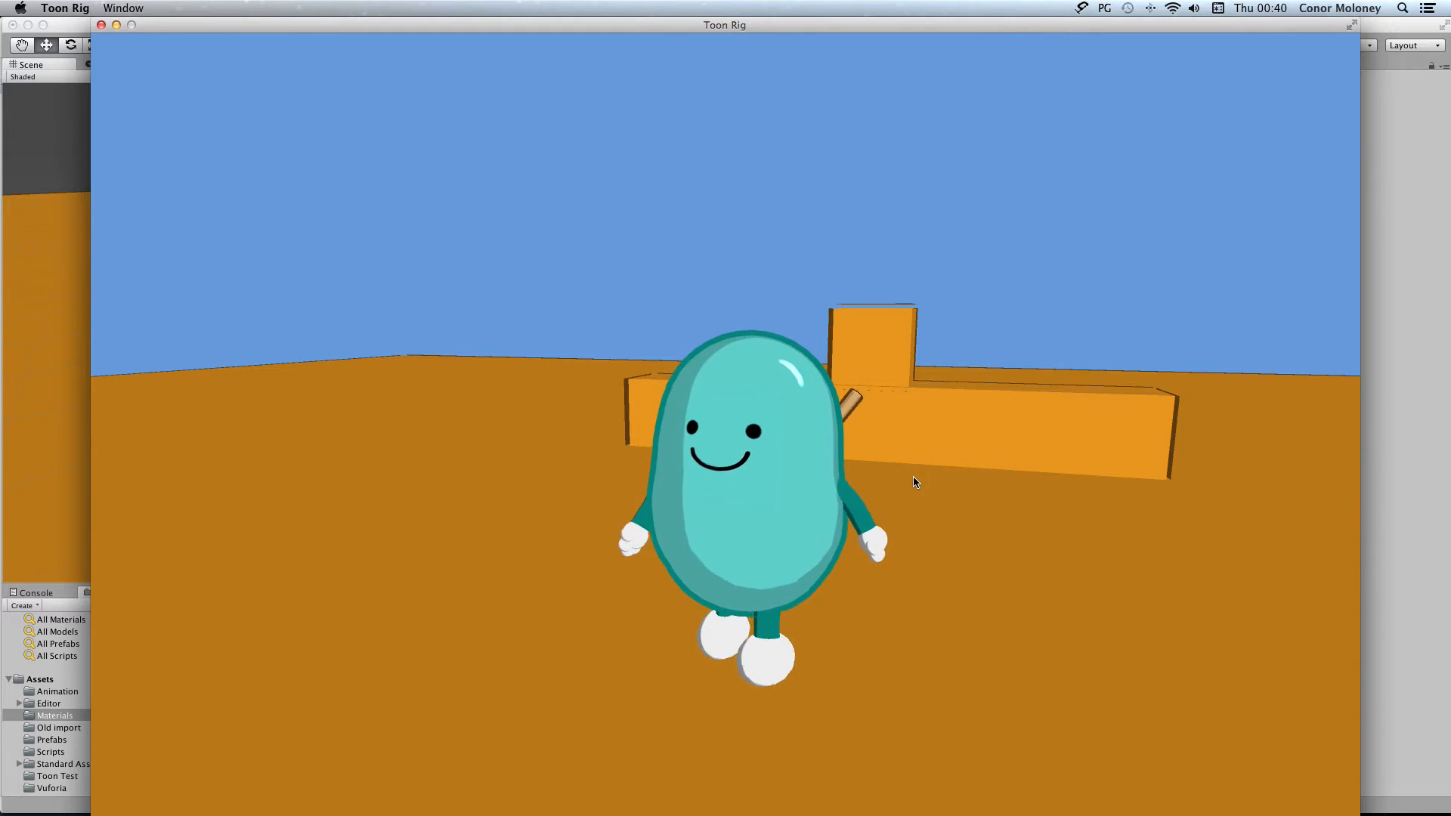
key("space")
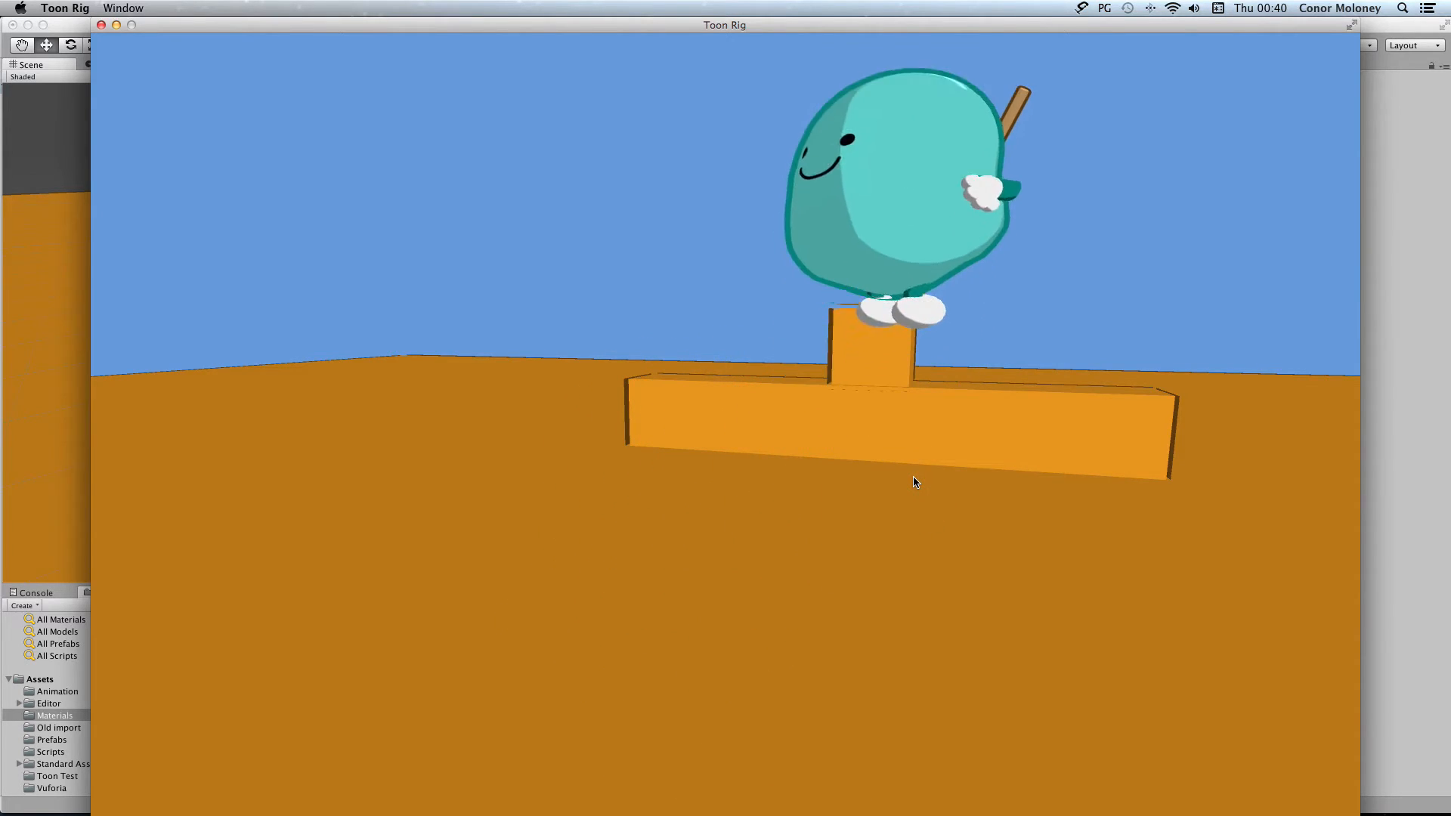
key("w")
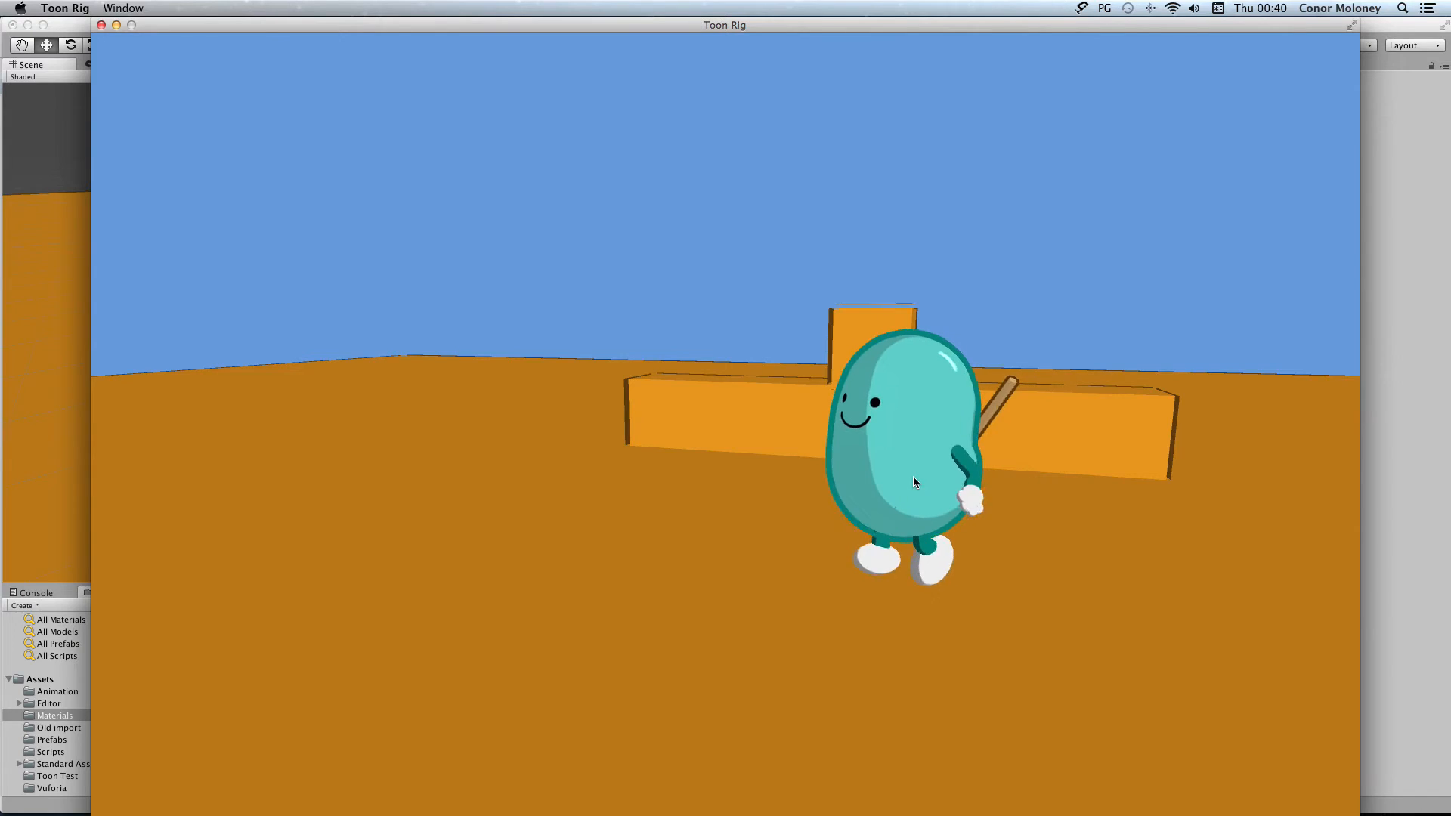
key("space")
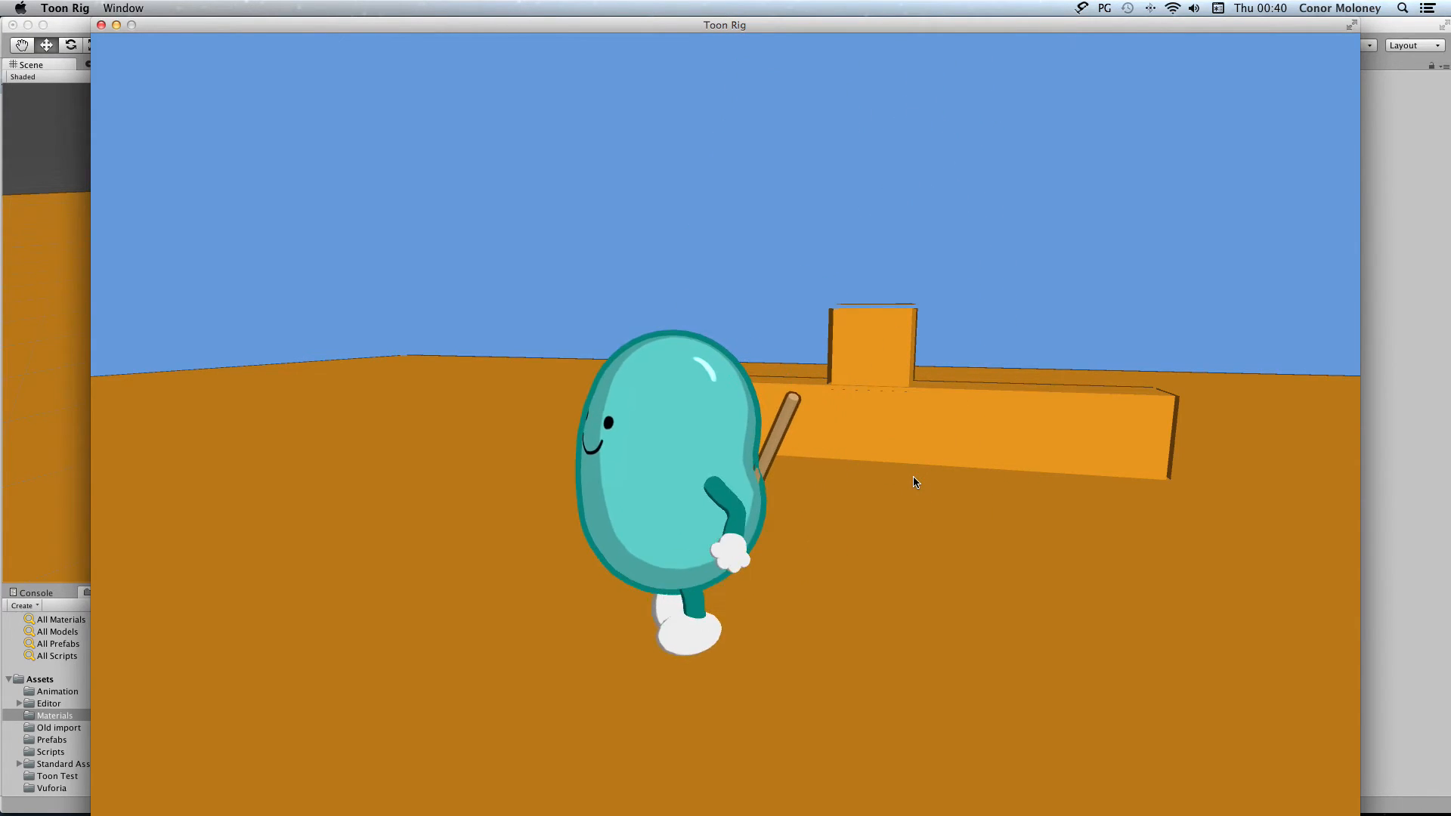
key("s")
key("space")
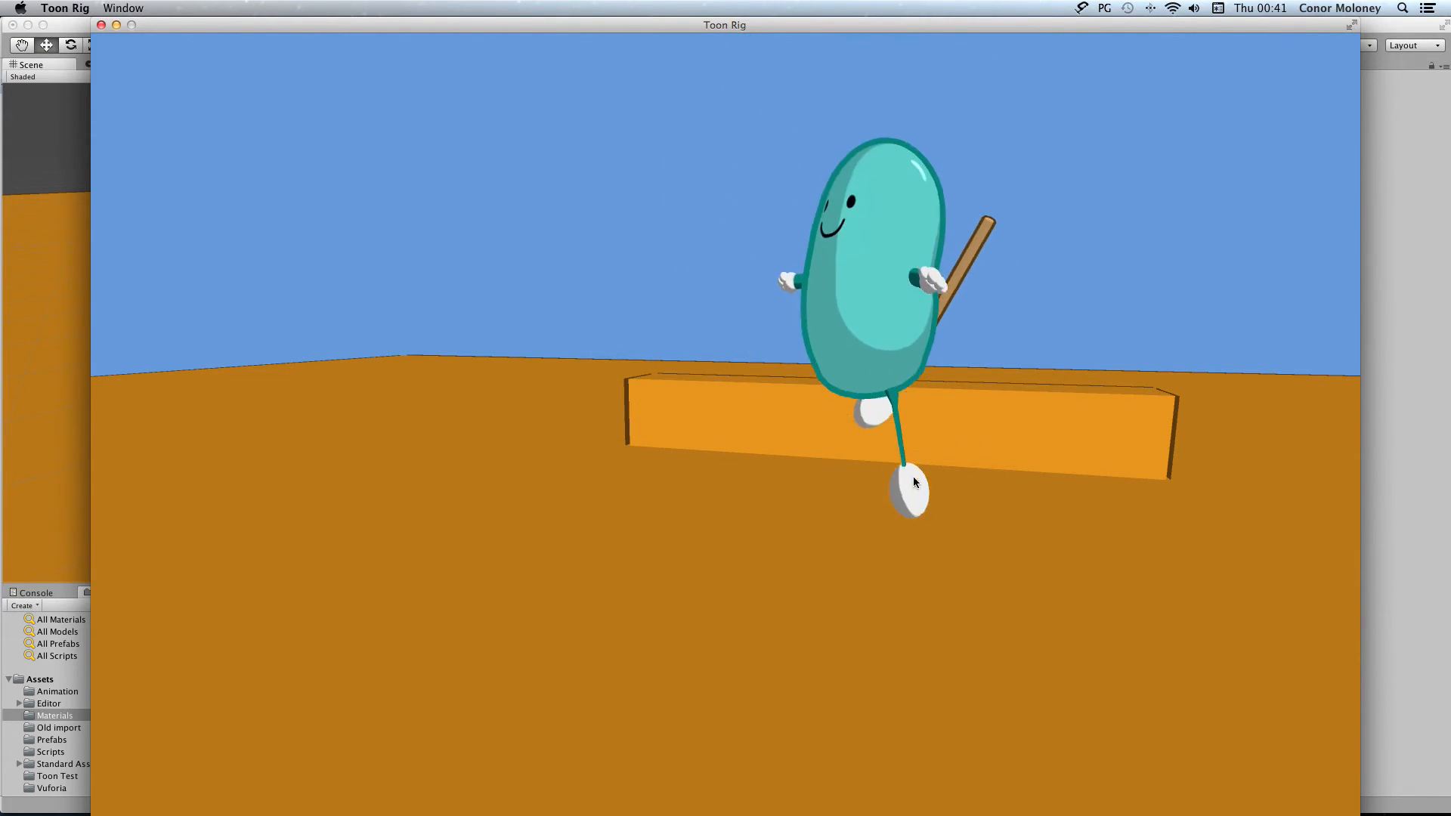
key("w")
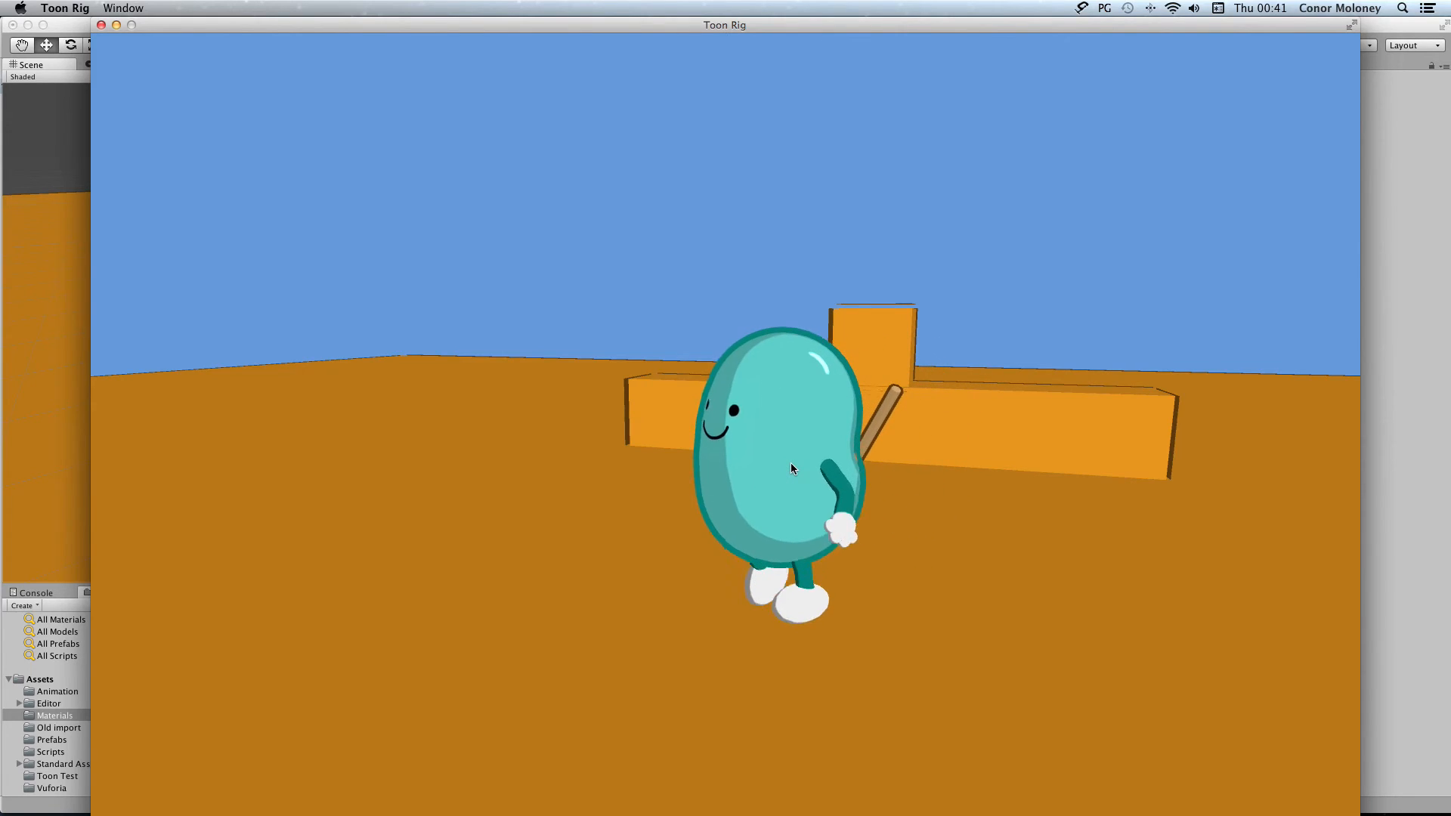
key("space")
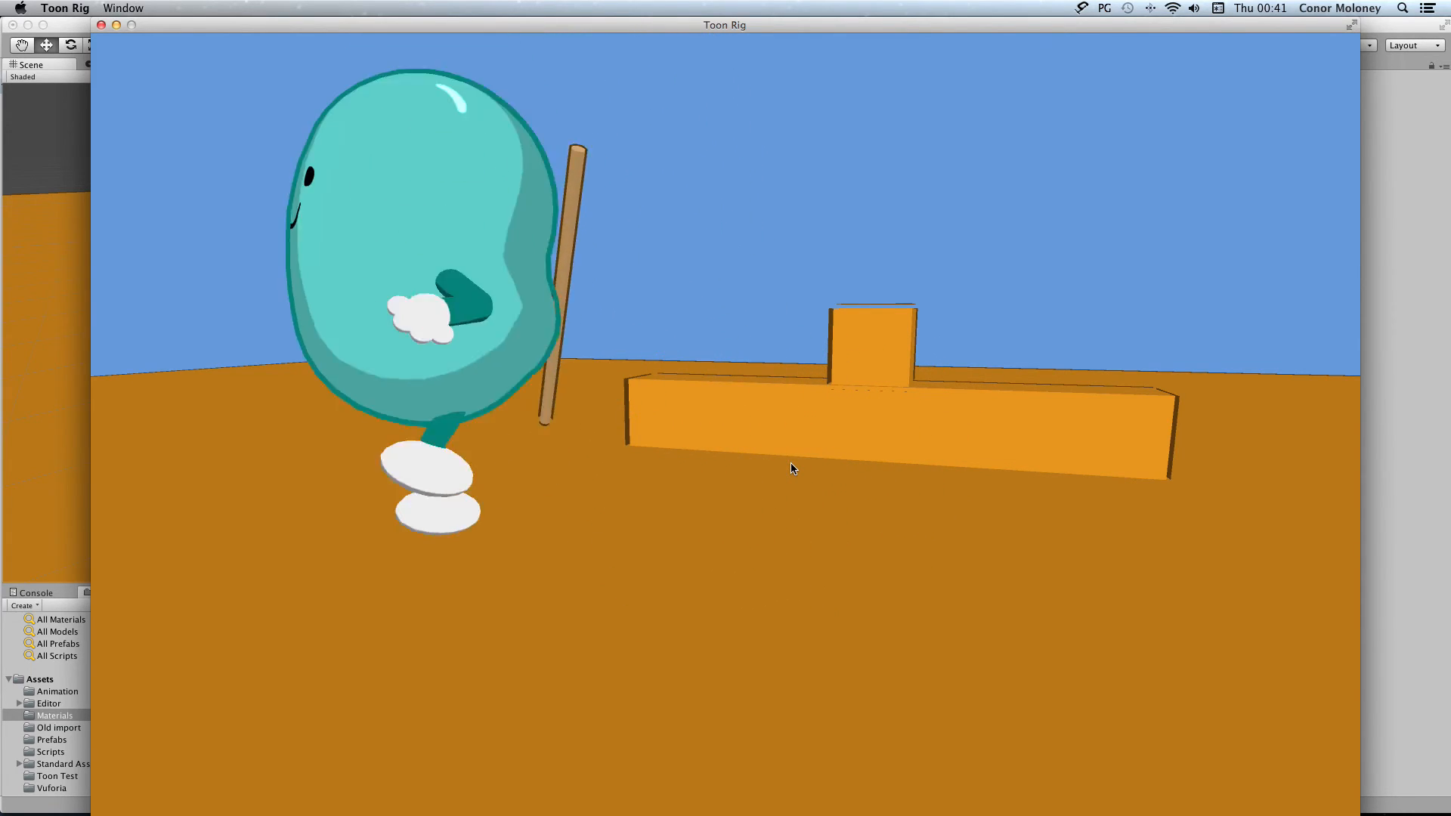
key("s")
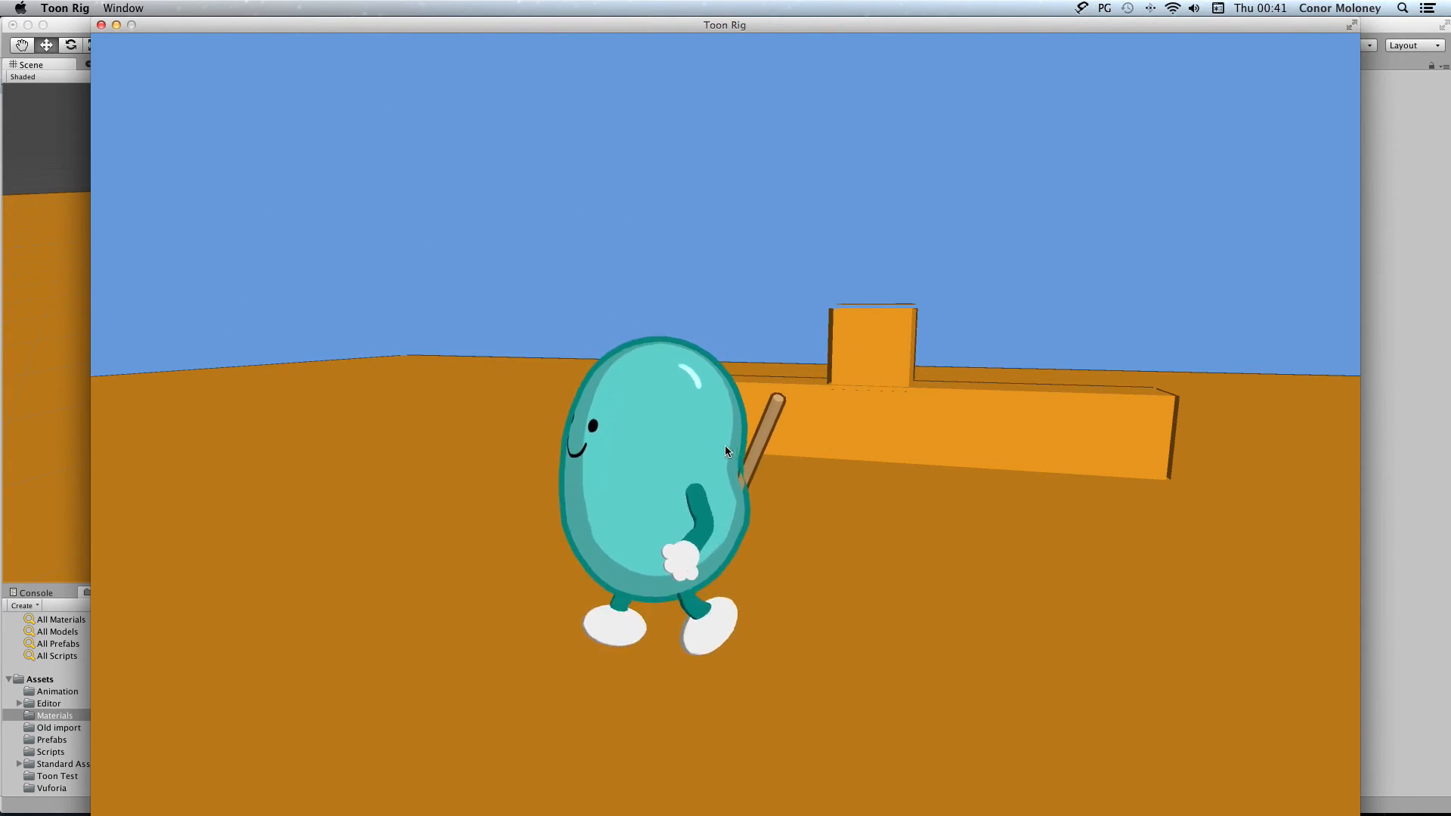
key("w")
key("s")
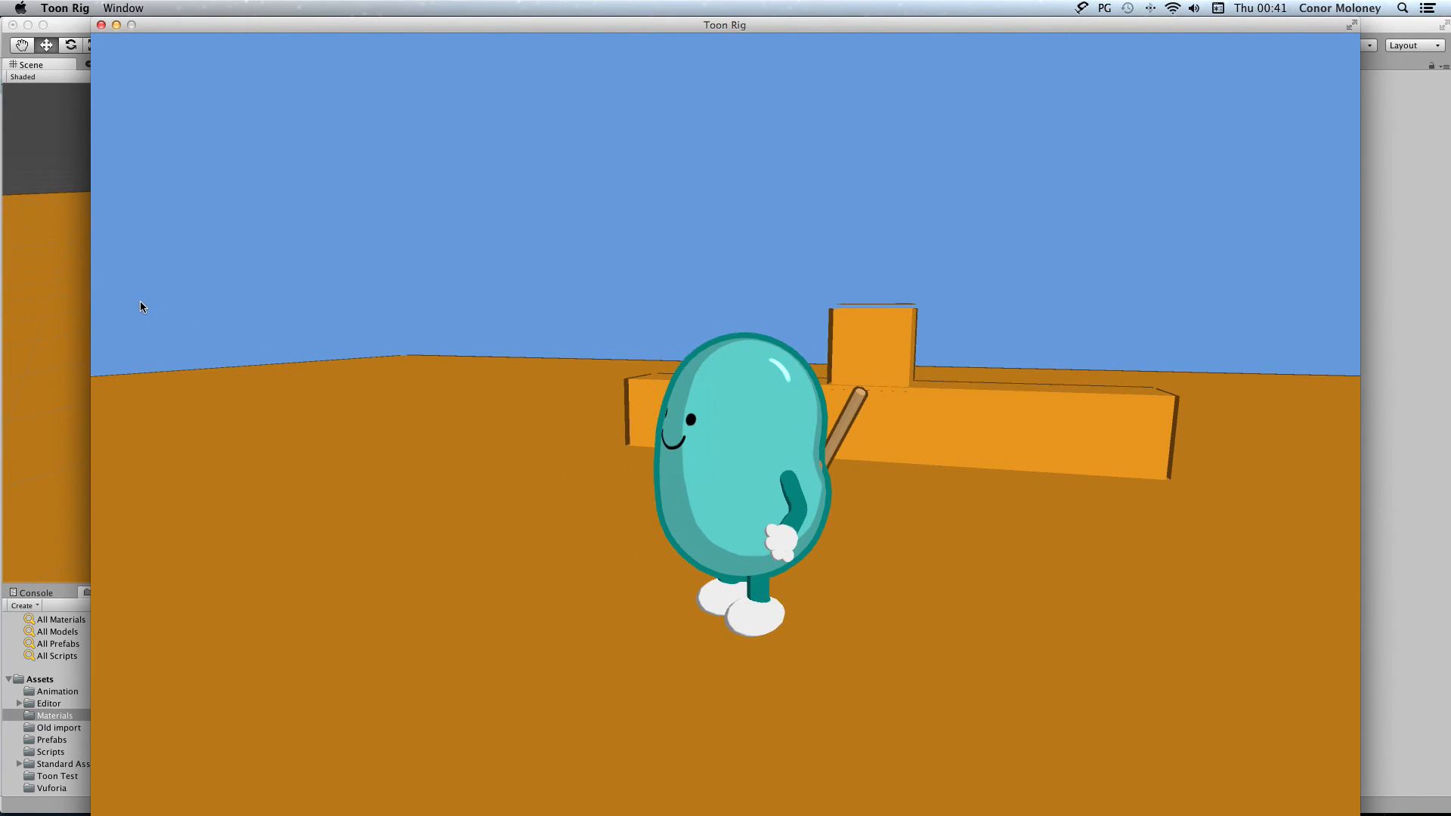